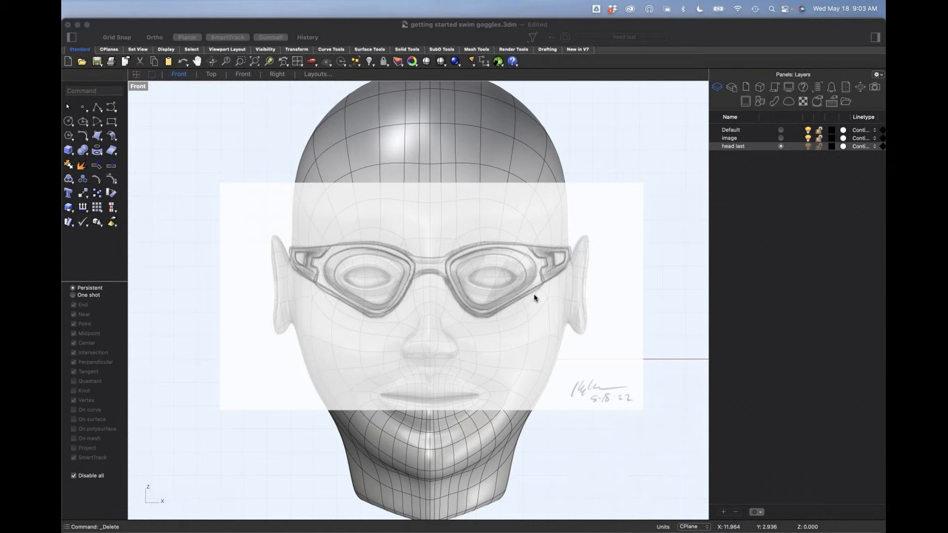
Step: Examine how the goggle sketch image lines up with the head model in the front and perspective views
scroll(533, 293, up, 8)
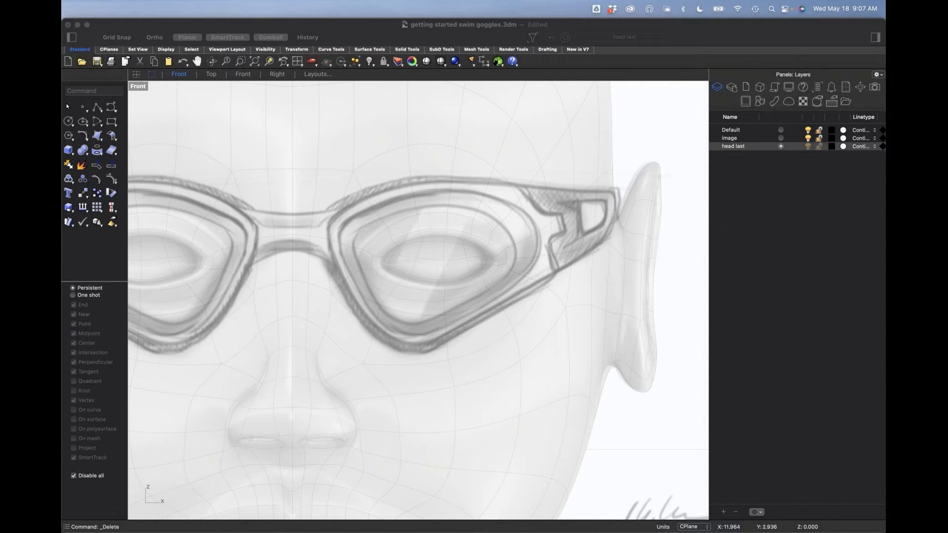
scroll(560, 321, down, 3)
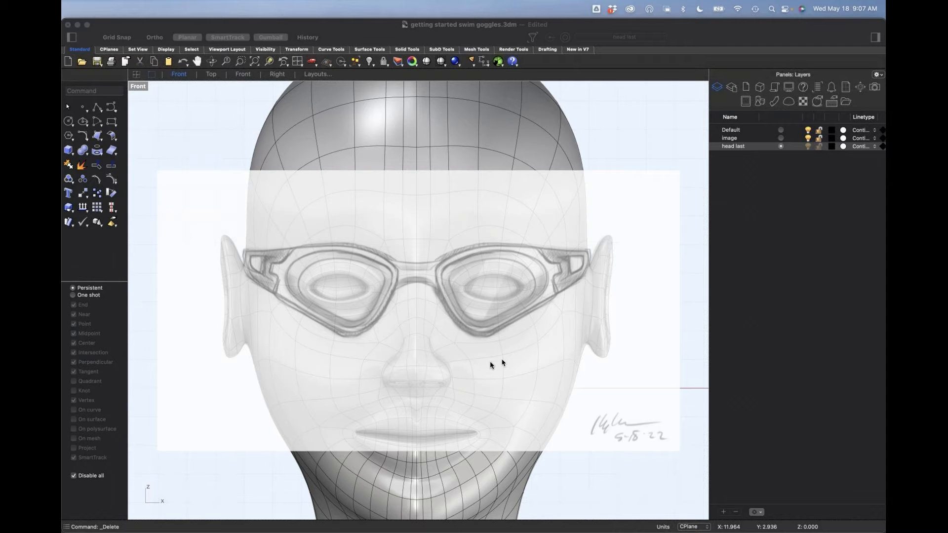
right_drag(509, 349, 487, 355)
text(p)
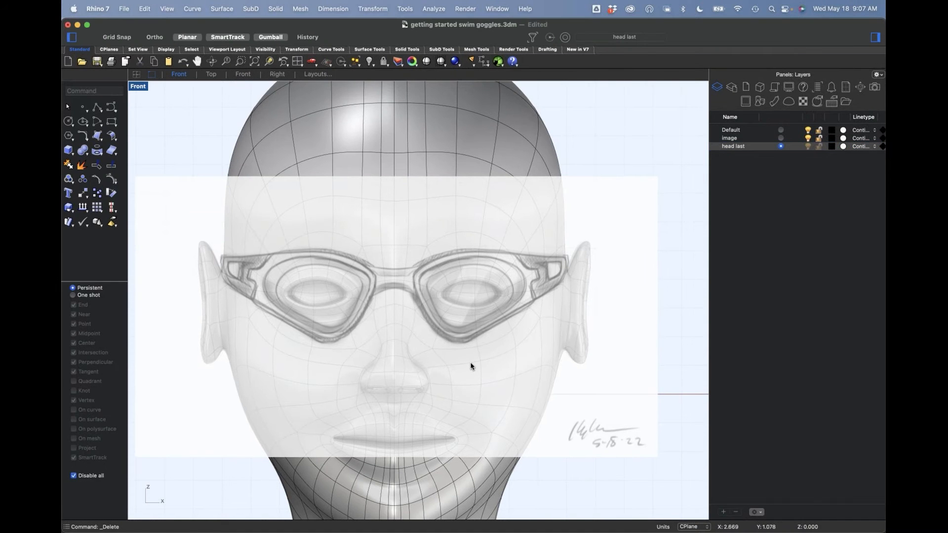
key(Return)
right_drag(433, 381, 419, 301)
right_drag(437, 349, 423, 311)
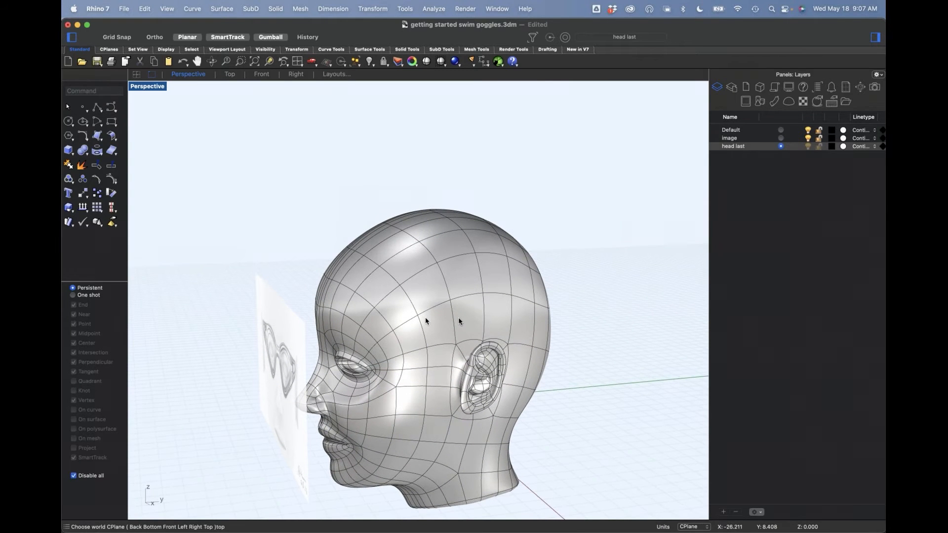
shift+right_drag(470, 366, 474, 317)
mouse_move(453, 349)
right_down()
mouse_move(461, 339)
mouse_move(469, 383)
mouse_move(459, 359)
mouse_move(454, 373)
mouse_move(475, 366)
mouse_move(458, 331)
mouse_move(455, 374)
mouse_move(457, 365)
mouse_move(441, 362)
right_up()
right_drag(458, 354, 443, 324)
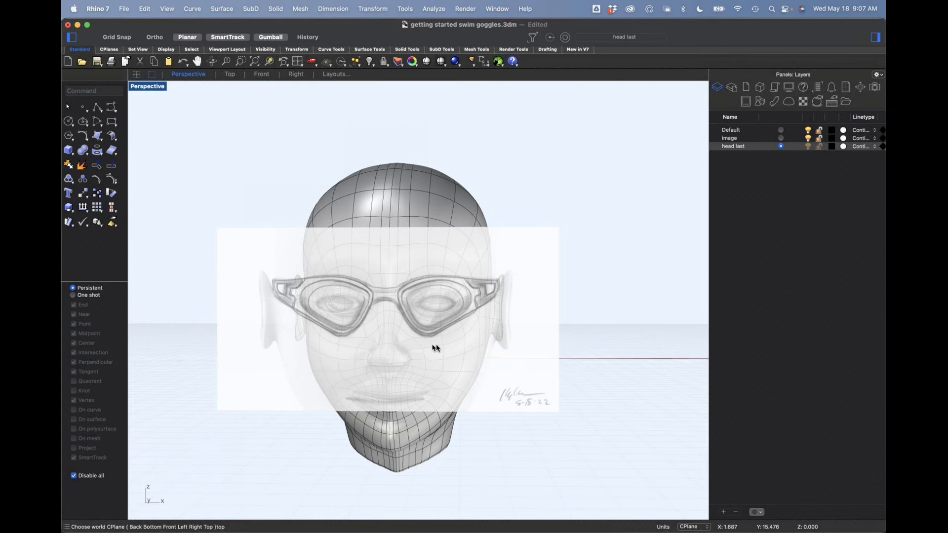
mouse_move(486, 320)
right_down()
mouse_move(479, 332)
mouse_move(445, 324)
mouse_move(493, 307)
mouse_move(417, 347)
mouse_move(474, 237)
mouse_move(457, 366)
mouse_move(427, 385)
right_up()
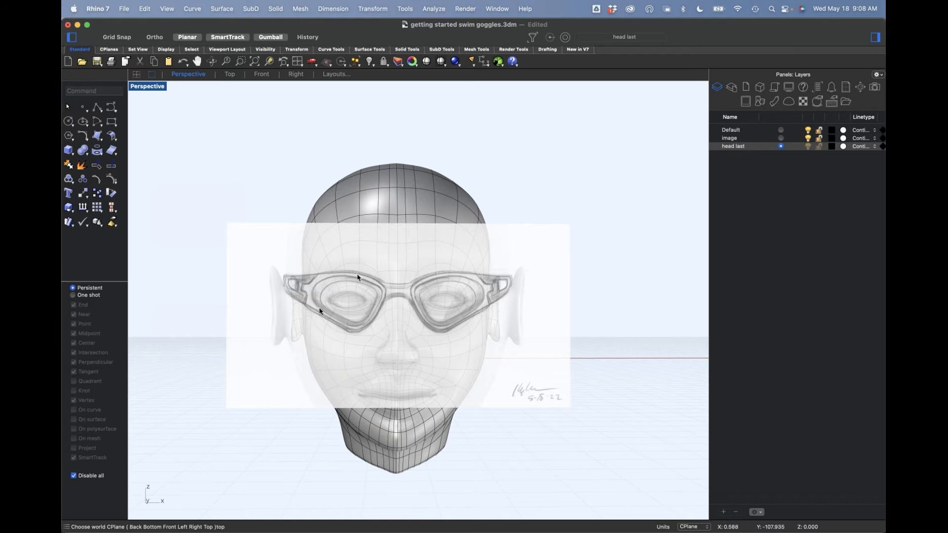
mouse_move(486, 343)
right_down()
mouse_move(468, 358)
mouse_move(373, 359)
right_up()
right_drag(414, 383, 446, 364)
key(ctrl+super+f)
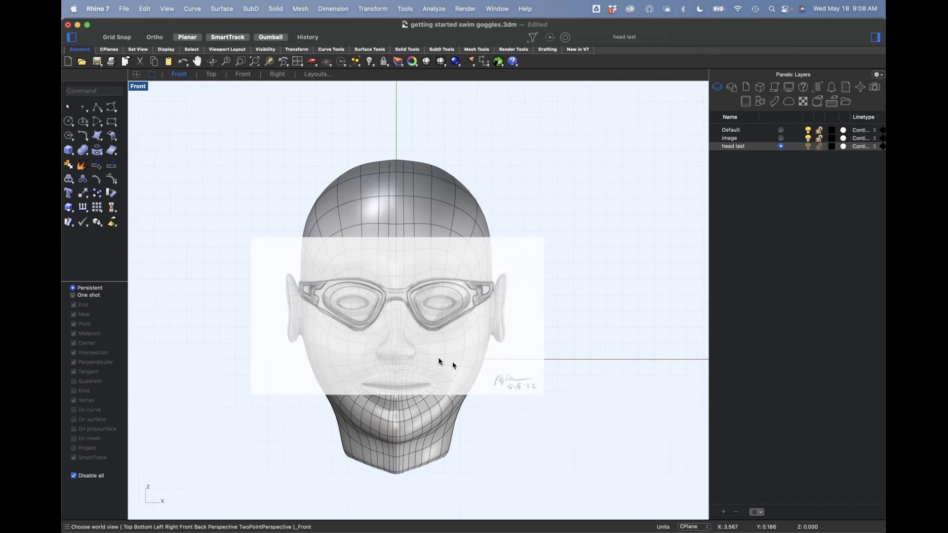
scroll(322, 330, up, 6)
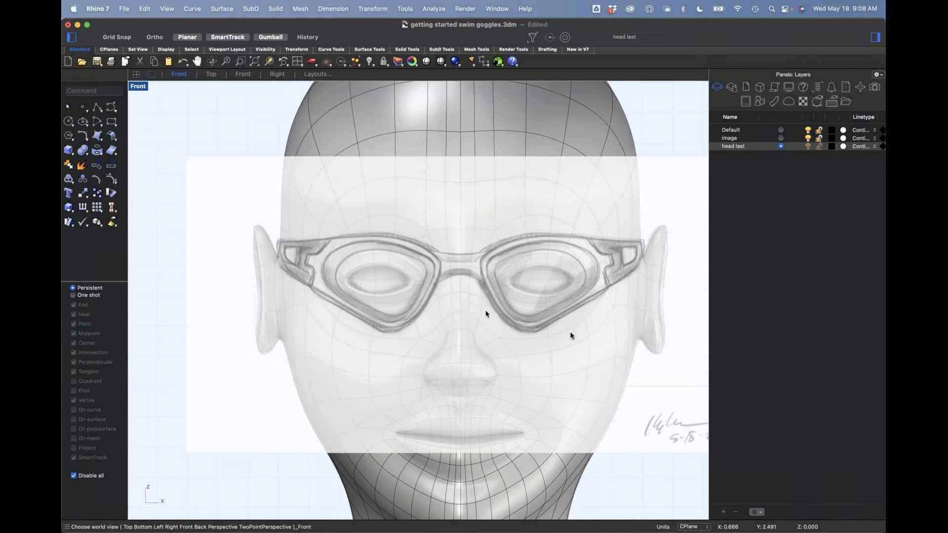
right_drag(565, 360, 508, 355)
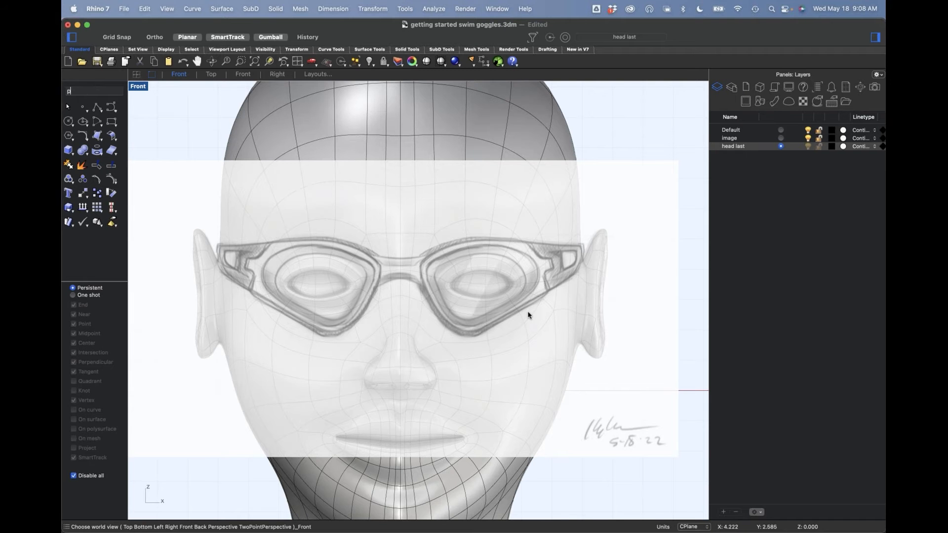
Step: In the perspective view, select the head model and assign it to the head last layer
key(Return)
right_drag(528, 363, 538, 339)
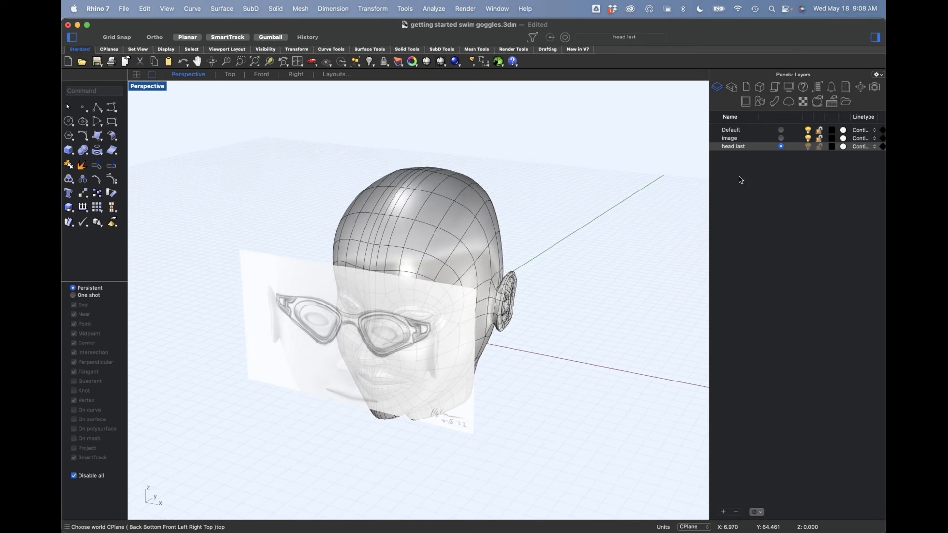
right_drag(702, 263, 514, 292)
click(513, 292)
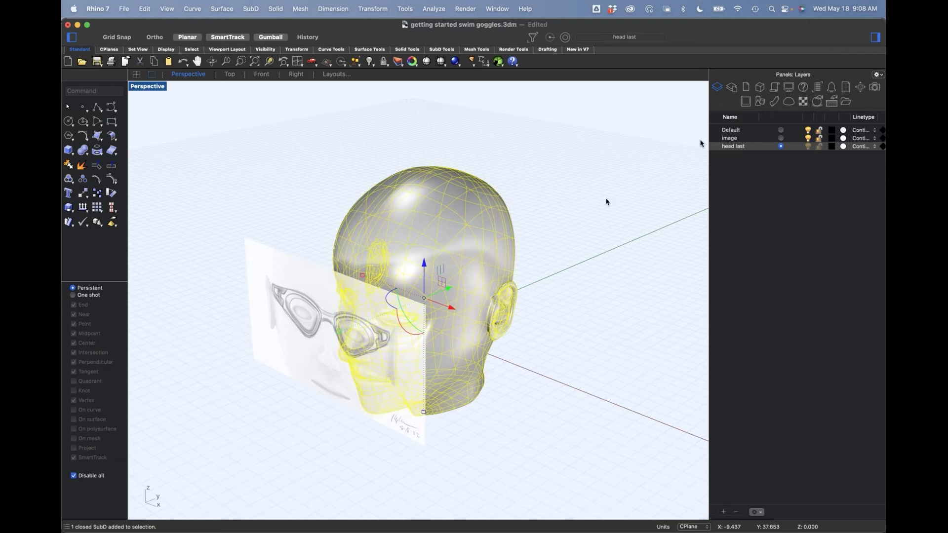
right_click(738, 148)
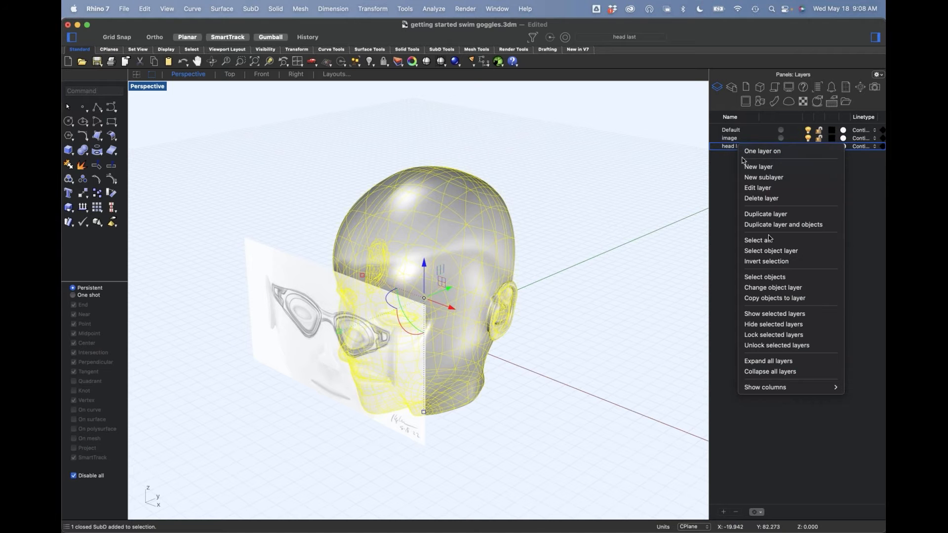
click(782, 293)
Step: Make the Default layer current and hide the head last layer
click(806, 150)
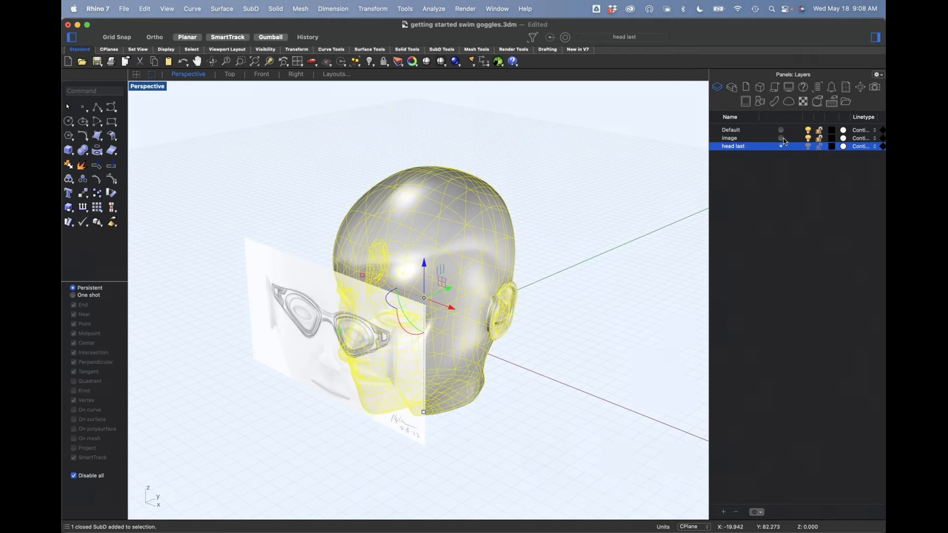
click(782, 130)
click(808, 147)
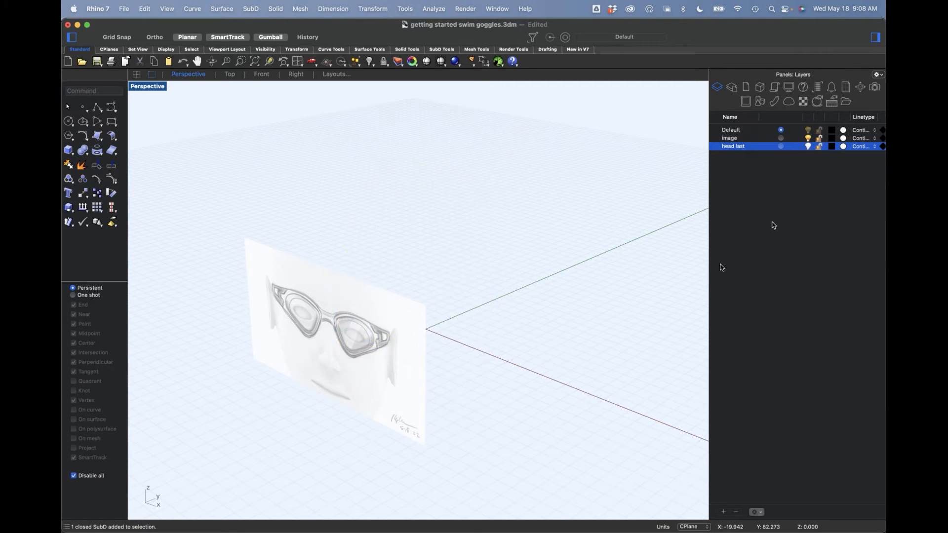
Step: Switch to the front view and lock the image layer holding the goggle sketch
right_drag(590, 328, 557, 351)
text(f)
key(Return)
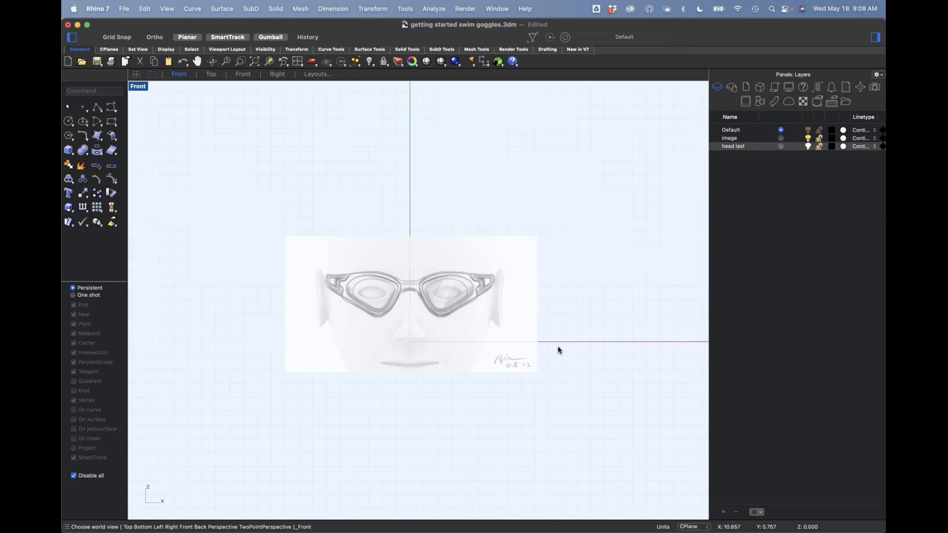
scroll(468, 328, up, 6)
click(469, 331)
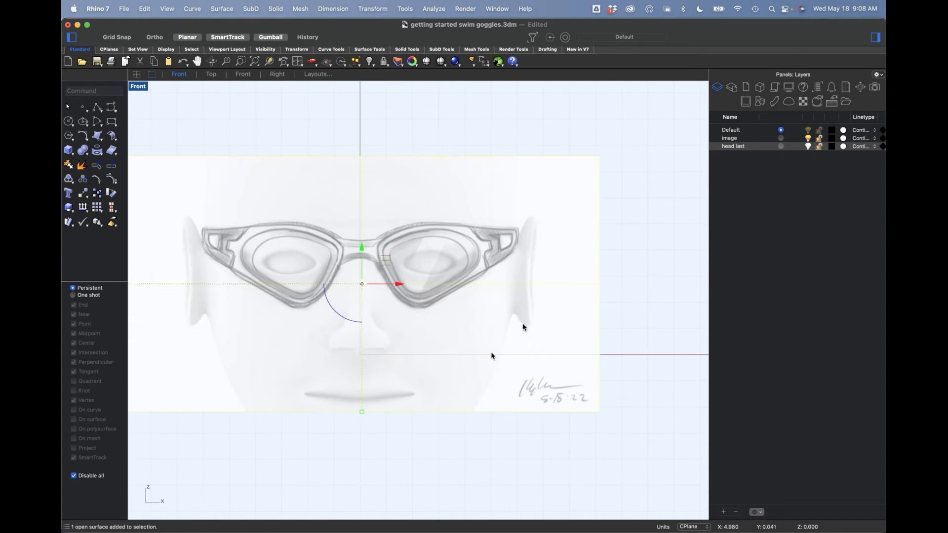
click(819, 139)
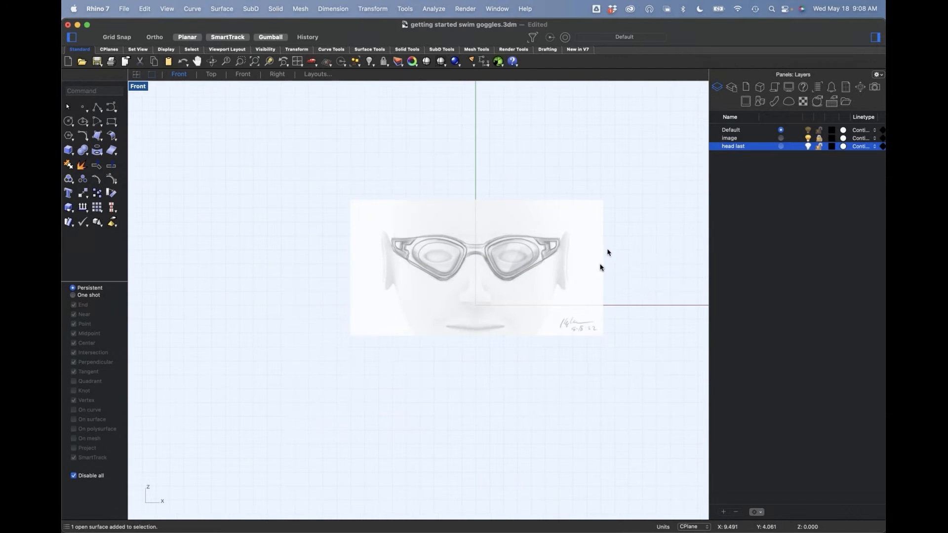
scroll(607, 250, down, 3)
scroll(552, 281, up, 2)
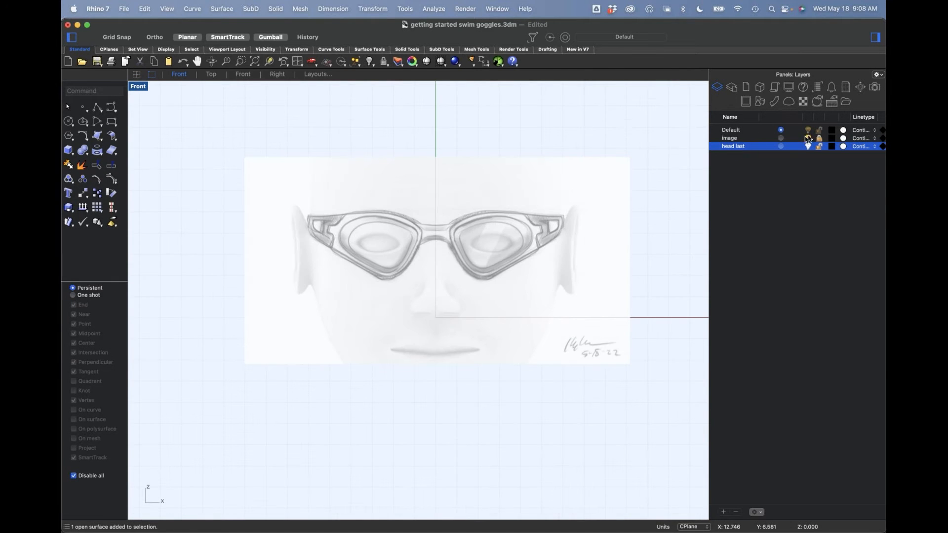
Step: Increase the object transparency of the sketch picture's goggles material to about 59%
click(534, 300)
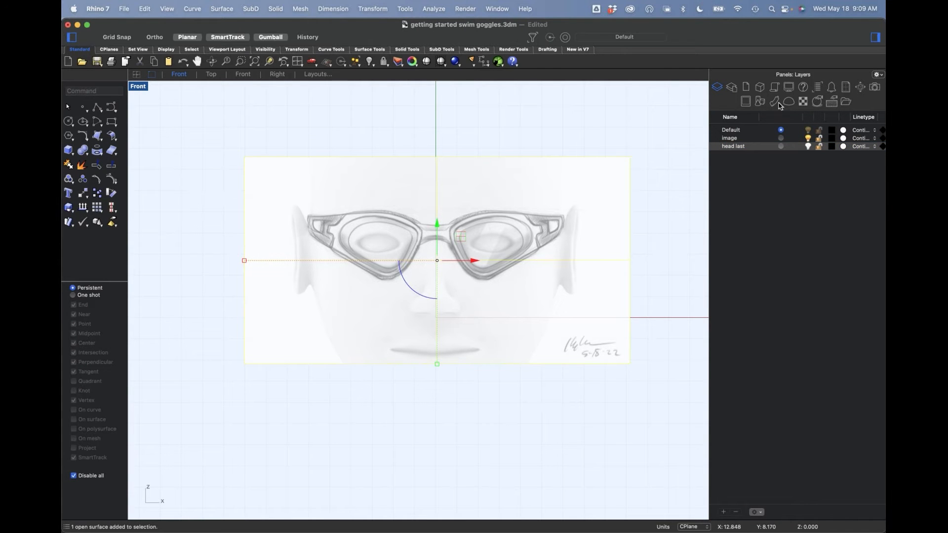
click(774, 101)
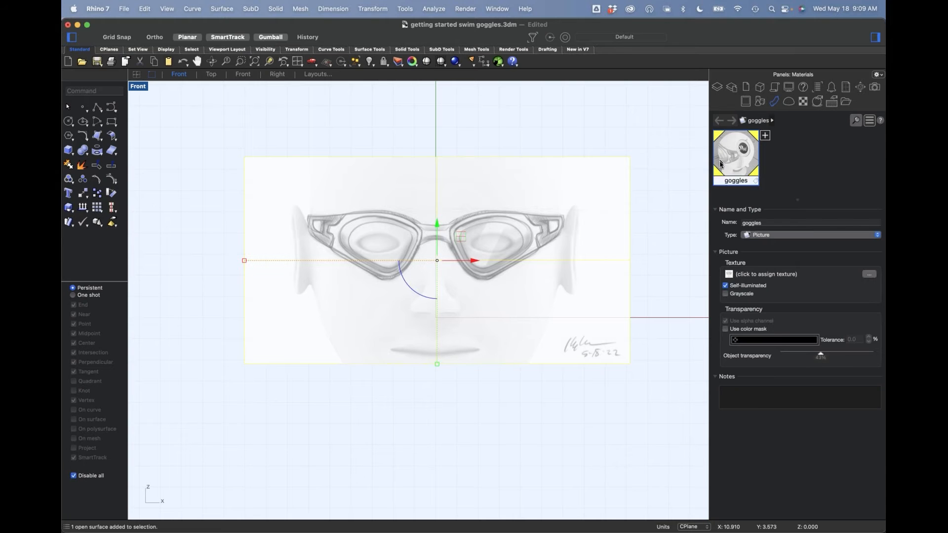
mouse_move(822, 359)
mouse_down()
mouse_move(844, 362)
mouse_move(796, 359)
mouse_move(837, 360)
mouse_up()
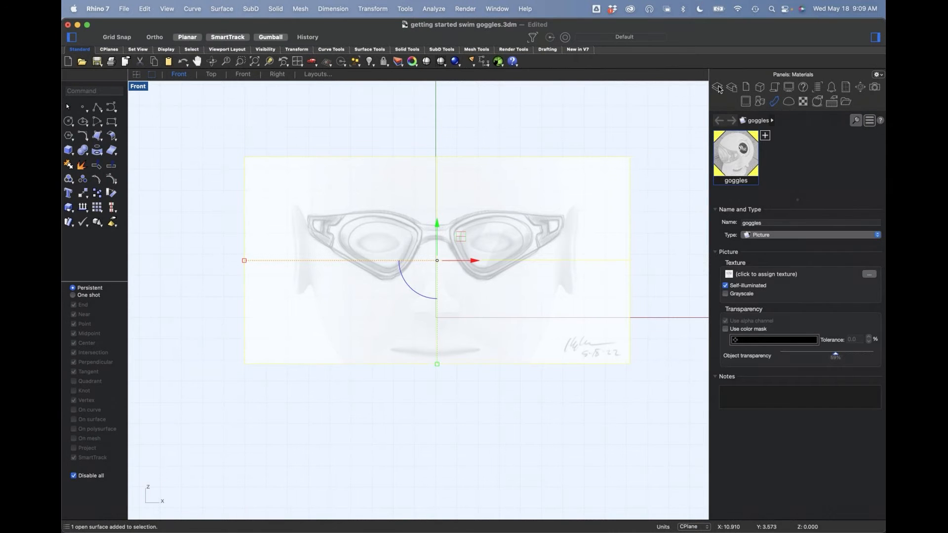
Step: Lock both the head last layer and the image layer
click(718, 87)
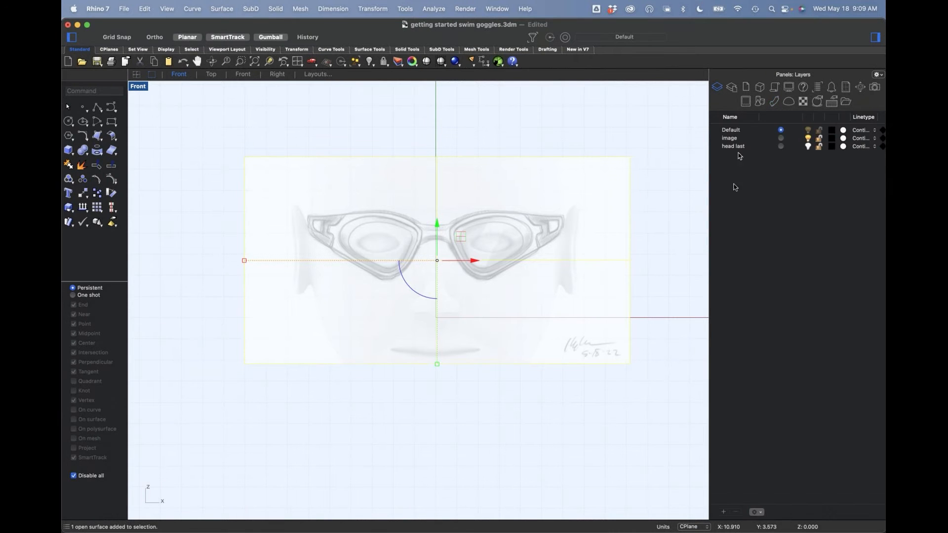
click(819, 147)
click(820, 139)
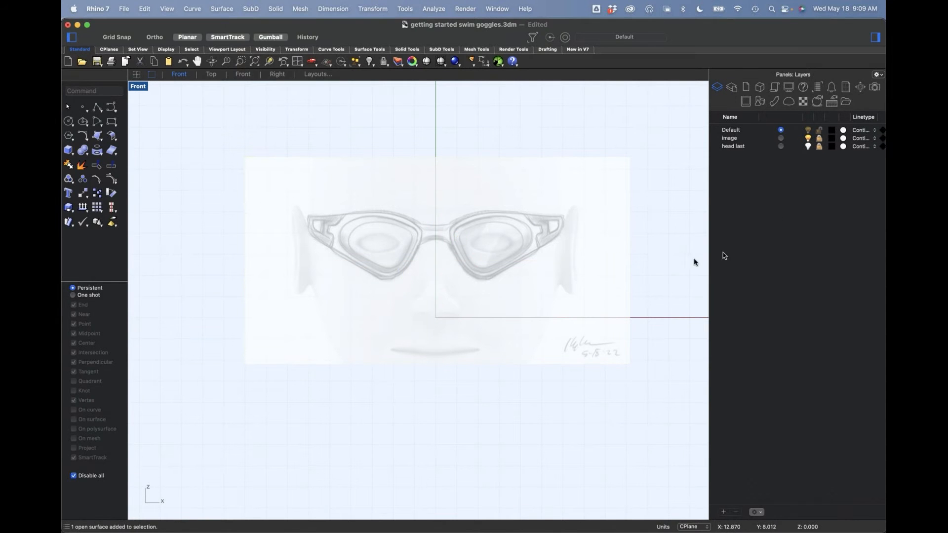
Step: Trace the goggle frame's upper edge with a five-point degree 3 curve from beyond the outer end to the nose bridge
scroll(474, 242, up, 5)
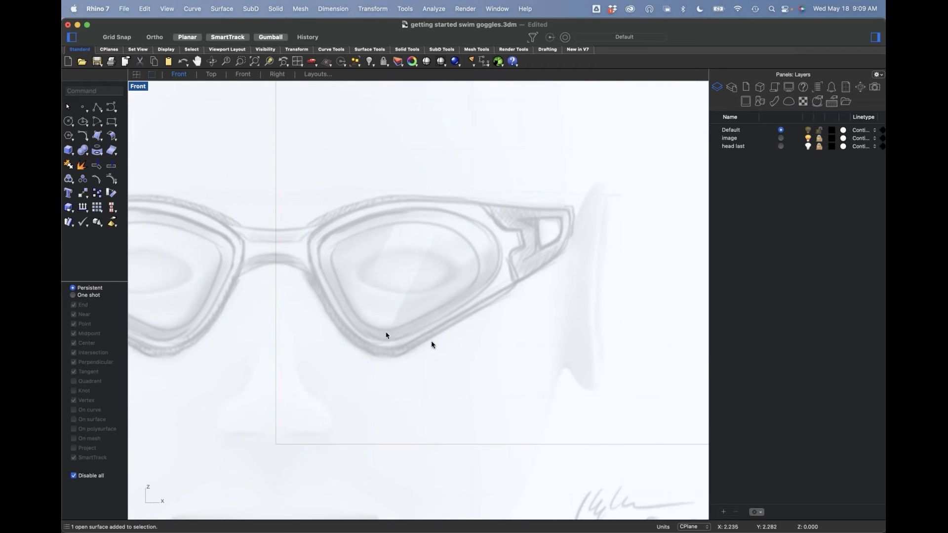
click(111, 108)
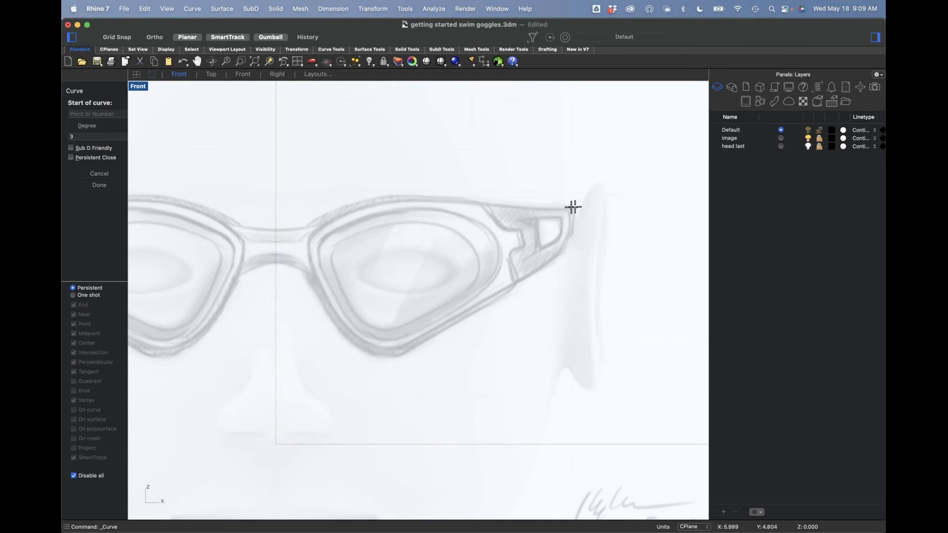
click(601, 209)
click(543, 209)
click(399, 196)
click(345, 204)
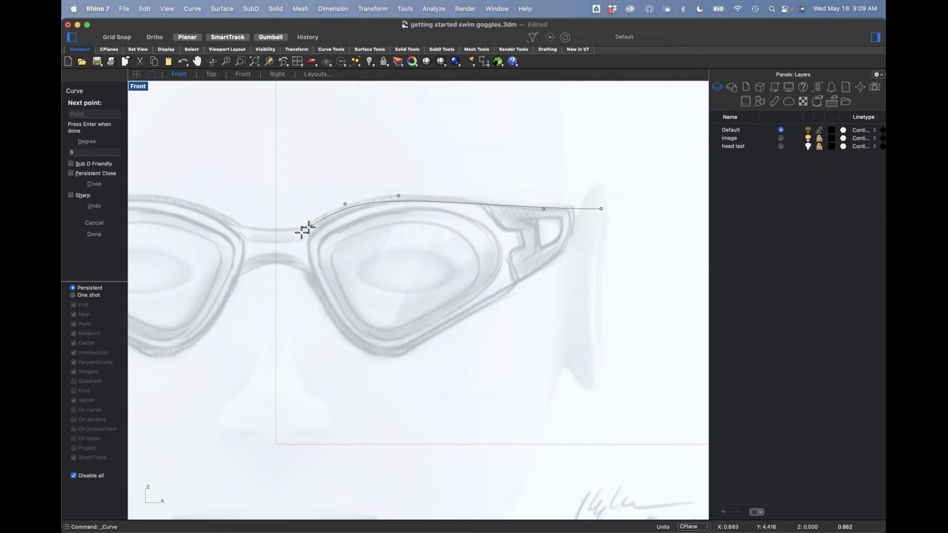
click(282, 248)
key(Return)
key(Return)
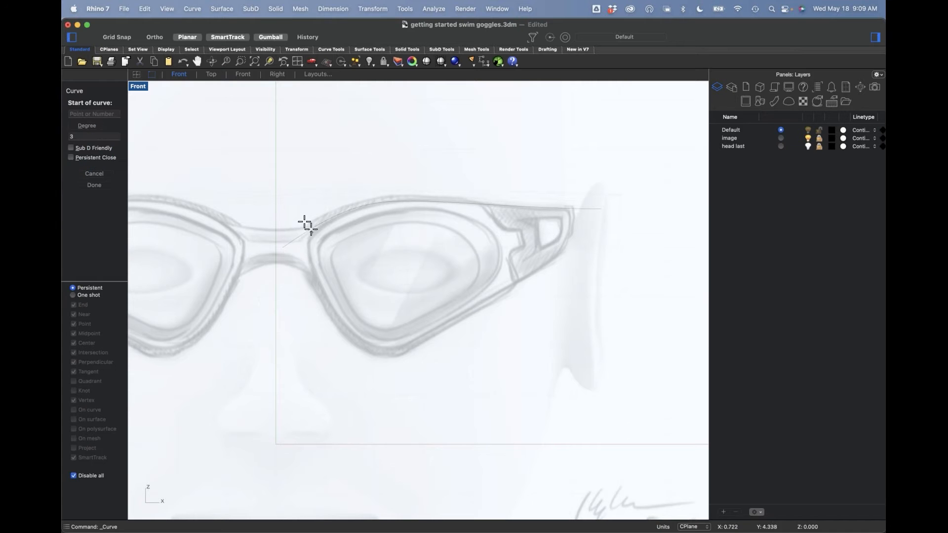
Step: Trace the frame's nose-side edge with a three-point curve from above the bridge to below the lens's lowest corner
click(293, 215)
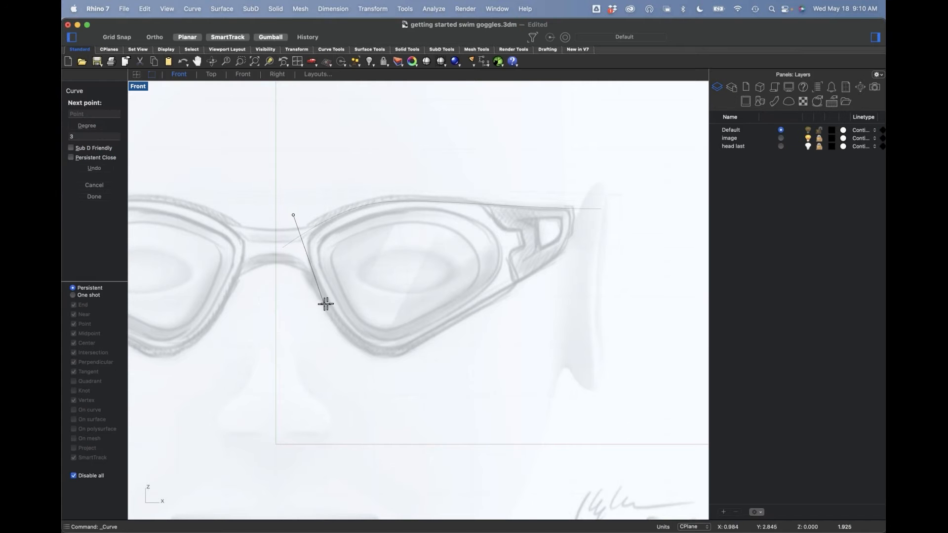
click(328, 304)
click(392, 383)
key(Return)
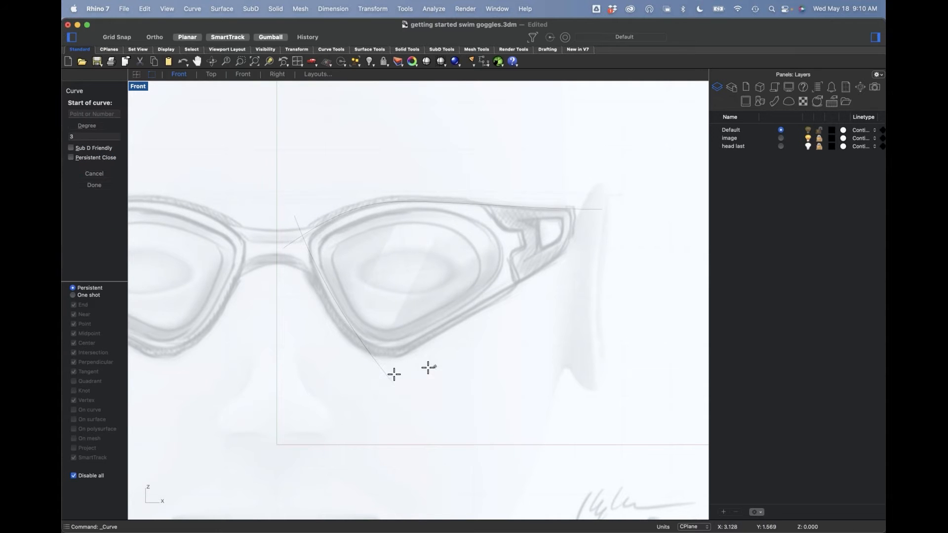
Step: Trace the frame's lower outer edge with a three-point curve that crosses the nose-side curve and extends past the outer end
click(362, 372)
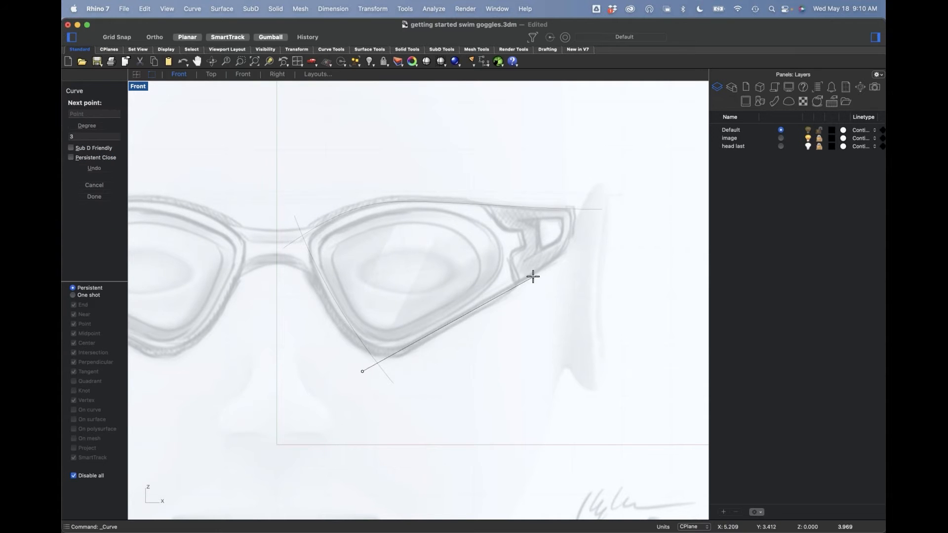
click(533, 277)
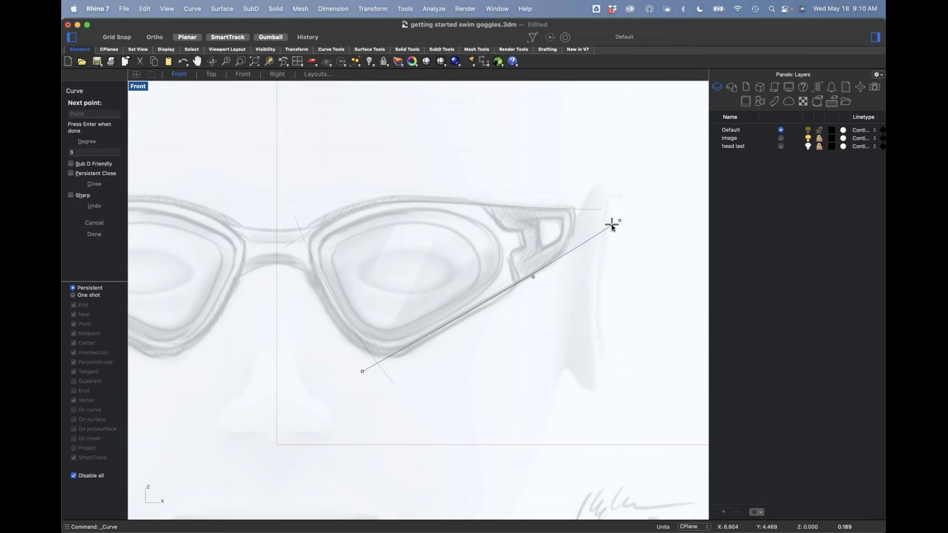
key(Escape)
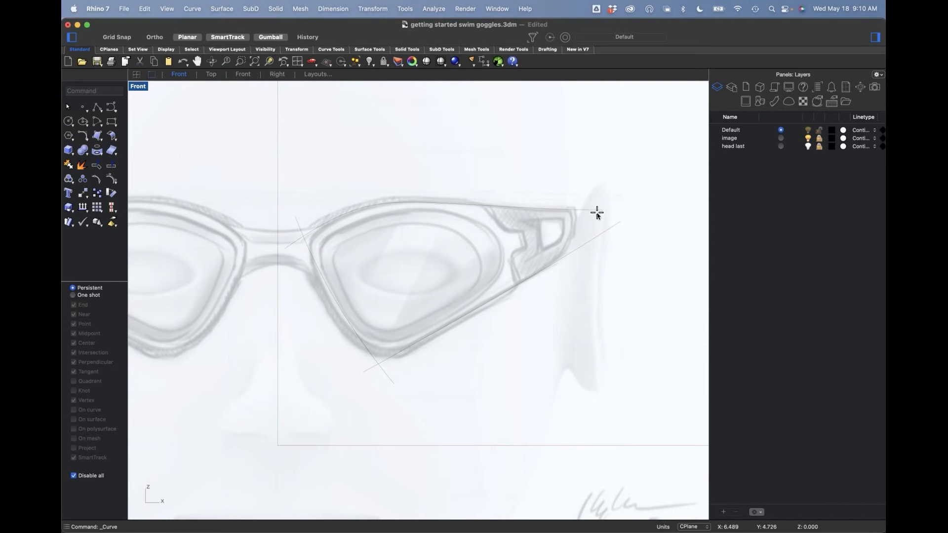
Step: Draw a short vertical two-point curve at the frame's outer end, crossing the upper and lower edge curves
key(Return)
click(589, 203)
click(591, 254)
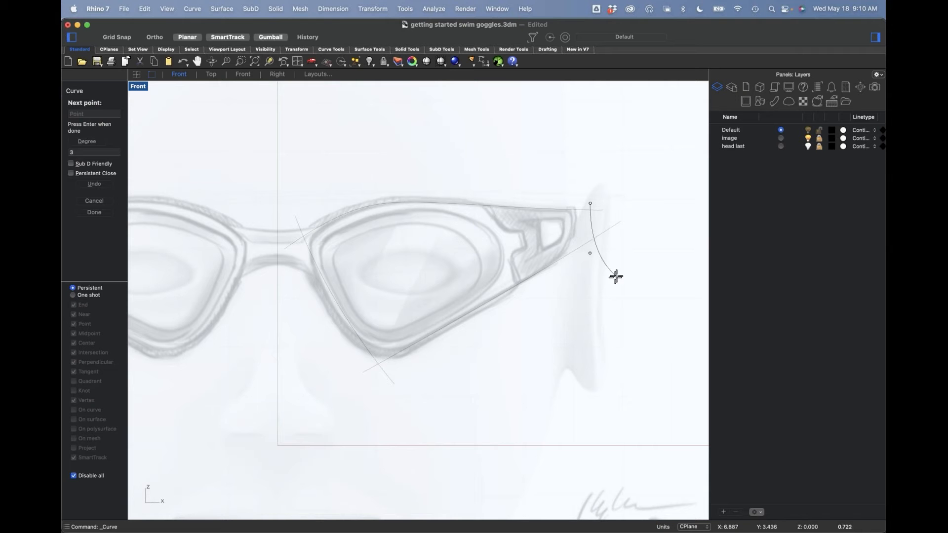
key(Return)
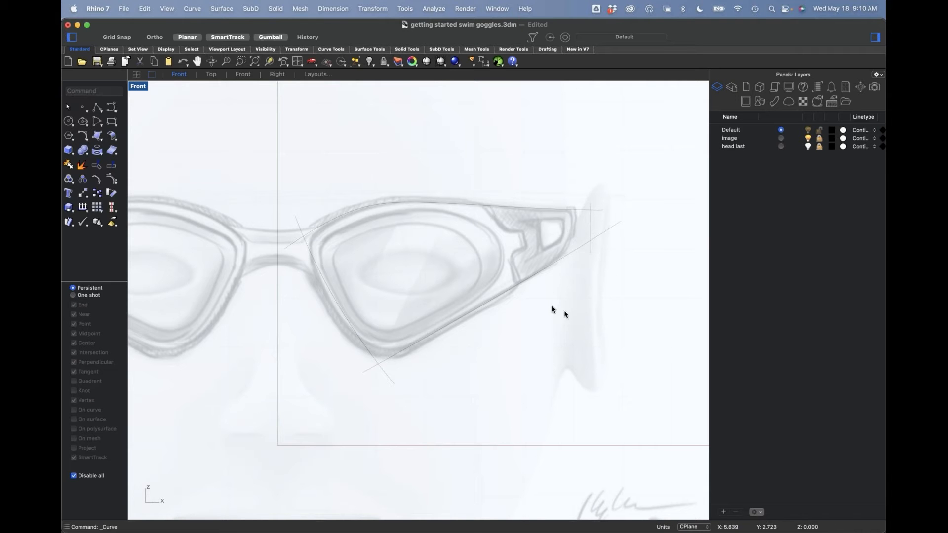
Step: View the traced outline curves and the sketch image in the perspective view
text(p)
key(Return)
mouse_move(536, 367)
right_down()
mouse_move(489, 357)
mouse_move(570, 313)
mouse_move(561, 345)
mouse_move(525, 359)
right_up()
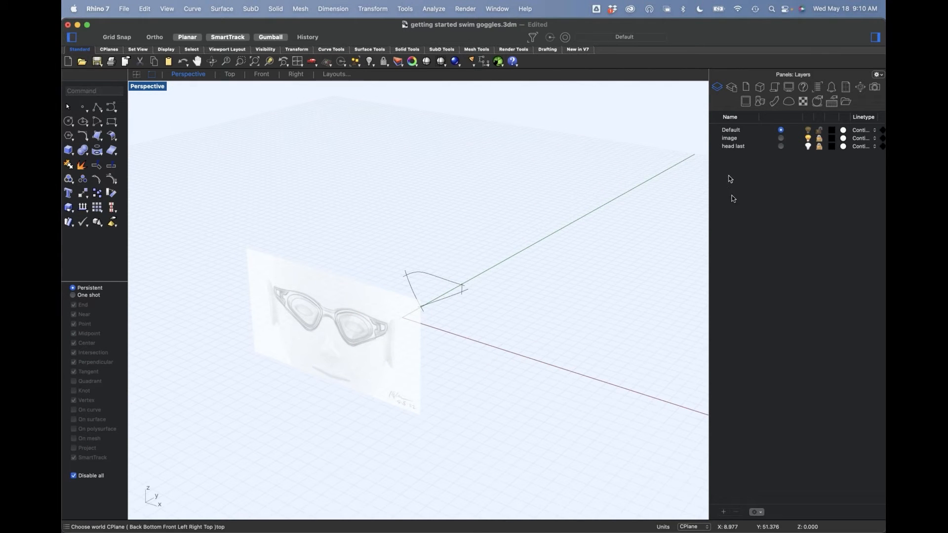
Step: Move the sketch image back along Y behind the traced curves, unlocking the image layer for the move and relocking it
right_drag(526, 367, 535, 357)
text(f)
key(Return)
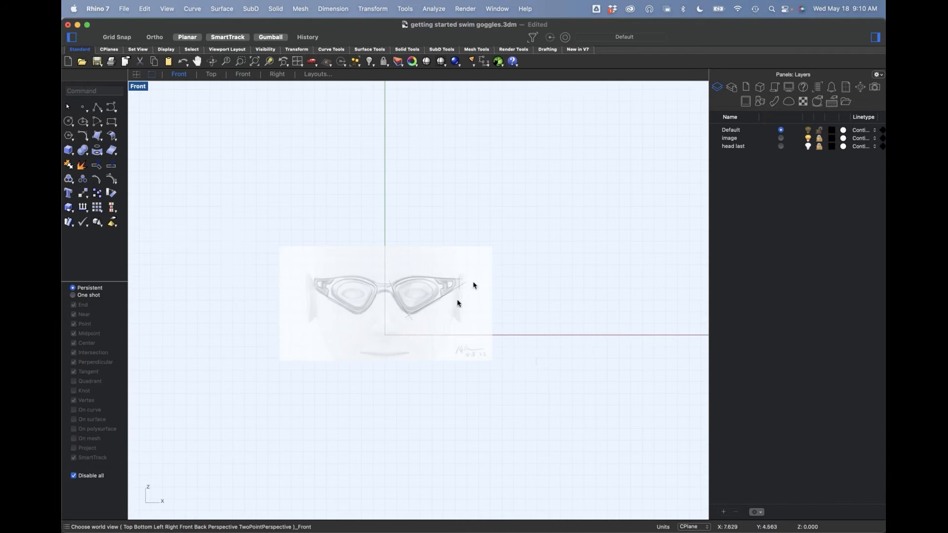
scroll(468, 290, up, 5)
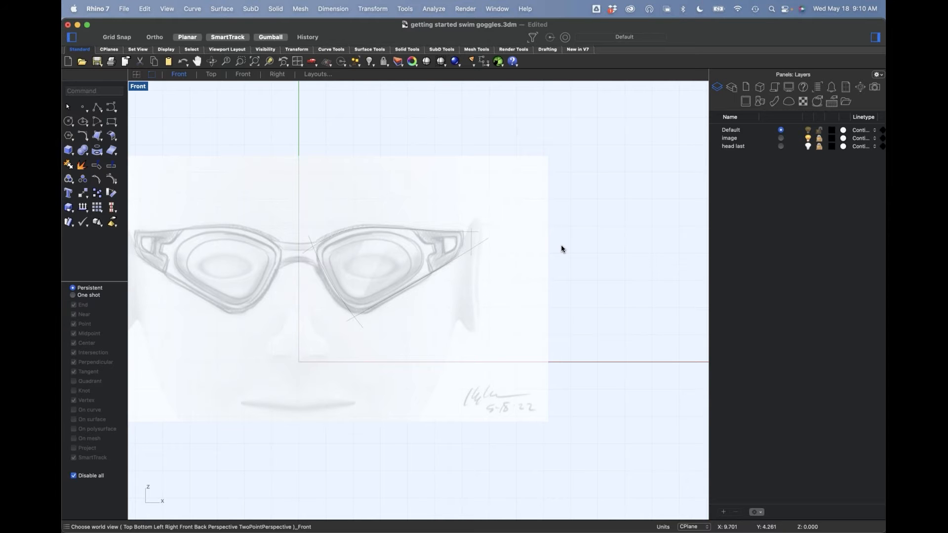
key(Return)
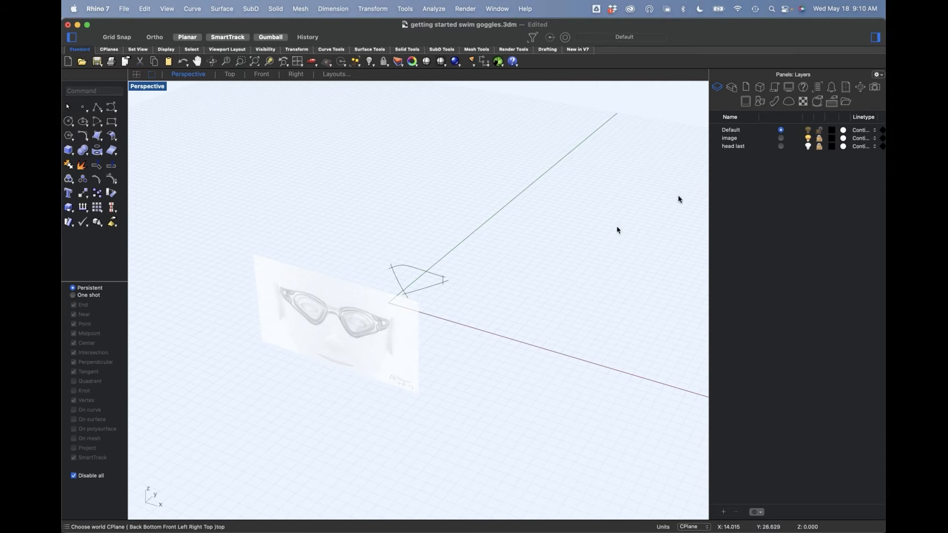
click(818, 140)
click(417, 345)
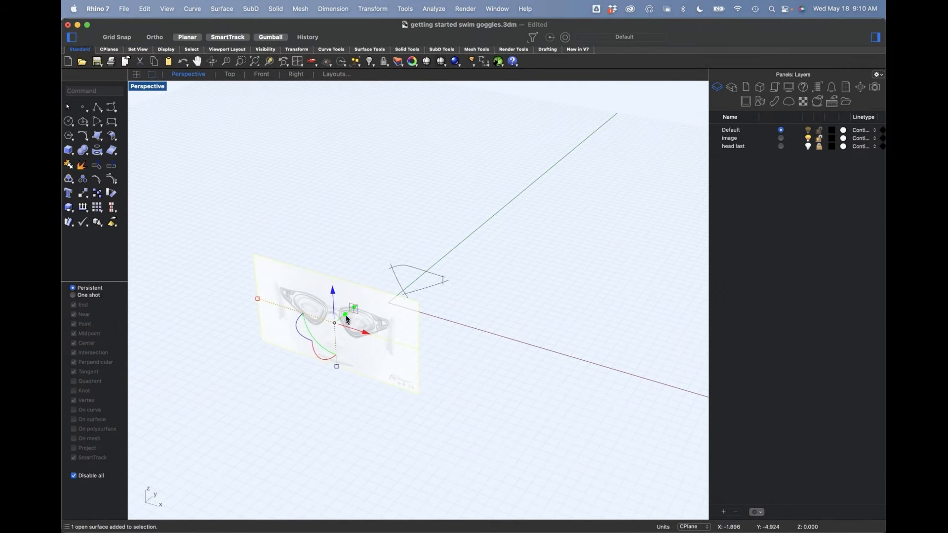
right_drag(381, 323, 361, 313)
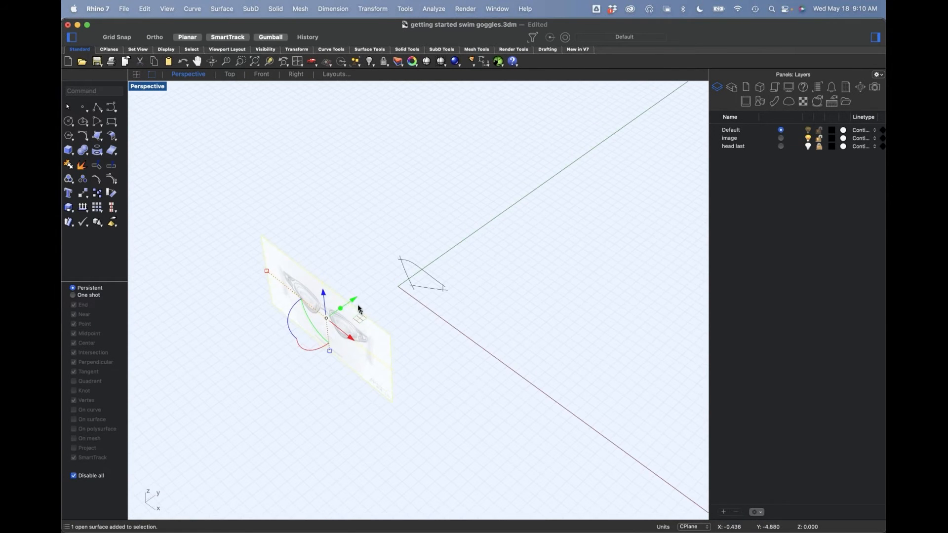
drag(354, 302, 457, 256)
click(816, 140)
Step: Trim the overhanging ends of the four outline curves at their intersections in the front view, leaving a closed frame outline
key(ctrl+F2)
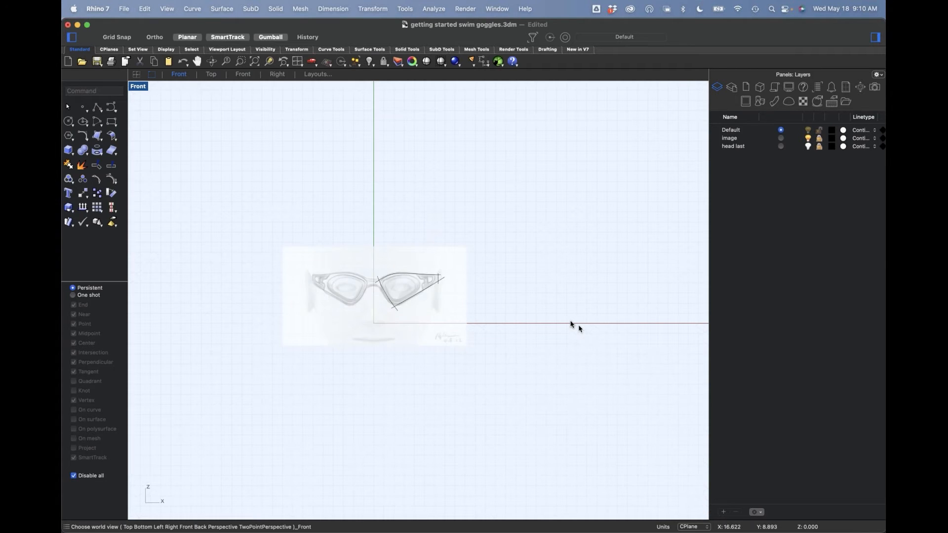
scroll(401, 287, up, 4)
scroll(430, 279, up, 5)
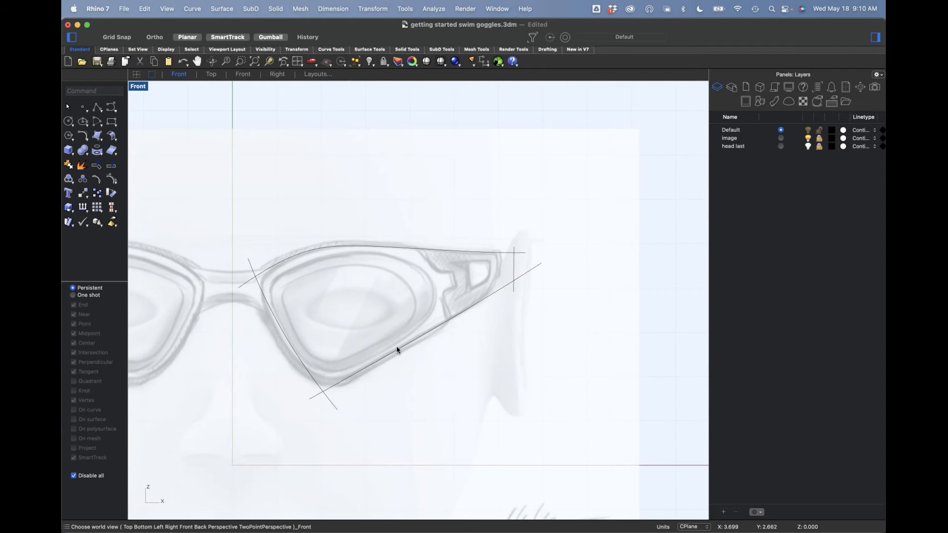
scroll(437, 325, up, 1)
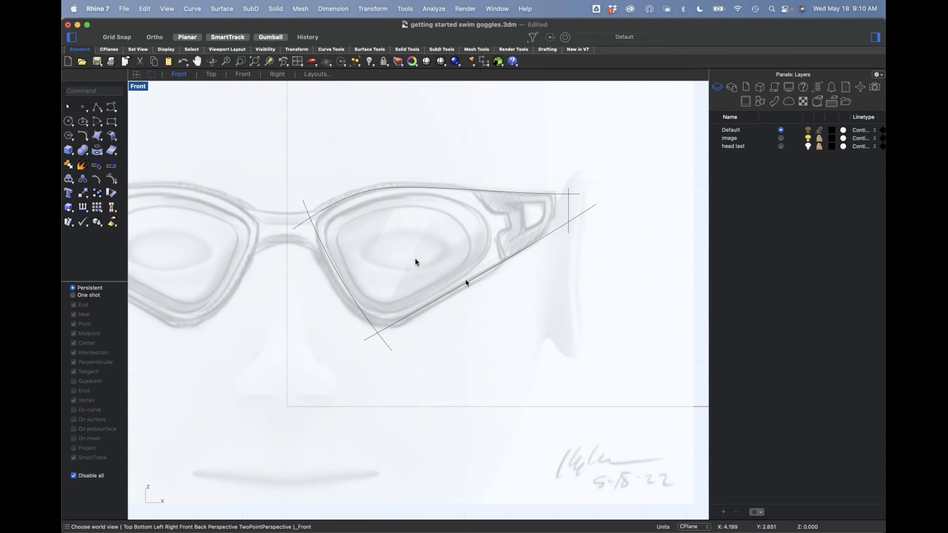
scroll(437, 275, down, 7)
drag(302, 123, 577, 341)
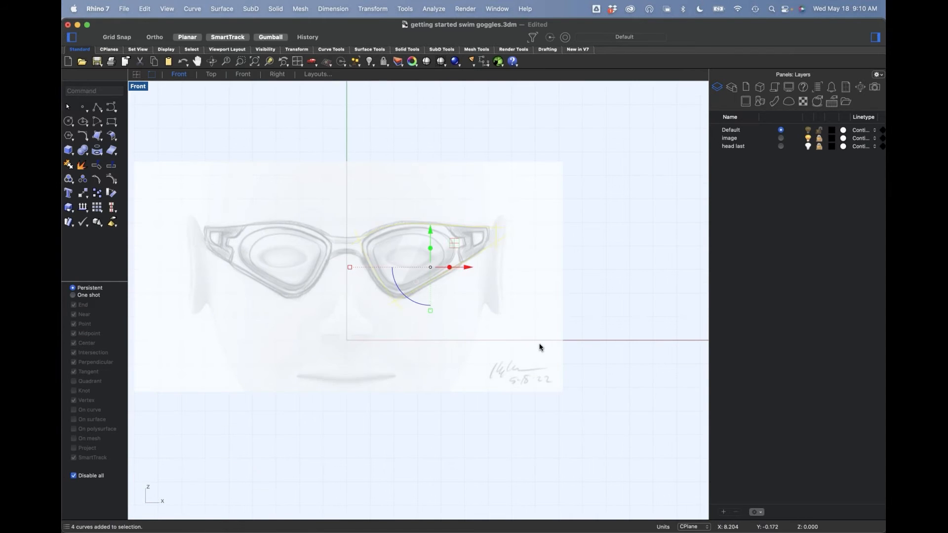
key(Return)
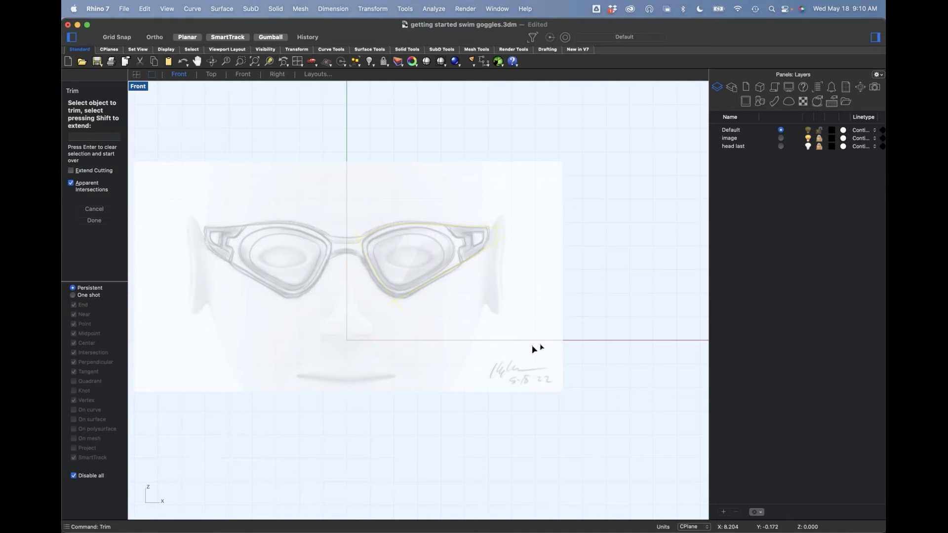
scroll(409, 321, up, 5)
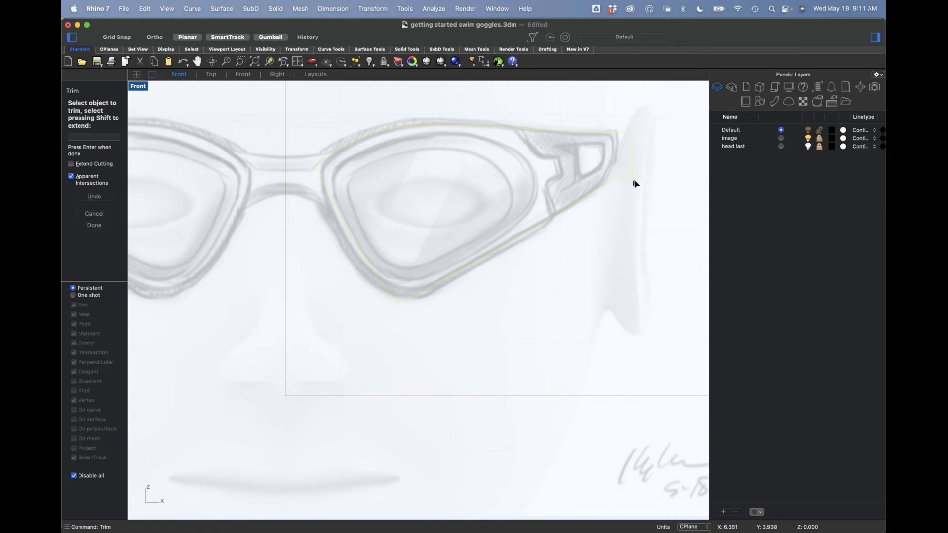
key(Return)
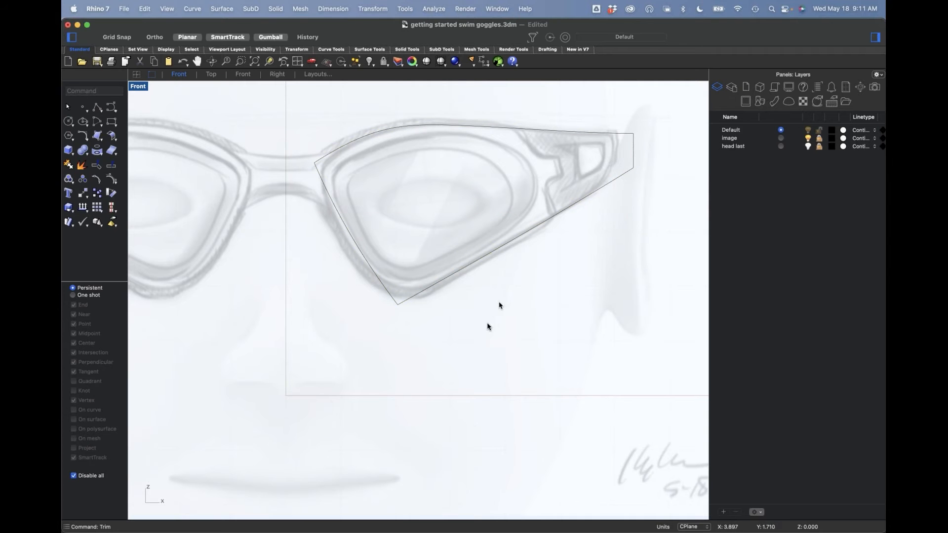
Step: Set the curve width of the Wireframe display mode to 6 in the preferences and close them
click(98, 9)
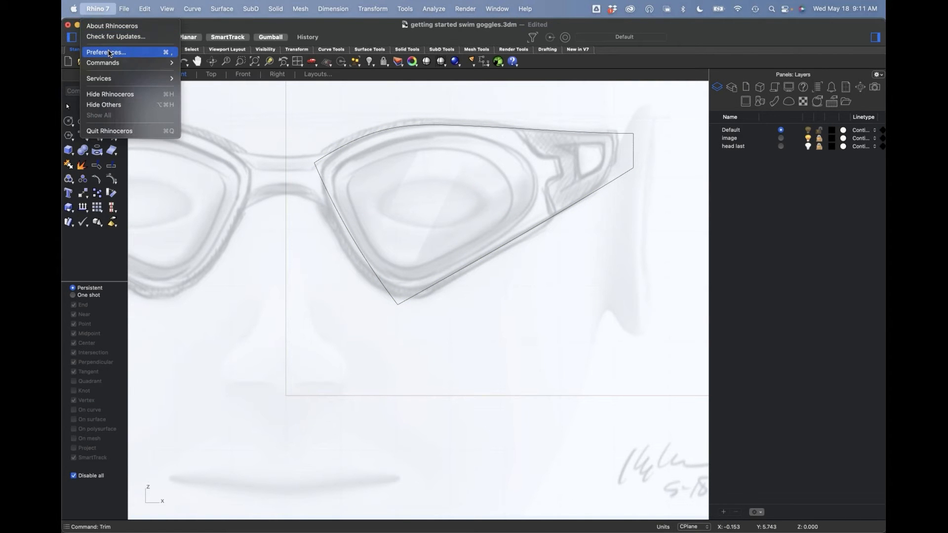
click(109, 52)
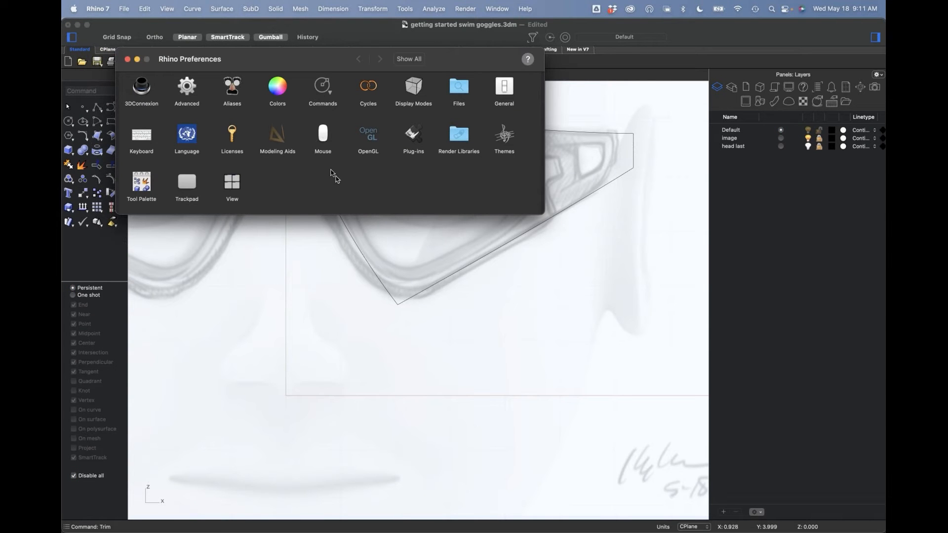
click(413, 88)
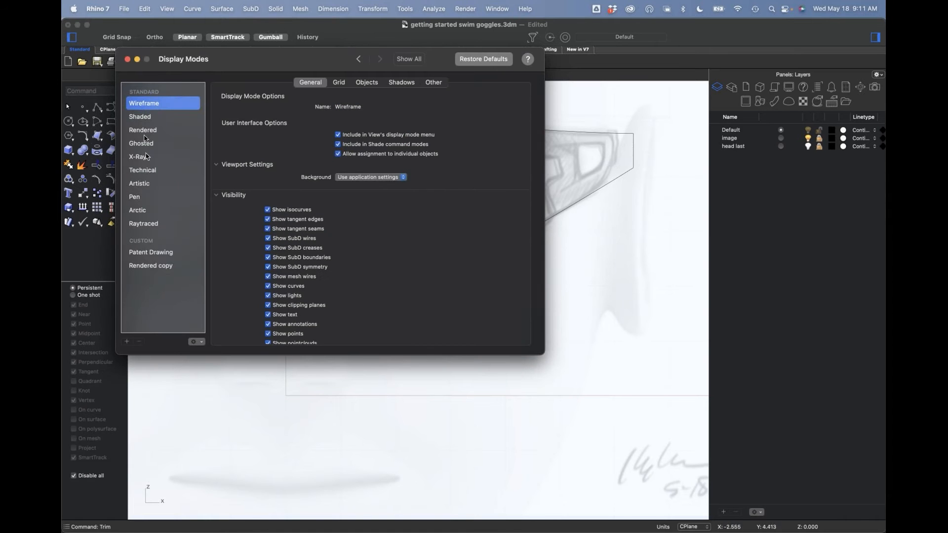
click(367, 82)
scroll(284, 257, down, 1)
scroll(281, 260, down, 8)
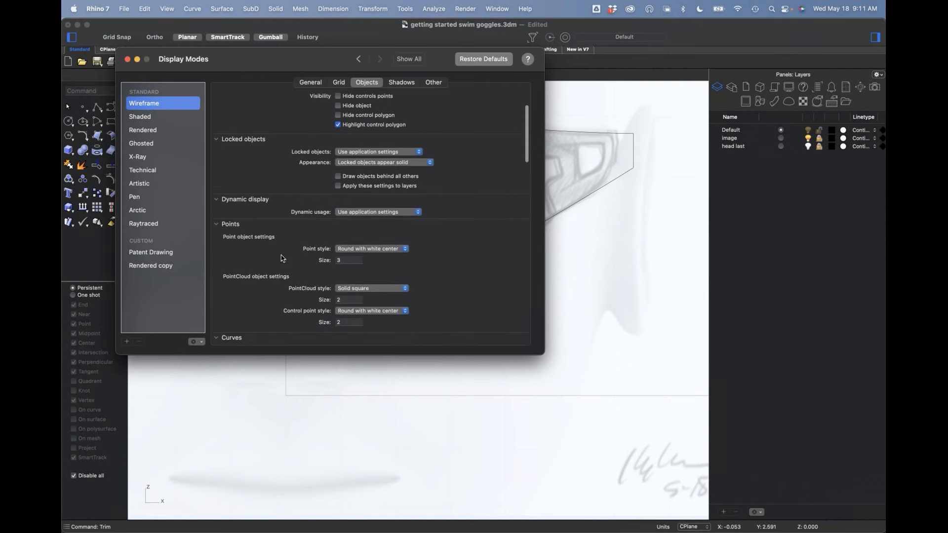
click(353, 261)
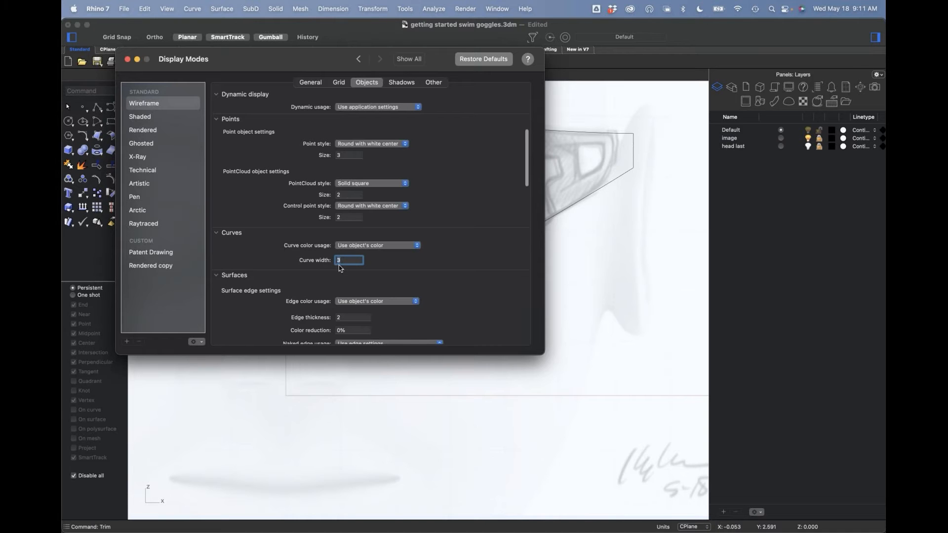
key(Return)
scroll(484, 265, down, 1)
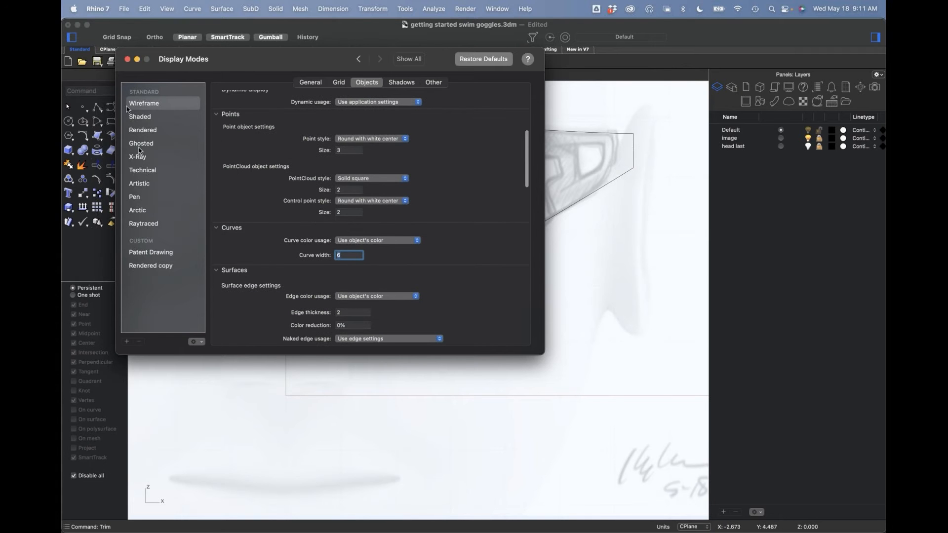
scroll(470, 237, down, 5)
scroll(474, 242, down, 10)
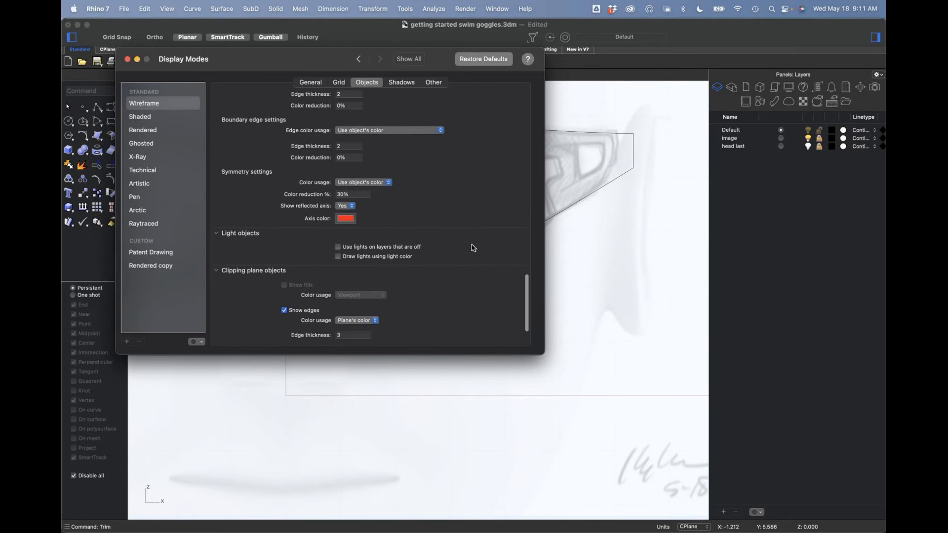
click(127, 59)
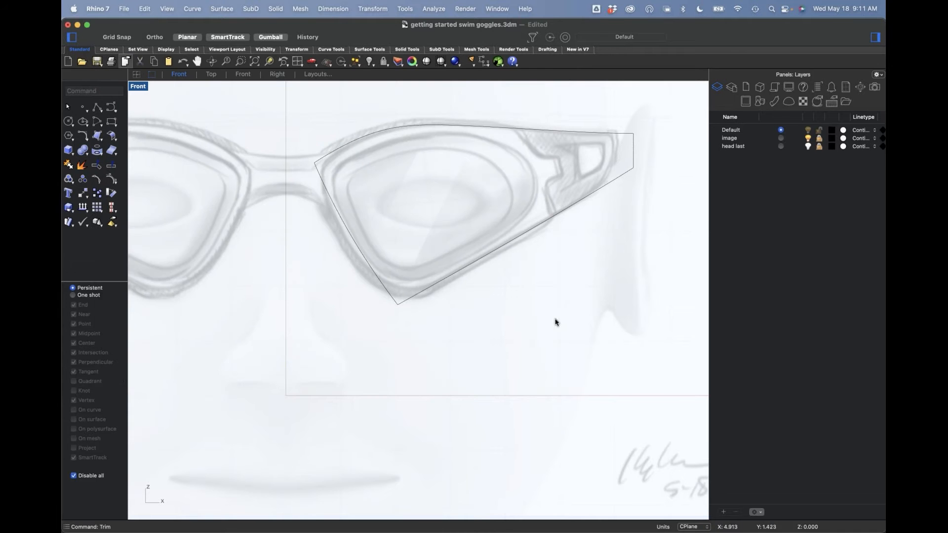
Step: Inspect the corners of the trimmed frame outline up close, and check its curves against the sketch image in perspective
right_drag(586, 196, 574, 231)
scroll(602, 216, up, 6)
click(603, 215)
key(Escape)
scroll(612, 247, down, 6)
drag(333, 144, 690, 384)
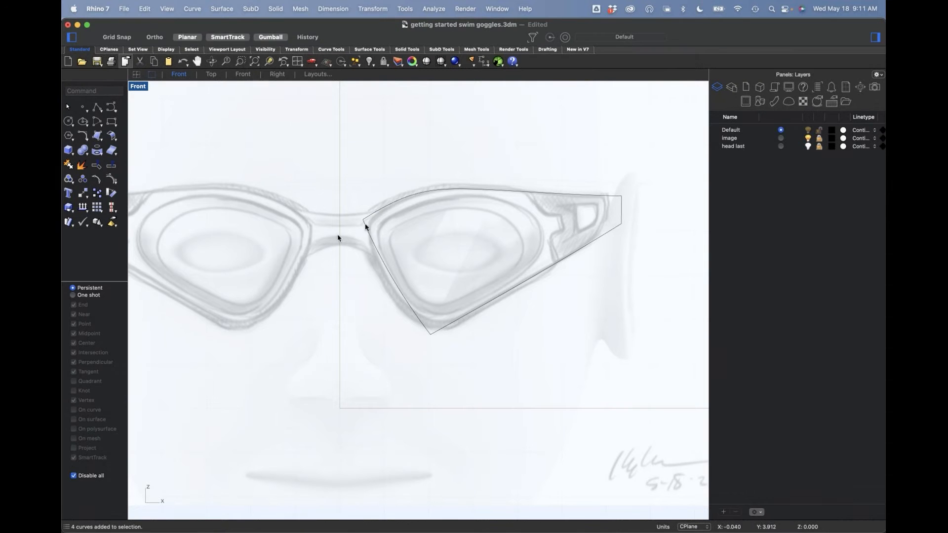
right_drag(475, 353, 461, 360)
text(p)
key(Return)
right_drag(429, 369, 436, 367)
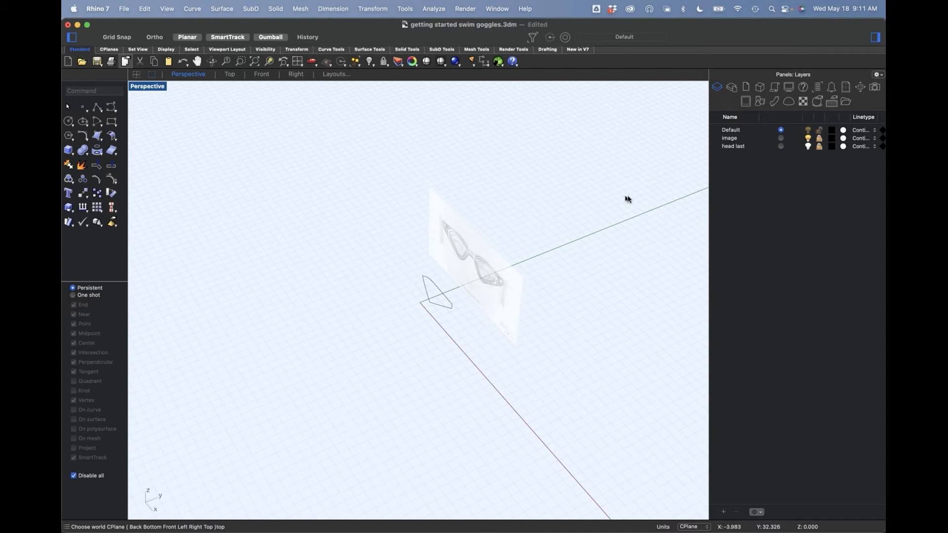
Step: Make the head last layer current so the head model shows, and orbit to a close view of the face
click(780, 146)
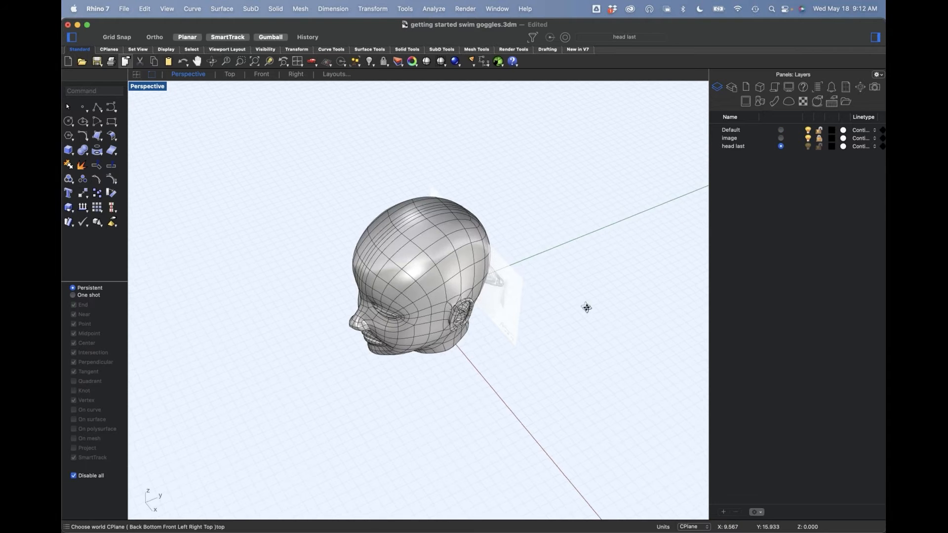
right_drag(589, 308, 429, 298)
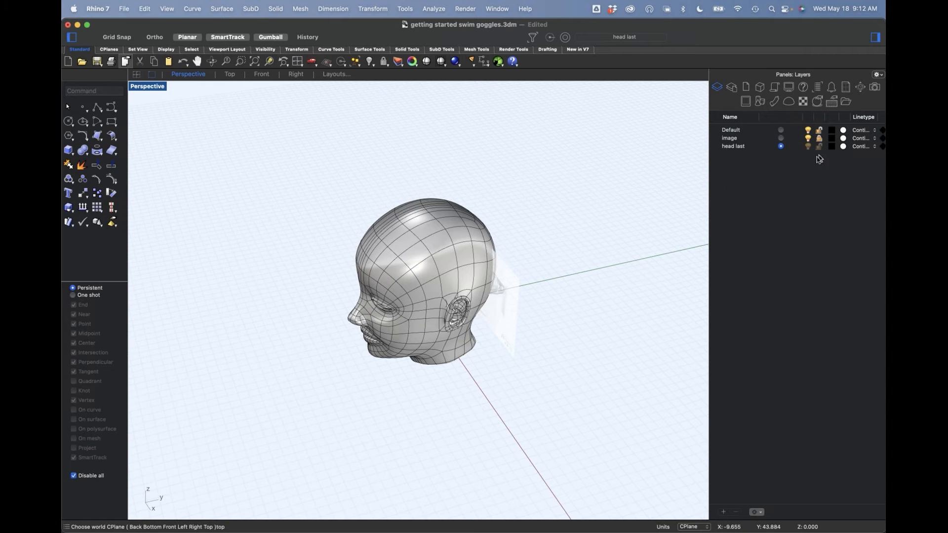
click(430, 223)
drag(457, 284, 491, 269)
click(466, 387)
scroll(459, 314, up, 10)
right_drag(461, 324, 482, 321)
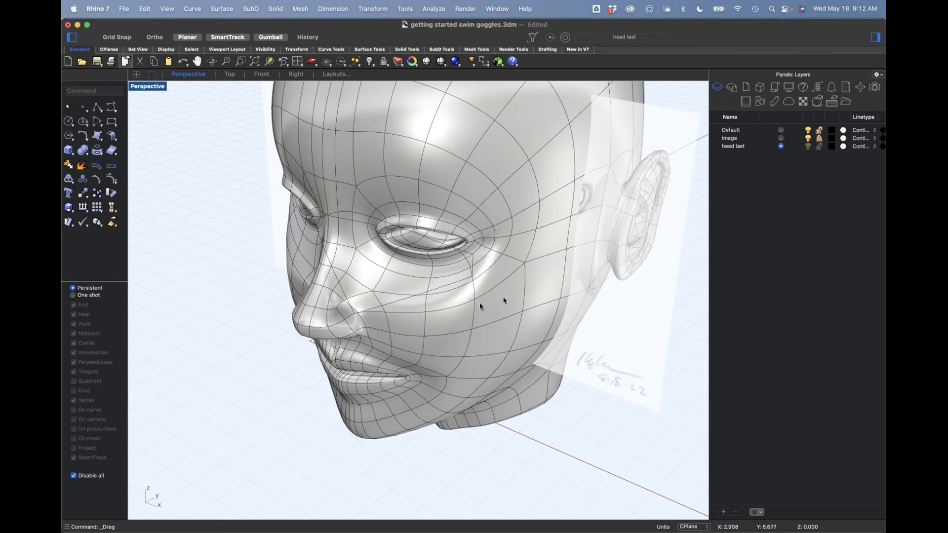
click(104, 144)
mouse_move(148, 209)
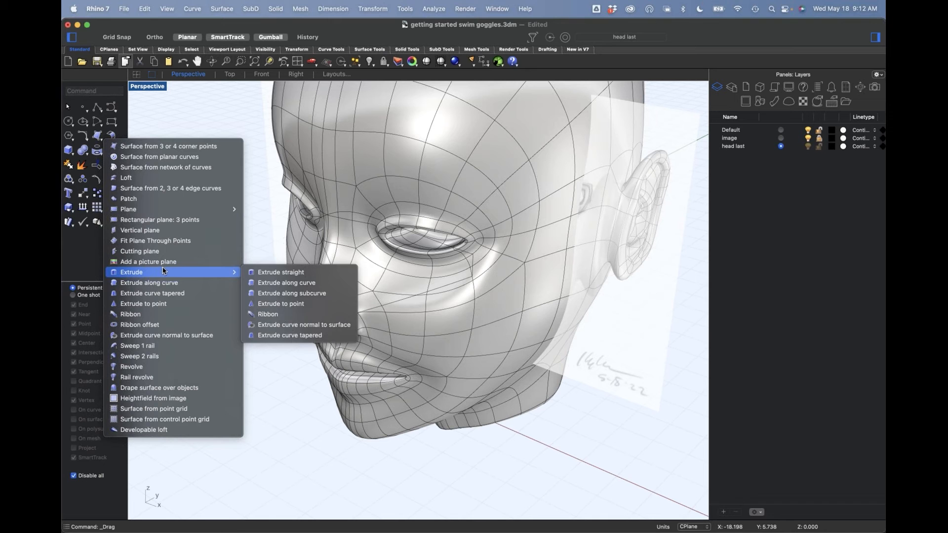
click(175, 189)
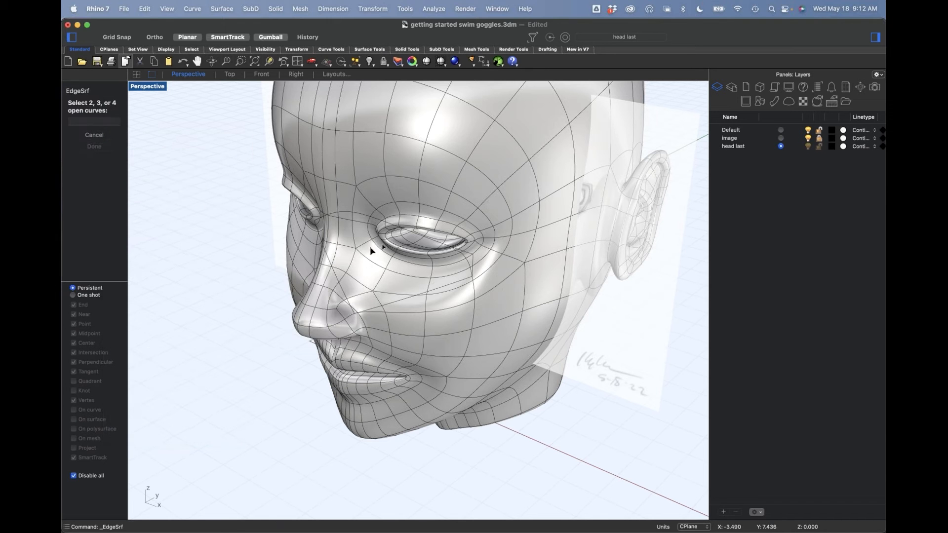
click(335, 273)
click(338, 214)
key(Return)
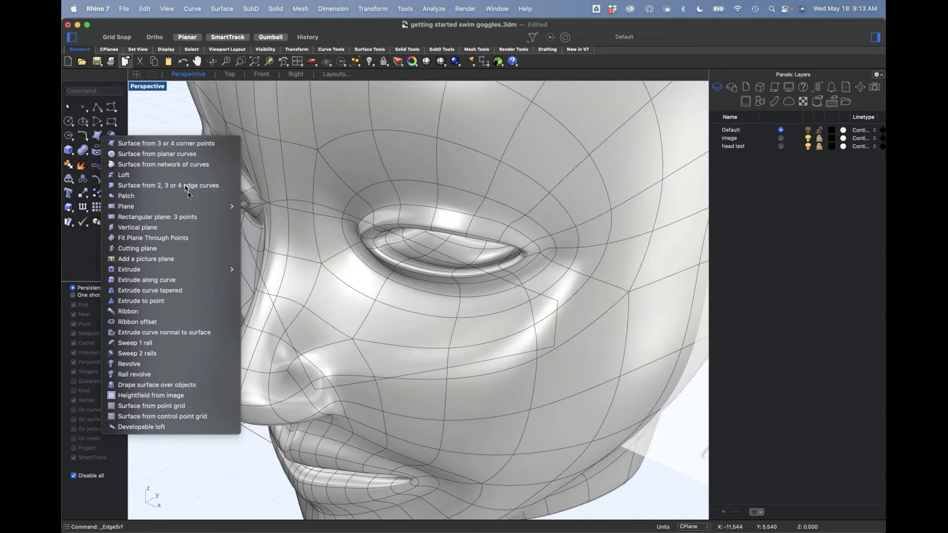
Step: Create a surface from the four trimmed outline curves with the 2, 3 or 4 edge curves command
click(158, 153)
click(262, 278)
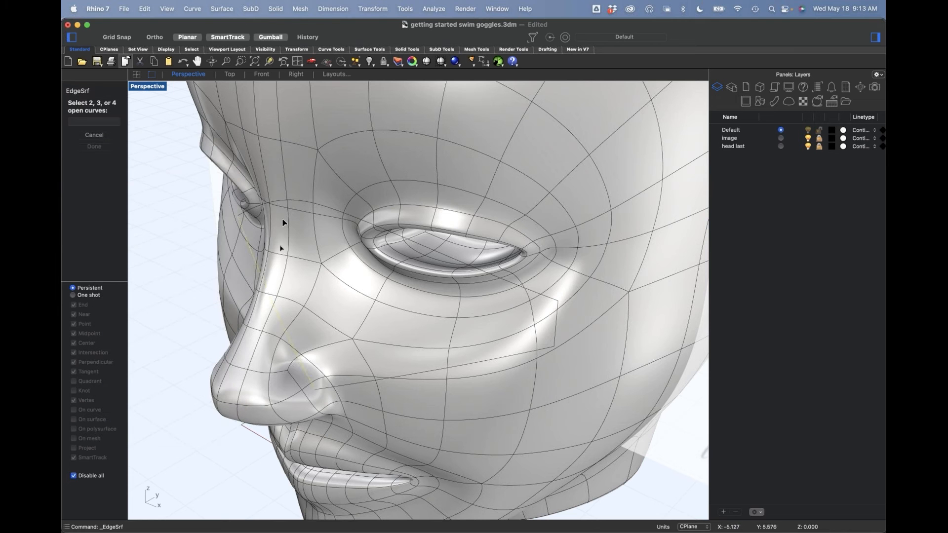
click(294, 203)
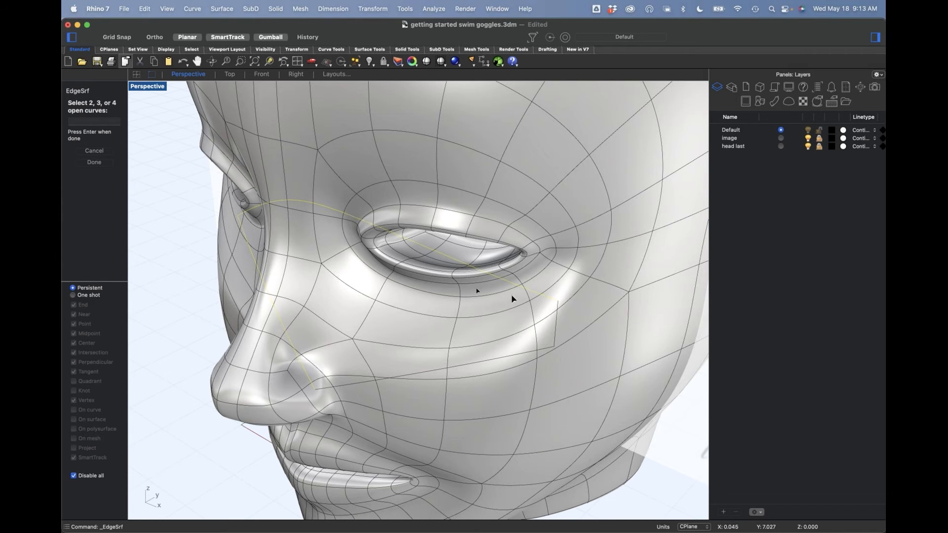
click(555, 343)
right_drag(344, 332, 364, 332)
scroll(359, 302, down, 6)
click(364, 332)
right_drag(202, 351, 182, 324)
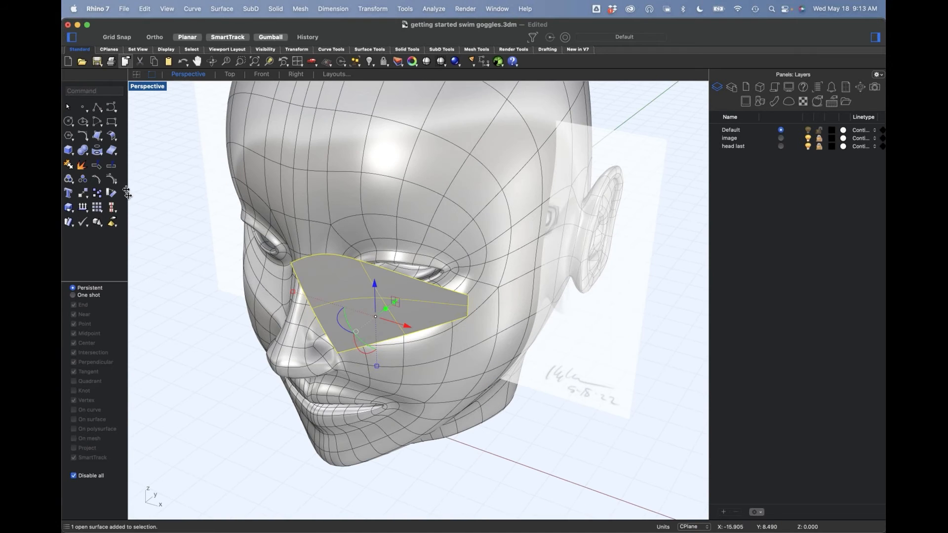
Step: Turn on control points for the new lens surface and look at it from the Top view against the head
key(F10)
right_drag(250, 385, 331, 384)
right_drag(466, 357, 446, 393)
click(380, 357)
click(426, 399)
text(ttt)
key(Return)
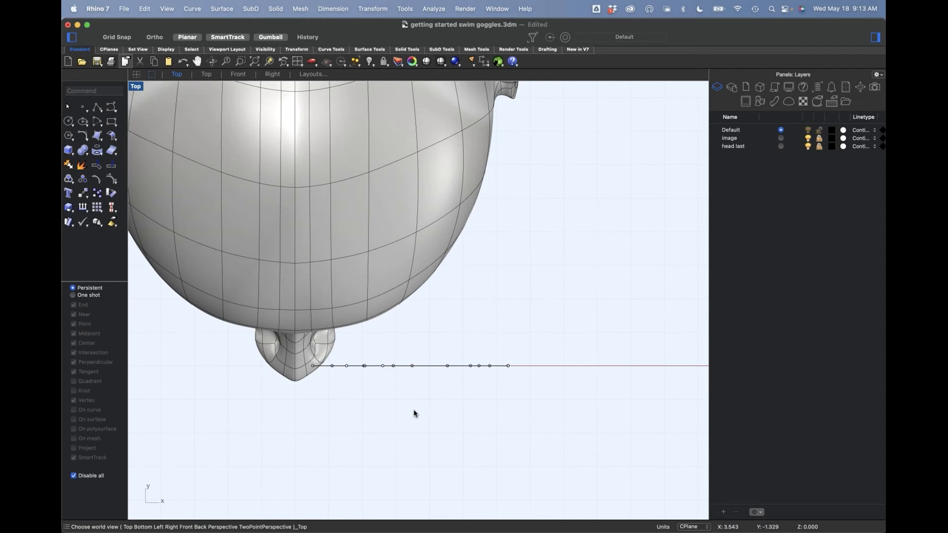
Step: Hide the outline curves and select only the lens surface
text(sc)
key(Return)
text(h)
key(Return)
click(408, 366)
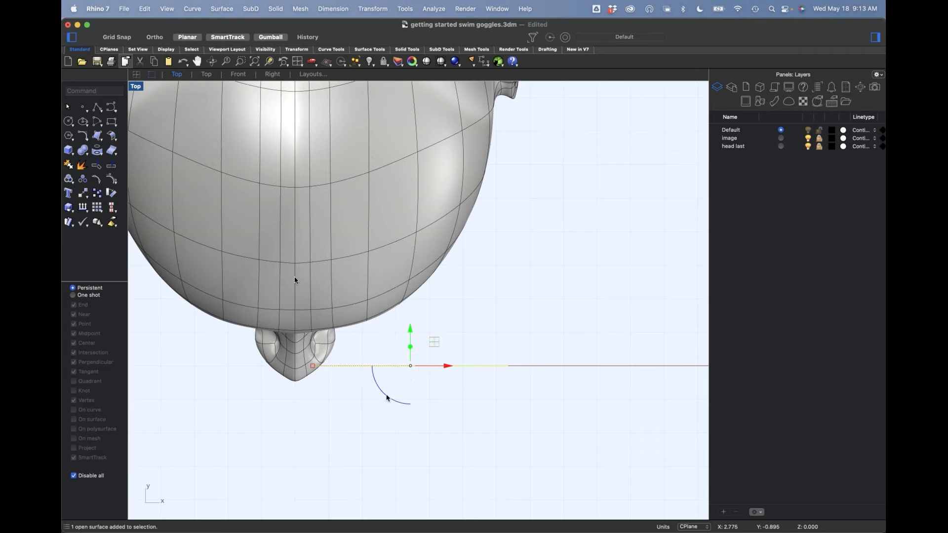
Step: Show the selected surface's control points and examine them beside the face in the perspective view
click(112, 192)
text(p)
key(Return)
scroll(460, 327, up, 6)
right_drag(434, 318, 504, 312)
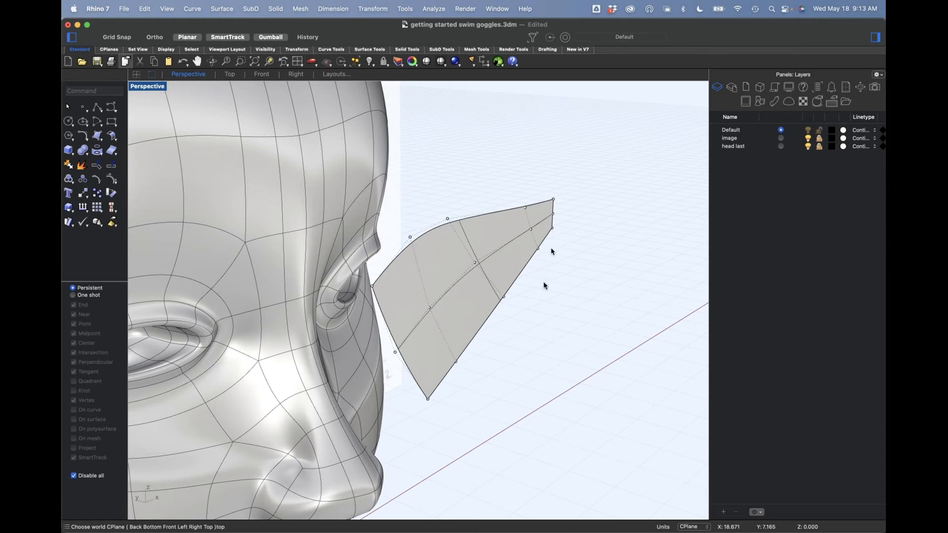
right_drag(538, 279, 529, 328)
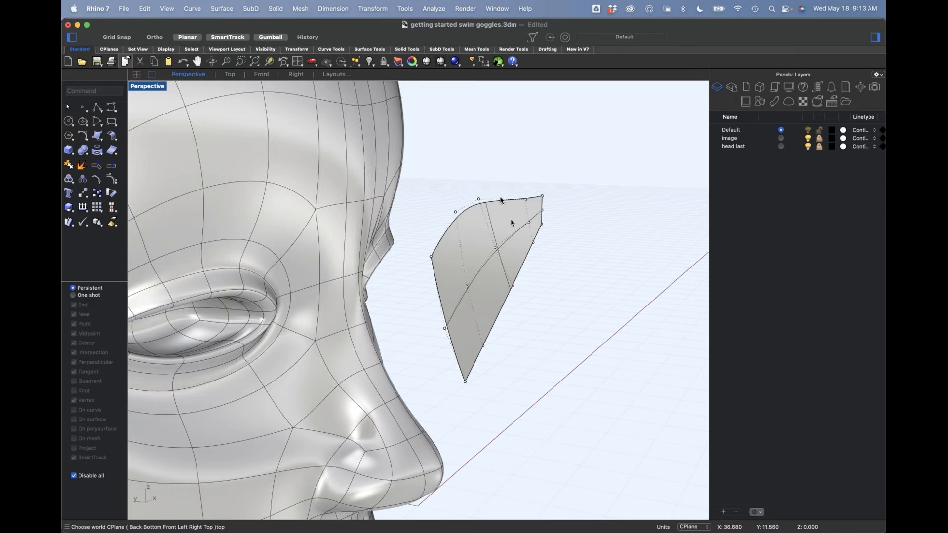
Step: Move the three control points at the lens surface's nose-side end back toward the face
right_drag(515, 250, 534, 378)
drag(447, 320, 518, 363)
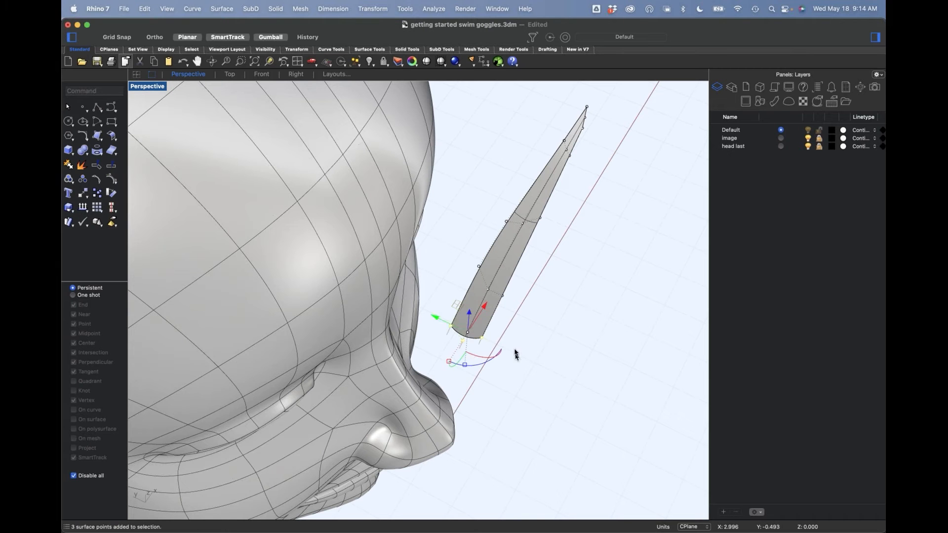
drag(433, 311, 421, 296)
Step: Move the remaining rows of lens control points back toward the head, in line with the nose-side end
drag(453, 234, 544, 319)
shift+drag(528, 95, 623, 184)
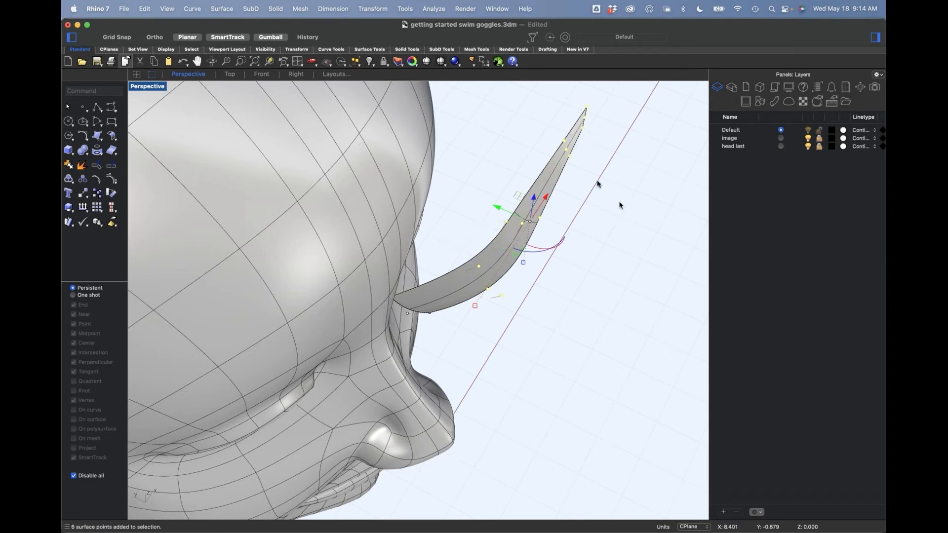
drag(509, 212, 482, 199)
right_drag(482, 199, 458, 375)
right_drag(585, 428, 548, 390)
scroll(469, 334, up, 3)
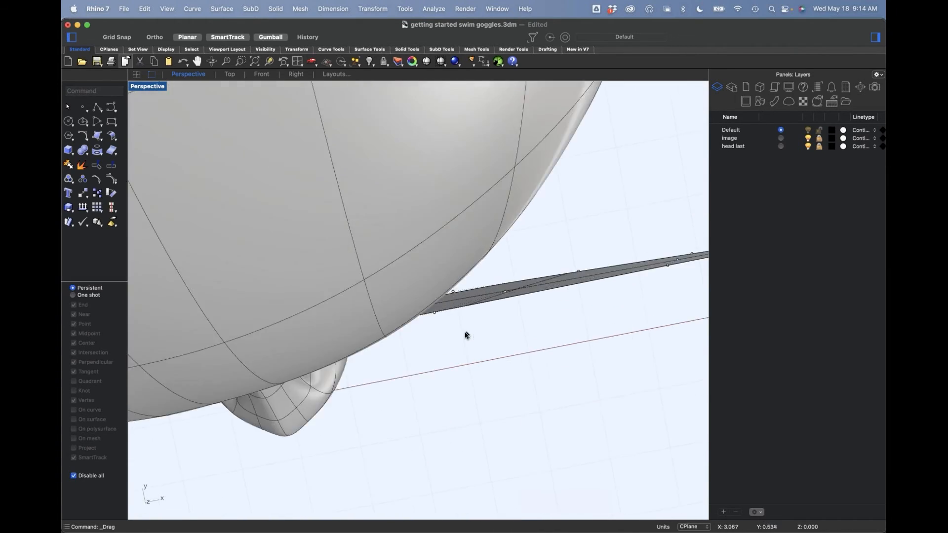
Step: Reposition the control point rows beyond the nose-side end to start curving the lens around the brow
drag(435, 336, 605, 241)
click(436, 314)
shift+right_drag(575, 297, 467, 317)
drag(468, 319, 658, 175)
right_drag(571, 345, 525, 307)
drag(506, 236, 514, 217)
click(541, 363)
right_drag(529, 351, 538, 365)
Step: Move the outer control point rows toward the side of the head to increase the lens's wrap
drag(516, 238, 630, 318)
right_drag(629, 320, 624, 346)
drag(576, 301, 579, 274)
right_drag(580, 274, 562, 366)
Step: Bring the temple-end control points and the row beside them closer to the side of the head
drag(596, 291, 632, 245)
right_drag(646, 267, 644, 290)
drag(643, 289, 651, 235)
right_drag(620, 341, 558, 340)
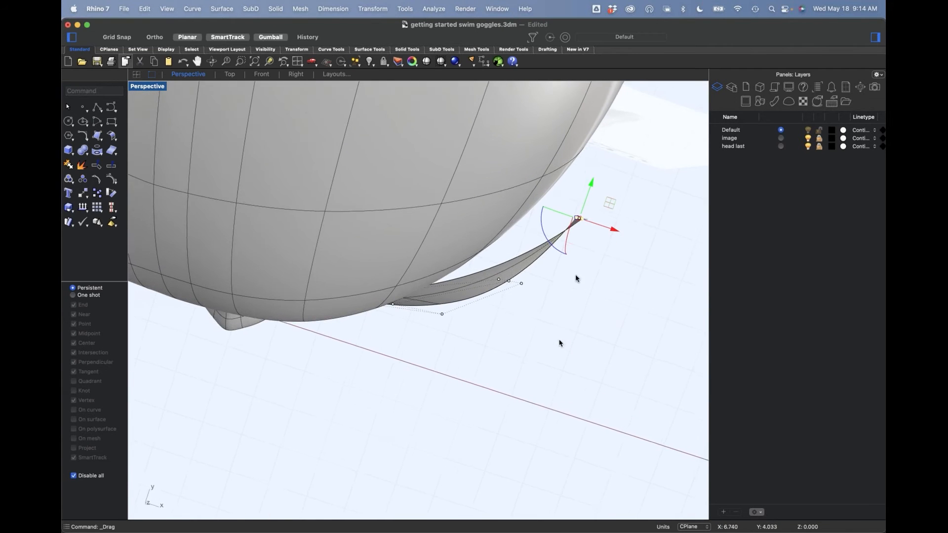
drag(581, 218, 548, 202)
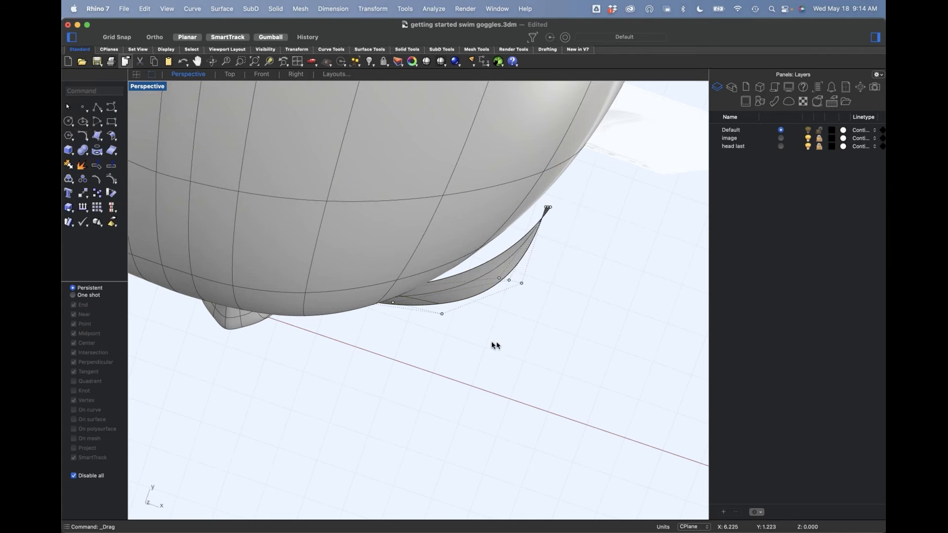
drag(534, 289, 494, 270)
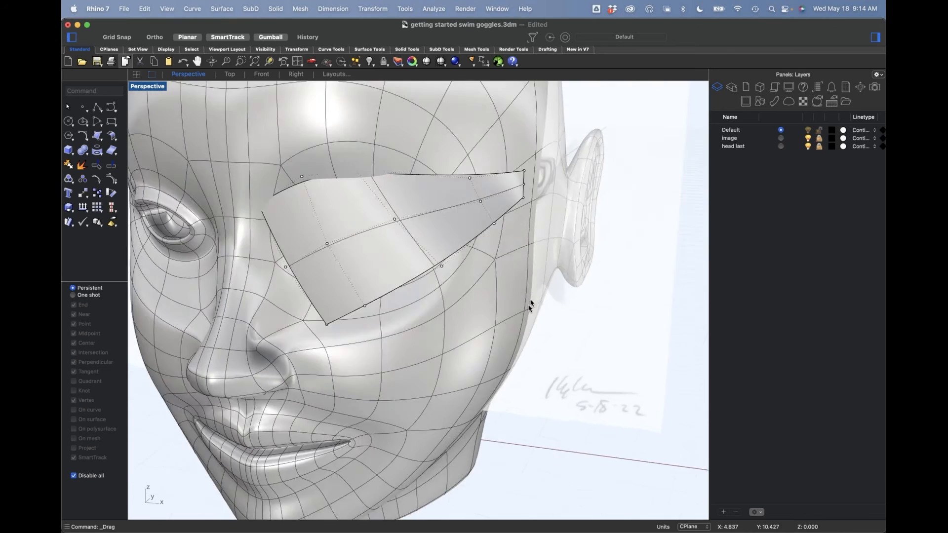
right_drag(529, 306, 486, 313)
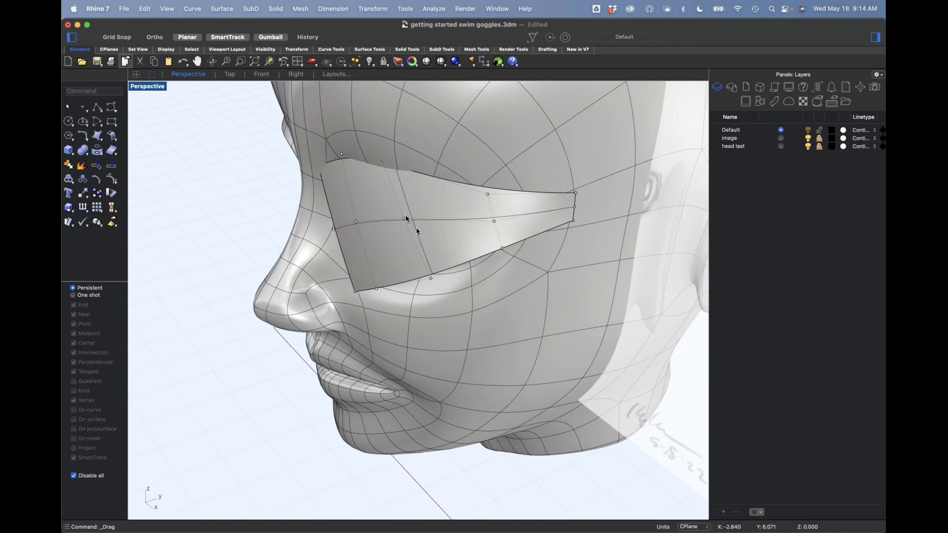
Step: Adjust the brow-edge control point near the nose so the lens's upper edge follows the brow
drag(393, 155, 403, 173)
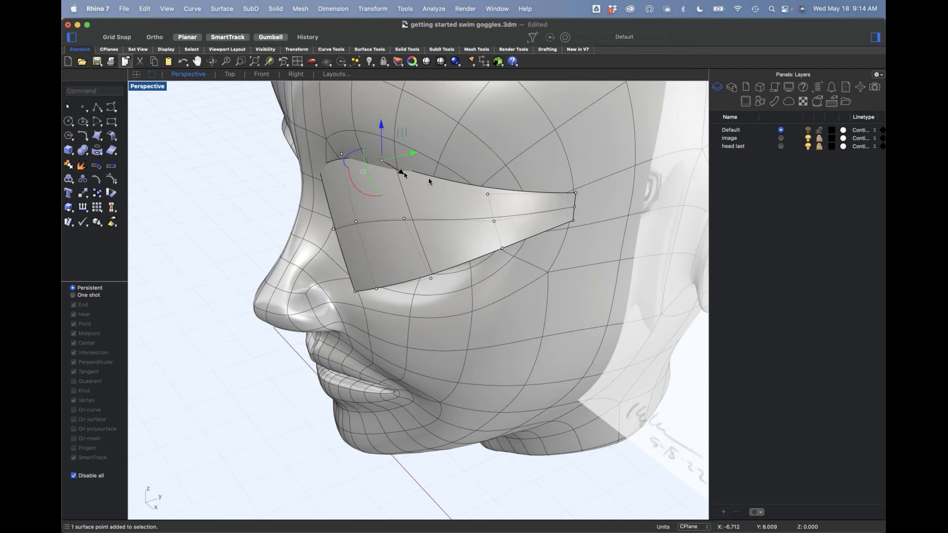
right_drag(426, 193, 423, 194)
drag(423, 152, 373, 176)
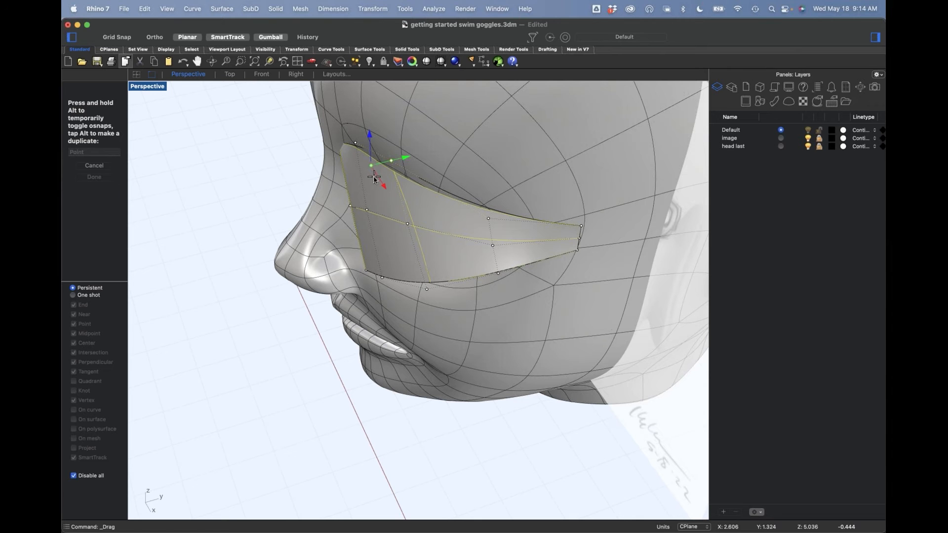
drag(374, 178, 375, 179)
right_drag(366, 420, 423, 333)
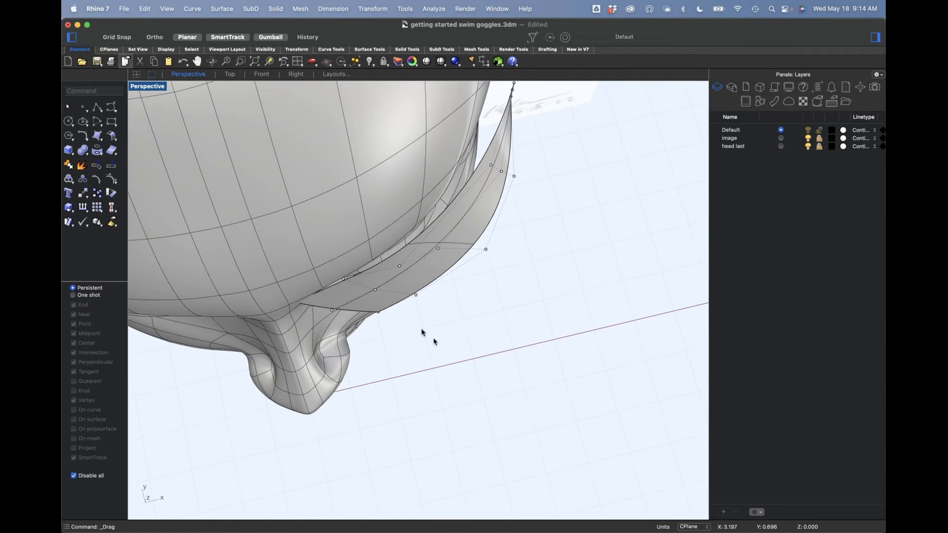
click(344, 283)
drag(345, 280, 346, 281)
right_drag(404, 294, 484, 271)
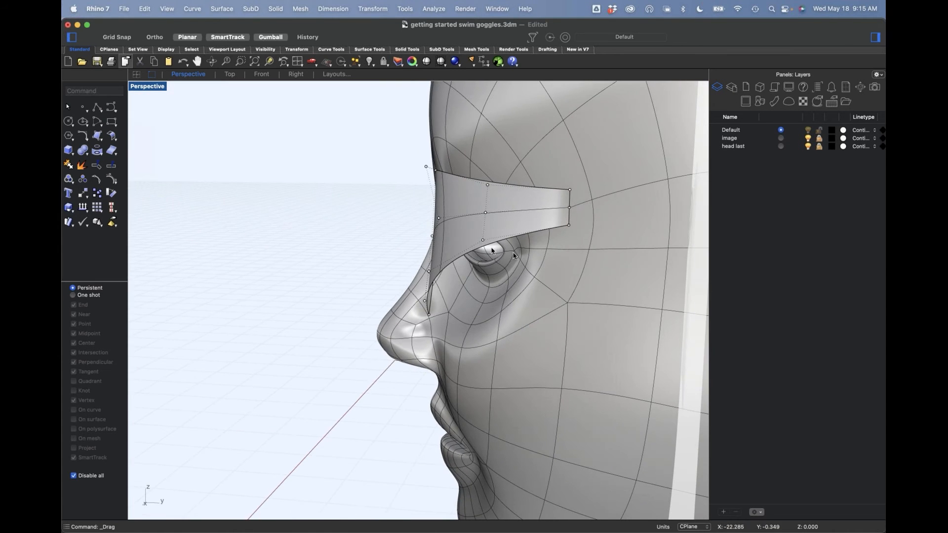
Step: Select the inner control points along the lens's lower edge and move them back toward the cheek
click(484, 241)
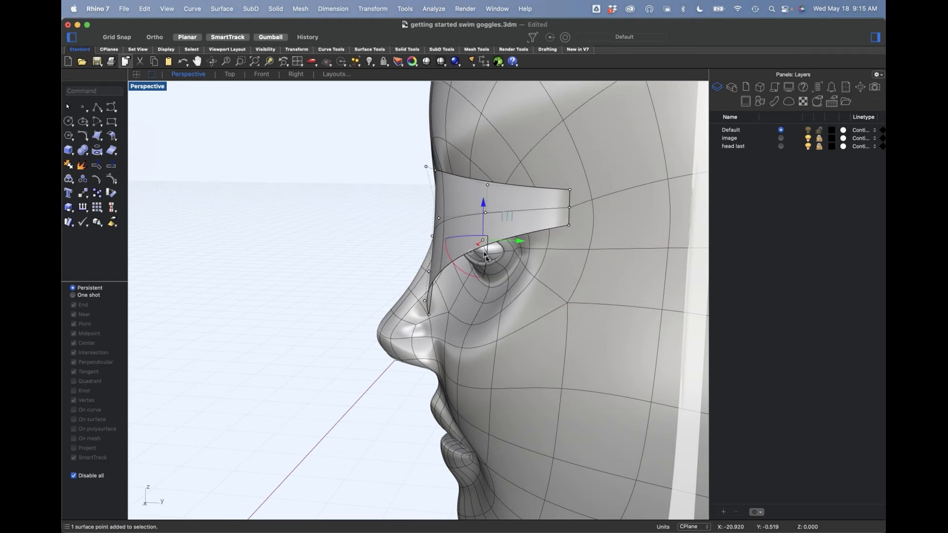
right_drag(475, 285, 451, 286)
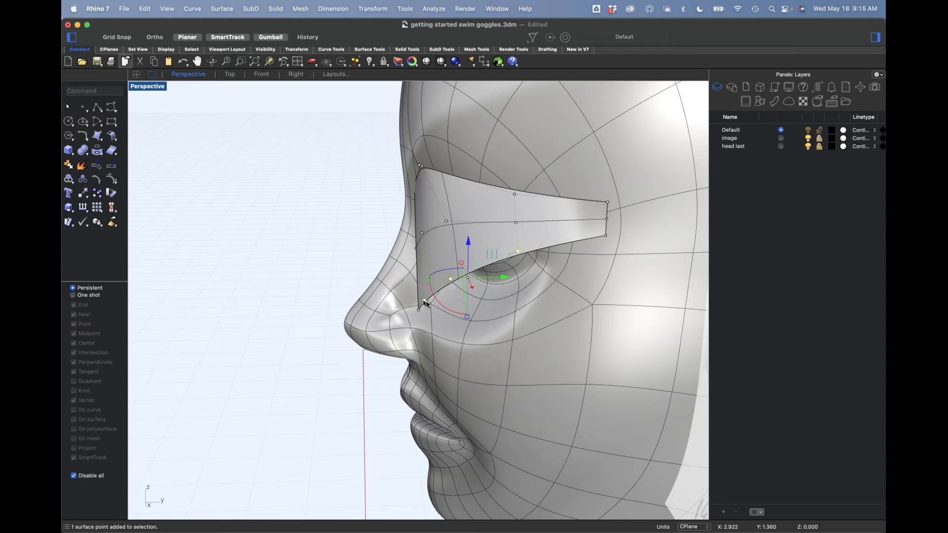
drag(493, 280, 541, 286)
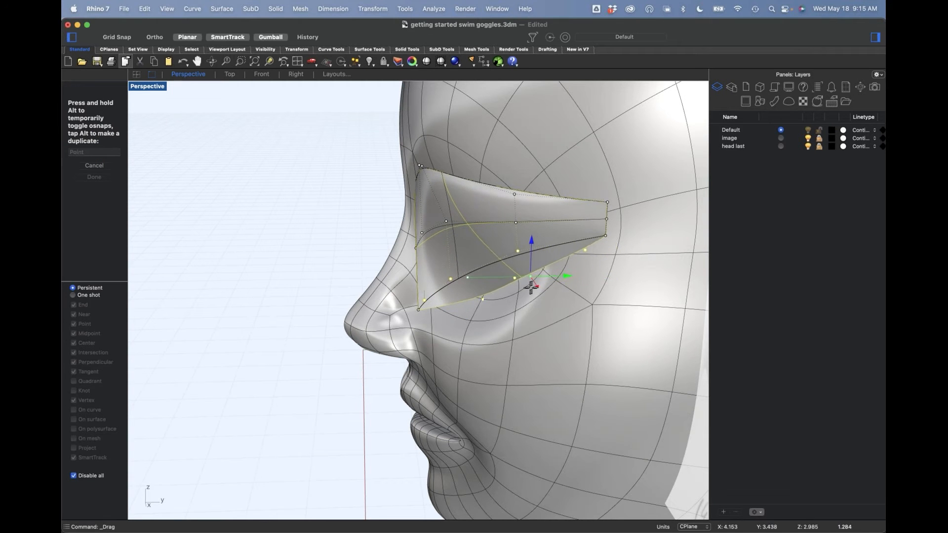
drag(523, 287, 514, 288)
Step: Move the lens's upper nose-side corner control point back against the brow beside the nose bridge
right_drag(337, 476, 306, 205)
drag(316, 195, 321, 212)
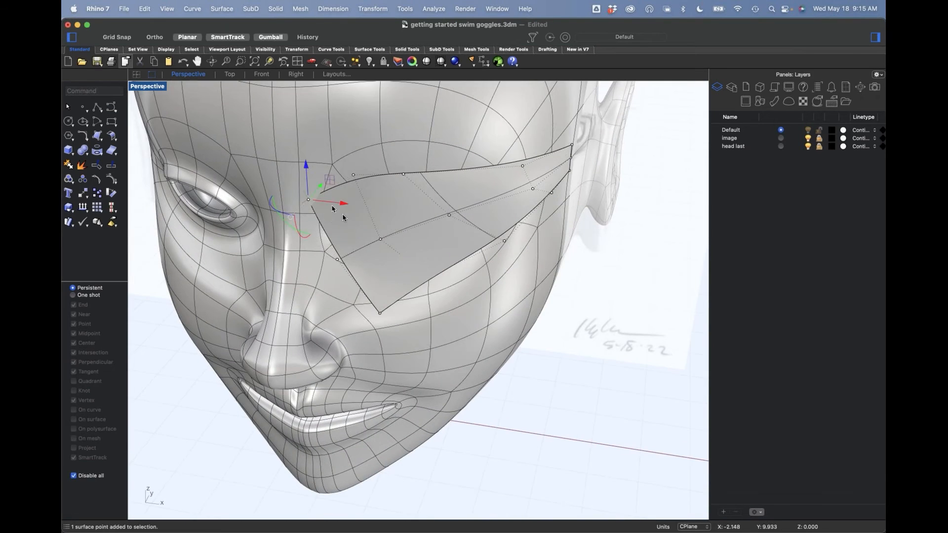
right_drag(324, 210, 342, 169)
drag(375, 167, 330, 181)
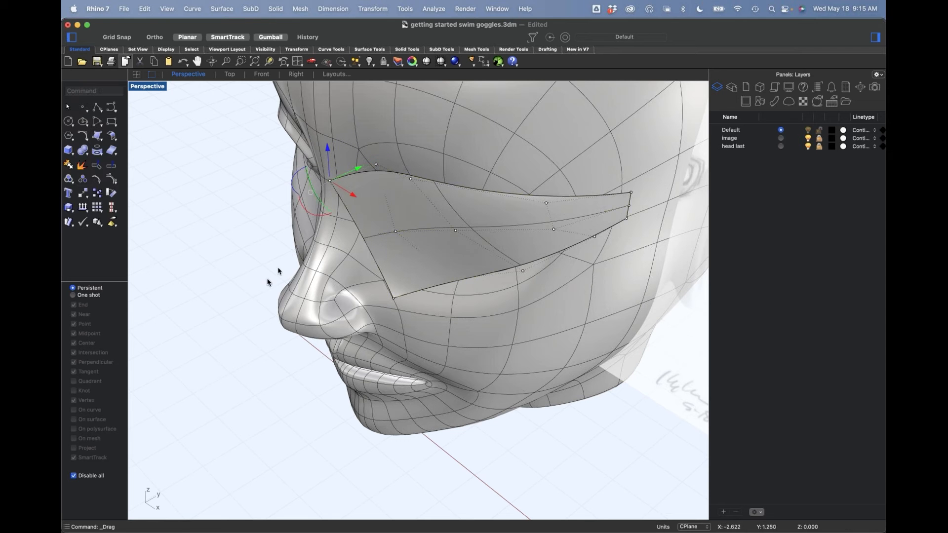
Step: Fine-tune the two brow-edge control points beyond the nose-side corner to fit the forehead's curvature
right_drag(389, 206, 403, 222)
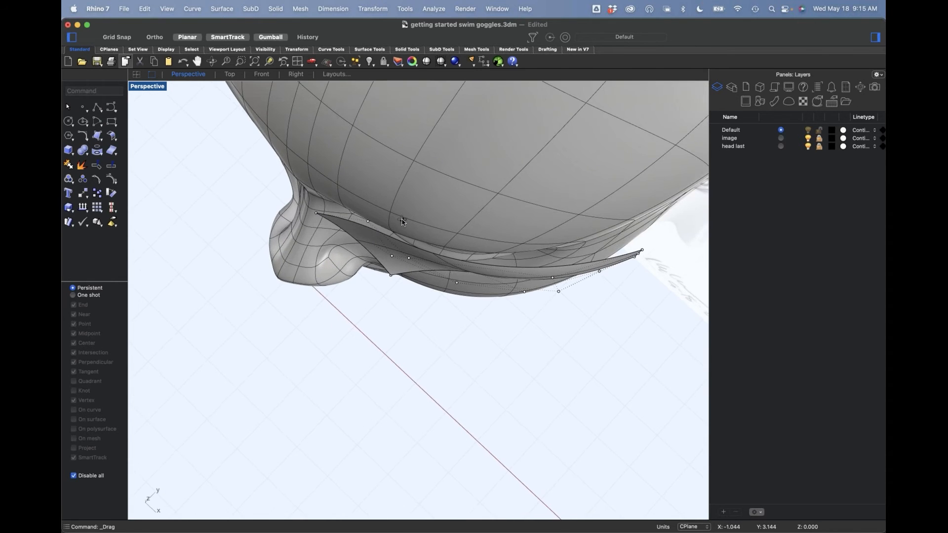
drag(366, 225, 359, 225)
click(427, 342)
right_drag(428, 342, 426, 323)
click(409, 224)
drag(436, 202, 431, 207)
click(467, 364)
right_drag(468, 364, 438, 260)
drag(404, 232, 379, 257)
click(444, 356)
right_drag(446, 376, 513, 356)
Step: Reposition the middle control point of the lens's nose-side edge to shape that edge around the nose
click(335, 278)
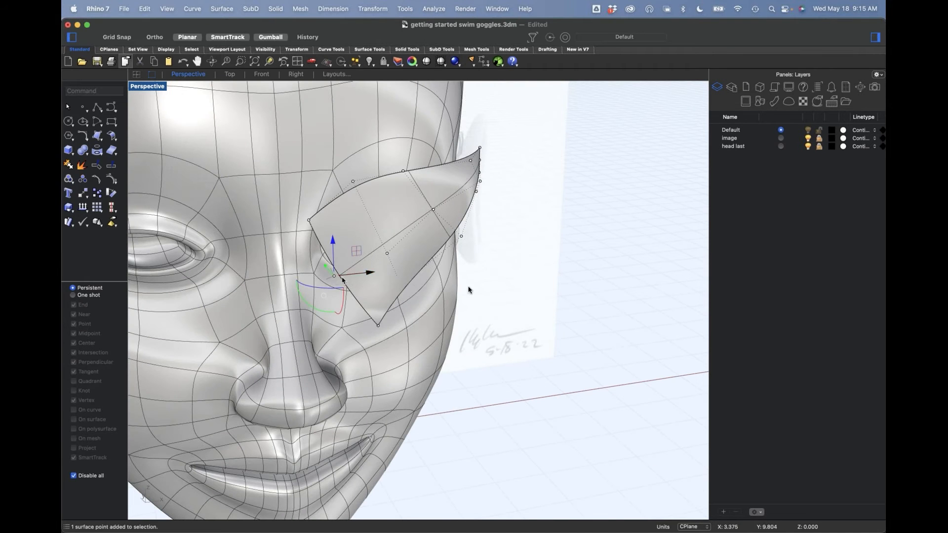
right_drag(338, 276, 402, 339)
drag(394, 213, 360, 230)
click(402, 352)
right_drag(422, 352, 401, 346)
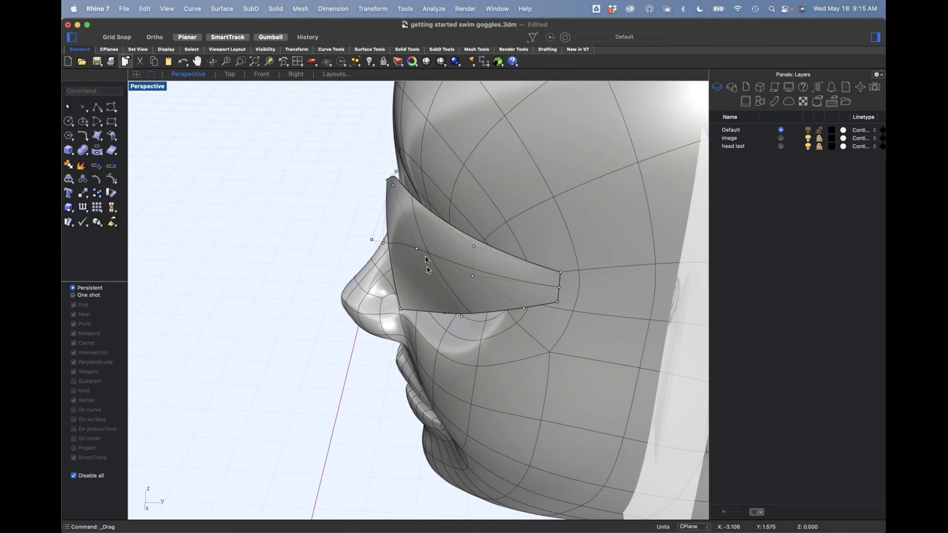
Step: Pull the lens's interior control points forward, away from the face, to make its middle bulge
click(417, 249)
drag(417, 249, 399, 248)
shift+click(473, 277)
drag(470, 266, 463, 264)
click(328, 377)
right_drag(332, 379, 395, 329)
click(347, 293)
mouse_move(347, 294)
right_down()
mouse_move(371, 322)
mouse_move(336, 281)
right_up()
drag(339, 271, 291, 298)
Step: Move the lower-edge control points beneath the eye downward to round the bottom of the lens
right_drag(585, 344, 436, 309)
click(434, 311)
drag(434, 312, 439, 324)
right_drag(440, 324, 336, 374)
click(335, 374)
click(438, 287)
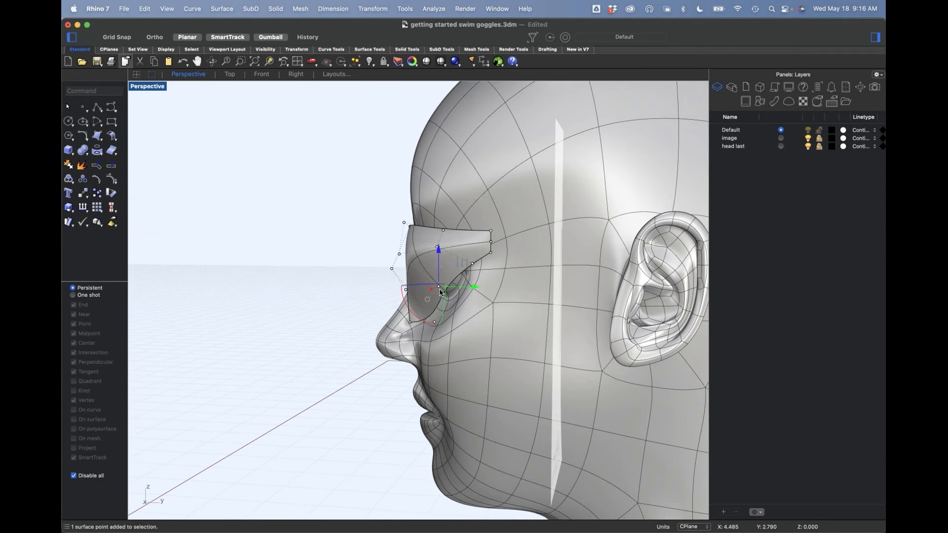
drag(439, 252, 448, 301)
mouse_move(384, 274)
right_down()
mouse_move(415, 273)
mouse_move(395, 271)
right_up()
Step: Lower the three interior control points along the lens's middle row to smooth the surface
click(385, 272)
drag(383, 269, 397, 287)
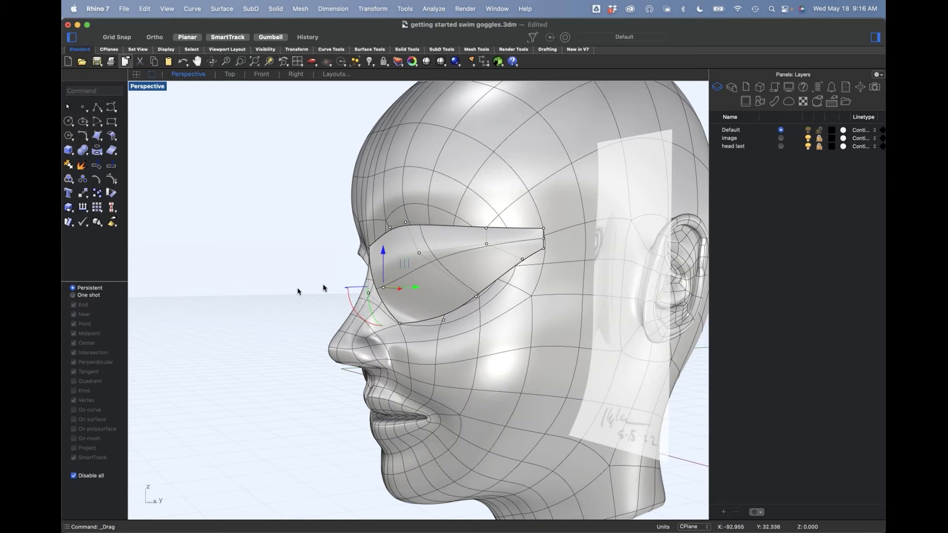
drag(418, 257, 420, 278)
click(487, 244)
drag(487, 243, 493, 251)
right_drag(484, 282, 536, 293)
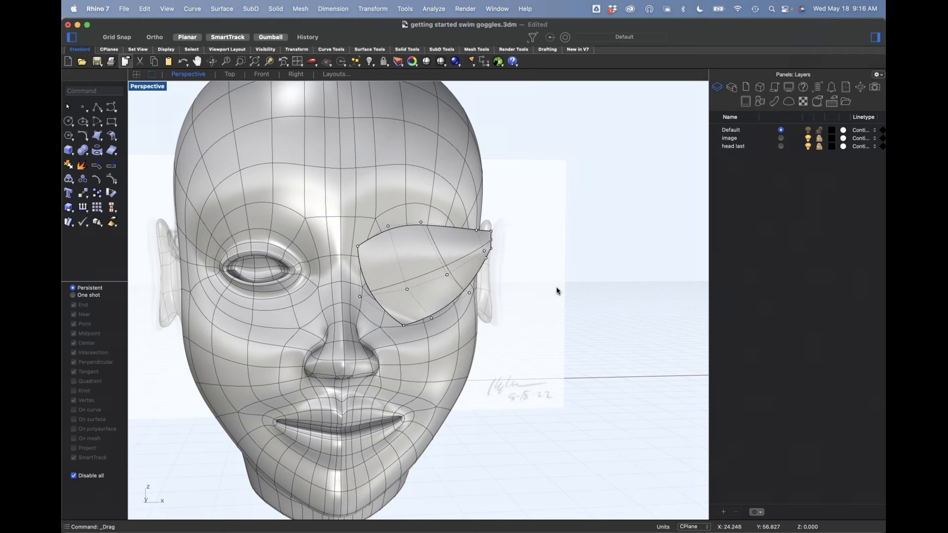
Step: Raise the two brow-edge control points nearest the nose to round the lens's upper edge
click(390, 230)
click(437, 246)
shift+click(421, 223)
drag(406, 217, 411, 212)
right_drag(542, 288, 391, 338)
Step: Move the lens's lower corner control point sideways toward the nose
scroll(391, 339, up, 5)
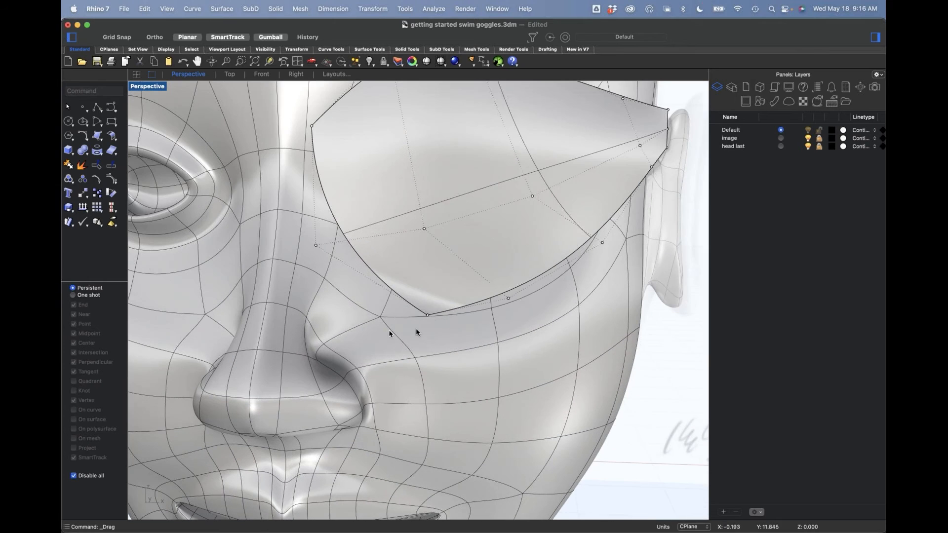
click(427, 315)
right_drag(464, 332, 461, 312)
drag(429, 310, 398, 313)
scroll(394, 291, down, 3)
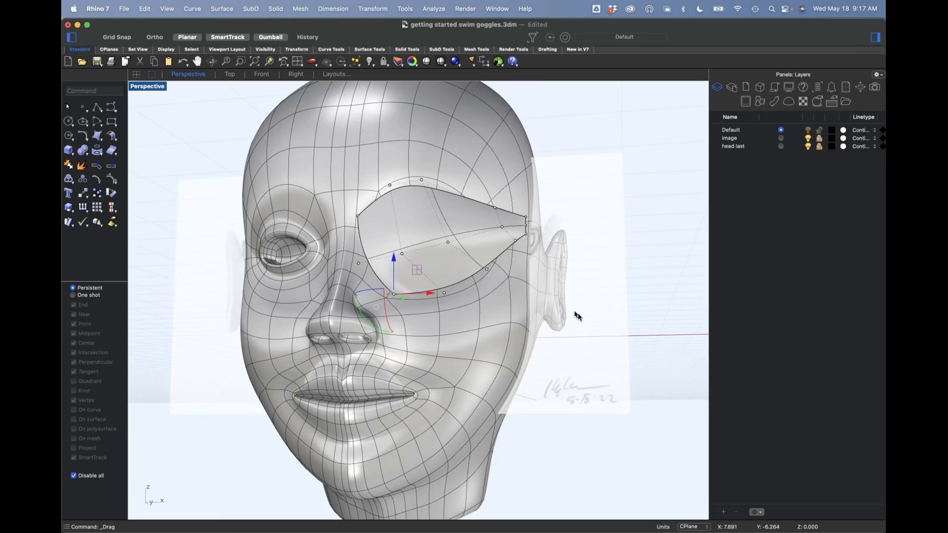
Step: Check the lens from above and nudge the control points in its middle section to refine the curvature
right_drag(577, 300, 565, 316)
mouse_move(425, 304)
right_down()
mouse_move(472, 298)
mouse_move(454, 344)
mouse_move(425, 353)
mouse_move(429, 300)
right_up()
scroll(428, 292, up, 5)
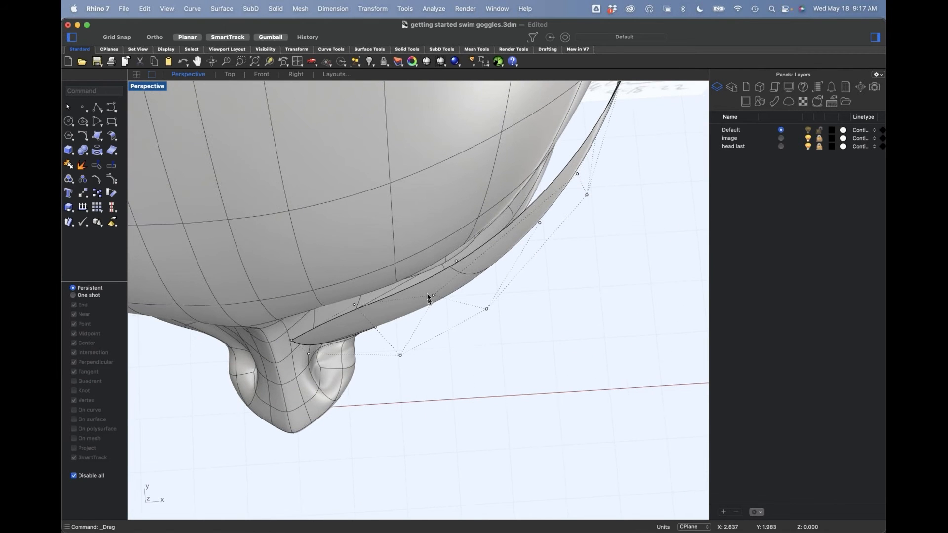
click(434, 297)
mouse_move(488, 310)
mouse_down()
mouse_move(461, 281)
mouse_move(477, 313)
mouse_up()
click(548, 328)
scroll(547, 329, down, 5)
right_drag(547, 349, 455, 372)
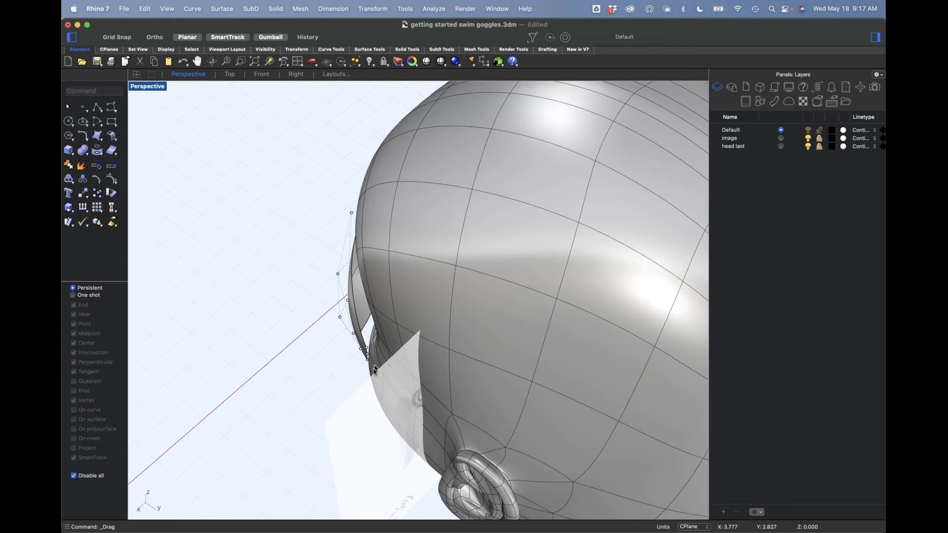
Step: Select the three control points at the lens's temple end and move them against the side of the head
scroll(373, 348, up, 5)
right_drag(370, 354, 366, 375)
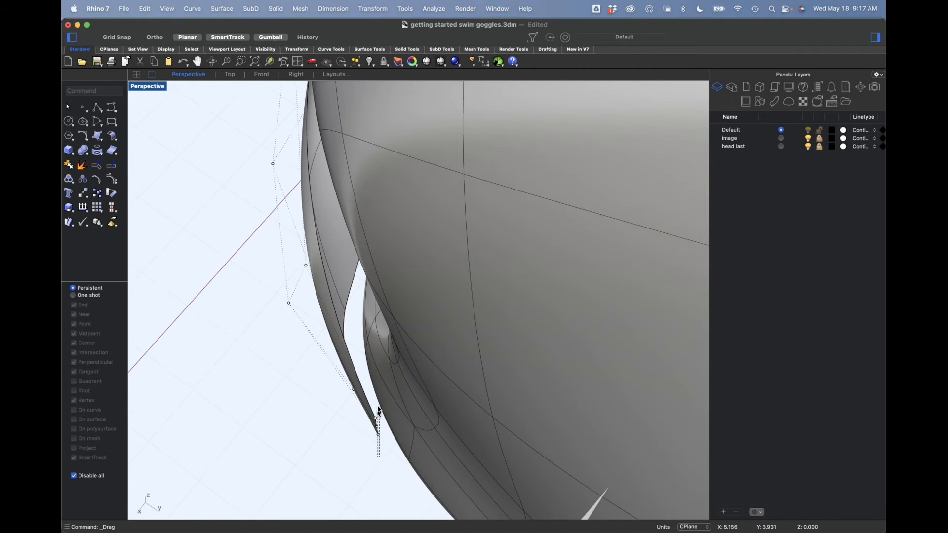
drag(367, 397, 368, 398)
click(370, 475)
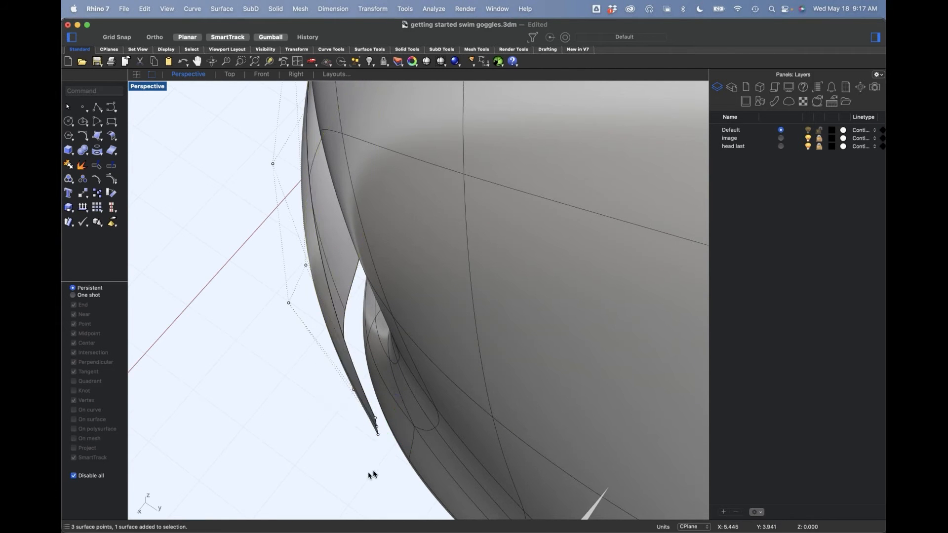
drag(363, 470, 328, 433)
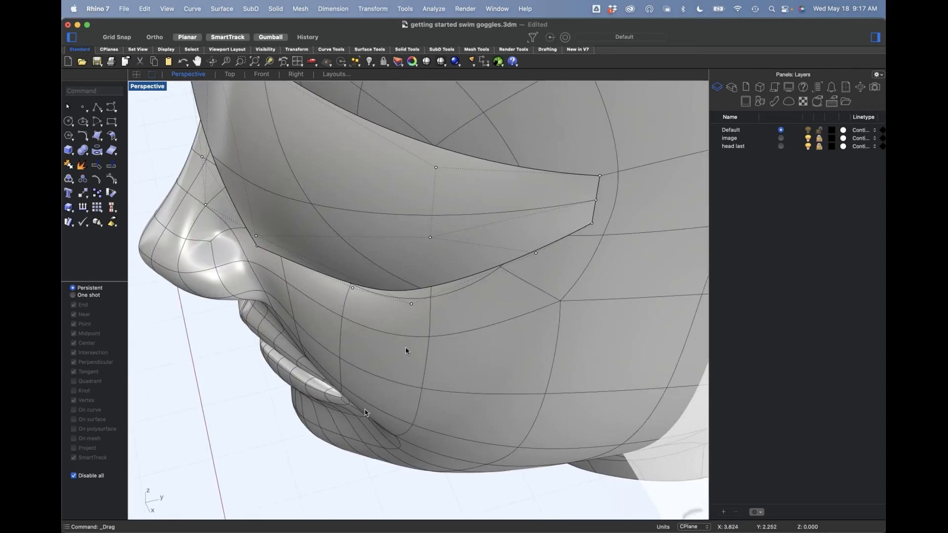
scroll(423, 338, down, 6)
Step: Move the lower-edge control point below the outer part of the eye forward and check the lens's fit
mouse_move(440, 323)
right_down()
mouse_move(464, 295)
mouse_move(510, 326)
mouse_move(502, 265)
mouse_move(455, 271)
mouse_move(444, 306)
right_up()
scroll(386, 317, up, 5)
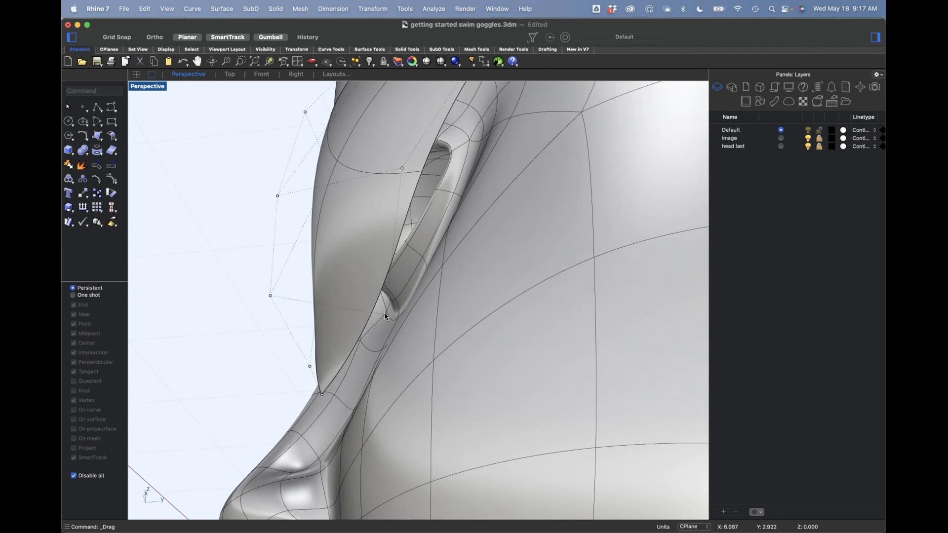
drag(420, 314, 370, 316)
scroll(339, 273, down, 8)
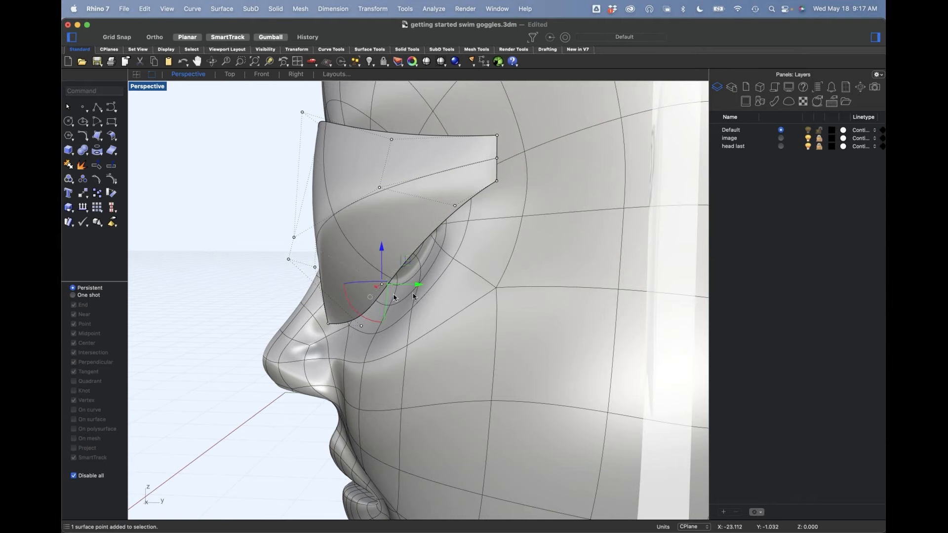
drag(417, 287, 385, 292)
scroll(351, 285, down, 4)
right_drag(359, 287, 531, 247)
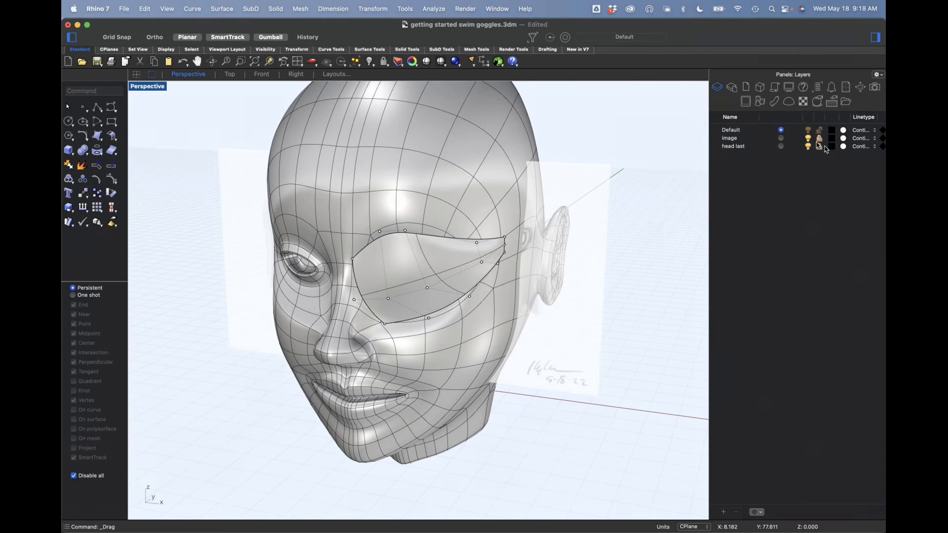
Step: Unlock the image layer and move the goggles sketch in front of the face to compare it with the lens in Front view
click(591, 307)
right_drag(590, 307, 629, 339)
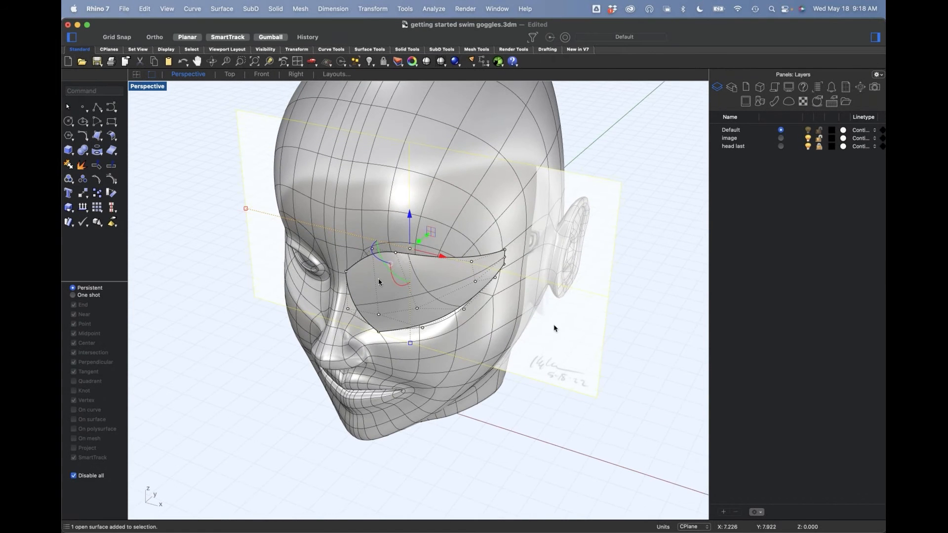
drag(426, 238, 338, 306)
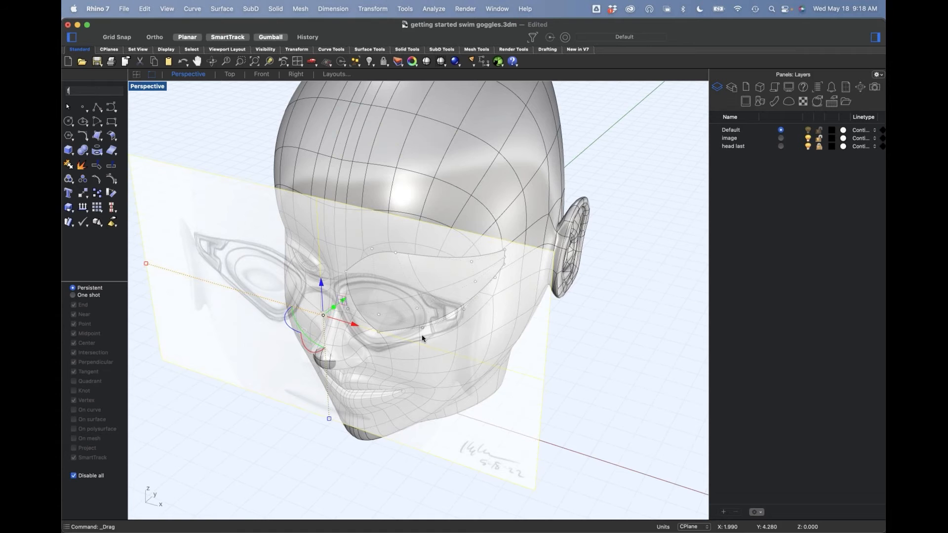
key(Return)
scroll(451, 212, up, 4)
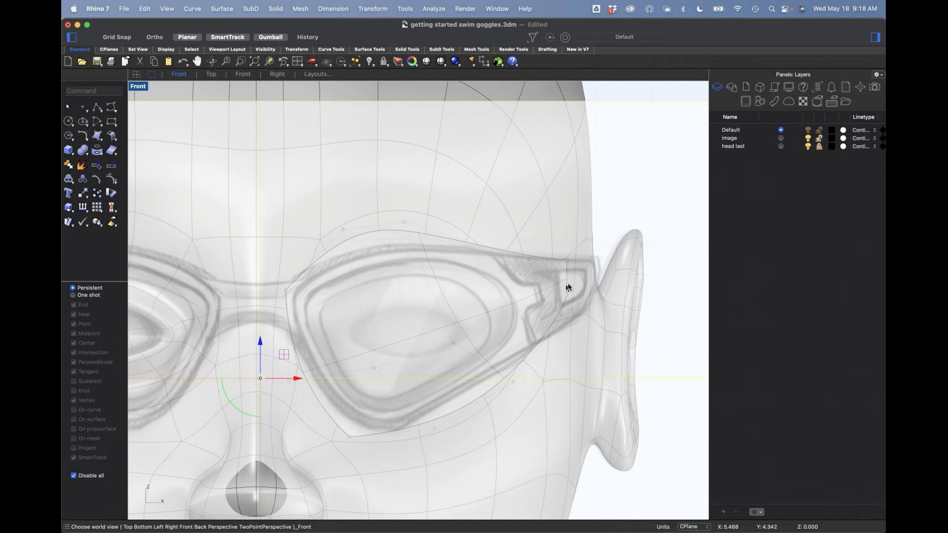
Step: Lower the control point above the middle of the lens's upper edge towards the sketch outline, and lock the image layer
click(405, 223)
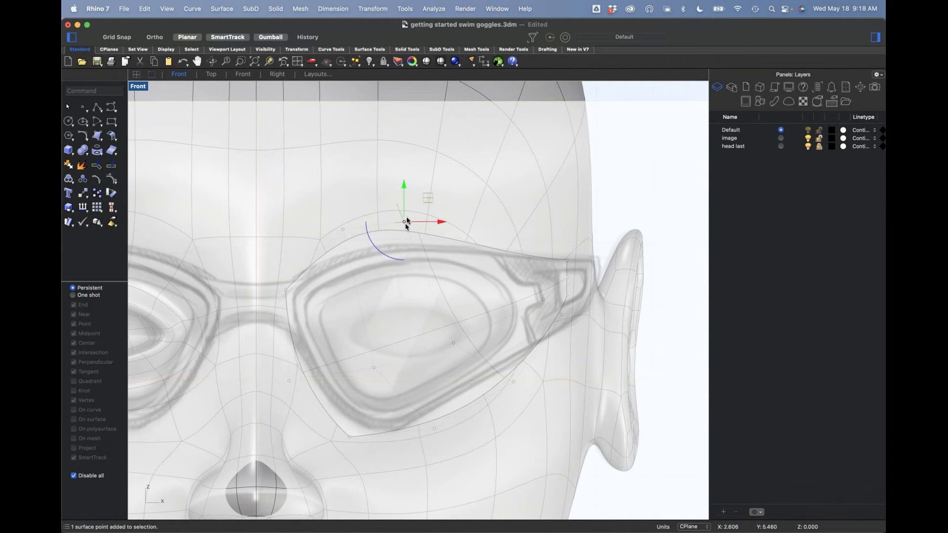
drag(404, 186, 426, 239)
click(345, 230)
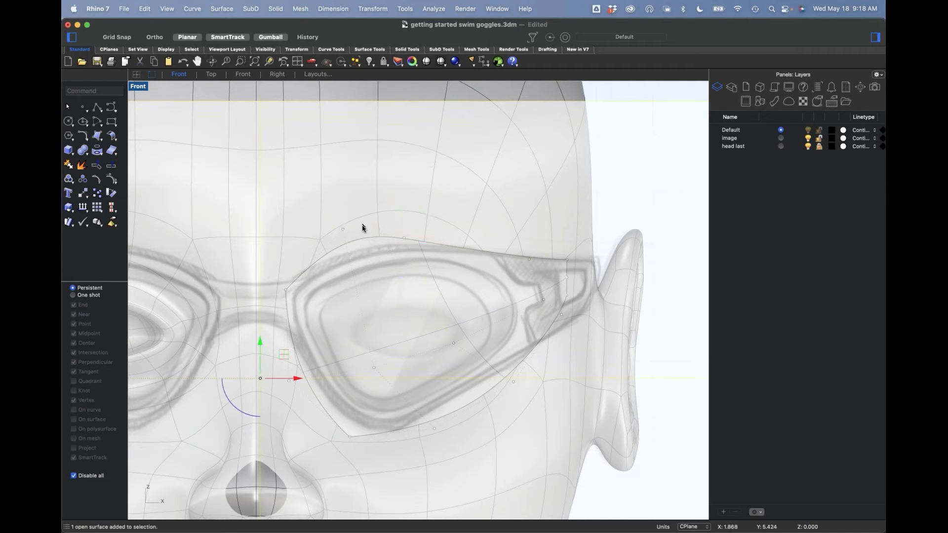
click(819, 146)
click(819, 139)
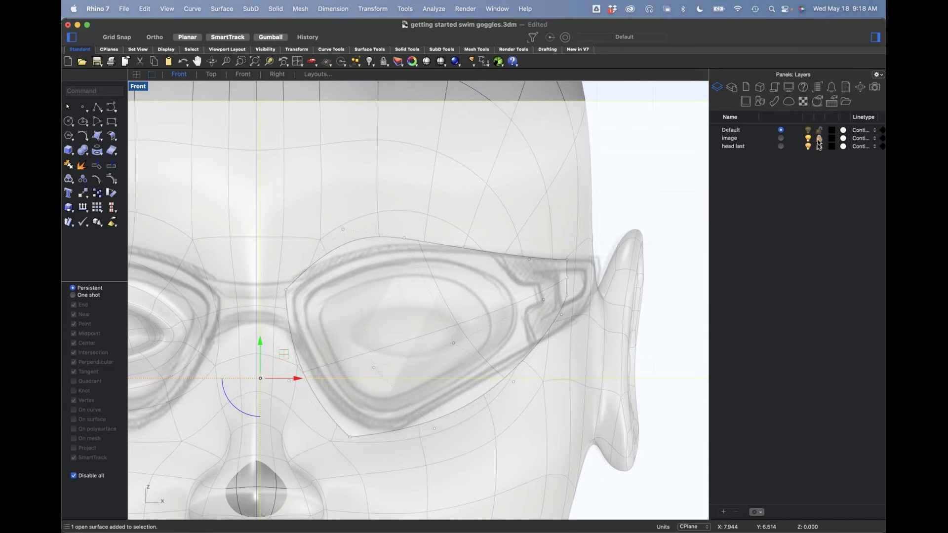
Step: Move the control point at the inner brow and the one at the lens's lowest corner closer to the sketched rim
click(343, 230)
drag(343, 229, 322, 248)
scroll(446, 371, down, 3)
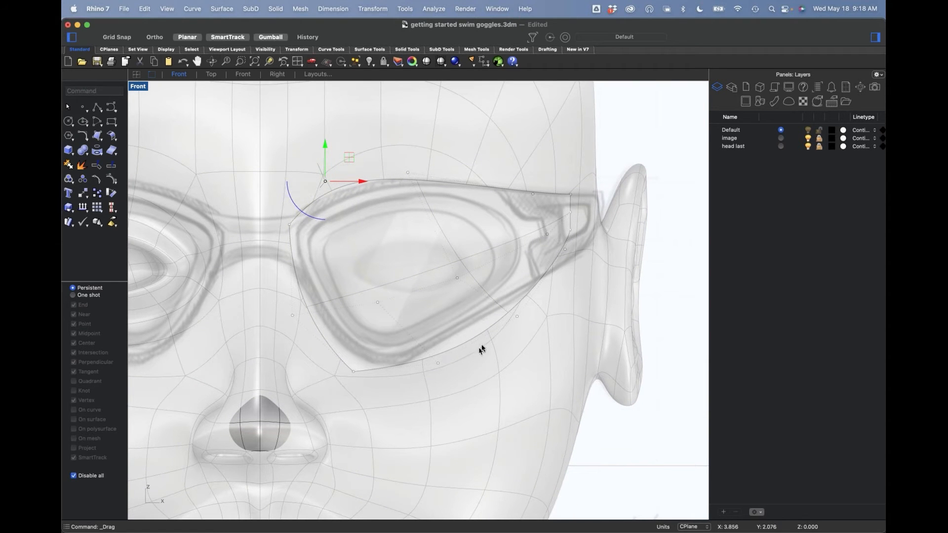
mouse_move(354, 371)
mouse_down()
mouse_move(370, 361)
mouse_move(380, 368)
mouse_move(366, 373)
mouse_up()
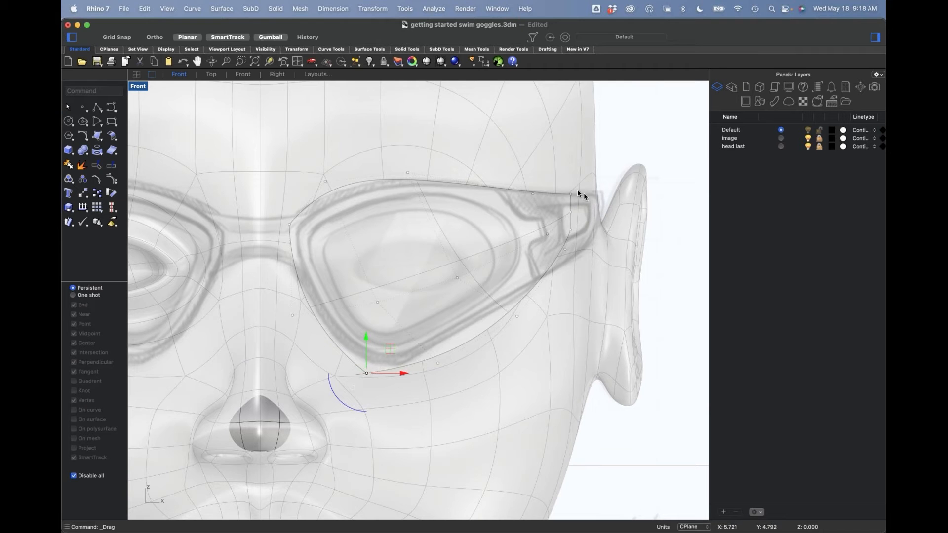
Step: Select the control points at the lens's temple end and move them out to the end of the sketched frame
drag(562, 171, 600, 259)
drag(600, 227, 591, 218)
click(626, 154)
Step: In Perspective view, move the temple-end control points back against the side of the head and check the fit around the face
text(p)
key(Return)
right_drag(497, 400, 501, 433)
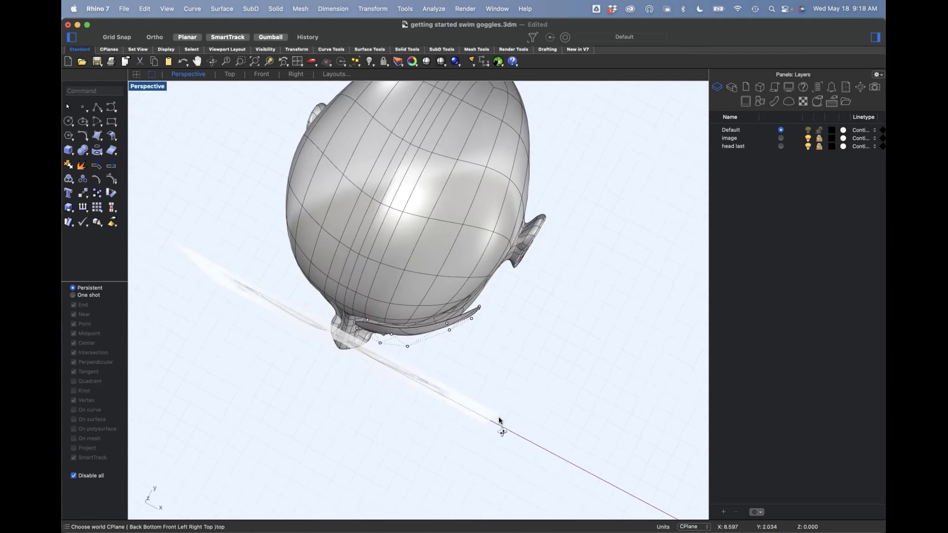
scroll(471, 331, up, 5)
right_drag(469, 334, 525, 346)
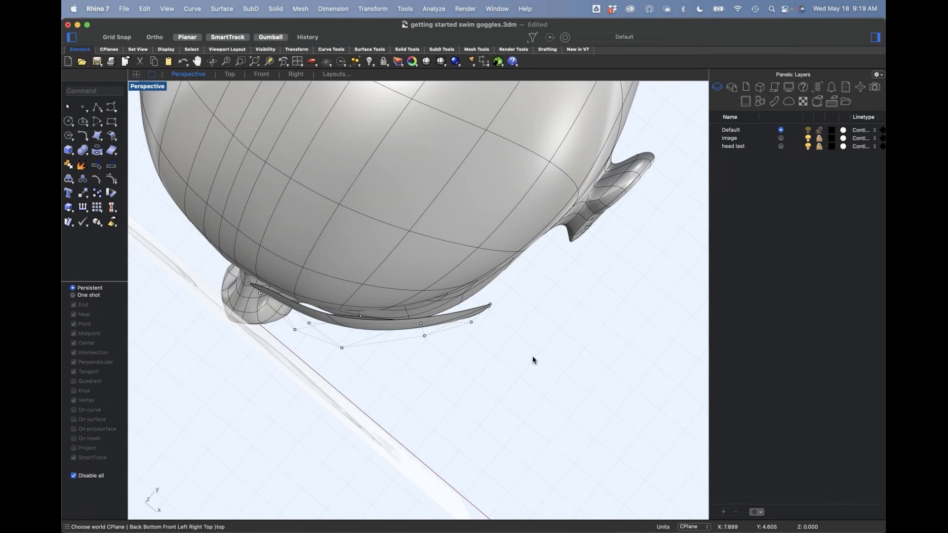
right_drag(547, 495, 494, 443)
scroll(459, 324, up, 4)
click(438, 250)
right_drag(439, 249, 388, 322)
mouse_move(384, 320)
mouse_down()
mouse_move(394, 297)
mouse_move(395, 310)
mouse_up()
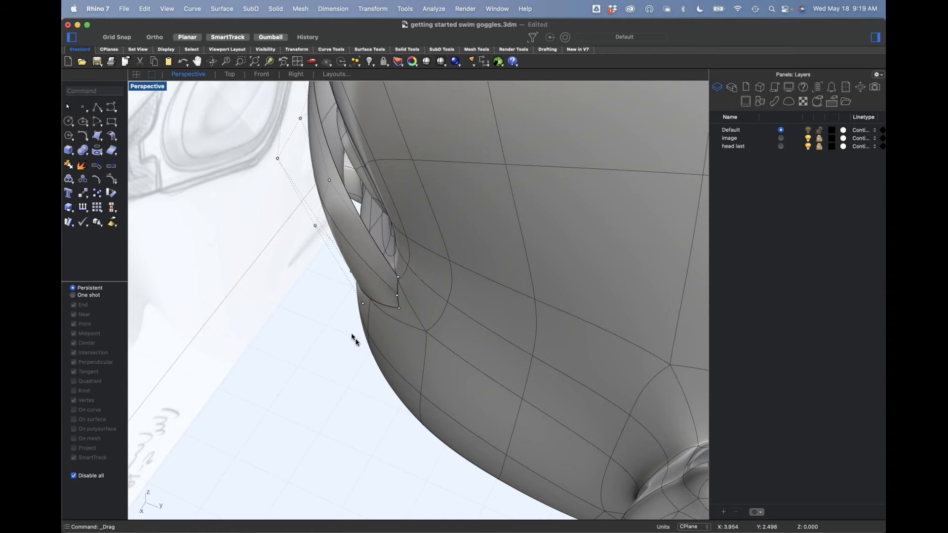
right_drag(339, 354, 349, 377)
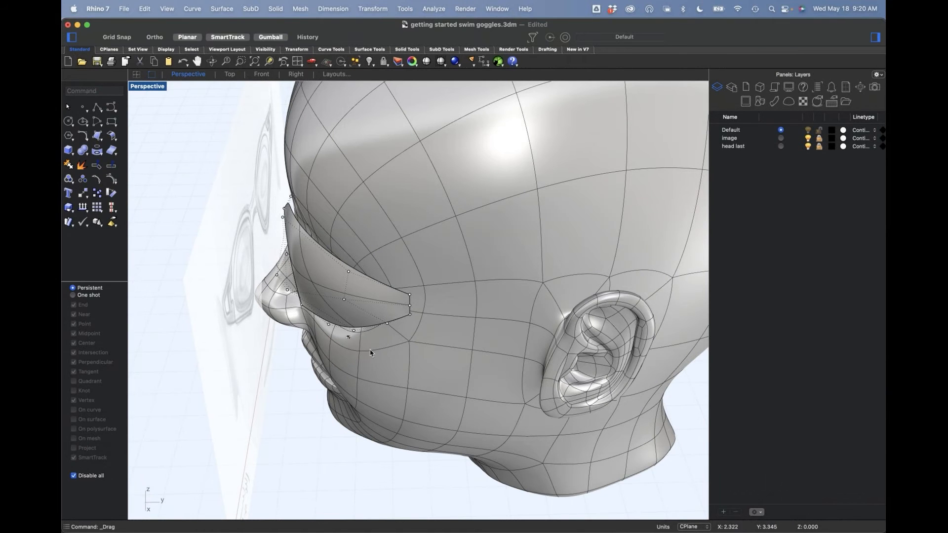
right_drag(348, 375, 389, 360)
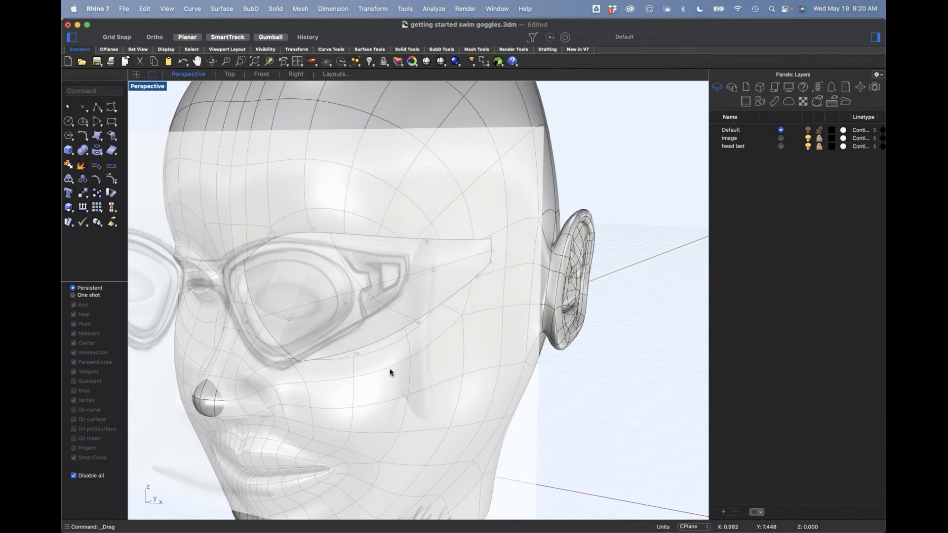
right_drag(346, 368, 436, 355)
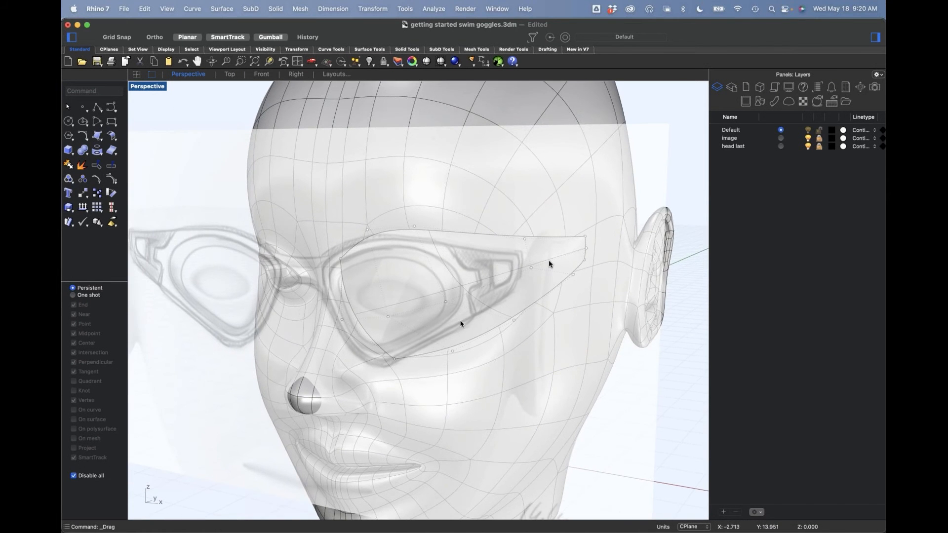
right_drag(560, 254, 566, 275)
Step: In Front view, nudge the inner-brow and lowest-corner control points to follow the sketched rim
key(ctrl+super+f)
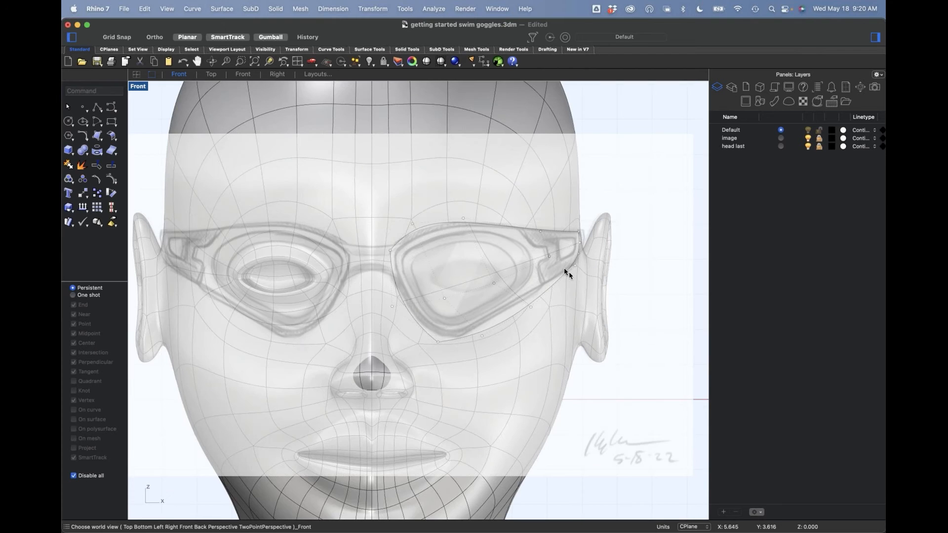
scroll(490, 247, up, 4)
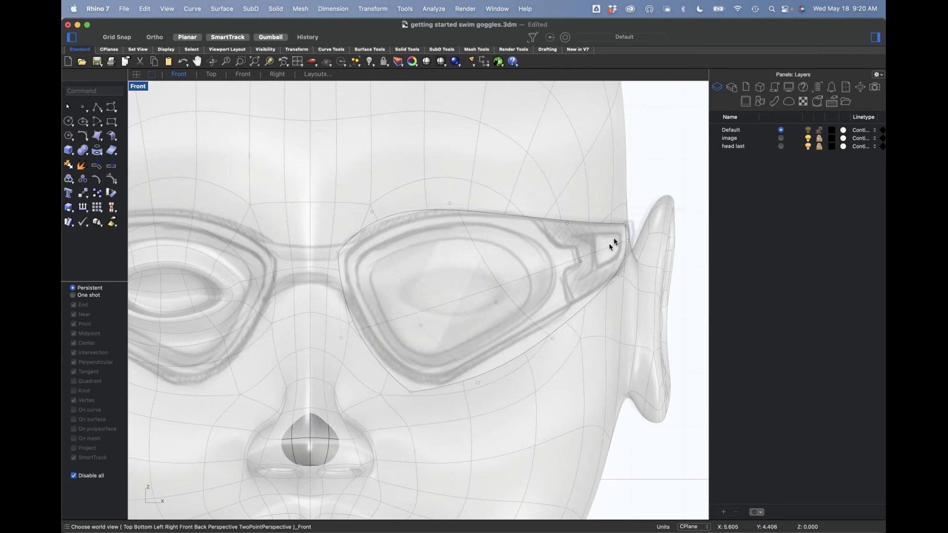
click(373, 211)
drag(395, 190, 369, 216)
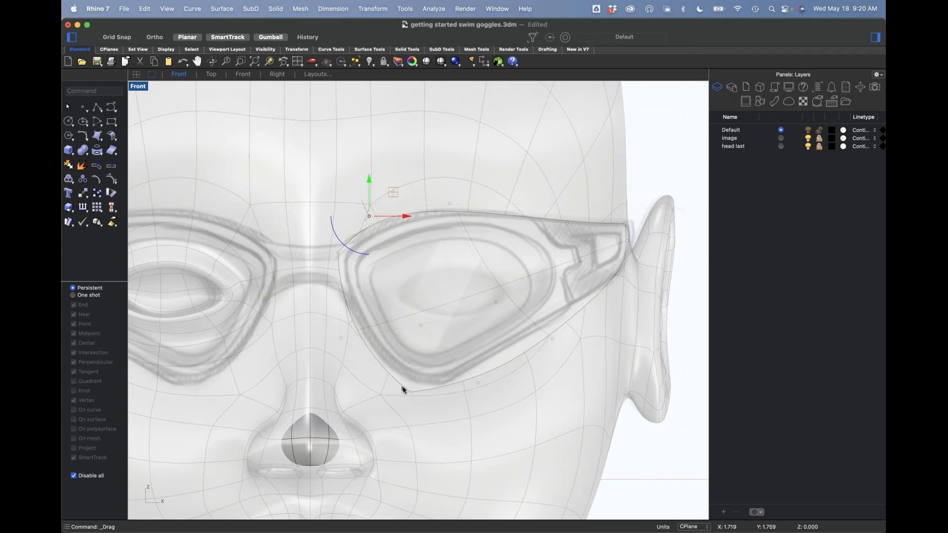
click(410, 393)
mouse_move(410, 392)
mouse_down()
mouse_move(423, 390)
mouse_move(416, 391)
mouse_up()
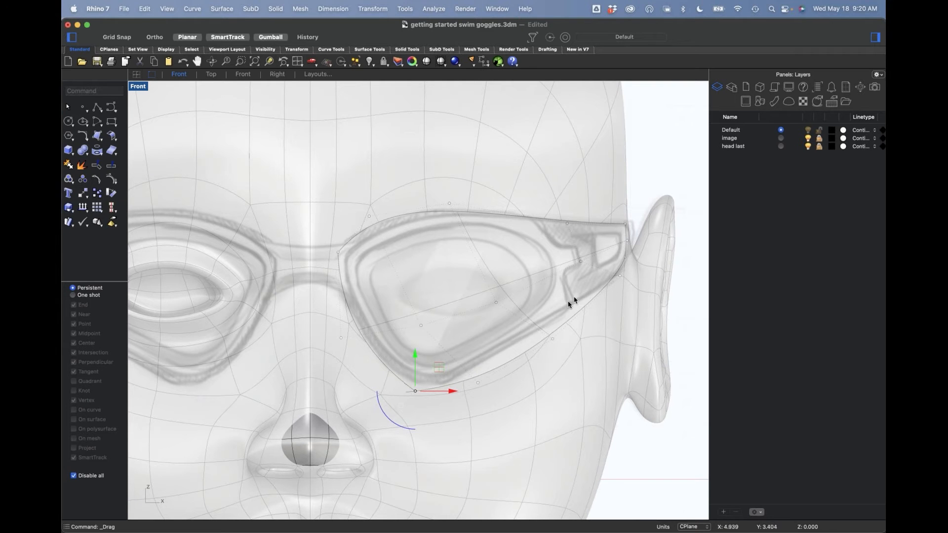
click(547, 303)
Step: Toggle the image layer's visibility, hide the head last layer, and compare the lens outline with the goggles sketch
scroll(524, 269, down, 4)
right_drag(517, 259, 520, 245)
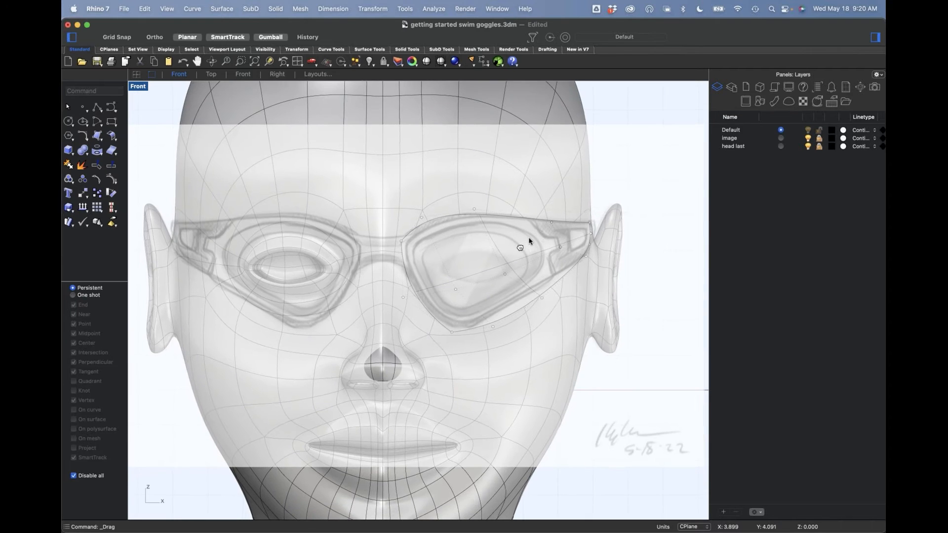
scroll(543, 241, up, 3)
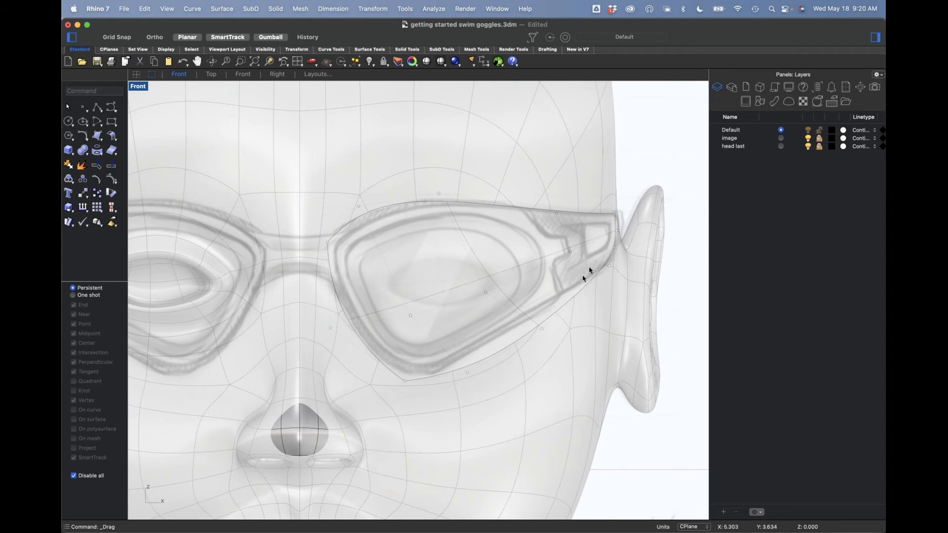
click(809, 138)
scroll(491, 345, down, 3)
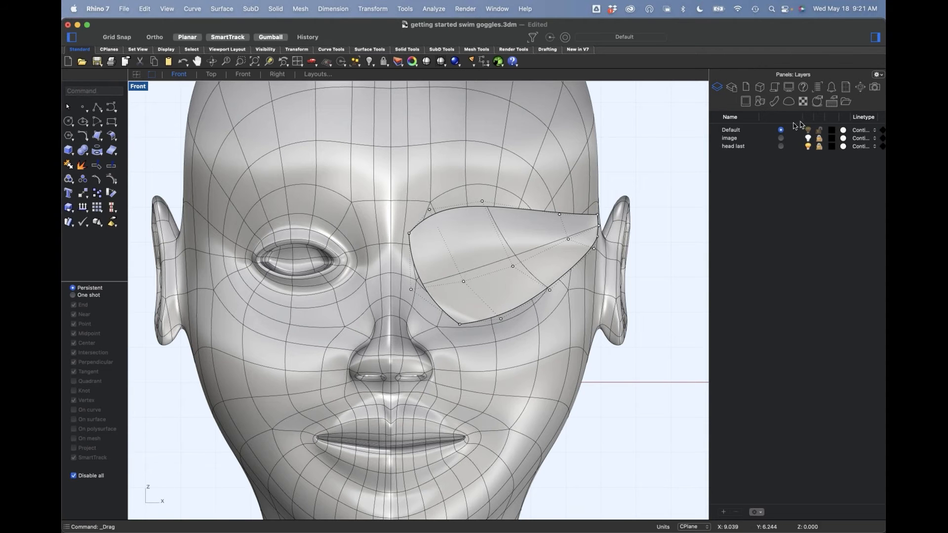
click(808, 138)
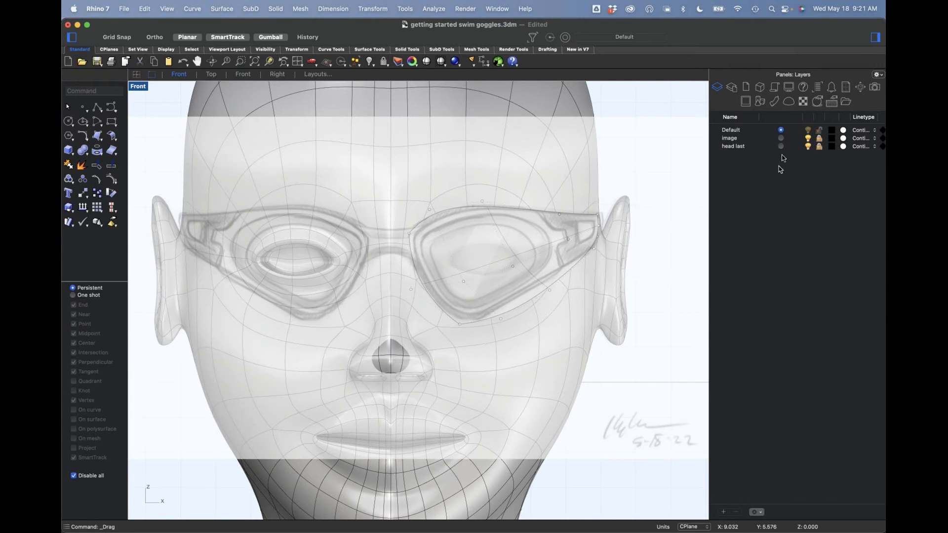
click(808, 147)
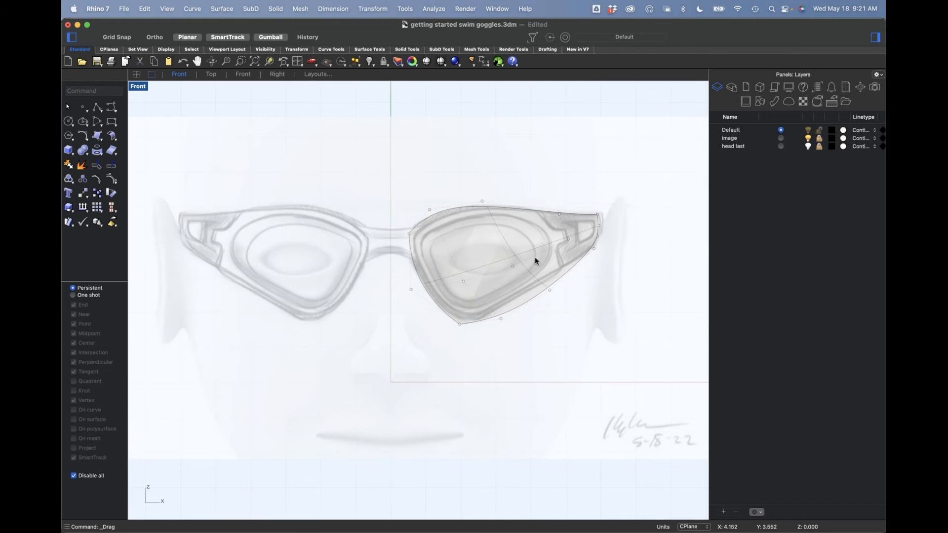
scroll(536, 261, up, 3)
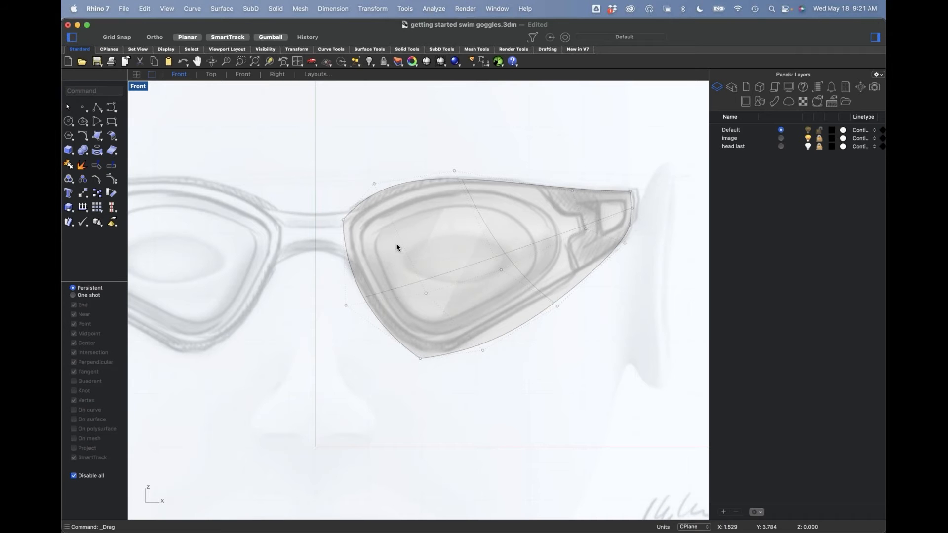
scroll(350, 220, up, 5)
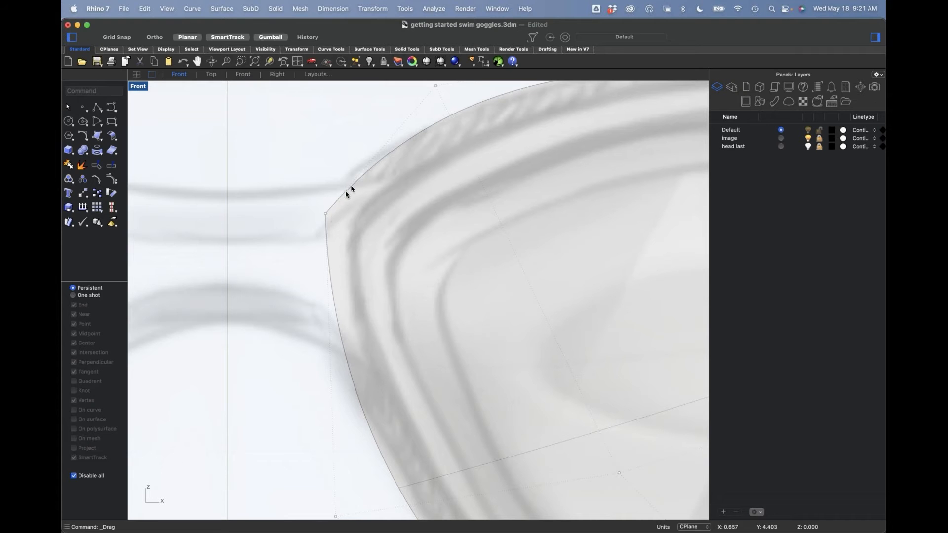
scroll(347, 232, down, 5)
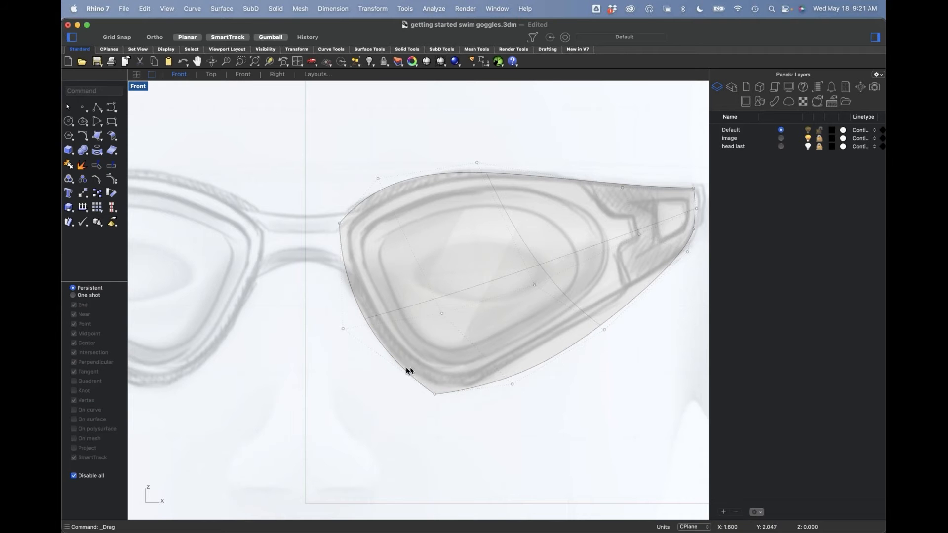
scroll(342, 227, up, 5)
Step: Try giving the lens surface thickness and inspect its inner corner and side faces in Perspective view
key(F4)
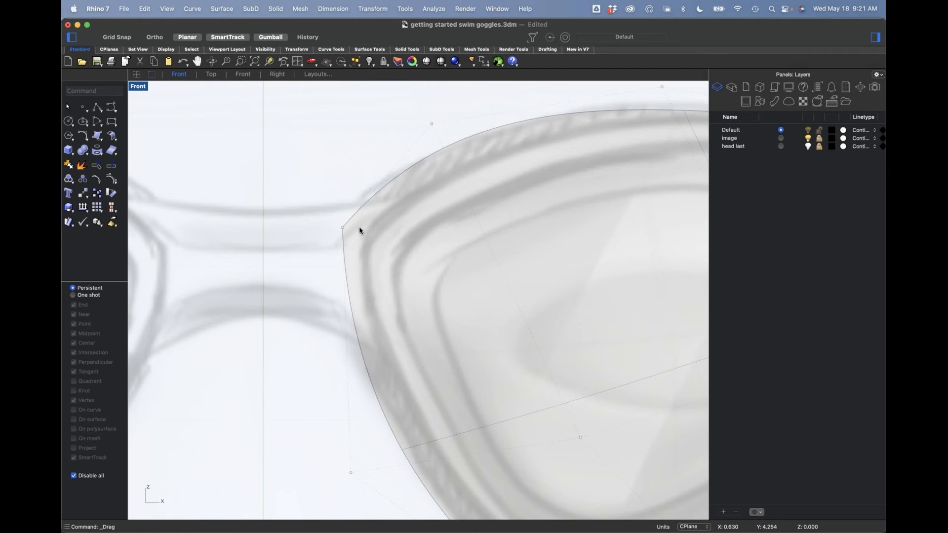
right_drag(323, 365, 198, 368)
scroll(324, 347, up, 4)
right_drag(324, 350, 385, 327)
click(385, 326)
right_drag(543, 377, 489, 140)
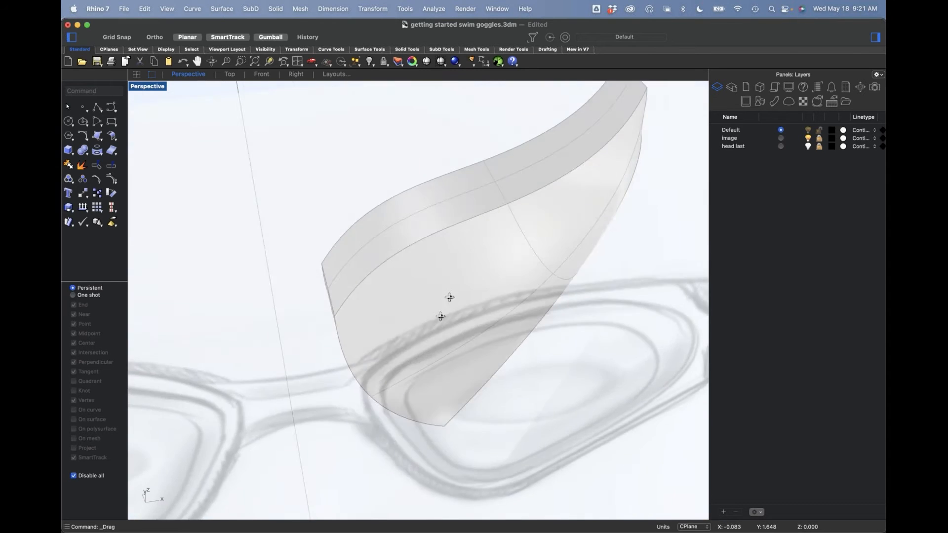
right_drag(449, 297, 367, 283)
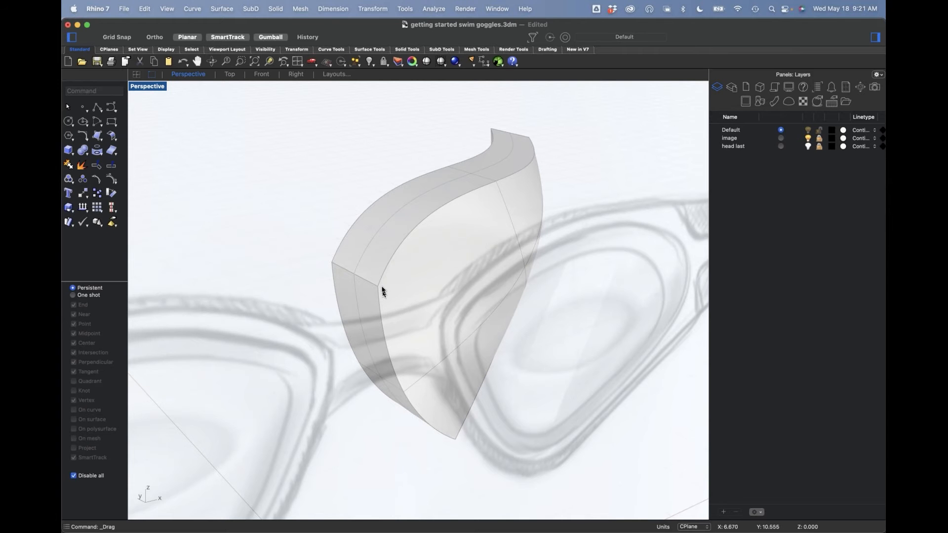
right_drag(404, 309, 378, 271)
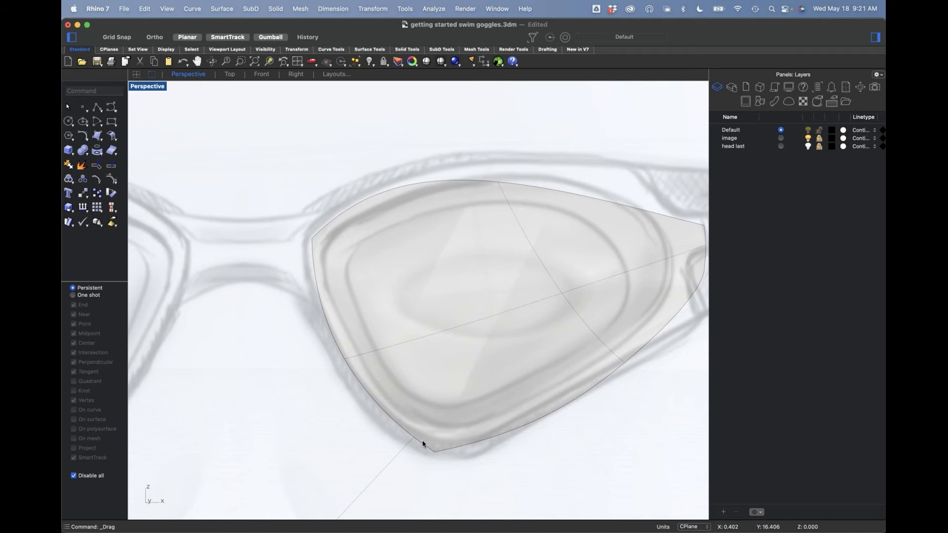
scroll(401, 255, down, 6)
Step: Undo the trial thickening of the lens and recheck the single surface against the sketch in Front view
right_drag(407, 253, 482, 282)
key(super+z)
drag(493, 279, 480, 283)
click(518, 280)
mouse_move(567, 381)
right_down()
mouse_move(560, 386)
mouse_move(558, 349)
mouse_move(508, 300)
mouse_move(417, 345)
mouse_move(461, 373)
mouse_move(548, 347)
mouse_move(483, 366)
right_up()
key(super+z)
click(448, 196)
right_drag(421, 278, 417, 271)
text(f)
key(Return)
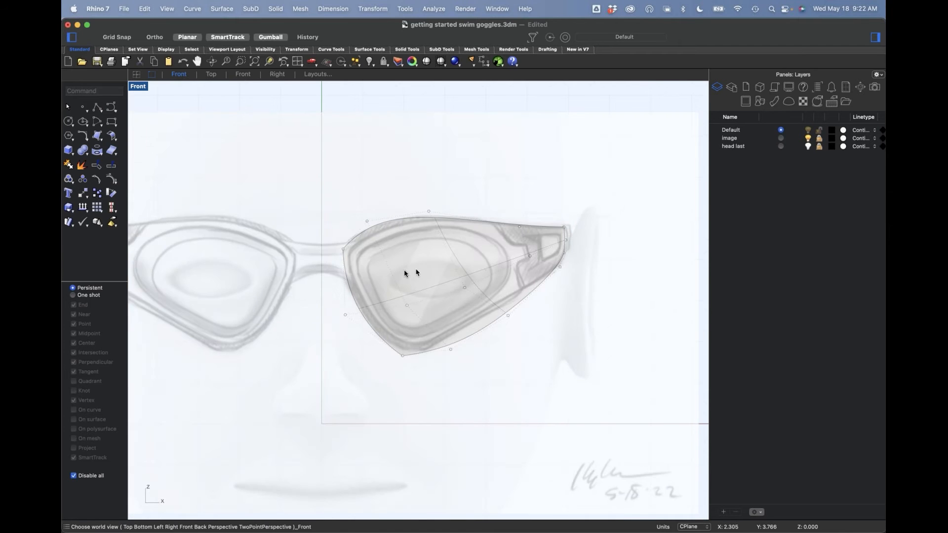
scroll(397, 272, up, 3)
scroll(417, 276, down, 3)
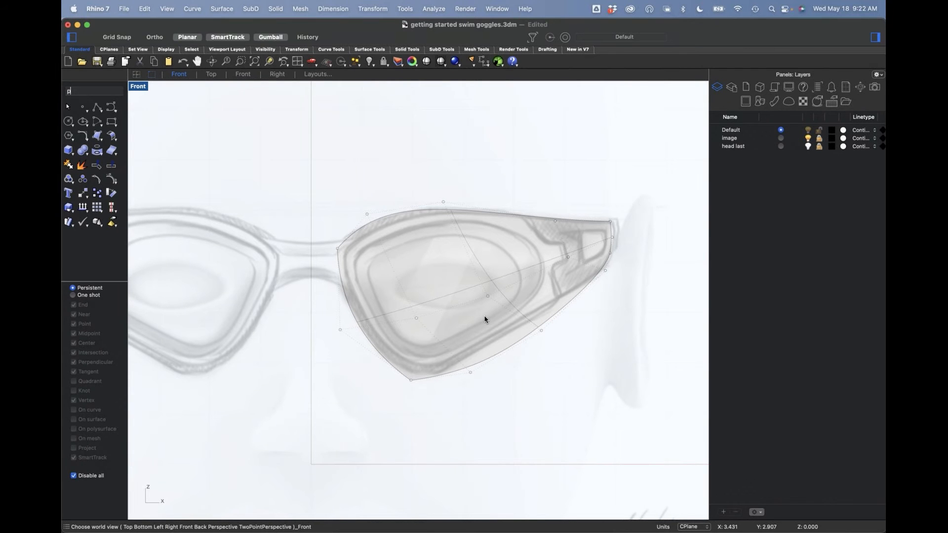
Step: Give the lens surface a thin wall thickness in Perspective view and inspect its edges
text(p)
key(Return)
right_drag(453, 325, 438, 311)
scroll(437, 311, up, 5)
click(483, 341)
drag(492, 316, 476, 309)
click(574, 257)
right_drag(457, 268, 503, 258)
right_drag(451, 333, 450, 313)
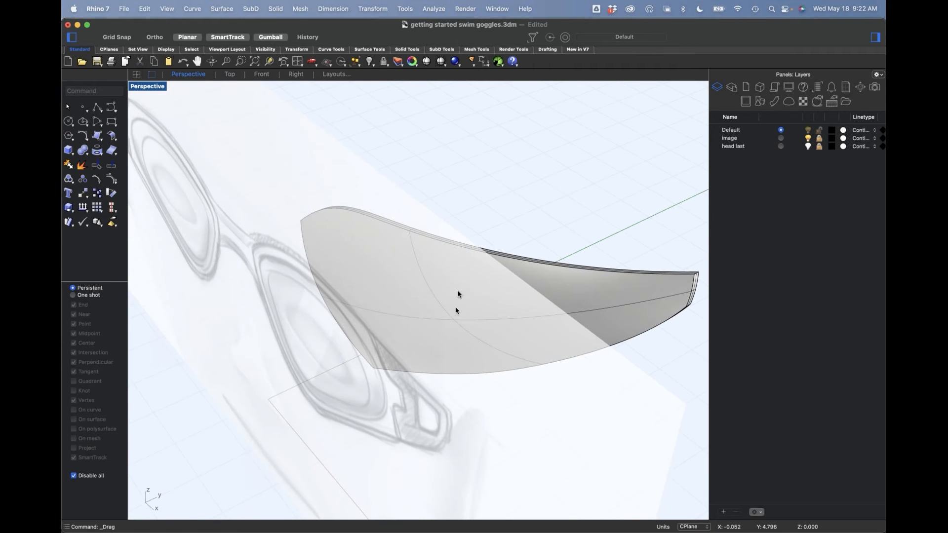
Step: Extract the large outer face from the thickened lens
click(83, 167)
click(573, 298)
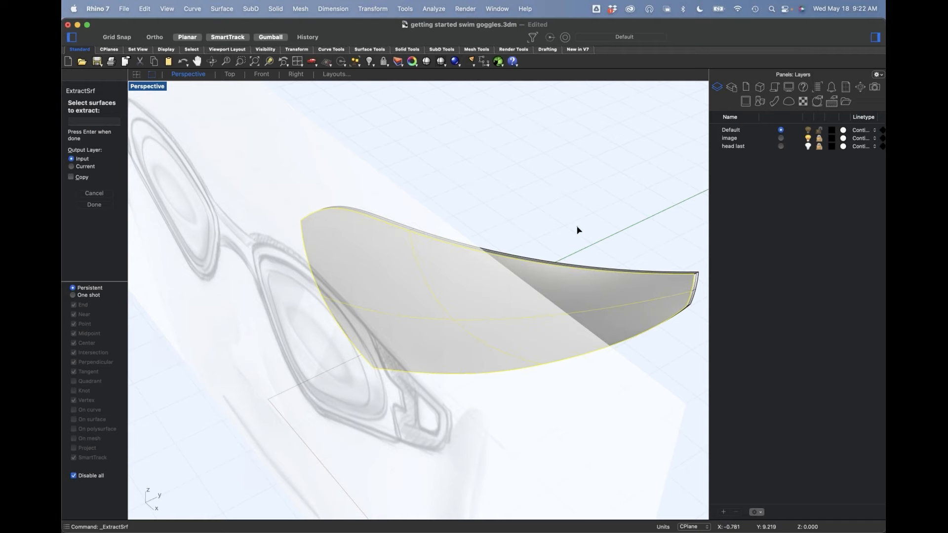
key(Return)
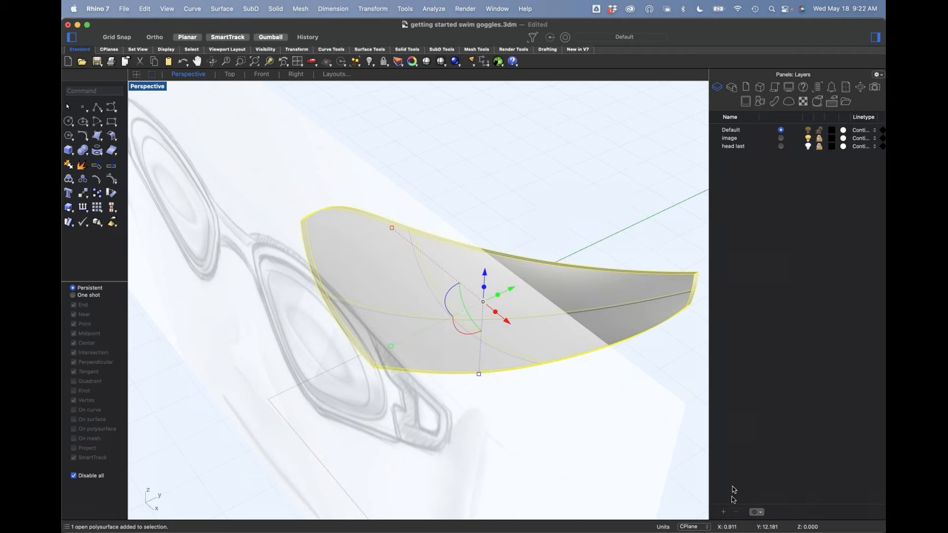
Step: Select the remaining lens polysurface and create a new layer named "thickness surface"
click(723, 512)
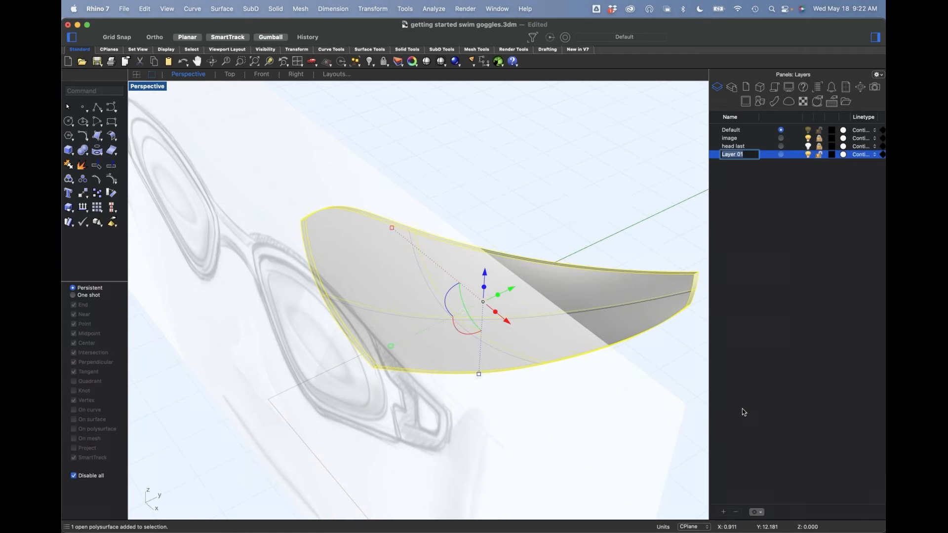
text(t)
text(hickness surface)
key(Return)
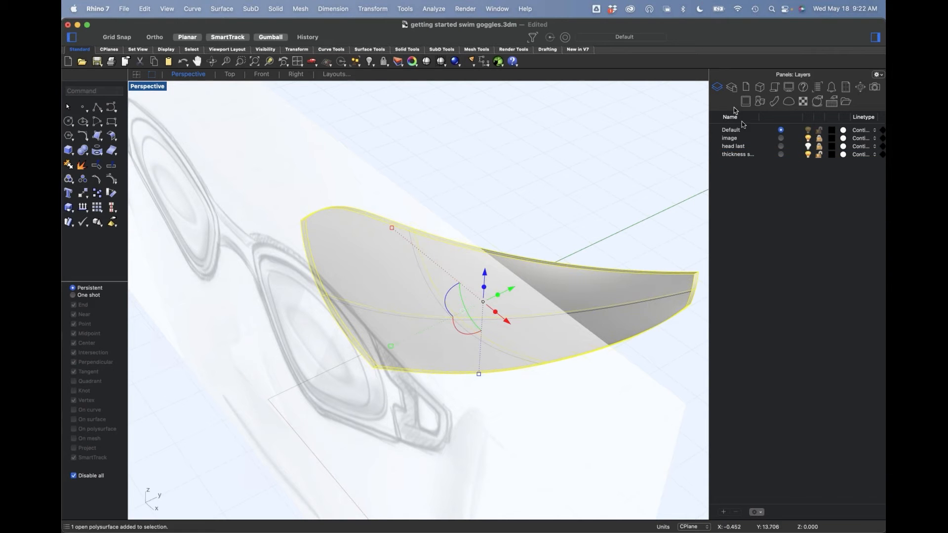
Step: Move the selected polysurface to the thickness surface layer and hide that layer, leaving the extracted outer face on display
right_click(742, 154)
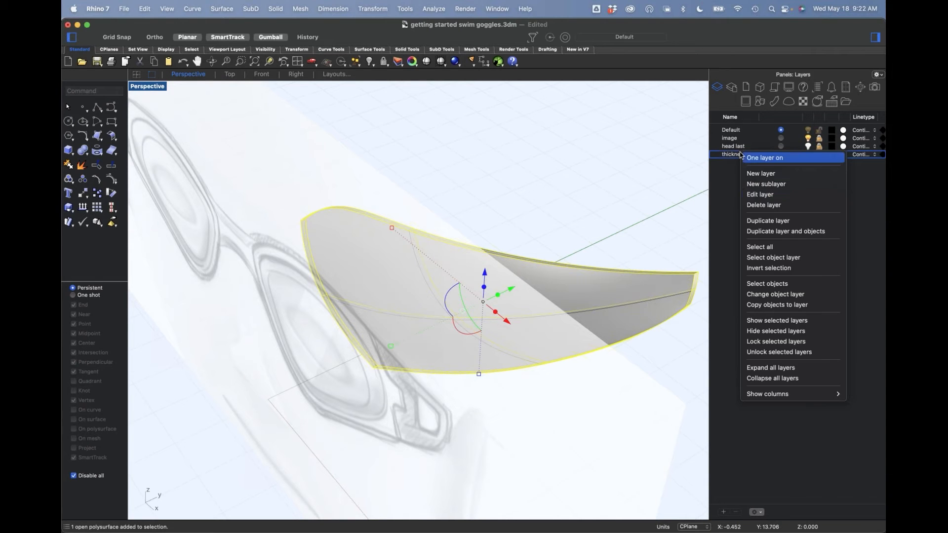
click(775, 295)
click(807, 155)
right_drag(497, 202, 505, 243)
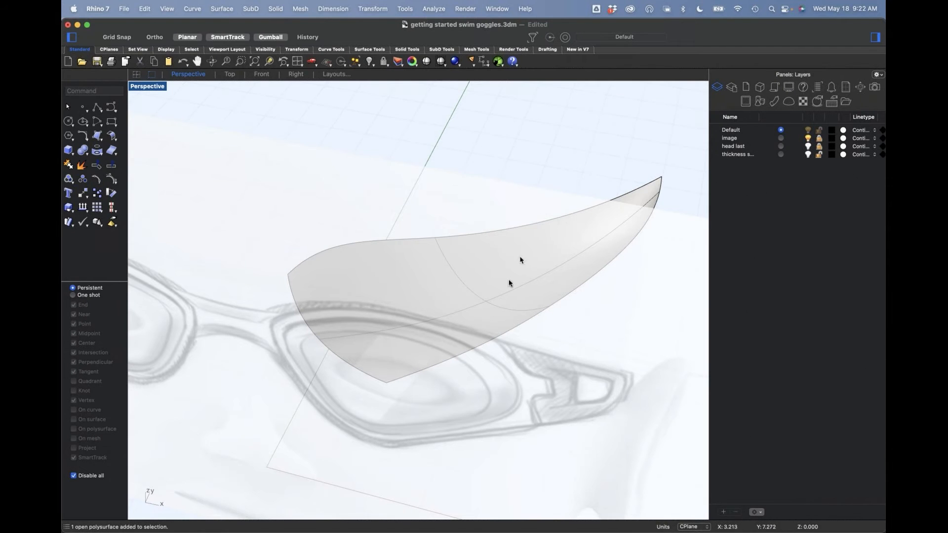
Step: In the Front view, draw a closed degree 3 control-point curve tracing the sketch's outer lens outline
key(ctrl+super+f)
scroll(481, 286, up, 3)
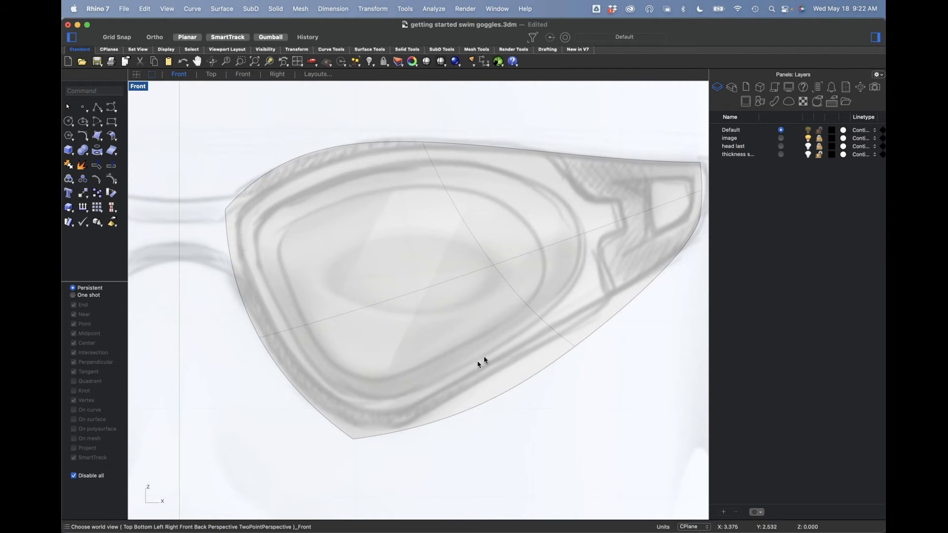
click(111, 107)
click(269, 213)
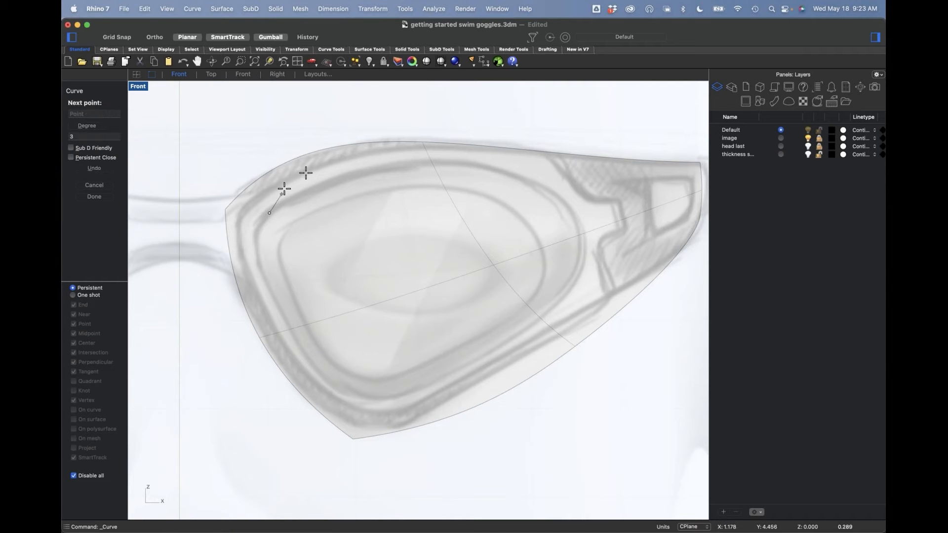
click(326, 175)
click(430, 159)
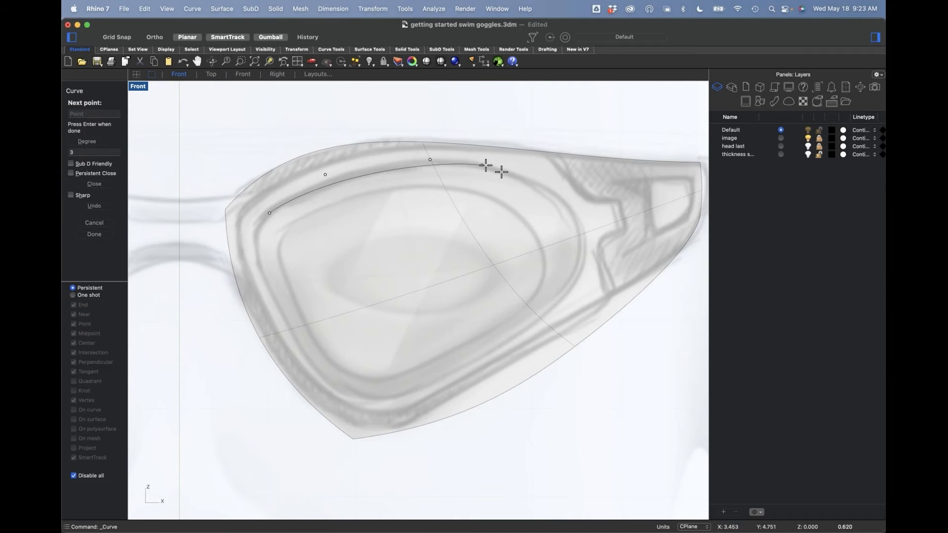
click(512, 175)
click(589, 226)
click(583, 278)
click(538, 328)
click(415, 390)
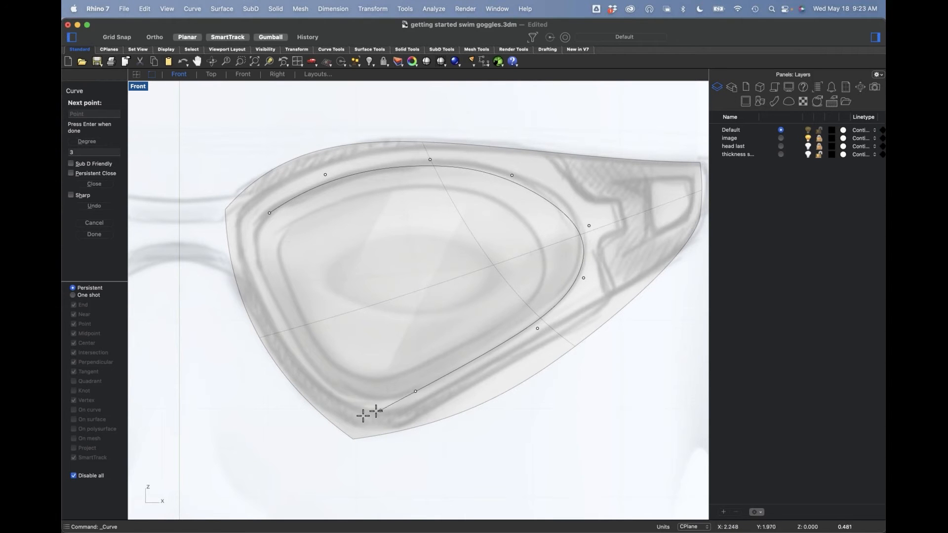
click(359, 418)
click(305, 363)
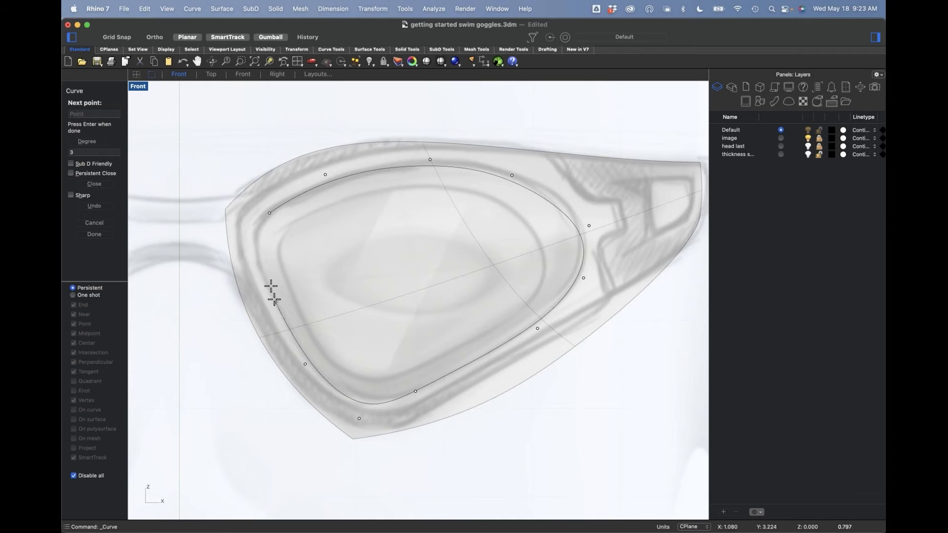
click(260, 269)
click(249, 229)
click(269, 213)
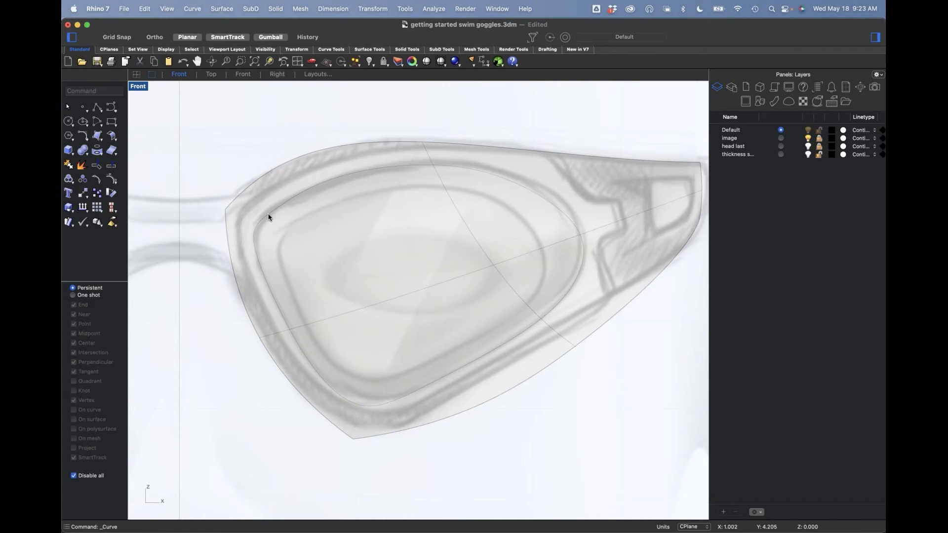
Step: Adjust the lower control points of the curve to follow the sketched lens outline, undoing a stray drag
click(331, 177)
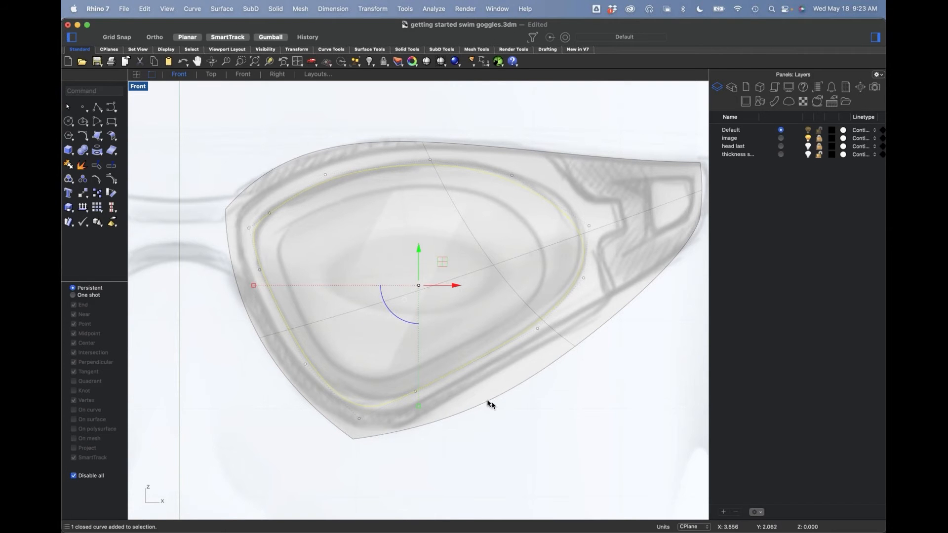
click(537, 330)
drag(538, 329, 563, 324)
click(566, 384)
click(425, 396)
click(416, 392)
drag(417, 392, 464, 388)
click(549, 389)
click(533, 345)
click(562, 323)
drag(583, 311, 572, 332)
key(super+z)
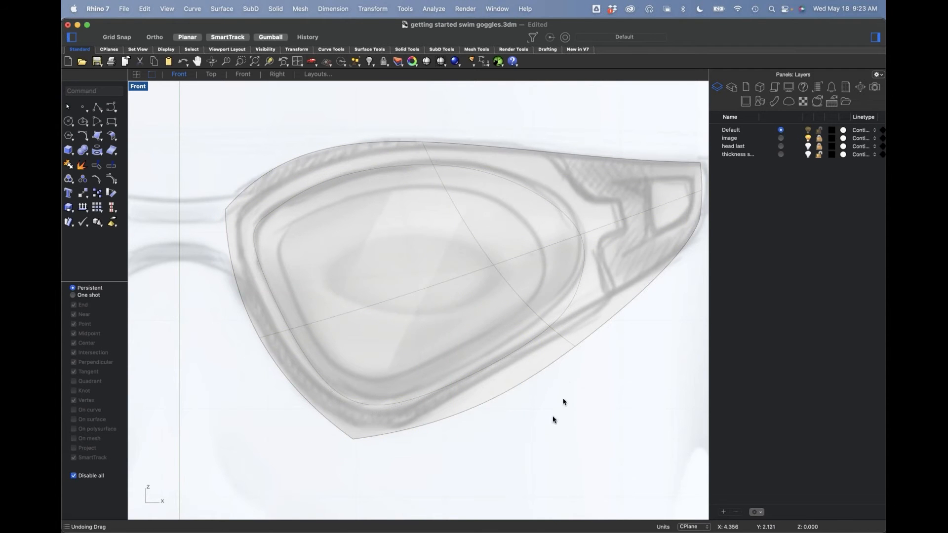
click(529, 339)
drag(554, 429, 560, 326)
click(398, 409)
key(Escape)
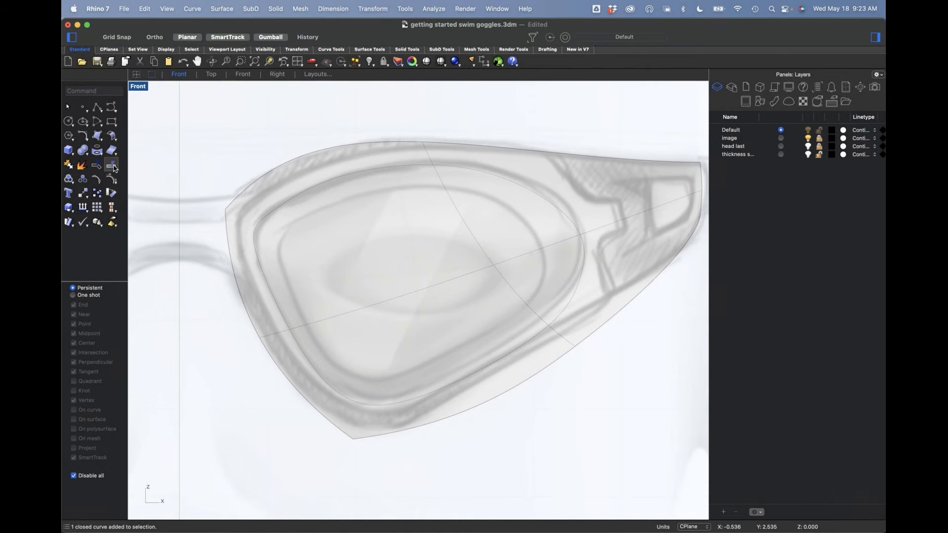
Step: Split the lens surface with the outer lens outline curve
click(113, 167)
click(278, 353)
key(Return)
click(294, 341)
key(Return)
click(331, 350)
click(280, 426)
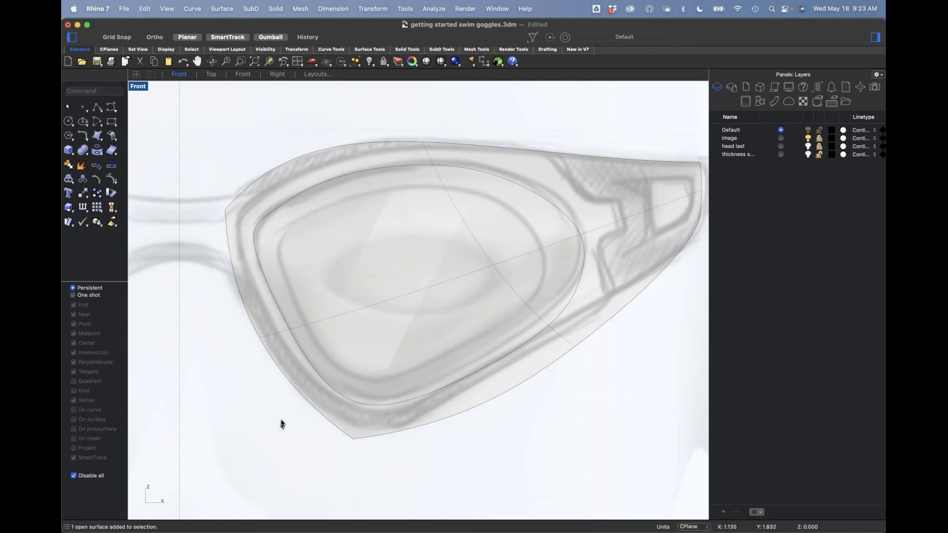
Step: Draw a second closed degree 3 control-point curve tracing the sketch's inner lens outline
click(112, 106)
click(297, 224)
click(387, 183)
click(477, 186)
click(532, 225)
click(547, 273)
click(529, 309)
click(461, 356)
click(391, 380)
click(355, 387)
click(324, 362)
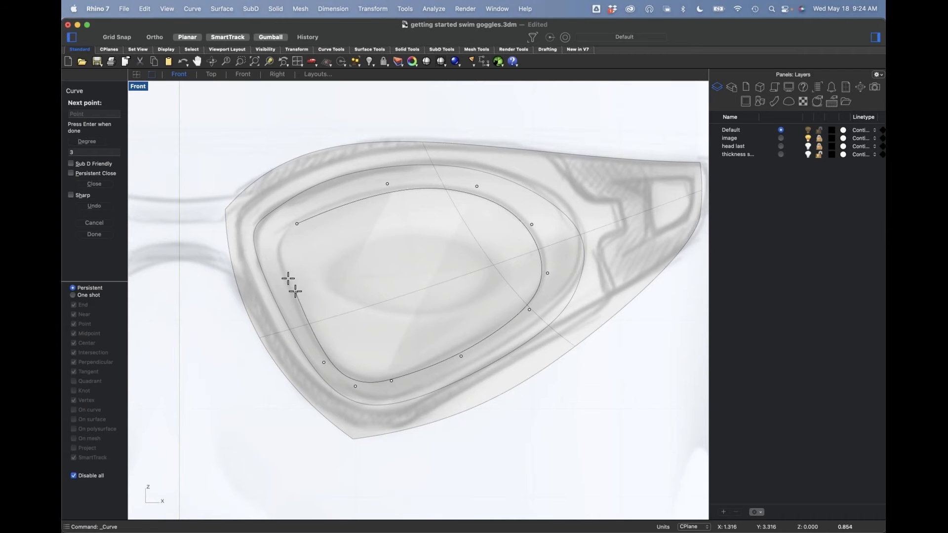
click(277, 266)
click(278, 237)
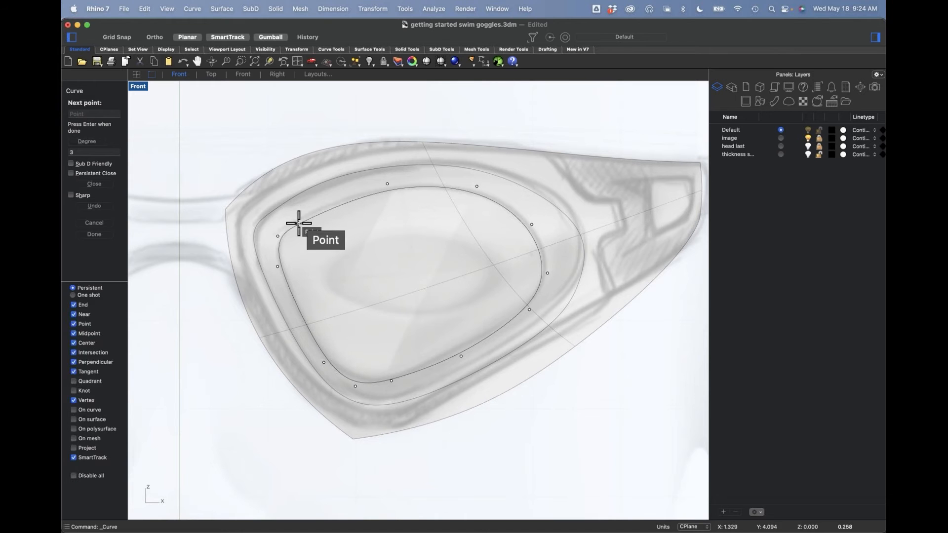
click(299, 223)
Step: Split the surface piece inside the outer outline with the inner lens outline curve
click(331, 210)
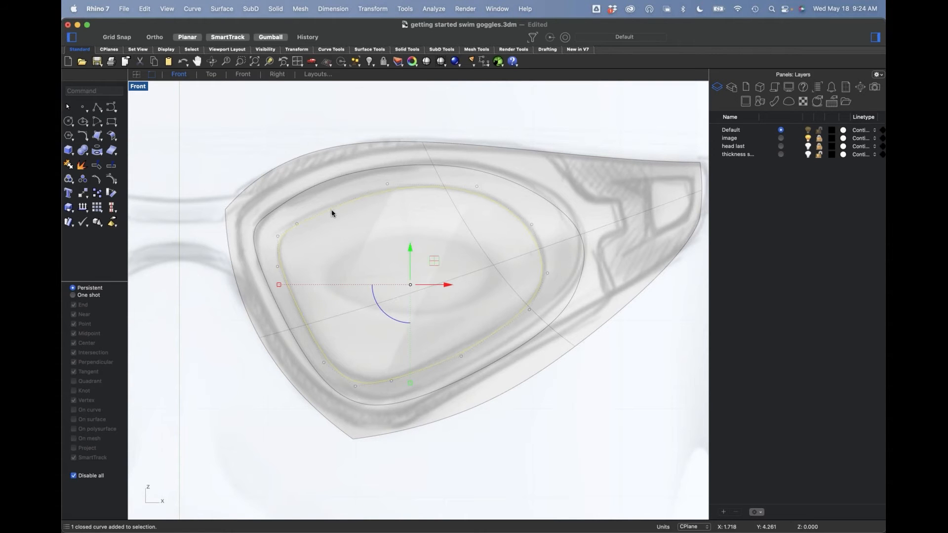
click(109, 167)
click(401, 300)
key(Return)
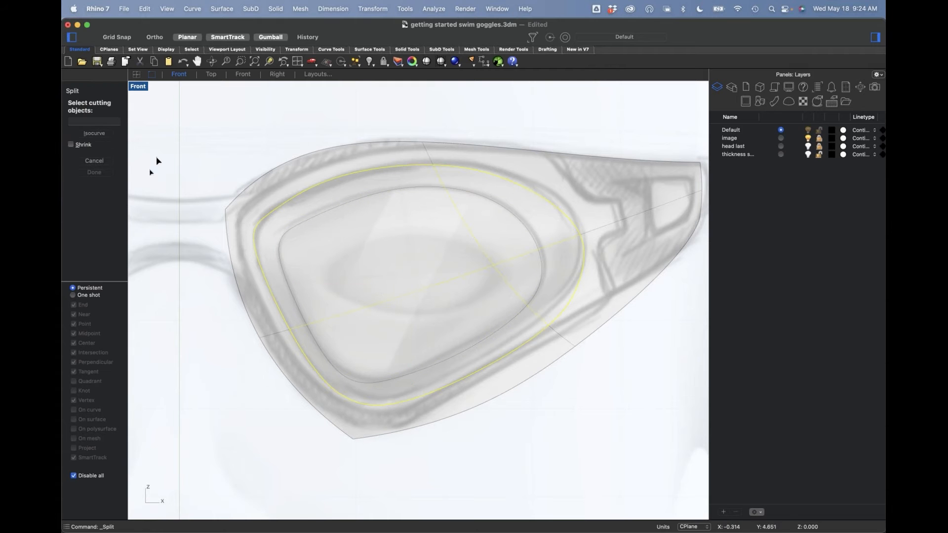
click(279, 230)
key(Return)
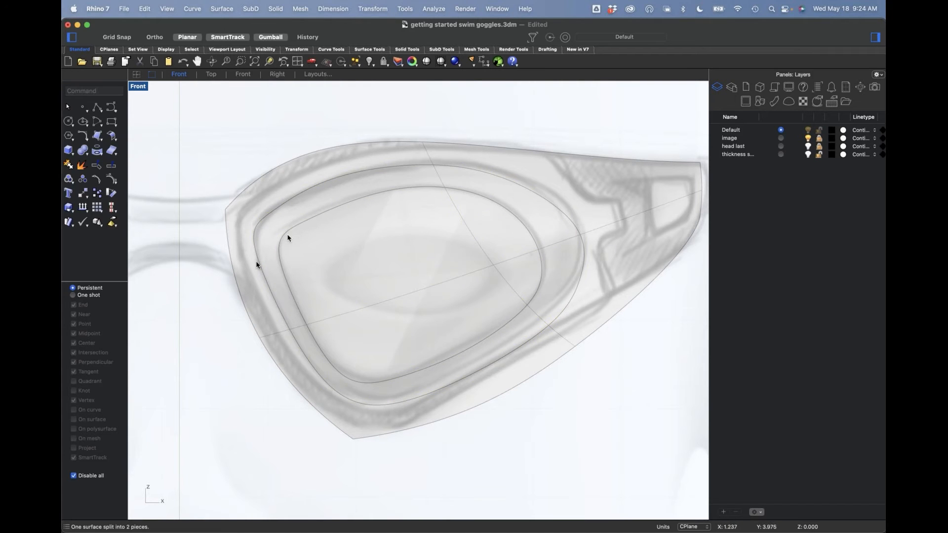
Step: Return to the Perspective view, hide the image layer, and delete the ring-shaped surface between the two lens outlines
text(p)
key(Return)
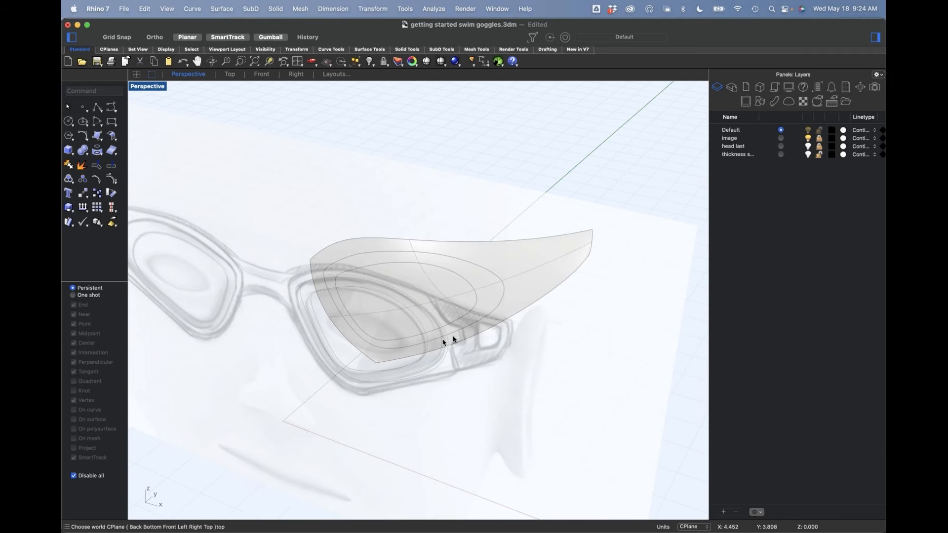
click(808, 138)
mouse_move(417, 398)
right_down()
mouse_move(485, 392)
mouse_move(426, 395)
right_up()
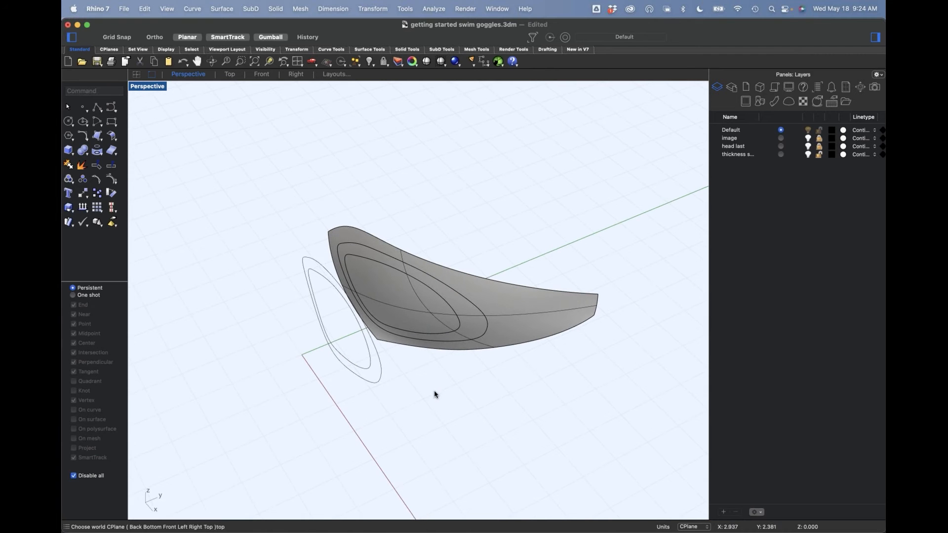
scroll(461, 338, up, 3)
click(396, 302)
scroll(398, 302, down, 4)
click(448, 385)
click(487, 330)
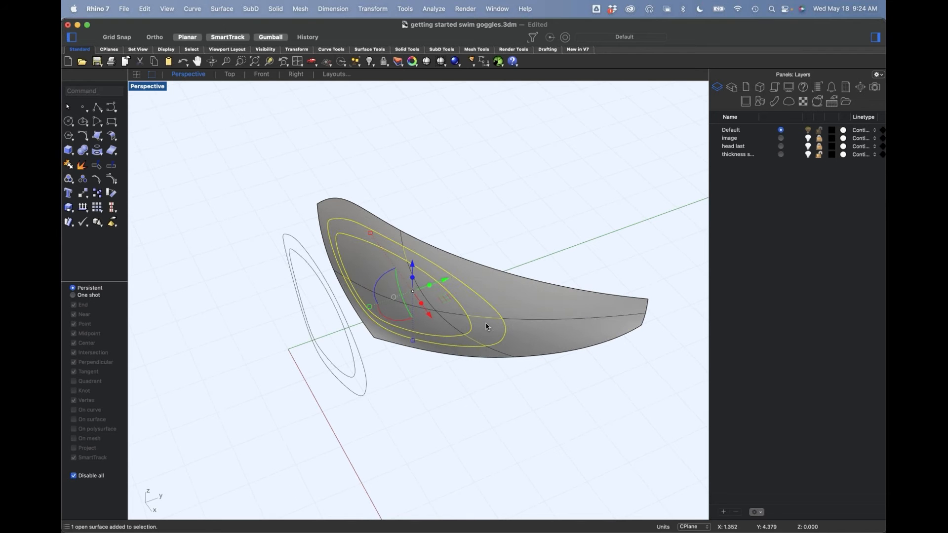
key(Delete)
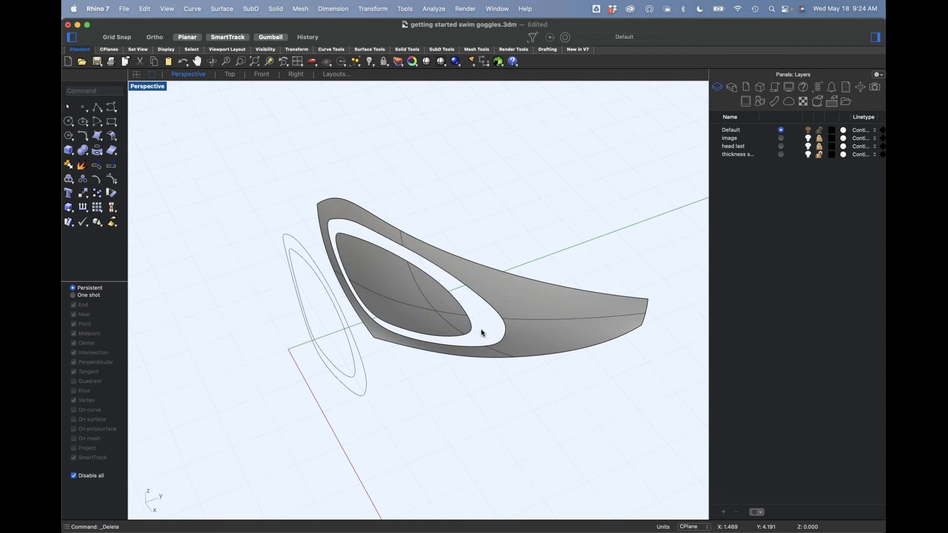
Step: Move the inner lens face forward along the Y axis, away from the surrounding frame surface
scroll(429, 316, up, 3)
click(431, 312)
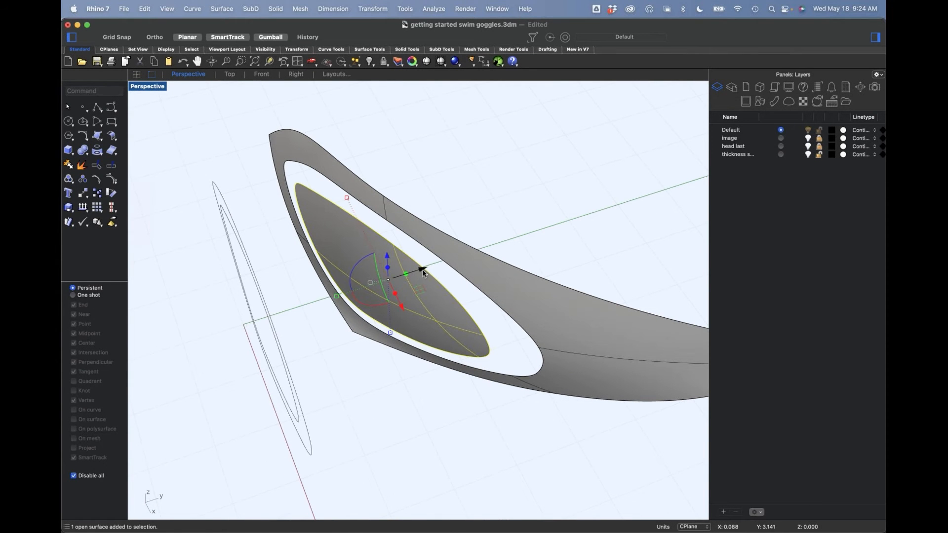
drag(423, 271, 322, 292)
right_drag(301, 364, 318, 372)
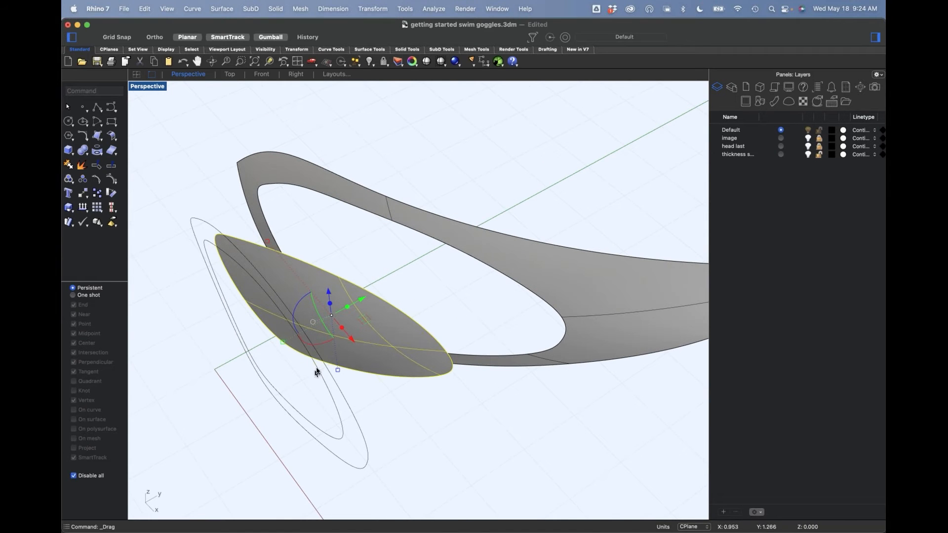
Step: Relocate the gumball origin onto the lens face's nose-side edge and scale the face down along Y to flatten it
click(313, 322)
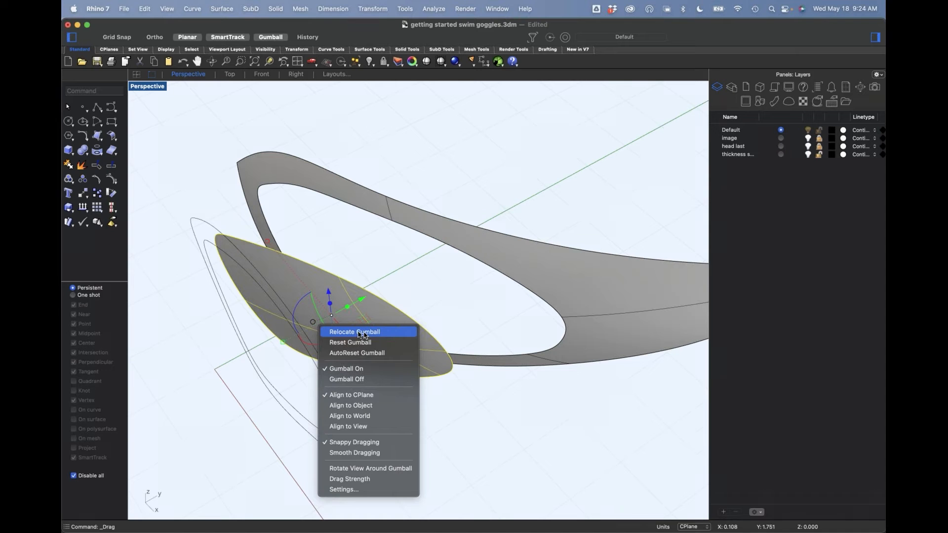
click(360, 333)
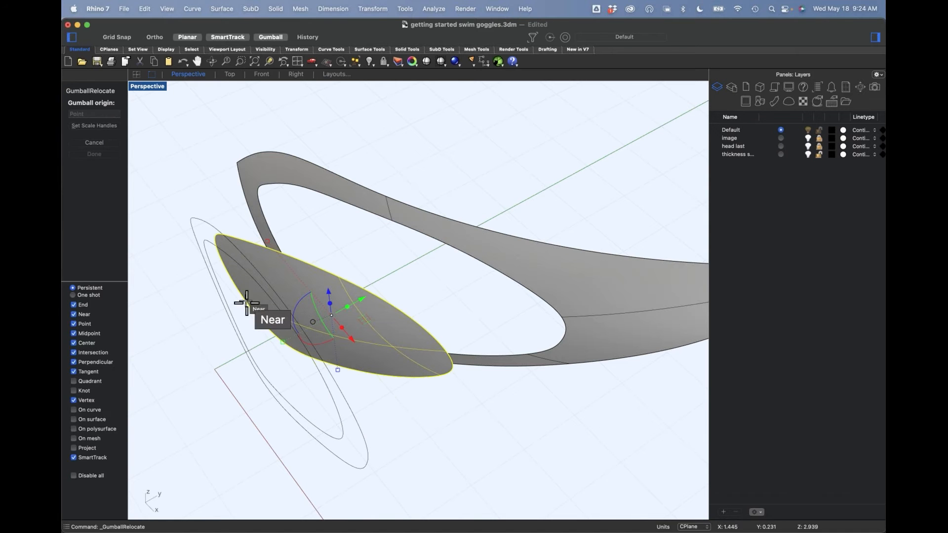
click(247, 302)
right_drag(253, 305, 253, 314)
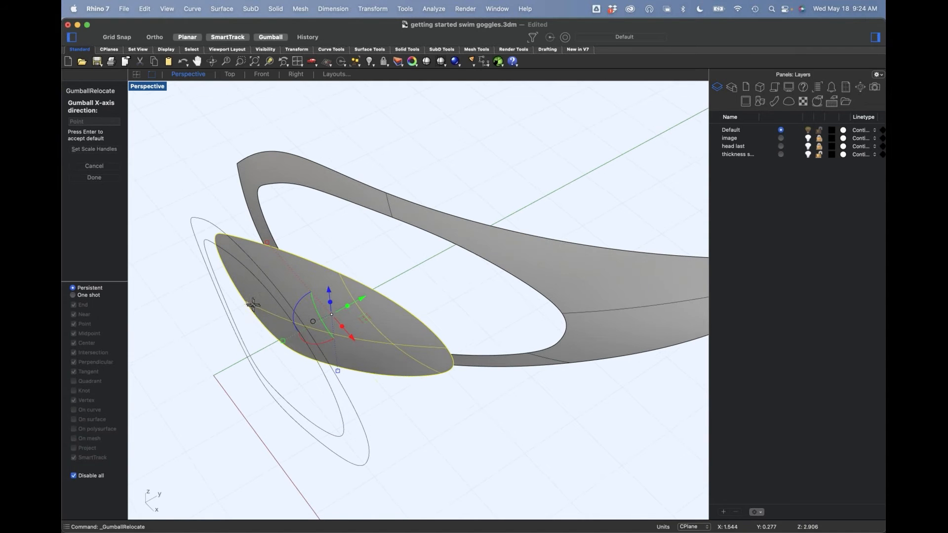
key(Return)
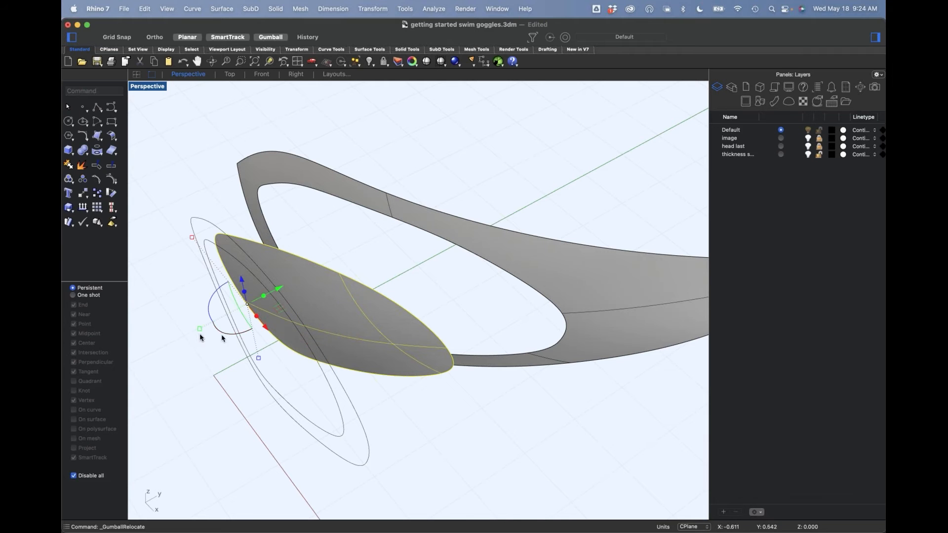
drag(205, 326, 248, 317)
right_drag(540, 434, 556, 423)
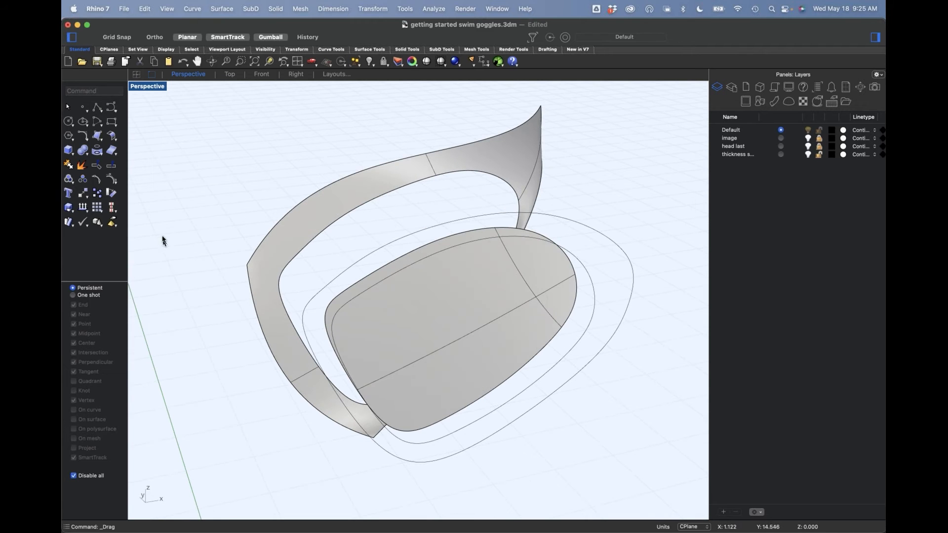
Step: Start BlendSrf between the frame surface's opening edge and the flattened lens face's outline
click(116, 142)
right_drag(313, 138, 324, 148)
text(ble)
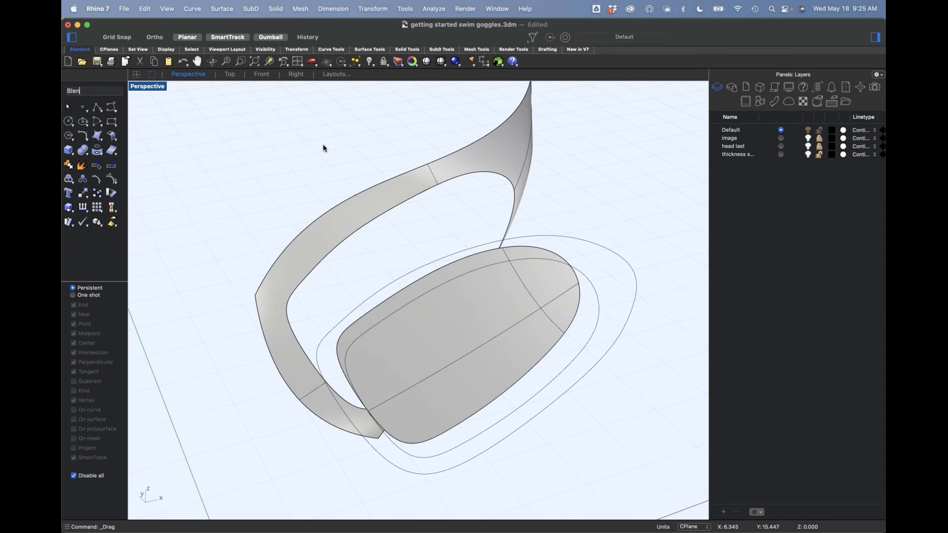
text(nds)
key(Return)
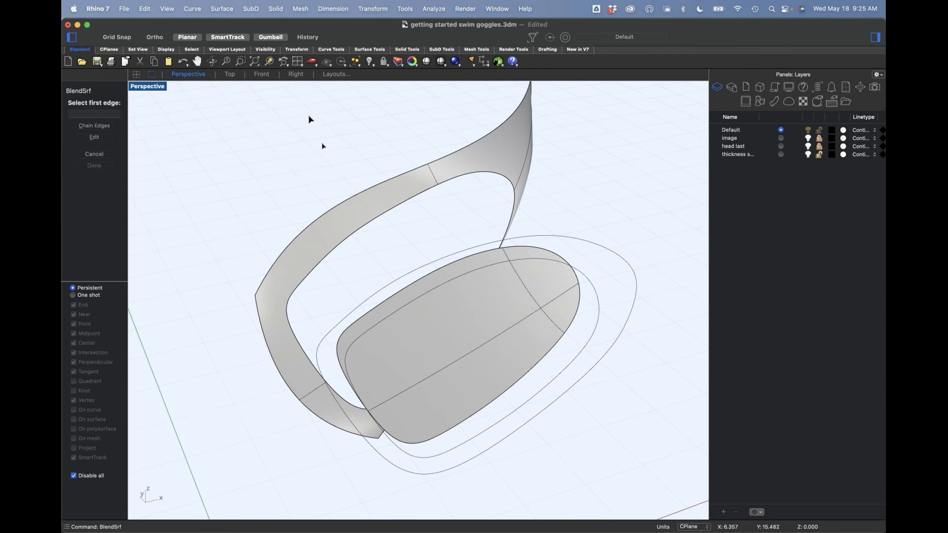
click(375, 231)
click(408, 289)
key(Return)
right_drag(438, 375, 445, 303)
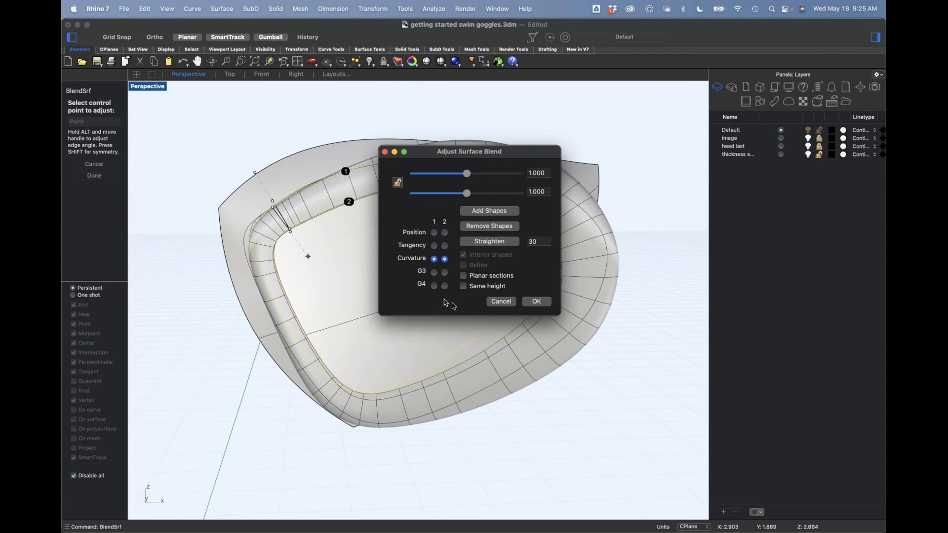
Step: Set both edges of the surface blend to Position continuity and create the straight side wall
click(435, 233)
click(444, 232)
right_drag(328, 305, 281, 296)
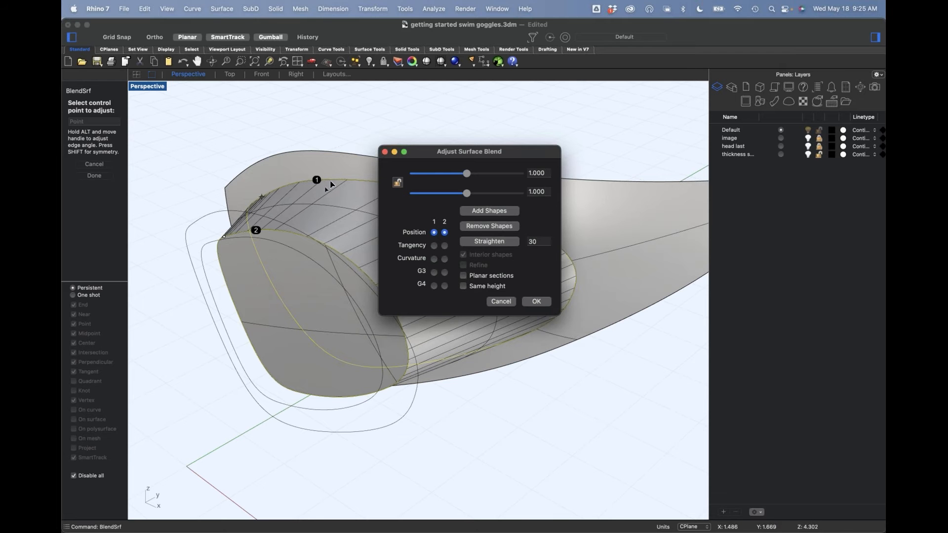
right_drag(320, 291, 327, 242)
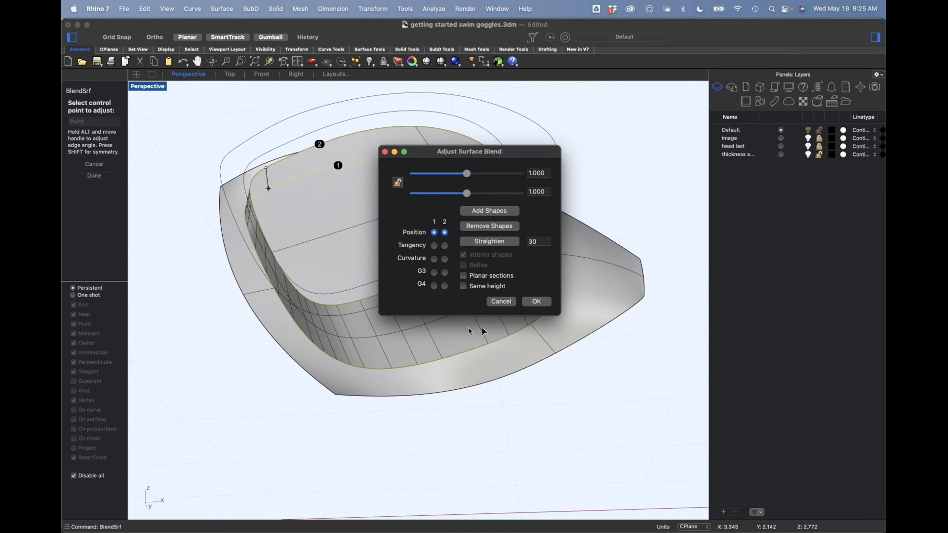
click(537, 301)
Step: Join the lens face, the blended side wall and the frame surface into one polysurface
right_drag(528, 305, 409, 324)
click(329, 367)
click(389, 334)
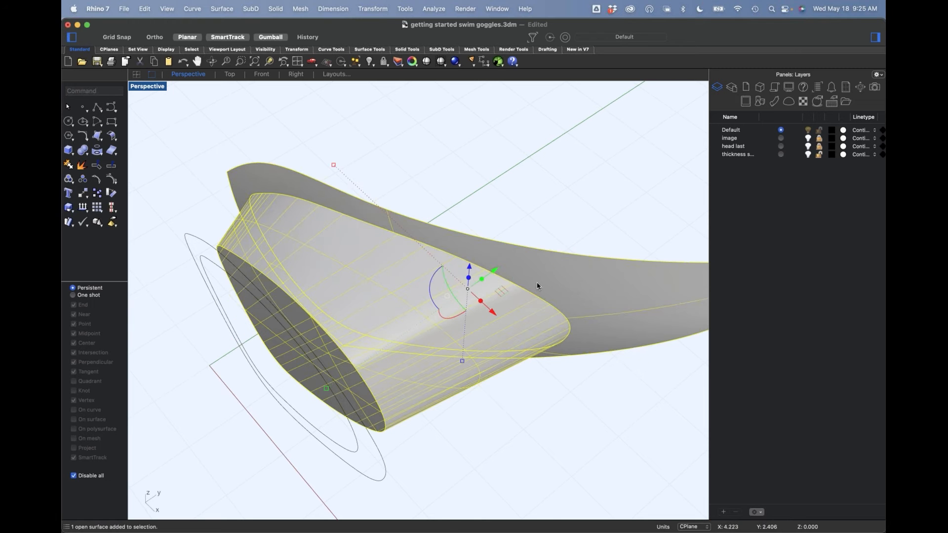
key(super+j)
right_drag(503, 352, 555, 385)
click(539, 366)
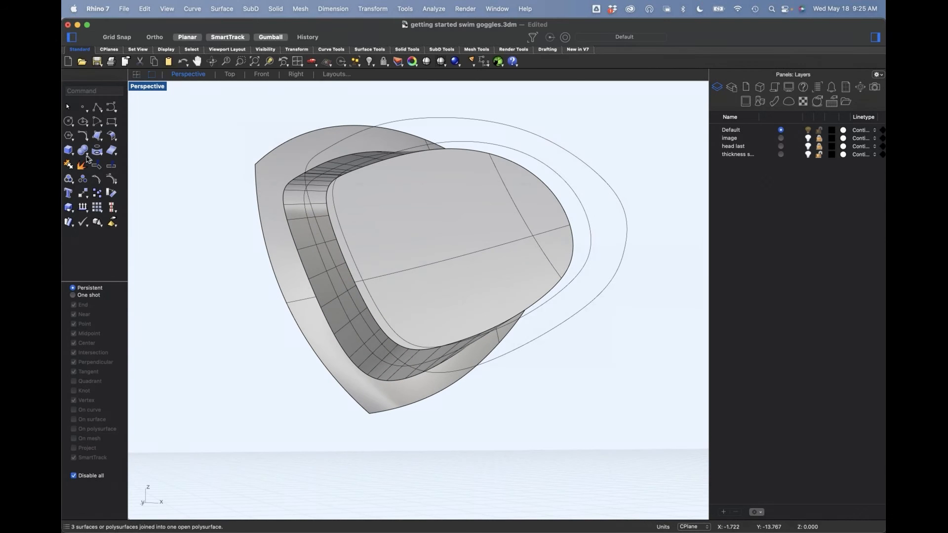
Step: Blend the outline edge of the flattened lens face with BlendEdge, reducing its handle radius to about 0.1
text(Blrnd)
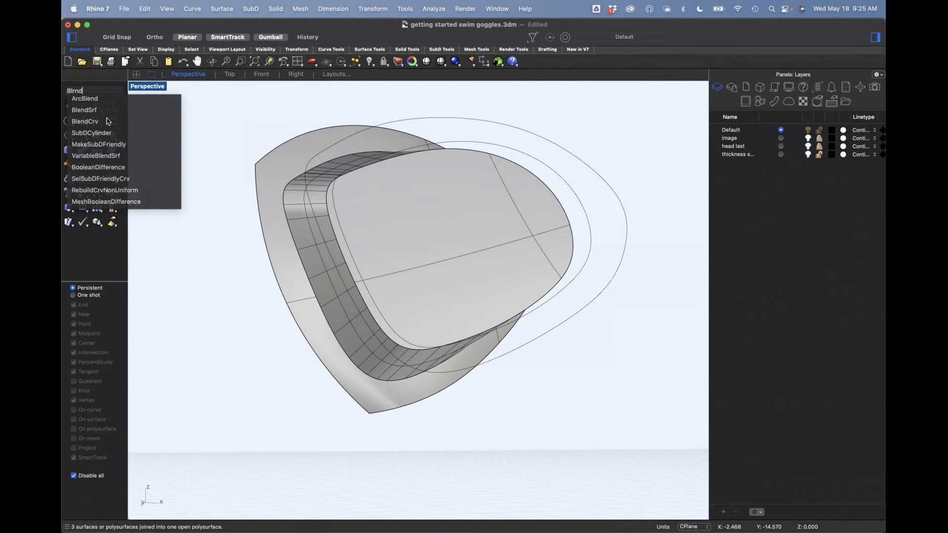
key(Escape)
click(83, 154)
click(146, 262)
click(345, 261)
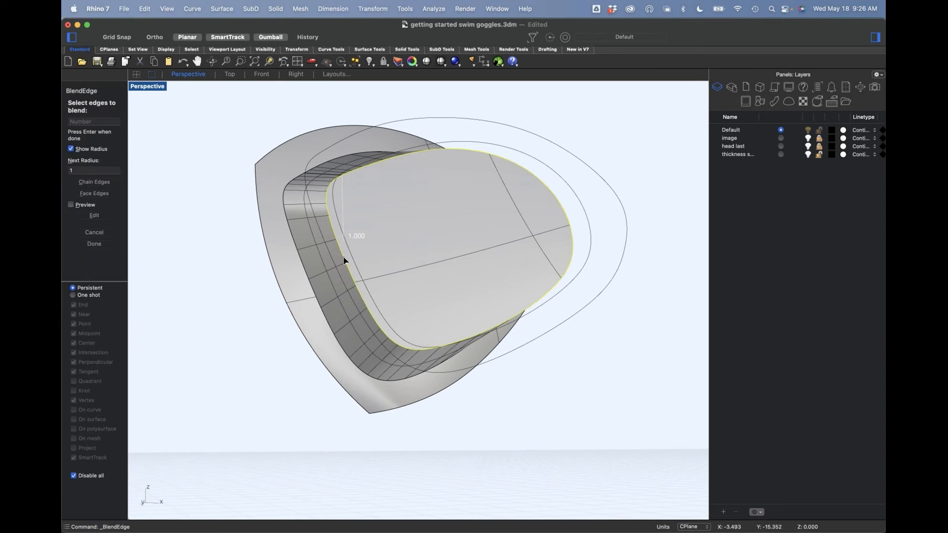
key(Return)
right_drag(381, 232, 363, 271)
click(353, 262)
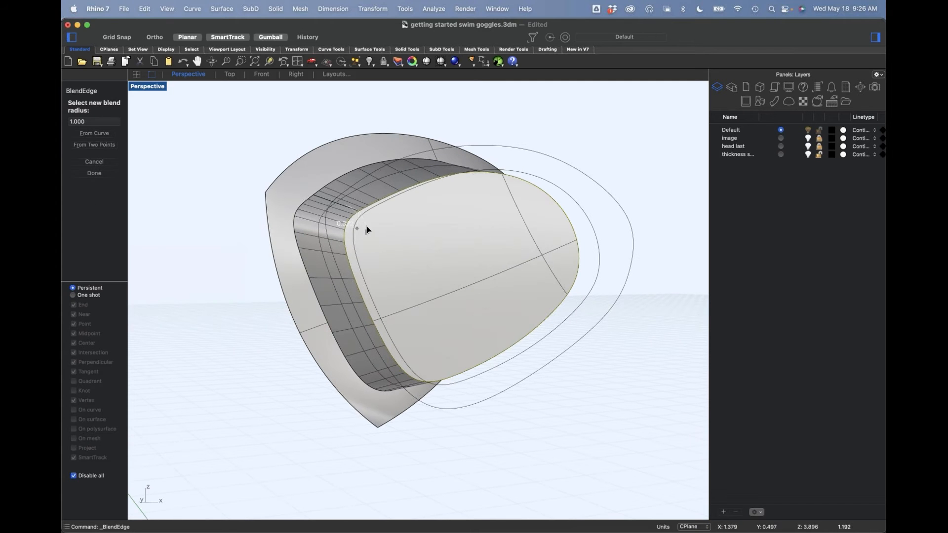
click(369, 223)
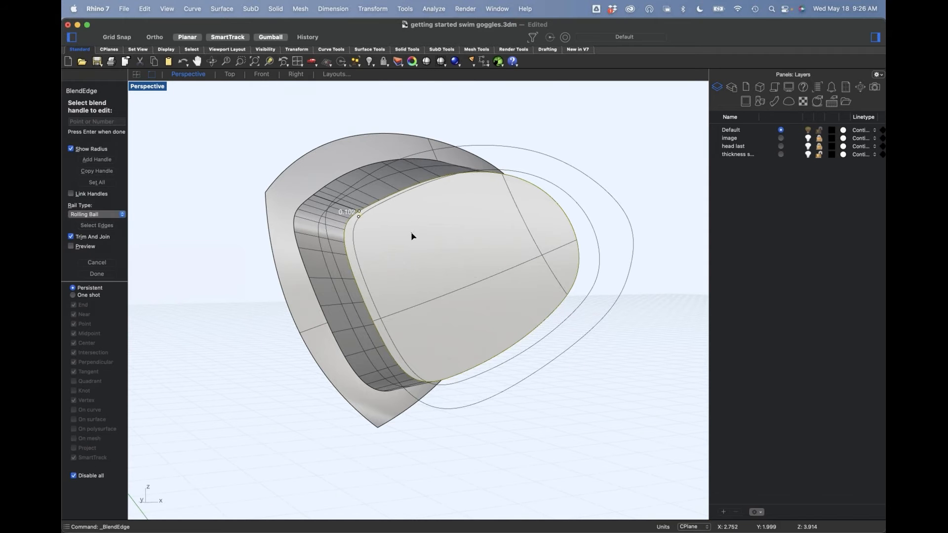
key(Return)
Step: Try a smaller-radius edge blend where the side wall meets the frame surface, and undo it
right_drag(449, 298, 501, 319)
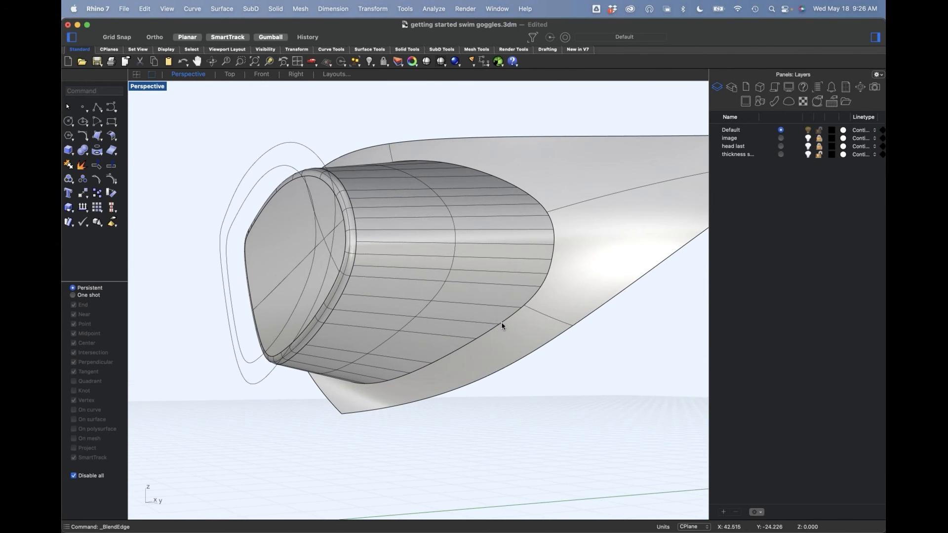
right_click(500, 320)
click(508, 319)
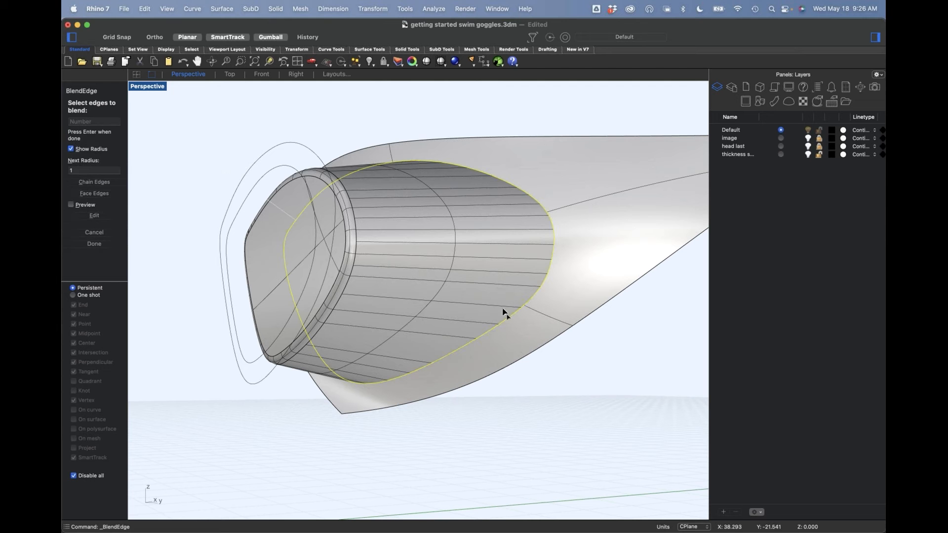
right_click(489, 289)
right_drag(443, 303, 468, 277)
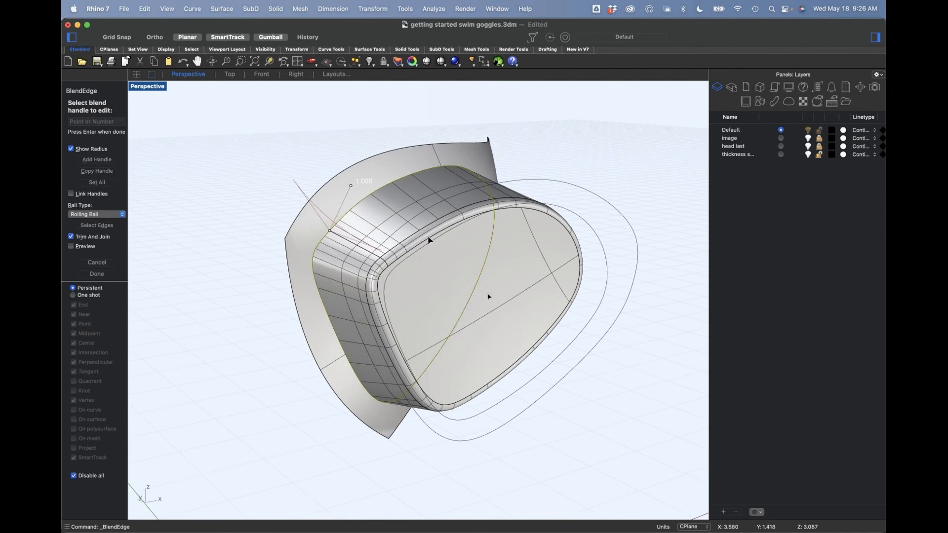
click(351, 185)
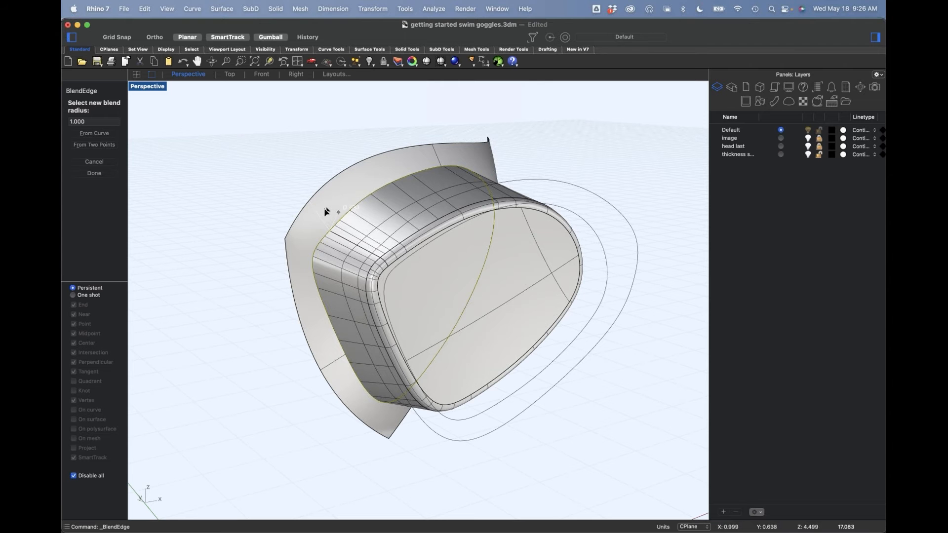
click(323, 215)
right_click(366, 221)
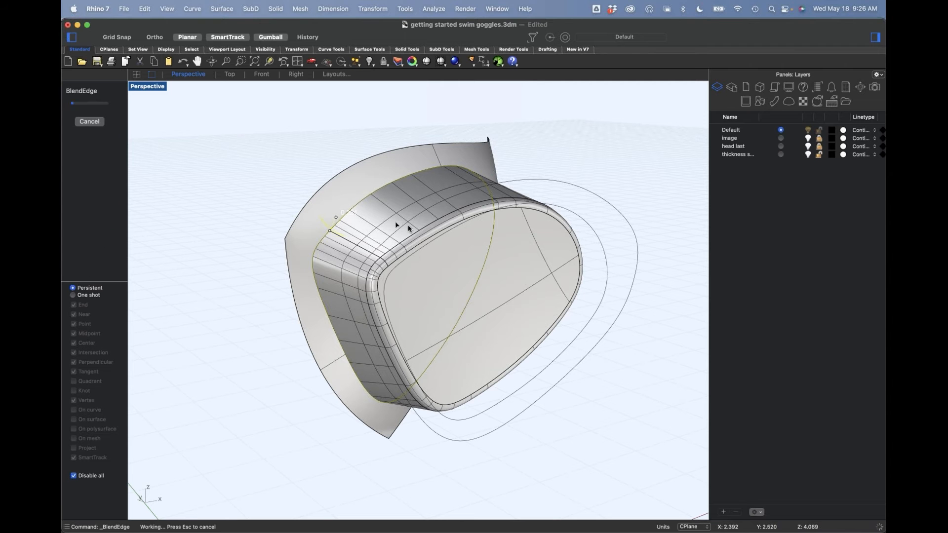
right_drag(453, 299, 284, 290)
key(super+z)
Step: Blend the edge between the side wall and frame surface with a radius of about 0.3, previewing it before completing
right_click(283, 291)
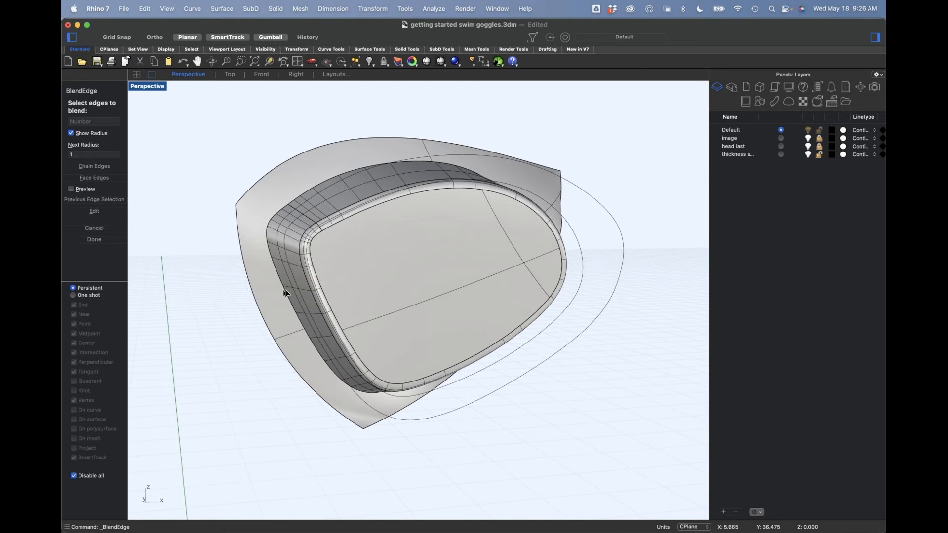
click(284, 293)
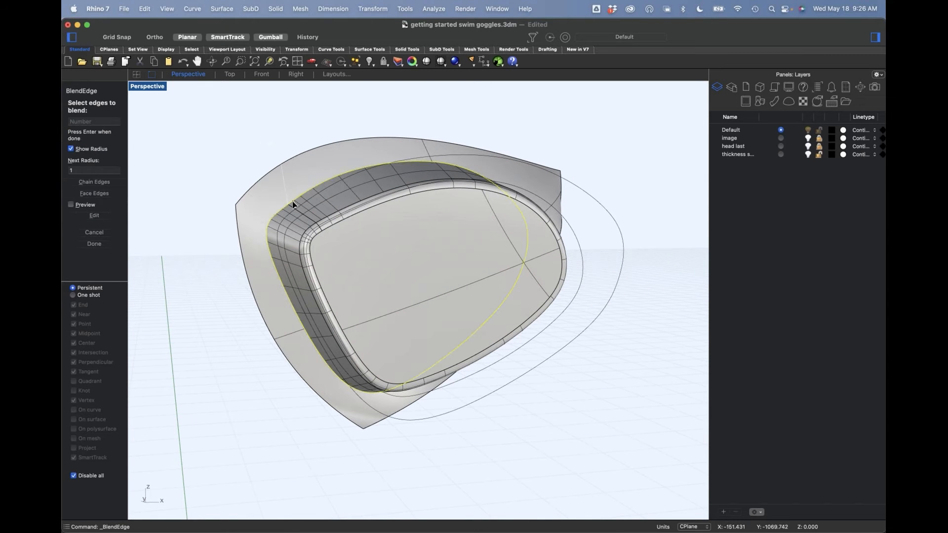
right_click(280, 163)
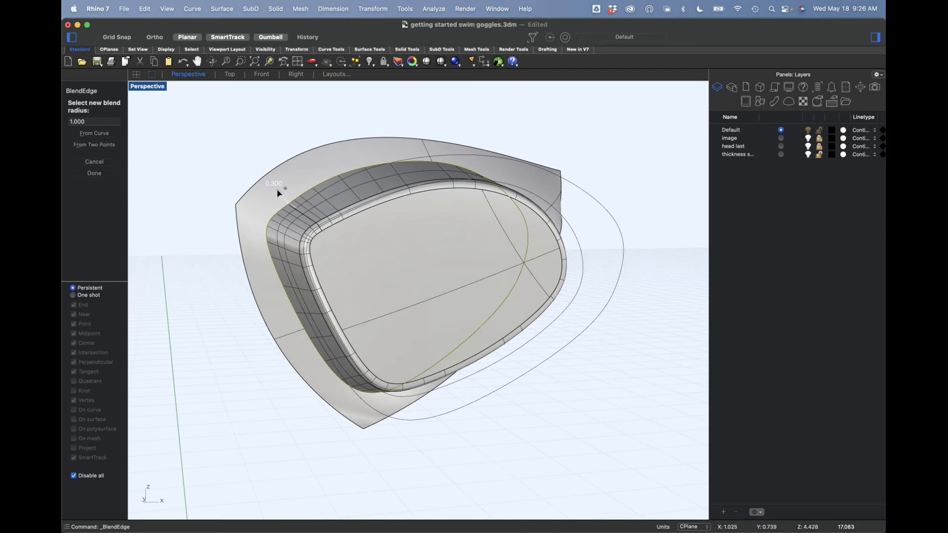
click(266, 193)
click(91, 249)
right_drag(206, 344, 223, 323)
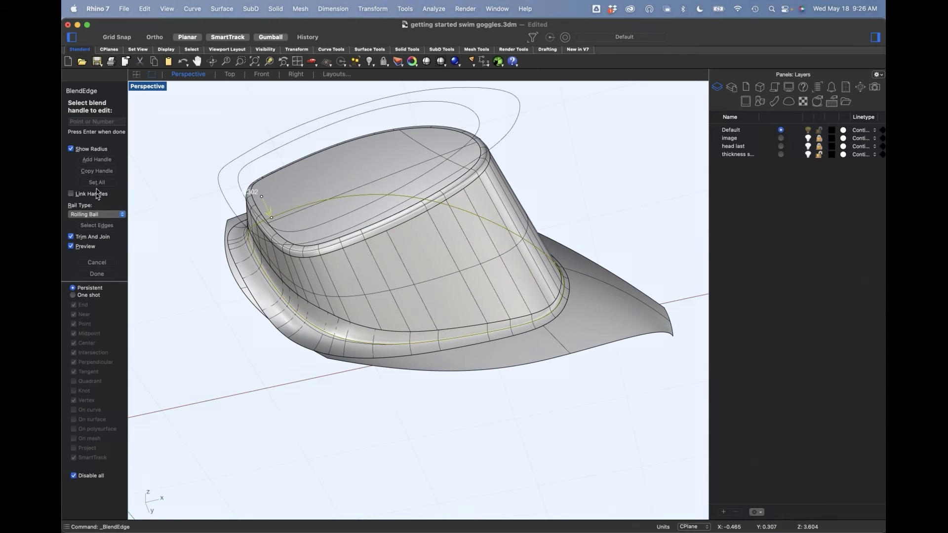
click(99, 162)
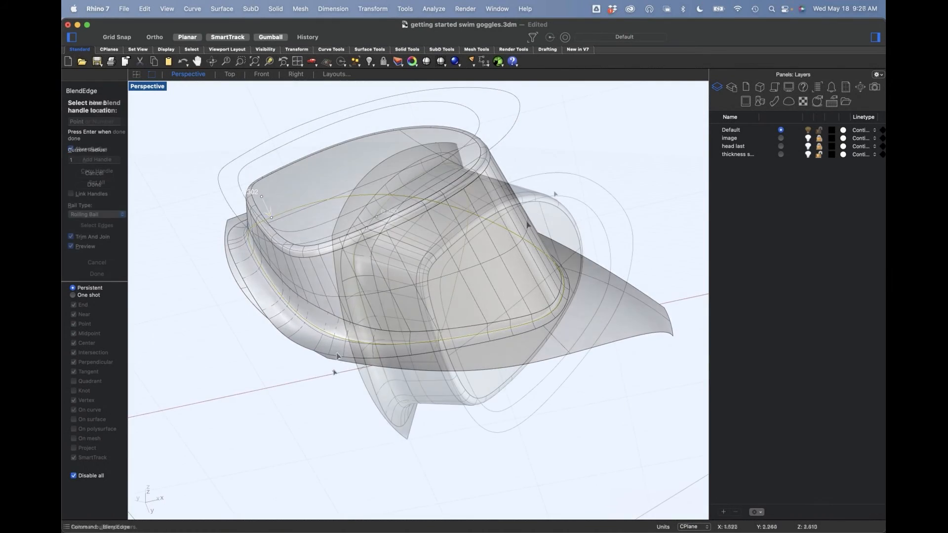
right_drag(526, 389, 184, 290)
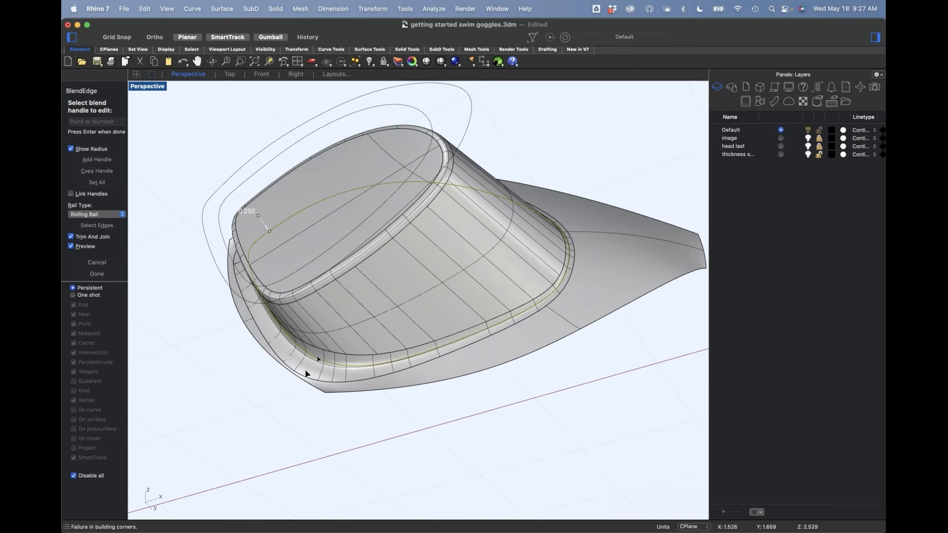
scroll(104, 262, down, 1)
click(97, 267)
Step: Show the hidden objects and turn on the thickness layer
right_drag(205, 387, 801, 138)
key(alt+super+h)
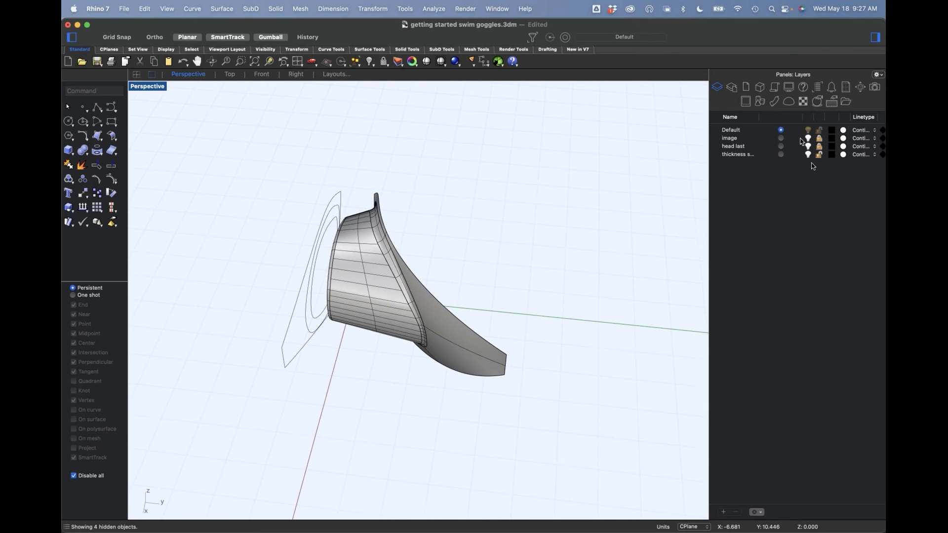
click(808, 154)
Step: Join the blended lens polysurface with the frame's thickness polysurface into one closed body
mouse_move(490, 313)
right_down()
mouse_move(444, 311)
mouse_move(414, 297)
mouse_move(428, 322)
mouse_move(484, 305)
right_up()
drag(481, 304, 340, 366)
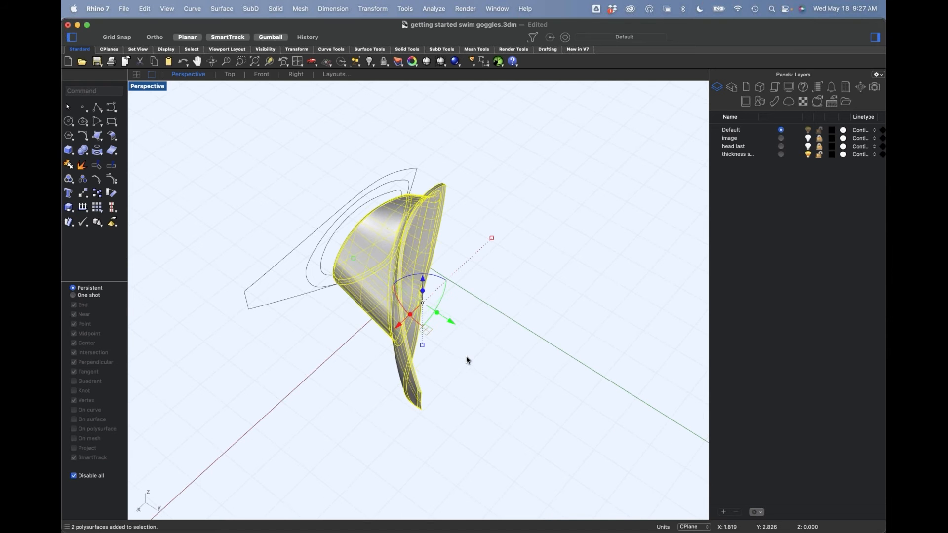
text(j)
key(Return)
click(503, 365)
right_drag(538, 332, 509, 339)
Step: Try to shell the closed goggle body with a thickness of 0.08, removing its face-side surface
mouse_move(421, 281)
right_down()
mouse_move(438, 294)
mouse_move(423, 275)
mouse_move(428, 282)
right_up()
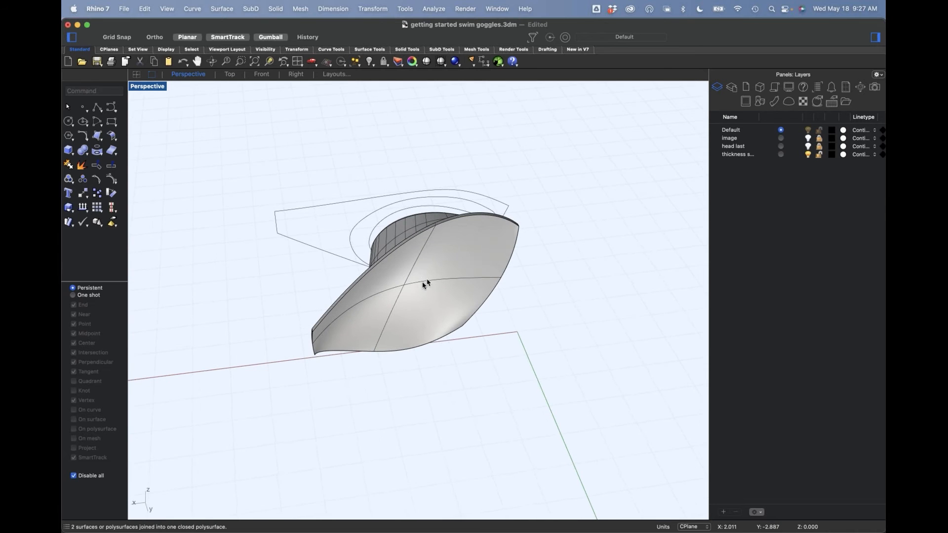
text(Shell)
key(Return)
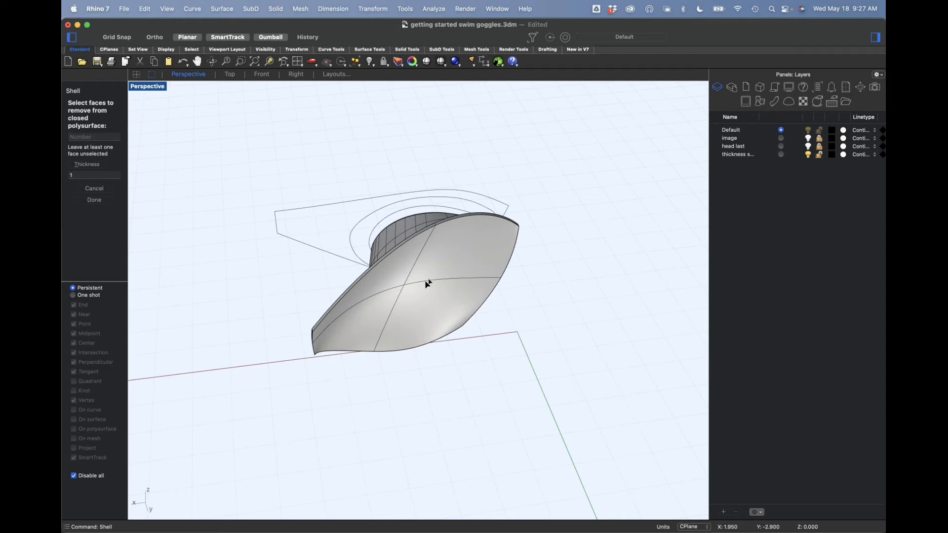
click(433, 297)
click(80, 189)
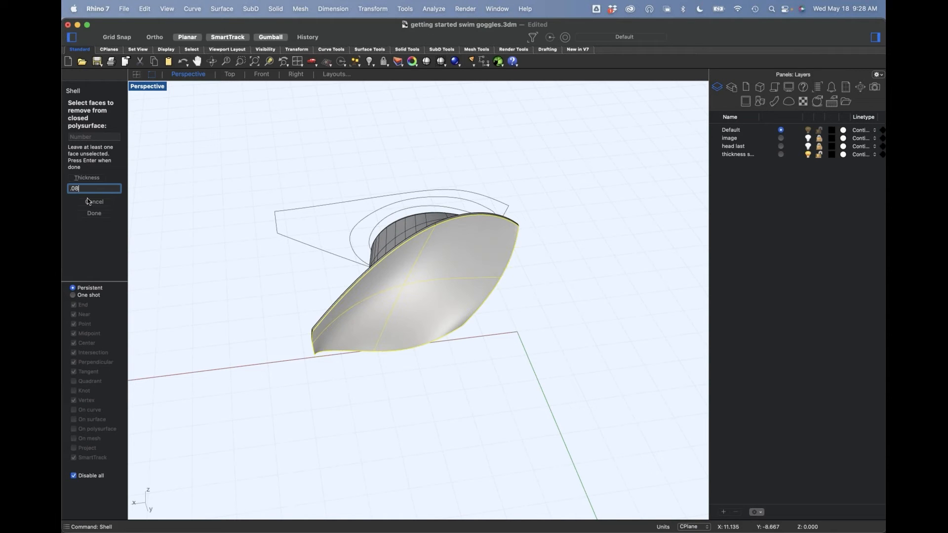
key(Return)
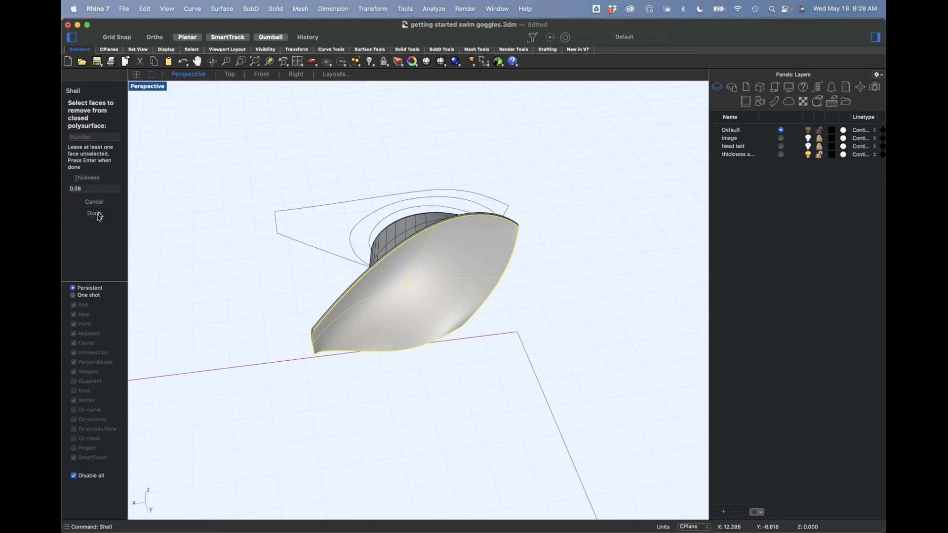
click(98, 214)
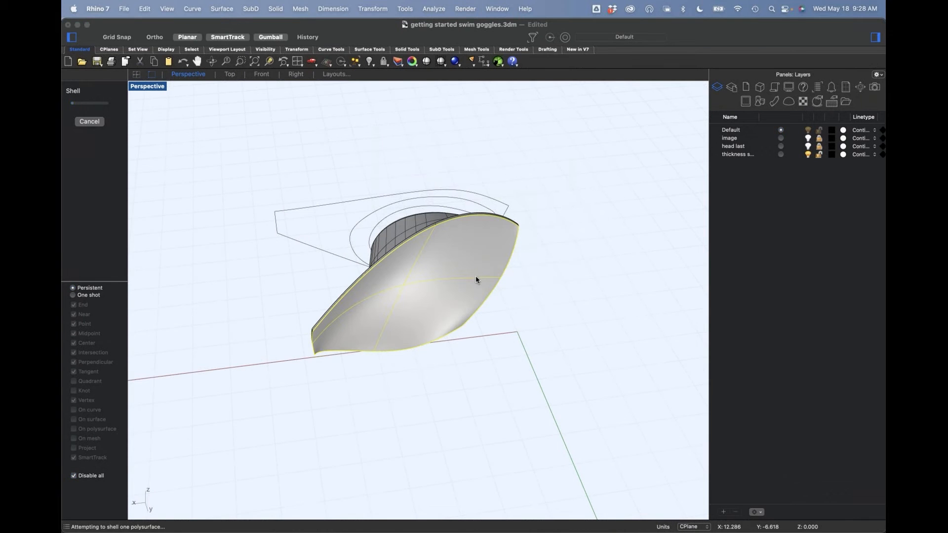
Step: Inspect the goggle body from the front and undo the shell
click(473, 206)
scroll(474, 306, up, 10)
right_drag(477, 295, 585, 359)
key(super+z)
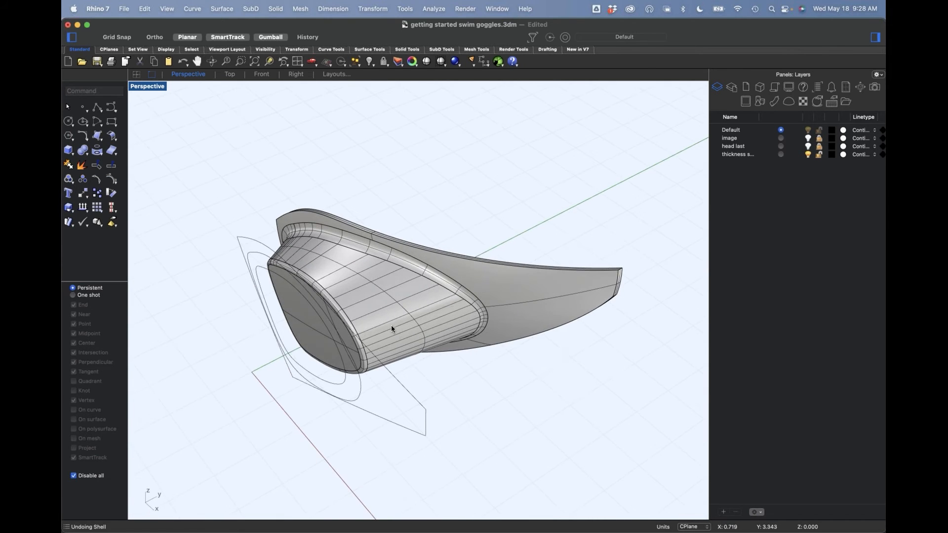
Step: Extract copies of the lens face, its edge blend and the side wall, and join them into one polysurface
scroll(392, 327, up, 5)
scroll(408, 302, down, 5)
shift+right_drag(412, 305, 466, 291)
scroll(435, 279, up, 3)
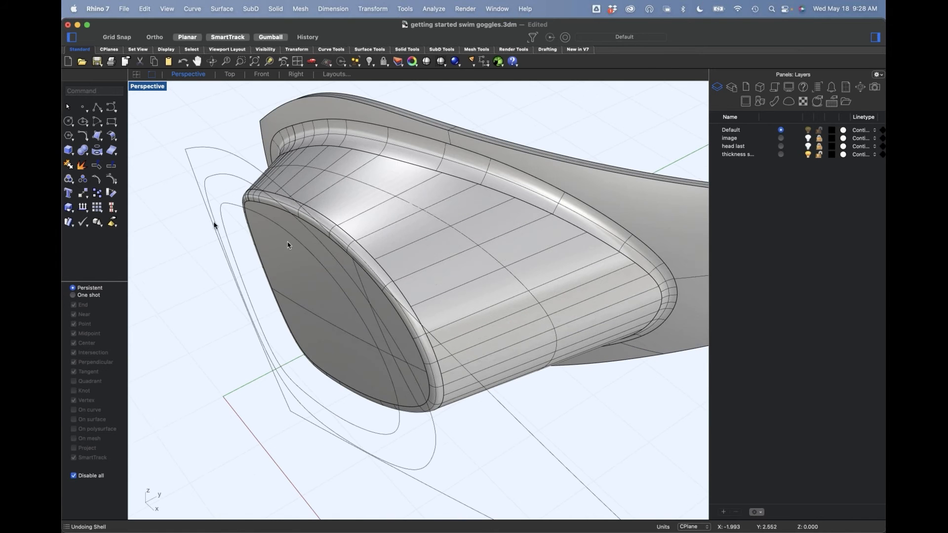
click(82, 165)
click(360, 307)
scroll(369, 271, up, 5)
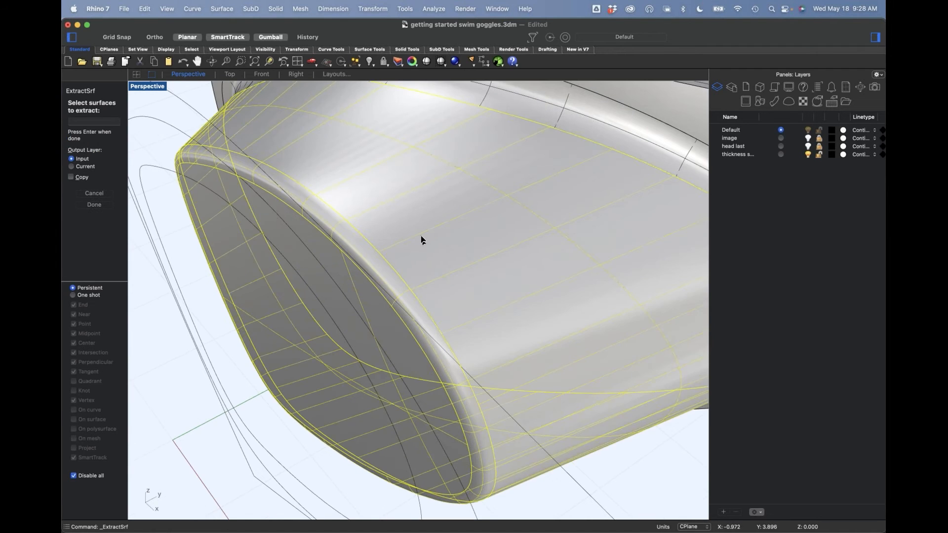
scroll(422, 245, down, 5)
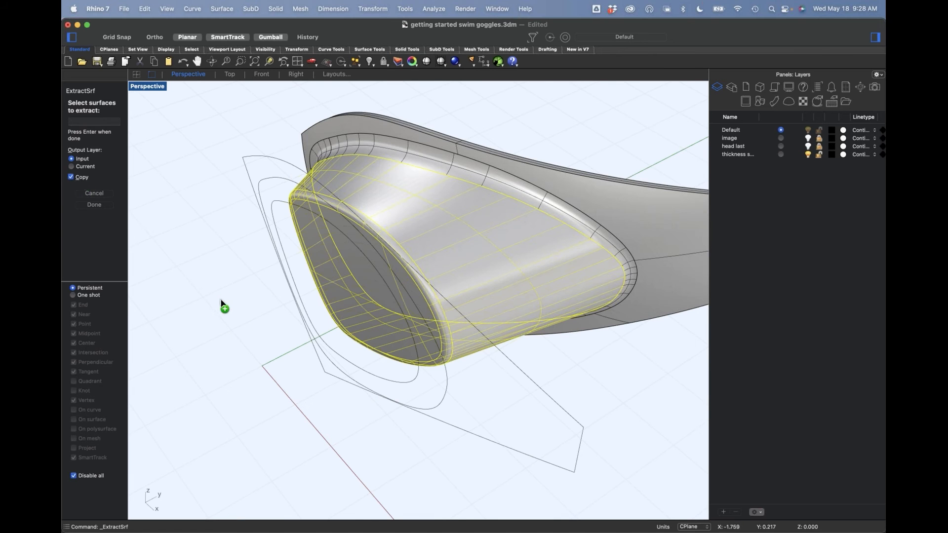
key(Return)
key(super+j)
Step: Scale the copied lens polysurface down slightly and move it back along Y so it protrudes behind the frame
right_drag(353, 330, 389, 299)
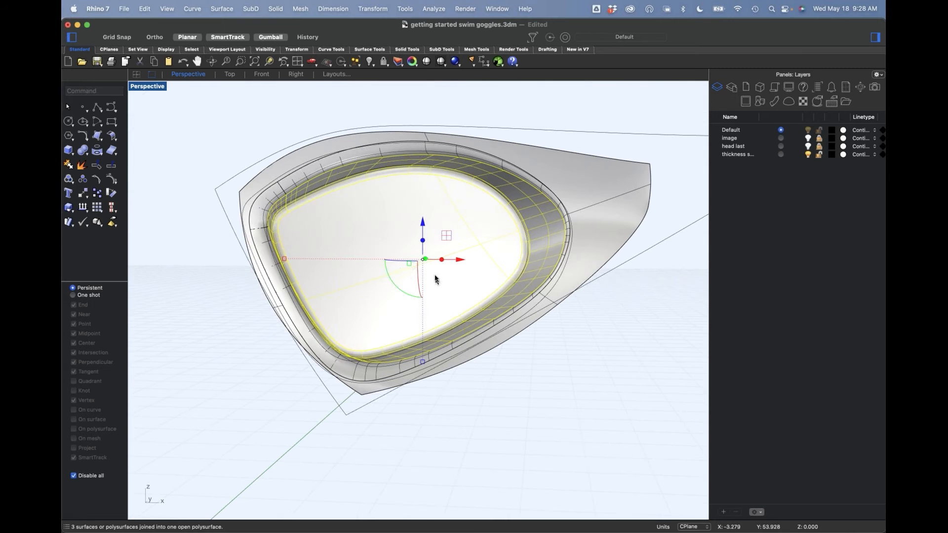
drag(284, 260, 294, 266)
right_drag(555, 301, 484, 321)
drag(480, 307, 527, 347)
click(561, 294)
Step: Try extracting the side wall from the scaled lens polysurface with Copy off, and undo the extraction
middle_click(582, 303)
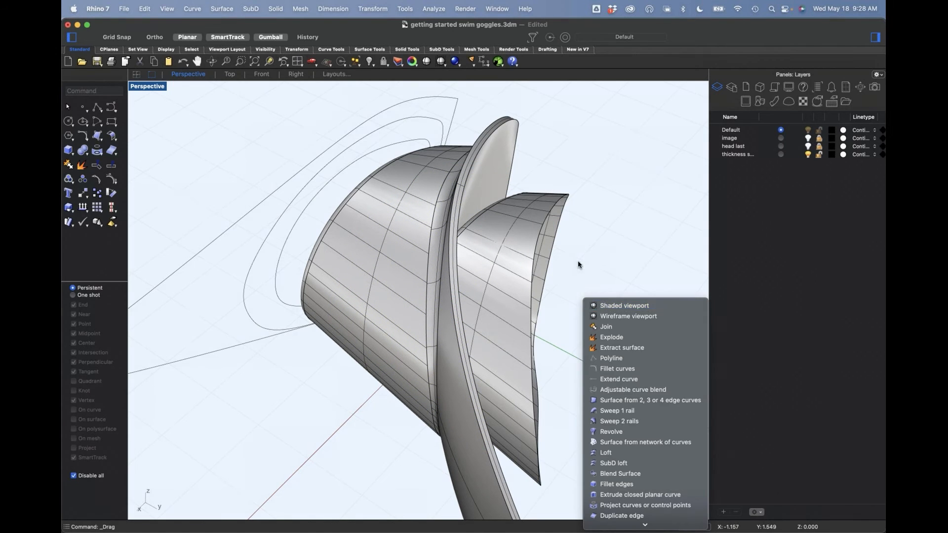
click(515, 271)
click(83, 167)
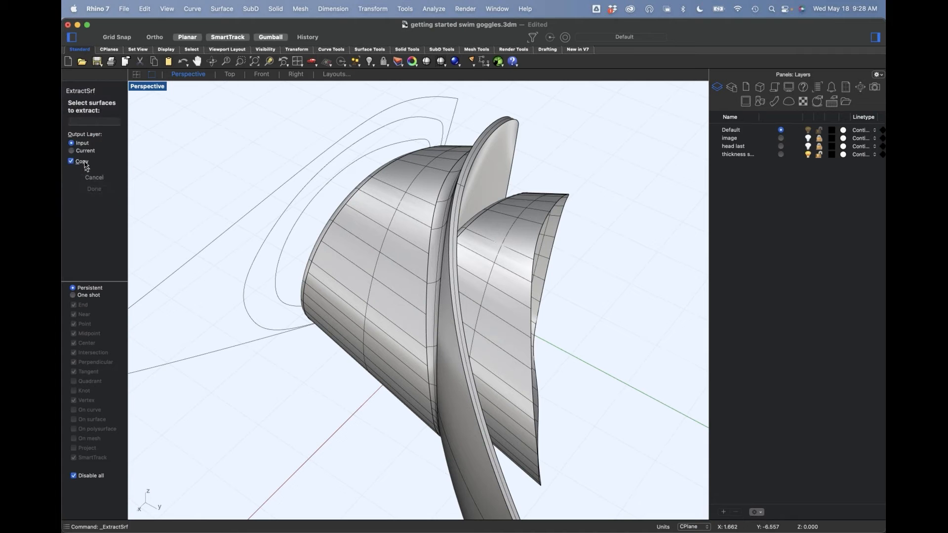
click(486, 329)
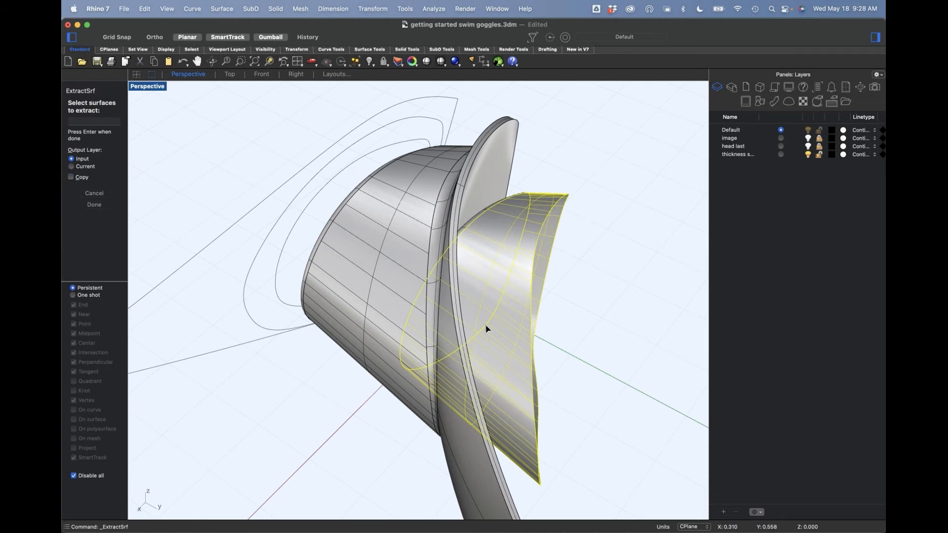
key(Return)
click(600, 305)
click(511, 311)
click(597, 312)
right_drag(553, 254, 547, 268)
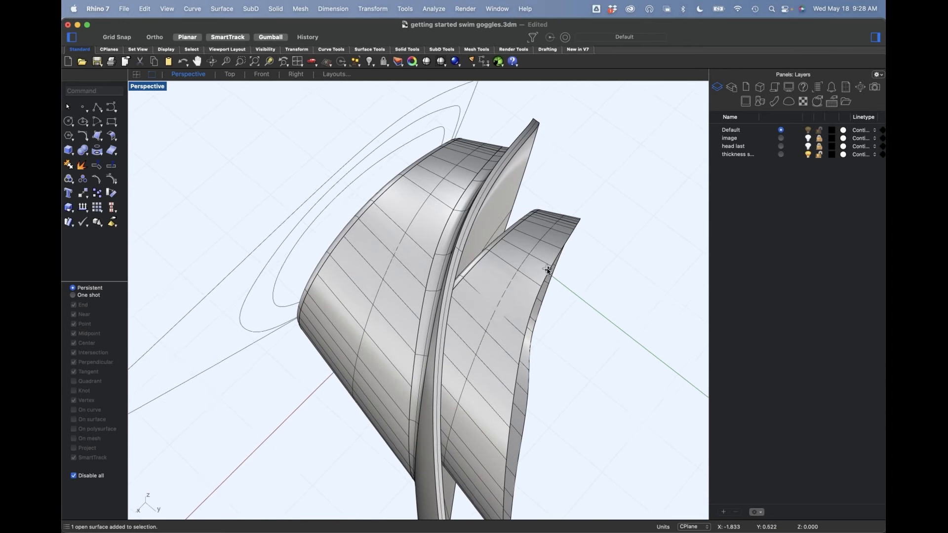
key(super+z)
Step: Select the scaled inner lens polysurface and adjust its position inside the goggle body
click(508, 267)
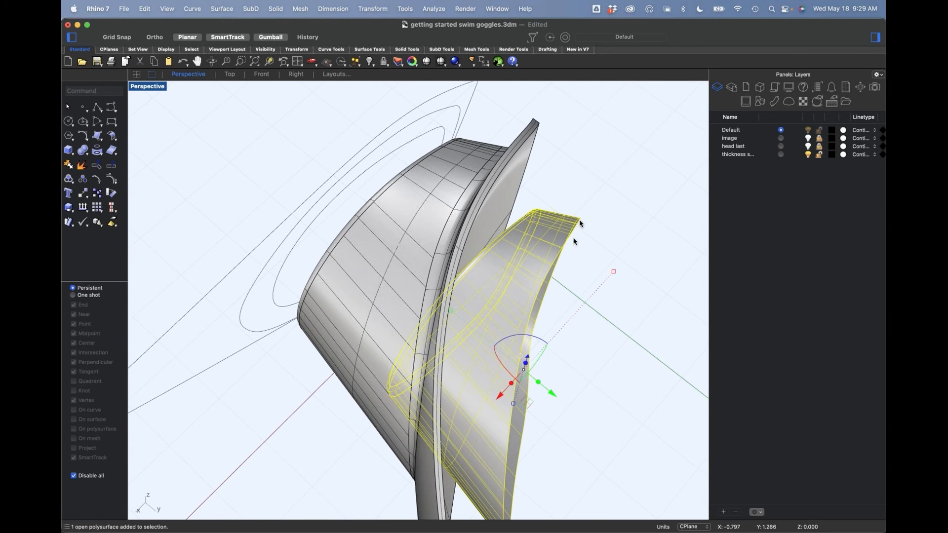
click(607, 309)
right_drag(608, 309, 408, 424)
click(407, 425)
drag(375, 434, 443, 357)
right_drag(487, 256, 499, 279)
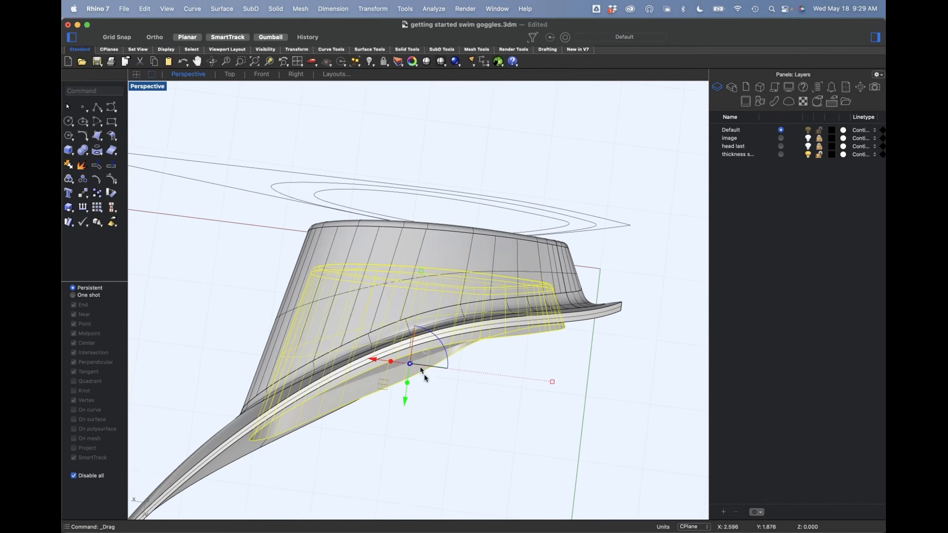
drag(402, 392, 439, 338)
click(497, 393)
Step: Hide the solid goggle body to isolate the inner lens polysurface
right_drag(493, 423, 499, 401)
click(465, 371)
key(super+h)
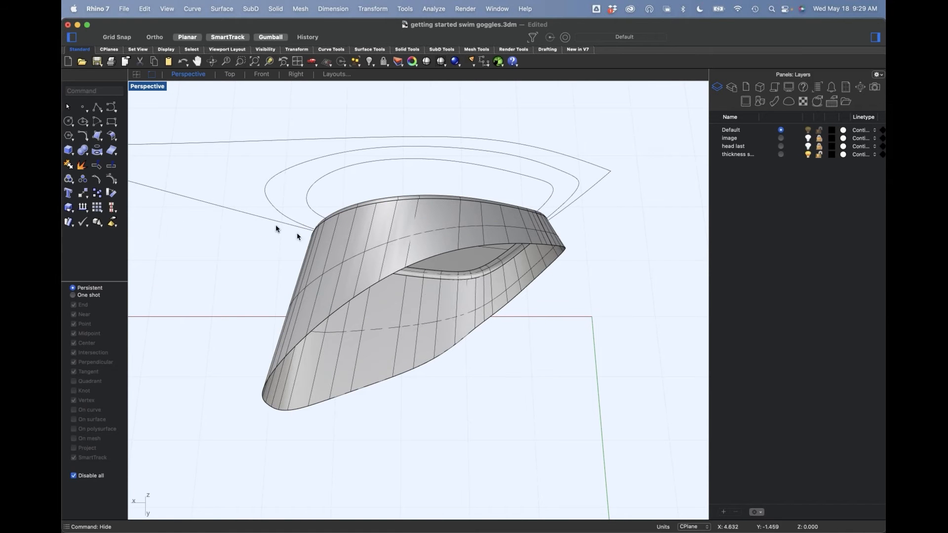
Step: Extract the side wall surface from the isolated inner lens polysurface with Copy off
click(77, 167)
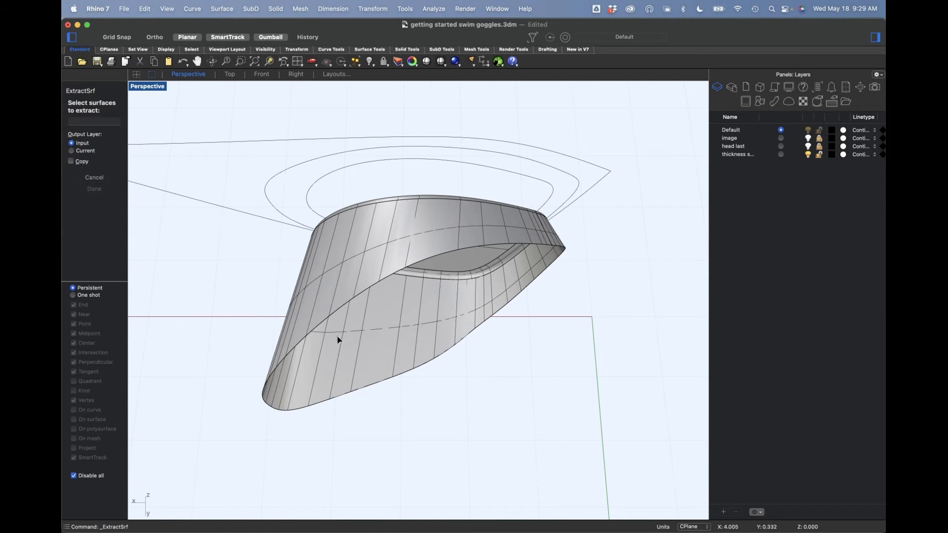
click(341, 311)
key(Return)
key(Escape)
right_drag(448, 391, 451, 356)
click(451, 355)
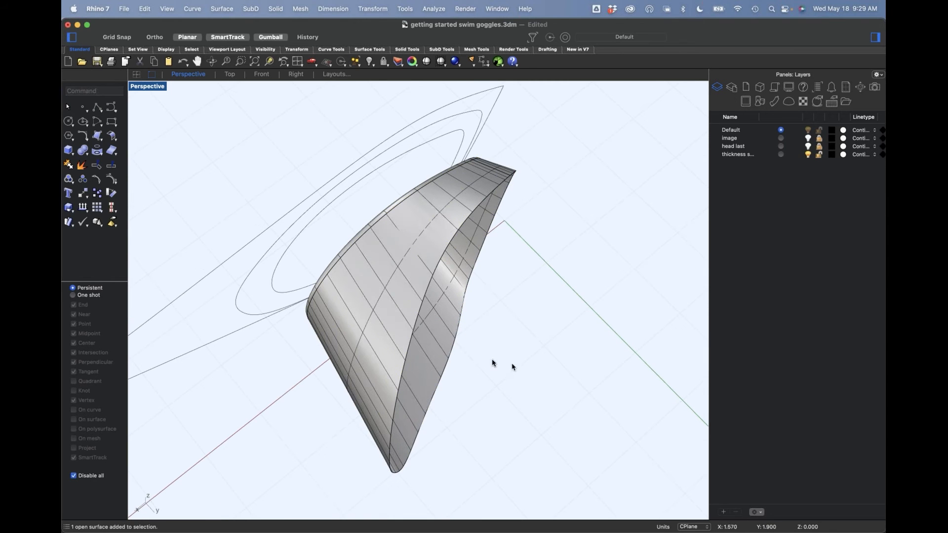
Step: Untrim the open edge of the extracted side wall surface with Keep Trim and All Similar off
click(99, 175)
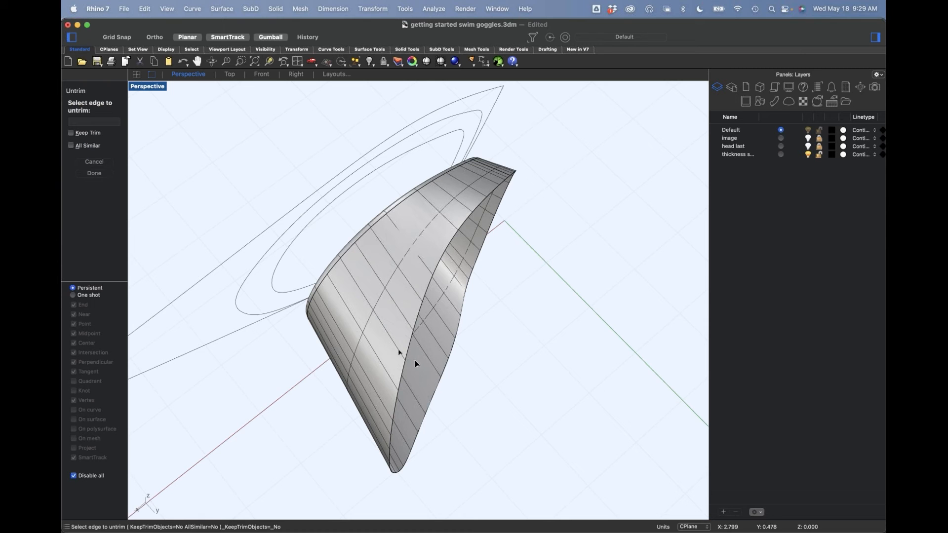
click(445, 375)
right_drag(469, 330, 349, 275)
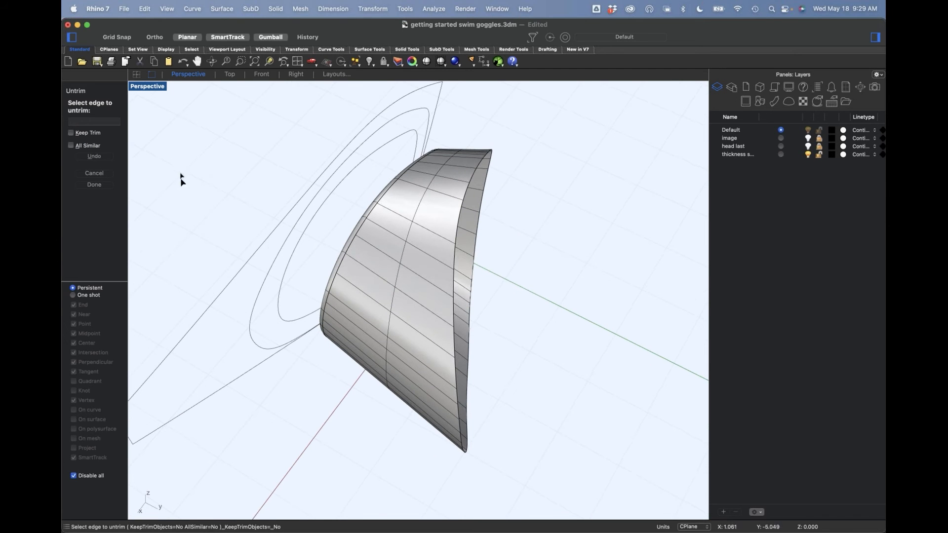
key(Return)
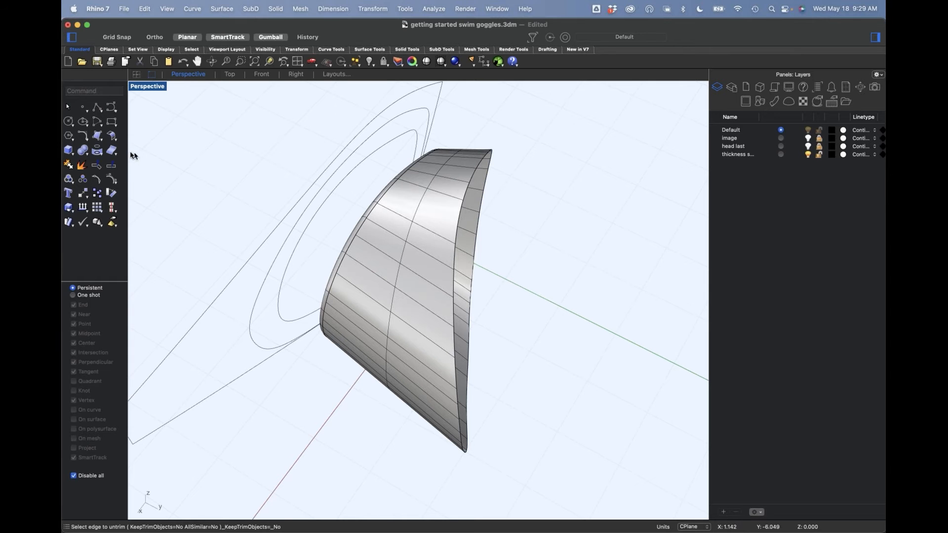
Step: Extend the open edge of the side wall surface slightly, using the Smooth type with Merge on
click(113, 138)
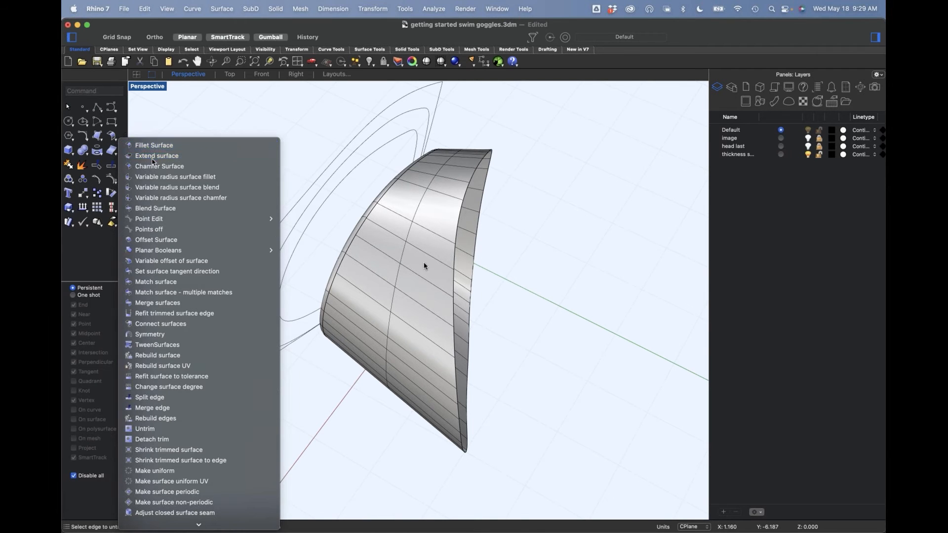
click(142, 156)
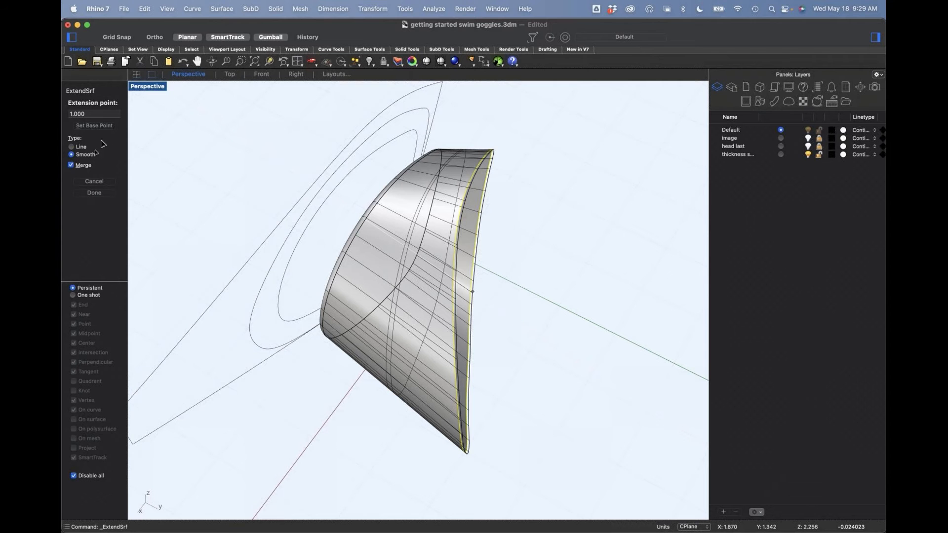
click(102, 117)
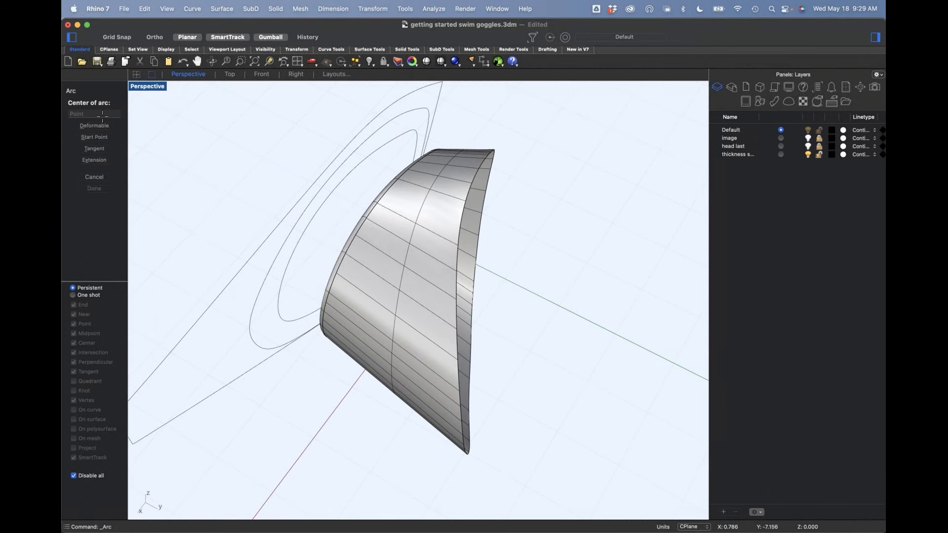
key(Escape)
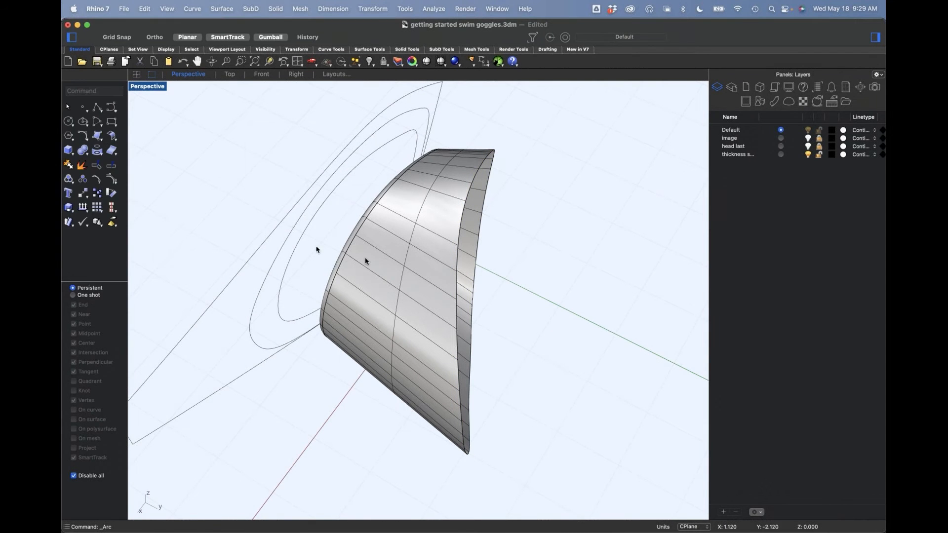
Step: Start another ExtendSrf operation for the side wall surface with the Smooth type and Merge on
text(exte)
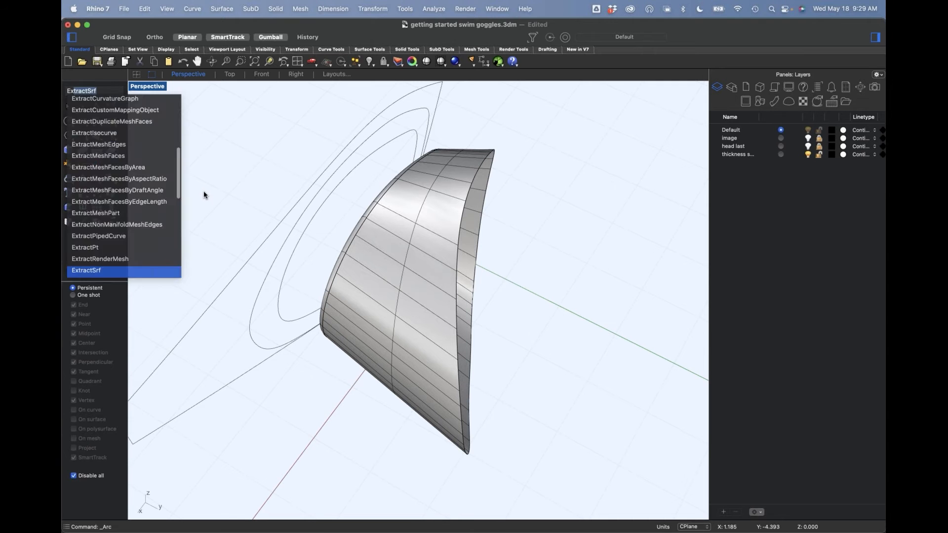
key(Return)
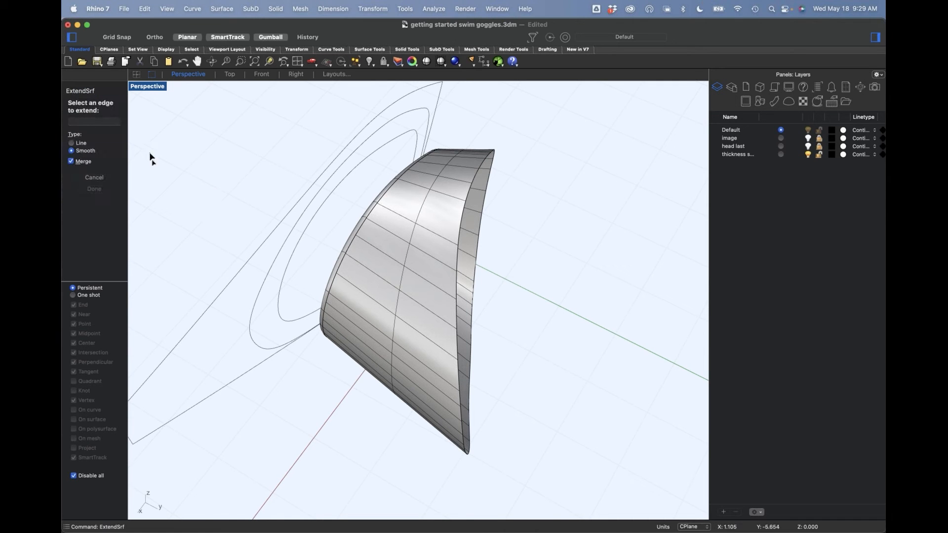
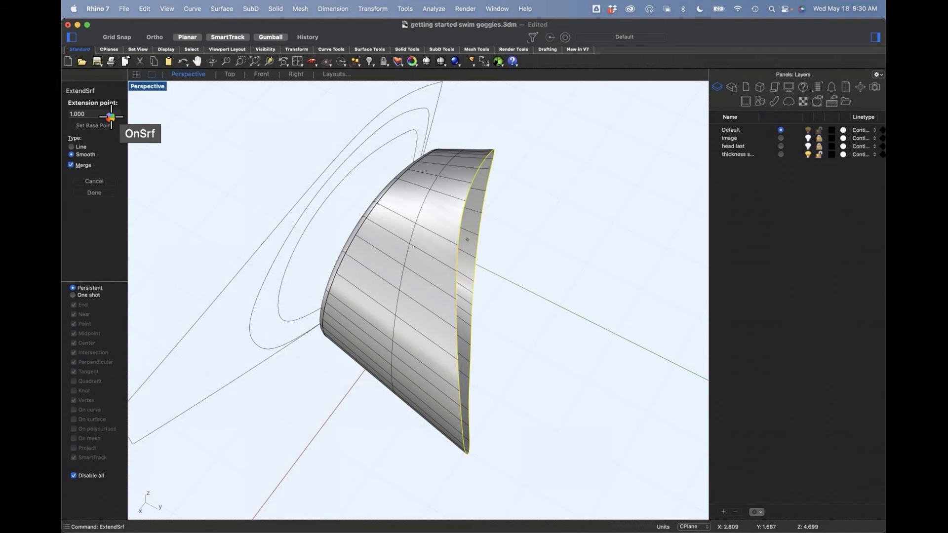
Step: Try to extend the open edge of the side wall surface by a value of 5, Smooth type with Merge on
click(95, 115)
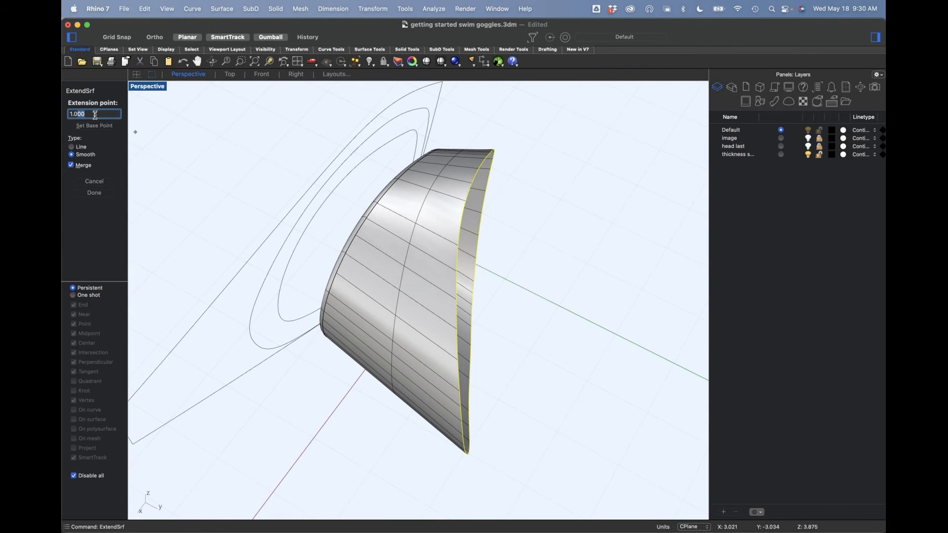
drag(83, 116, 68, 120)
double_click(88, 114)
text(5)
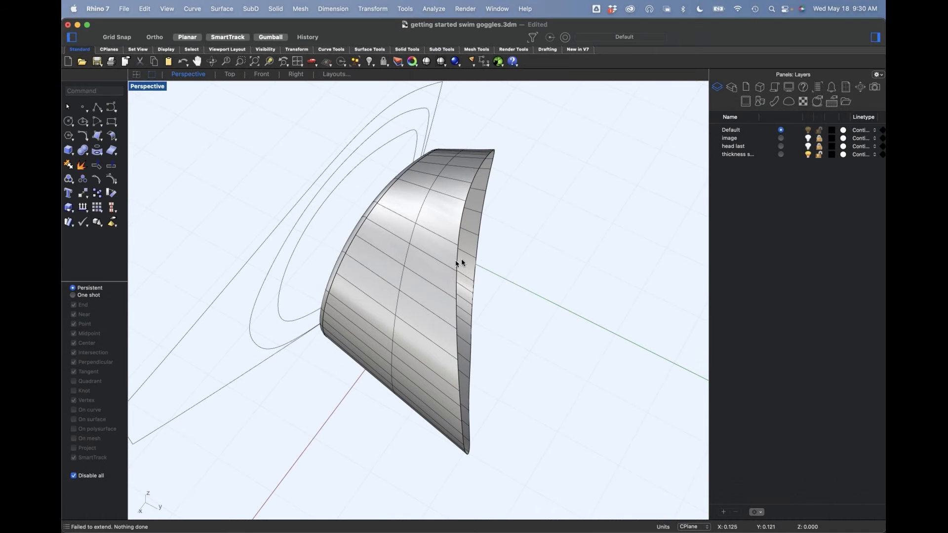
mouse_move(512, 280)
right_down()
mouse_move(532, 276)
mouse_move(524, 288)
right_up()
drag(545, 197, 541, 225)
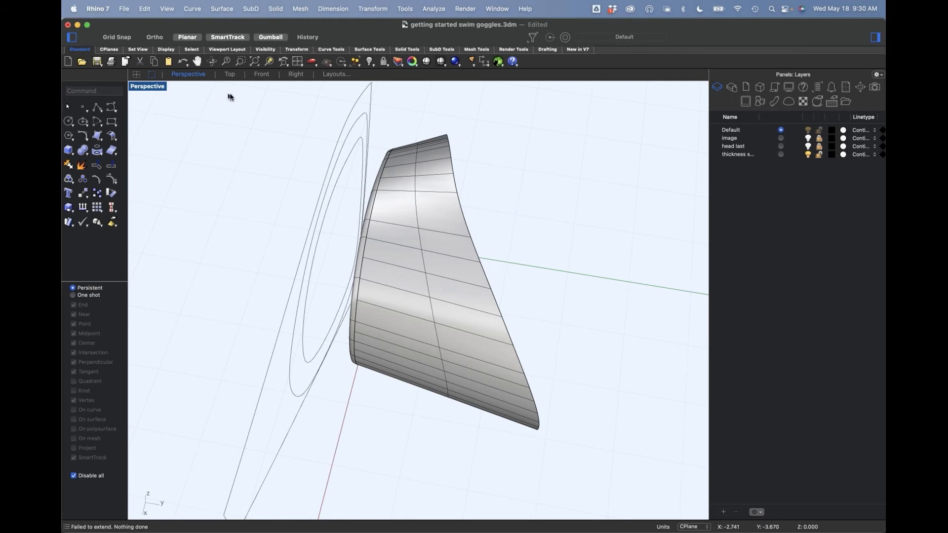
Step: Save the goggles file and show the hidden closed goggle body
click(124, 9)
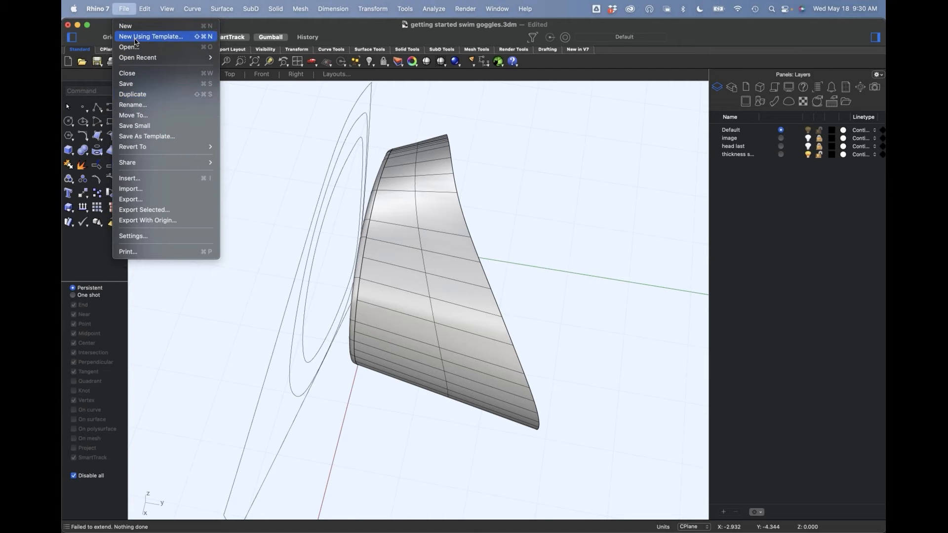
click(141, 85)
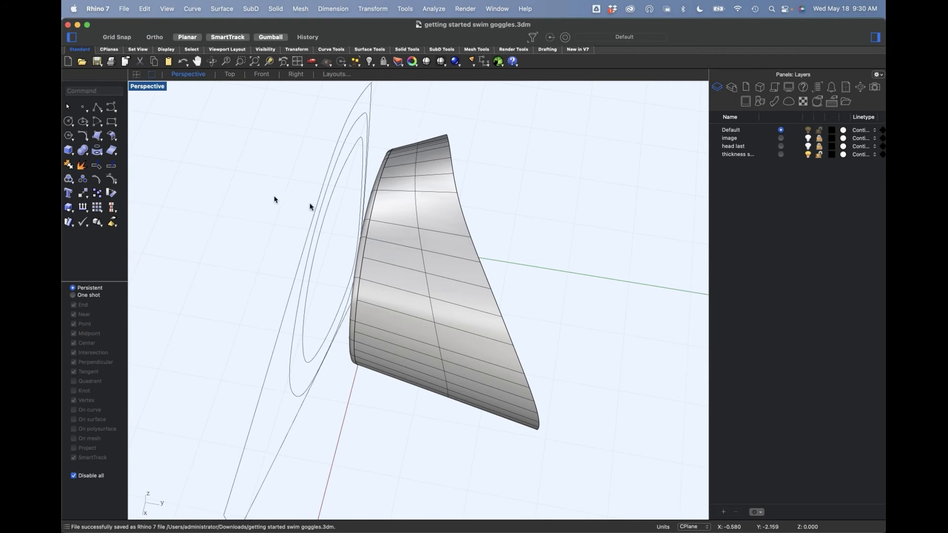
right_drag(567, 273, 476, 274)
key(Return)
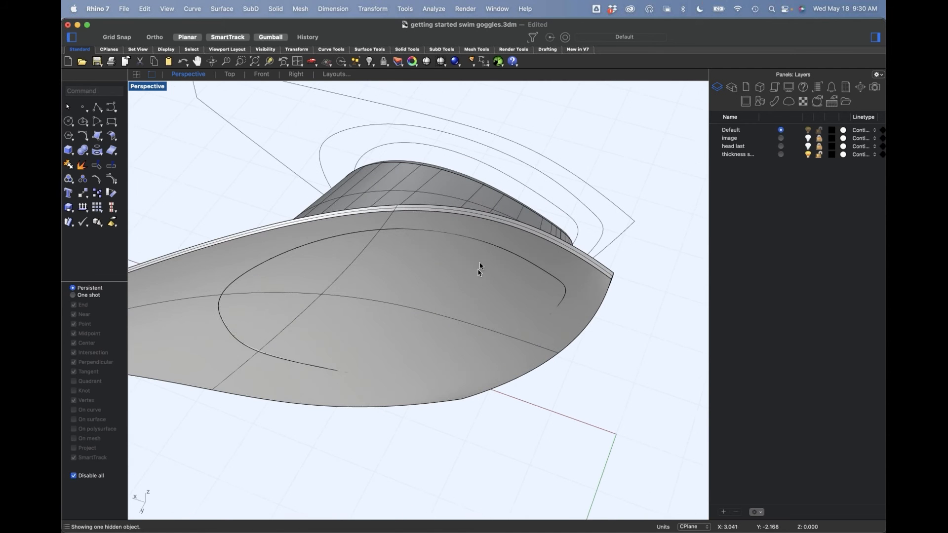
Step: Move the extended side wall surface slightly along the green axis so it protrudes through the back face of the goggle body
click(293, 260)
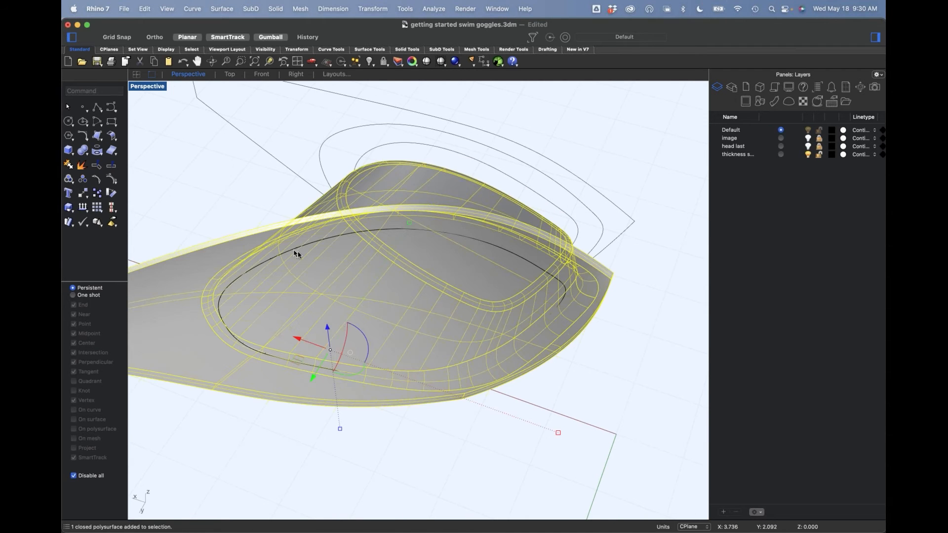
click(489, 114)
click(533, 273)
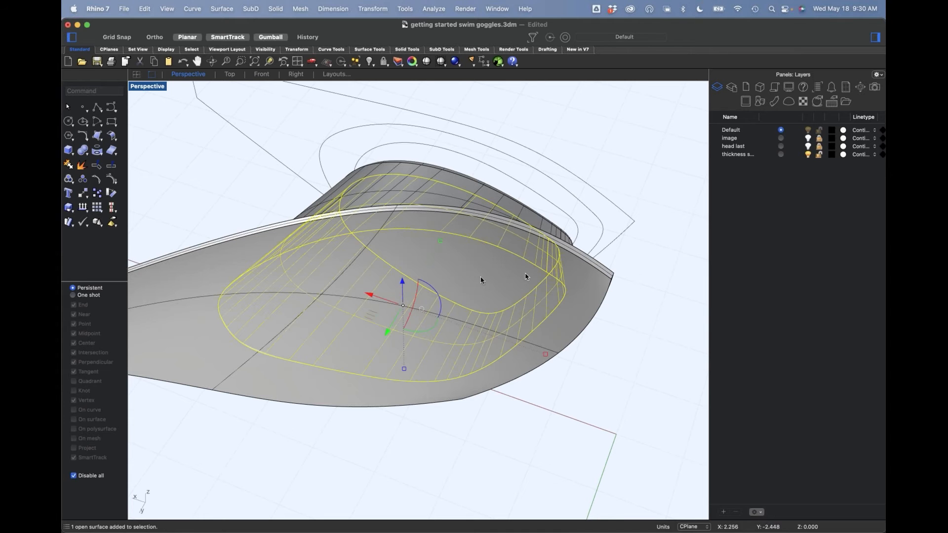
drag(388, 335, 409, 318)
click(567, 440)
Step: Subtract the side wall surface from the closed goggle body using Boolean Difference with Delete Input off
click(87, 154)
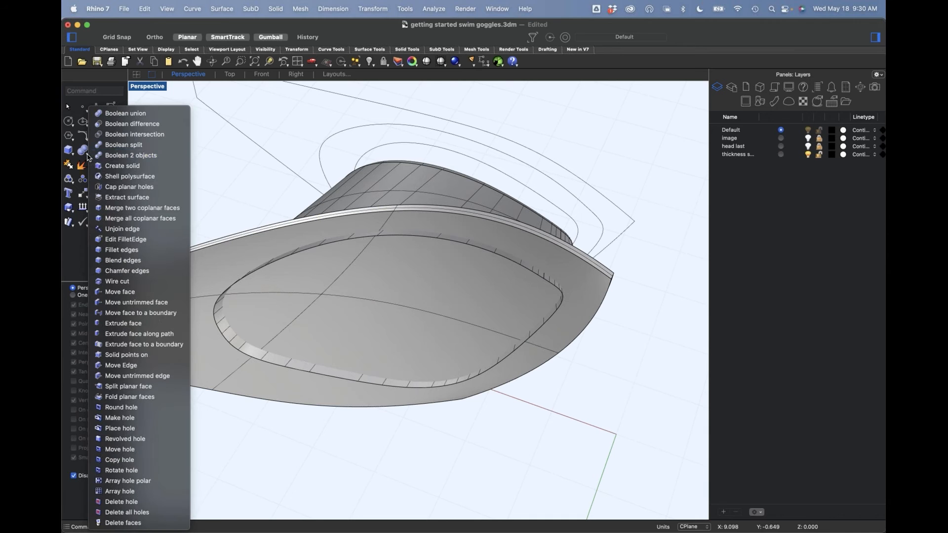
click(131, 124)
click(384, 194)
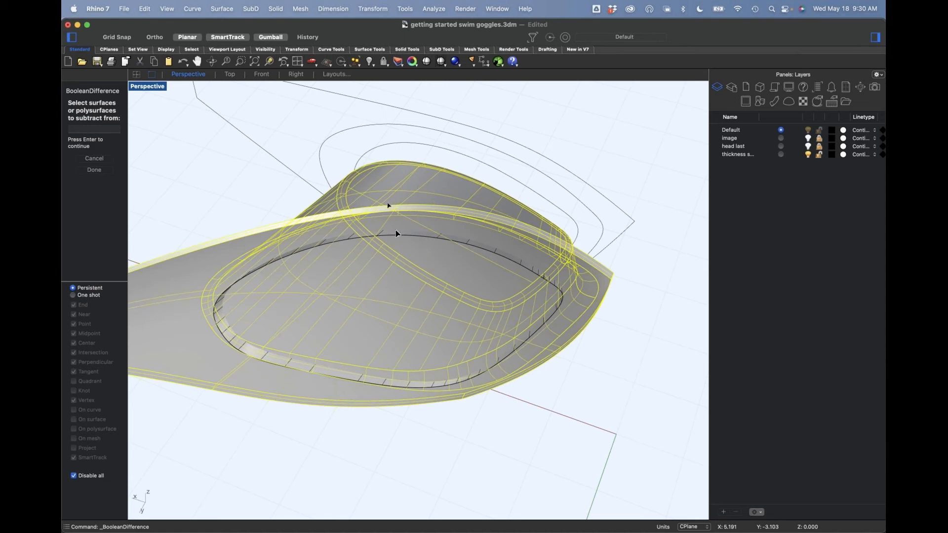
click(401, 237)
key(Return)
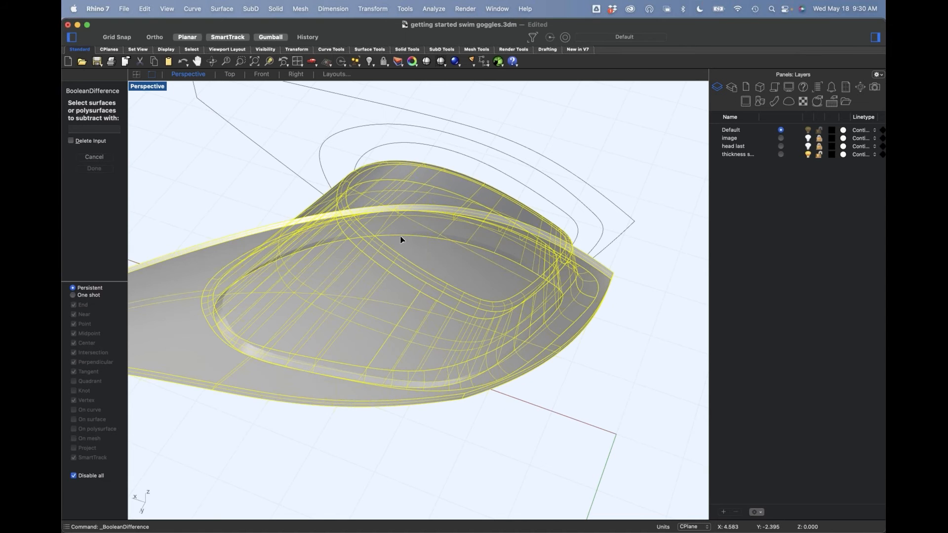
click(401, 237)
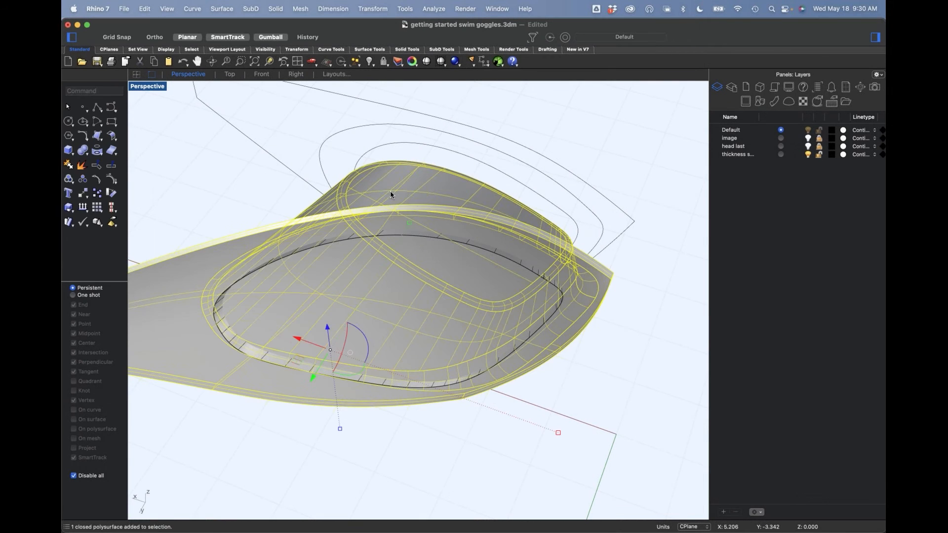
click(411, 235)
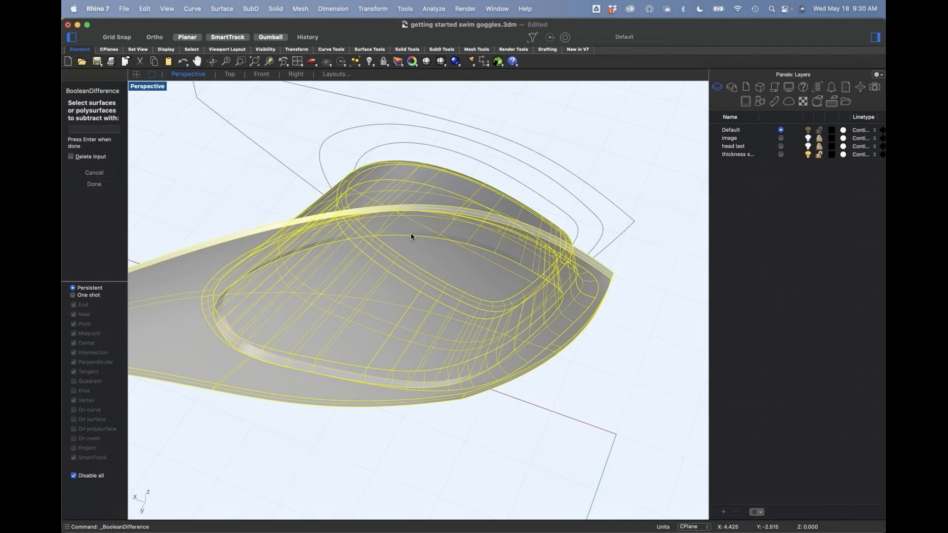
key(Return)
Step: Delete the leftover side wall surface from inside the hollowed goggle body
right_drag(412, 360, 525, 396)
click(574, 398)
click(448, 388)
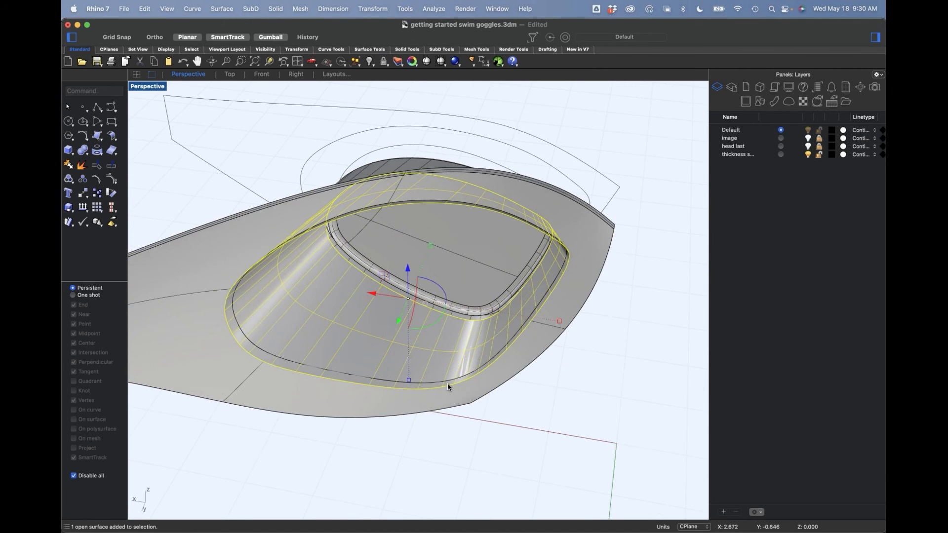
key(Delete)
mouse_move(445, 379)
right_down()
mouse_move(406, 390)
mouse_move(403, 335)
mouse_move(446, 367)
mouse_move(514, 381)
mouse_move(535, 353)
mouse_move(461, 332)
mouse_move(437, 374)
right_up()
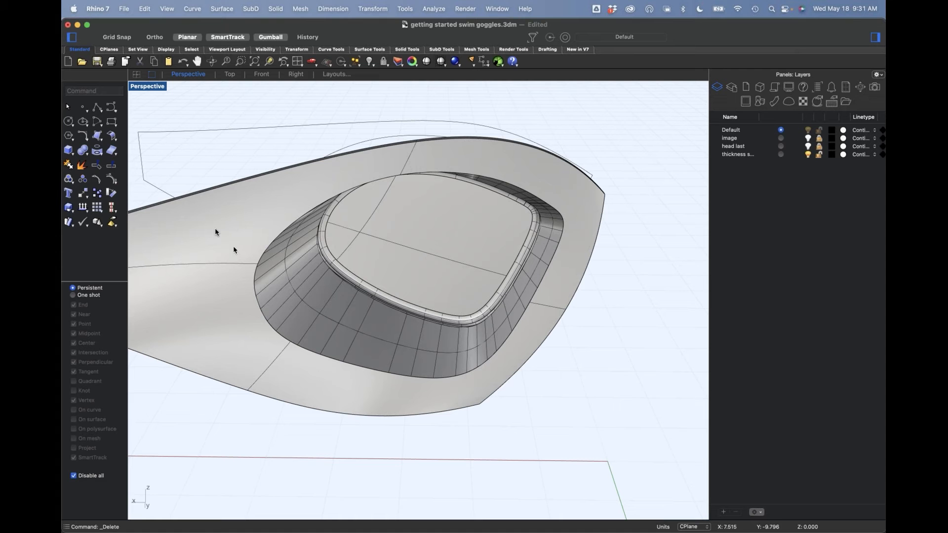
Step: Start a BlendEdge on the back rim of the goggle opening with a radius of 0.25 and preview its result
click(89, 157)
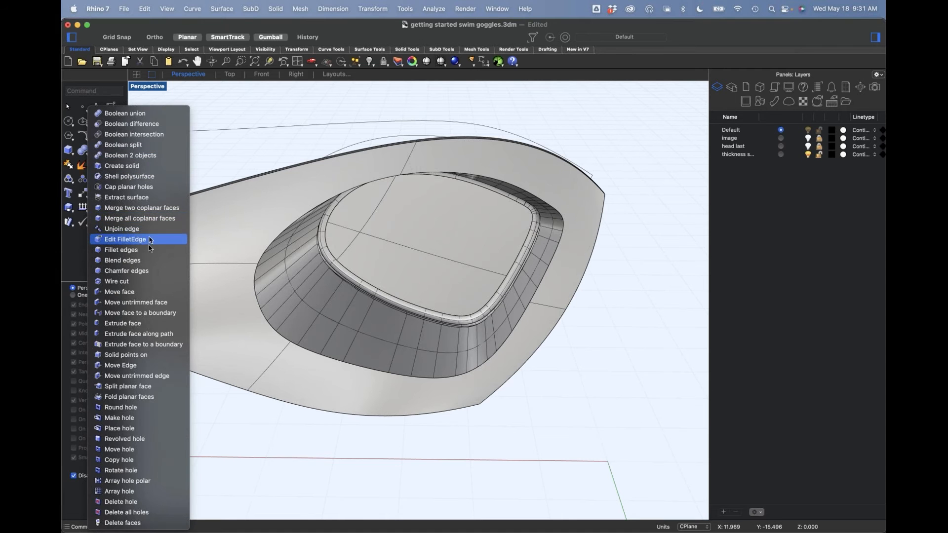
click(151, 261)
click(278, 338)
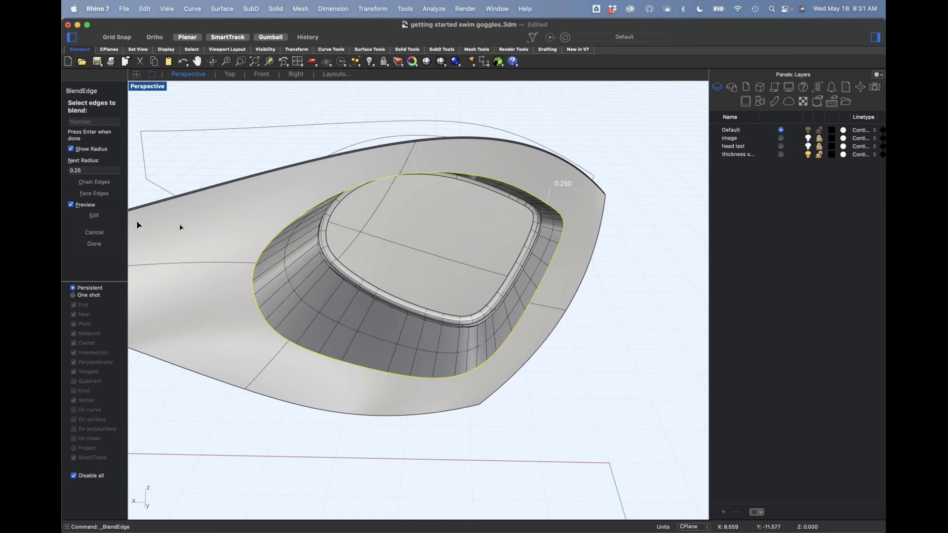
right_drag(228, 150, 584, 167)
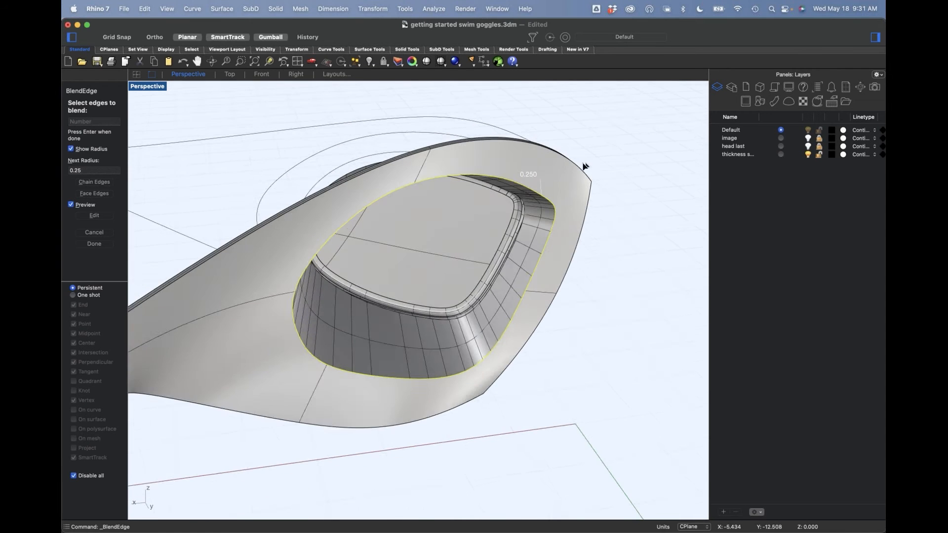
scroll(584, 167, up, 5)
key(Return)
right_drag(606, 250, 400, 239)
scroll(609, 226, down, 4)
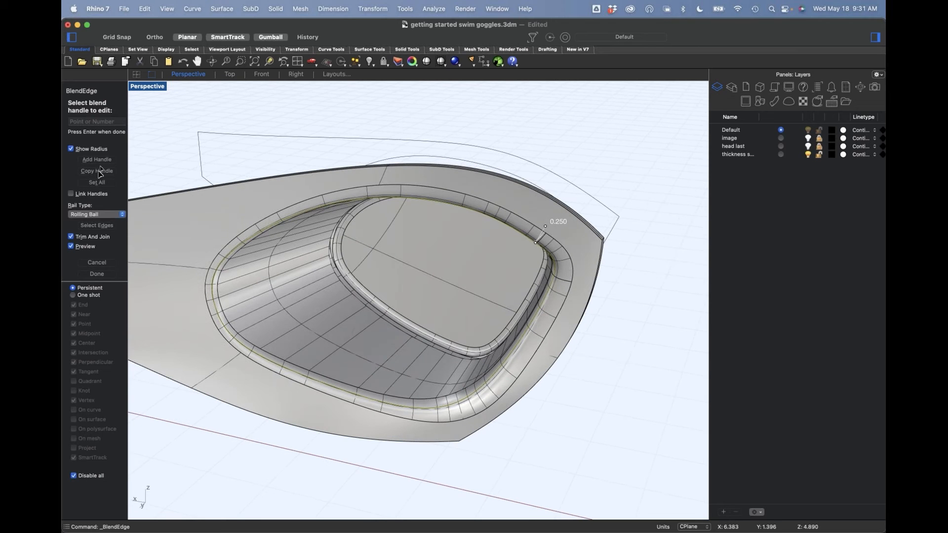
Step: Try a radius of 0.3 for all blend handles on the rim edge
click(97, 183)
click(94, 123)
drag(68, 123, 91, 123)
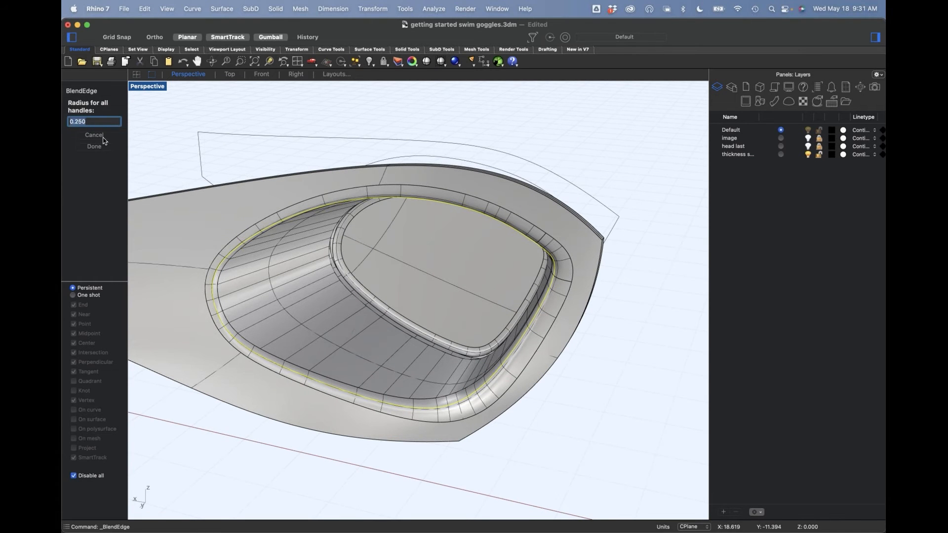
text(.3)
key(Return)
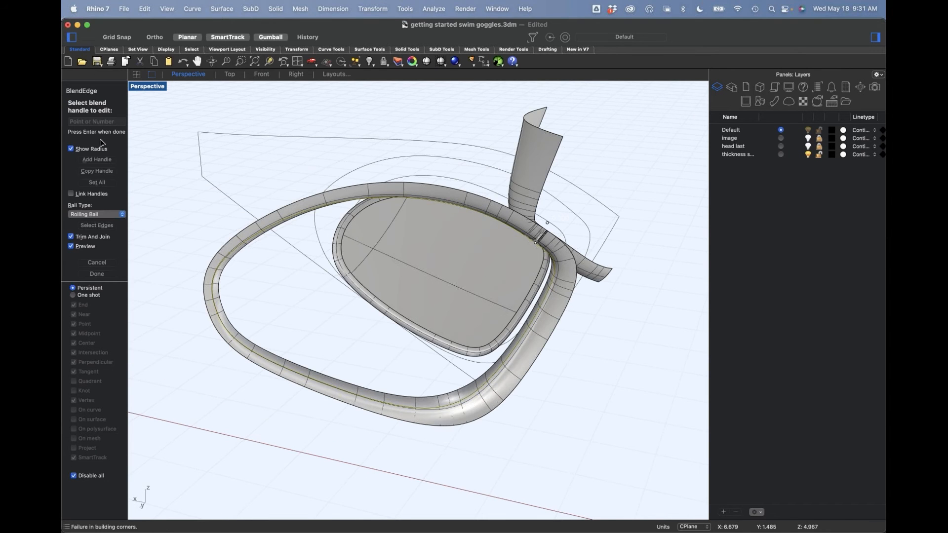
Step: Set all blend handles to a radius of 0.275 and complete the rim edge blend
click(96, 183)
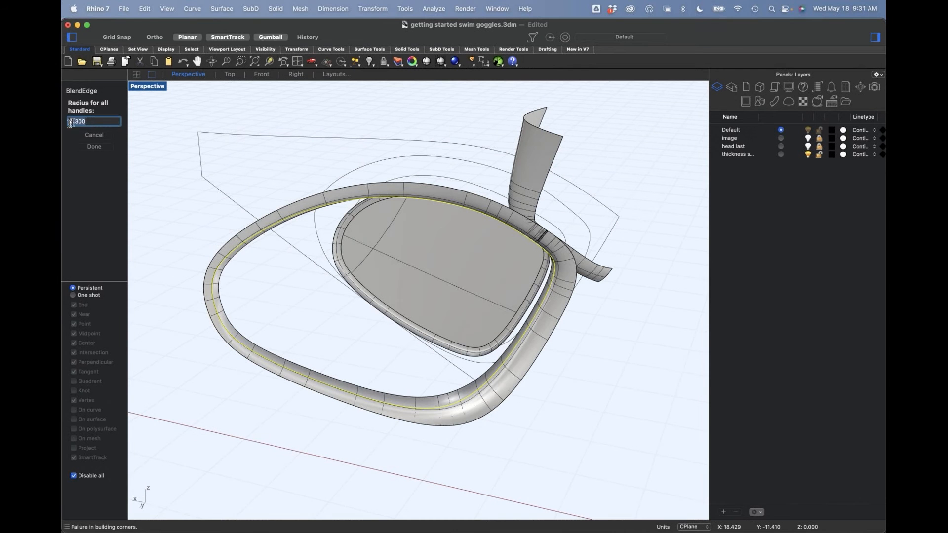
text(0.275)
key(Return)
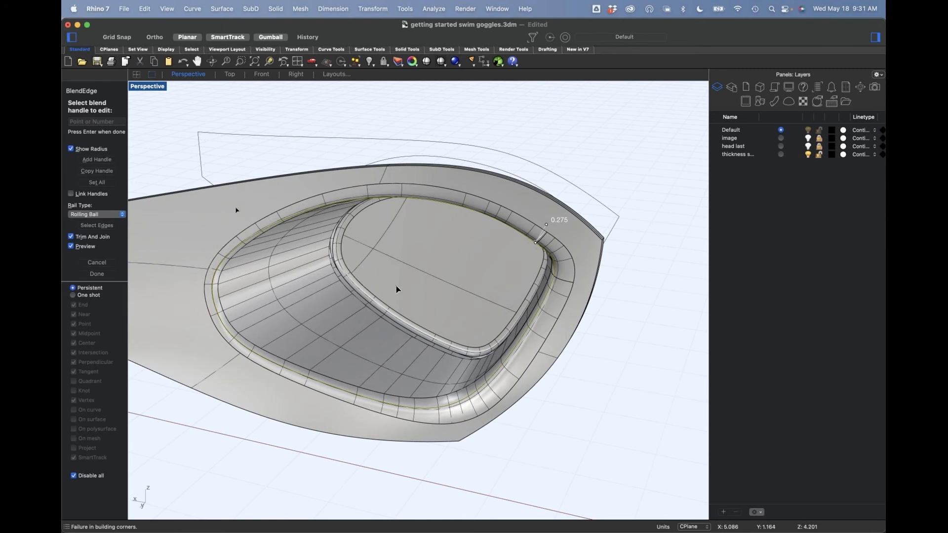
right_drag(570, 422, 585, 400)
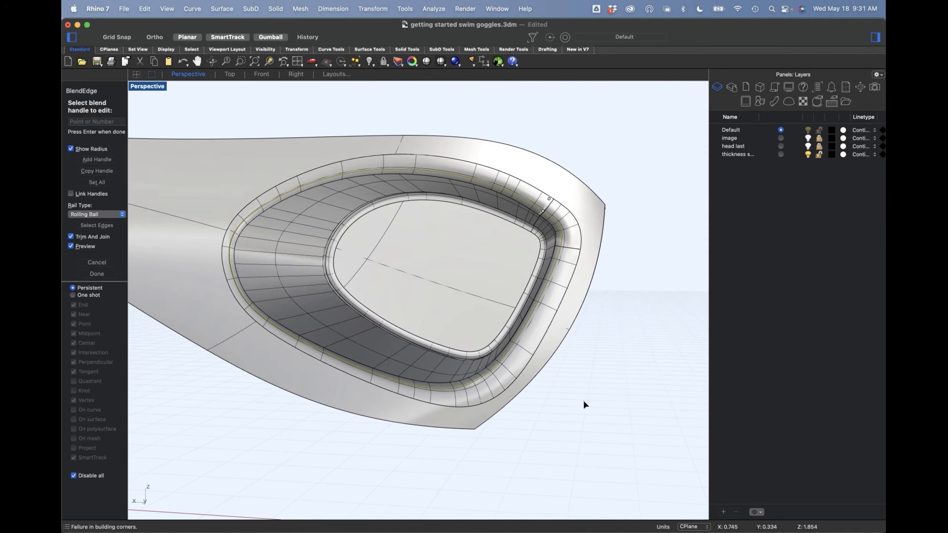
right_click(584, 401)
Step: Make head last the current layer to display the head model with the goggle body
right_drag(605, 368, 463, 375)
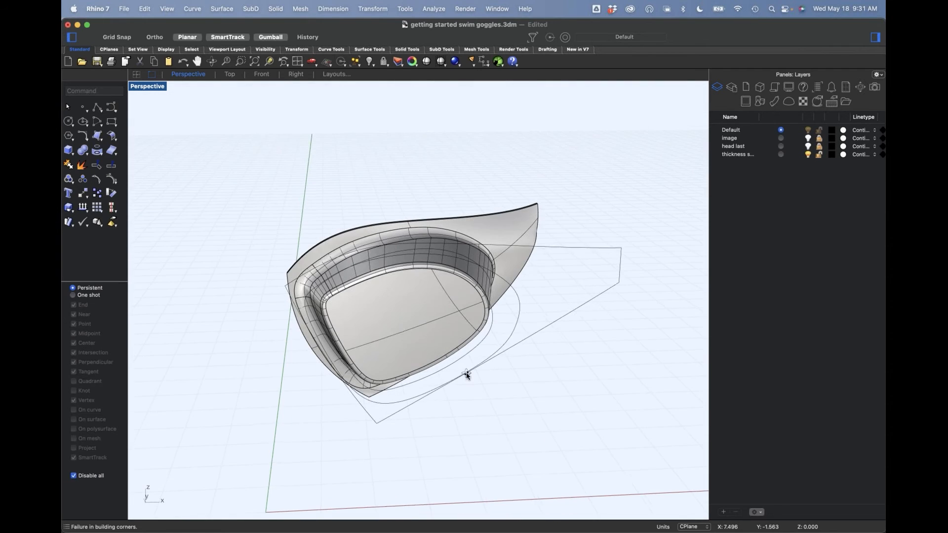
right_drag(442, 340, 641, 258)
key(Return)
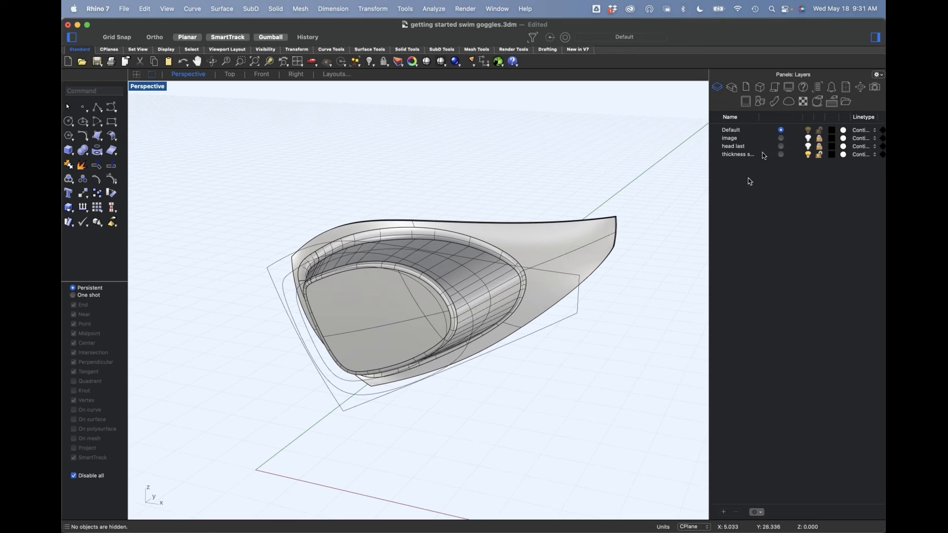
click(781, 146)
scroll(507, 315, down, 4)
Step: Mirror a copy of the goggle body to the other eye across the head's centre plane, starting the mirror plane at 0
right_drag(508, 315, 538, 289)
click(539, 286)
text(mi)
key(Return)
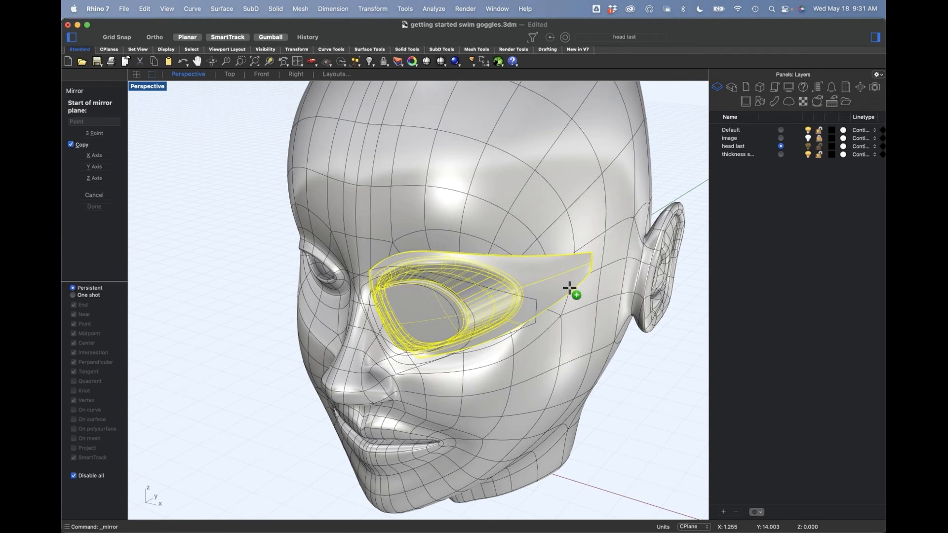
text(o)
key(BackSpace)
text(0)
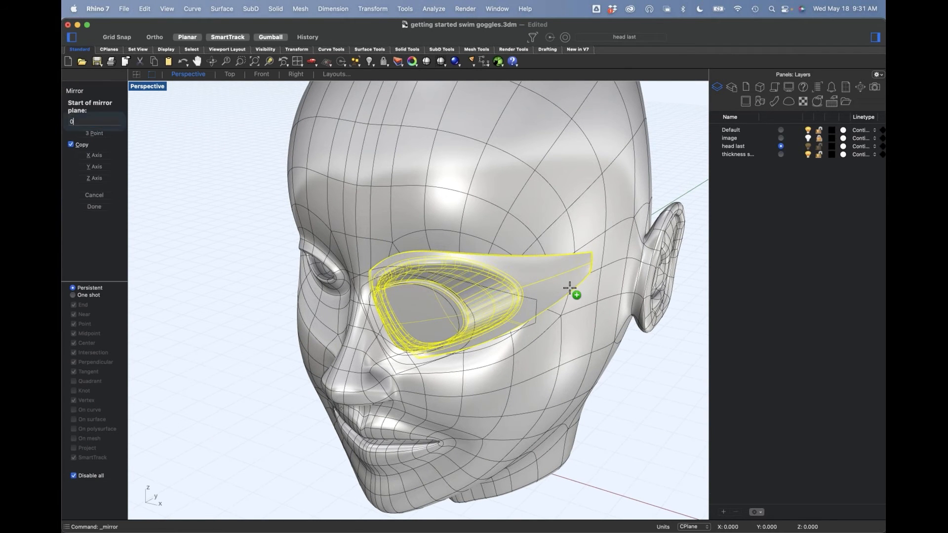
key(Return)
key(shift)
shift+click(589, 260)
Step: Delete the mirrored goggle copy over the other eye
right_drag(638, 381, 541, 324)
scroll(534, 317, up, 8)
scroll(529, 301, down, 6)
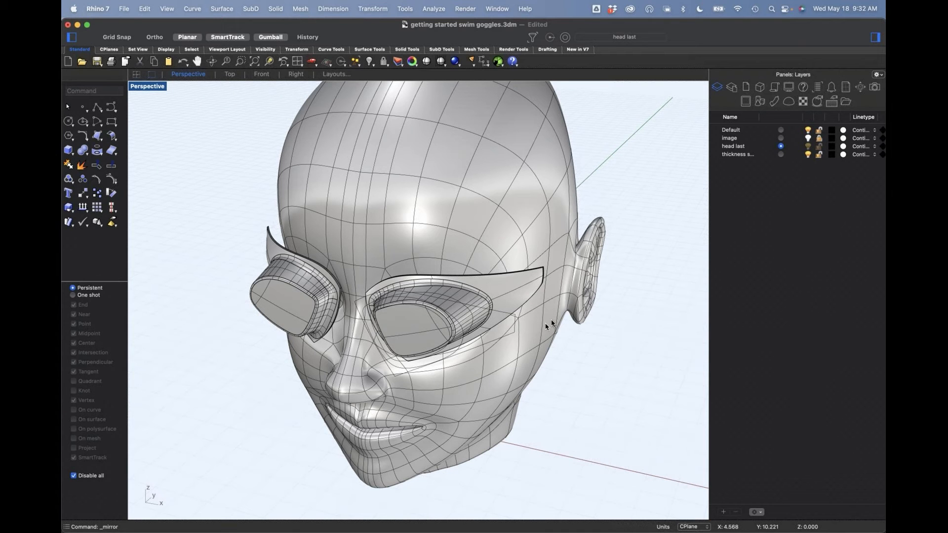
right_drag(503, 344, 478, 305)
click(309, 346)
key(Delete)
Step: Switch the viewport to the Front view and turn on the image layer
scroll(478, 305, up, 8)
text(f)
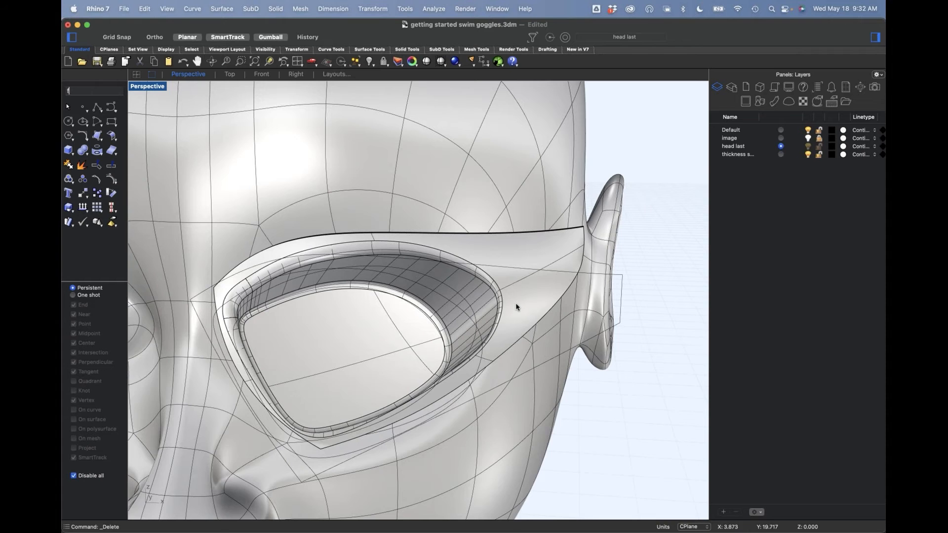
key(Return)
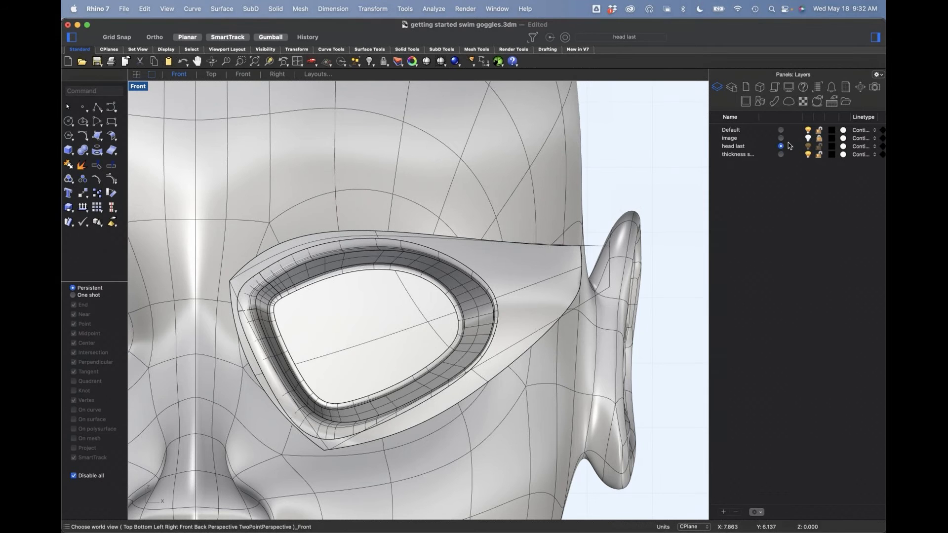
click(808, 139)
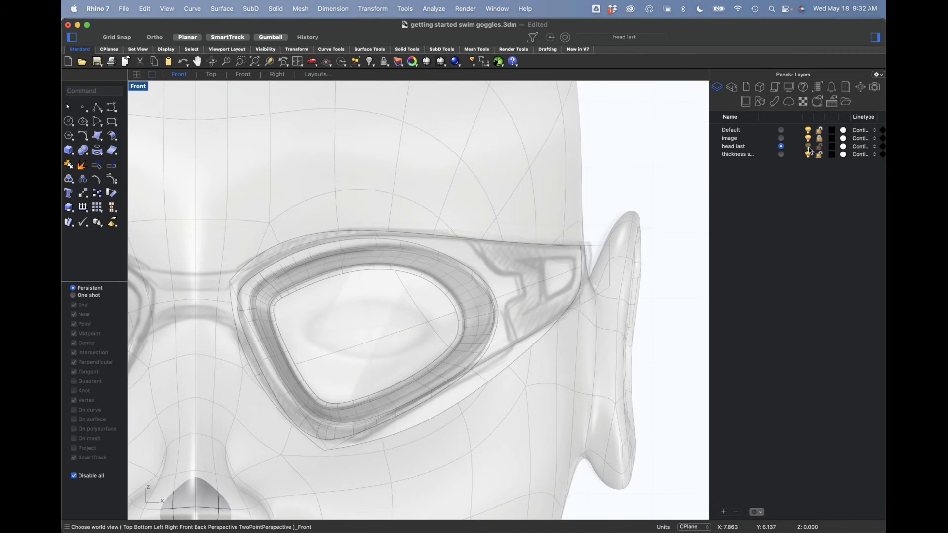
Step: Make Default the current layer and hide the head last layer to expose the goggle sketch
click(781, 130)
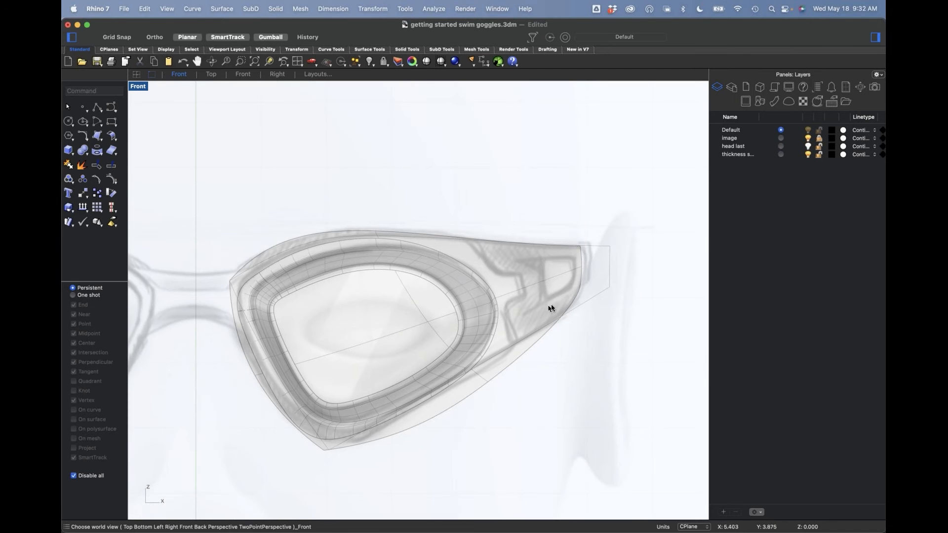
scroll(562, 291, up, 10)
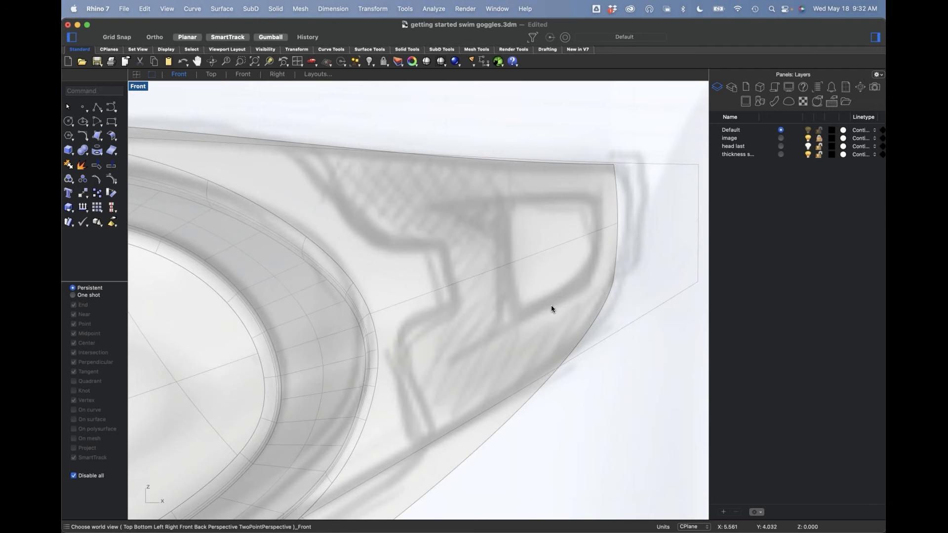
scroll(533, 298, down, 5)
right_drag(538, 297, 567, 261)
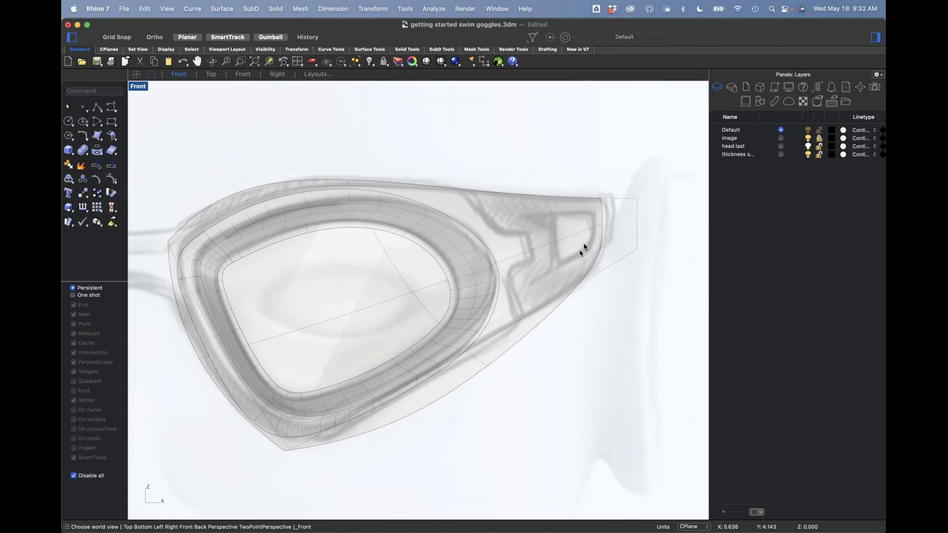
Step: Trace a degree 3 open control-point curve around the strap end's outer slot, following its rounded outer corners over the sketch
scroll(578, 256, up, 4)
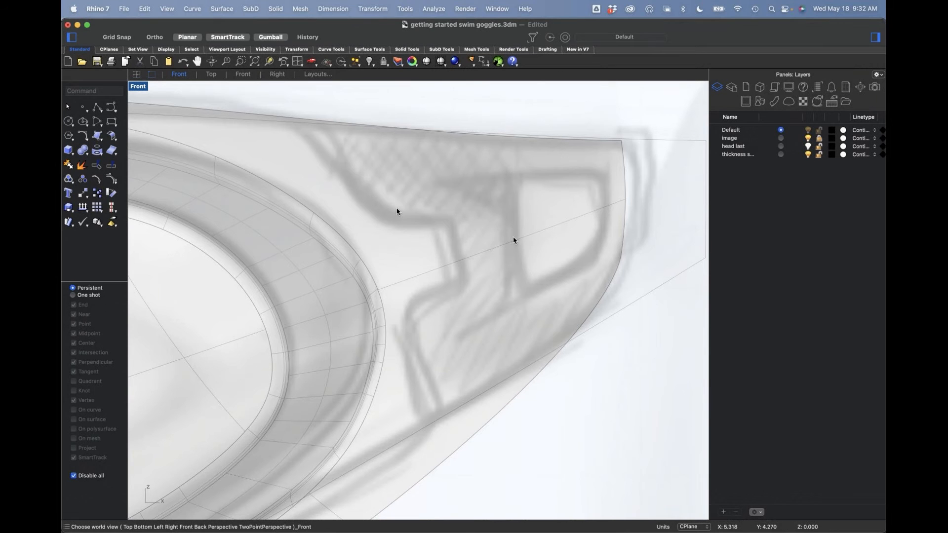
click(112, 107)
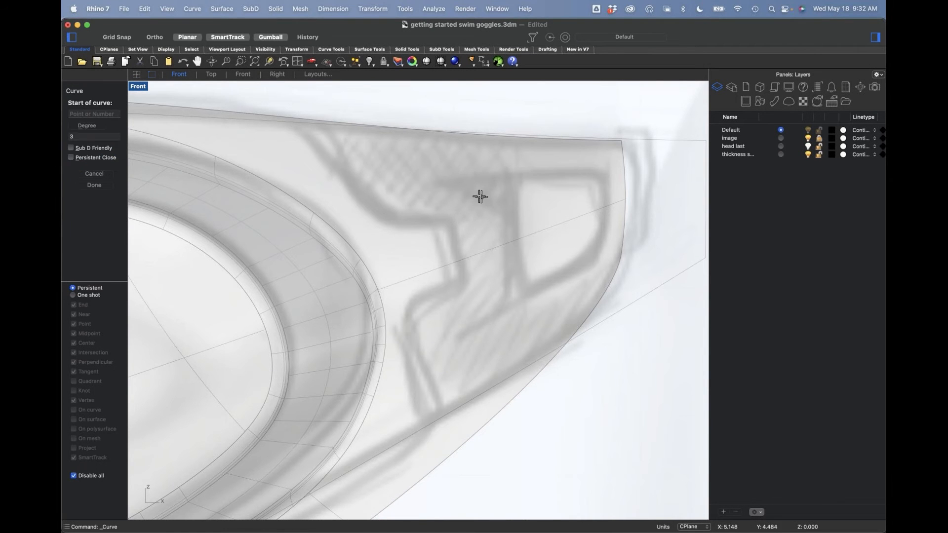
click(386, 179)
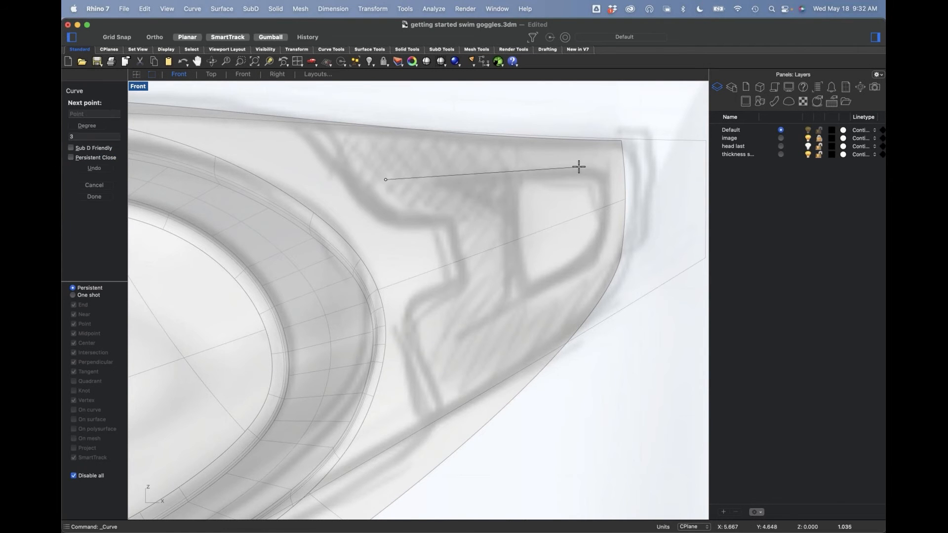
click(578, 167)
click(605, 168)
click(613, 177)
click(607, 244)
click(601, 260)
click(596, 270)
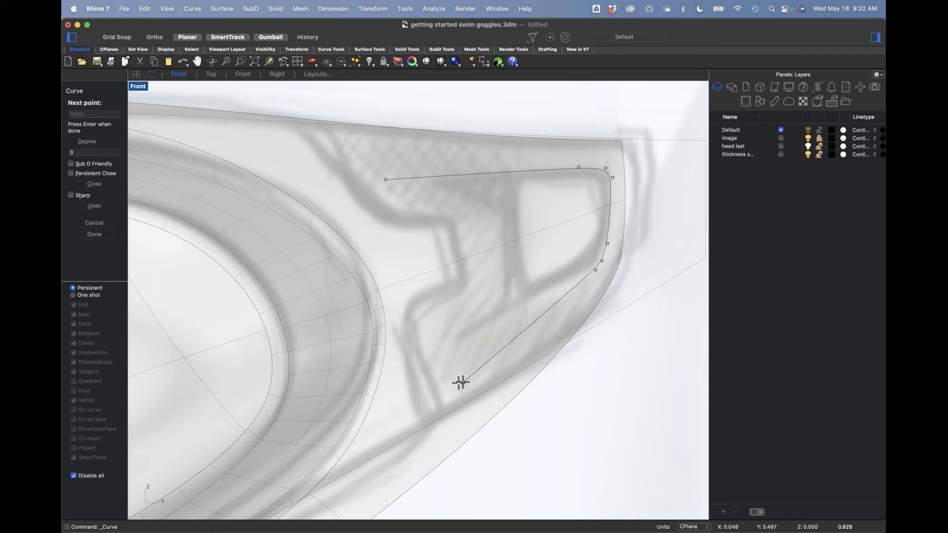
click(444, 381)
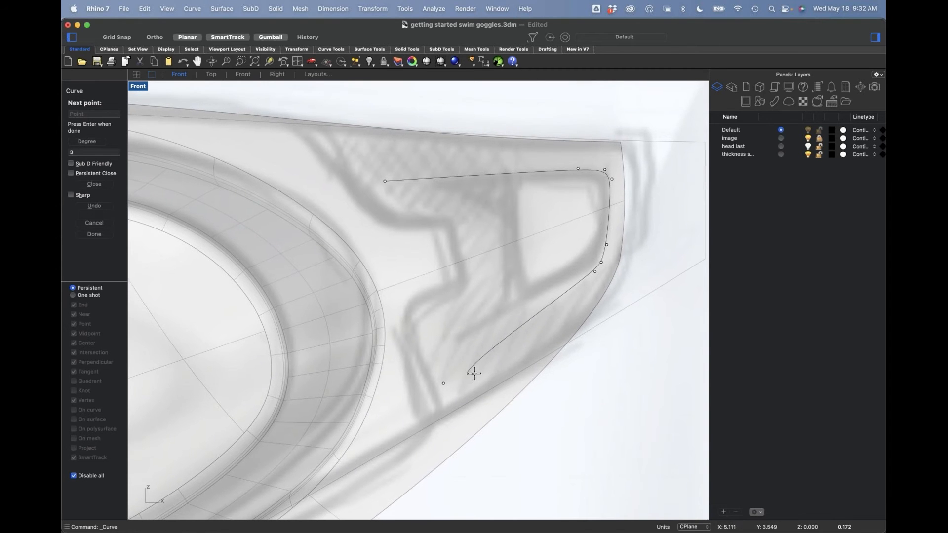
key(Return)
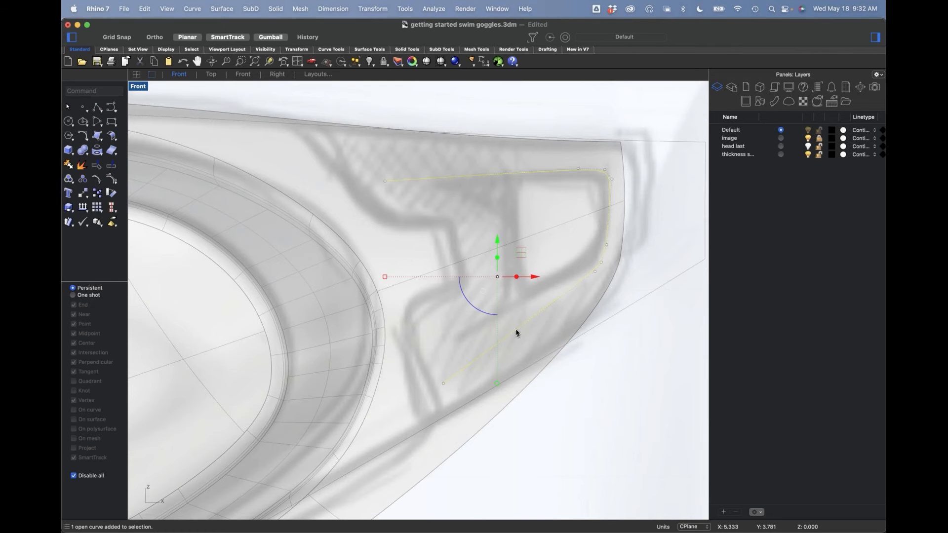
Step: Duplicate the slot curve, scale the copy down and position it inside the original to outline the inner tab
key(super+v)
shift+drag(497, 385, 490, 357)
drag(523, 252, 491, 268)
click(610, 421)
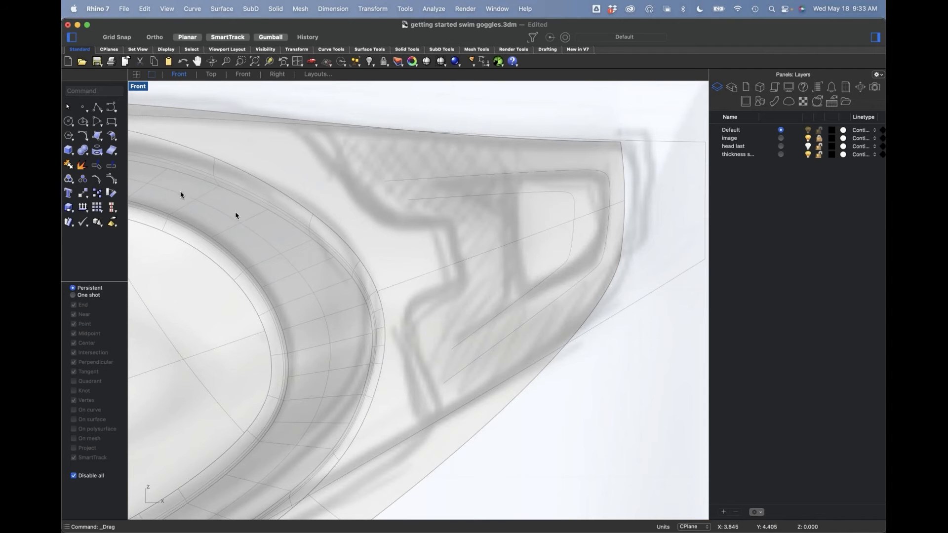
Step: Draw a slanted single-segment polyline crossing the open ends of both slot curves
click(97, 107)
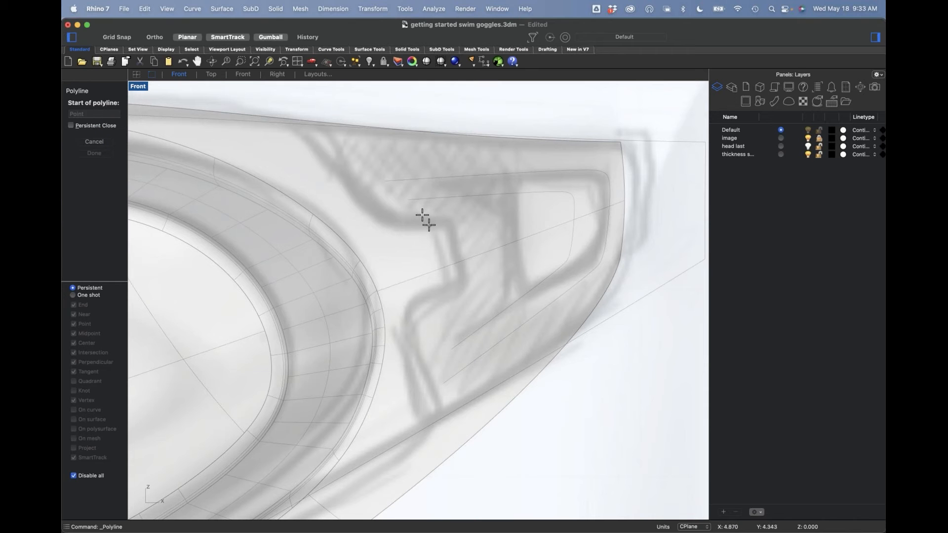
click(412, 168)
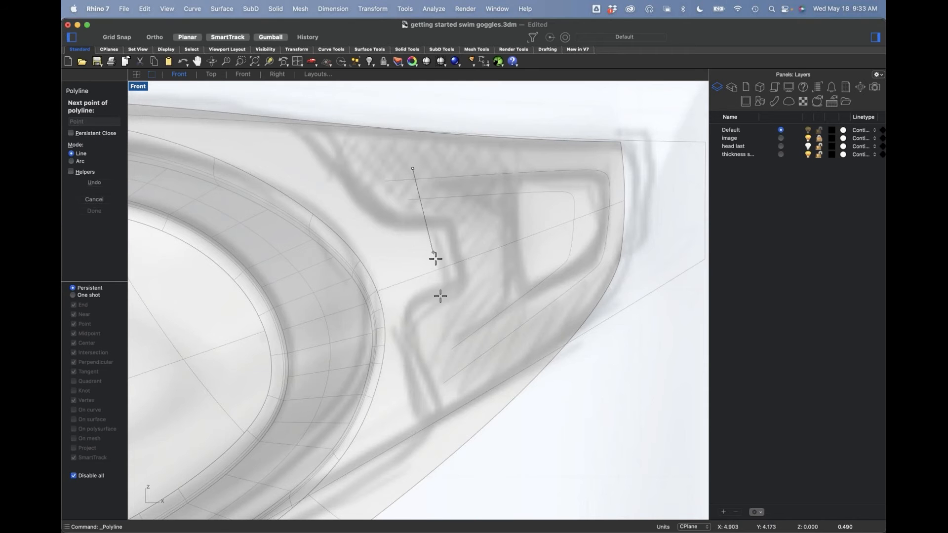
click(471, 376)
right_drag(510, 389, 513, 390)
right_click(516, 392)
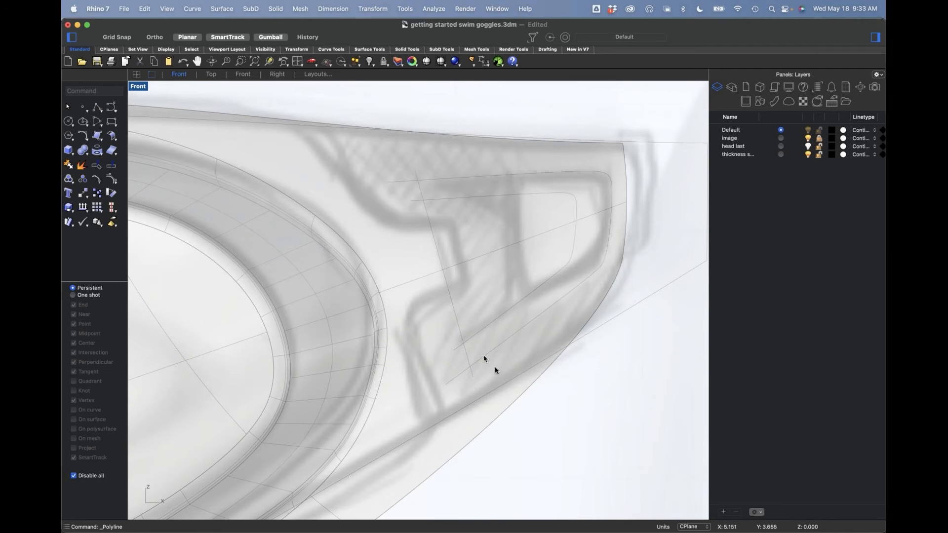
Step: In the Perspective view, extract the goggle body's front surface and isolate it together with the curves
text(p)
key(Return)
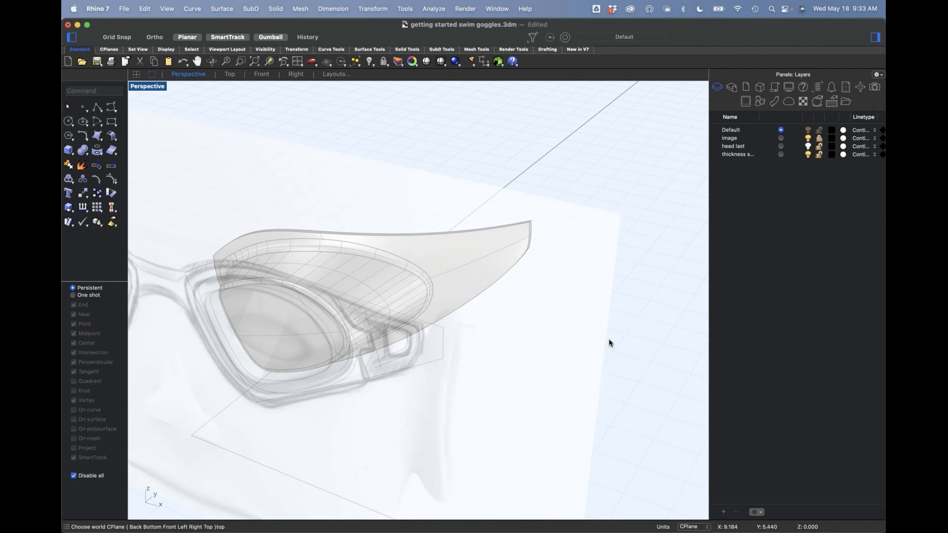
scroll(650, 320, up, 10)
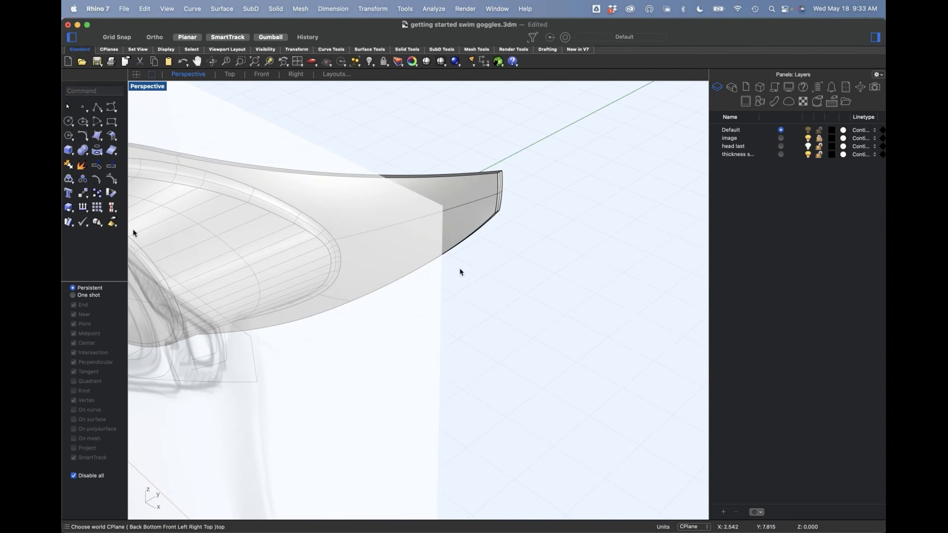
click(83, 167)
click(473, 218)
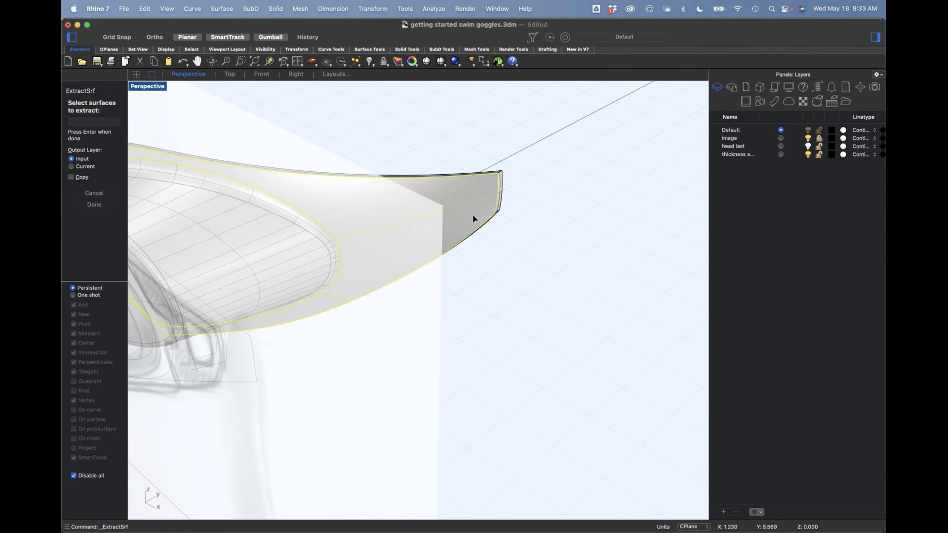
right_drag(494, 257, 495, 257)
key(Return)
click(476, 207)
key(super+h)
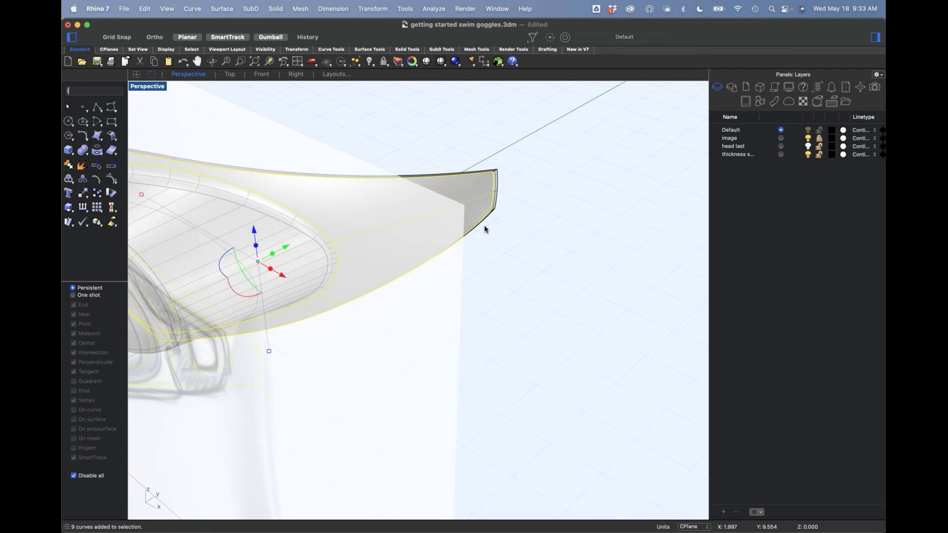
Step: In the Front view, split the isolated surface with the two slot curves and the slanted line
key(ctrl+F2)
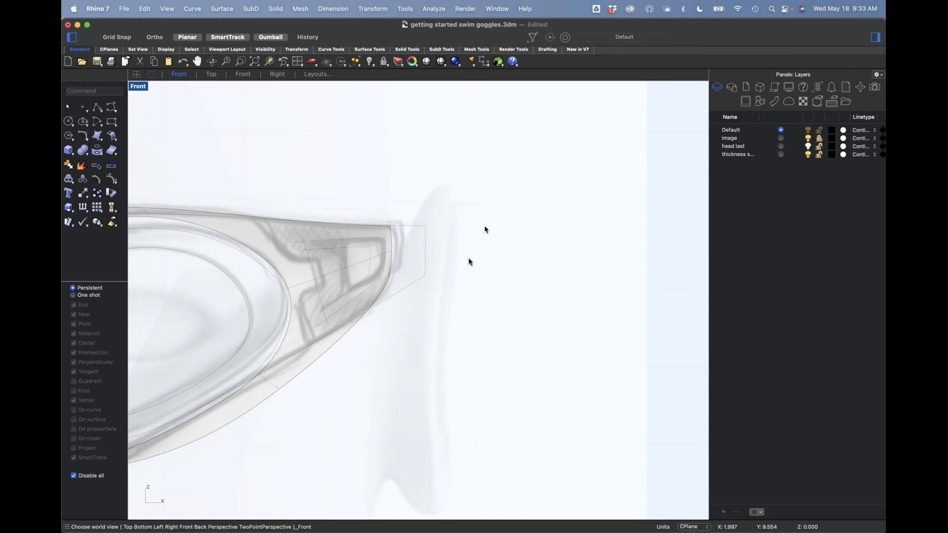
scroll(390, 296, up, 5)
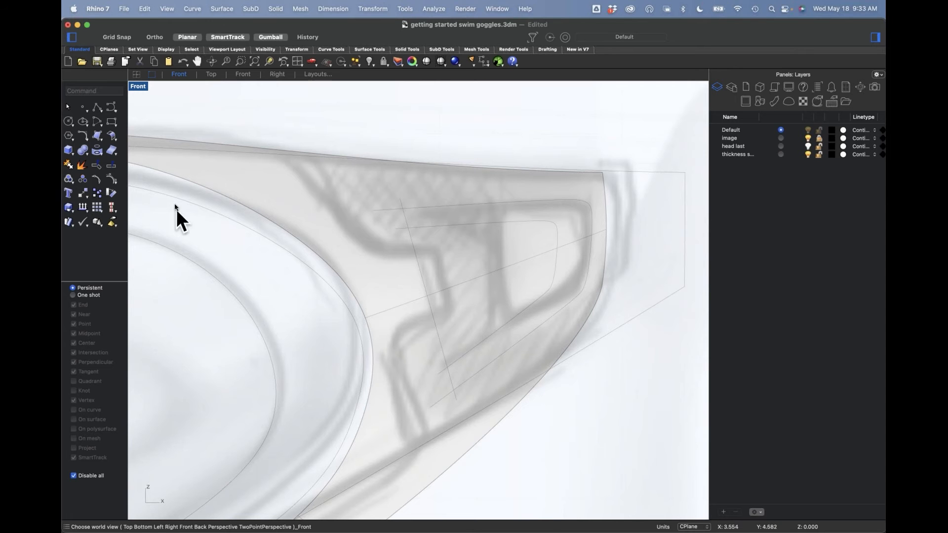
click(114, 168)
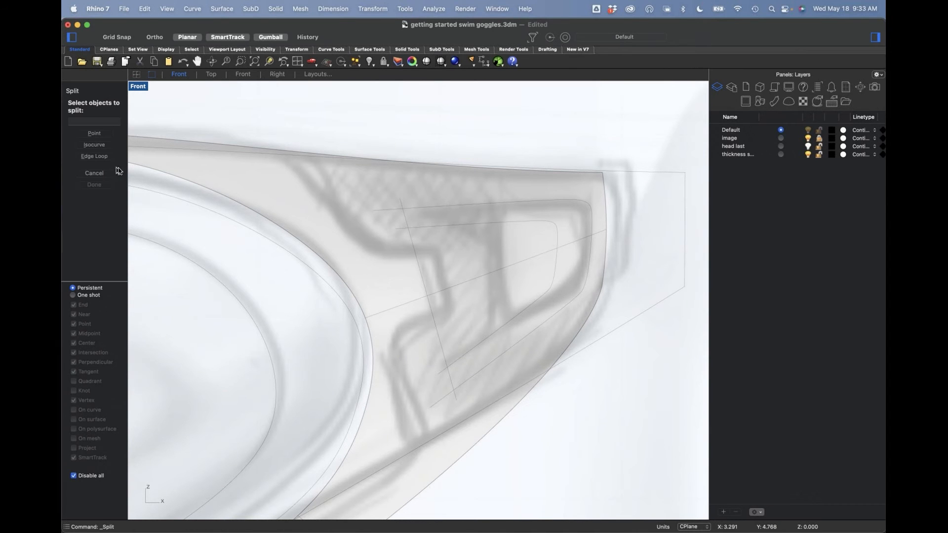
click(556, 356)
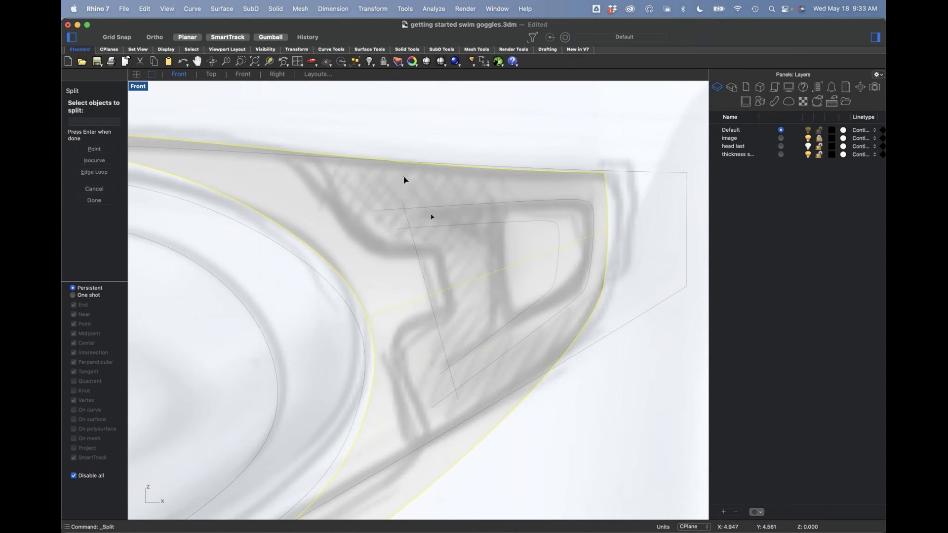
key(Return)
drag(344, 138, 613, 423)
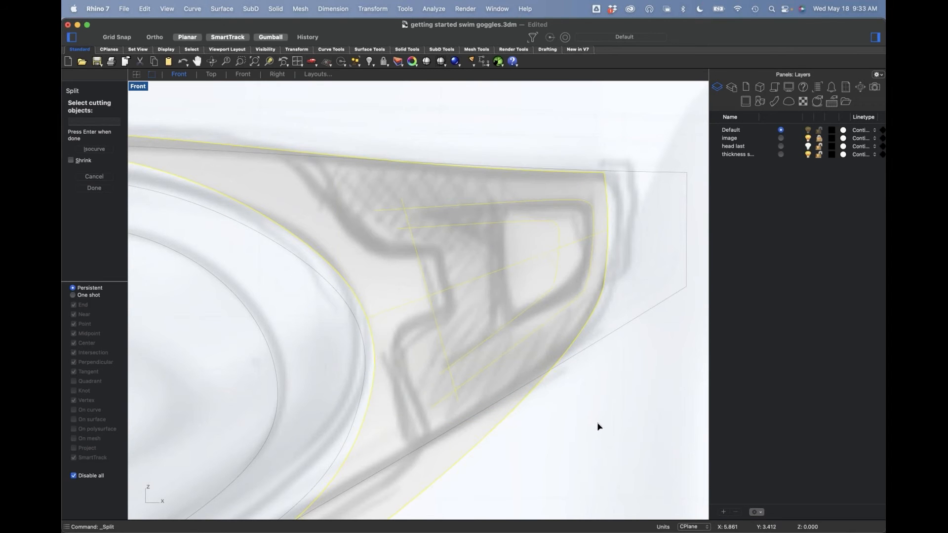
key(Return)
Step: Delete the U-shaped strip between the two slot curves and switch to the Perspective view
click(566, 292)
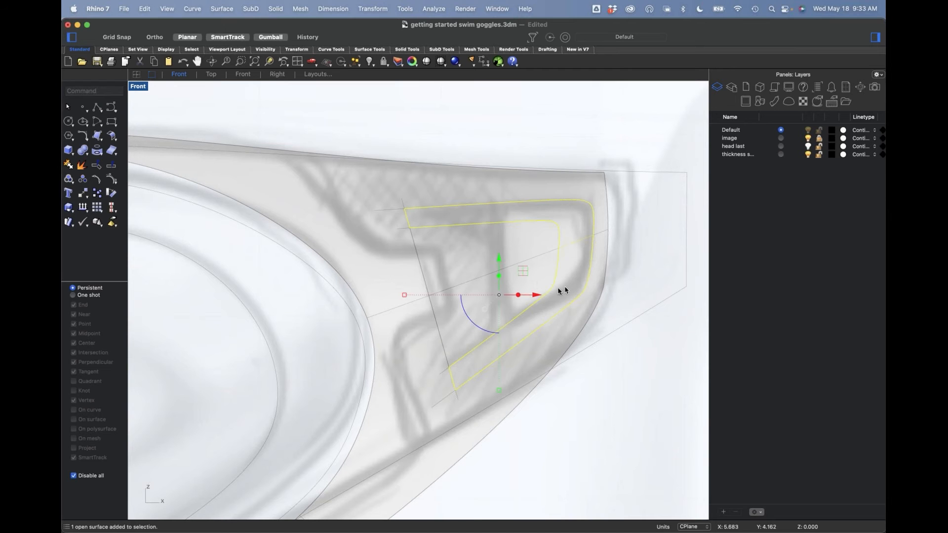
key(Escape)
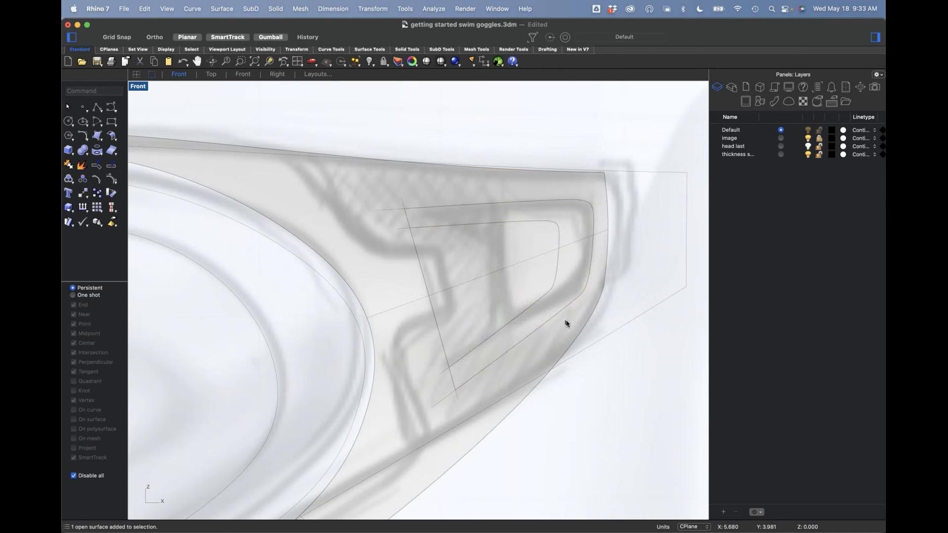
click(564, 281)
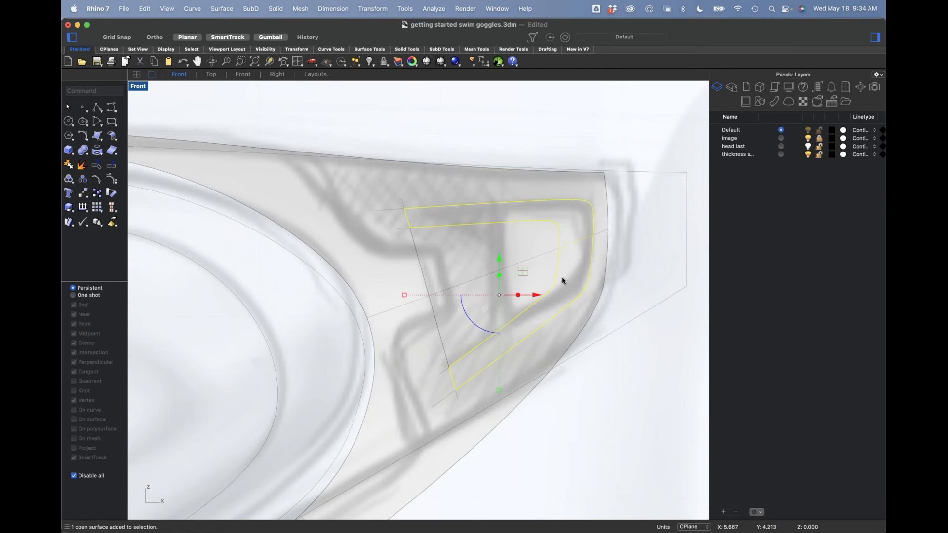
key(Delete)
text(p)
key(Return)
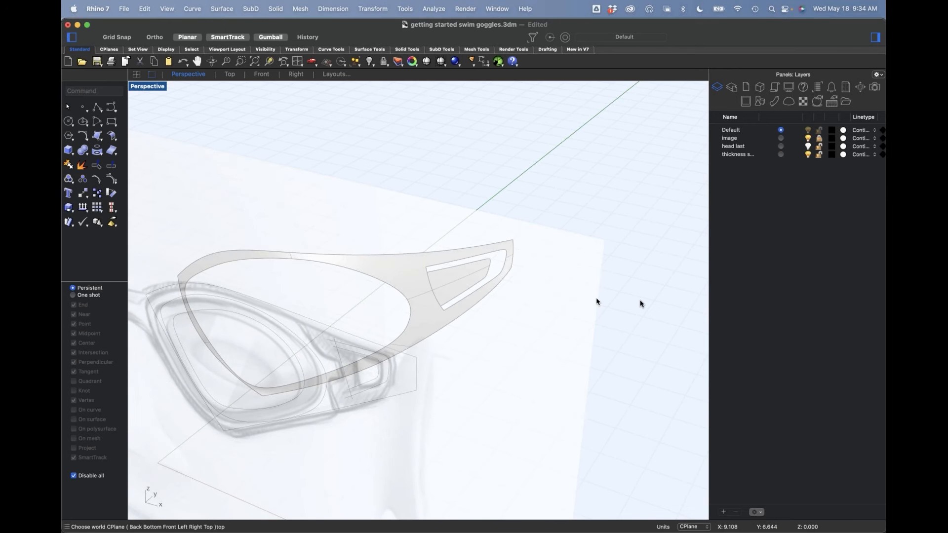
Step: Shrink the inner tab's underlying surface to its trimmed boundary with ShrinkTrimmedSrf
right_drag(542, 267, 458, 296)
scroll(499, 297, up, 8)
click(430, 271)
scroll(461, 297, up, 3)
text(Shr)
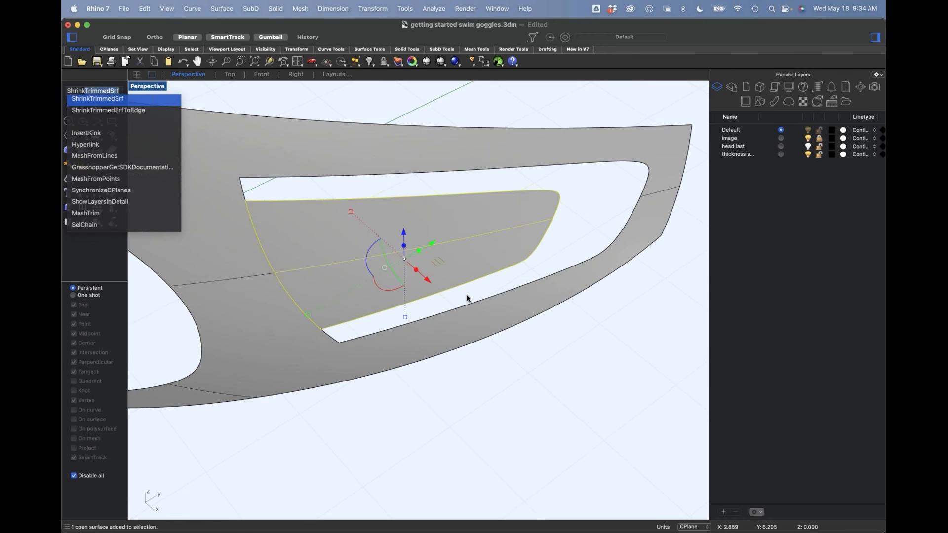
text(ink)
key(Return)
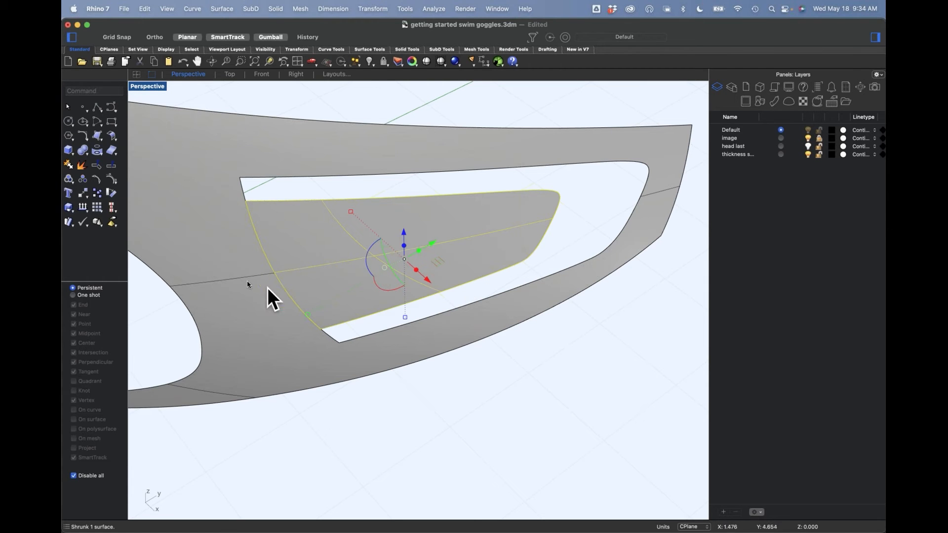
Step: Show the tab surface's control points for inspection, and undo back to before the surface was shrunk
click(112, 180)
mouse_move(529, 369)
right_down()
mouse_move(525, 393)
mouse_move(523, 355)
mouse_move(502, 369)
mouse_move(524, 359)
mouse_move(508, 292)
mouse_move(528, 363)
right_up()
click(516, 303)
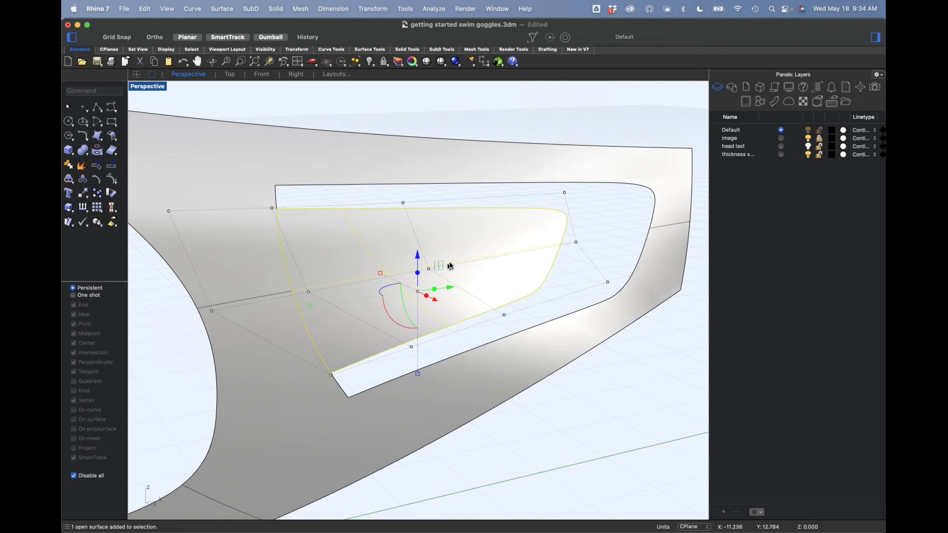
scroll(450, 267, down, 5)
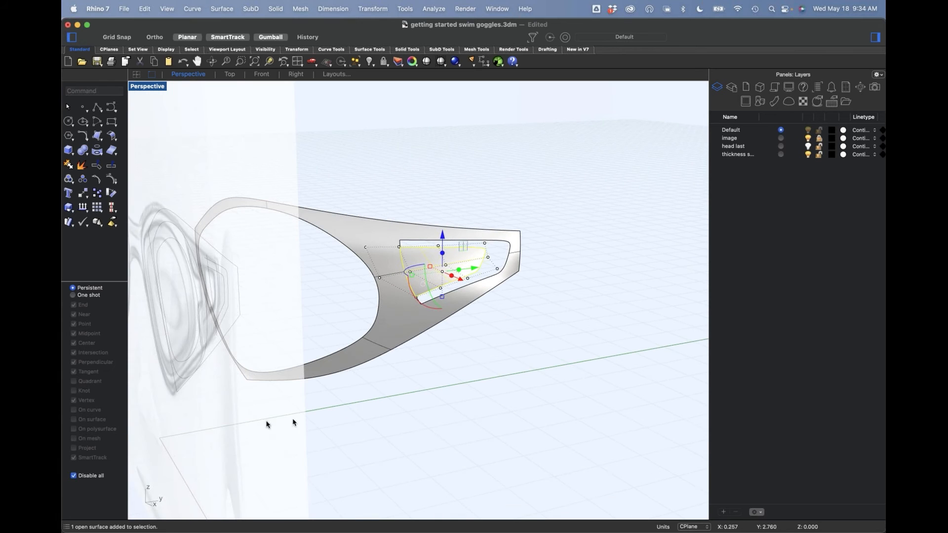
key(super+z)
key(super+z)
Step: Delete the restored U-shaped strip and turn on the control points of the unshrunk inner tab surface
click(525, 331)
click(494, 266)
key(Delete)
click(475, 267)
click(113, 181)
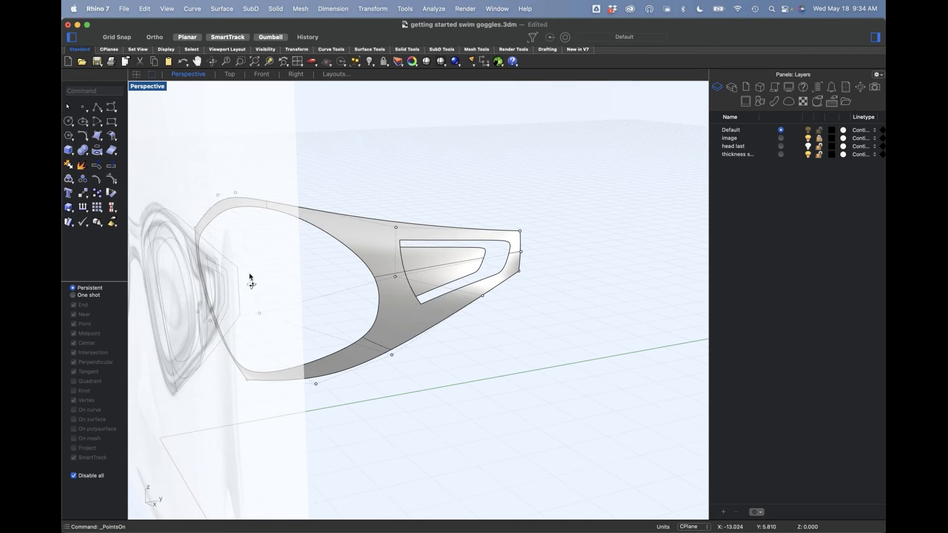
right_drag(247, 271, 236, 116)
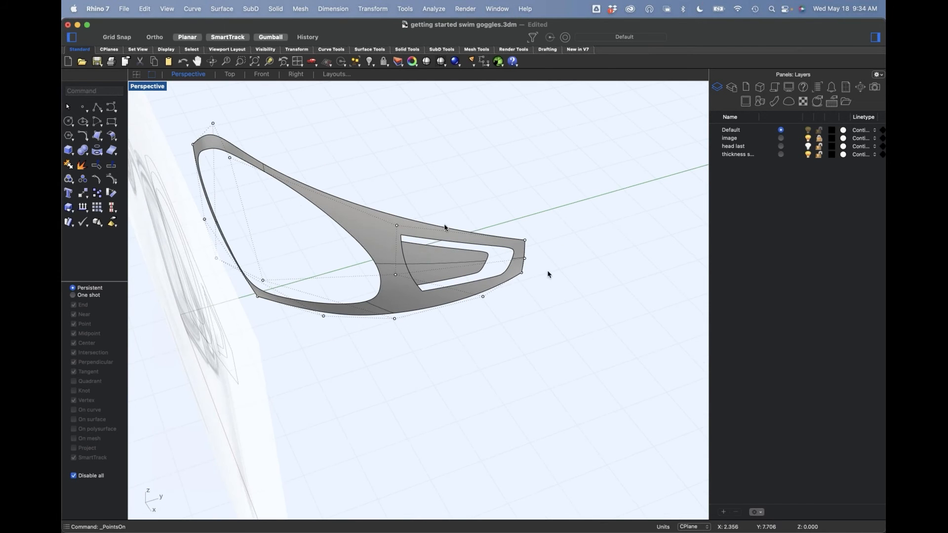
Step: Run ShrinkTrimmedSrf on the inner tab so its control points fit closely around the tab
click(453, 271)
scroll(454, 273, up, 3)
click(417, 252)
text(ShrinkTrimmedSrf)
key(Return)
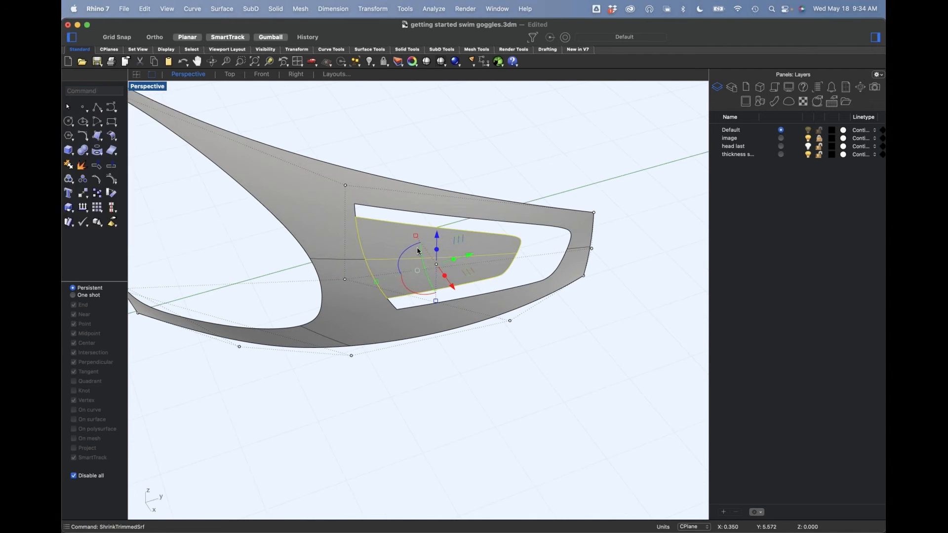
scroll(411, 269, down, 3)
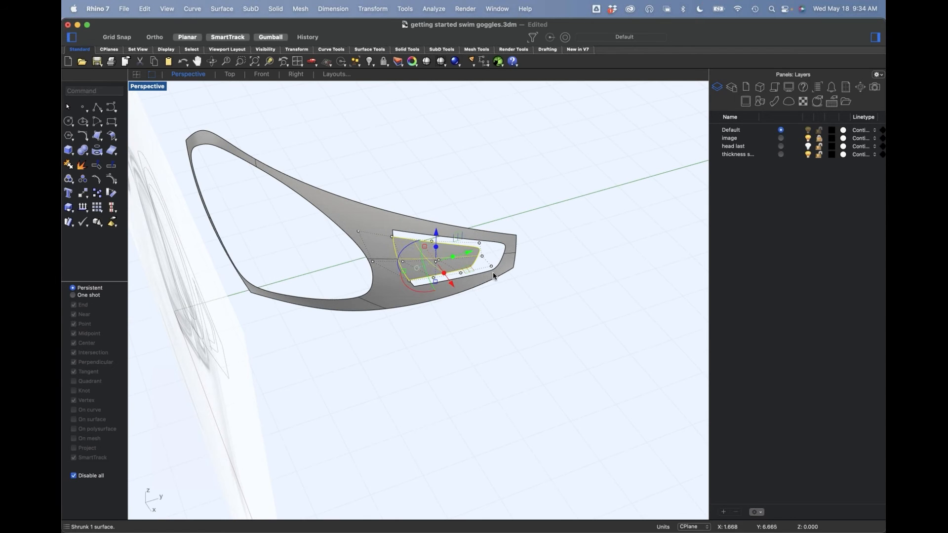
scroll(491, 271, up, 3)
click(509, 334)
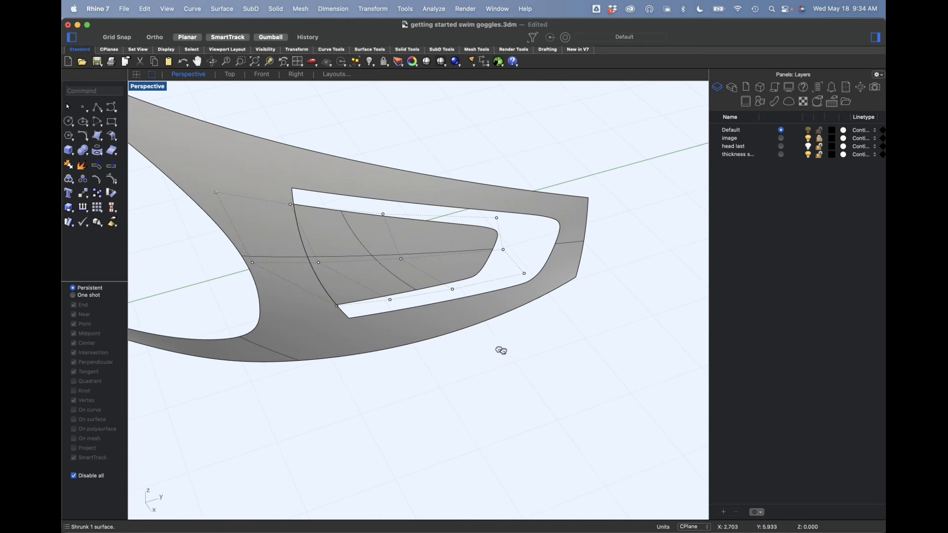
Step: Select the three control points at the tab's free end and move them to bend the tip away from the surrounding surface
shift+right_drag(498, 349, 516, 358)
drag(470, 120, 609, 289)
right_drag(607, 321, 587, 339)
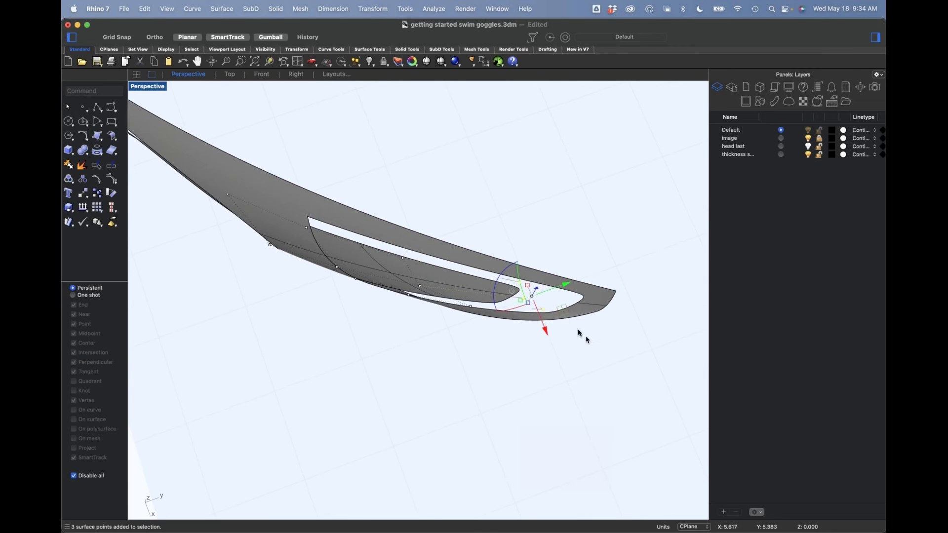
drag(532, 302, 525, 270)
Step: Adjust the two surface control points beside the tab's attached edge
click(482, 393)
mouse_move(469, 395)
right_down()
mouse_move(484, 346)
mouse_move(469, 264)
mouse_move(518, 324)
mouse_move(504, 345)
mouse_move(444, 327)
mouse_move(441, 349)
mouse_move(460, 322)
mouse_move(470, 360)
mouse_move(505, 300)
mouse_move(503, 332)
right_up()
drag(421, 323, 319, 270)
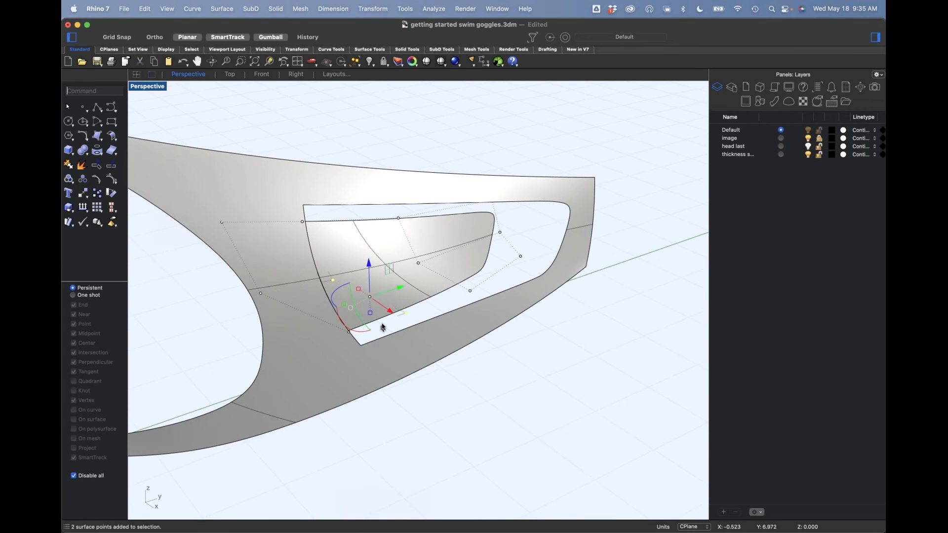
click(423, 298)
click(506, 357)
Step: Try to join the bent tab with the surrounding goggle surface
click(398, 288)
shift+click(404, 354)
text(join)
key(Return)
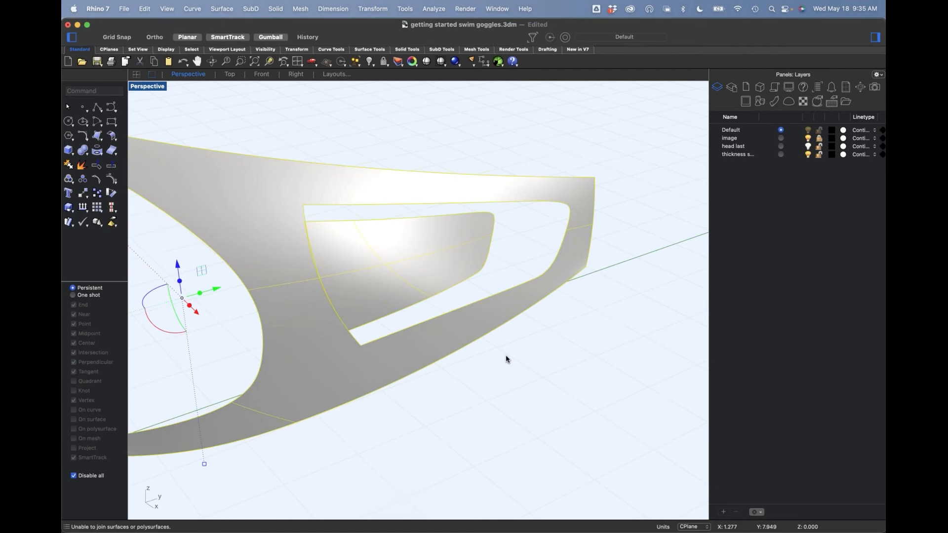
click(507, 359)
click(359, 261)
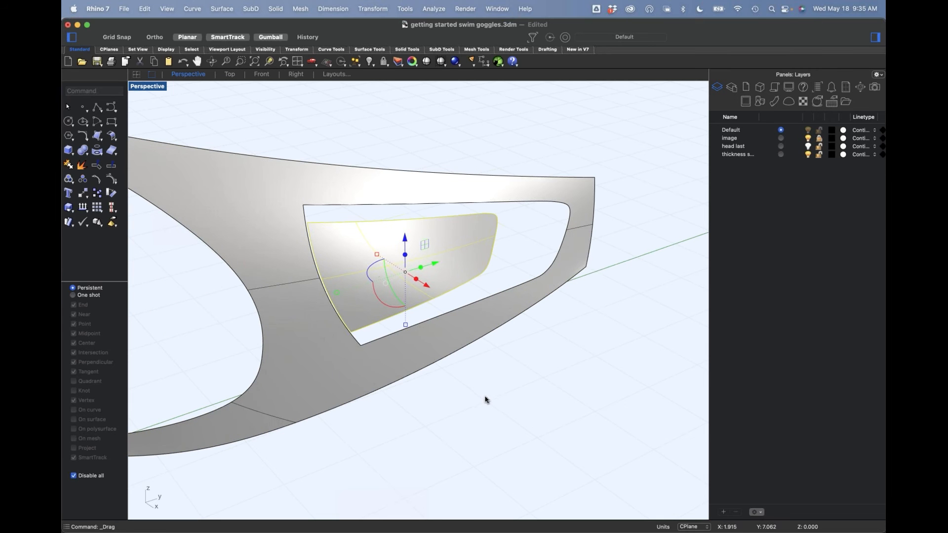
key(super+z)
scroll(504, 385, up, 5)
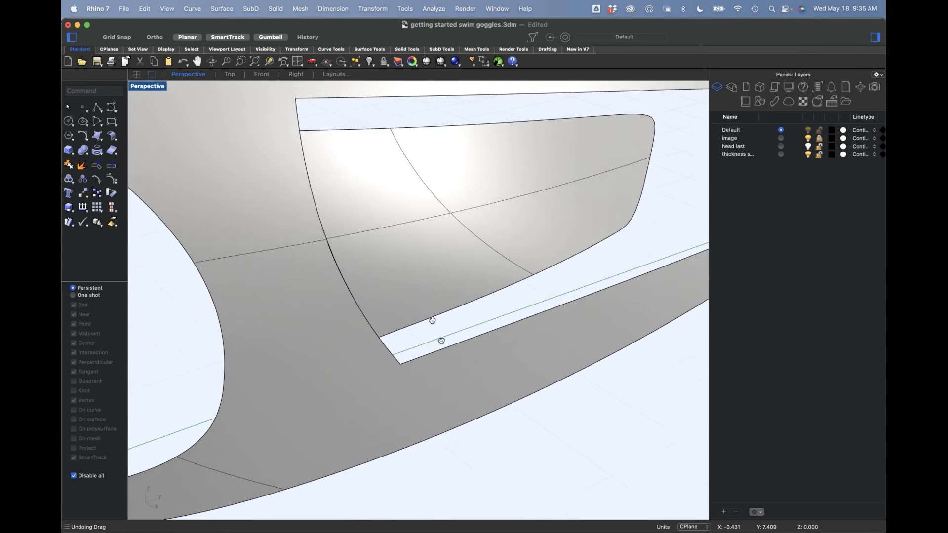
scroll(429, 320, down, 4)
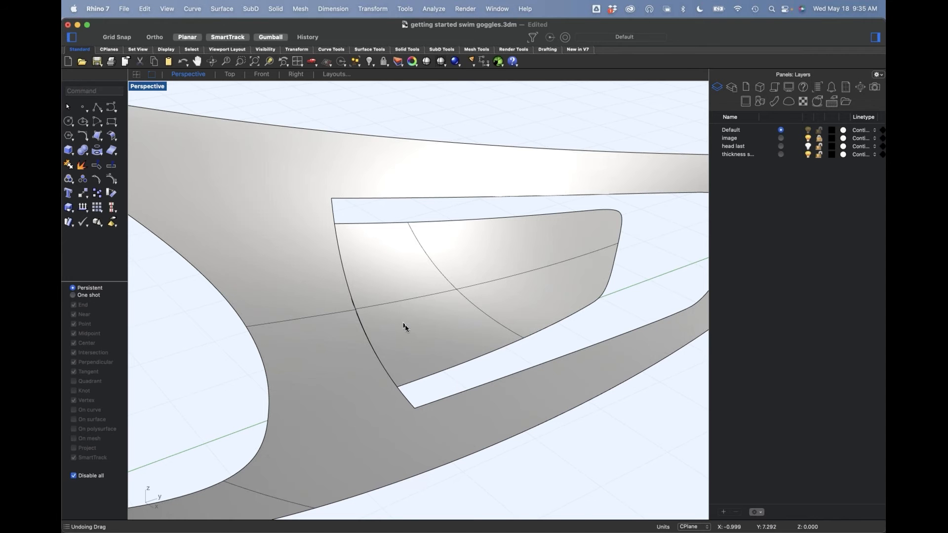
key(Return)
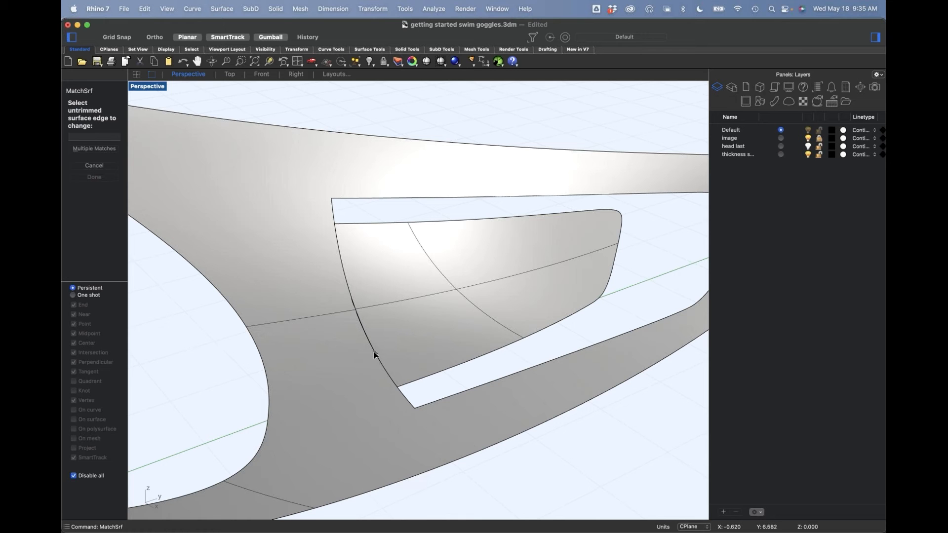
key(Escape)
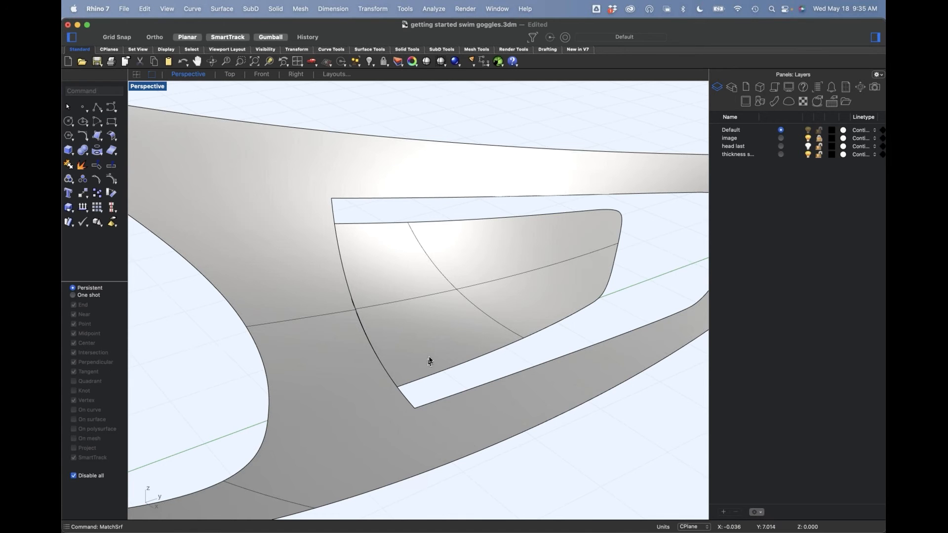
Step: Untrim the inner tab's edge with Keep Trim off so its underlying four-sided surface is restored
scroll(422, 319, down, 2)
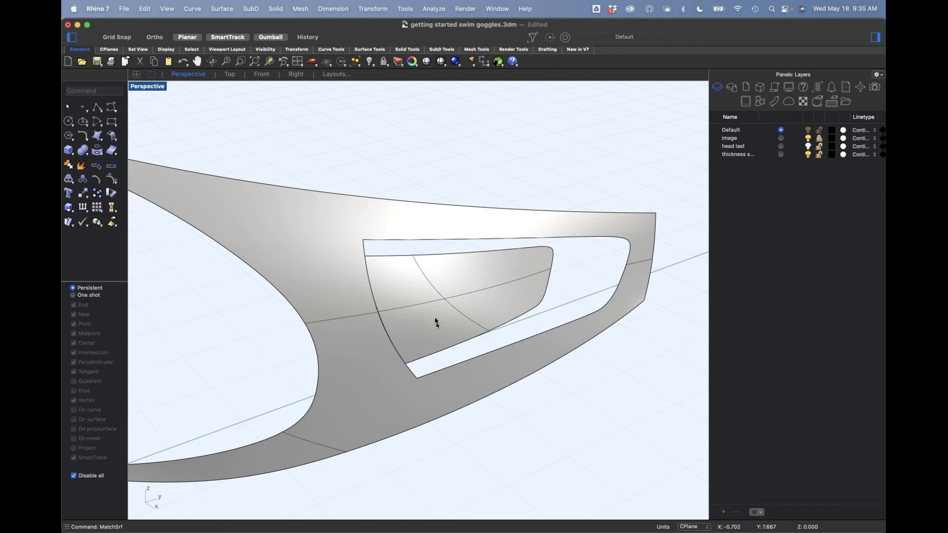
scroll(421, 278, up, 2)
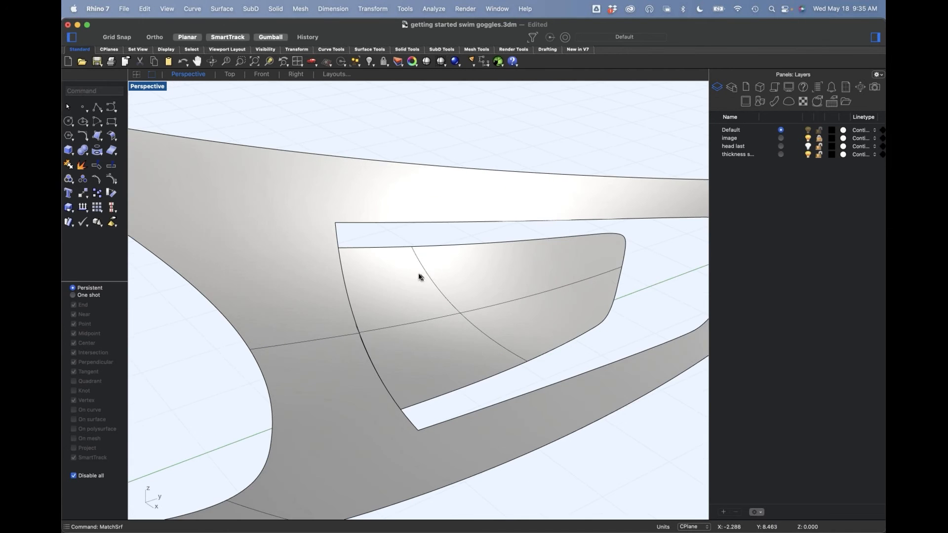
scroll(426, 286, down, 2)
mouse_move(440, 357)
right_down()
mouse_move(421, 321)
mouse_move(411, 339)
mouse_move(442, 348)
right_up()
click(442, 348)
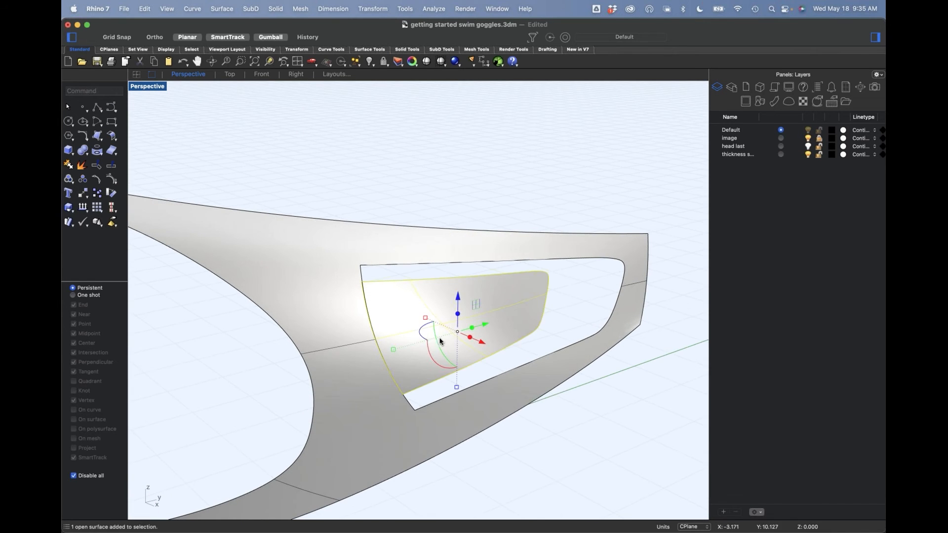
click(111, 165)
click(104, 157)
click(101, 177)
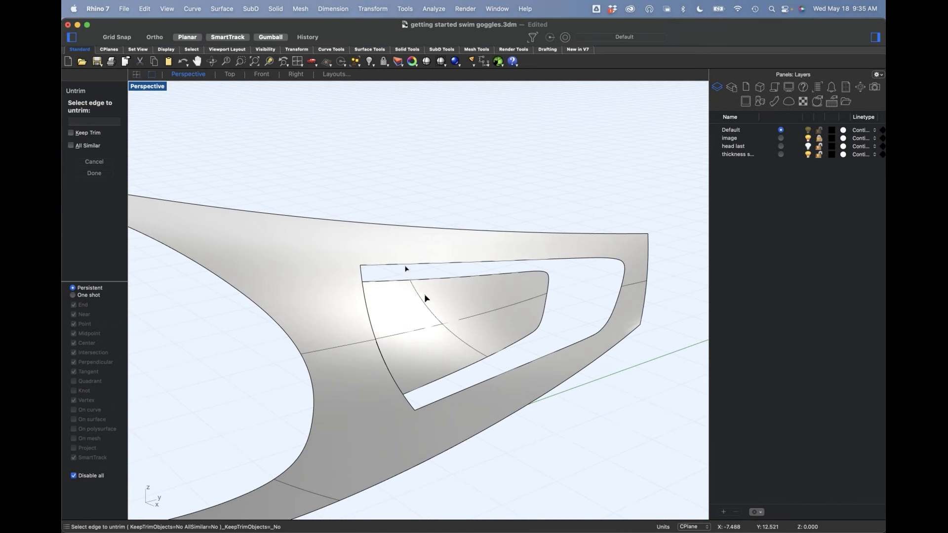
click(431, 283)
right_drag(450, 339, 423, 345)
text(matc)
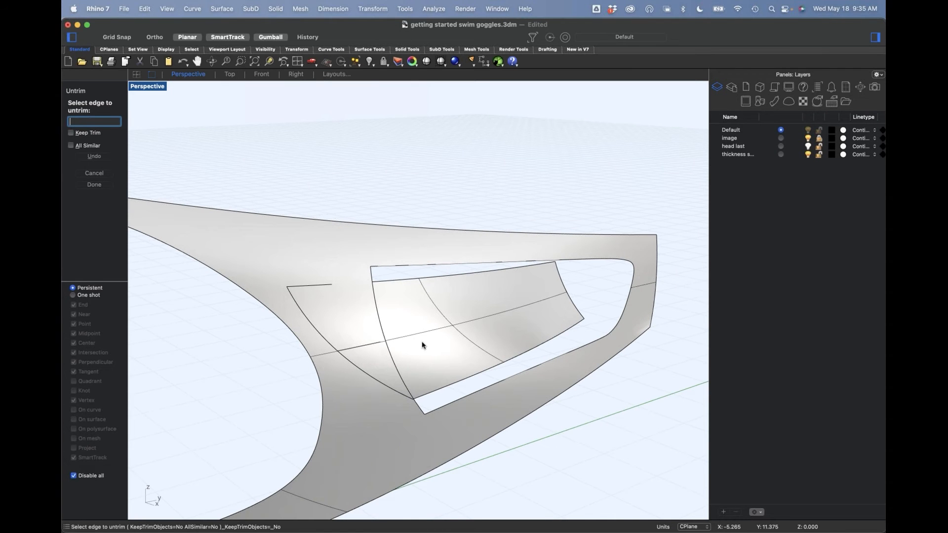
key(Escape)
Step: Run MatchSrf from the untrimmed tab's attached-side edge to the slot edge, with Tangency continuity and Position preserved at the other end
text(MatchSrf)
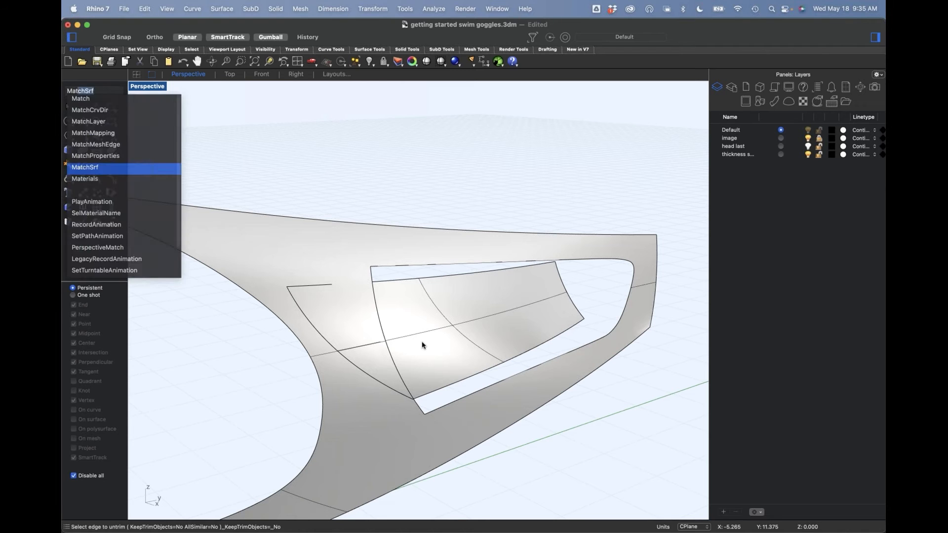
key(Return)
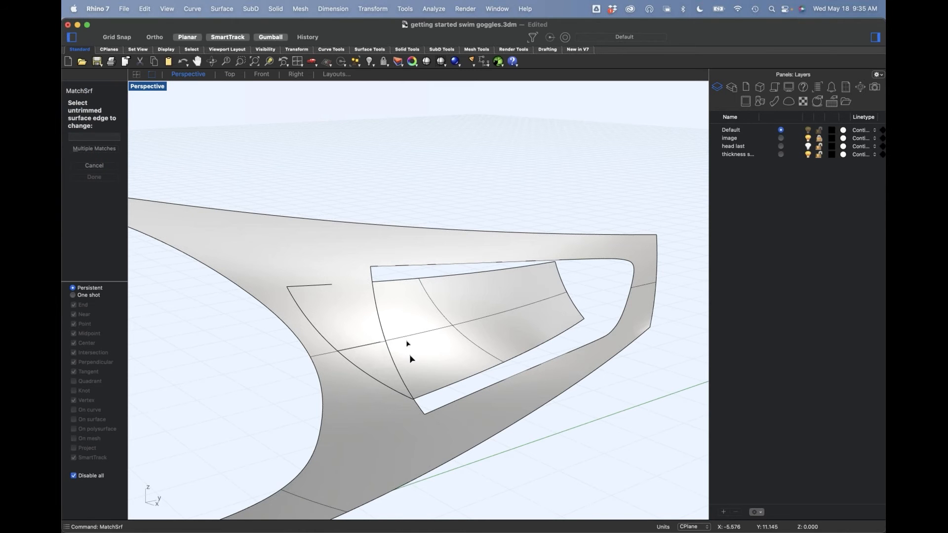
click(309, 320)
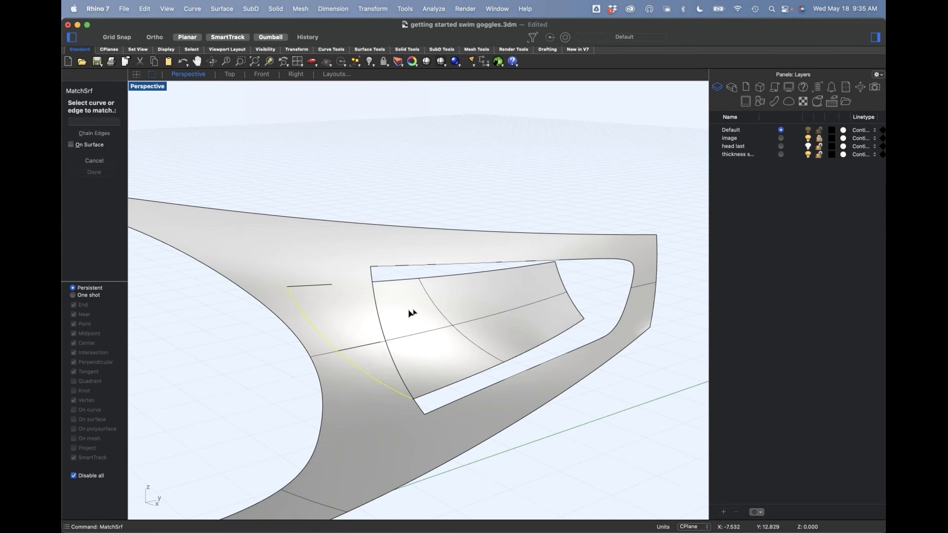
click(376, 311)
mouse_move(456, 359)
right_down()
mouse_move(423, 318)
mouse_move(415, 338)
mouse_move(446, 355)
right_up()
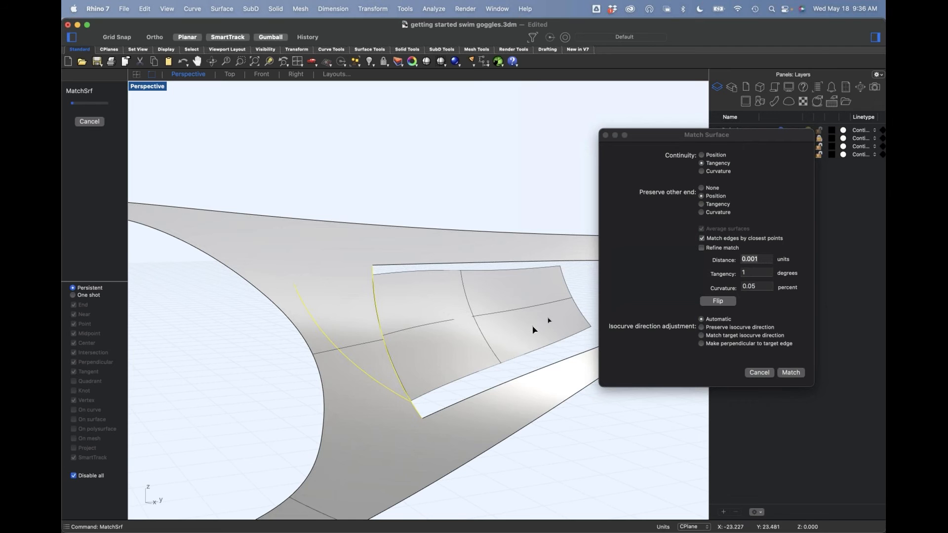
right_drag(511, 333, 541, 363)
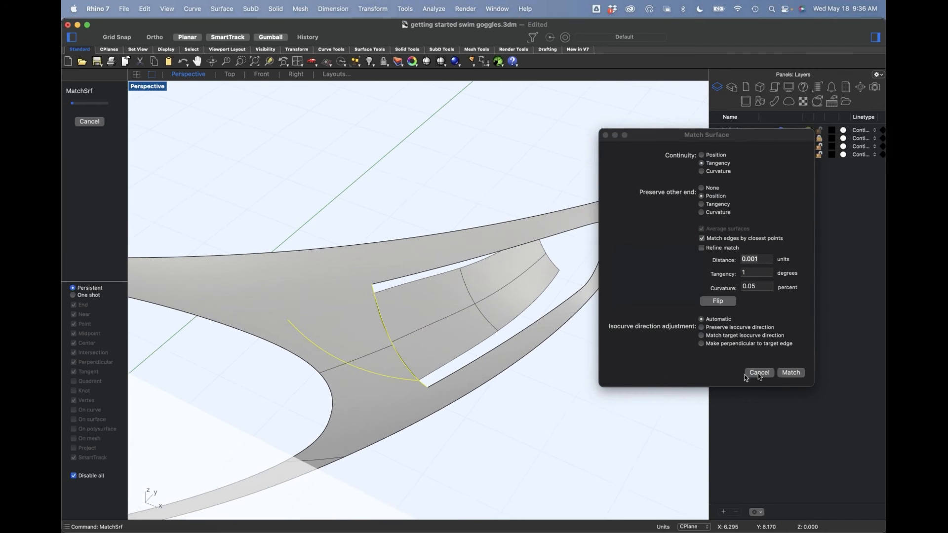
click(790, 372)
right_drag(561, 438, 423, 383)
scroll(420, 381, up, 5)
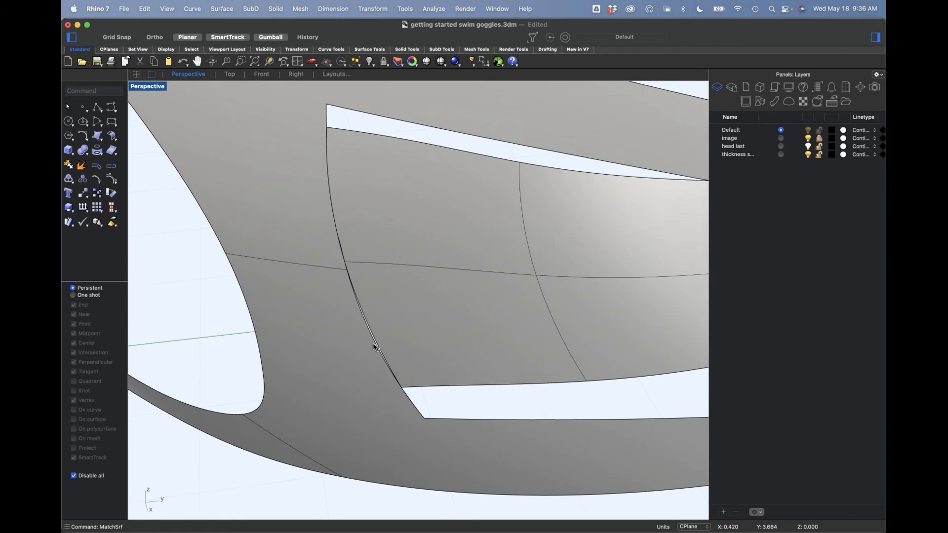
Step: Match the tab's attached edge to the slot edge again with Tangency continuity and Refine match enabled at 0.001 units distance
click(388, 353)
click(420, 367)
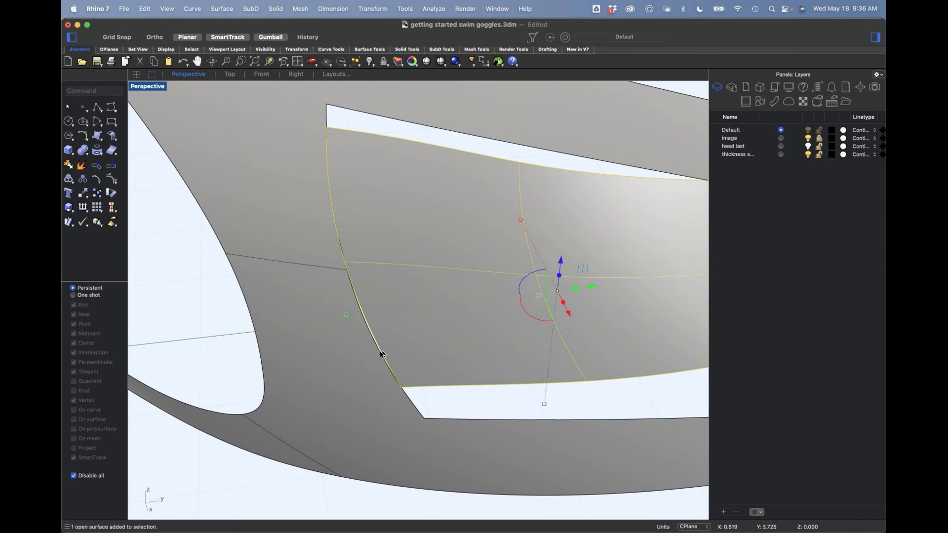
click(388, 356)
click(427, 377)
key(Escape)
right_click(420, 374)
click(383, 349)
click(379, 354)
click(726, 248)
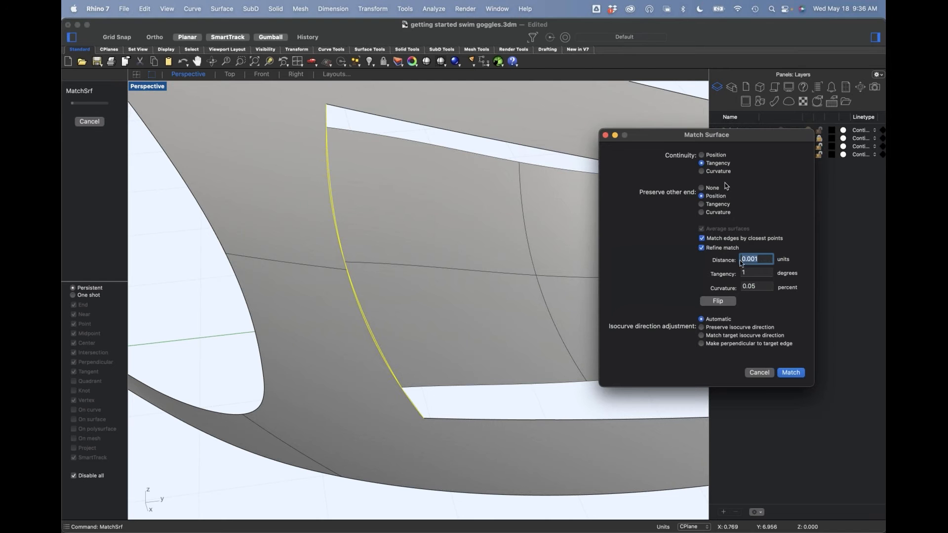
click(791, 372)
Step: Join the matched tab with the surrounding goggle surface
right_drag(617, 377, 600, 329)
click(512, 353)
shift+click(388, 414)
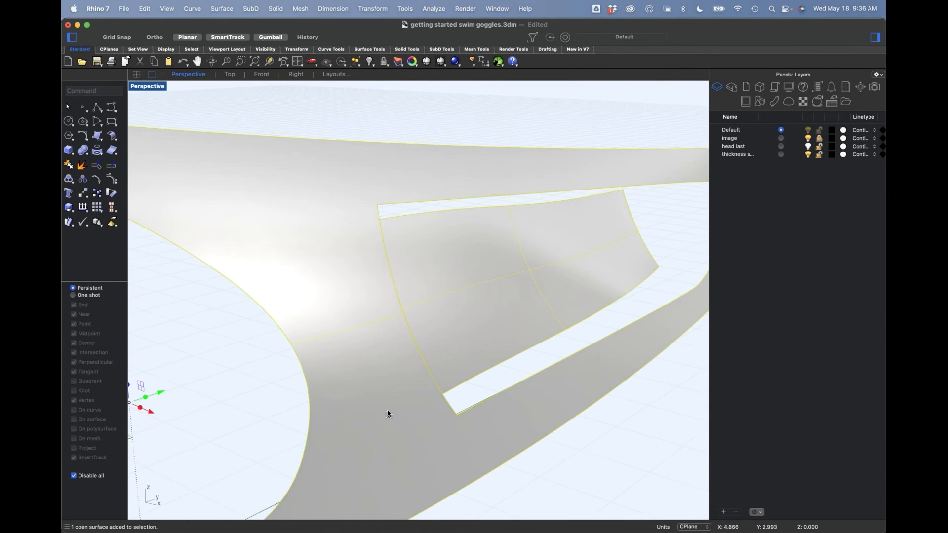
text(oin)
key(Return)
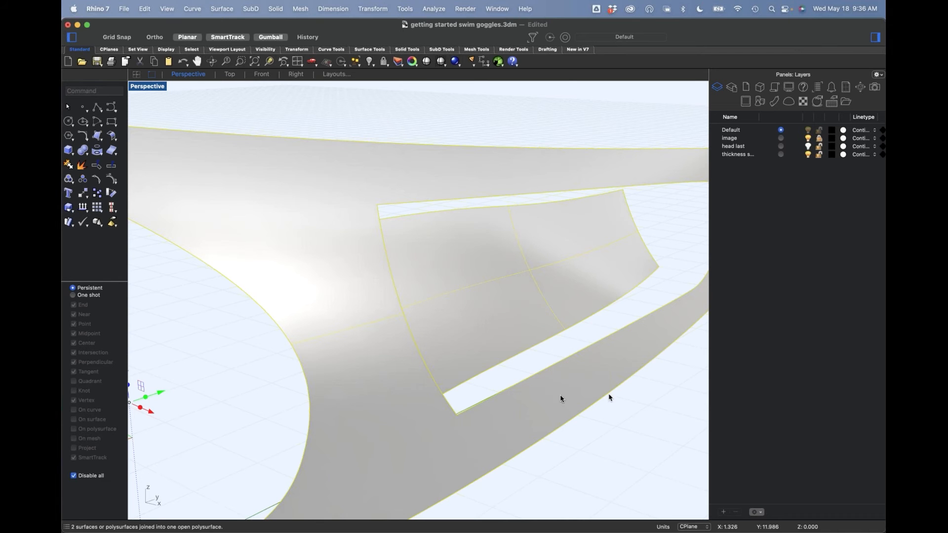
click(603, 449)
Step: Turn on the control points of the inner tab surface
right_drag(599, 467, 452, 440)
click(493, 357)
click(221, 379)
click(453, 366)
click(226, 366)
shift+super+click(471, 309)
click(115, 181)
scroll(433, 283, down, 4)
right_drag(473, 280, 493, 310)
right_drag(535, 287, 478, 289)
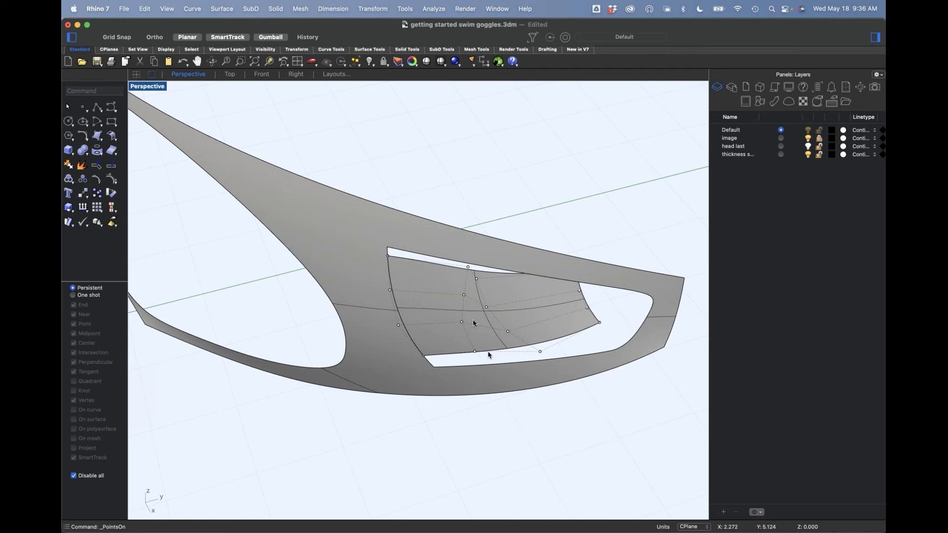
Step: Select control points in the row just before the tab's free end and shift them to refine the tab's bend
click(477, 279)
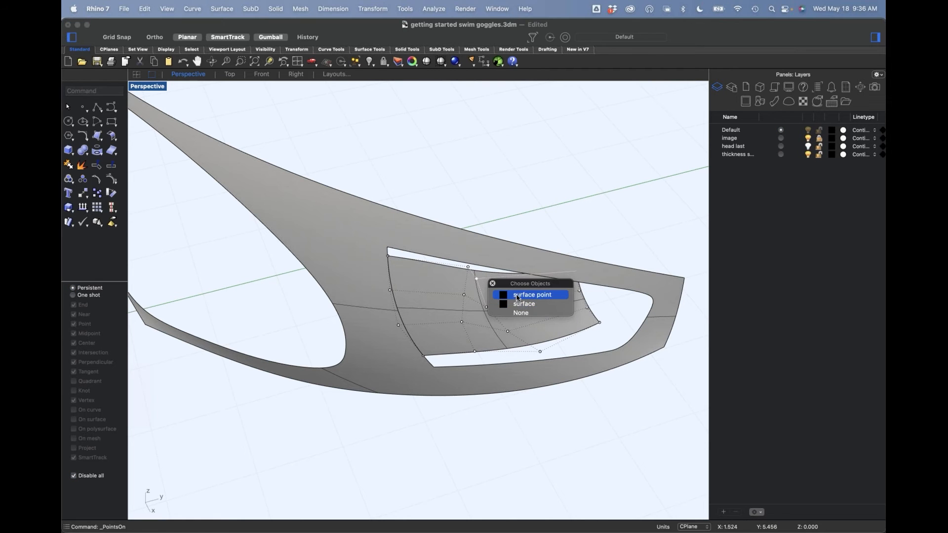
click(493, 295)
drag(489, 310, 520, 348)
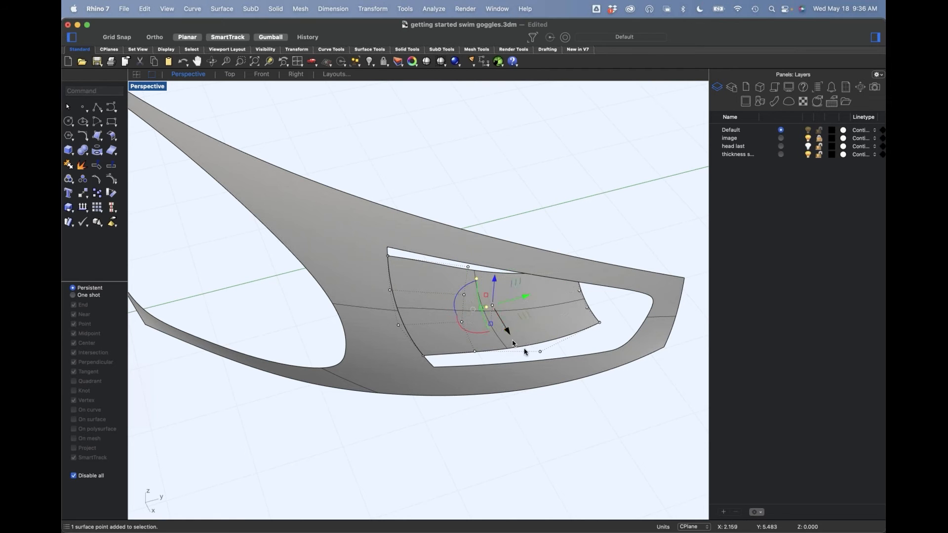
right_drag(535, 346, 540, 370)
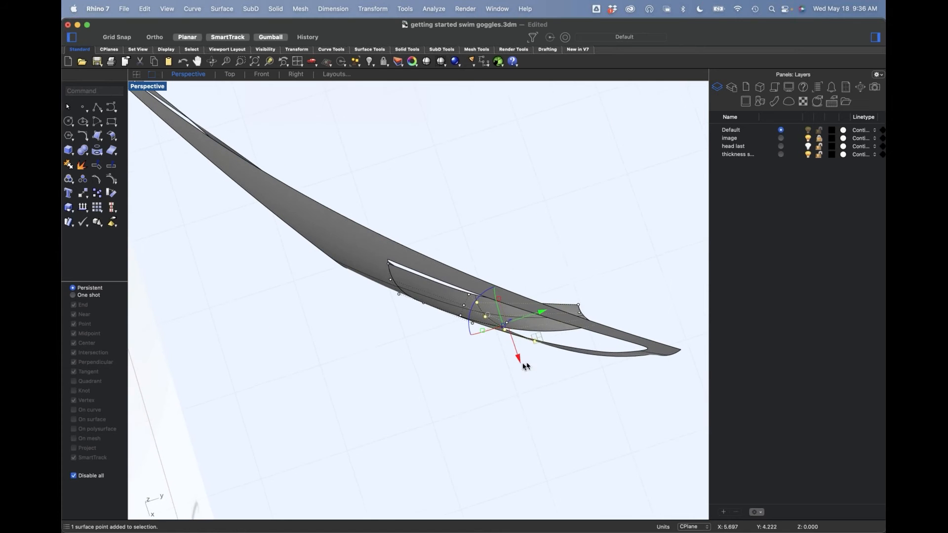
drag(537, 341, 538, 302)
click(576, 283)
right_drag(576, 283, 579, 234)
drag(549, 209, 629, 323)
right_drag(575, 199, 575, 292)
drag(601, 355, 574, 340)
right_drag(546, 277, 544, 351)
right_drag(535, 263, 515, 220)
drag(522, 223, 554, 276)
right_drag(551, 262, 531, 310)
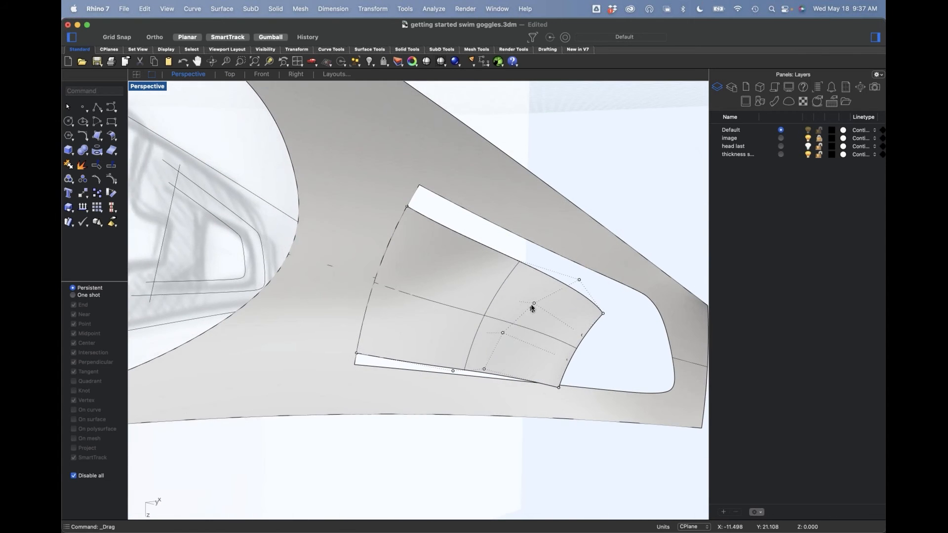
Step: In the Front view, move the upper three control points of the row before the free end slightly outward and down
click(518, 318)
shift+click(484, 369)
text(f)
key(Return)
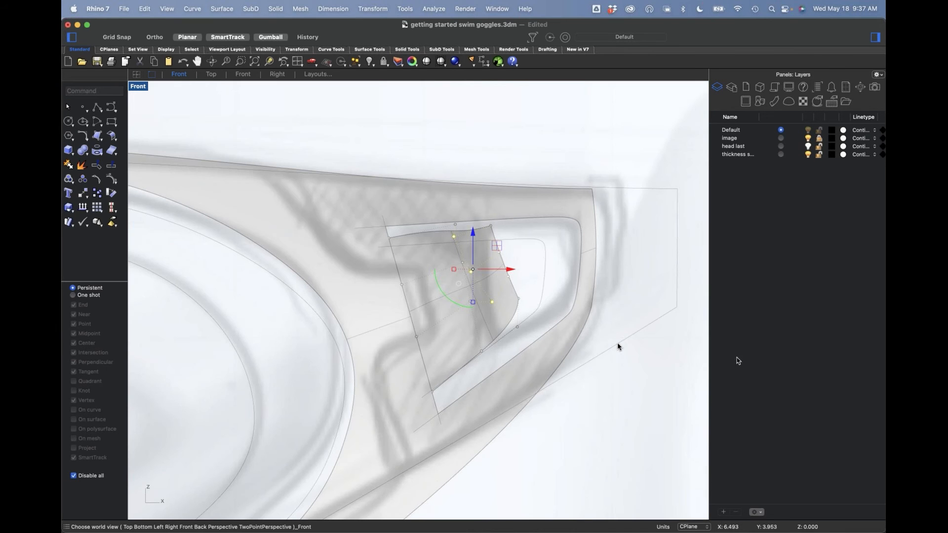
scroll(517, 292, up, 5)
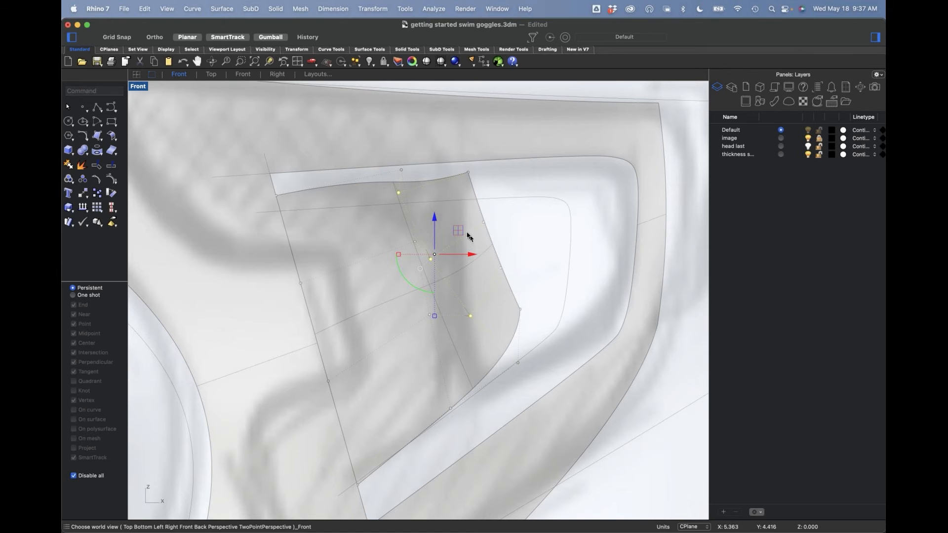
drag(435, 254, 455, 272)
click(525, 258)
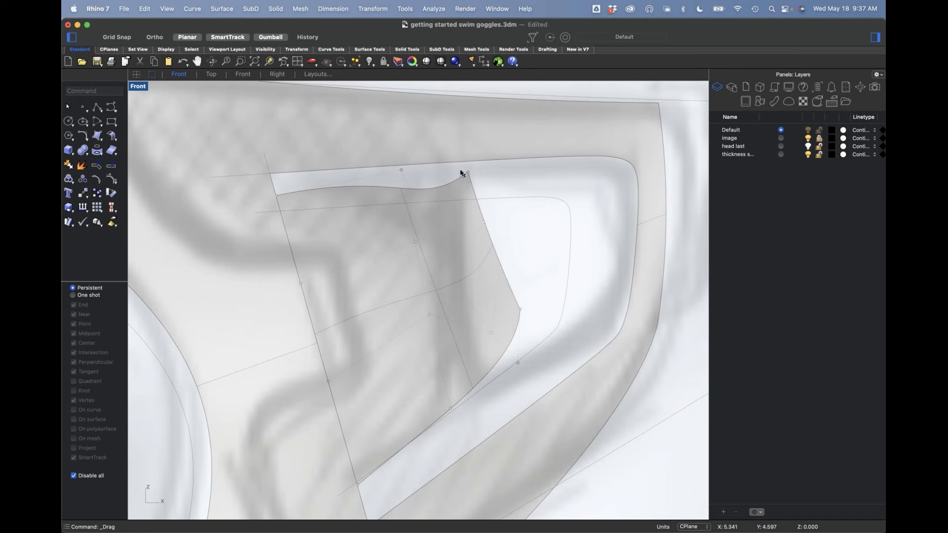
Step: Move the tab's free-end control points outward and align them nearly vertically just beyond the end of the sketched inner outline
drag(472, 175, 496, 197)
shift+click(484, 221)
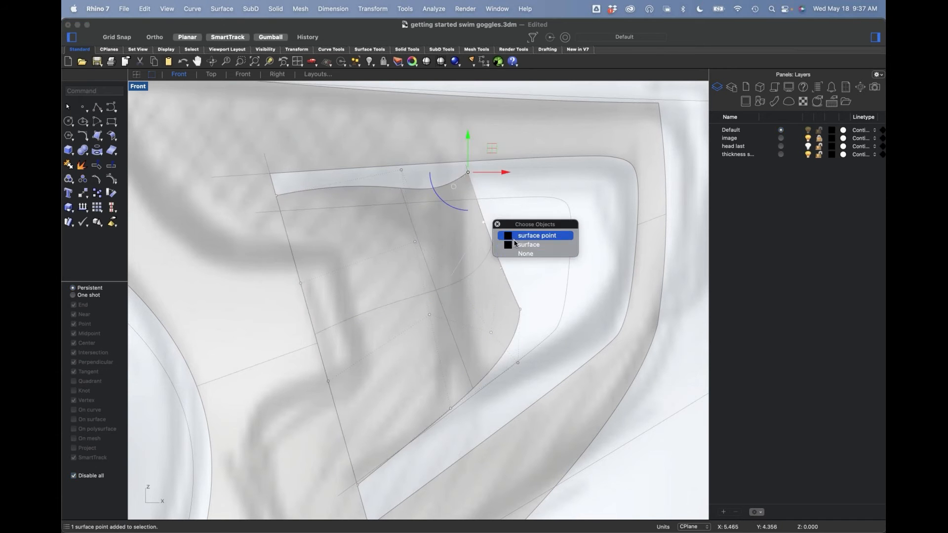
shift+click(501, 268)
shift+click(520, 310)
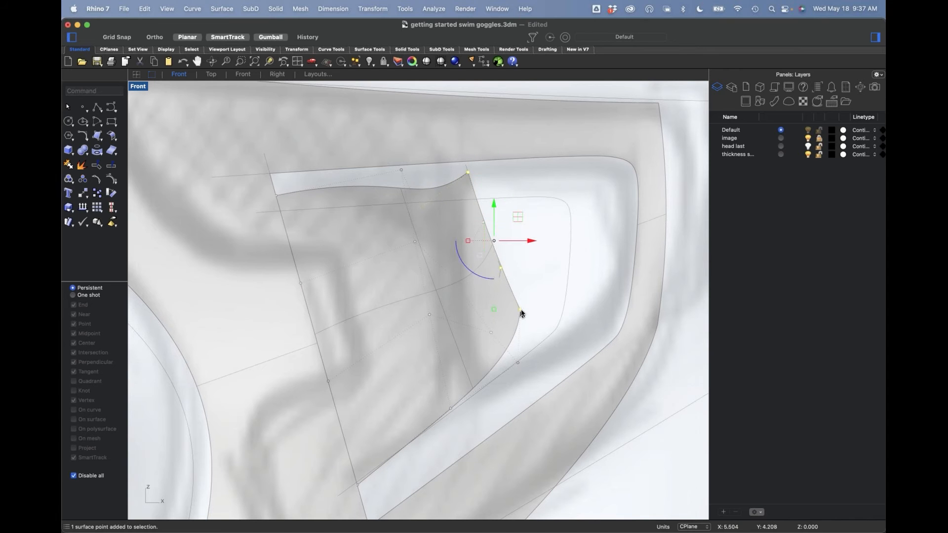
drag(521, 242, 581, 246)
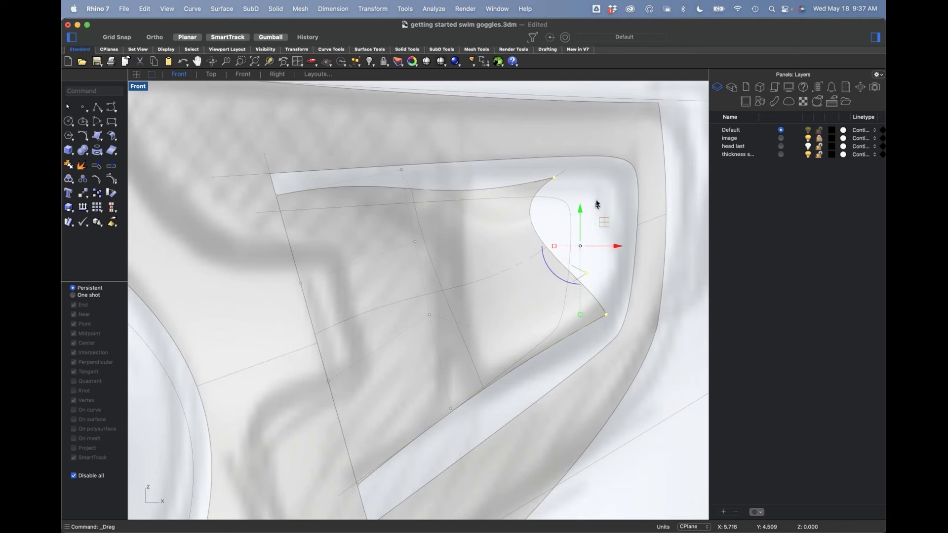
key(super+z)
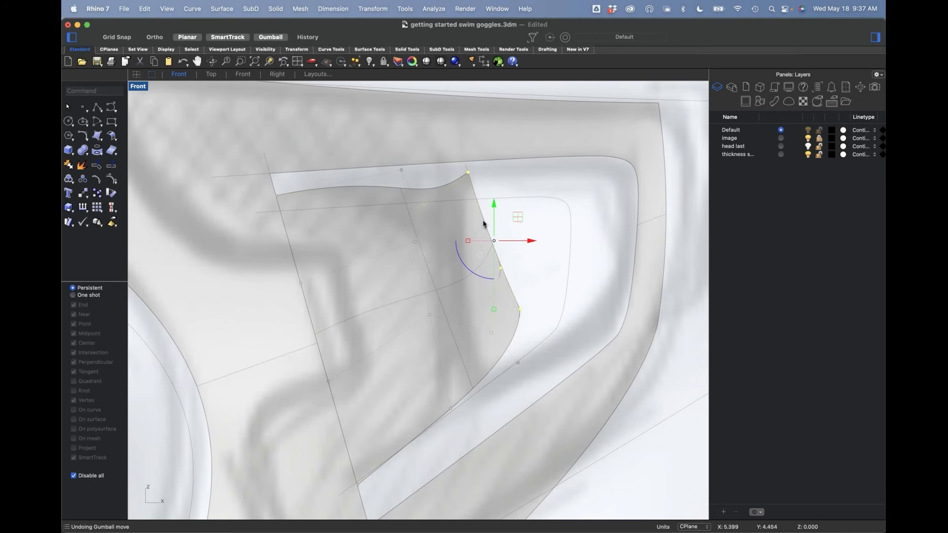
drag(494, 241, 582, 256)
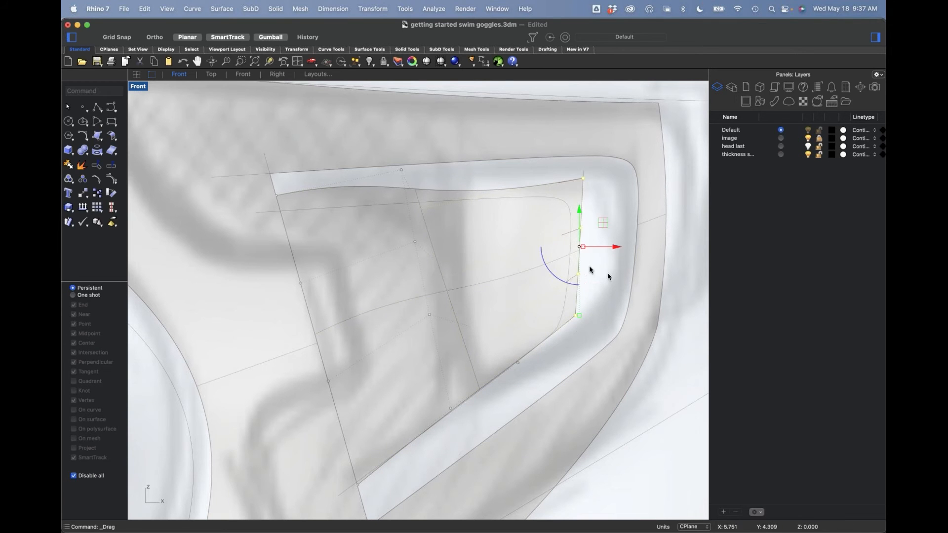
drag(603, 224, 583, 247)
key(Escape)
Step: Lower the control point above the tab's upper edge near the attached side, bringing it closer to the sketched inner outline
click(402, 170)
drag(402, 174, 408, 189)
key(Escape)
drag(473, 178, 530, 209)
drag(462, 178, 549, 265)
drag(514, 388, 526, 361)
key(Escape)
Step: Set the Front viewport's display mode to Wireframe
right_click(137, 88)
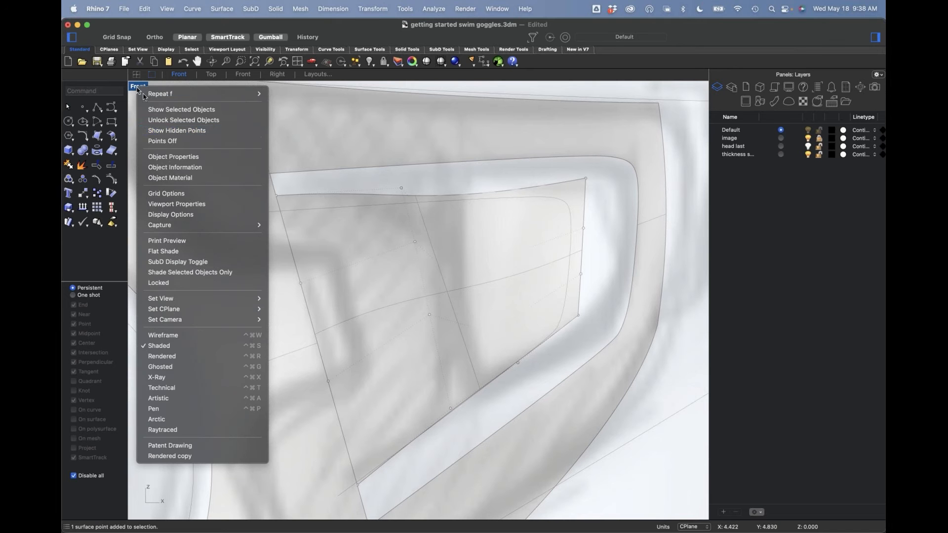
click(184, 337)
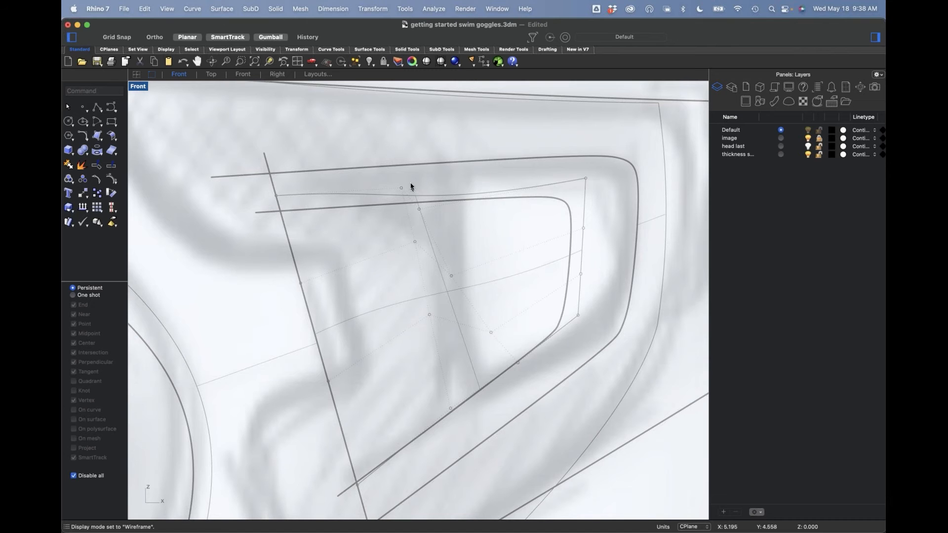
Step: Move the upper three control points of the row before the tab's free end outward toward that end and slightly up
drag(431, 221, 500, 189)
key(Escape)
click(451, 277)
drag(452, 276, 497, 257)
key(Escape)
click(491, 332)
drag(491, 332, 508, 321)
key(Escape)
Step: Raise that row's two interior control points slightly and lower the tab's upper free-end corner point a little
click(497, 258)
mouse_move(497, 258)
mouse_down()
mouse_move(508, 235)
mouse_move(503, 245)
mouse_up()
key(Escape)
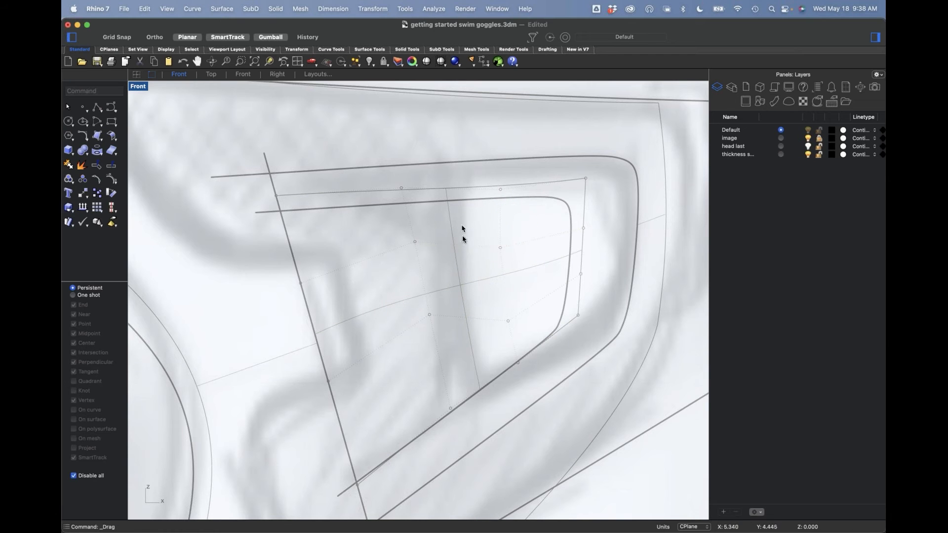
click(508, 321)
drag(508, 321, 506, 301)
key(Escape)
click(585, 178)
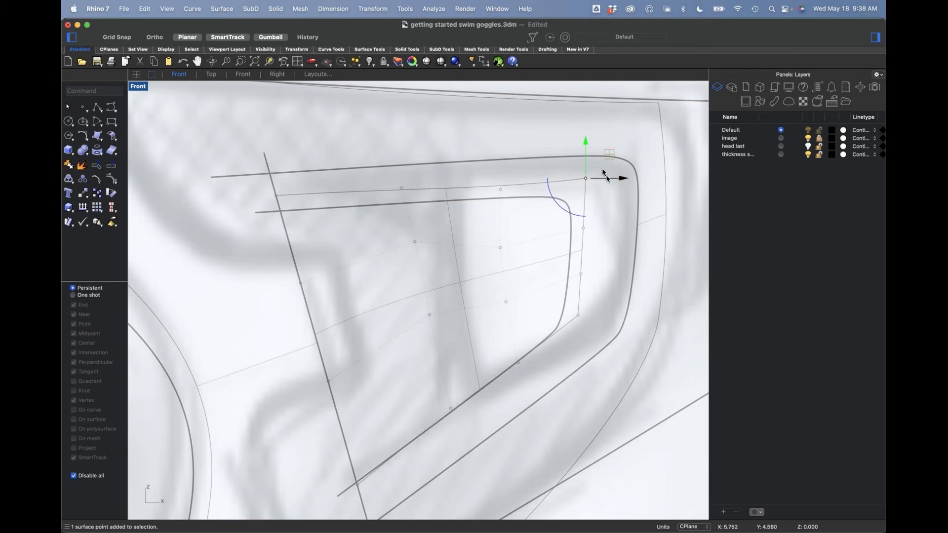
drag(585, 178, 586, 186)
key(Escape)
Step: Move the inner outline curve slightly up and toward the free end so it fits the tab surface
scroll(513, 361, down, 2)
right_drag(510, 360, 533, 343)
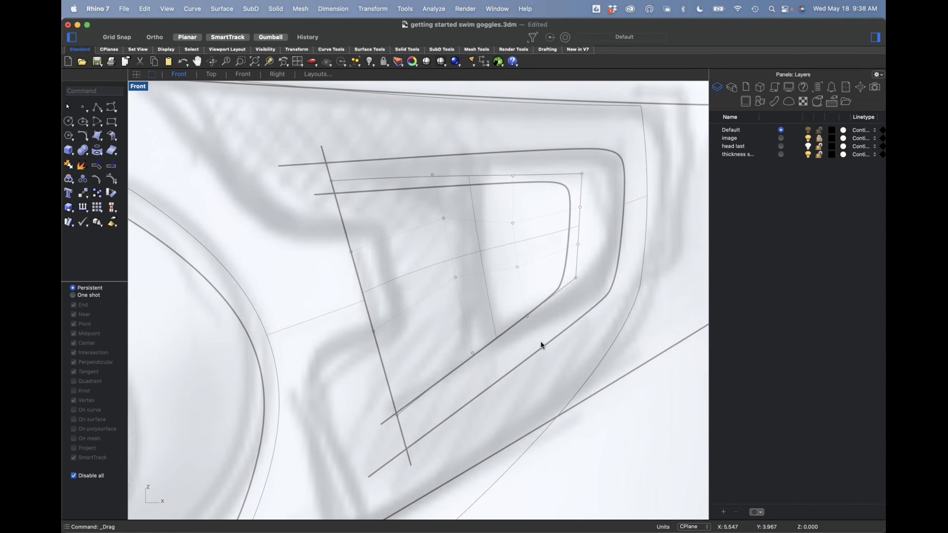
click(566, 271)
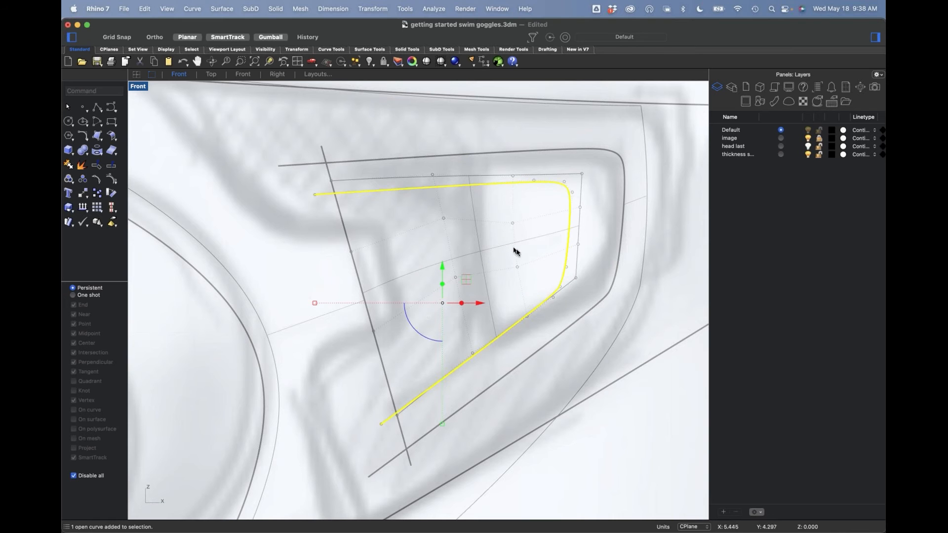
mouse_move(443, 303)
mouse_down()
mouse_move(453, 286)
mouse_move(444, 298)
mouse_up()
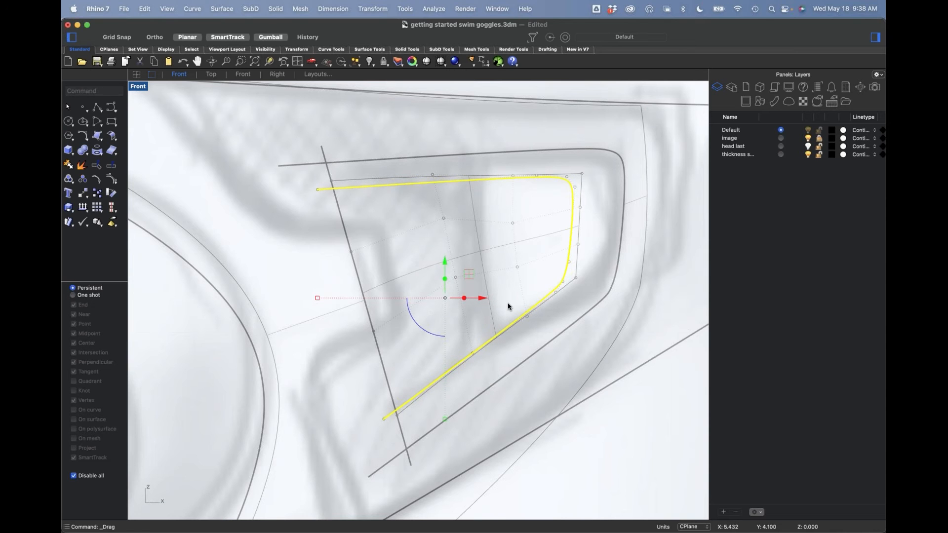
Step: Trim away the part of the tab surface outside the inner outline curve
text(rim)
key(Return)
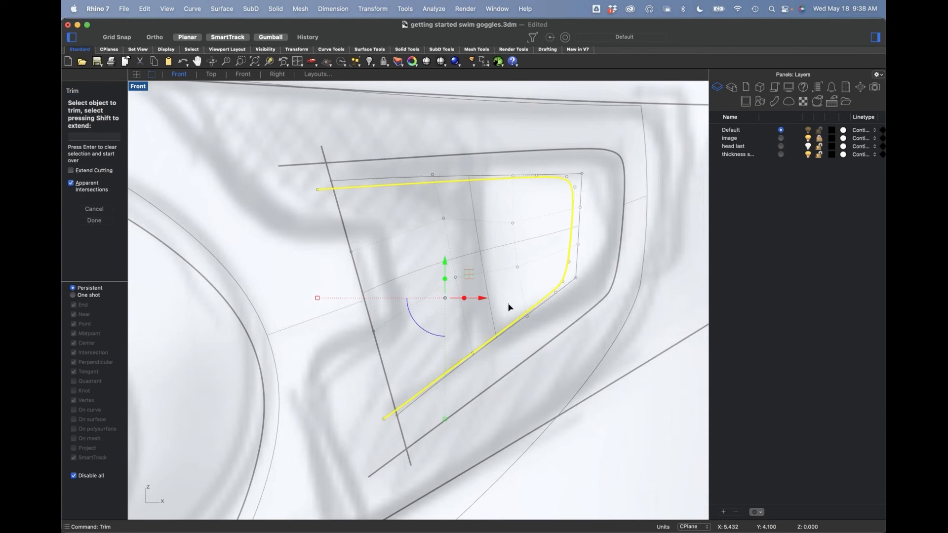
scroll(556, 216, up, 5)
click(598, 240)
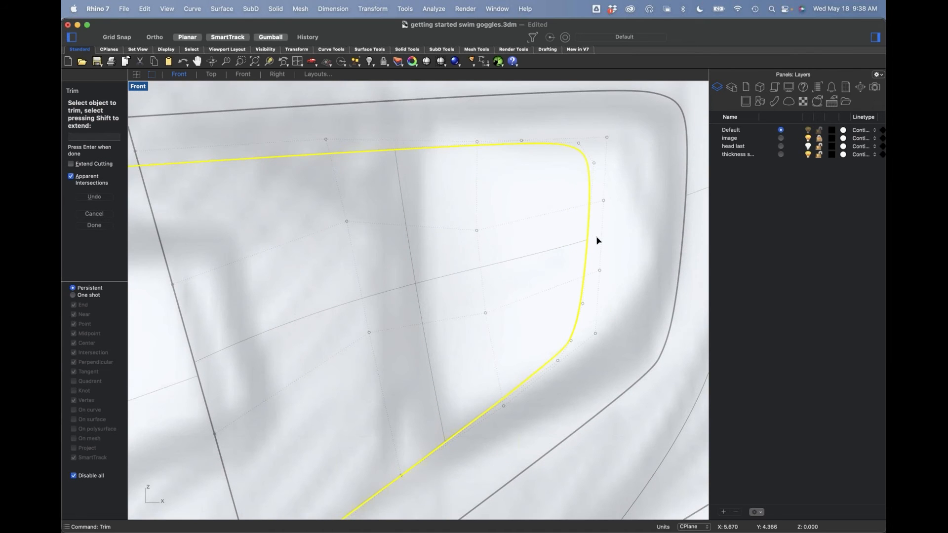
scroll(590, 224, down, 6)
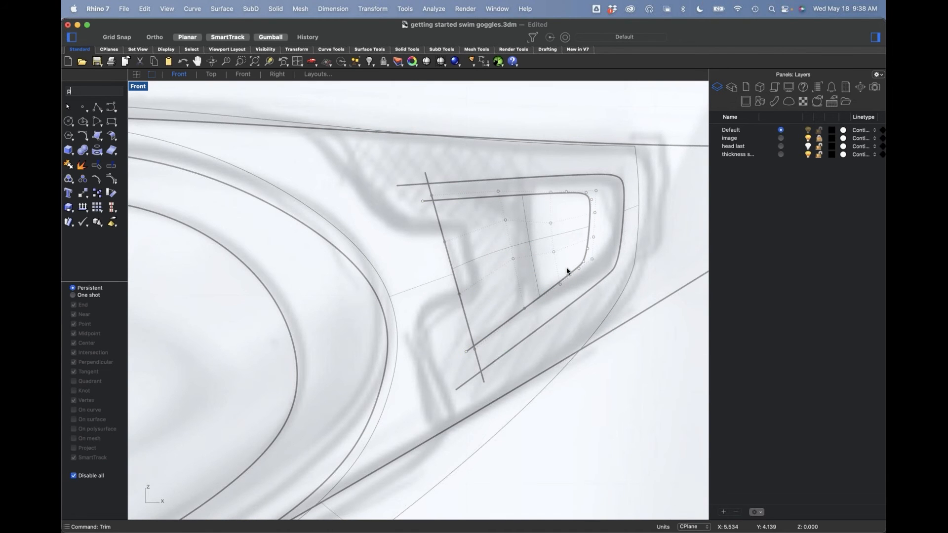
Step: Switch to the Perspective view and set its display mode to Shaded
key(ctrl+F4)
right_drag(567, 305, 554, 331)
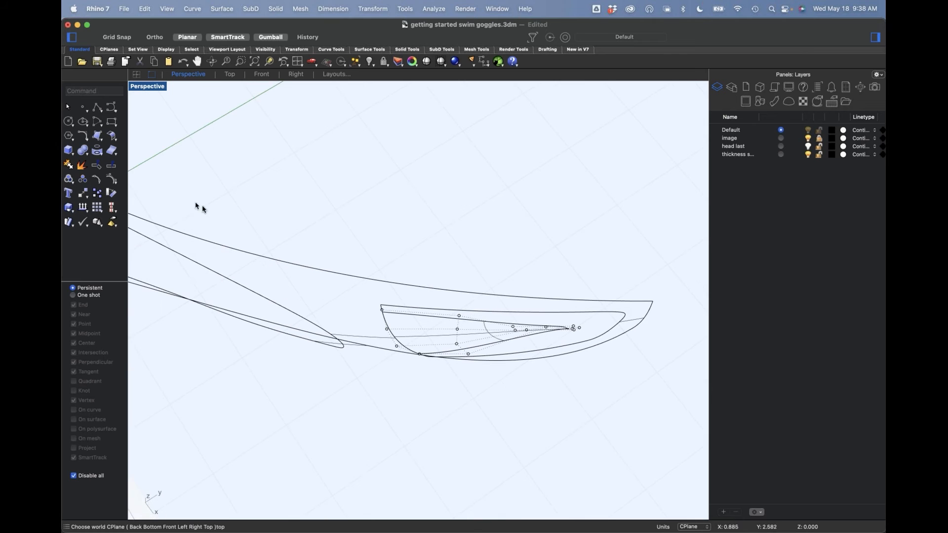
click(156, 90)
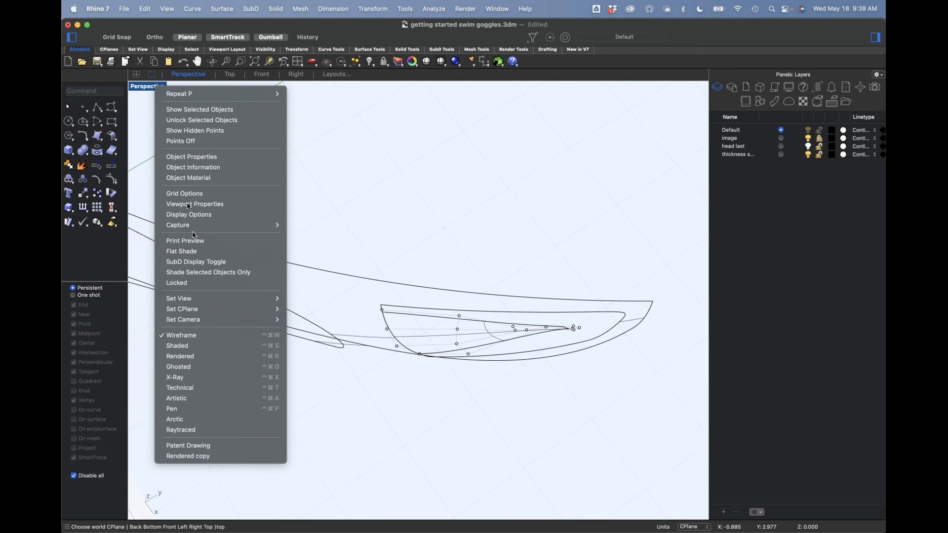
click(265, 350)
Step: Adjust the trimmed tab's control points near its free end in Perspective to refine its bend
mouse_move(478, 352)
right_down()
mouse_move(447, 311)
mouse_move(438, 318)
mouse_move(462, 322)
right_up()
scroll(439, 315, up, 5)
drag(561, 252, 603, 324)
right_drag(603, 323, 592, 414)
drag(615, 465, 626, 429)
click(644, 475)
shift+right_drag(642, 472, 617, 436)
click(571, 437)
drag(594, 457, 595, 428)
click(639, 447)
right_drag(639, 446, 547, 362)
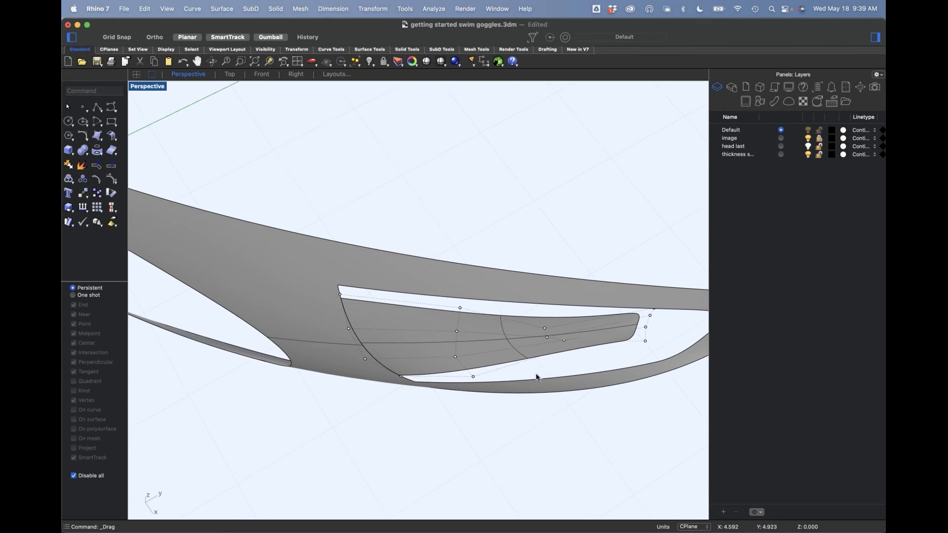
Step: Fine-tune the interior control points in the row before the tab's free end and turn the control points off
click(545, 328)
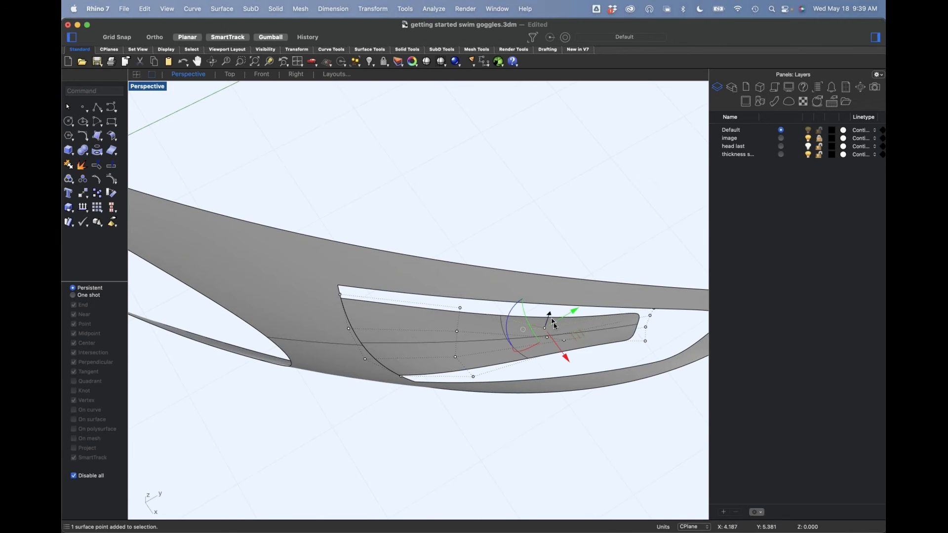
drag(582, 340, 555, 327)
key(Escape)
click(547, 337)
key(Escape)
right_drag(610, 364, 508, 333)
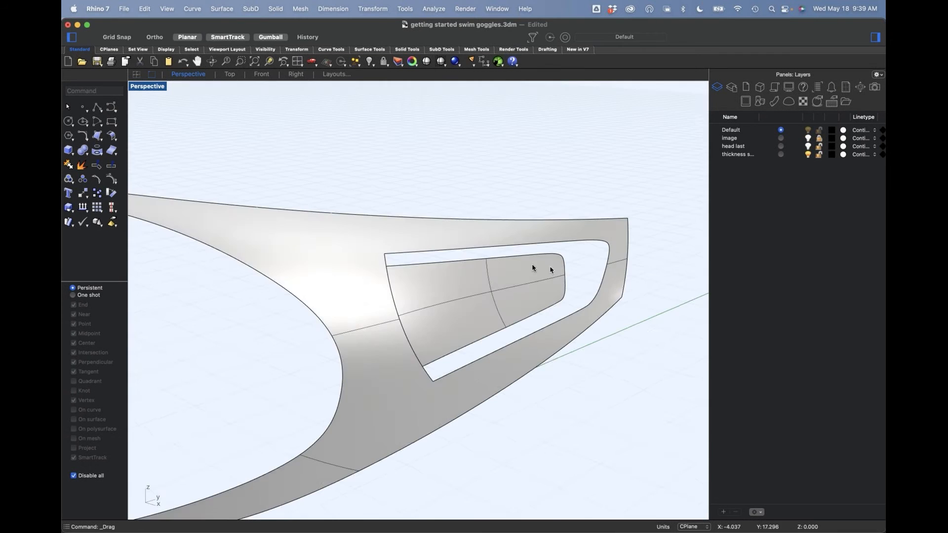
Step: Join the tab surface to the surrounding frame surface
right_drag(554, 269, 509, 275)
drag(439, 140, 391, 326)
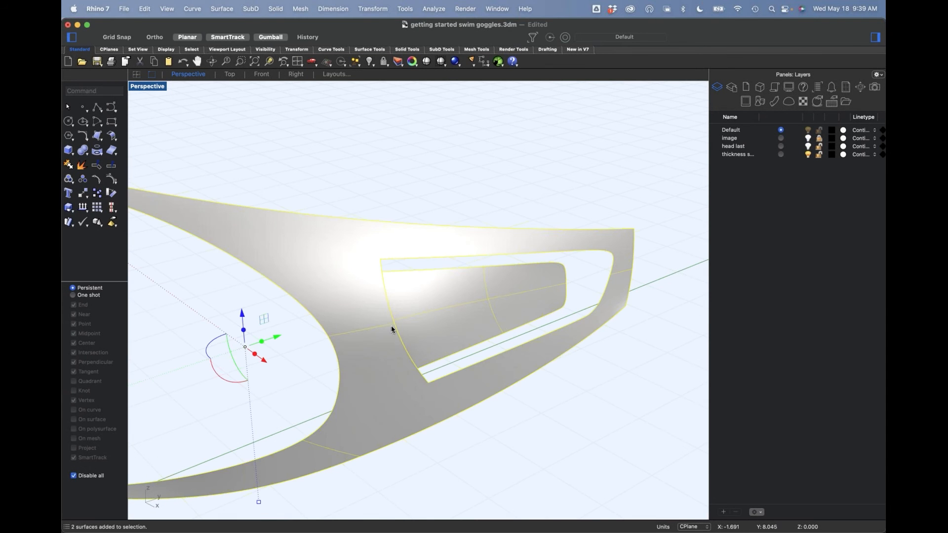
text(j)
key(Return)
click(515, 140)
Step: Create a surface blend between the opening's outer edge and the tab's edge, with Tangency continuity on both sides
text(BlendSrf)
key(Return)
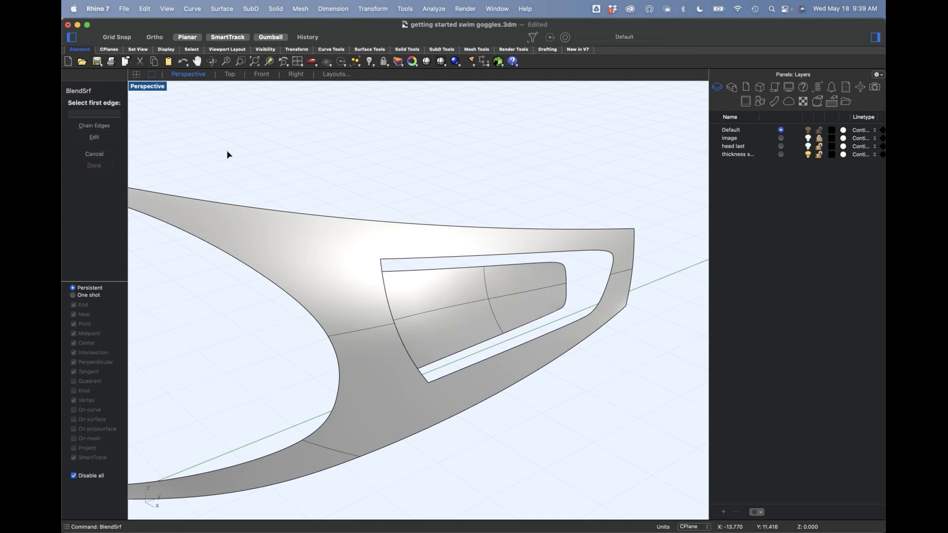
click(421, 262)
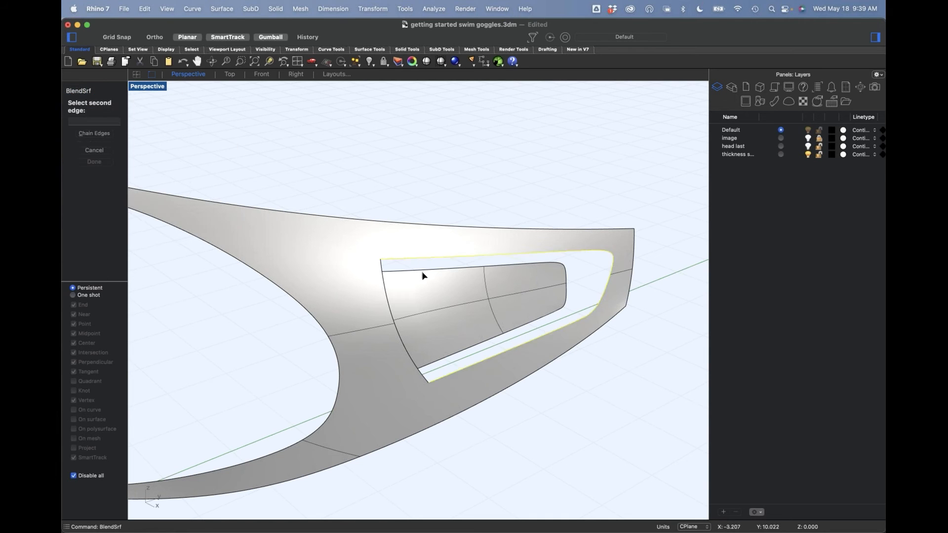
click(423, 271)
drag(477, 169, 266, 130)
click(236, 221)
click(248, 220)
scroll(481, 361, up, 5)
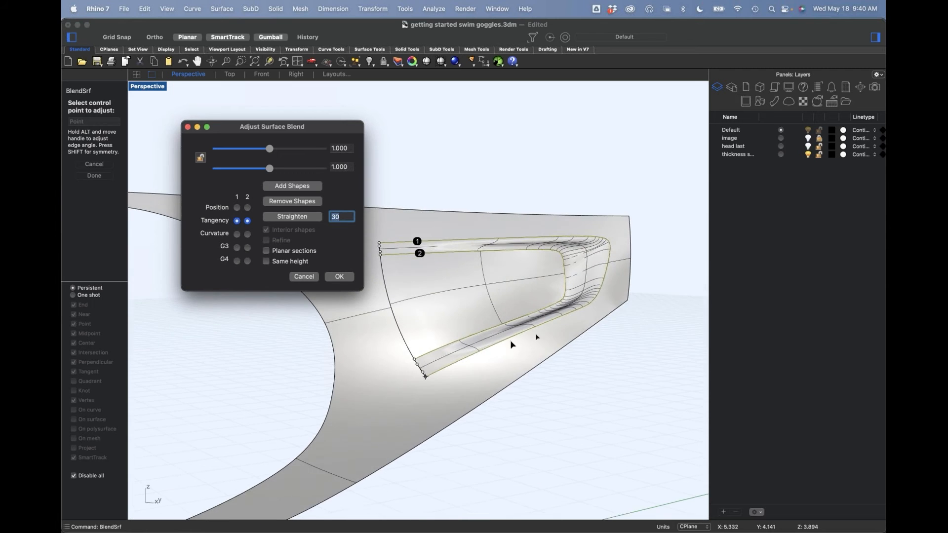
mouse_move(486, 365)
right_down()
mouse_move(515, 362)
mouse_move(477, 358)
right_up()
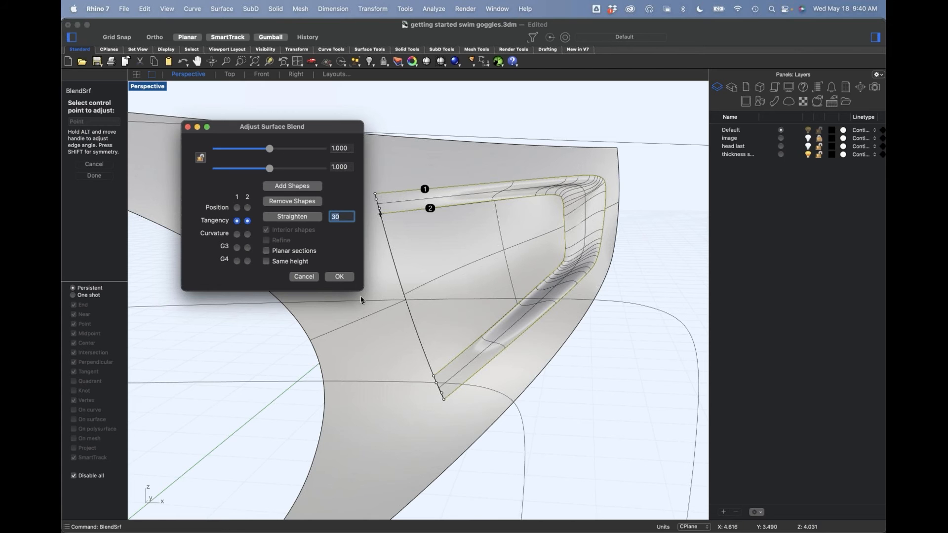
click(340, 276)
Step: Match the blend's upper end edge to the adjoining frame edge with Position continuity, preserving the isocurve direction
scroll(404, 211, up, 5)
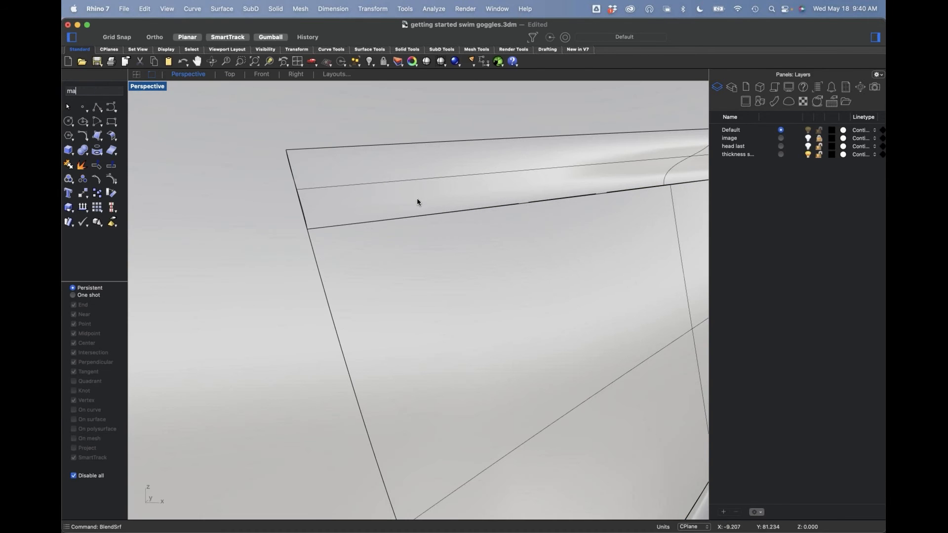
text(rf)
key(Return)
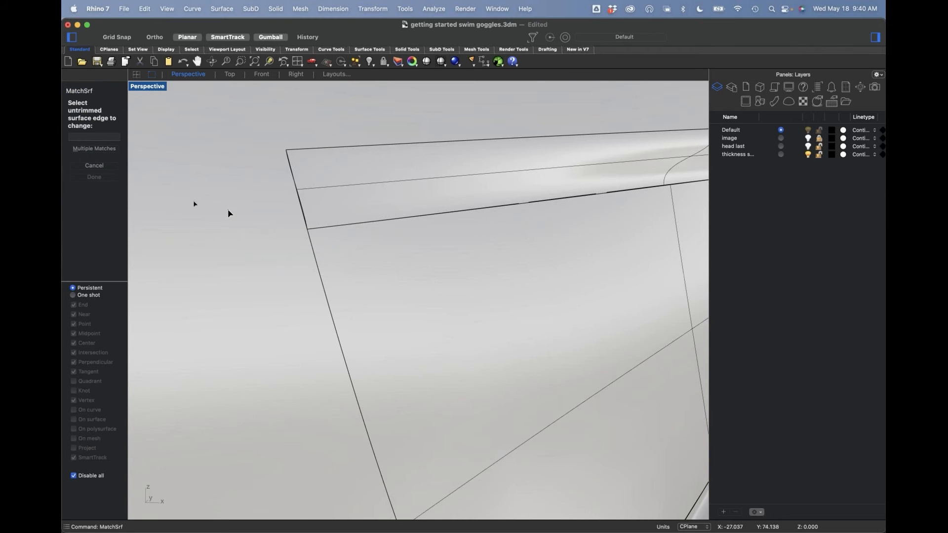
click(304, 216)
click(304, 218)
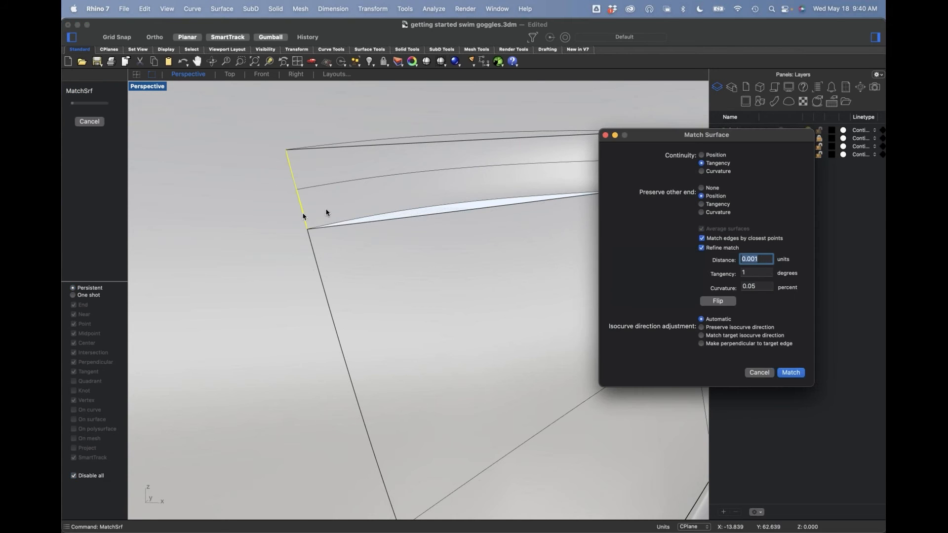
click(705, 329)
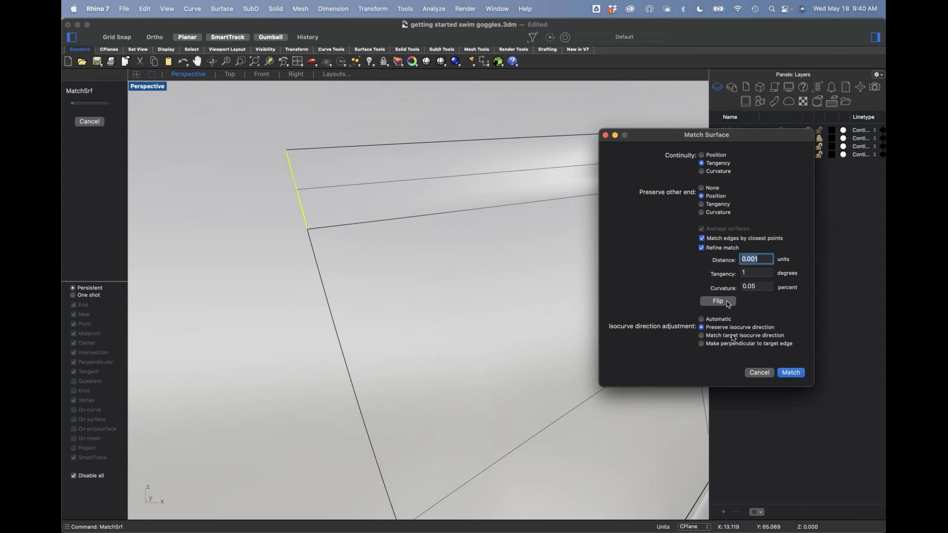
click(714, 155)
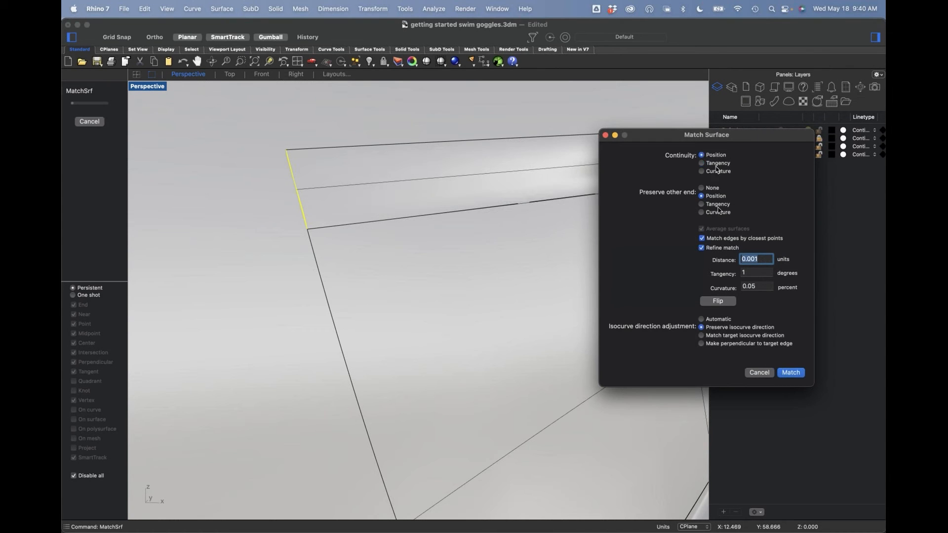
click(790, 373)
scroll(434, 328, down, 5)
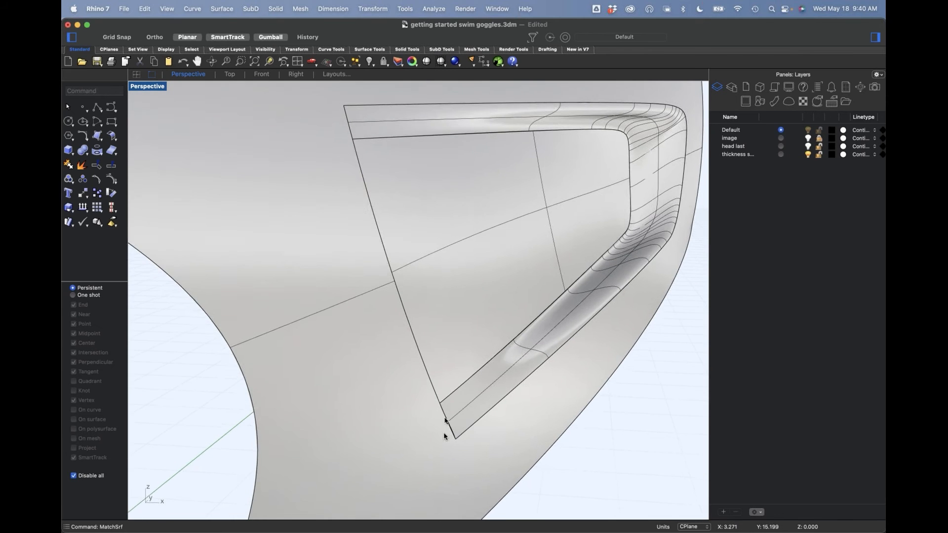
Step: Match the blend's lower end edge to the adjoining frame edge with Position continuity, preserving the isocurve direction
scroll(449, 401, up, 6)
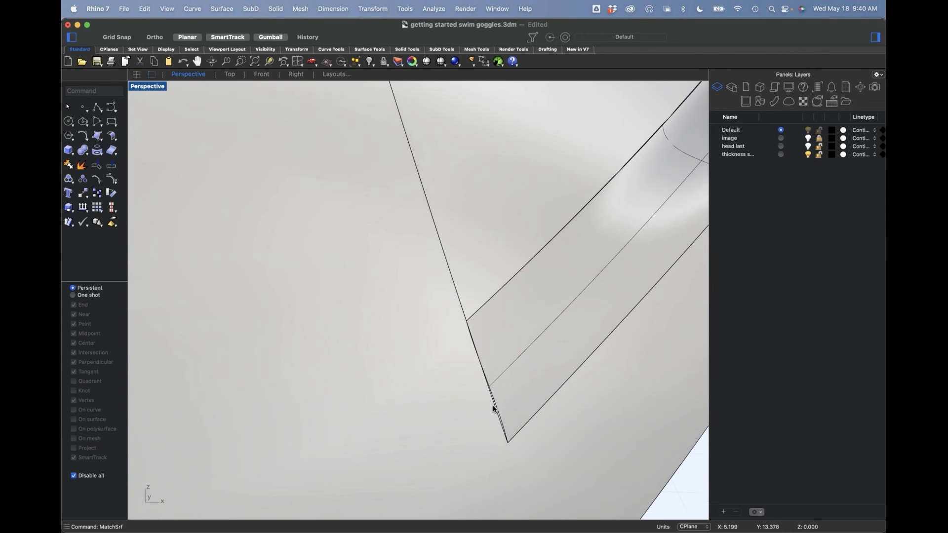
key(Return)
click(499, 414)
click(499, 420)
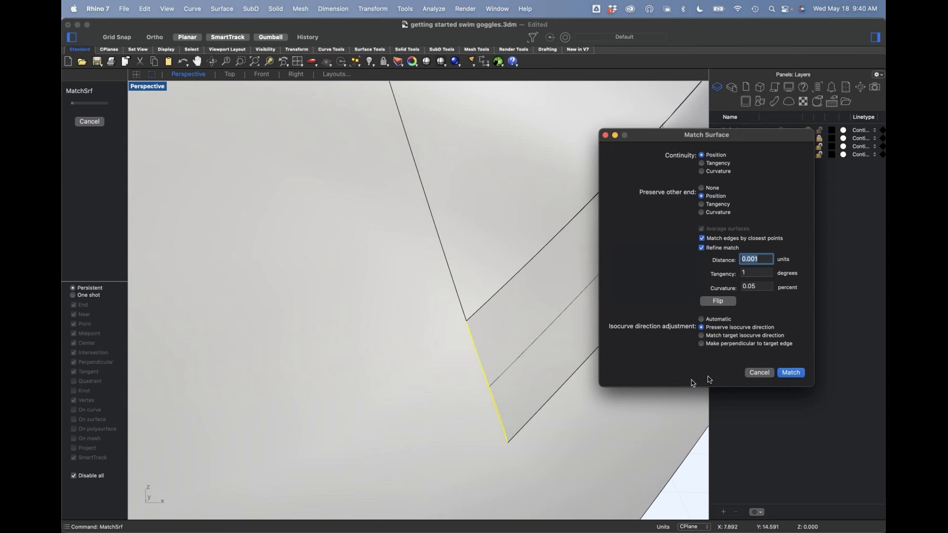
click(791, 373)
Step: Join the blend surface with the frame and tab into one polysurface
scroll(508, 396, down, 5)
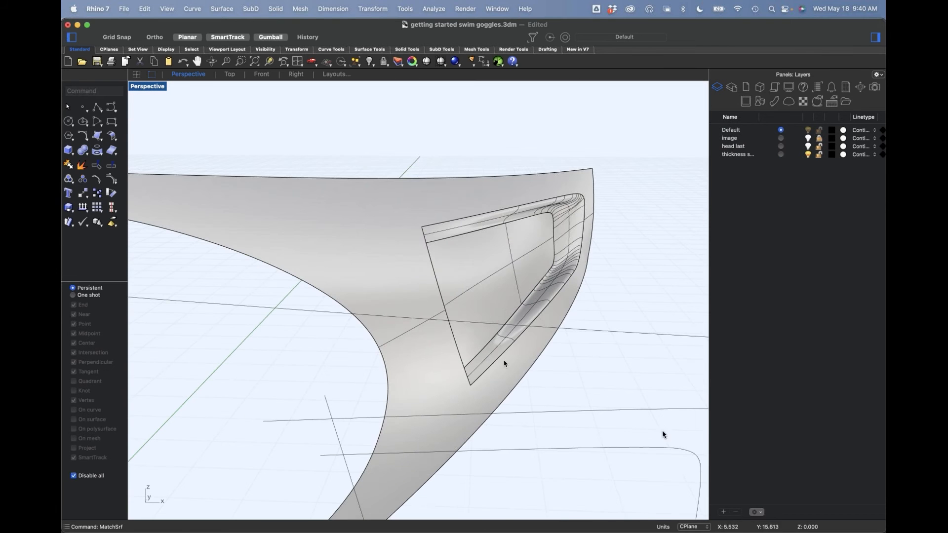
drag(616, 382, 432, 264)
key(super+j)
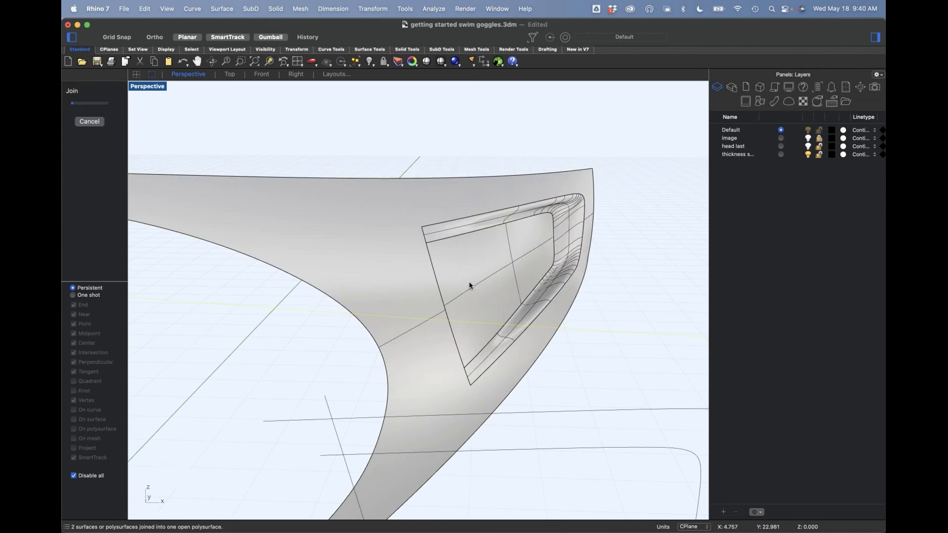
click(445, 99)
Step: Examine the joined tab and blend in Rendered display mode, and return the viewport to Shaded
right_drag(627, 329, 595, 341)
click(148, 88)
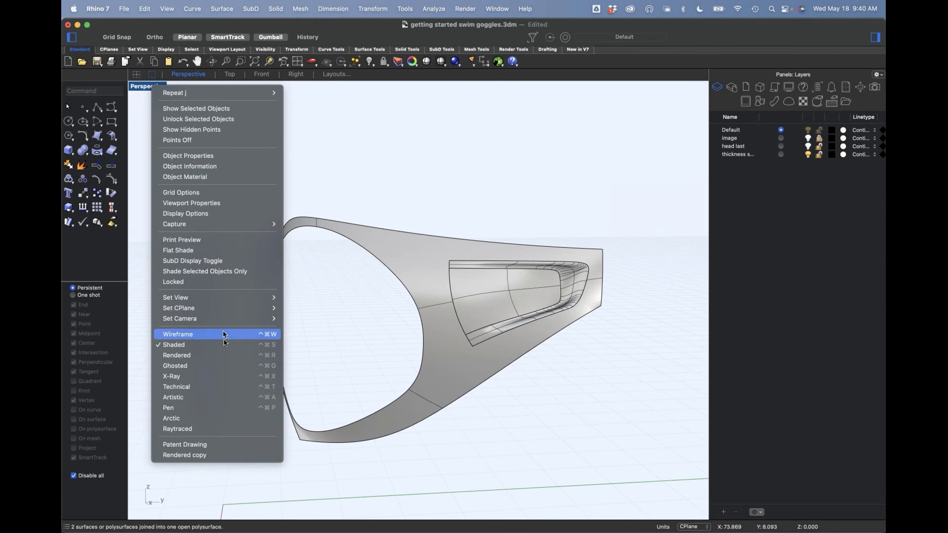
click(197, 356)
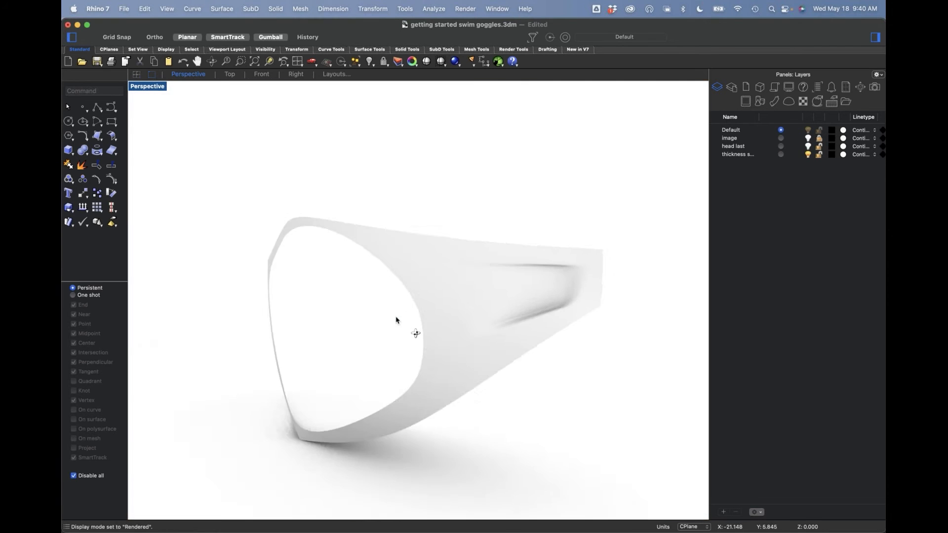
right_drag(398, 317, 482, 308)
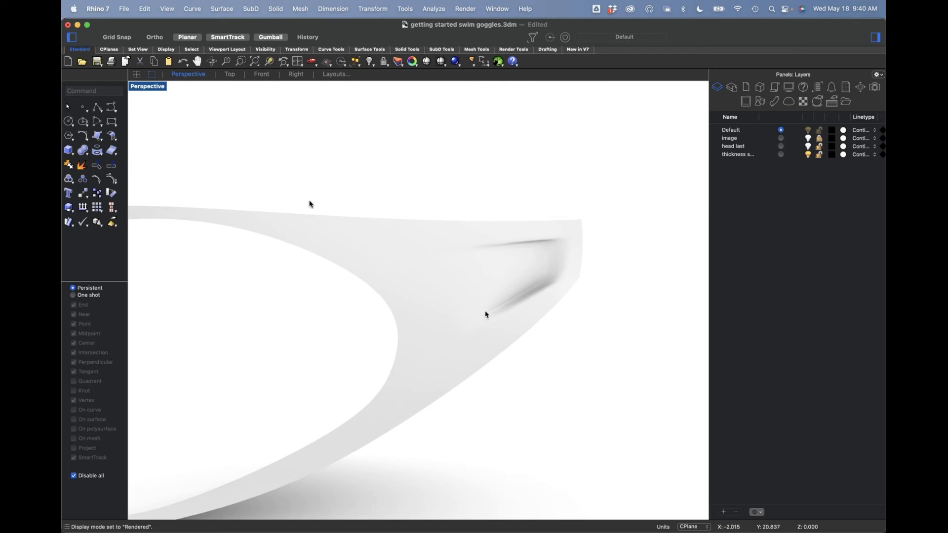
click(148, 87)
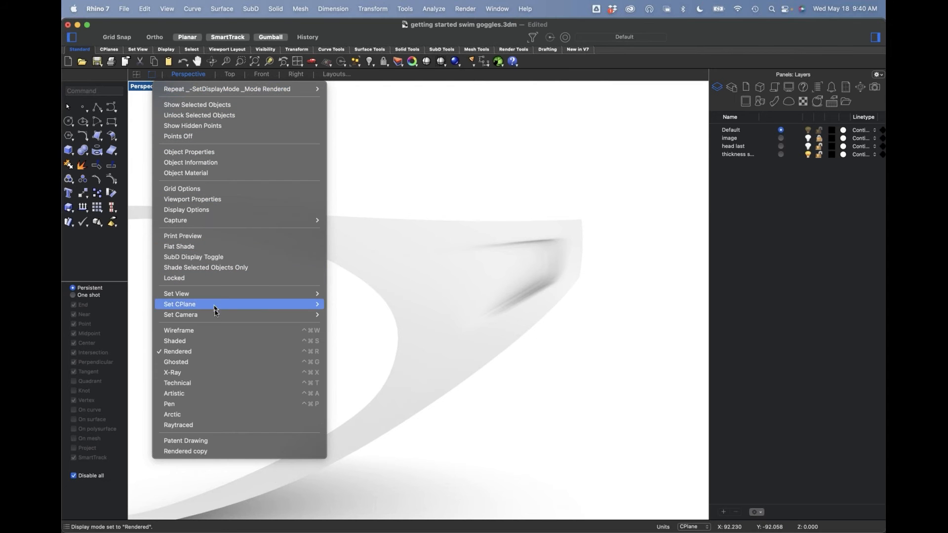
click(217, 341)
Step: Show the hidden goggle parts and examine the tab recess together with the frame thickness and lens
right_drag(493, 303, 563, 233)
key(Return)
scroll(564, 233, up, 5)
click(568, 279)
click(591, 345)
right_drag(590, 345, 443, 378)
click(275, 408)
right_drag(276, 409, 502, 239)
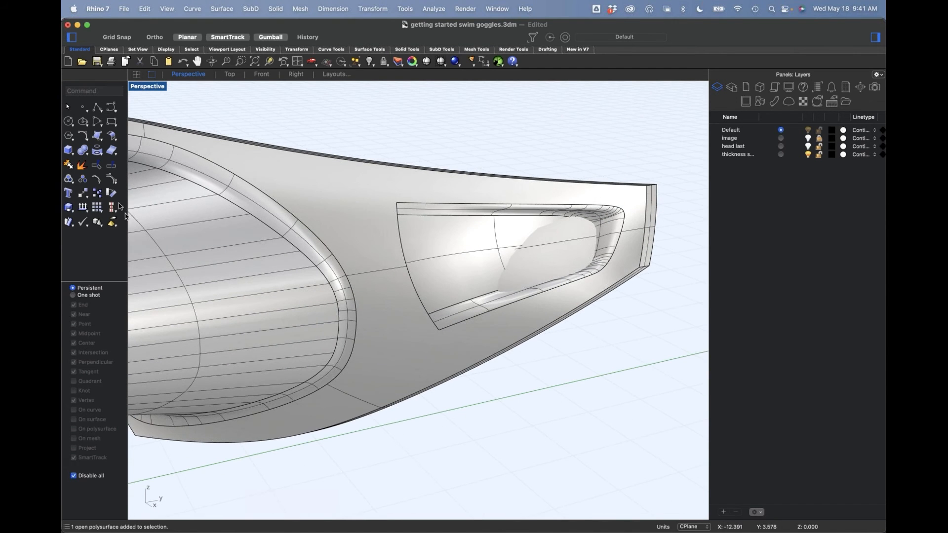
Step: Duplicate the outer boundary edges of the strap-end recess as curves
click(102, 156)
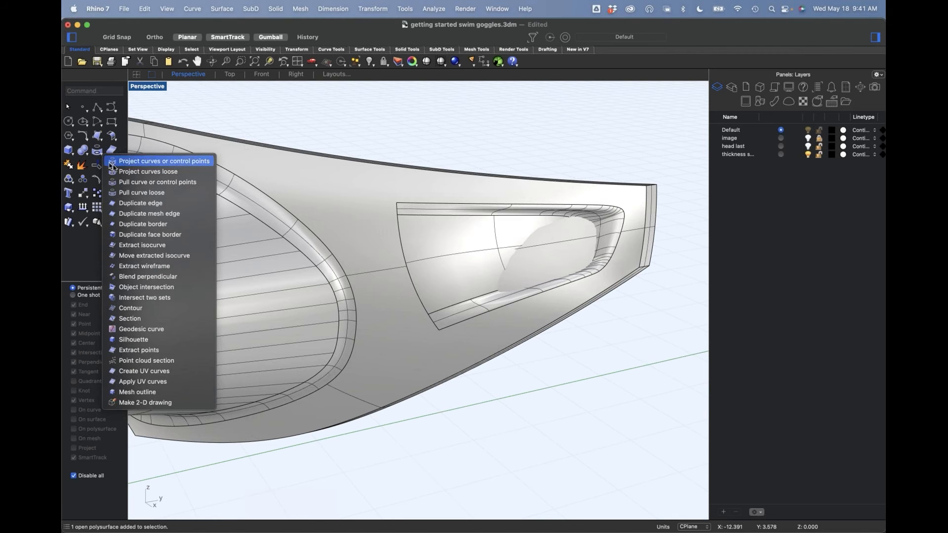
click(148, 203)
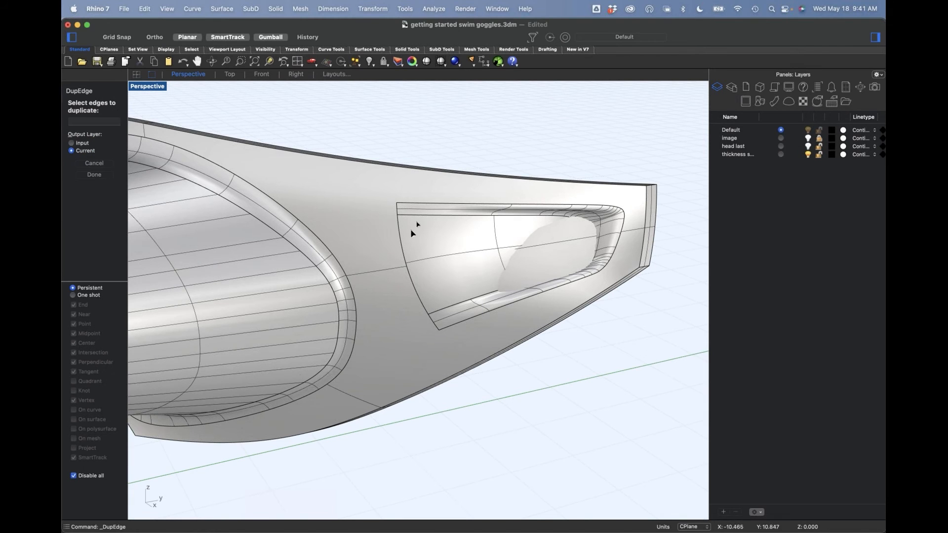
click(409, 206)
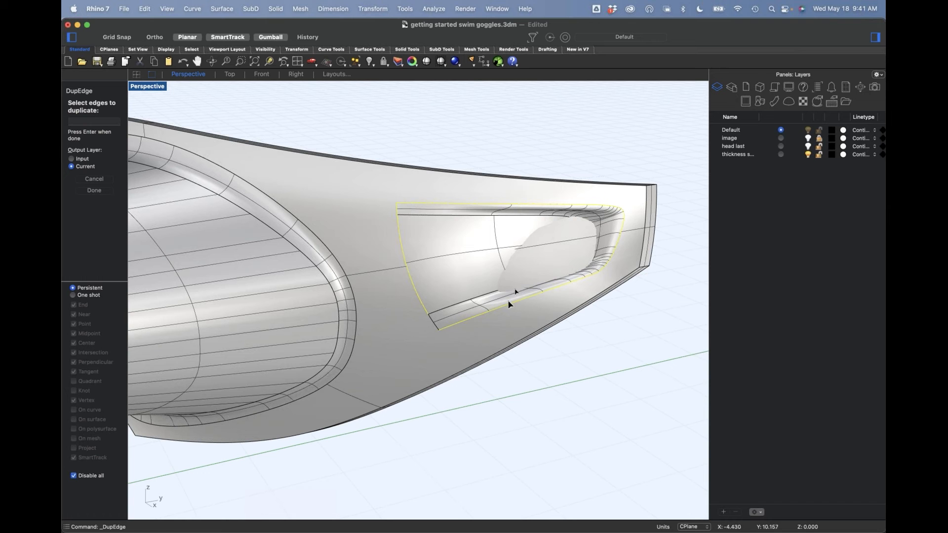
click(437, 326)
key(Return)
Step: Hide the frame polysurface that contains the strap-end recess
right_drag(563, 386, 511, 373)
click(512, 405)
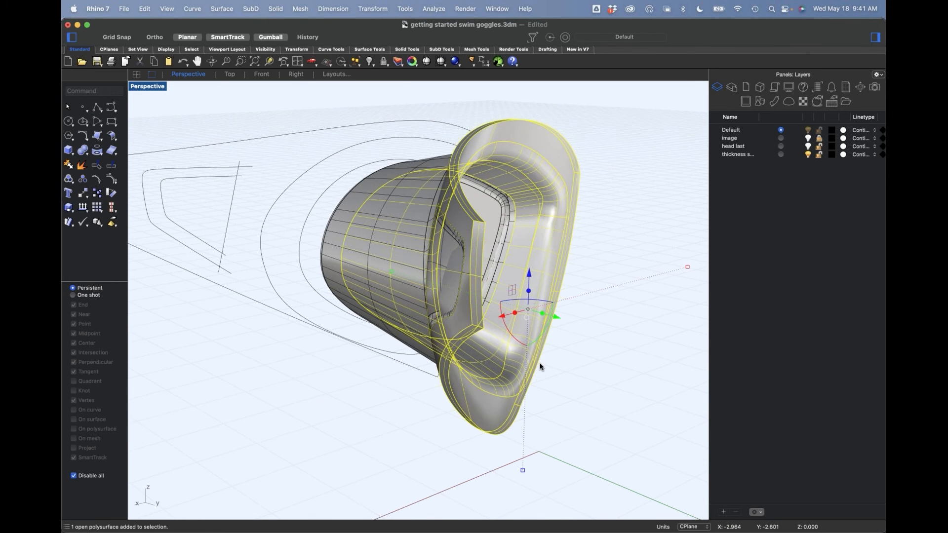
key(Return)
right_drag(323, 283, 349, 306)
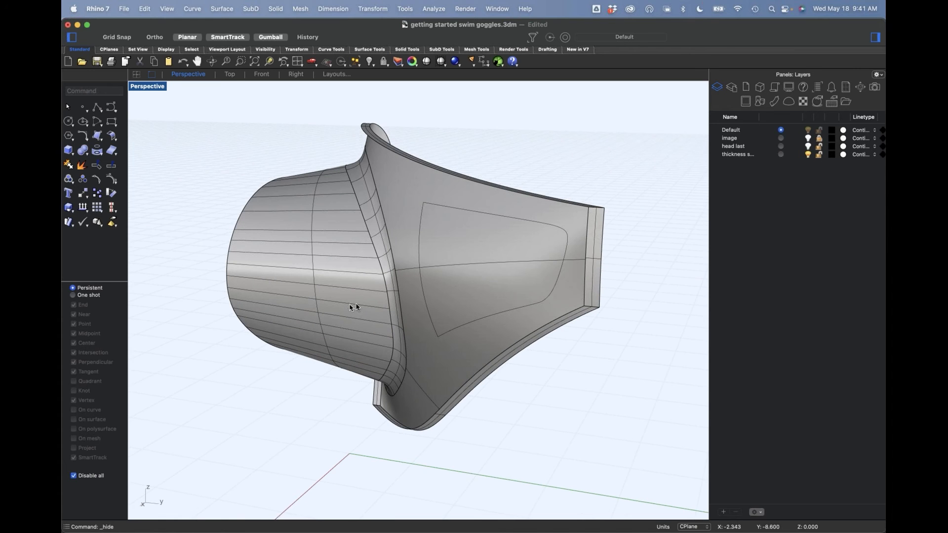
Step: Split the remaining frame surface with the duplicated recess outline curves in the Front view
text(f)
key(Return)
drag(365, 122, 543, 357)
scroll(531, 314, up, 2)
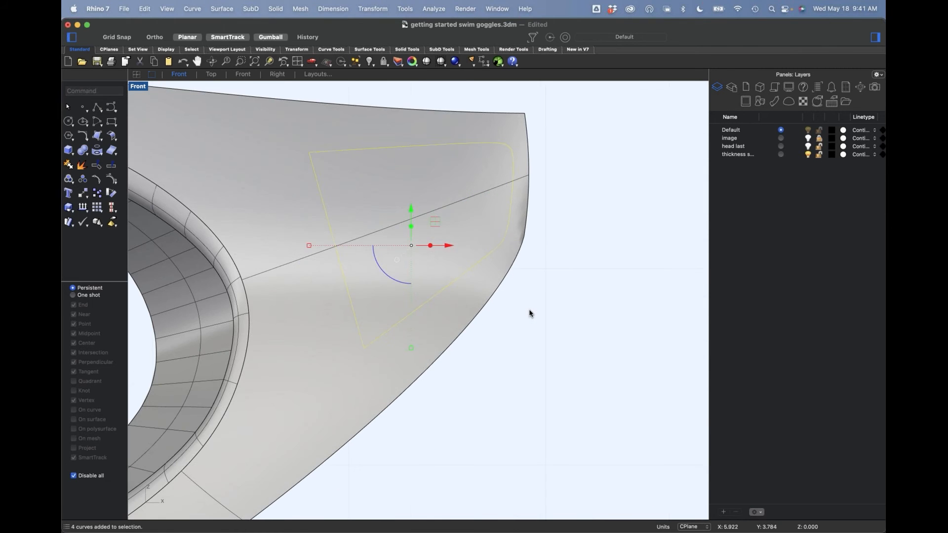
key(super+t)
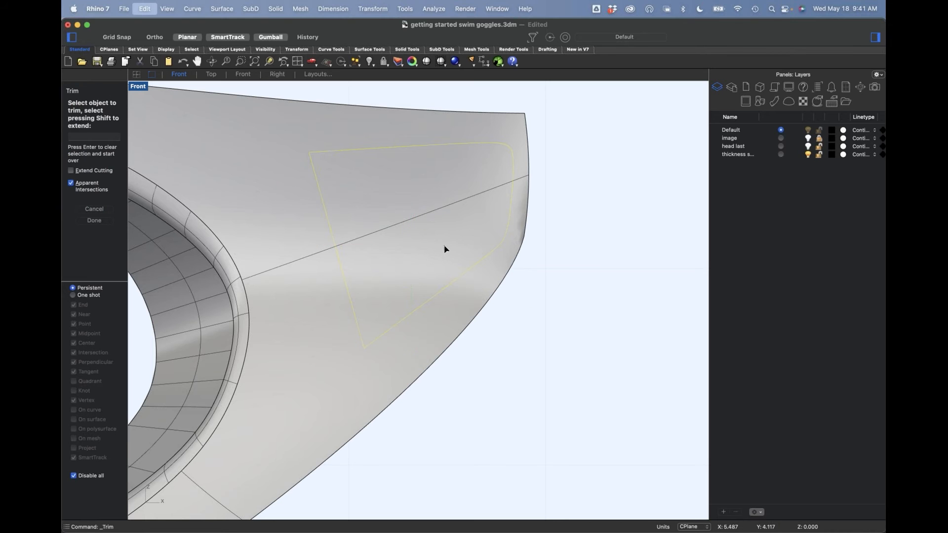
key(Escape)
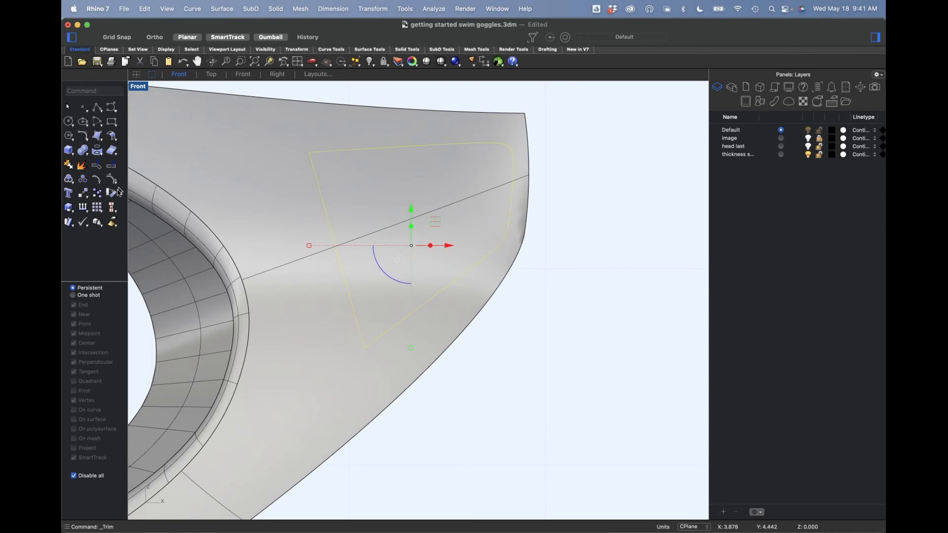
click(111, 165)
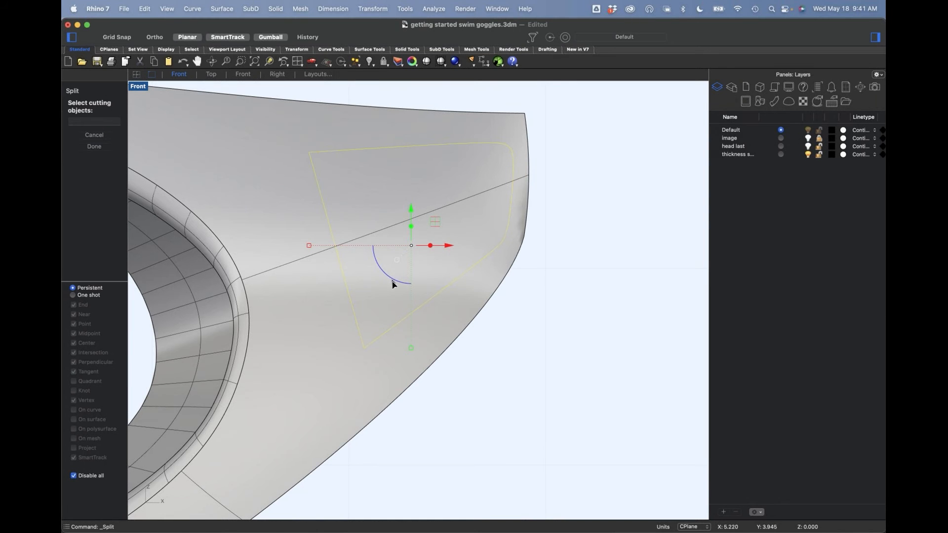
right_drag(393, 284, 393, 287)
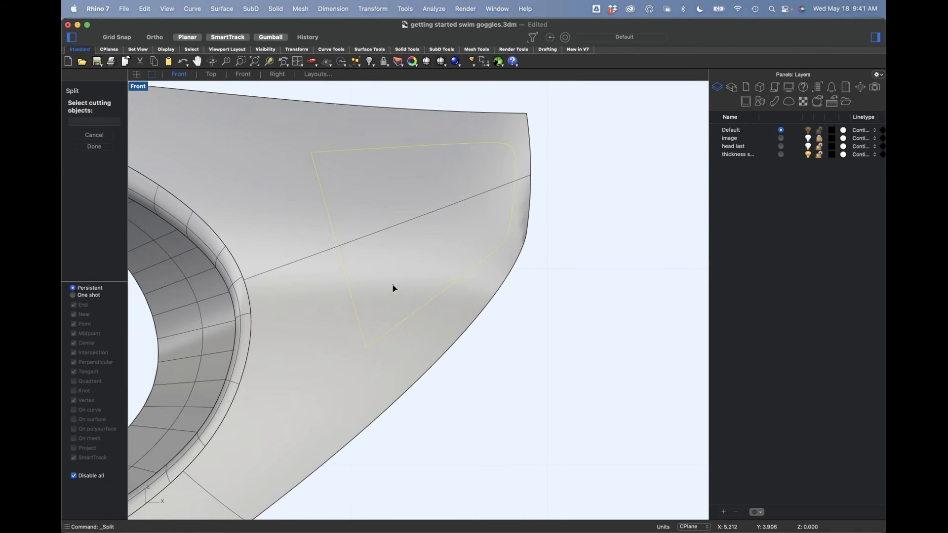
right_click(394, 290)
click(393, 286)
right_click(391, 286)
drag(280, 85, 508, 334)
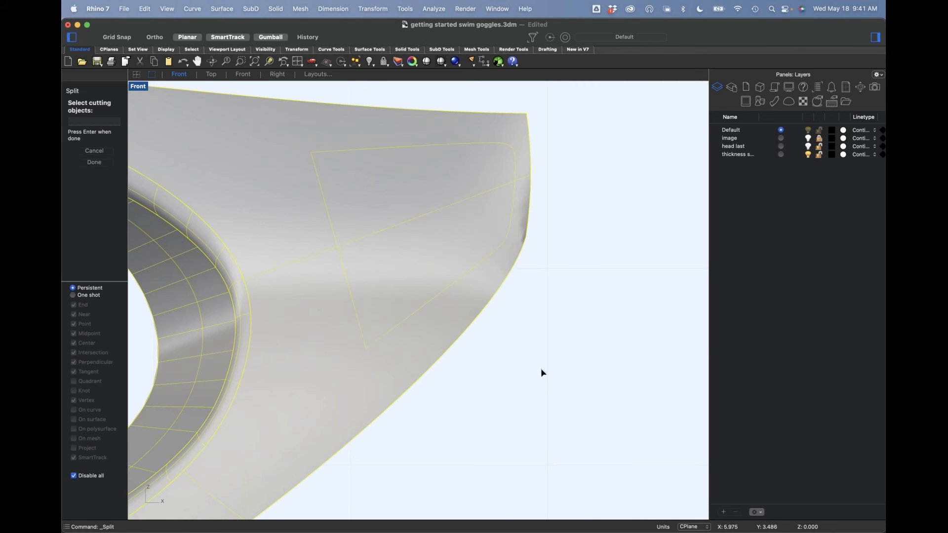
right_click(530, 366)
click(423, 258)
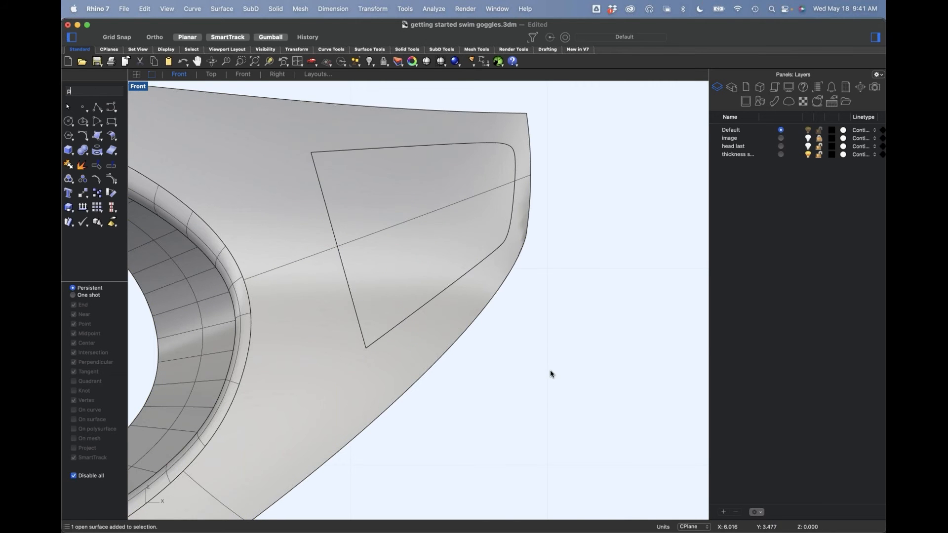
Step: Show the hidden recess polysurface in Perspective and join it with the adjoining frame part
text(p)
key(Return)
right_drag(598, 218, 573, 266)
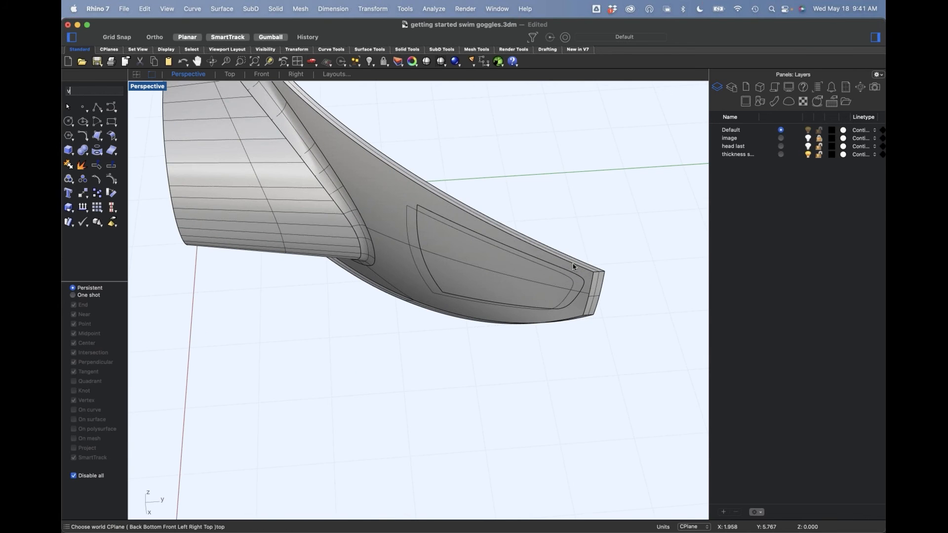
text(v)
key(Return)
click(481, 279)
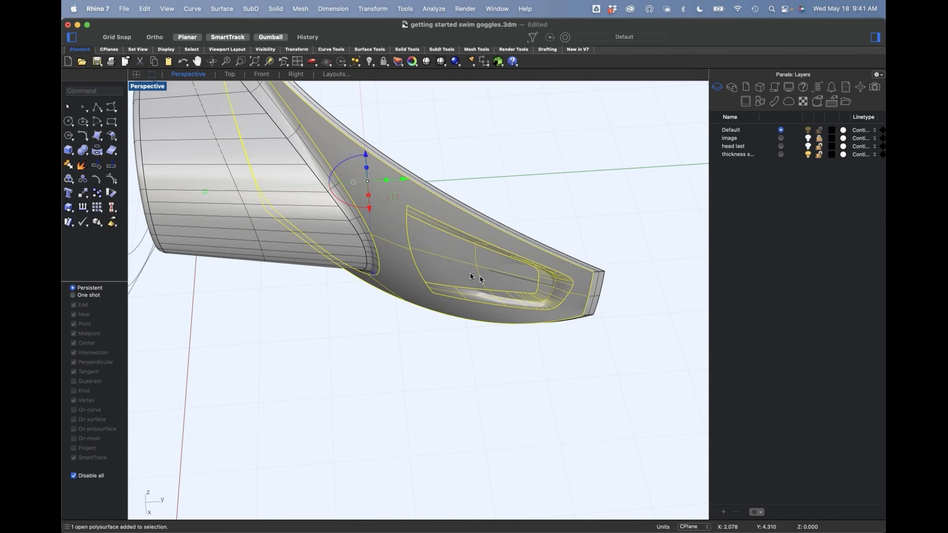
shift+click(360, 266)
text(j)
key(Return)
Step: Bend the split-off strap-end patch away from the frame in the Top view, placing the spine from its middle to its outer end
click(470, 367)
right_drag(471, 367, 437, 338)
click(404, 309)
scroll(400, 332, up, 5)
text(top)
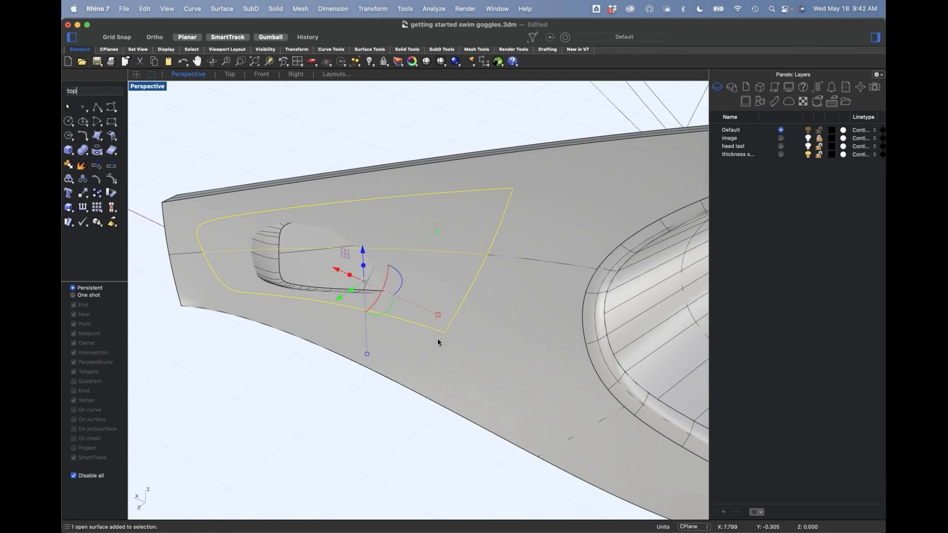
key(Return)
text(ben)
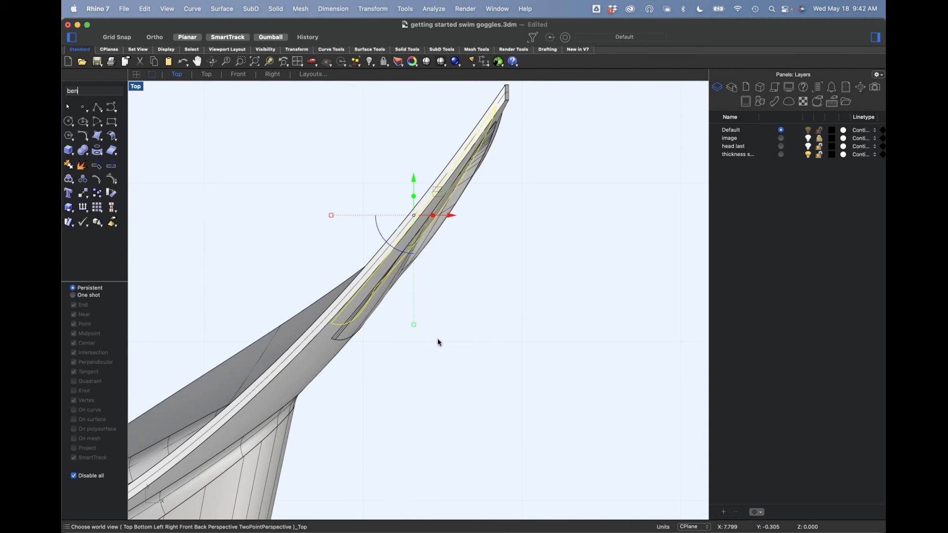
text(d)
key(Return)
click(406, 238)
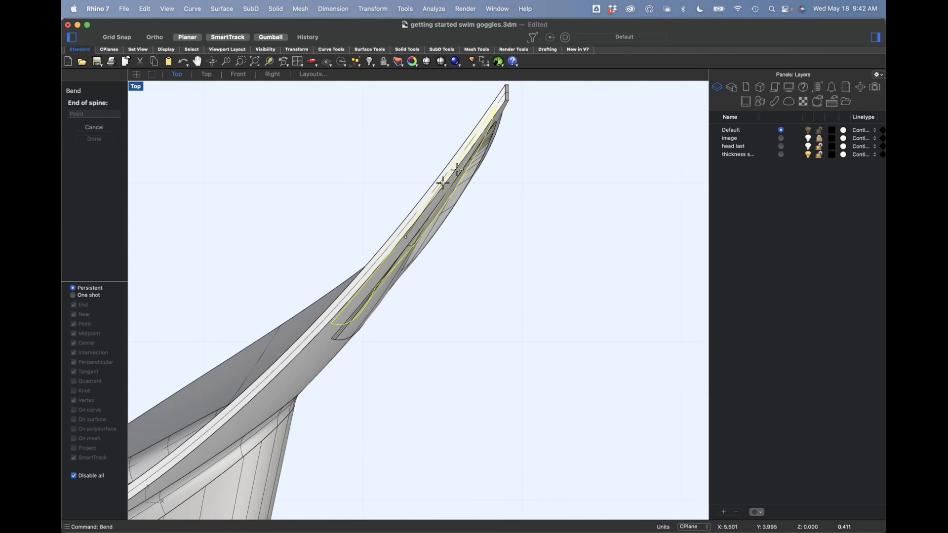
click(474, 104)
click(548, 246)
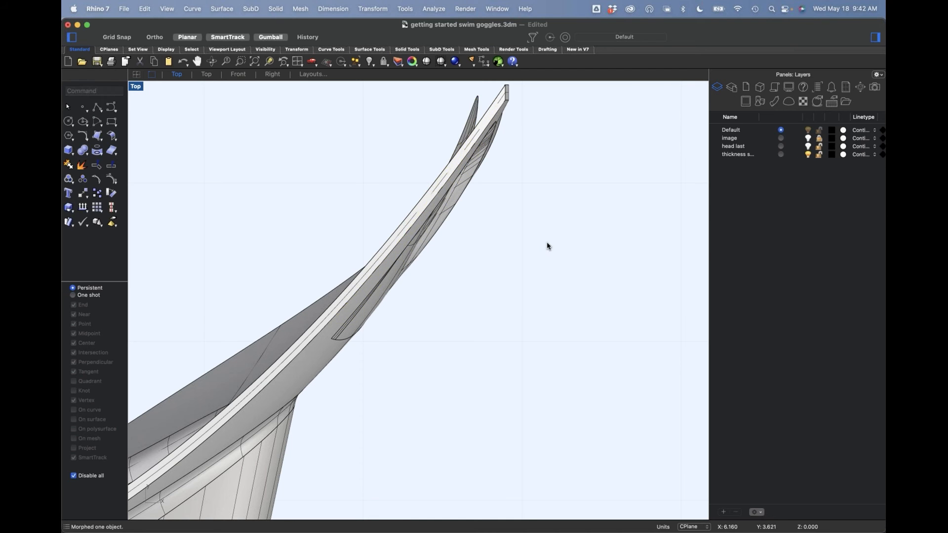
Step: Examine the bent patch in Perspective and undo the bend
key(F4)
scroll(466, 298, up, 5)
right_drag(469, 300, 449, 342)
key(super+z)
Step: Shrink the split-off patch's underlying surface to its trimmed edges and turn on its control points
text(shrink)
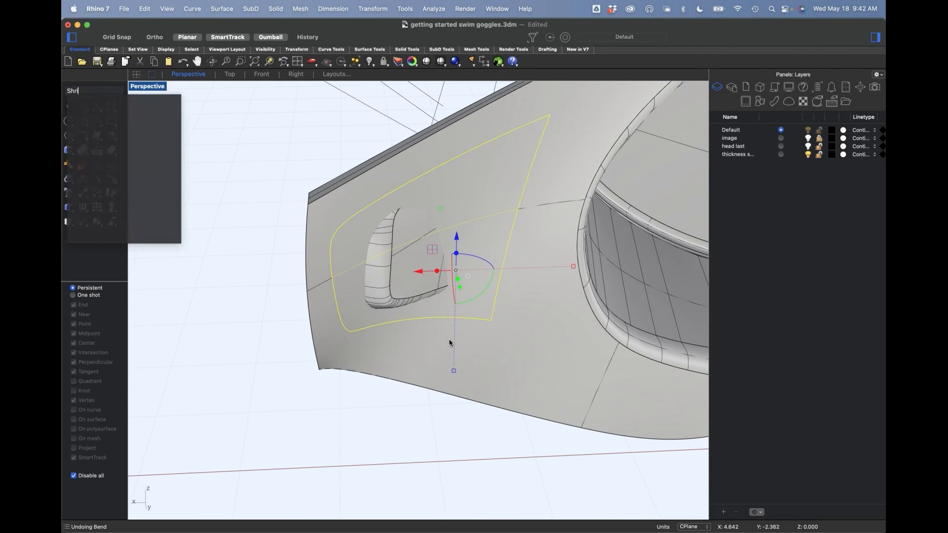
key(Return)
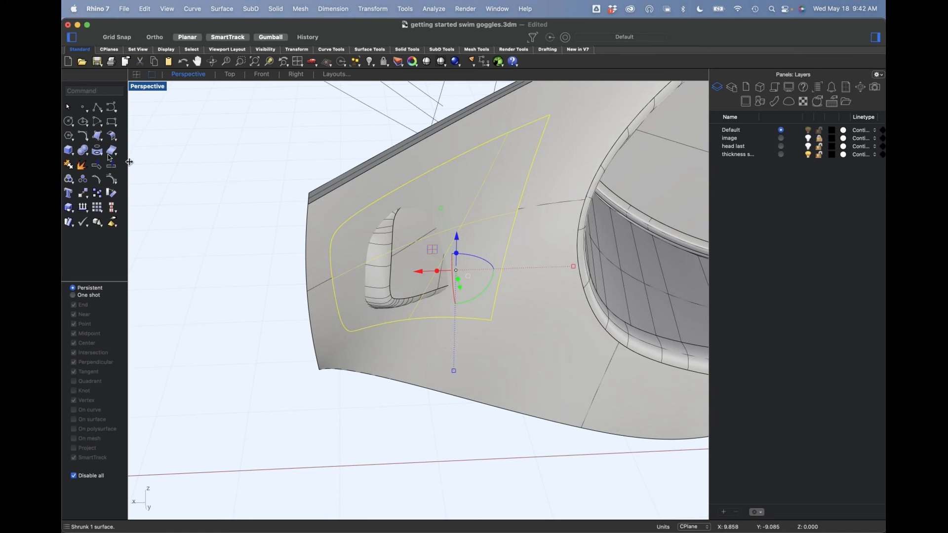
click(111, 179)
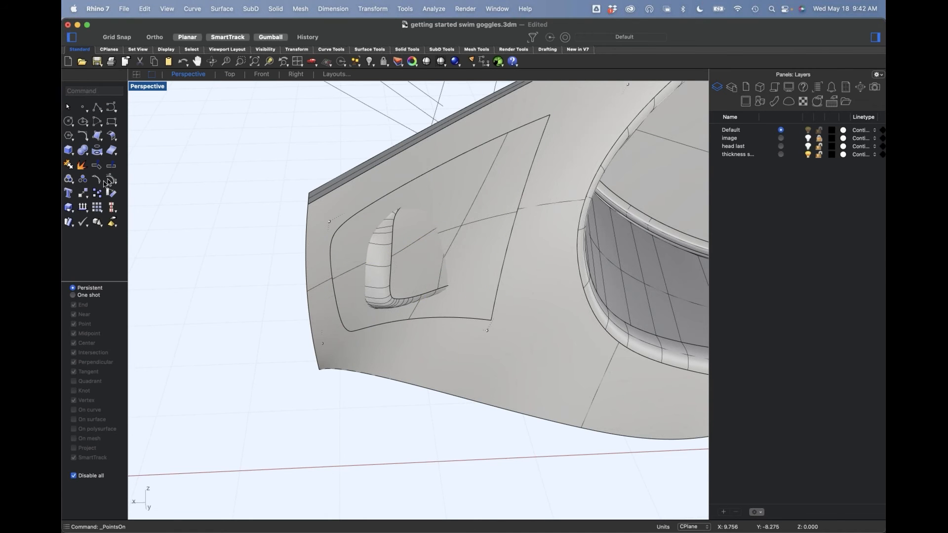
click(99, 182)
click(112, 138)
click(467, 282)
scroll(480, 309, up, 2)
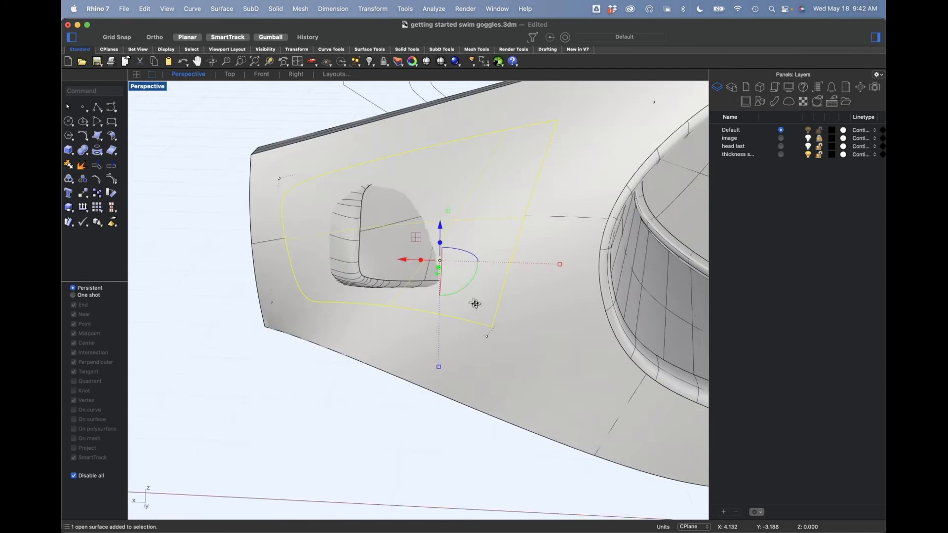
Step: Select the patch's control points toward the strap end in Wireframe, and move them outward from the frame in Shaded mode
click(145, 87)
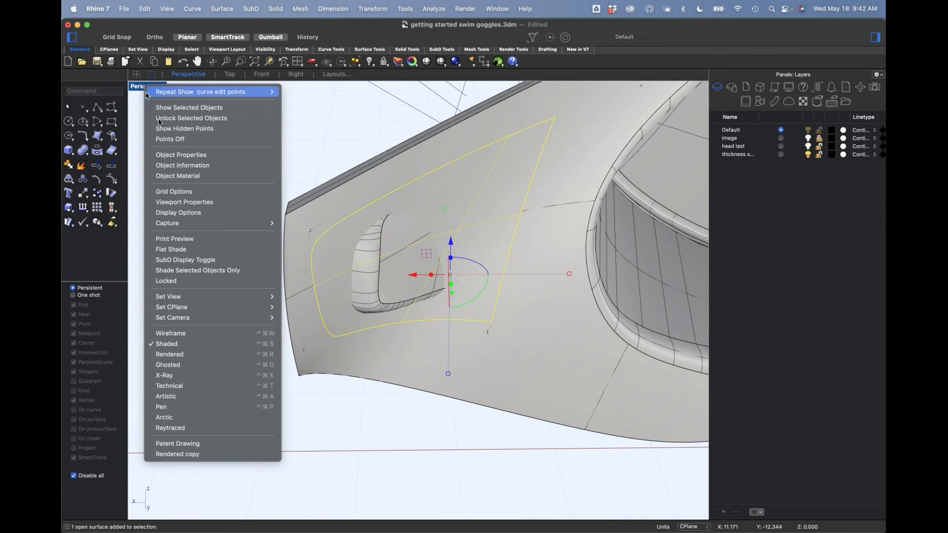
click(193, 334)
right_drag(426, 339, 495, 353)
click(487, 359)
drag(404, 443, 422, 421)
mouse_move(233, 183)
mouse_down()
mouse_move(377, 413)
mouse_move(380, 439)
mouse_move(462, 413)
mouse_move(462, 425)
mouse_up()
drag(346, 140, 489, 220)
right_drag(482, 277, 476, 298)
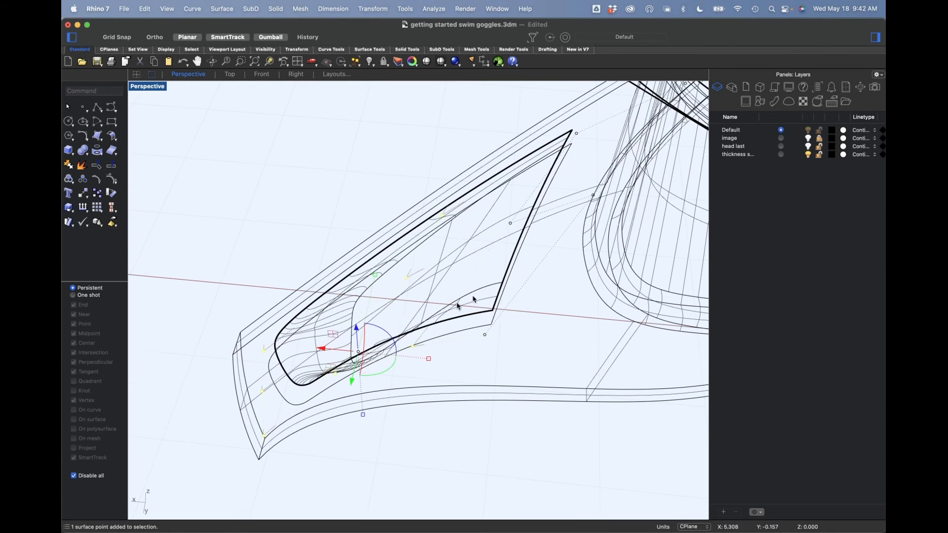
click(150, 89)
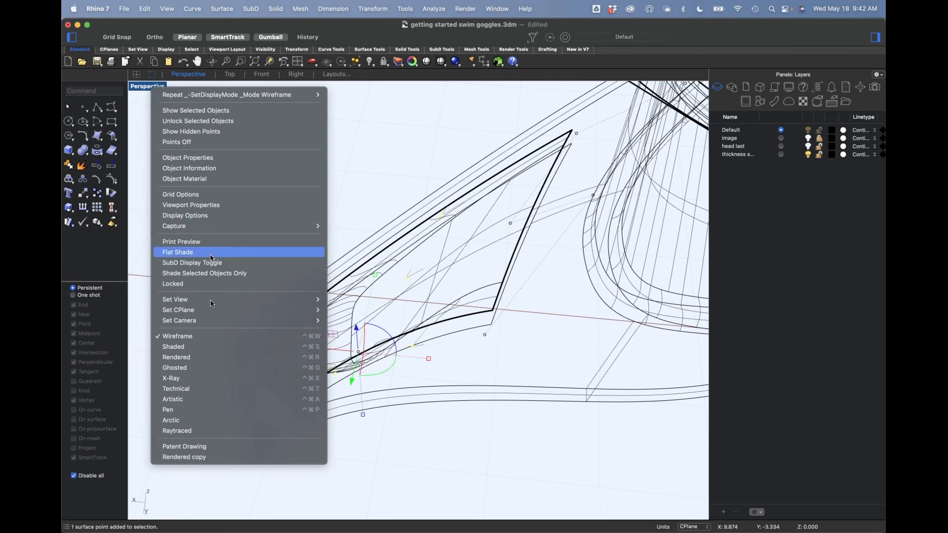
click(206, 346)
mouse_move(381, 340)
right_down()
mouse_move(434, 290)
mouse_move(385, 326)
right_up()
drag(333, 342, 354, 371)
mouse_move(399, 386)
right_down()
mouse_move(420, 360)
mouse_move(403, 372)
right_up()
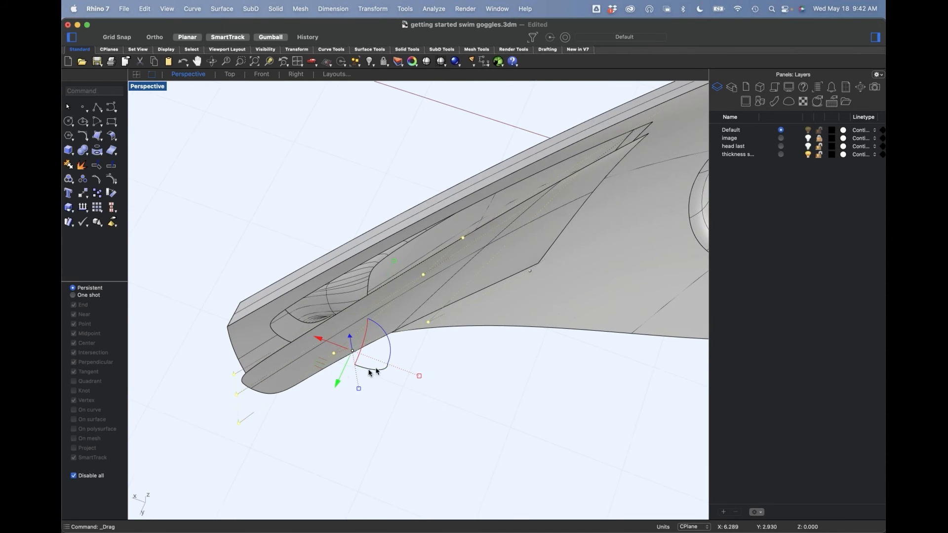
drag(333, 374, 399, 326)
right_drag(467, 398, 442, 337)
Step: Untrim the patch's entire boundary to restore its four-sided surface
text(Utrim)
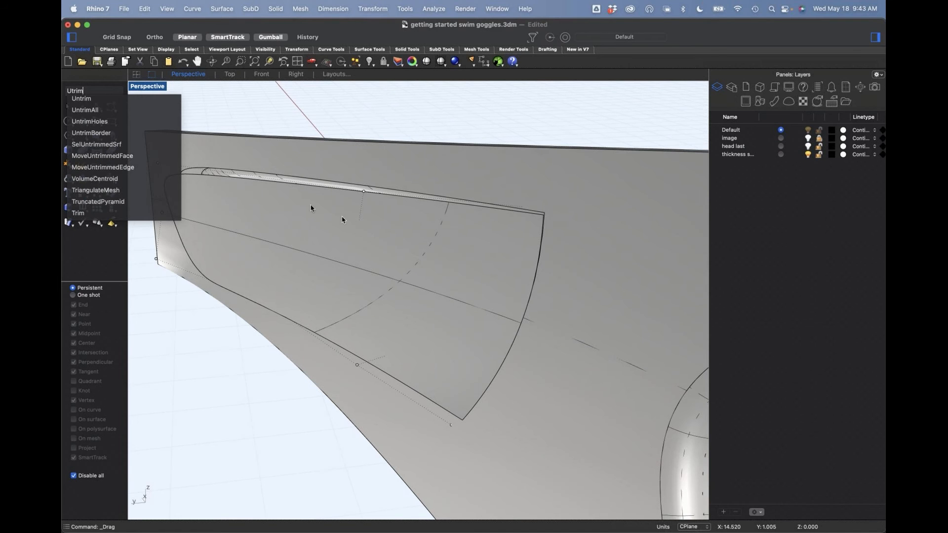
click(82, 99)
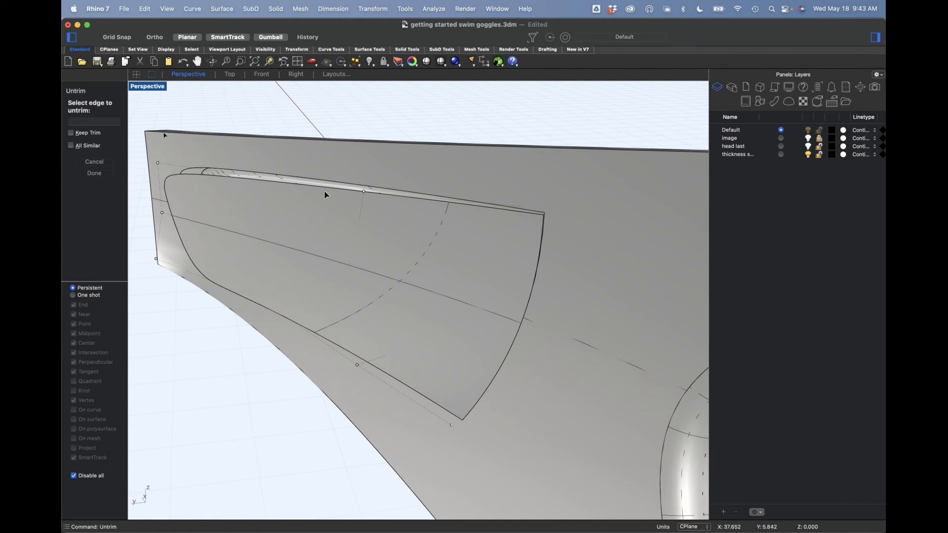
click(498, 212)
scroll(476, 303, down, 5)
scroll(485, 324, up, 4)
right_drag(486, 326, 507, 346)
text(m)
key(Return)
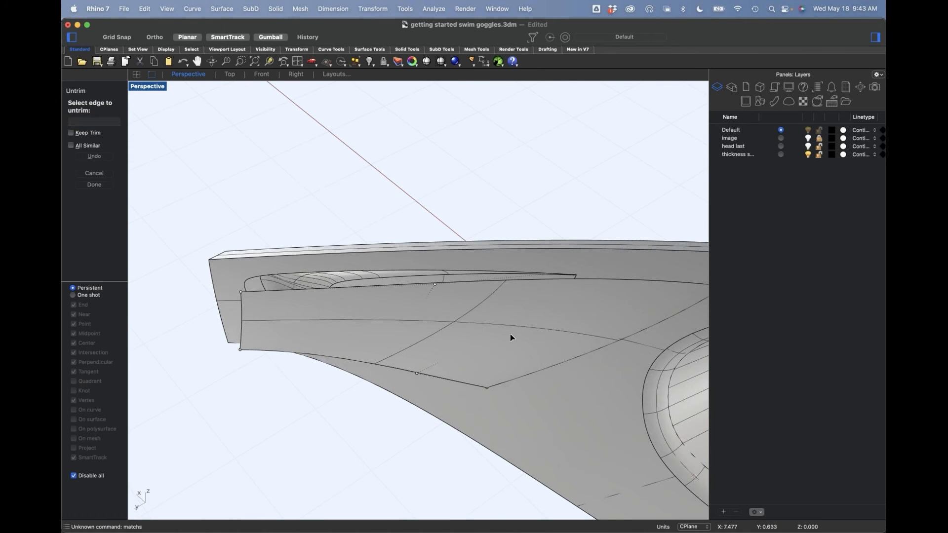
right_click(713, 368)
right_drag(612, 344, 588, 335)
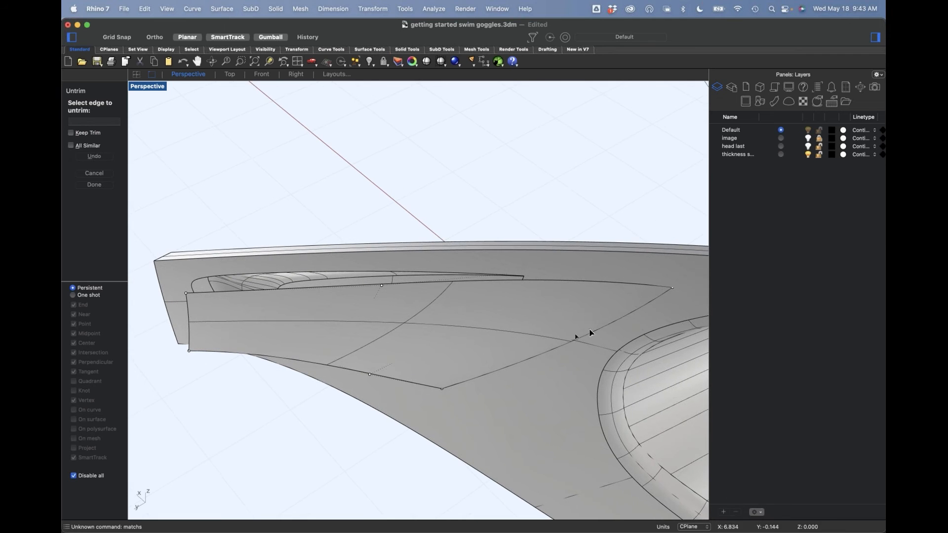
click(614, 321)
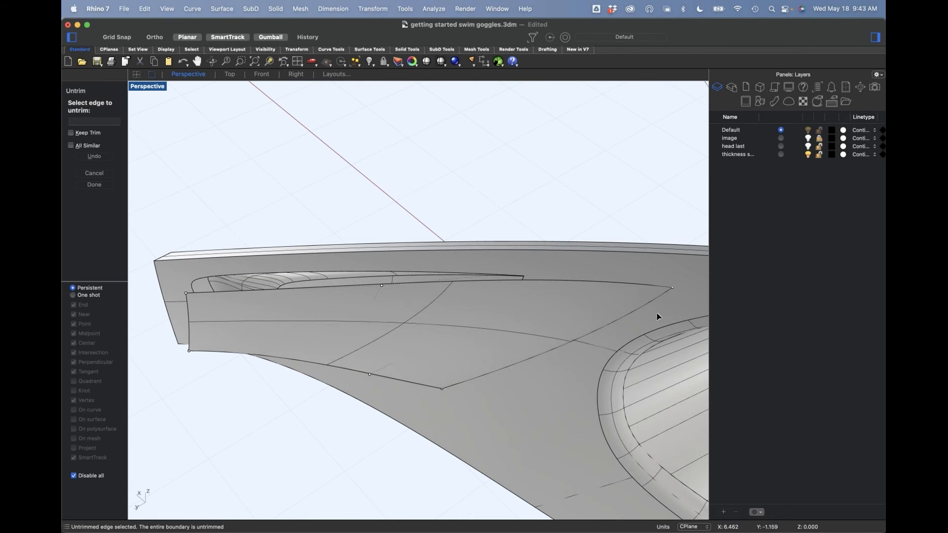
right_click(644, 320)
right_click(644, 321)
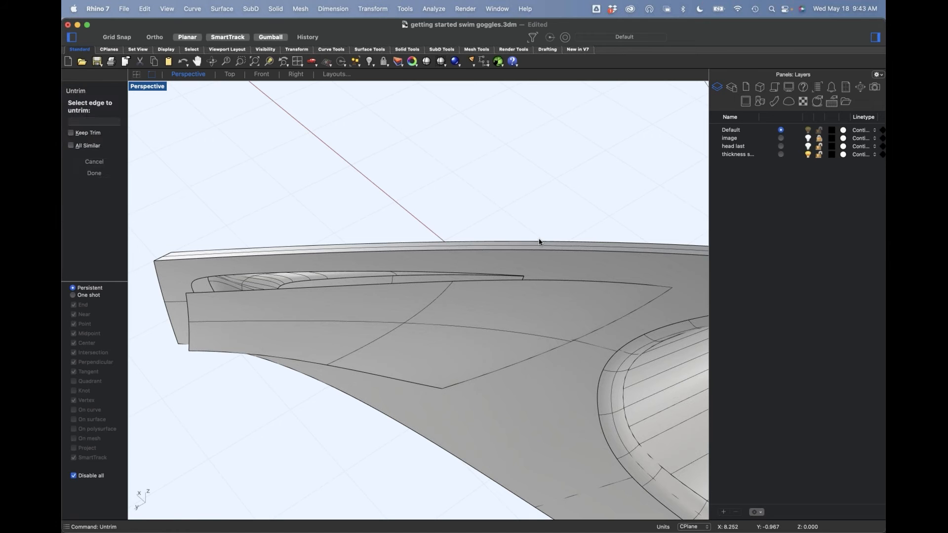
right_click(540, 242)
Step: Try to match the patch's wide end to the recess edge with Position continuity, preserving isocurve direction and turning off Refine match
text(Match)
key(Return)
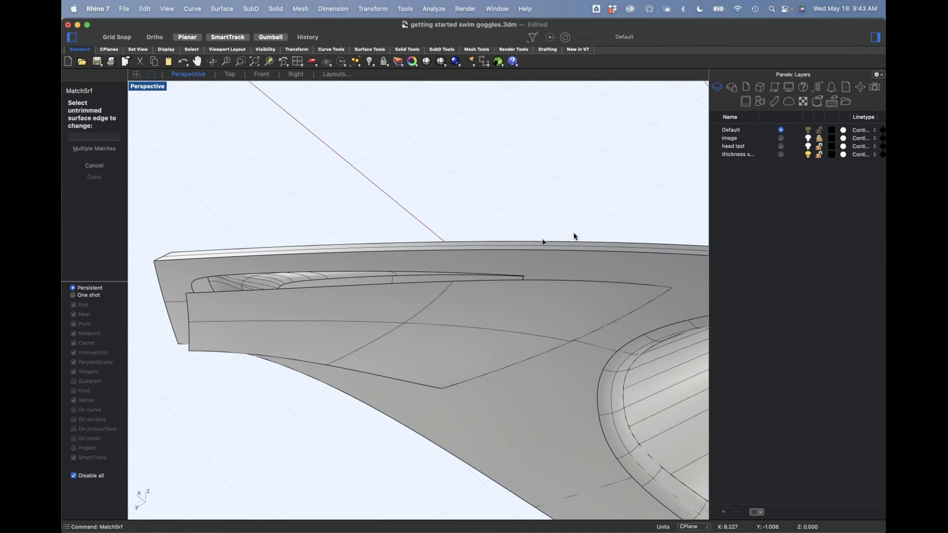
click(654, 298)
click(524, 281)
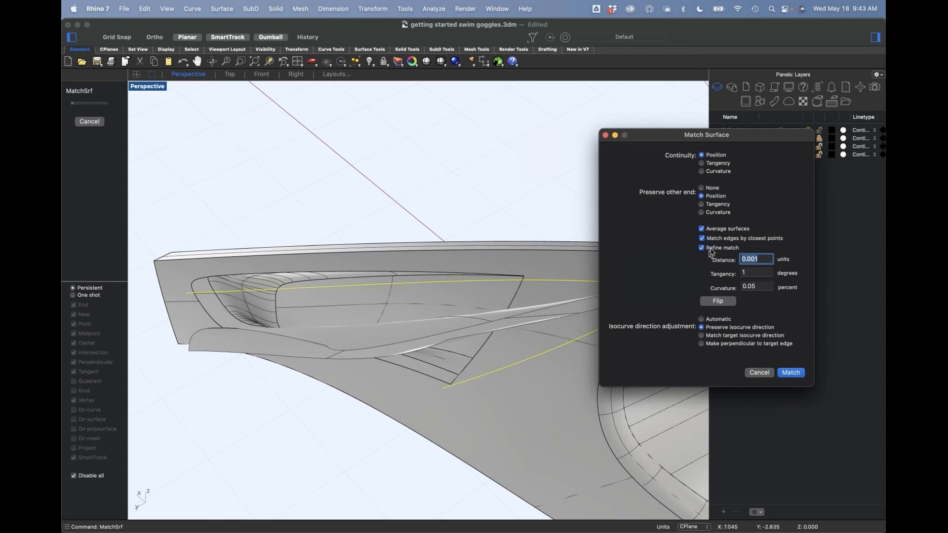
click(701, 248)
right_drag(490, 343, 504, 307)
key(Return)
Step: Select the upper corner and middle control points at the patch's wide end in Wireframe, move them toward the recess, and return to Shaded mode
click(526, 298)
click(112, 180)
click(647, 278)
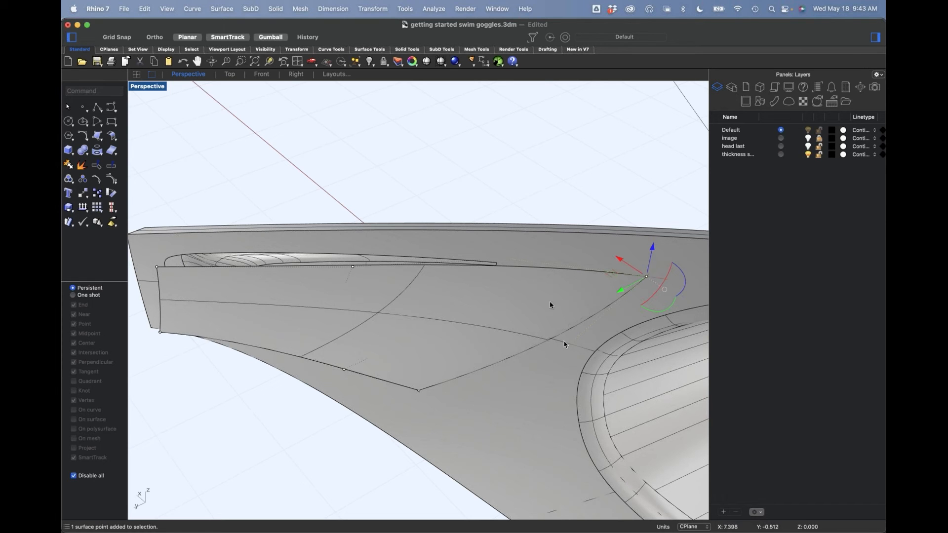
click(147, 88)
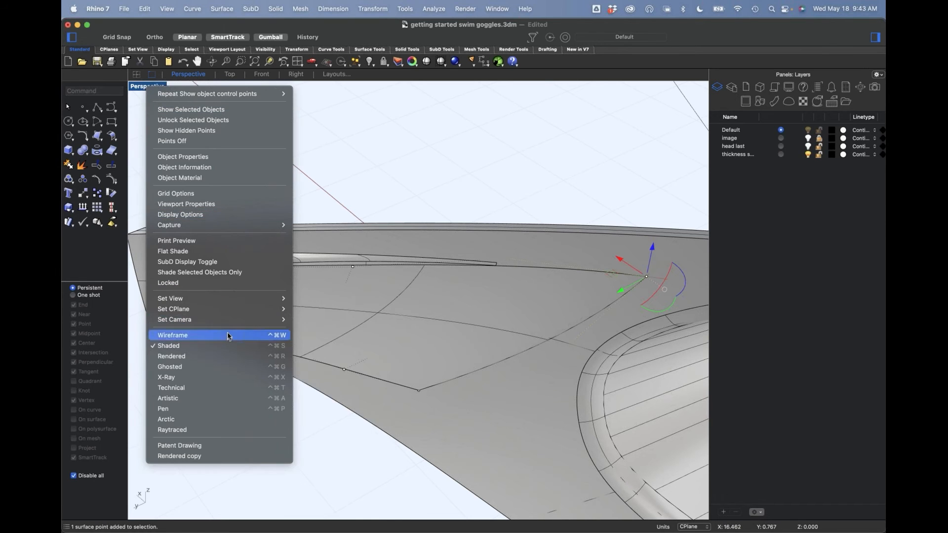
click(168, 332)
shift+click(571, 343)
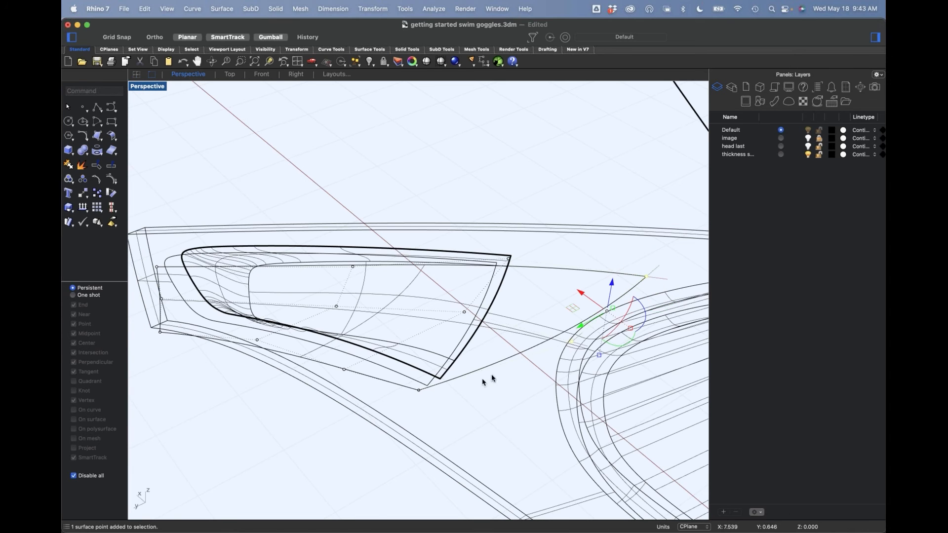
right_drag(589, 305, 580, 309)
drag(580, 312, 497, 305)
click(490, 197)
right_drag(512, 312, 488, 297)
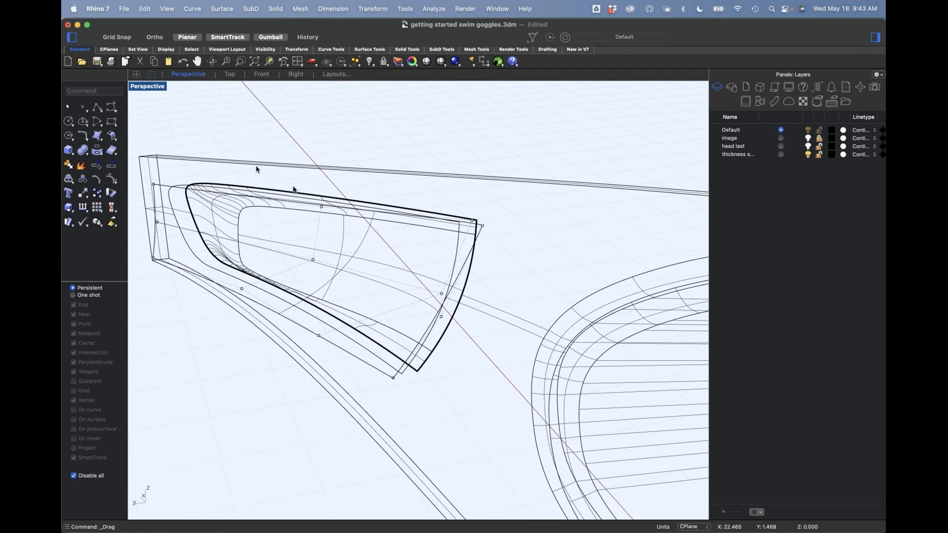
right_click(149, 89)
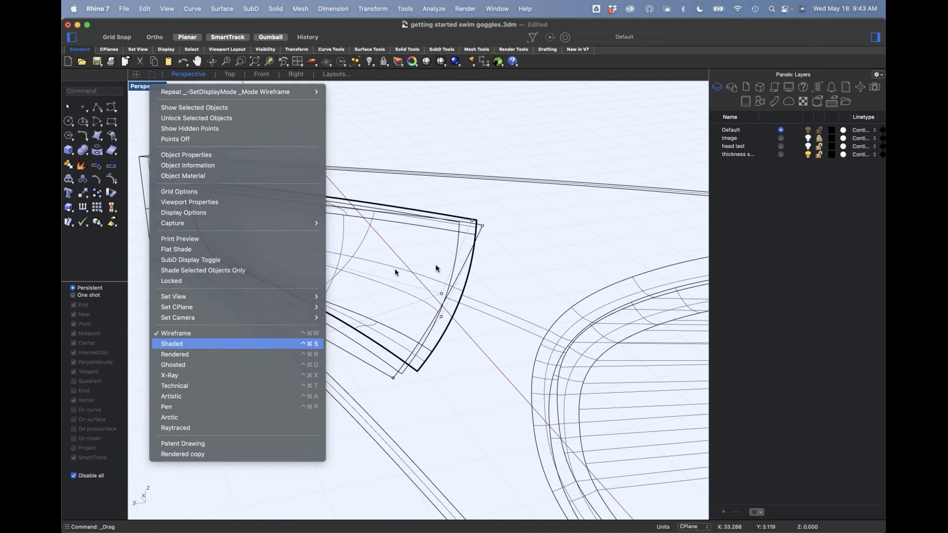
click(205, 344)
right_drag(440, 260, 448, 259)
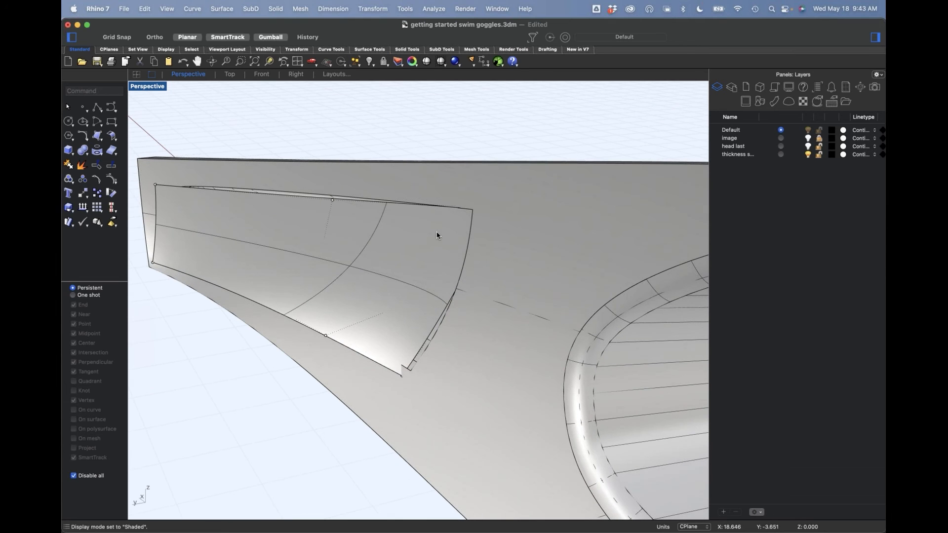
Step: Try to match the patch's wide end to the recess edge with Position continuity and closest-point edge matching turned off
key(Return)
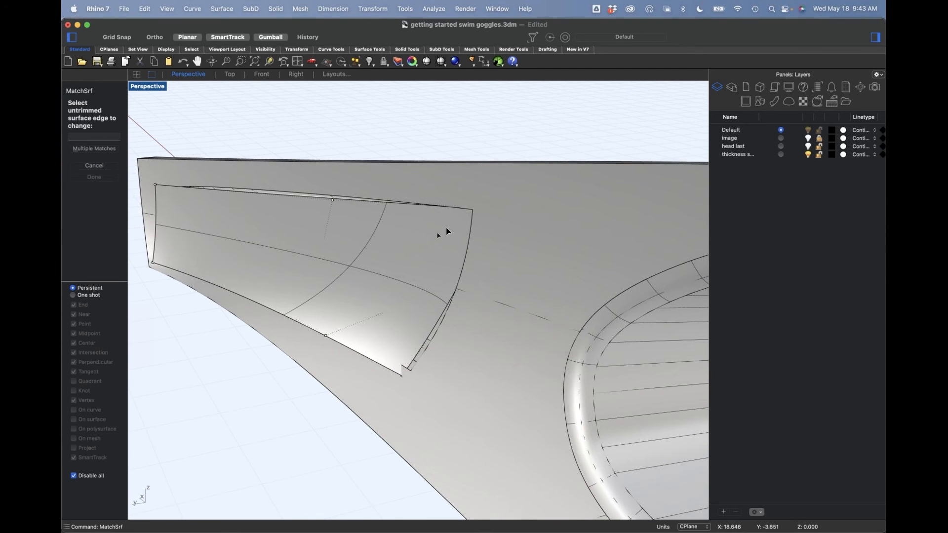
click(429, 327)
click(430, 341)
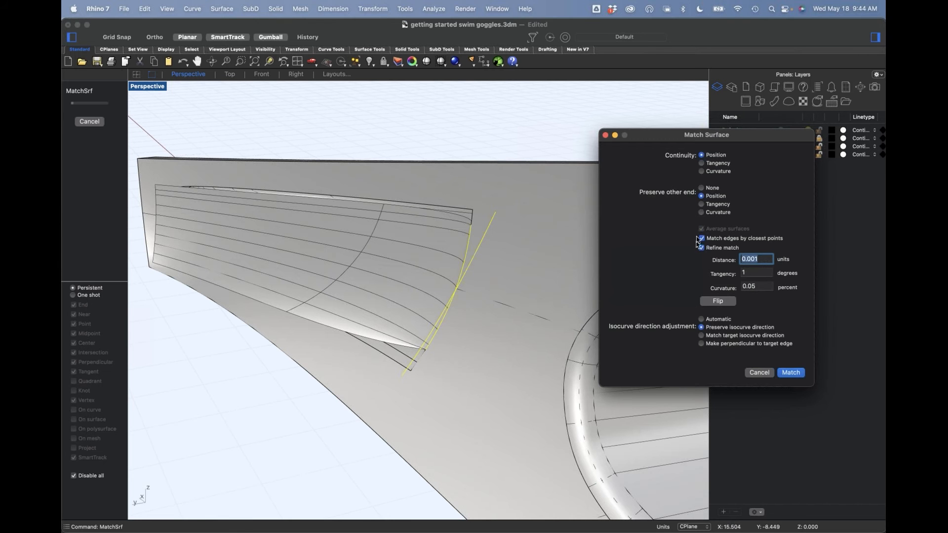
click(714, 239)
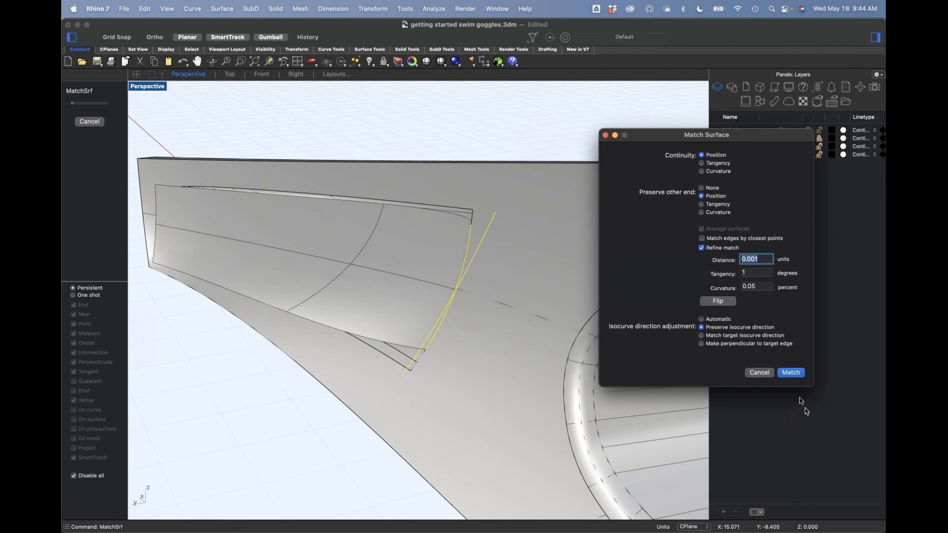
click(768, 376)
Step: Move the whole patch outward from the frame to expose the recess's wide-end edge
right_drag(419, 350, 452, 352)
click(453, 351)
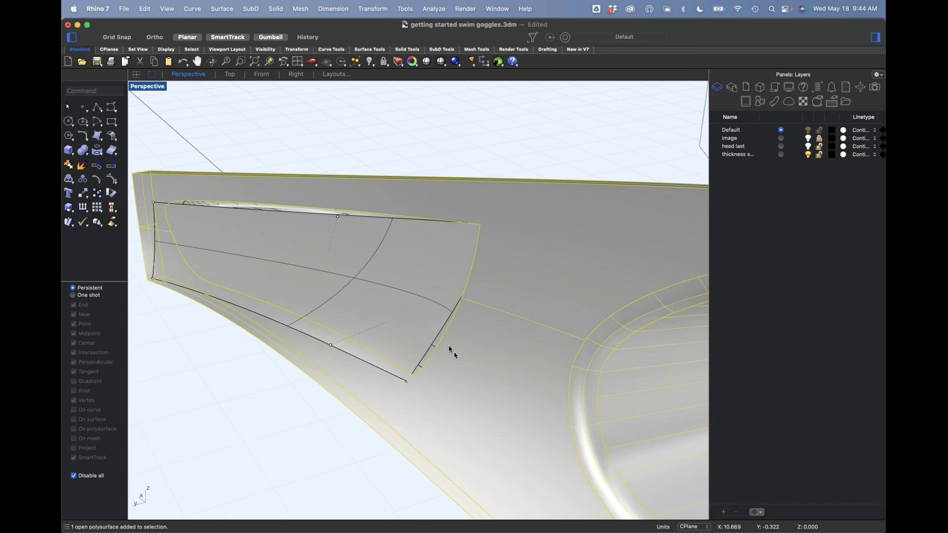
right_drag(411, 297, 429, 138)
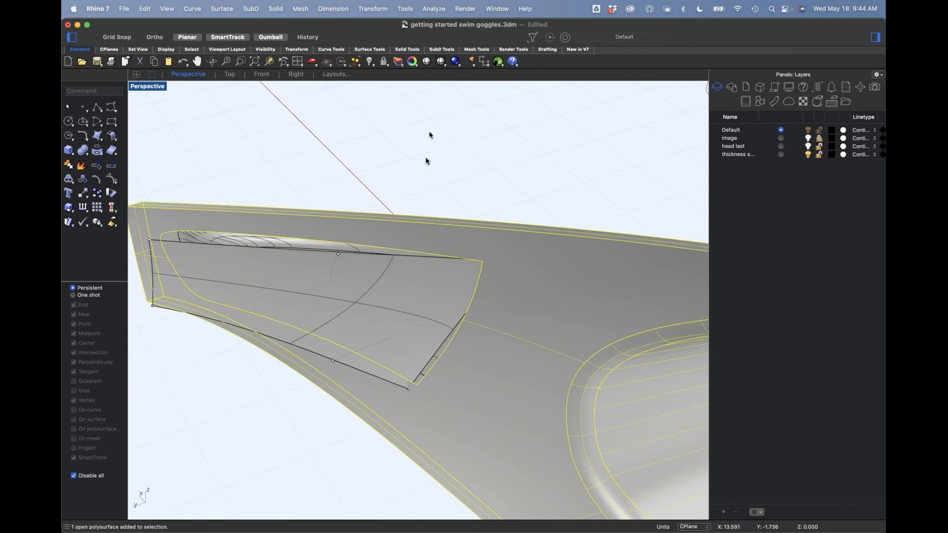
click(383, 302)
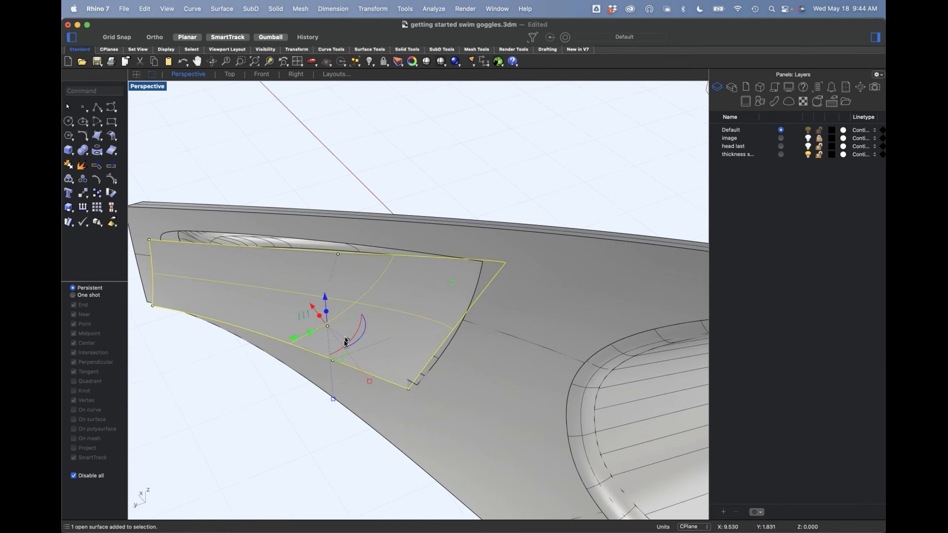
right_drag(346, 342, 331, 349)
drag(300, 337, 232, 354)
click(307, 453)
right_drag(457, 416, 465, 288)
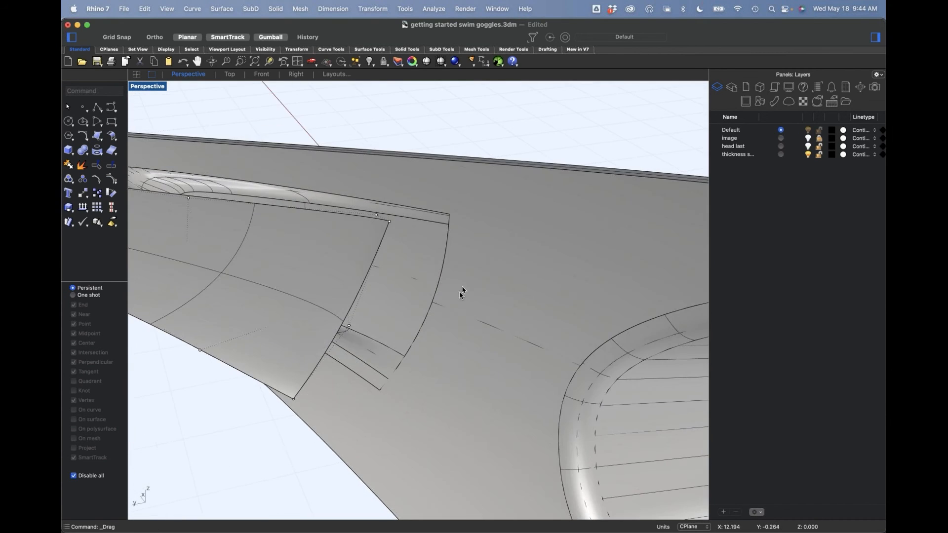
Step: Display the frame's naked edges with ShowEdges and examine where the recess's wide-end edge is split
text(show)
key(Return)
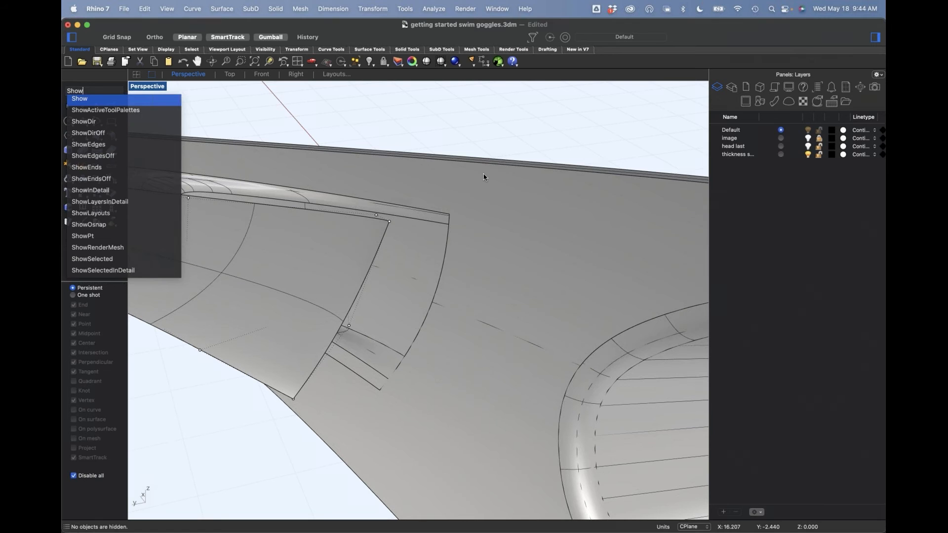
key(Return)
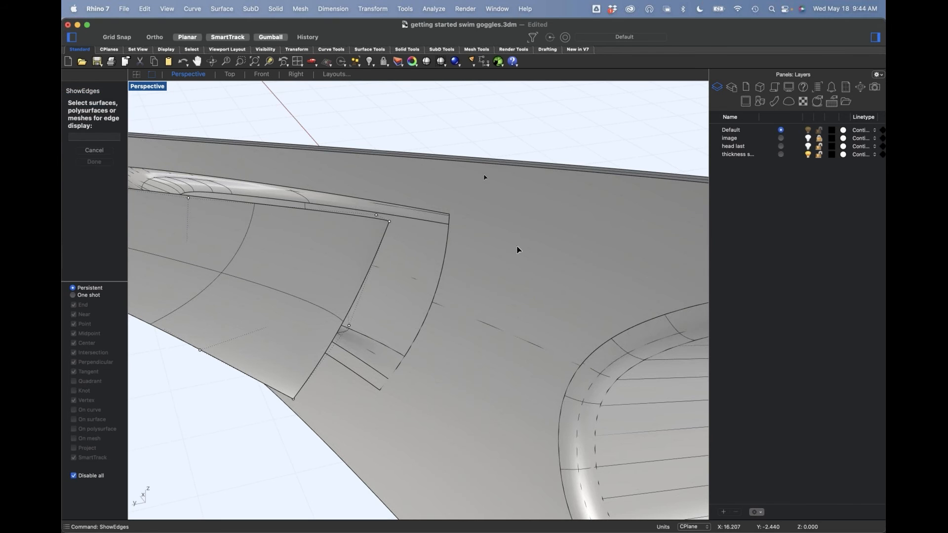
click(488, 305)
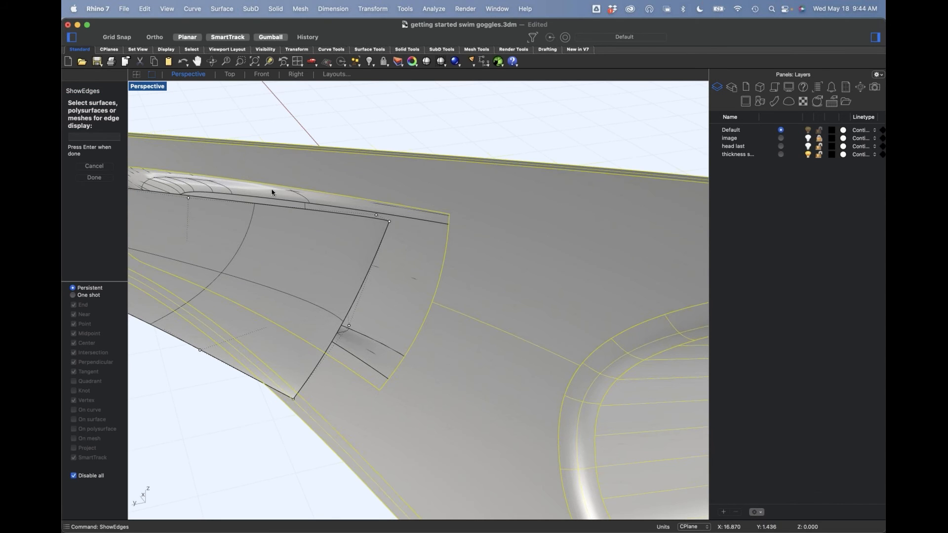
key(Return)
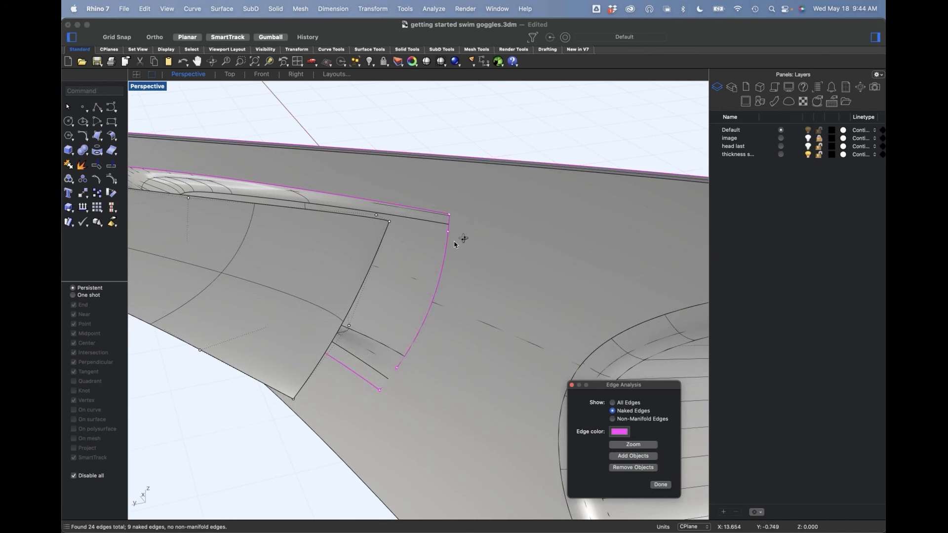
scroll(466, 235, up, 3)
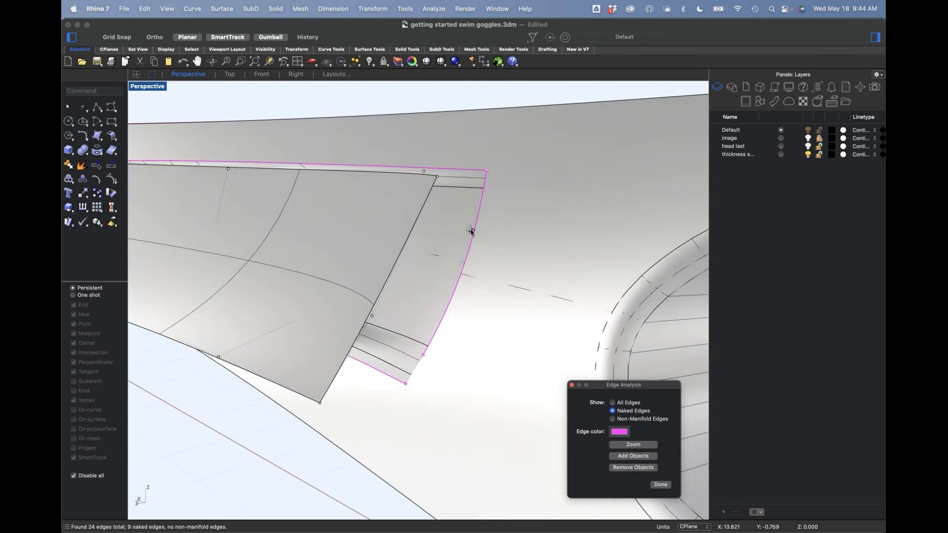
click(487, 187)
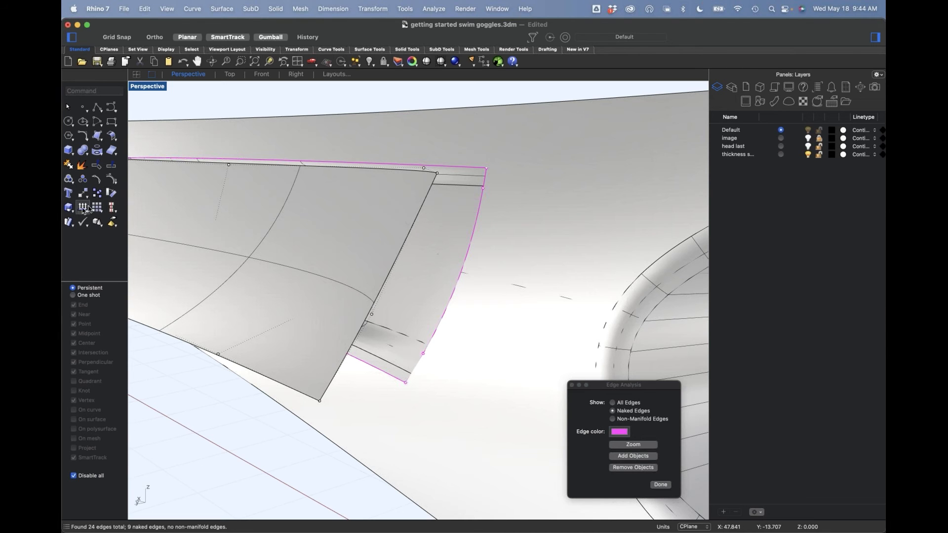
Step: Merge all segments of the recess's wide-end edge into one edge, and close the edge analysis
click(112, 179)
click(88, 213)
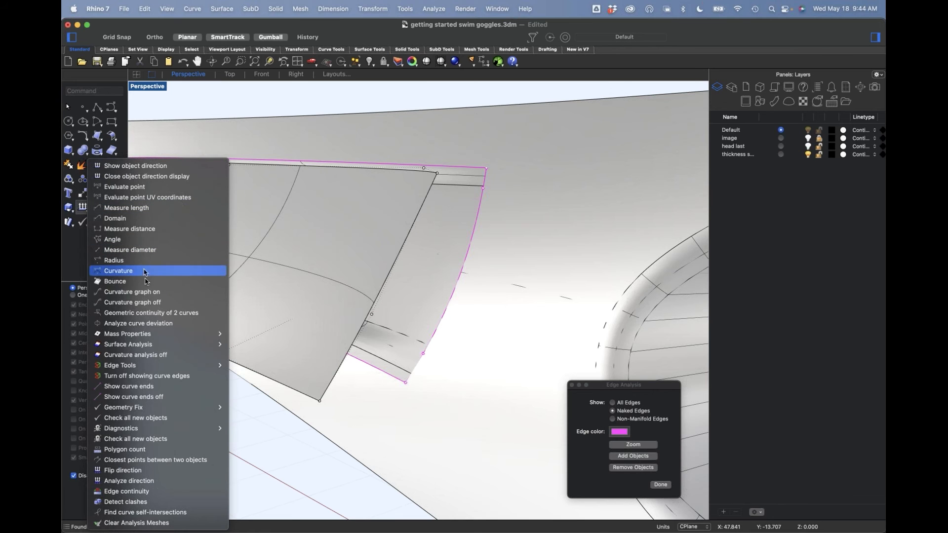
mouse_move(169, 368)
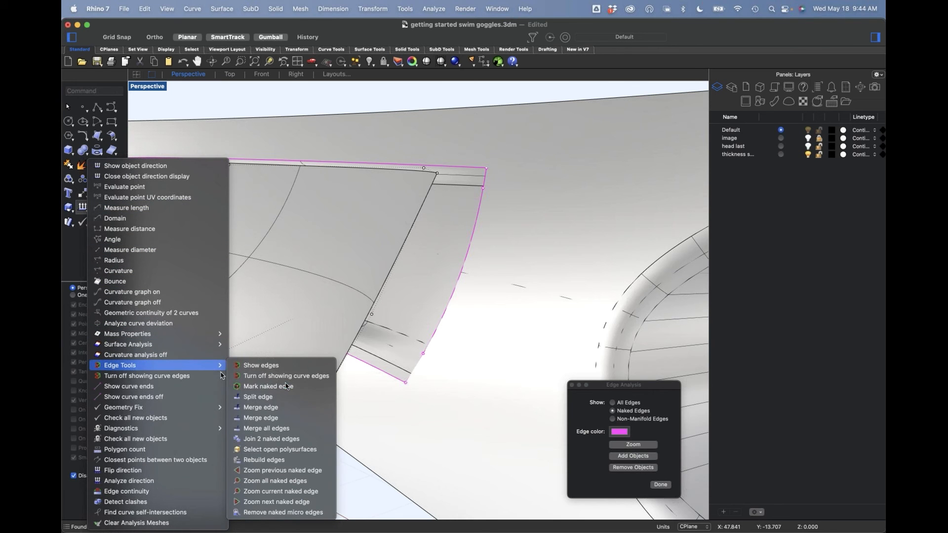
click(282, 413)
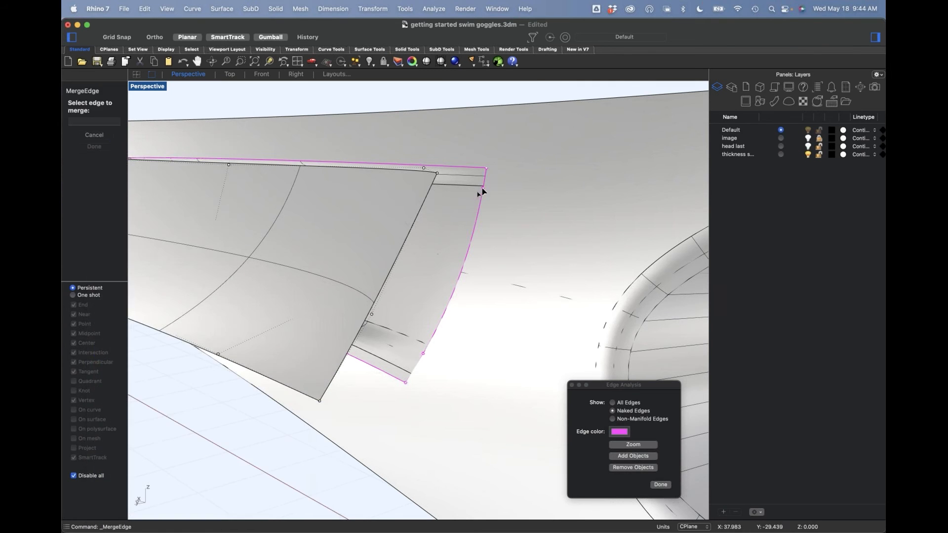
click(485, 183)
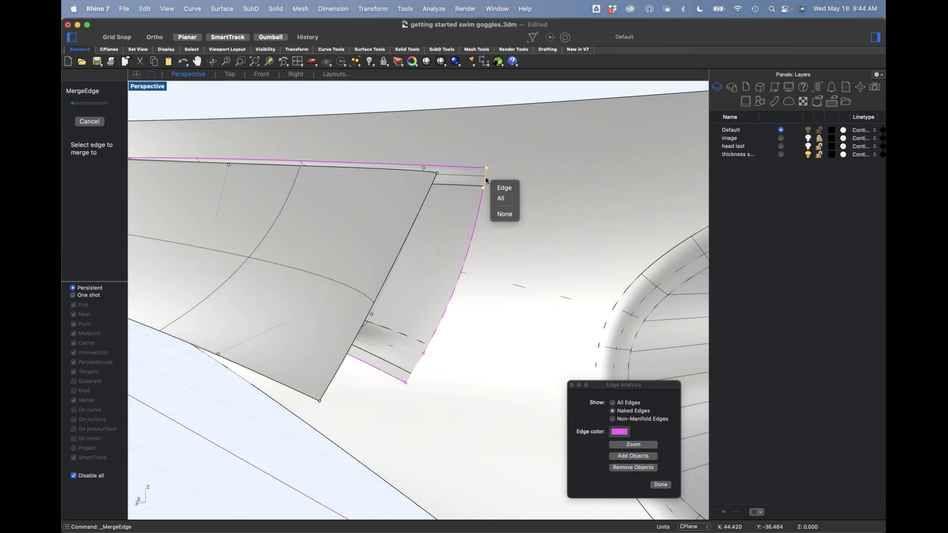
click(502, 199)
right_drag(449, 209, 441, 276)
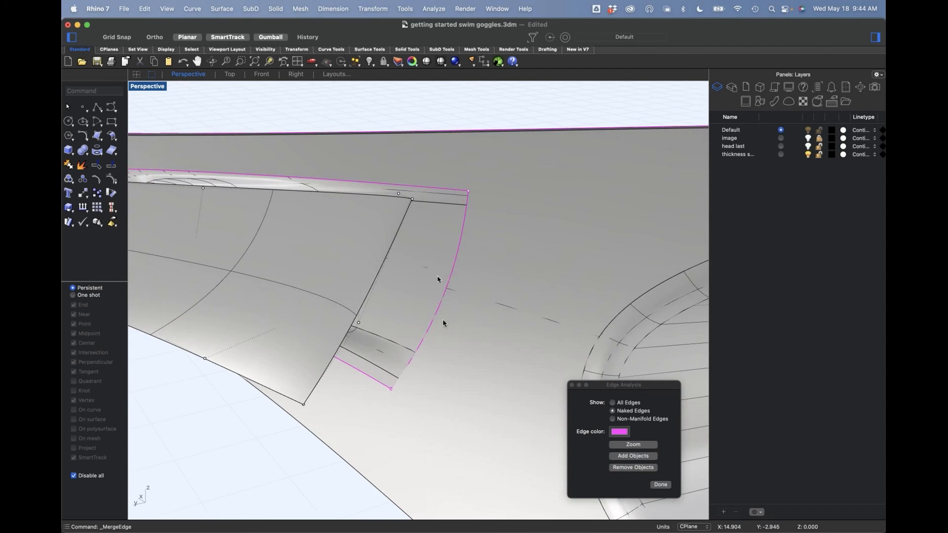
click(572, 385)
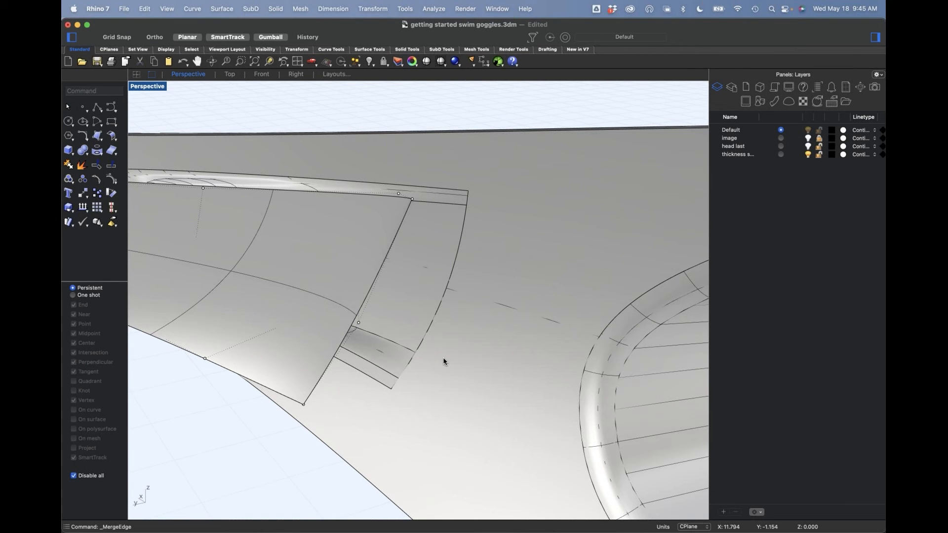
Step: Match the patch's wide end to the merged recess edge with Position continuity, closest-point matching and preserved isocurve direction, with Refine match off
text(Matchsrf)
key(Return)
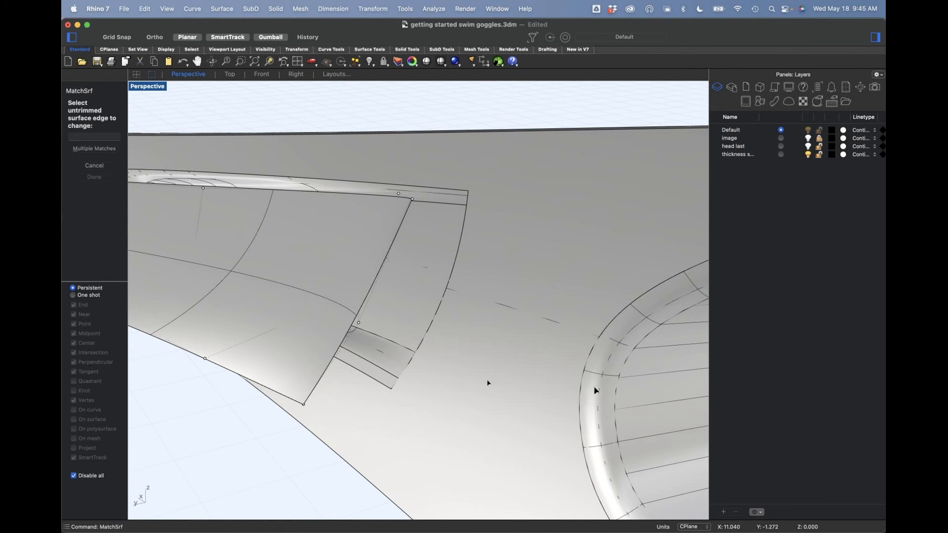
click(410, 216)
click(466, 204)
scroll(390, 324, down, 4)
mouse_move(389, 323)
right_down()
mouse_move(395, 340)
mouse_move(383, 300)
mouse_move(389, 306)
right_up()
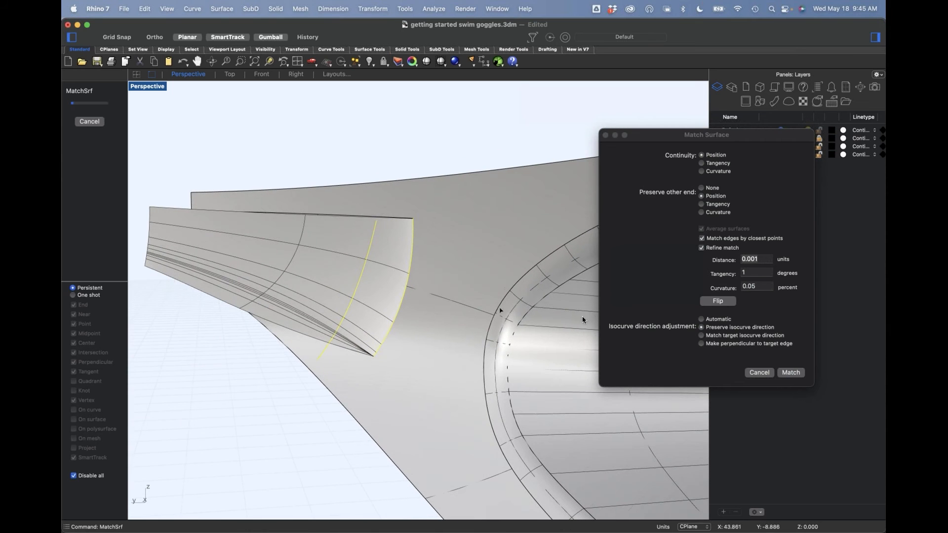
click(710, 250)
right_drag(505, 339, 507, 336)
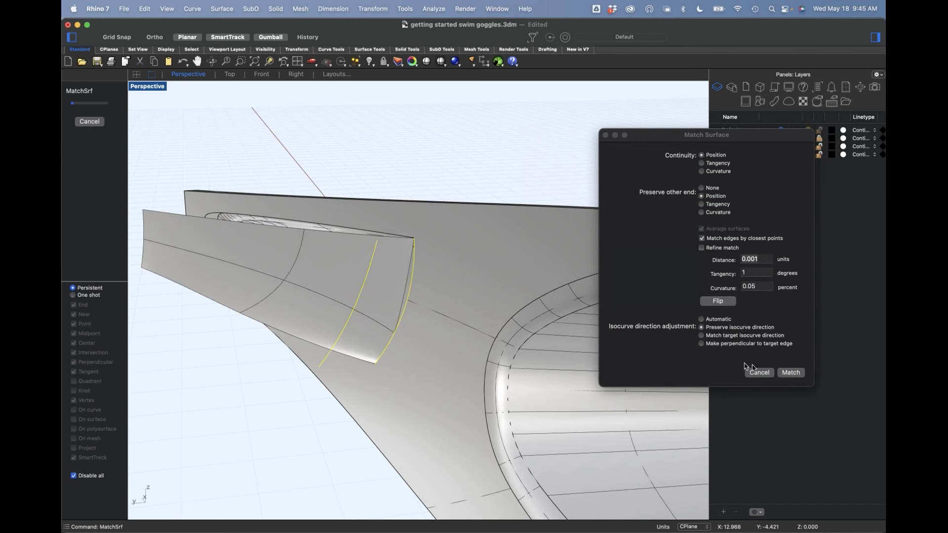
click(790, 373)
Step: Delete the matched patch surface from over the recess
right_drag(383, 349, 529, 366)
scroll(493, 290, up, 3)
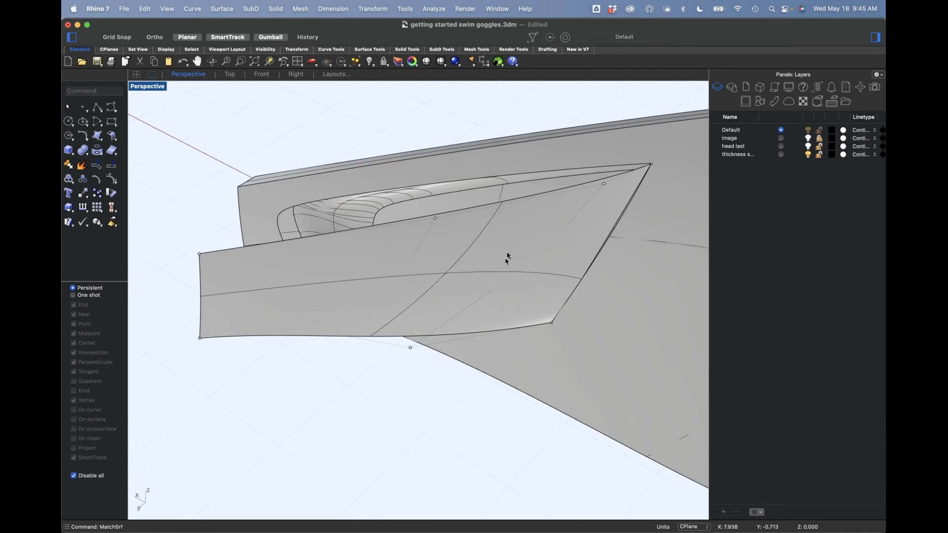
mouse_move(436, 272)
right_down()
mouse_move(442, 296)
mouse_move(429, 275)
right_up()
mouse_move(461, 274)
shift+right_down()
mouse_move(444, 273)
mouse_move(457, 269)
shift+right_up()
click(487, 269)
key(Delete)
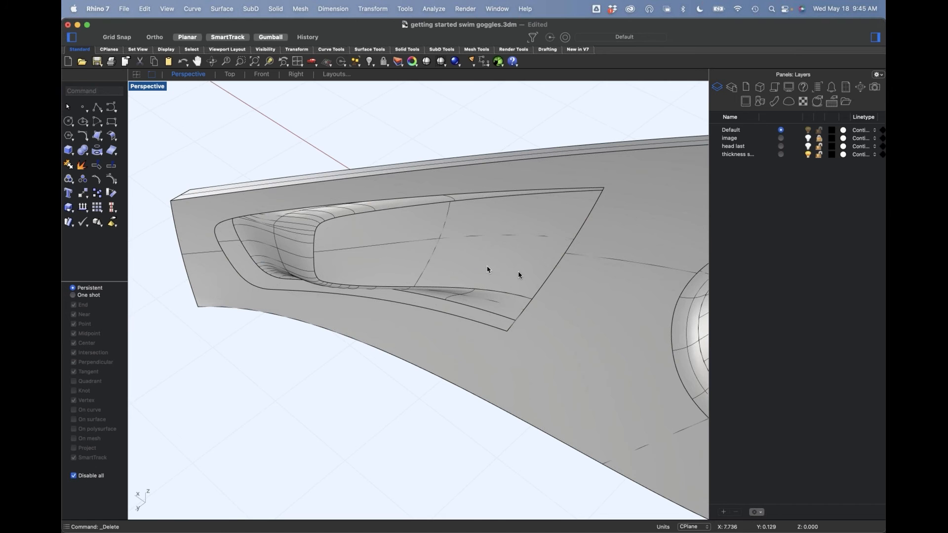
Step: Duplicate the recess opening's U-shaped outer edge on the frame as a curve
mouse_move(519, 272)
right_down()
mouse_move(508, 218)
mouse_move(510, 250)
mouse_move(518, 260)
mouse_move(526, 243)
mouse_move(524, 261)
right_up()
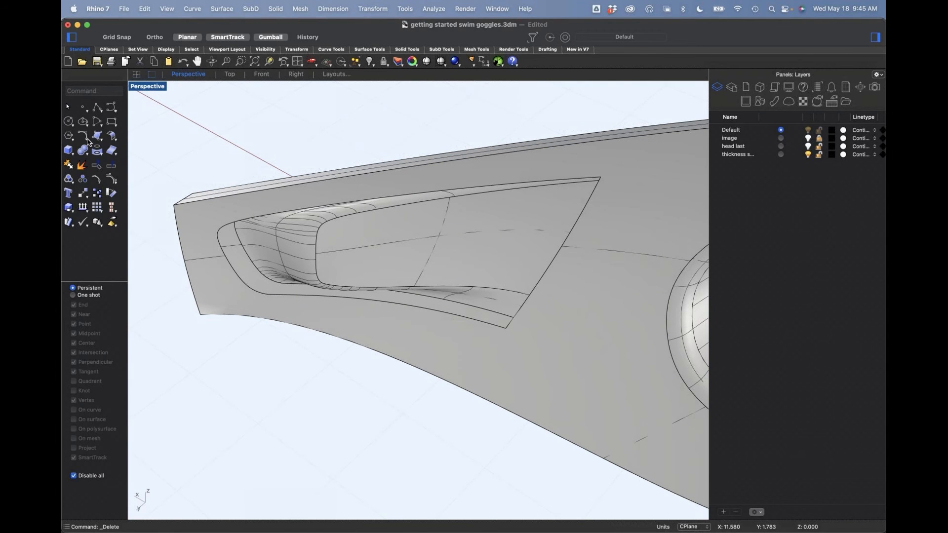
click(103, 157)
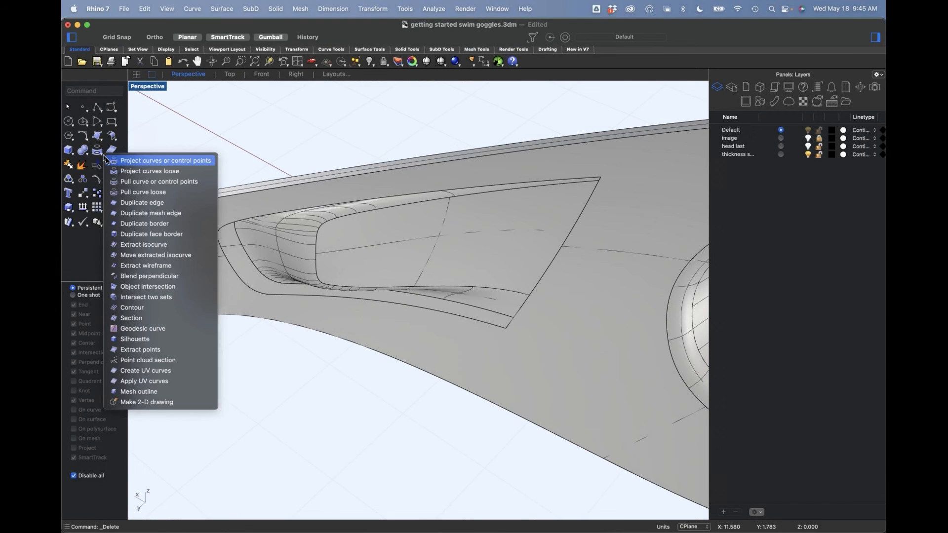
click(150, 202)
click(409, 196)
right_drag(399, 213, 403, 216)
key(Return)
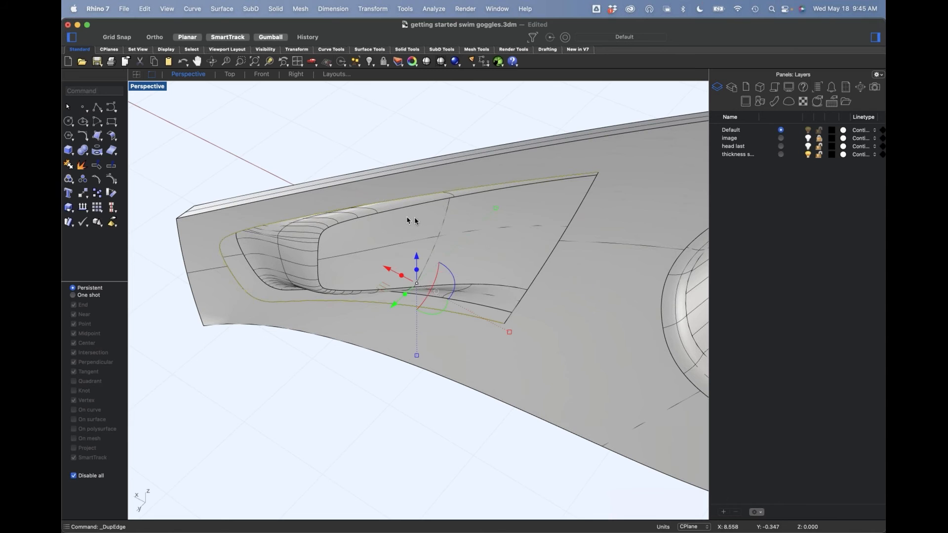
Step: Isolate the duplicated U-shaped edge curve and split it at two points just beyond the rounded corners of its narrow end
key(Return)
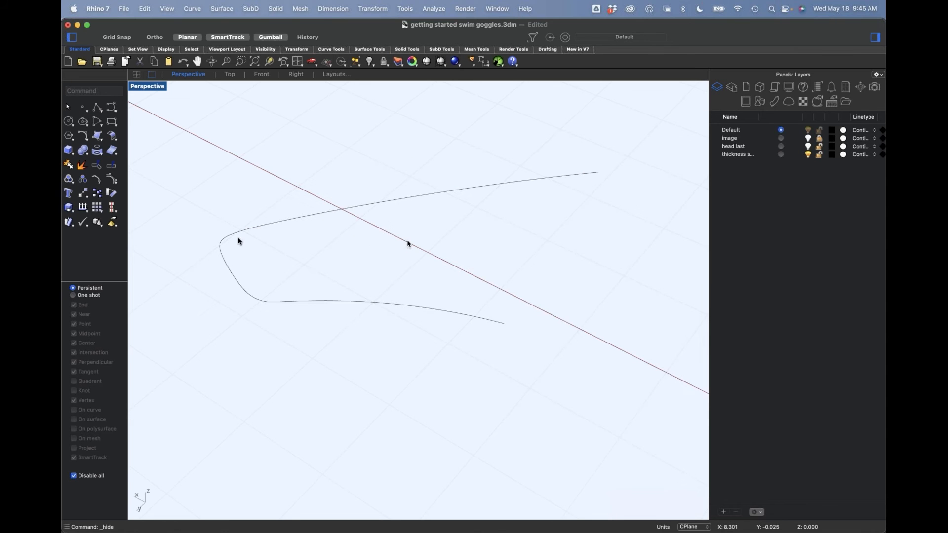
click(112, 170)
click(295, 223)
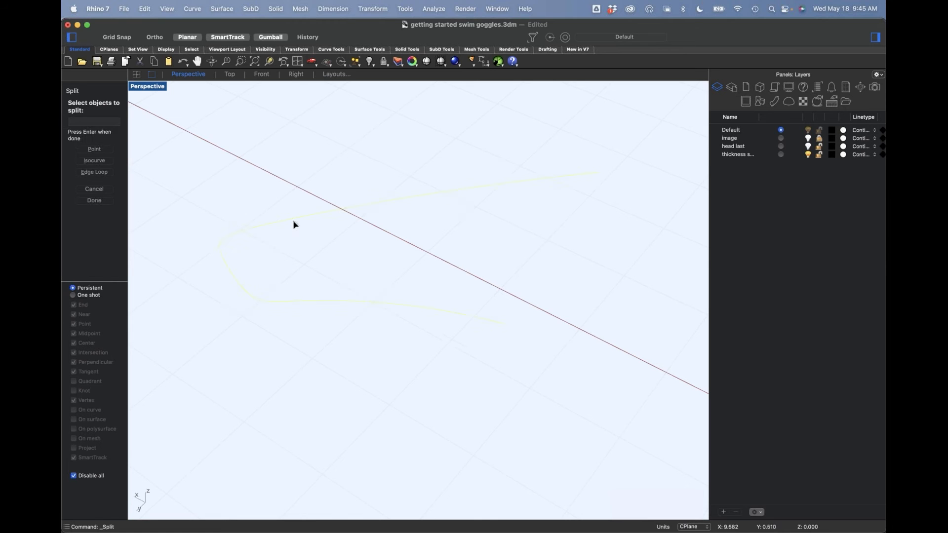
text(p)
key(Return)
click(242, 238)
click(275, 305)
key(Return)
Step: Delete the rounded narrow-end piece of the split curve and show the hidden objects again
click(264, 303)
key(Delete)
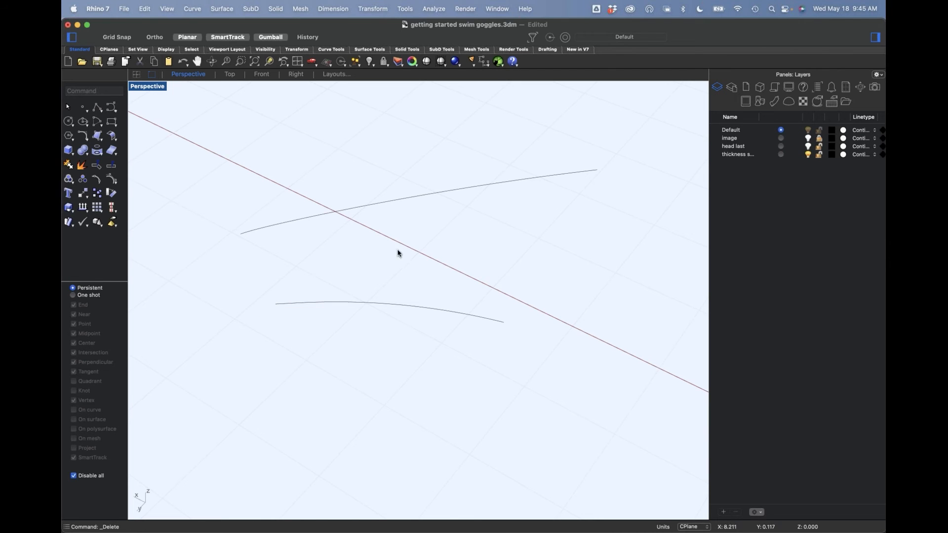
key(Return)
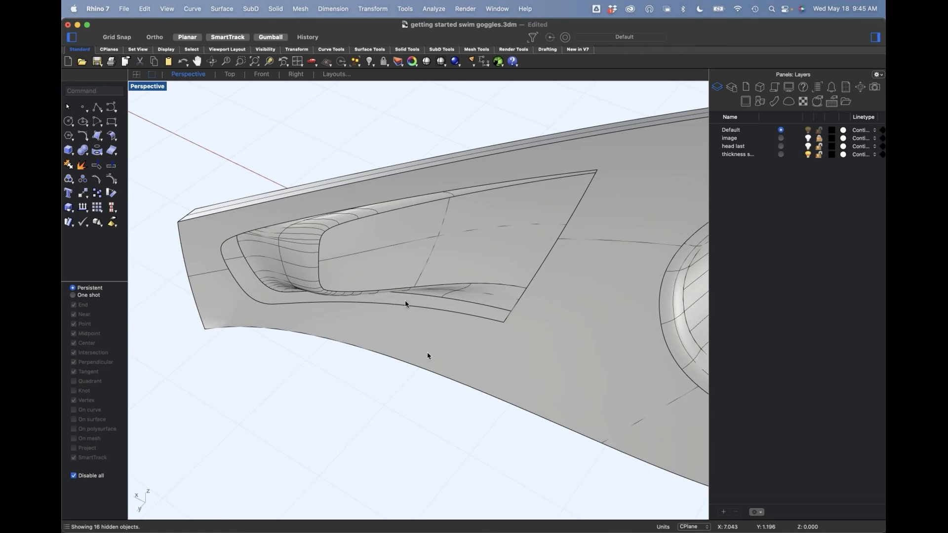
Step: Select the two remaining long edge curves above and below the recess, picking the curves instead of the polysurface
click(370, 216)
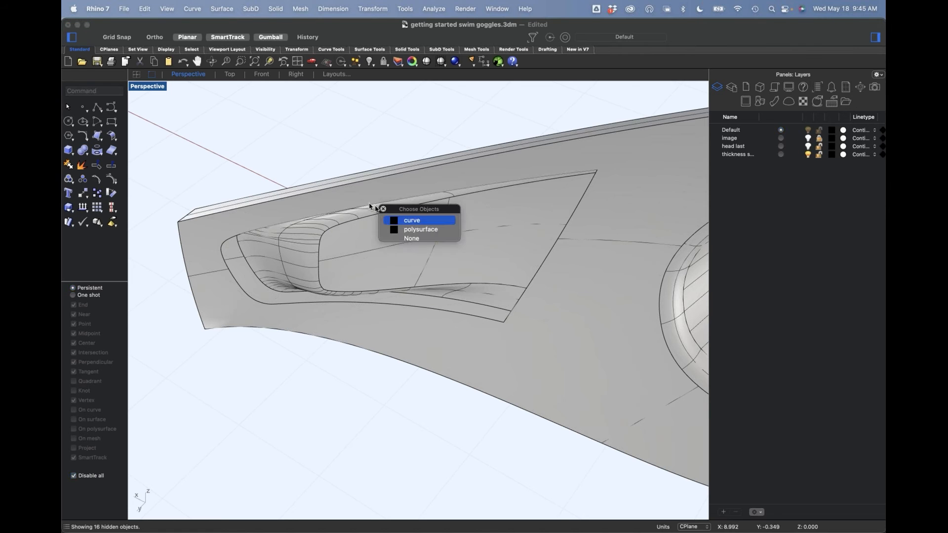
click(413, 231)
shift+click(412, 309)
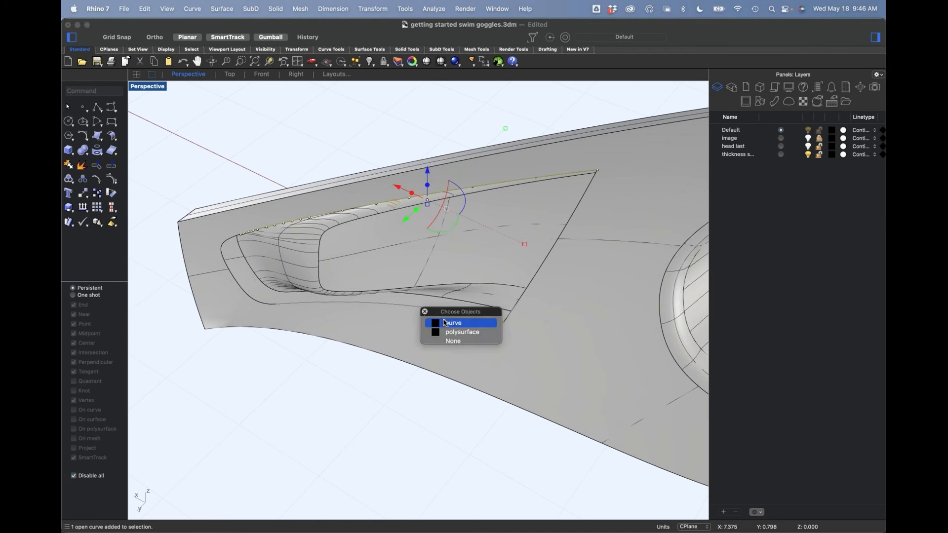
click(451, 325)
Step: Try rebuilding both curves with 4 points, degree 3 and Make SubD friendly on, replacing the input curves
text(rebuild)
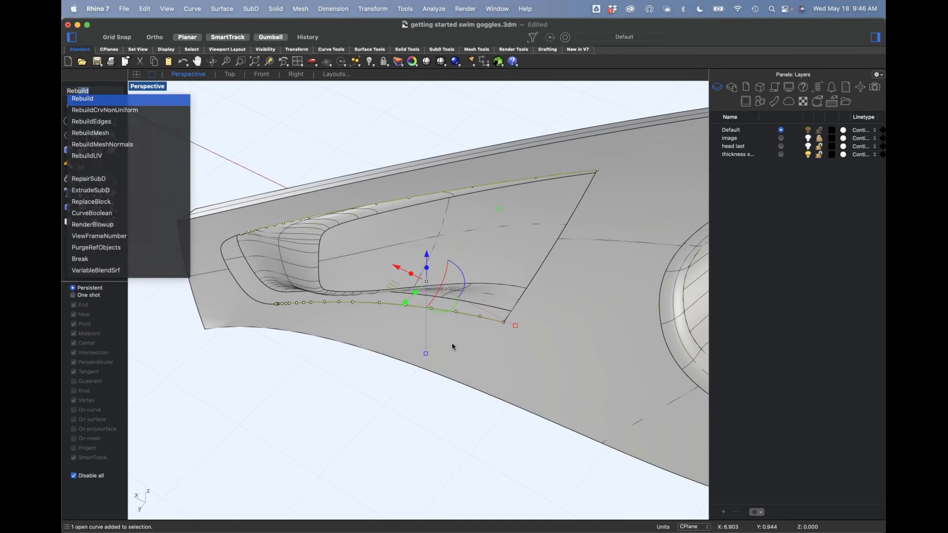
key(Return)
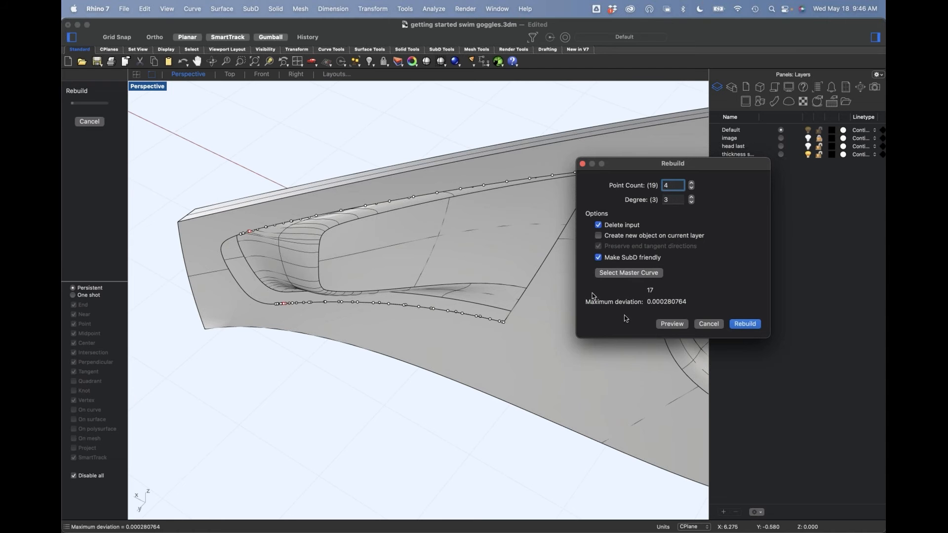
click(745, 324)
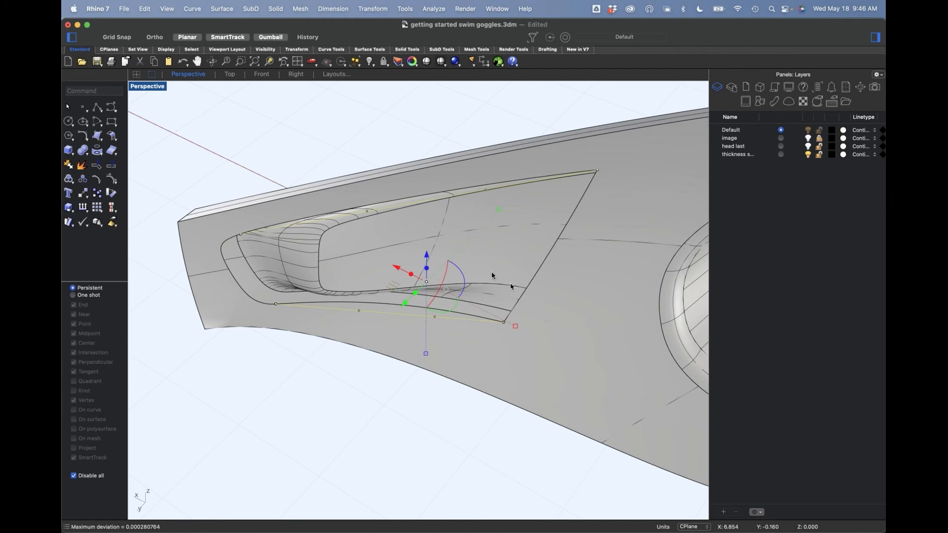
mouse_move(382, 286)
right_down()
mouse_move(384, 300)
mouse_move(368, 293)
right_up()
key(super+z)
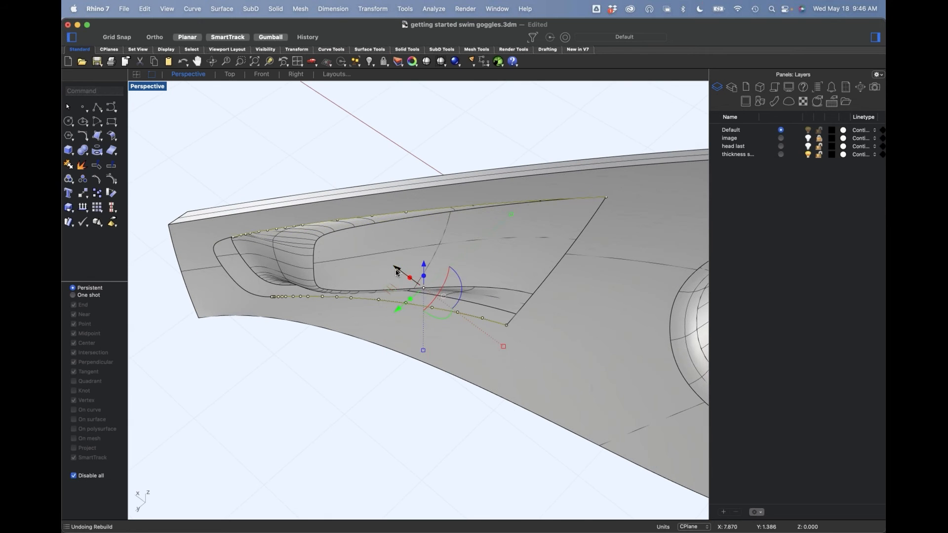
Step: Rebuild both curves with 4 points and degree 3, preserving end tangent directions with Make SubD friendly off
right_click(396, 271)
click(626, 258)
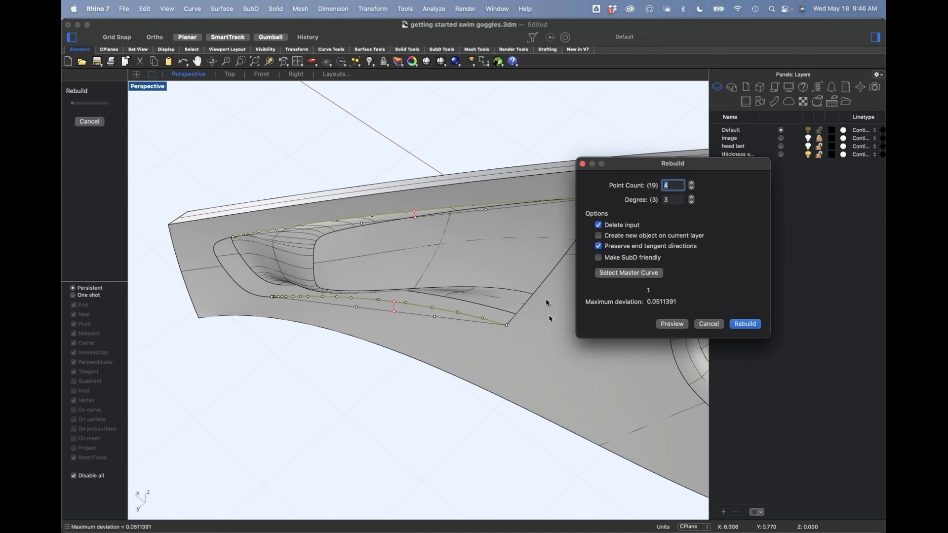
click(752, 327)
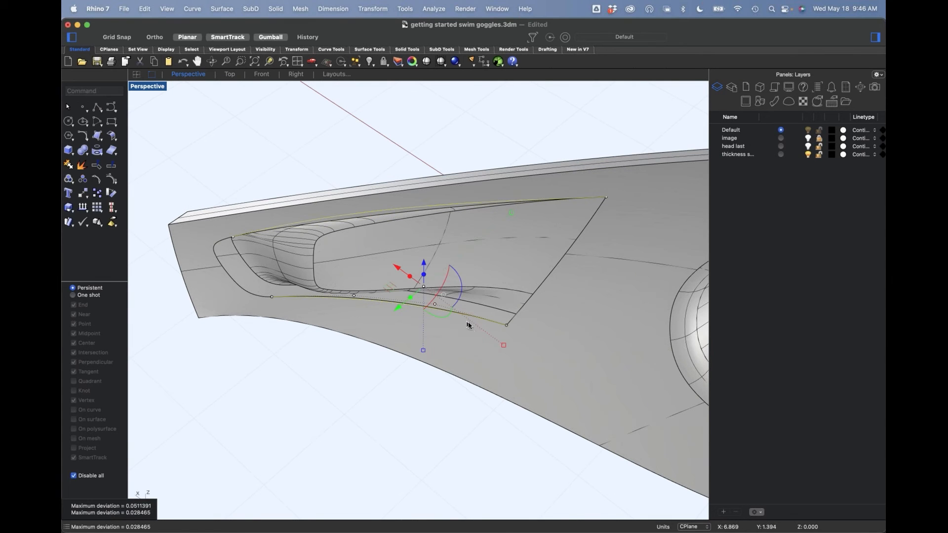
Step: Select all curves in the model and isolate them
click(288, 164)
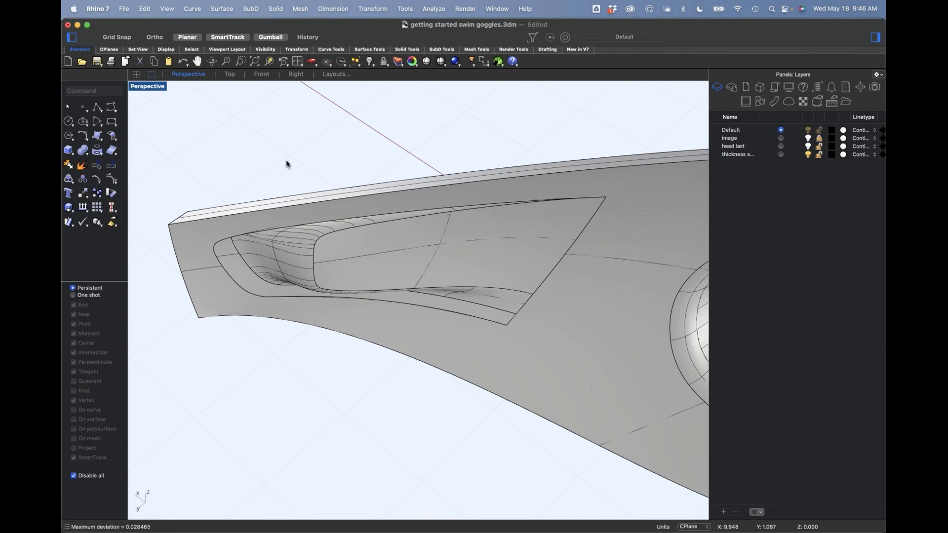
text(SelCrv)
key(Return)
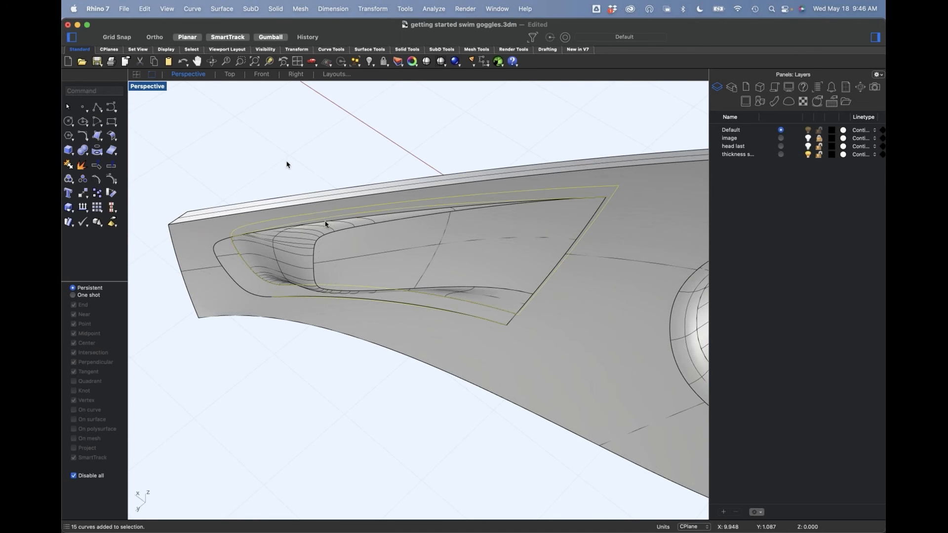
key(Return)
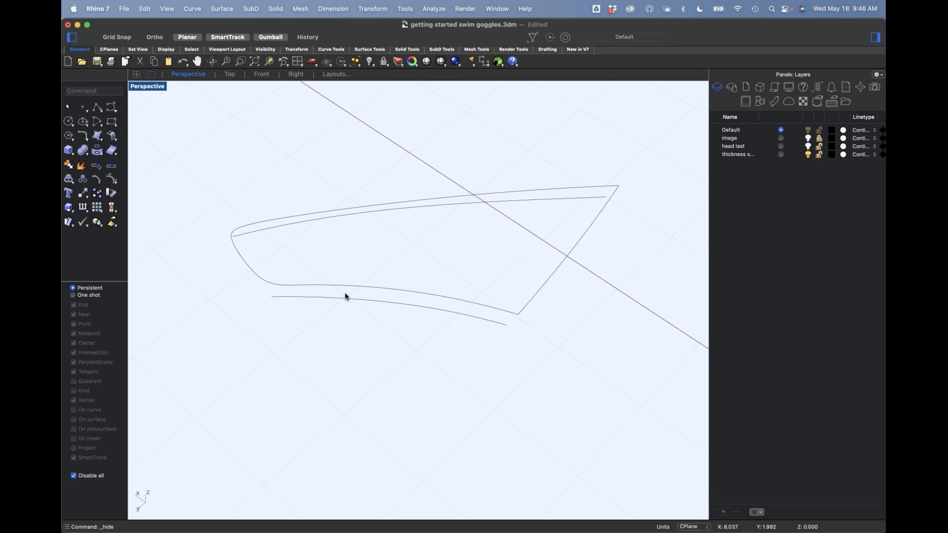
Step: Delete the leftover recess outline curves, keeping only the two rebuilt edge curves
drag(475, 273, 451, 300)
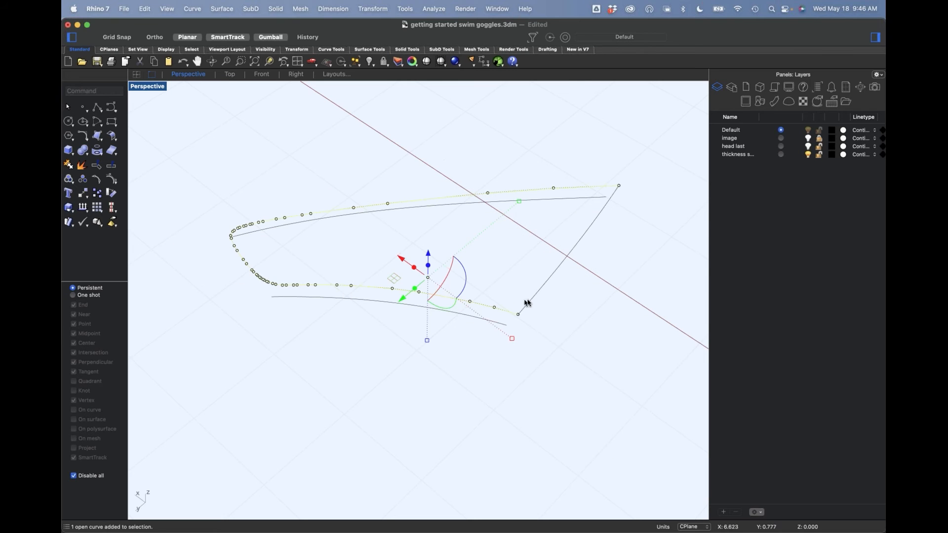
drag(575, 271, 593, 225)
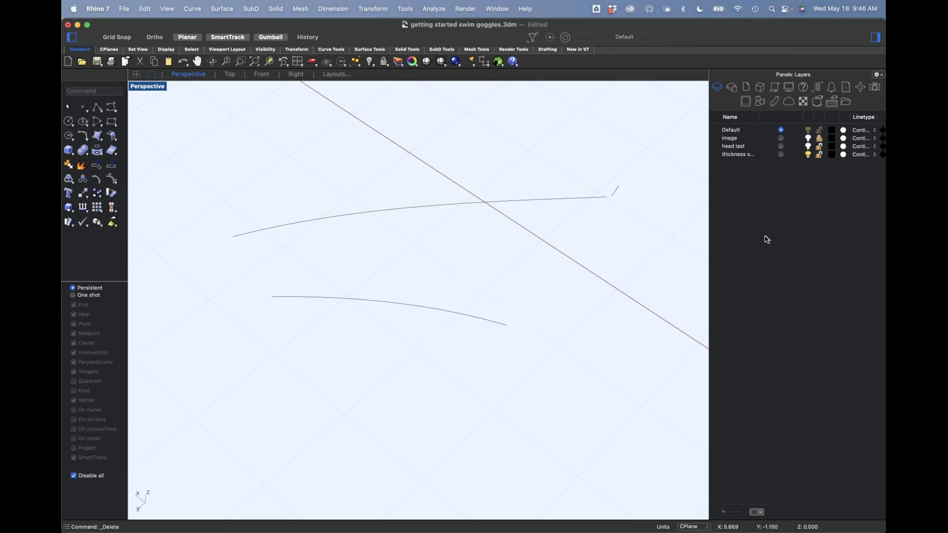
click(613, 192)
key(Delete)
Step: Turn on both curves' control points, show the hidden frame, and shift all points except the wide-end pair off the frame surface
drag(412, 185, 319, 430)
click(112, 178)
drag(189, 207, 299, 359)
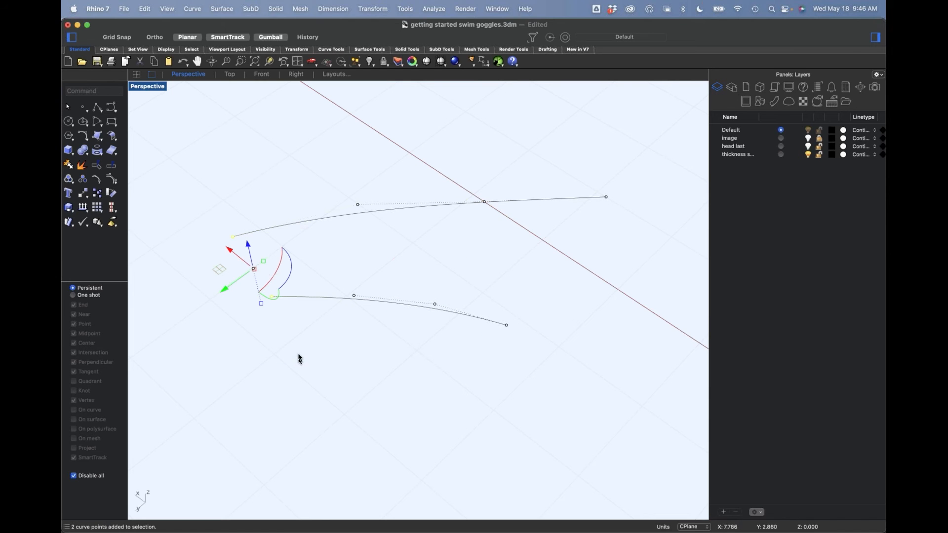
right_drag(273, 318, 317, 345)
shift+drag(320, 207, 382, 344)
shift+drag(406, 199, 494, 361)
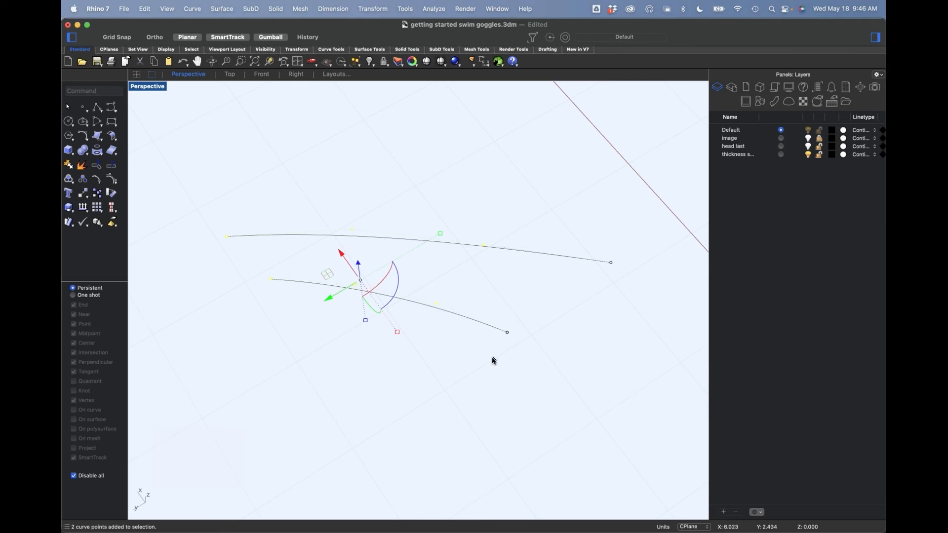
key(alt+super+h)
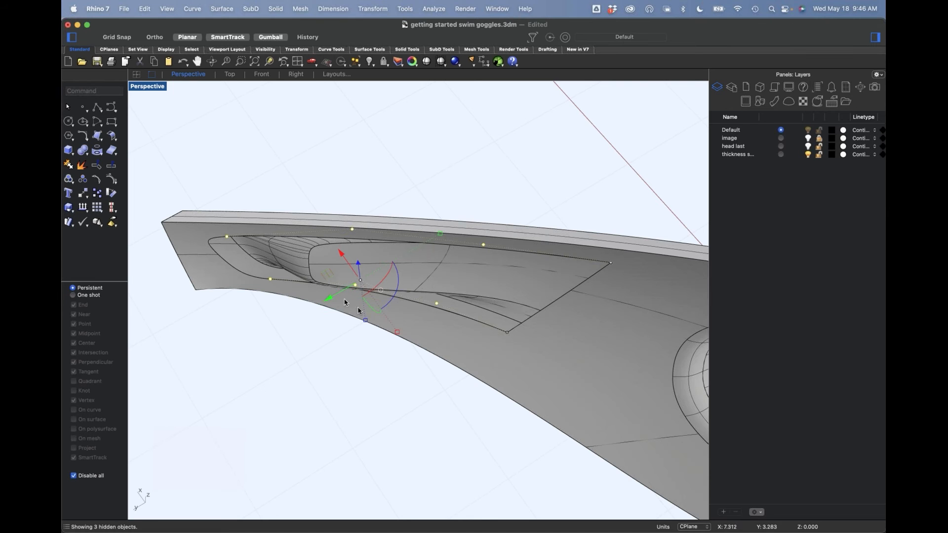
drag(345, 286, 378, 297)
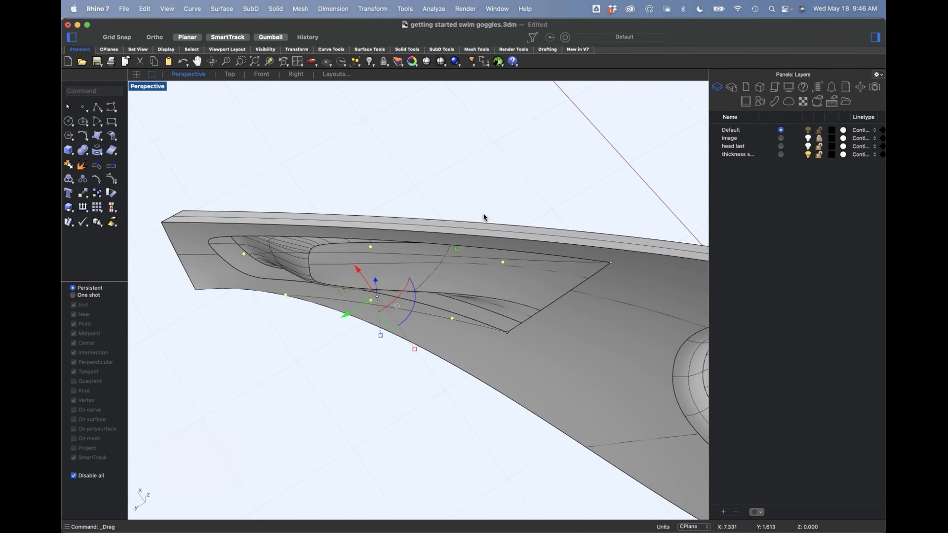
Step: Pull the two narrow-end pairs of control points outward from the frame, and move the end pair out even farther
super+click(503, 262)
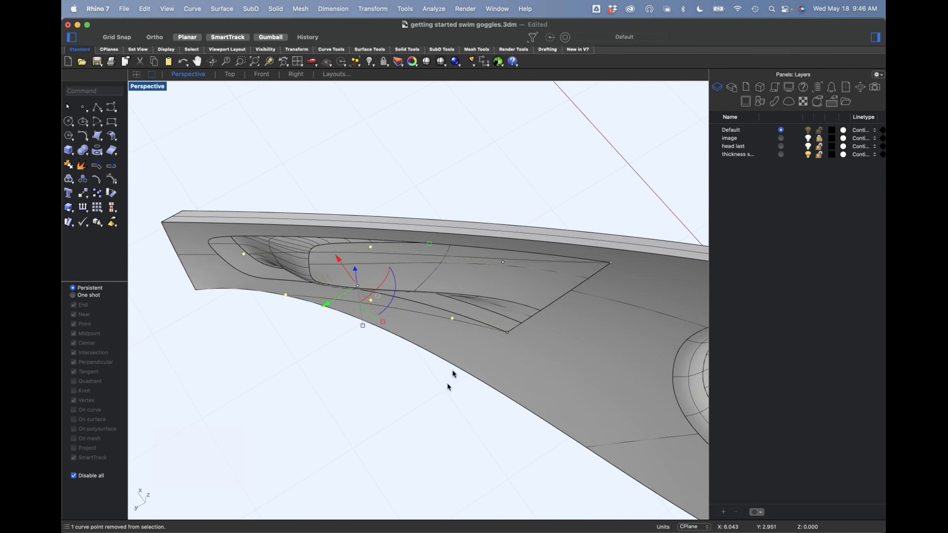
drag(453, 318, 300, 295)
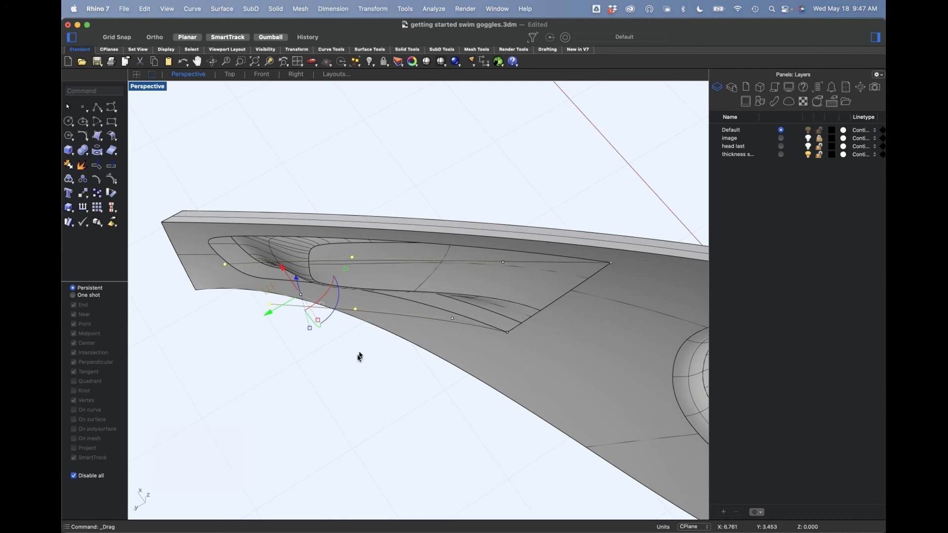
super+drag(342, 354, 374, 228)
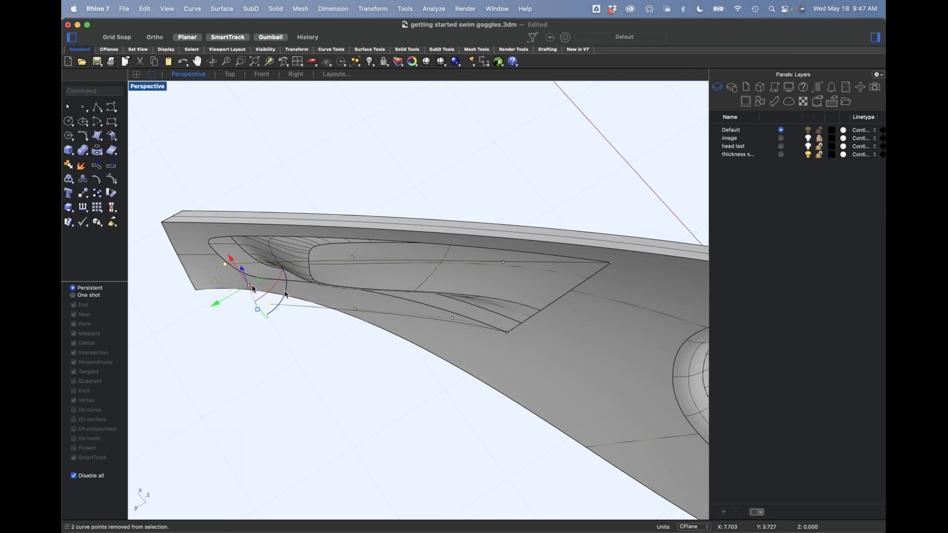
drag(218, 283, 183, 317)
click(302, 366)
right_drag(343, 387, 339, 364)
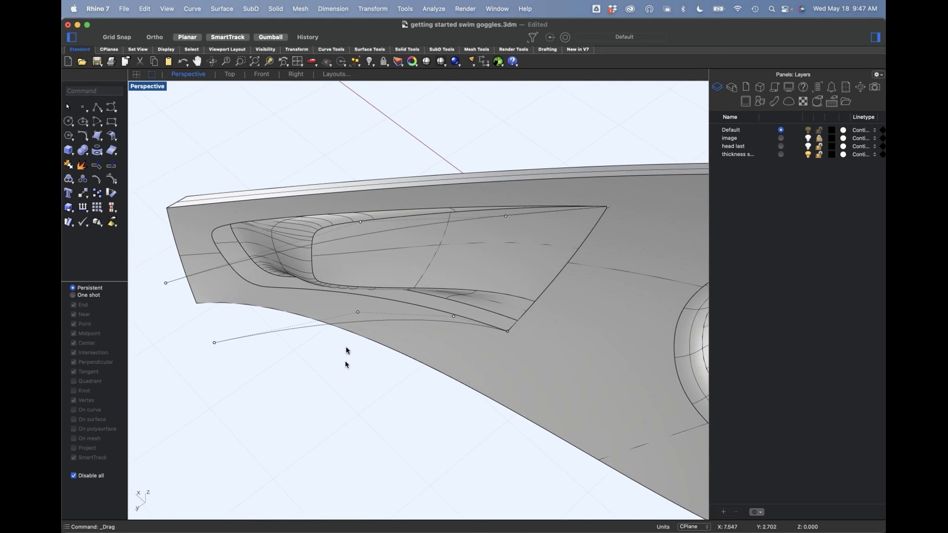
Step: Sweep the recess's wide-end edge along the two reshaped curves as rails, leaving cross sections unchanged with Position continuity on both sides
click(101, 143)
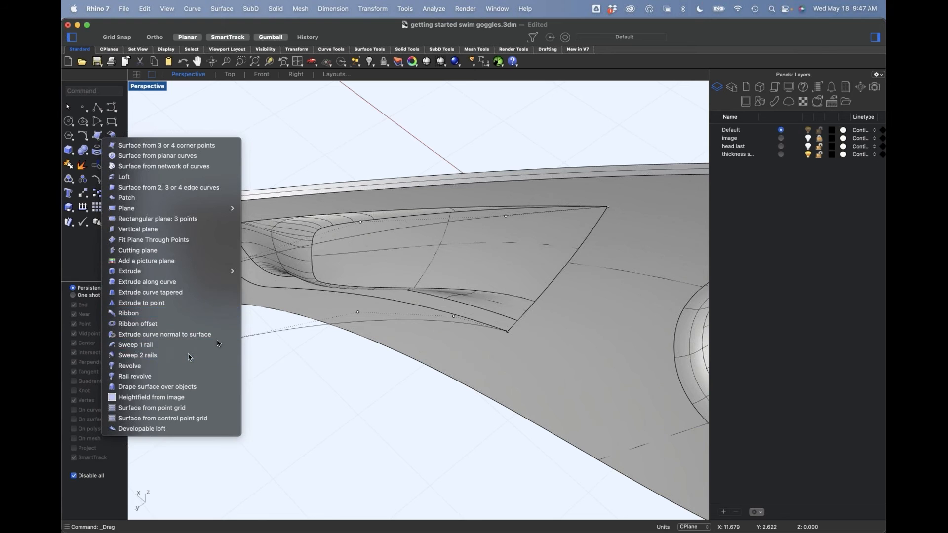
click(192, 355)
click(490, 224)
click(457, 329)
click(528, 319)
key(Return)
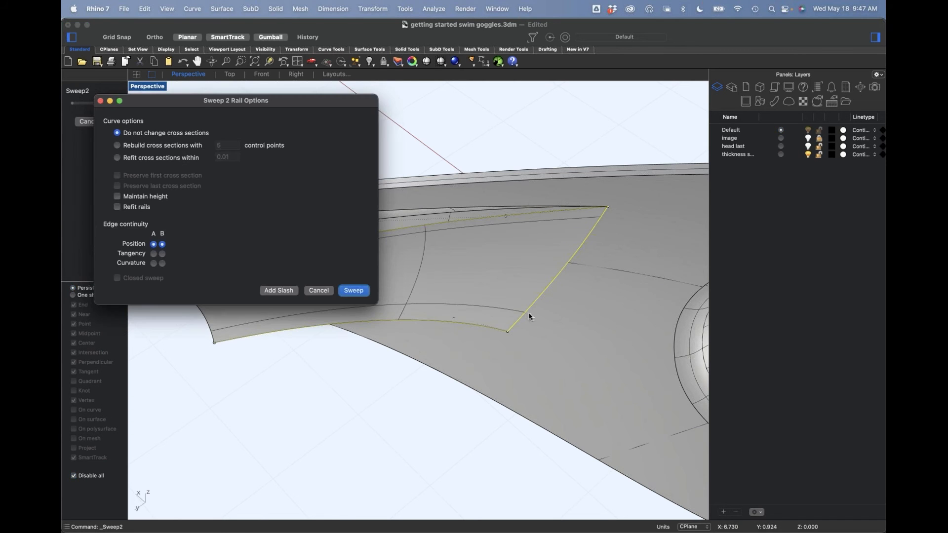
click(354, 291)
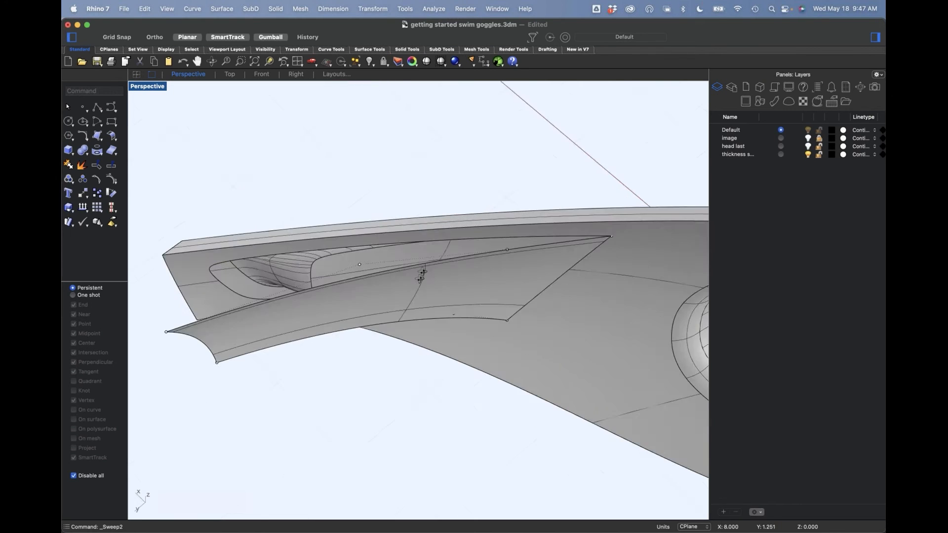
Step: Try extending the swept surface's upper long edge by 10 with the Smooth type and Merge on
right_drag(427, 268, 299, 222)
text(ExtendSrf)
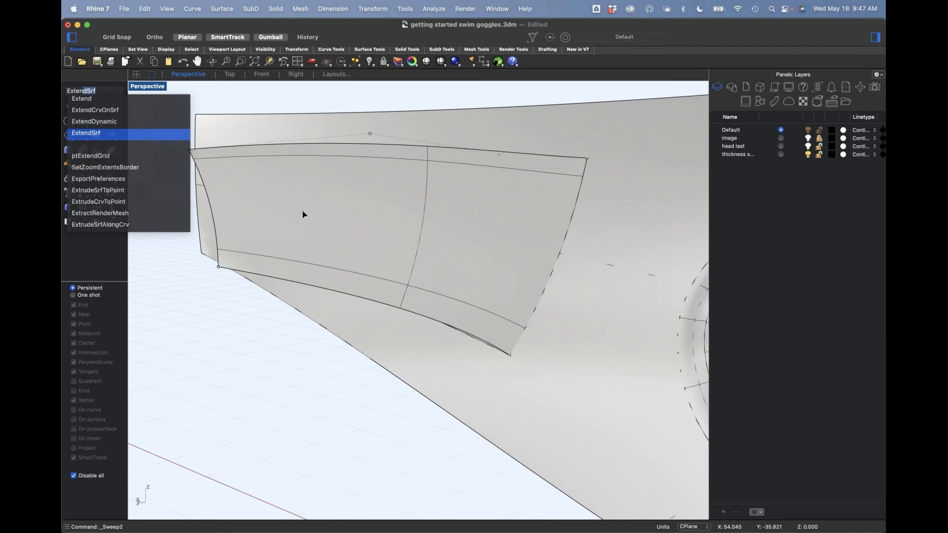
key(Return)
click(330, 143)
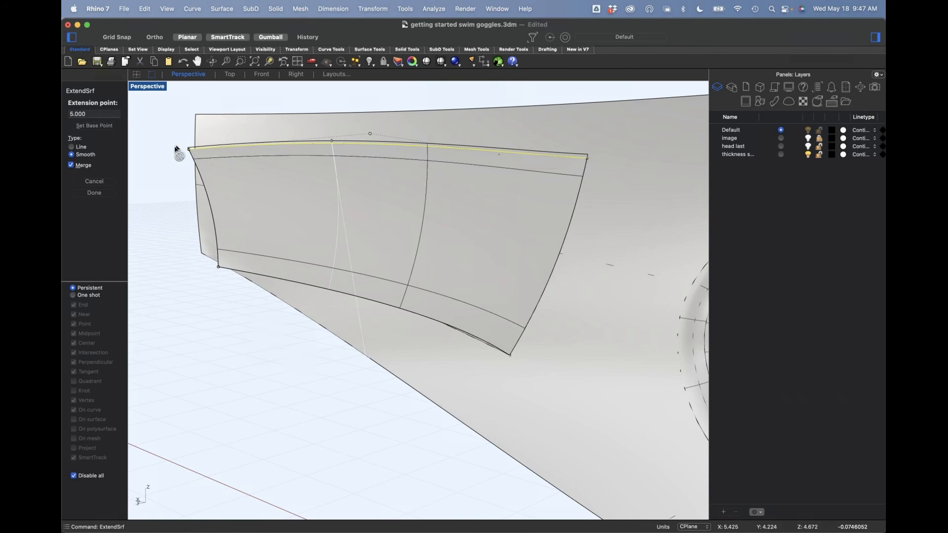
click(94, 113)
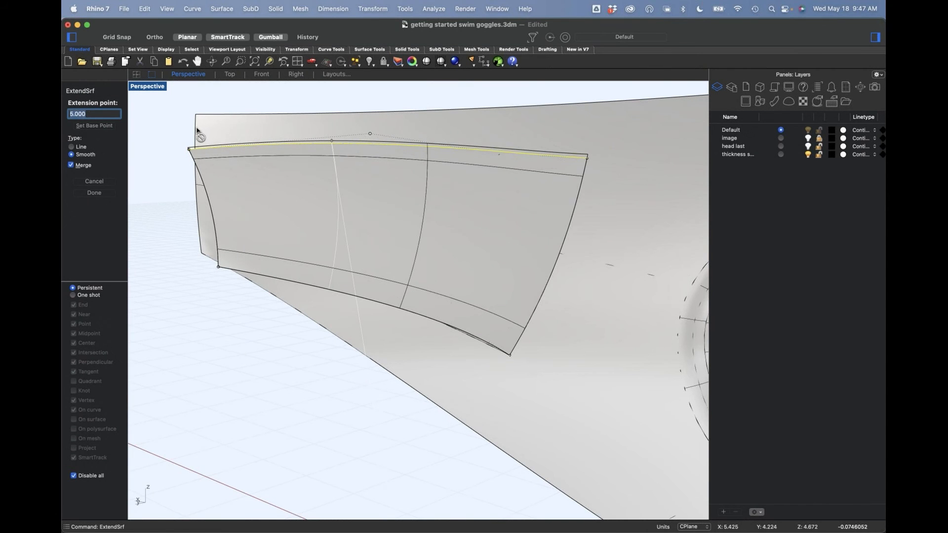
text(10)
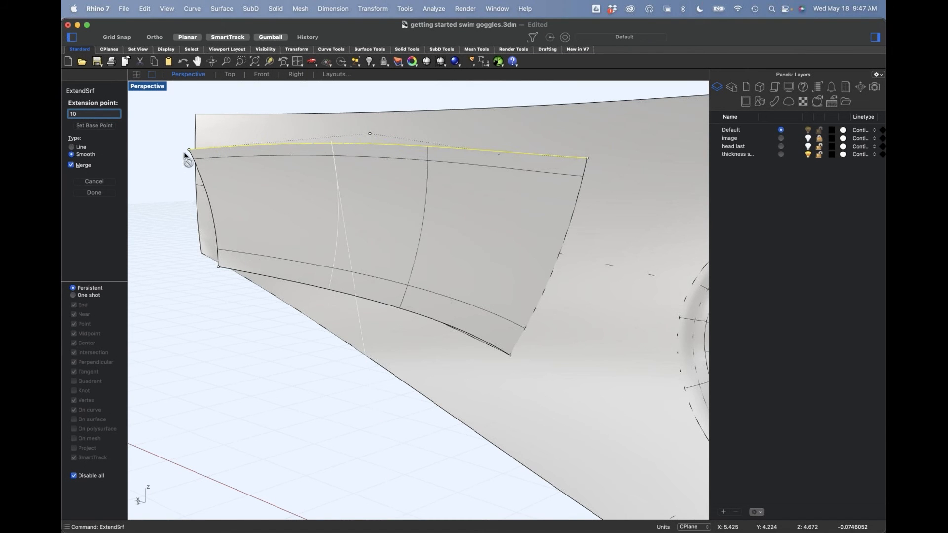
key(Return)
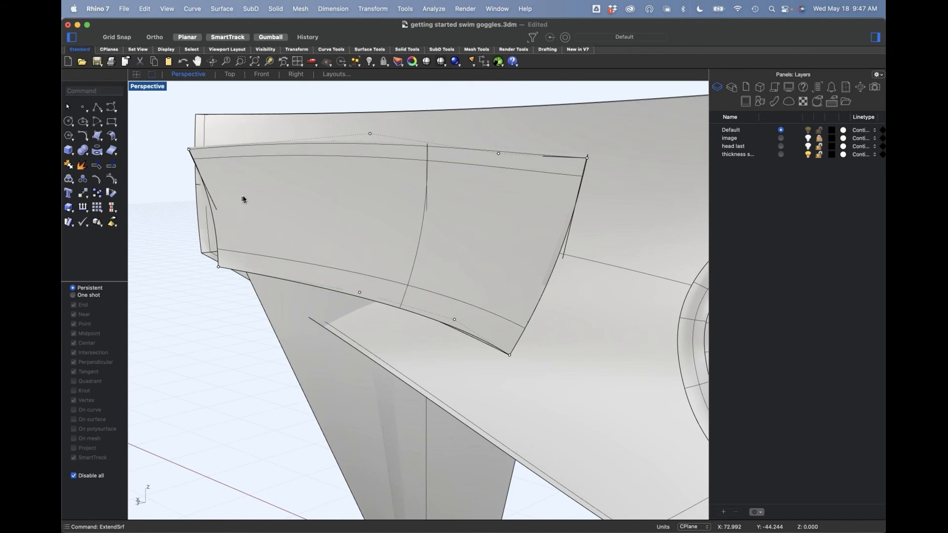
key(super+z)
Step: Extend the swept surface's upper long edge in a straight continuation, using the Line type with Merge on
key(Return)
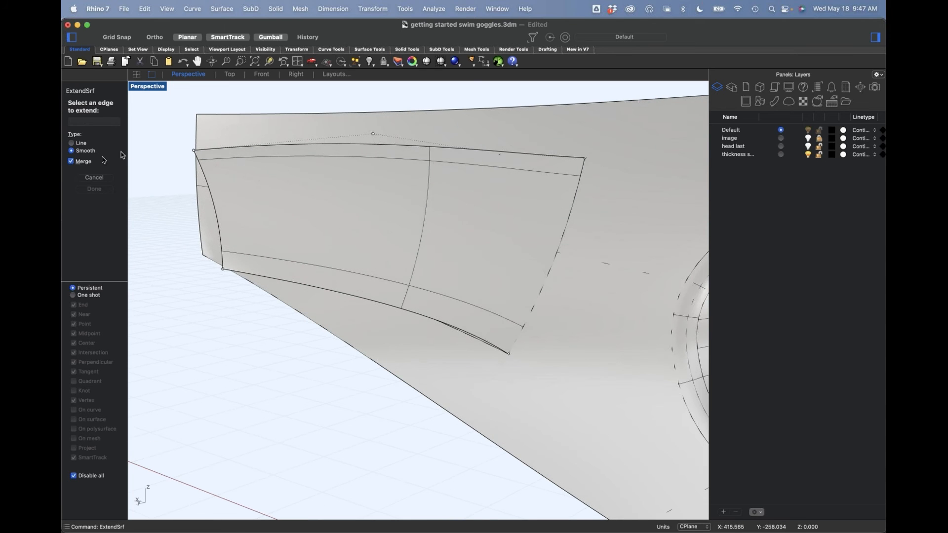
click(93, 151)
click(218, 149)
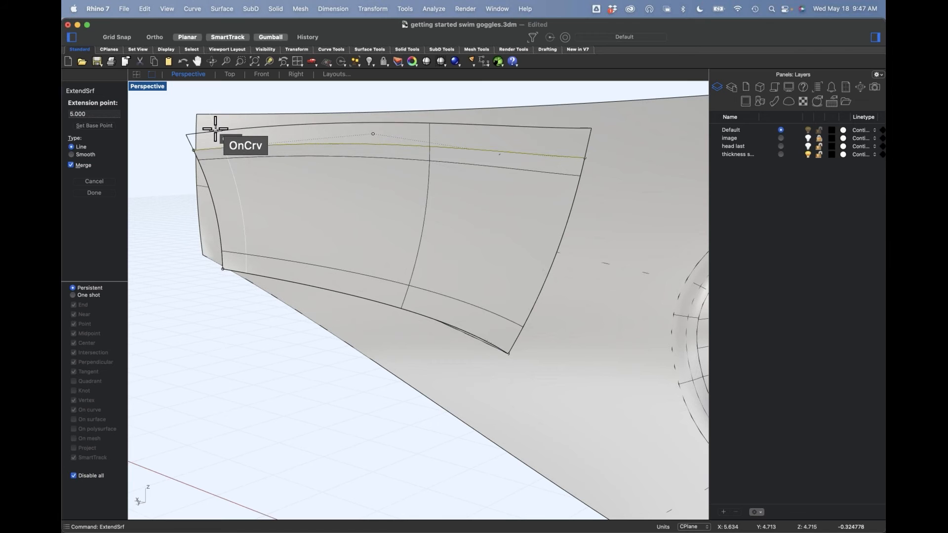
click(214, 129)
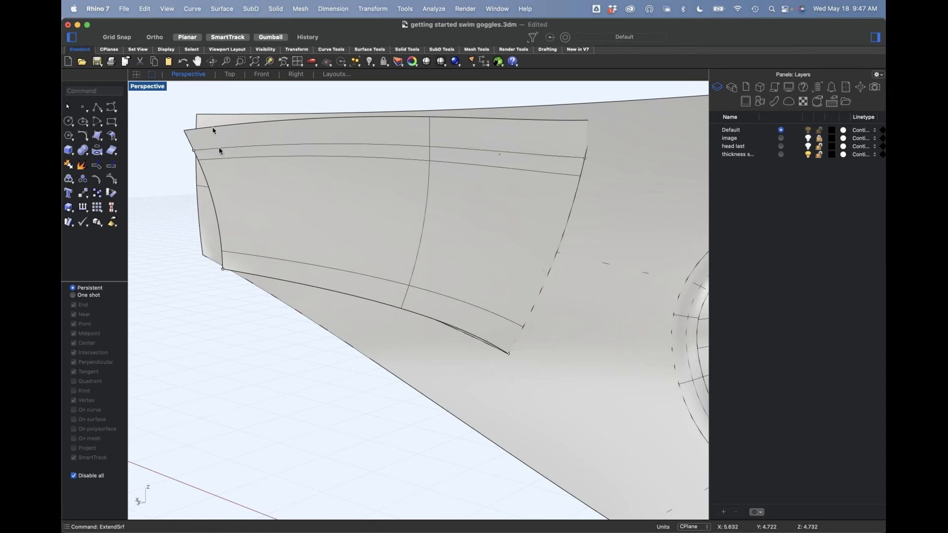
Step: Extend the swept surface's lower long edge and its narrow-end edge outward, using the Line type with Merge on
click(278, 277)
click(301, 306)
key(Return)
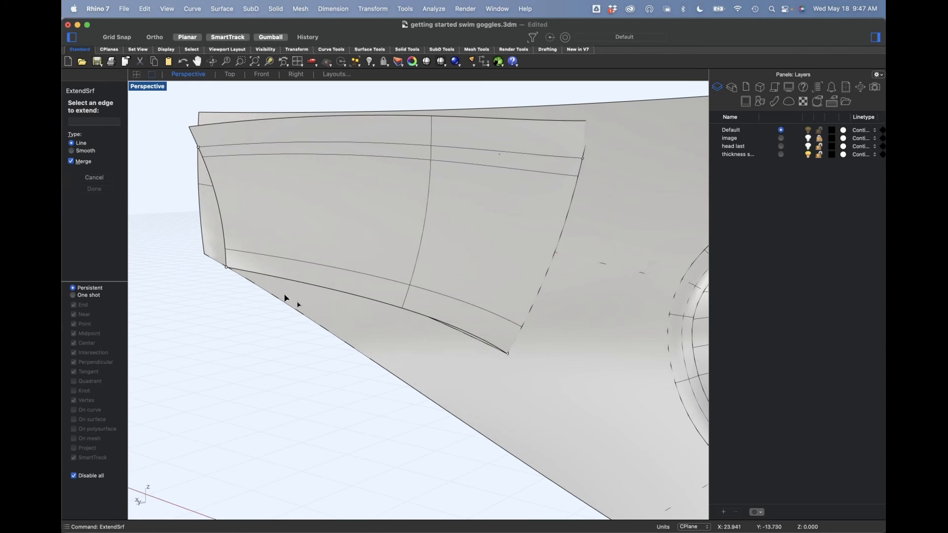
click(275, 283)
click(275, 316)
click(232, 292)
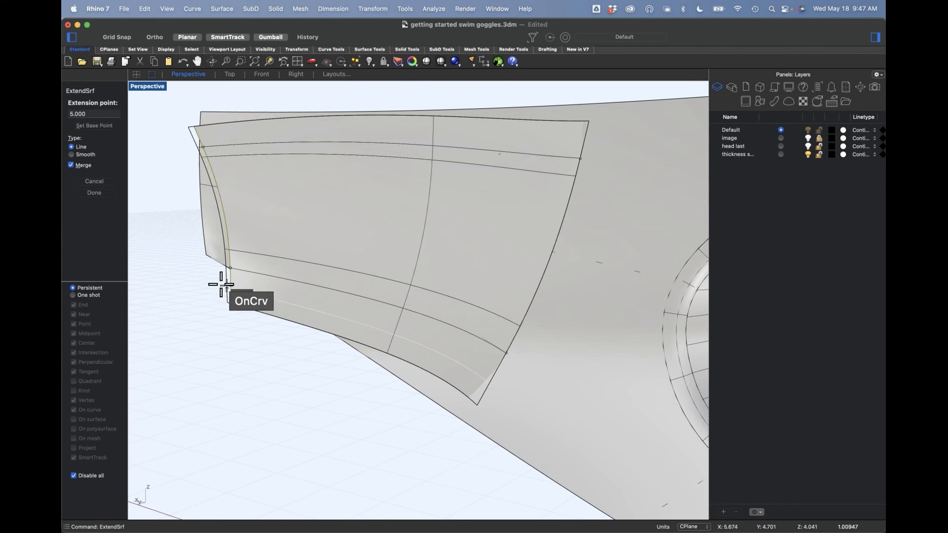
click(204, 285)
Step: Start a Trim and select the recess's outer boundary as cutting objects, choosing the polysurface edge at the wide end
right_drag(217, 330, 271, 257)
click(316, 294)
text(im)
key(Return)
text(crv)
key(Return)
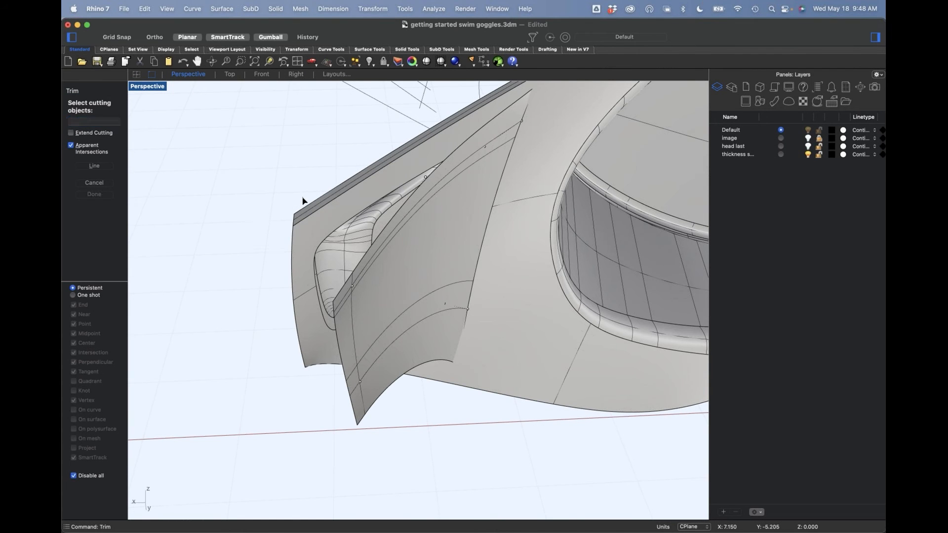
click(331, 233)
right_drag(345, 236, 468, 232)
click(514, 247)
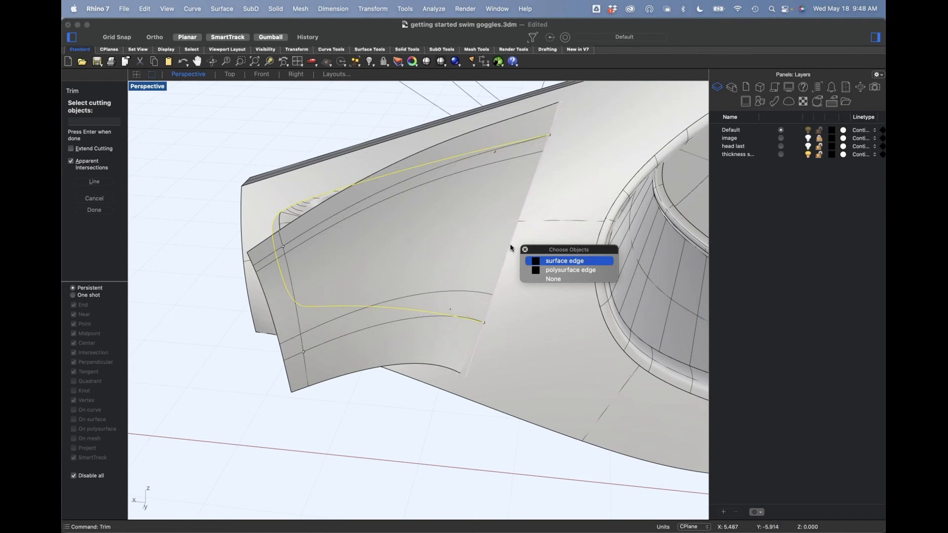
click(543, 269)
Step: Switch to the Front view and set its display mode to Wireframe for trimming
text(f)
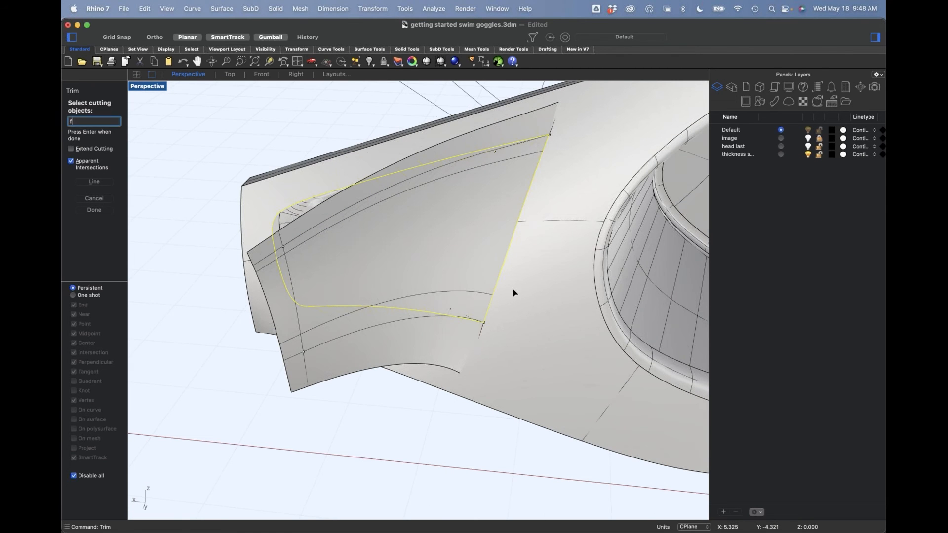
key(Return)
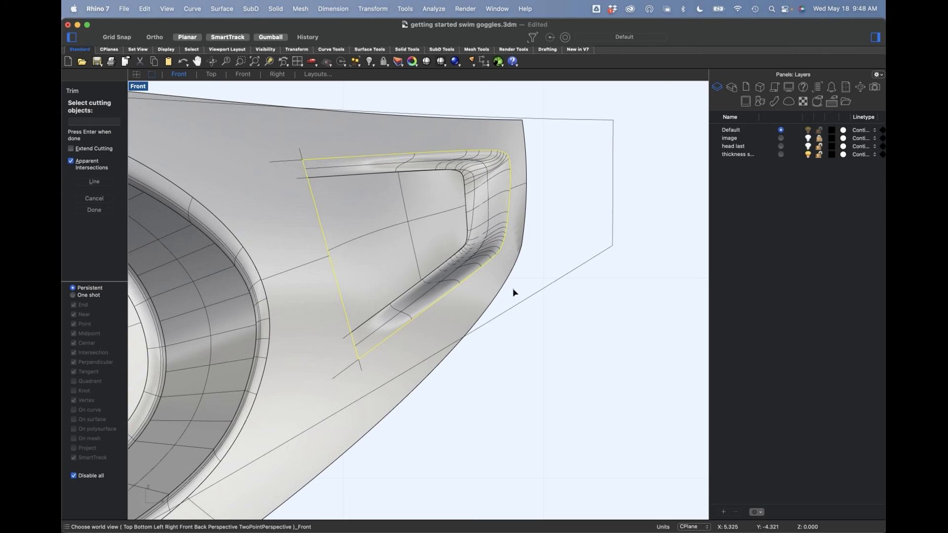
click(139, 87)
click(182, 335)
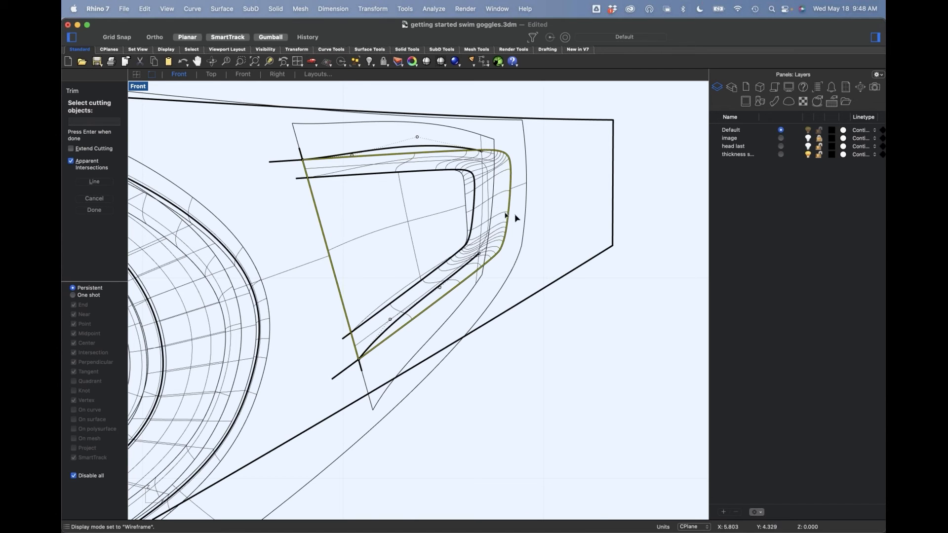
key(Return)
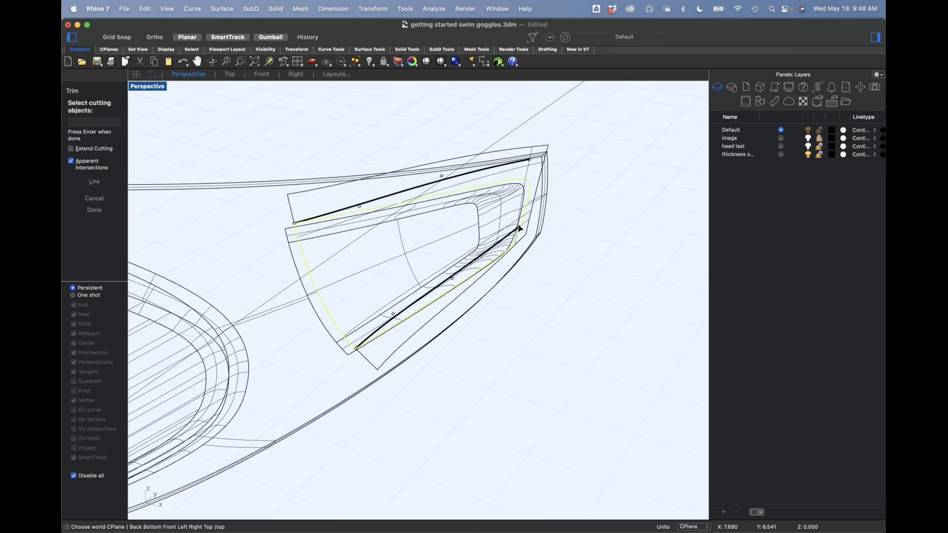
right_drag(580, 215, 462, 221)
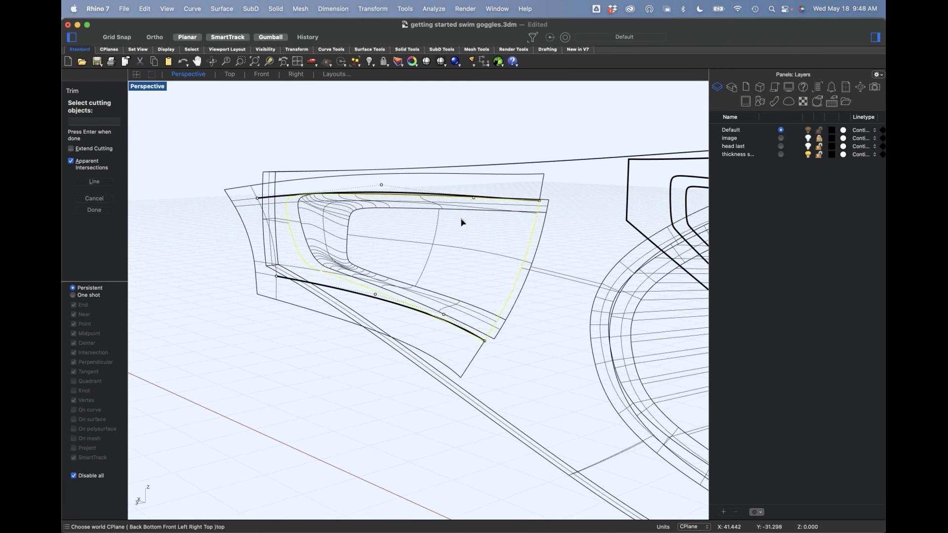
key(Escape)
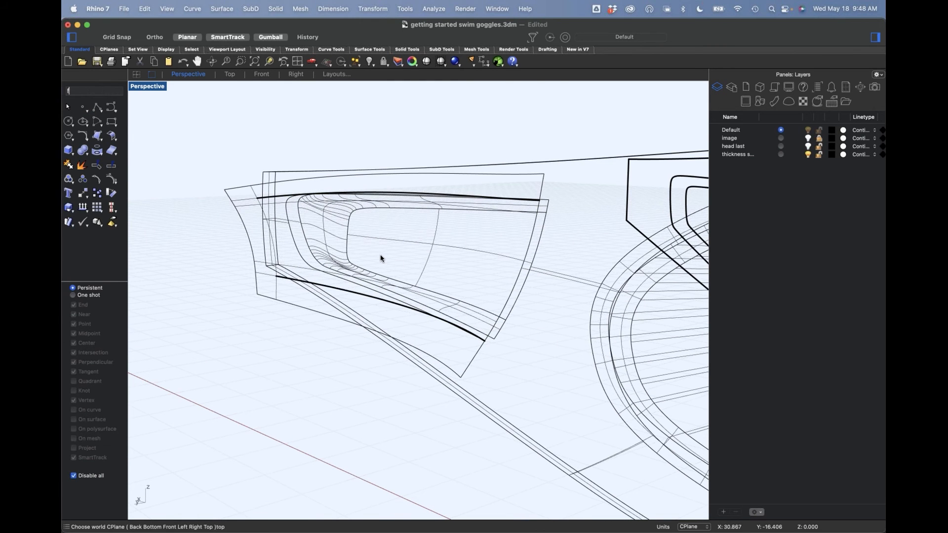
Step: In the Front view, turn on the swept surface's control points and move its narrow-end points outward past the recess's outer curve
text(f)
key(Return)
scroll(431, 199, up, 3)
click(527, 185)
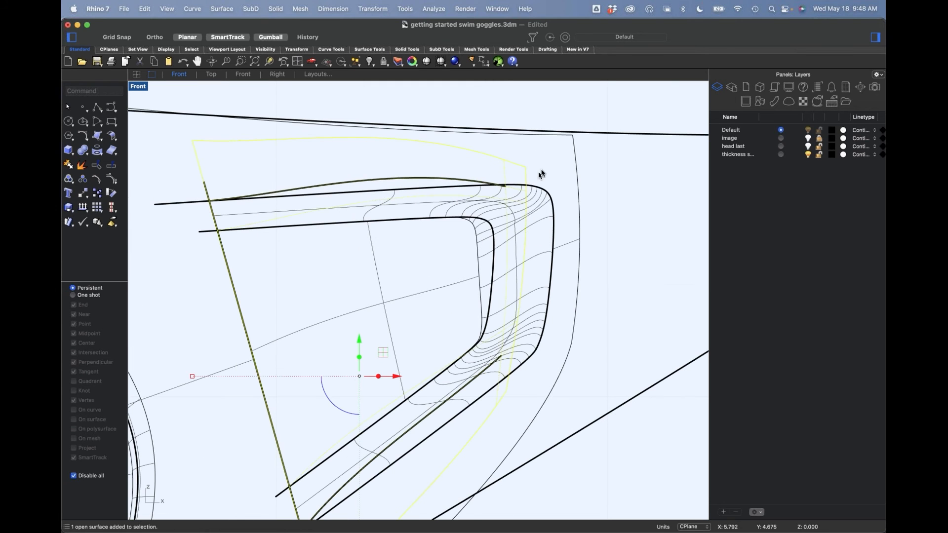
click(120, 180)
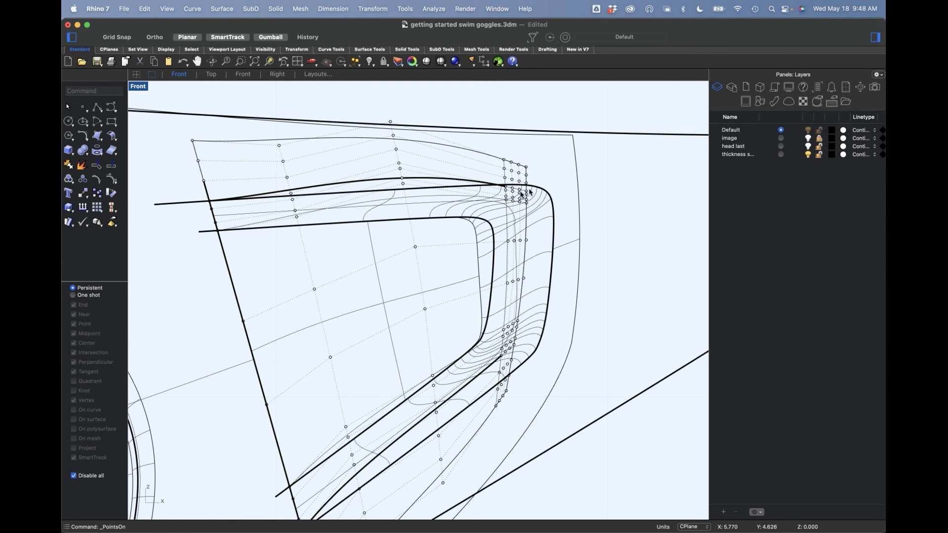
scroll(494, 193, down, 1)
drag(484, 123, 582, 342)
drag(549, 258, 536, 251)
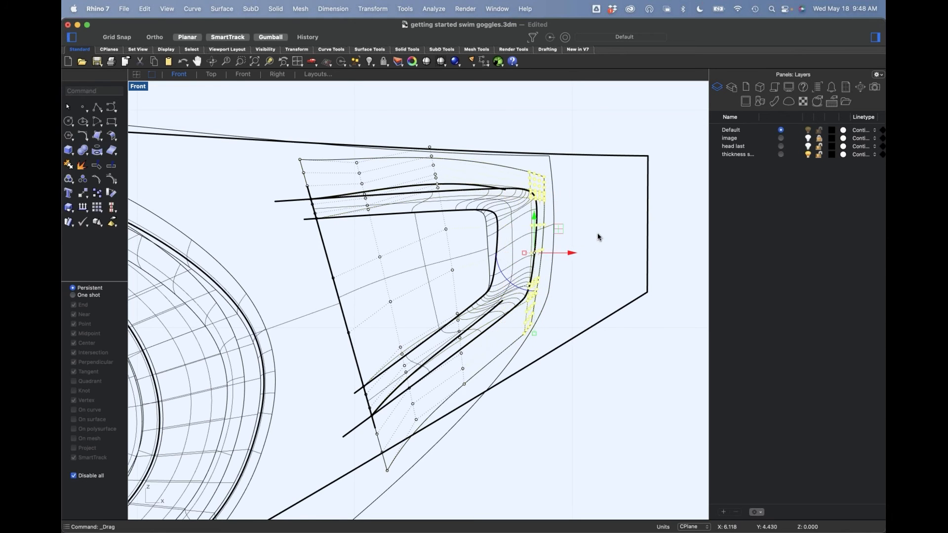
click(595, 238)
key(Escape)
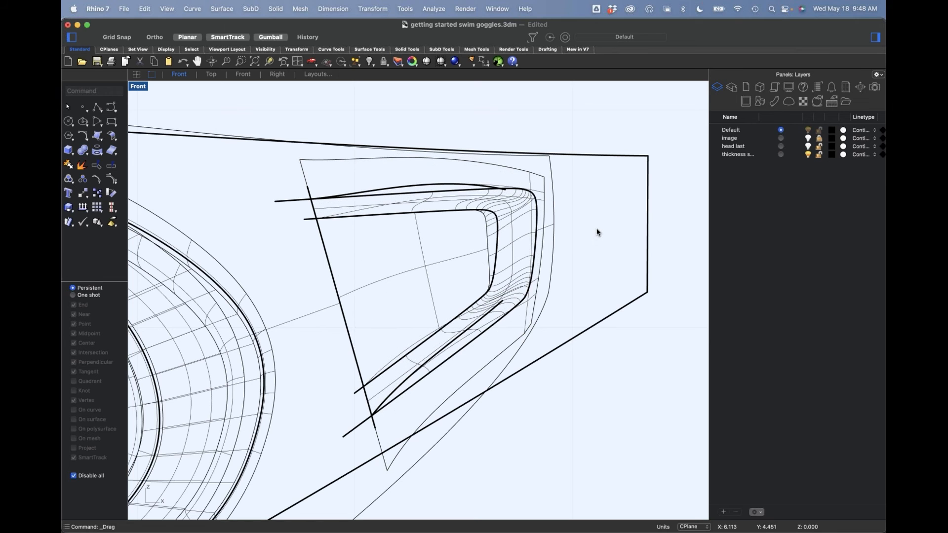
Step: Trim away the swept surface outside the recess, using its outer curve and the slanted wide-end line as cutting objects
text(m)
key(Return)
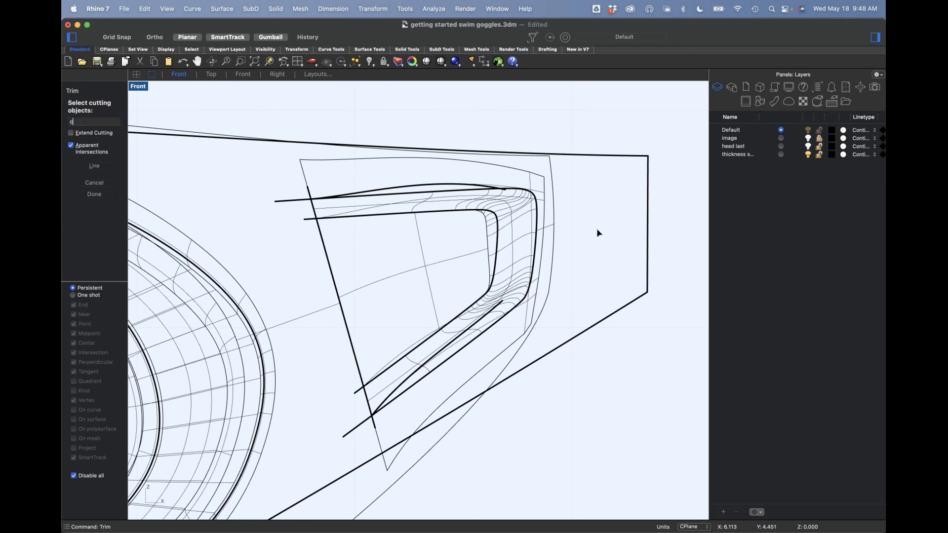
click(460, 193)
click(502, 212)
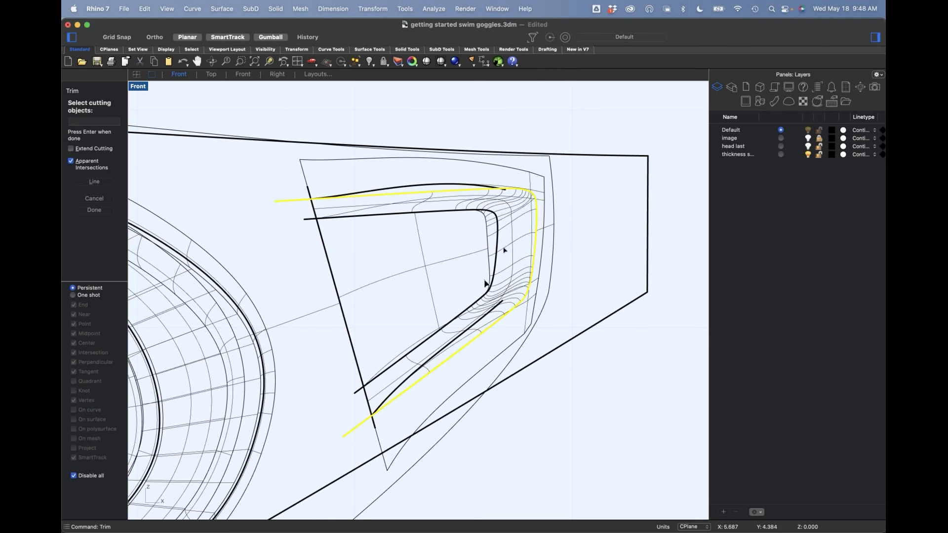
click(356, 366)
click(393, 383)
key(Return)
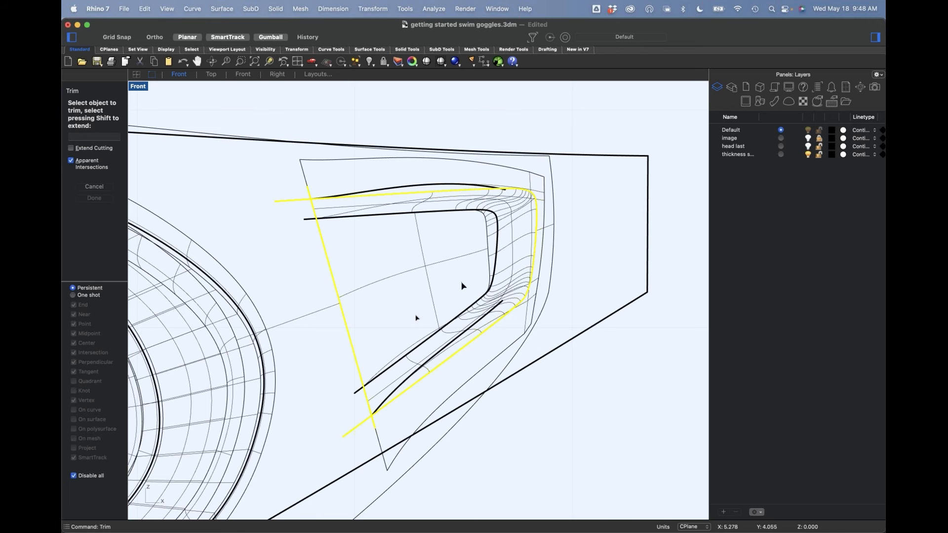
click(549, 229)
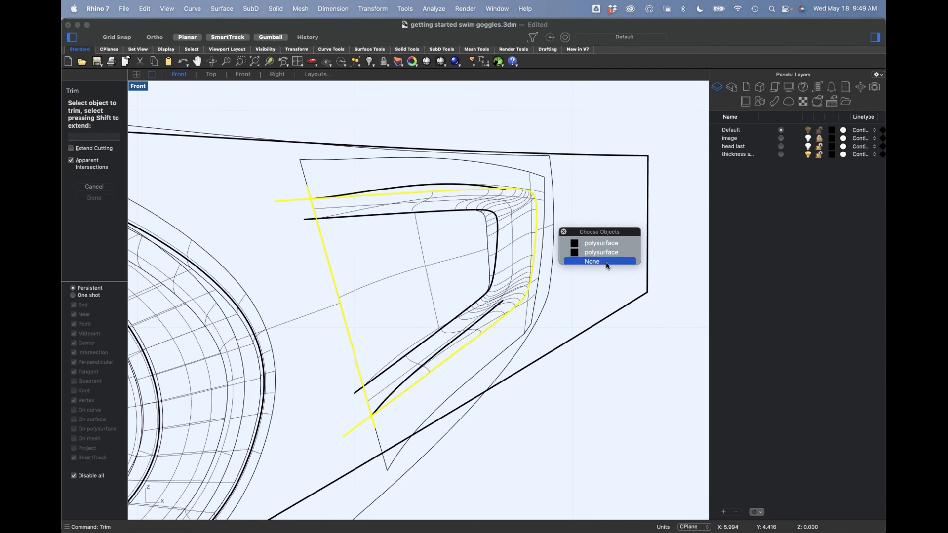
click(601, 262)
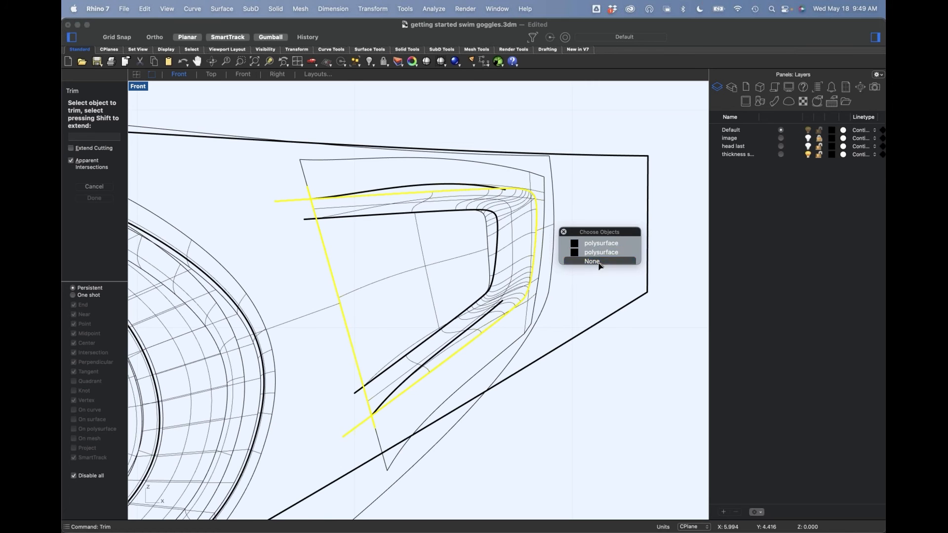
click(542, 196)
key(Return)
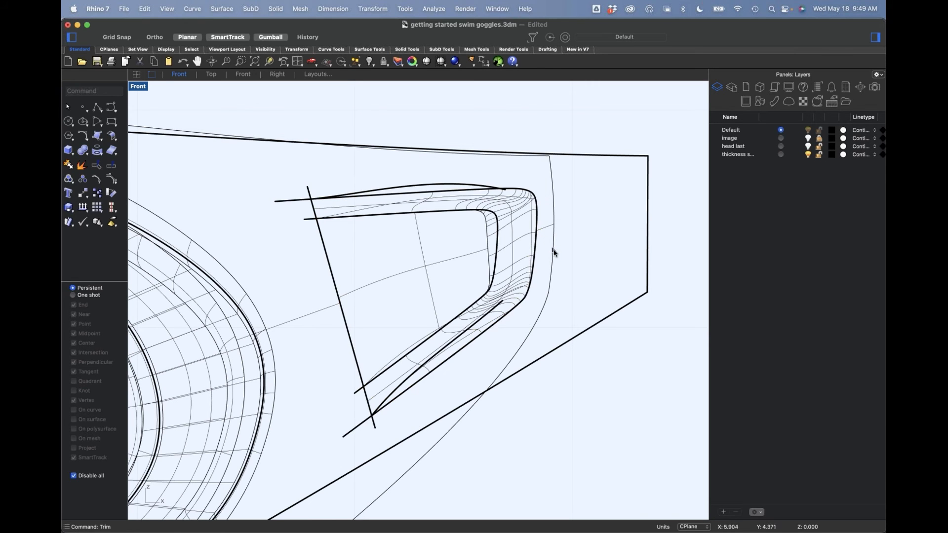
Step: Set the Perspective view to Shaded and examine the trimmed swept surface around the recess
key(F4)
right_drag(527, 262, 346, 258)
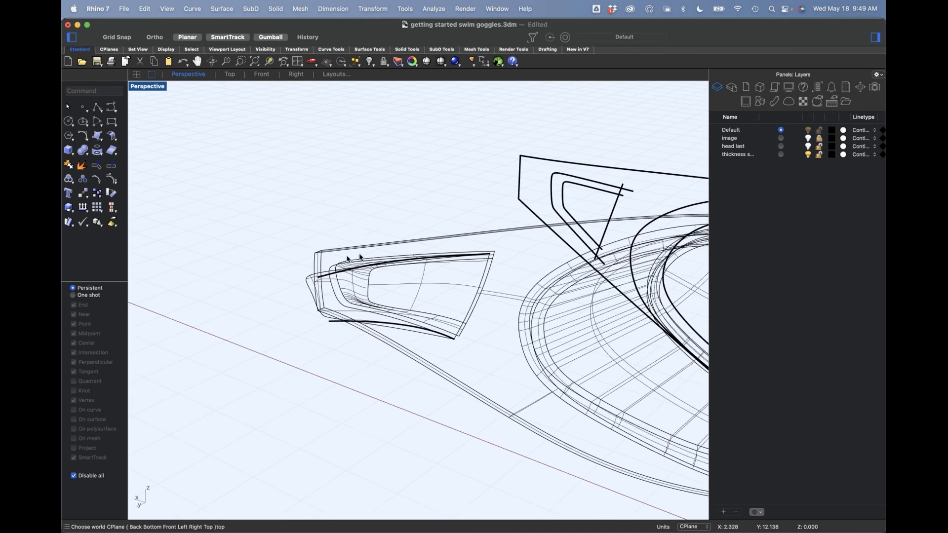
click(150, 88)
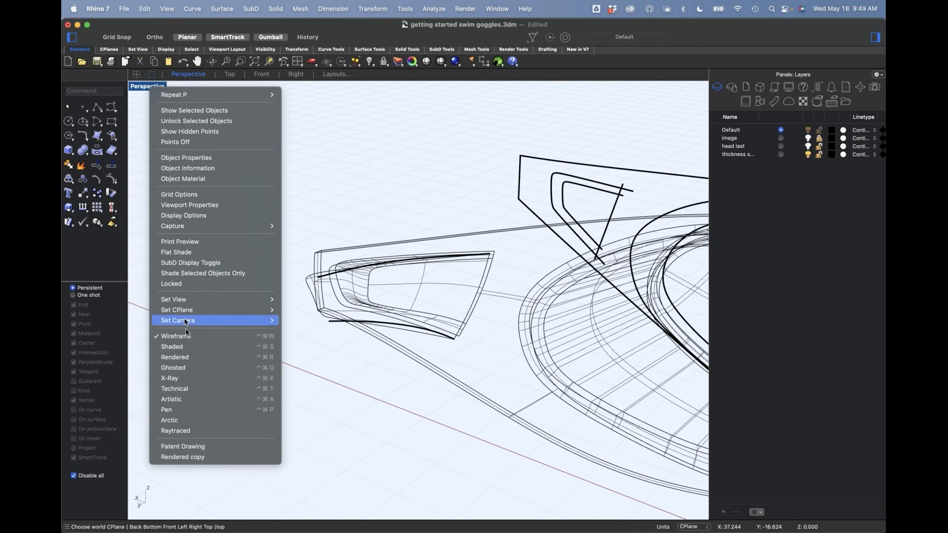
click(188, 347)
mouse_move(391, 291)
right_down()
mouse_move(370, 344)
mouse_move(364, 304)
mouse_move(335, 253)
mouse_move(345, 224)
mouse_move(352, 292)
mouse_move(371, 319)
right_up()
scroll(306, 296, up, 3)
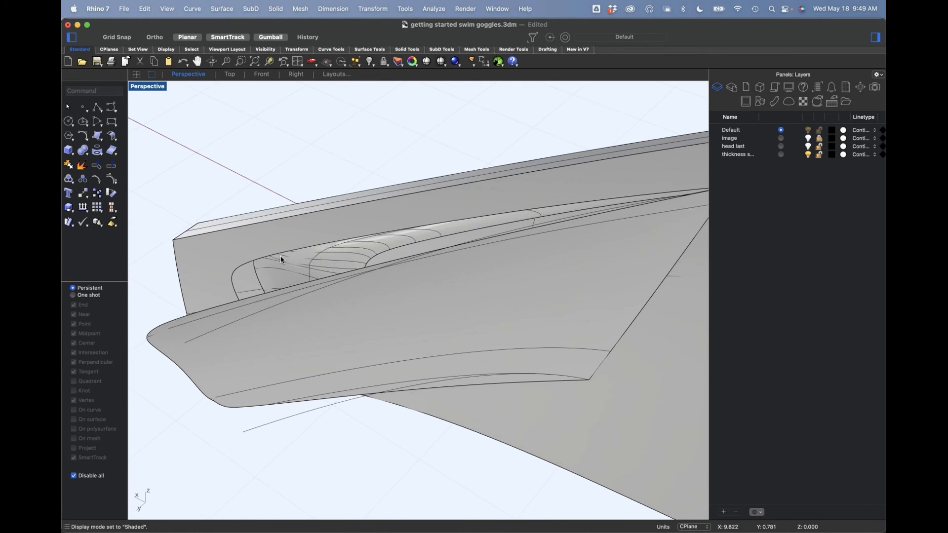
Step: Pull a wall surface out from the recess's outer edge so it passes through the swept surface
shift+super+click(282, 257)
right_drag(283, 254, 385, 311)
drag(385, 311, 399, 355)
click(383, 390)
right_drag(383, 390, 291, 300)
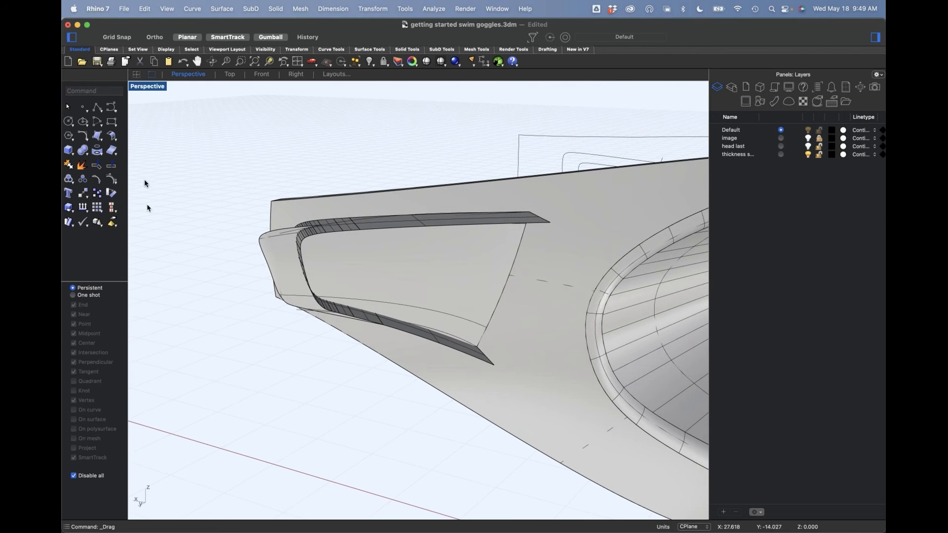
Step: Untrim the outer boundary of the swept surface
click(102, 168)
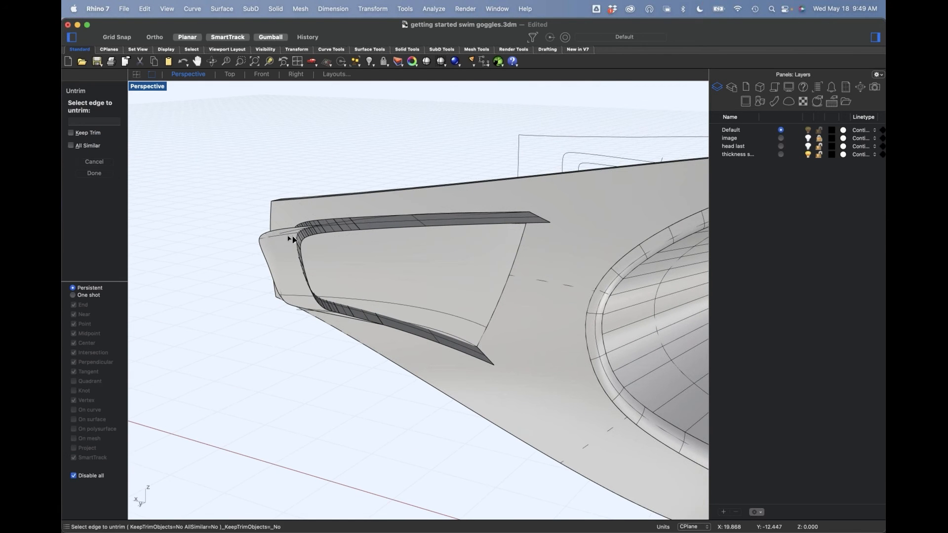
click(285, 231)
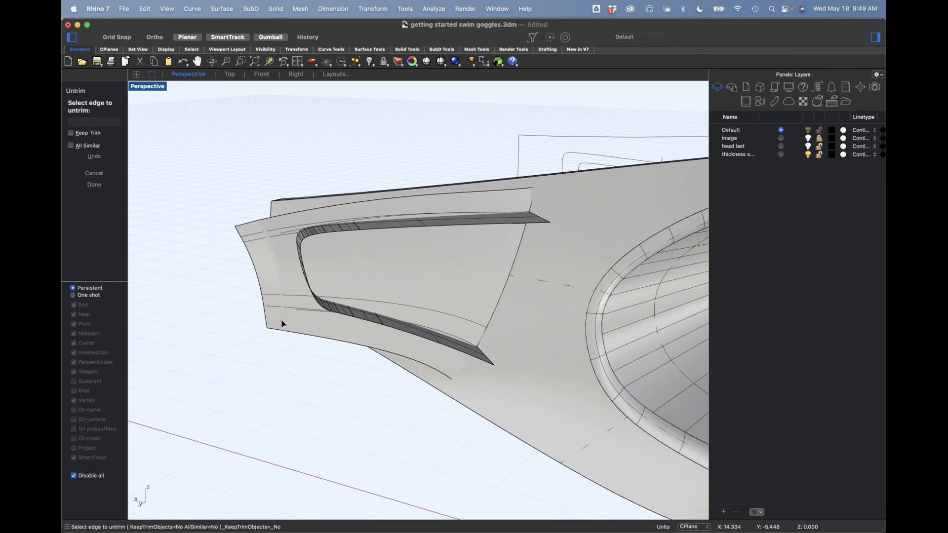
key(Return)
Step: Trim the swept surface and the recess wall against each other, removing the outer flange and the wall's protruding part
click(348, 314)
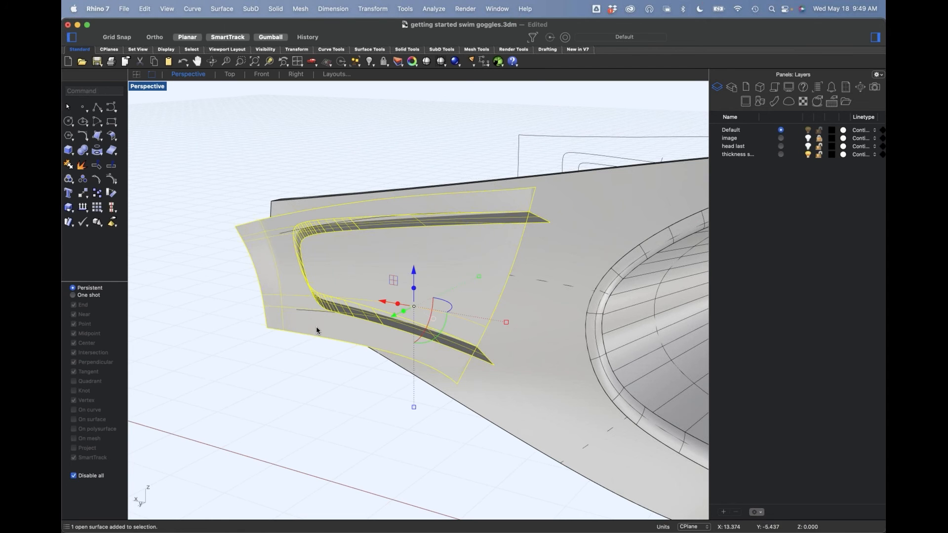
key(super+t)
click(300, 322)
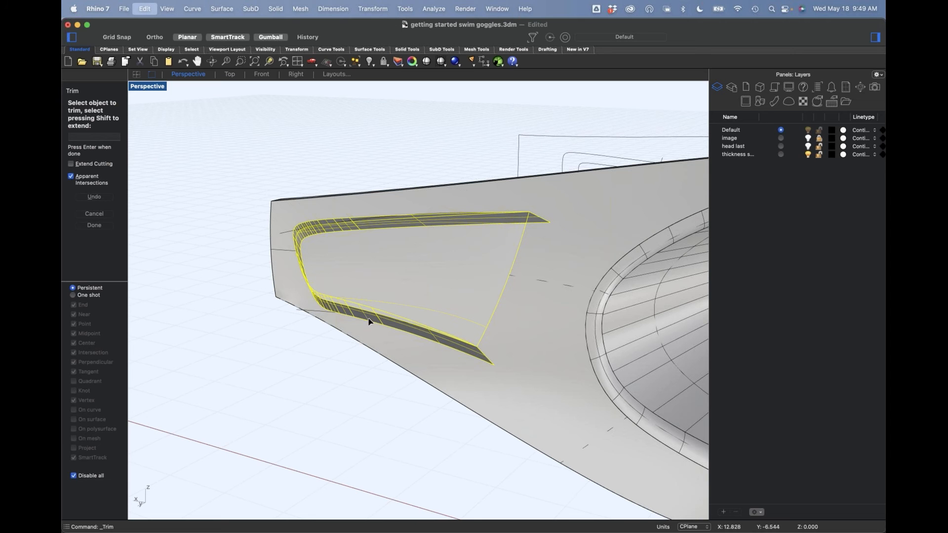
click(368, 322)
key(Return)
Step: Join the trimmed swept surface and recess wall with the goggle frame
right_drag(360, 294, 357, 295)
drag(378, 133, 341, 320)
key(super+j)
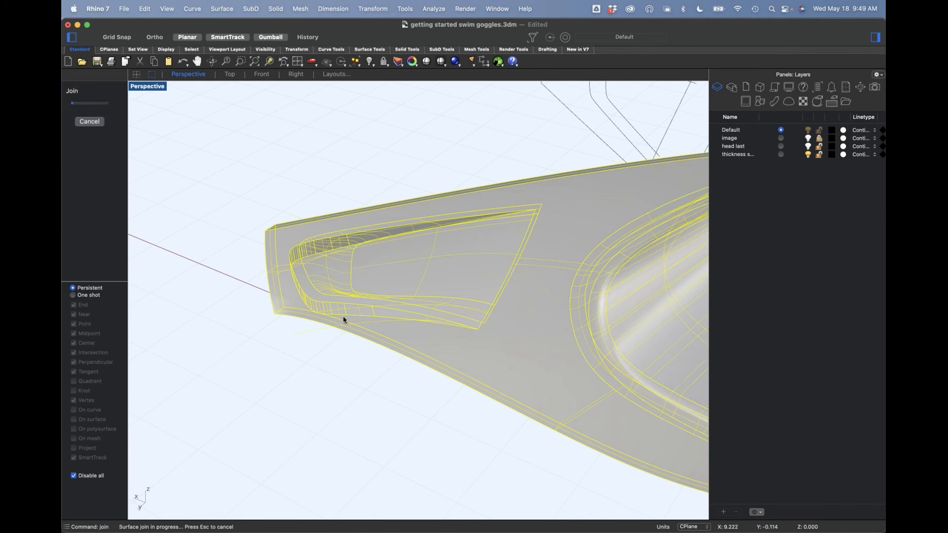
Step: Run ShowEdges on the joined goggle frame with Naked Edges shown, adding the frame to the analysis
right_drag(315, 366, 419, 373)
click(418, 374)
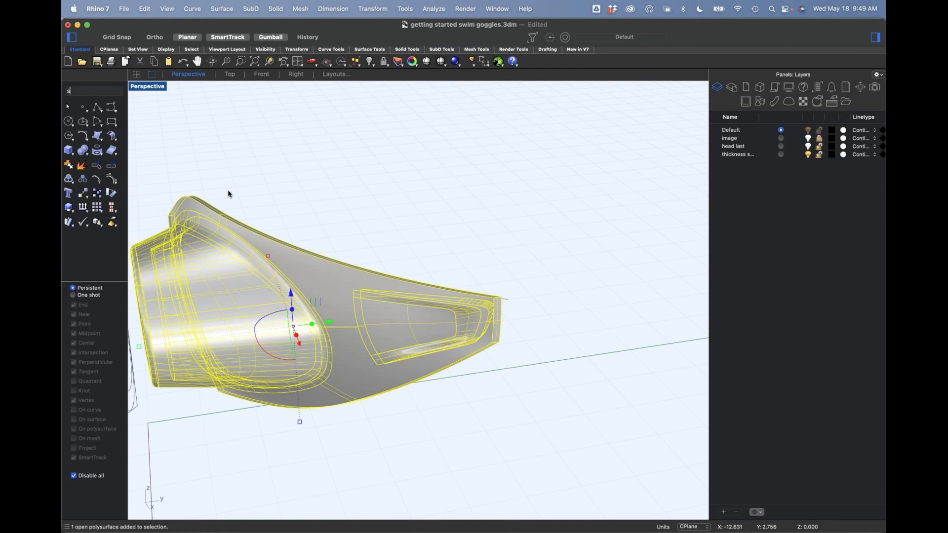
text(d)
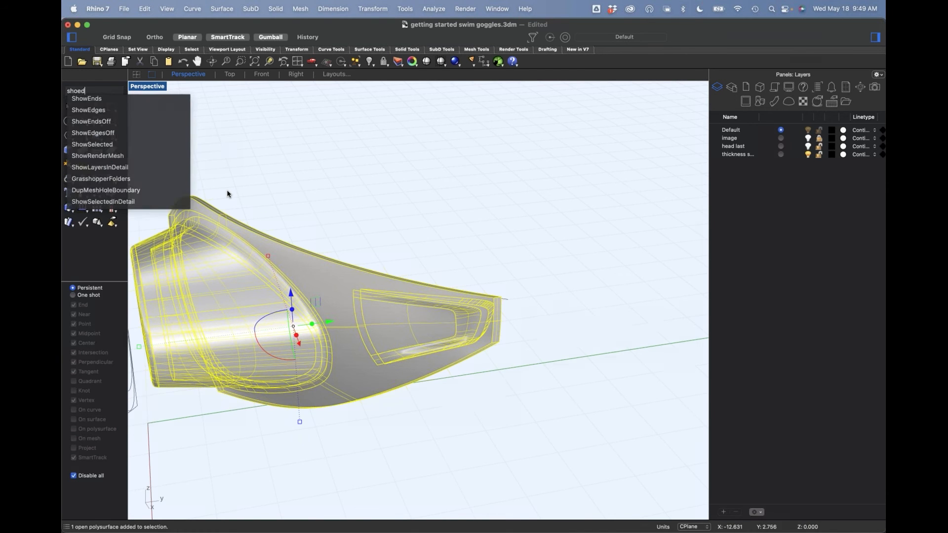
click(95, 111)
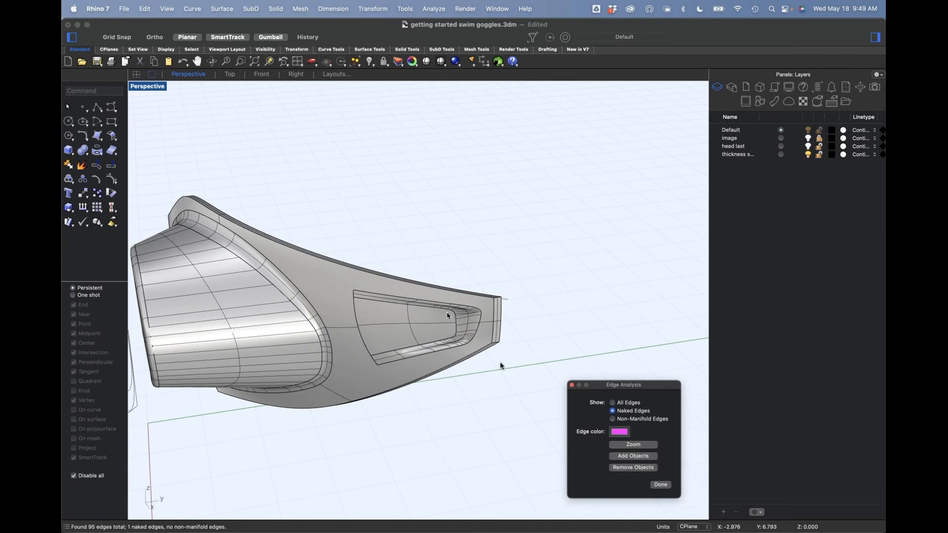
click(635, 456)
click(401, 344)
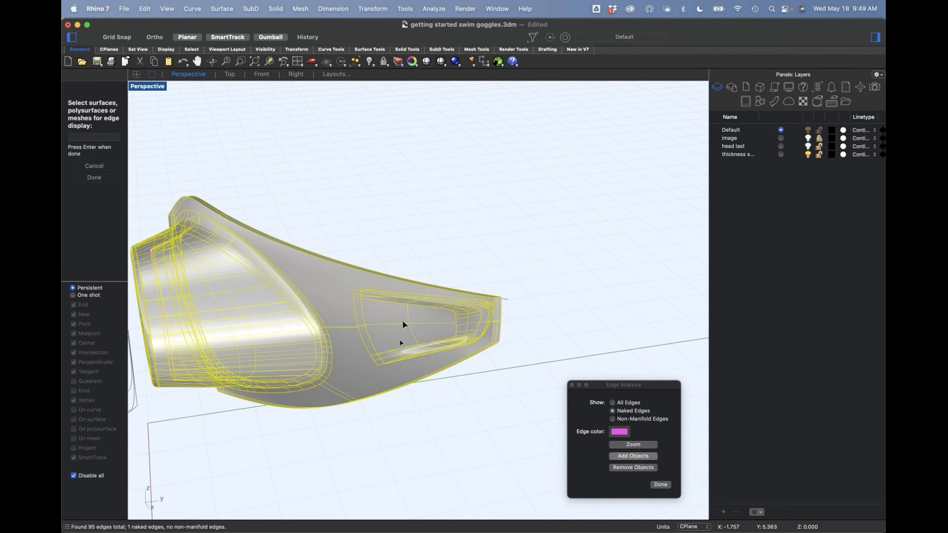
right_click(393, 324)
shift+right_drag(358, 362, 401, 323)
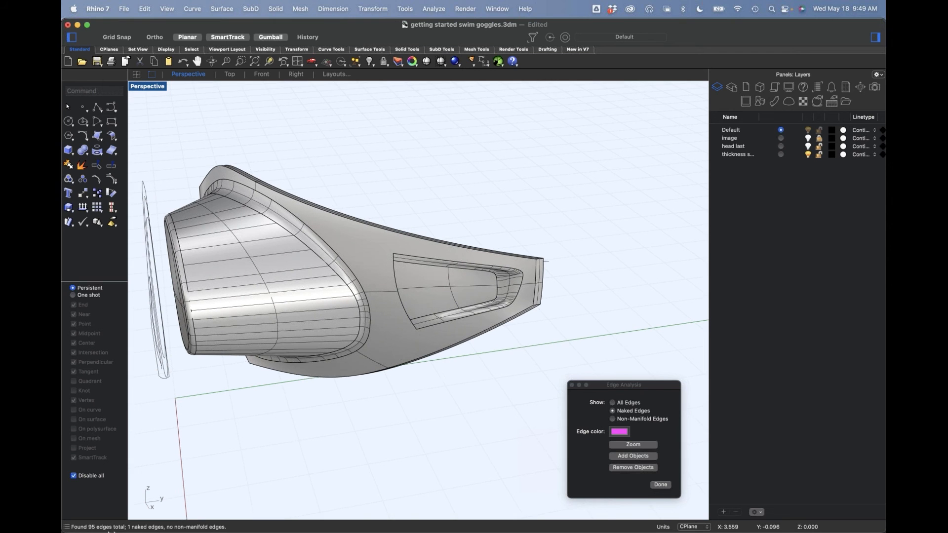
Step: Zoom to the frame's naked edges and examine the fit between the lens rim and the eye-cup opening
click(619, 445)
right_drag(445, 409, 443, 380)
scroll(455, 377, up, 5)
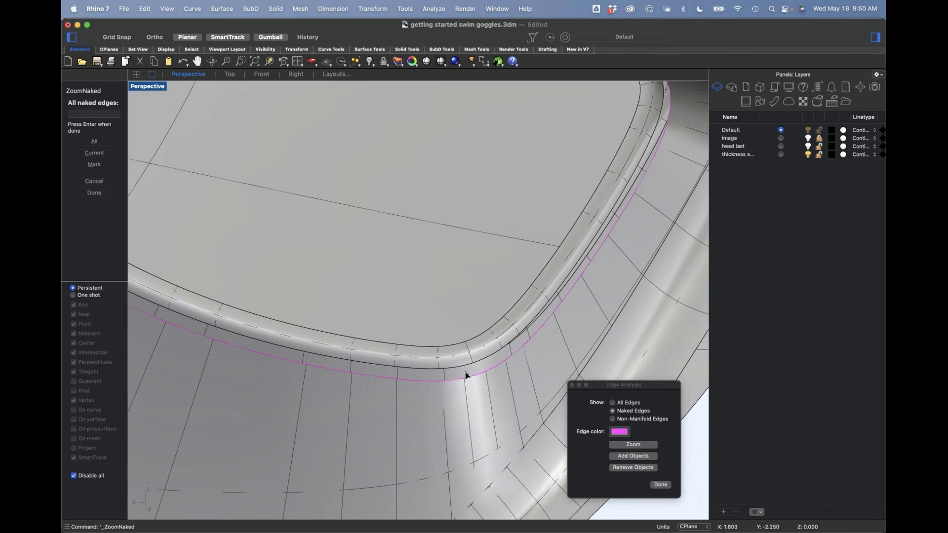
scroll(474, 372, down, 10)
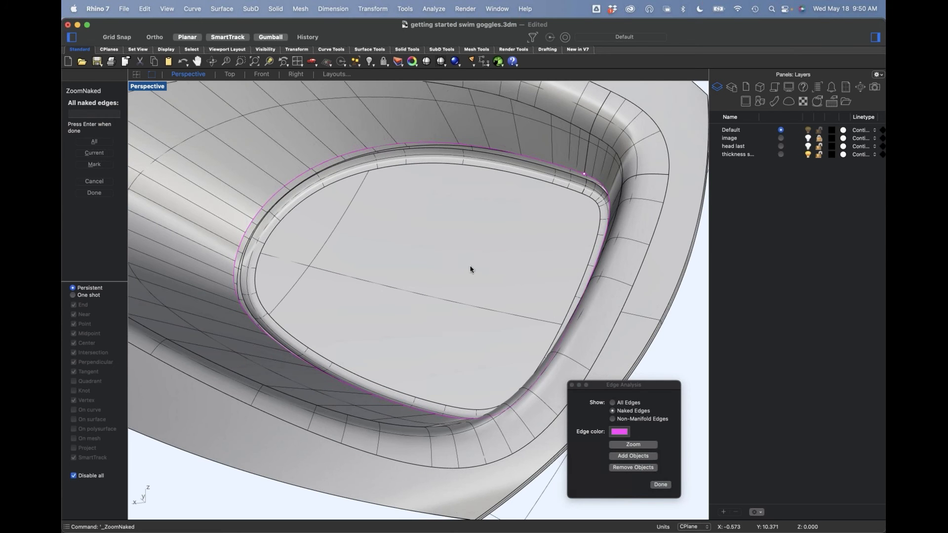
right_click(470, 269)
click(469, 266)
mouse_move(470, 266)
right_down()
mouse_move(499, 266)
mouse_move(470, 257)
mouse_move(478, 277)
right_up()
scroll(492, 277, up, 4)
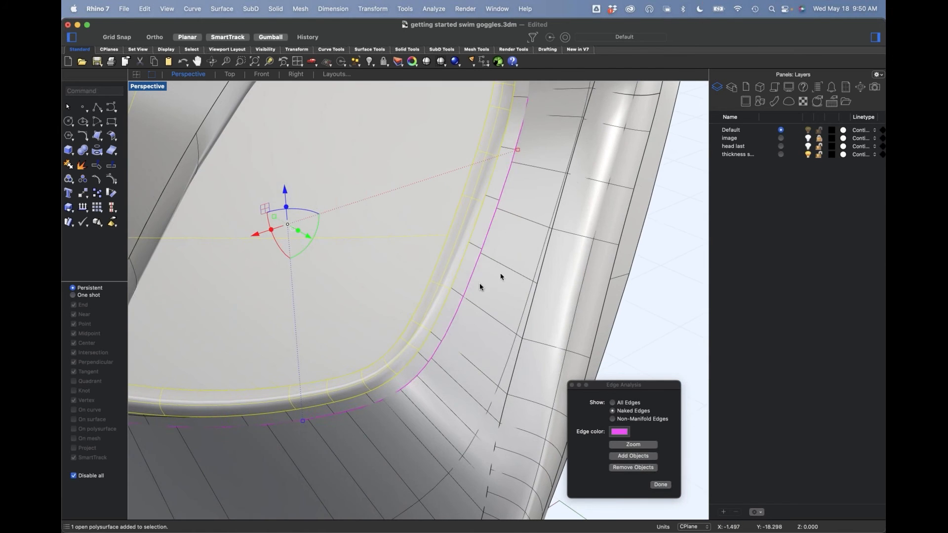
scroll(438, 351, up, 4)
key(Escape)
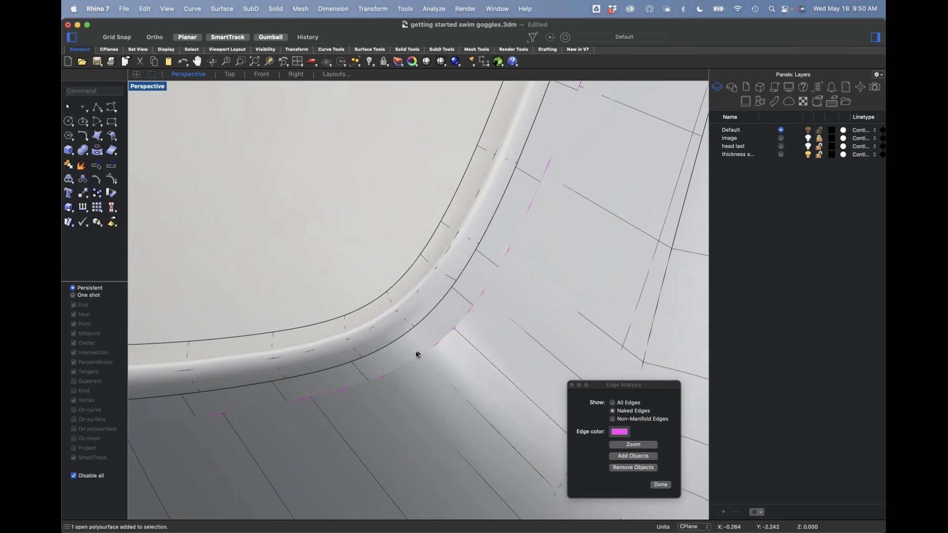
Step: Relocate the lens polysurface's gumball onto its outer rim edge, and move the lens to meet the frame's naked edge
click(407, 319)
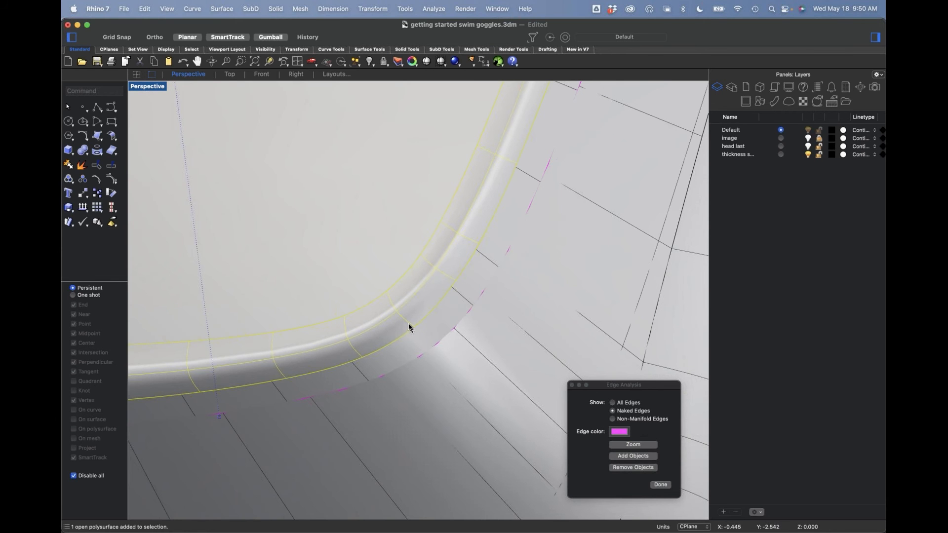
key(Return)
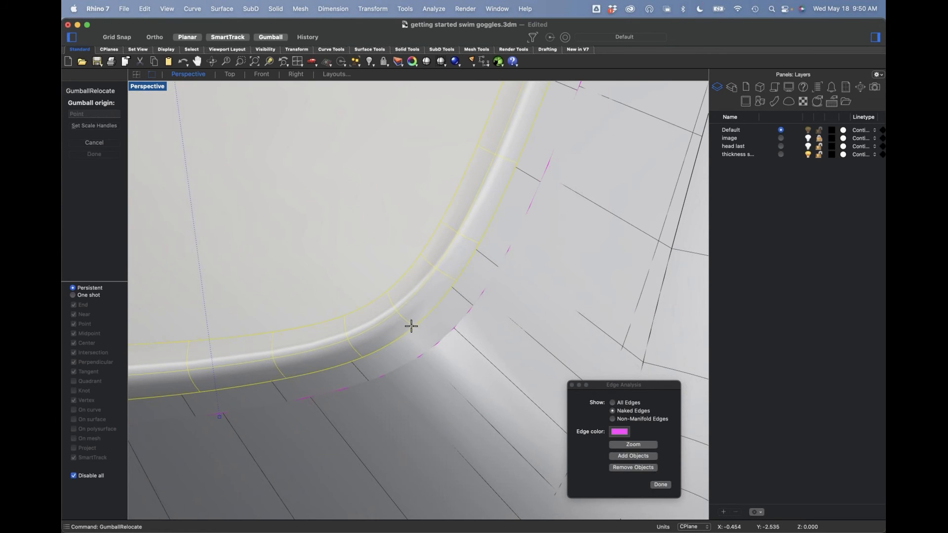
click(412, 327)
drag(433, 346, 380, 324)
key(Return)
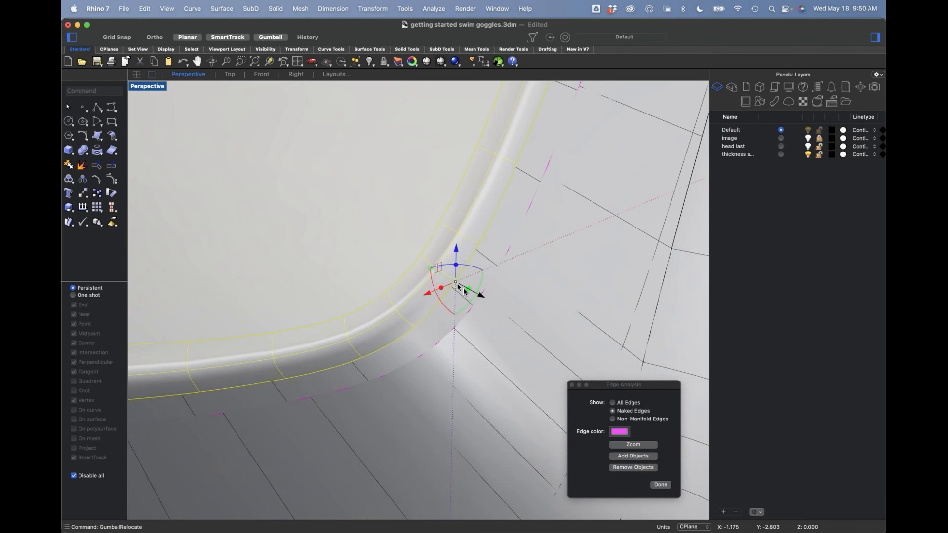
mouse_move(477, 296)
mouse_down()
mouse_move(485, 300)
mouse_move(476, 294)
mouse_move(482, 301)
mouse_move(484, 278)
mouse_move(480, 298)
mouse_up()
key(Escape)
Step: Place the lens on the frame opening and join it with the goggle frame into one polysurface
click(476, 340)
shift+click(456, 371)
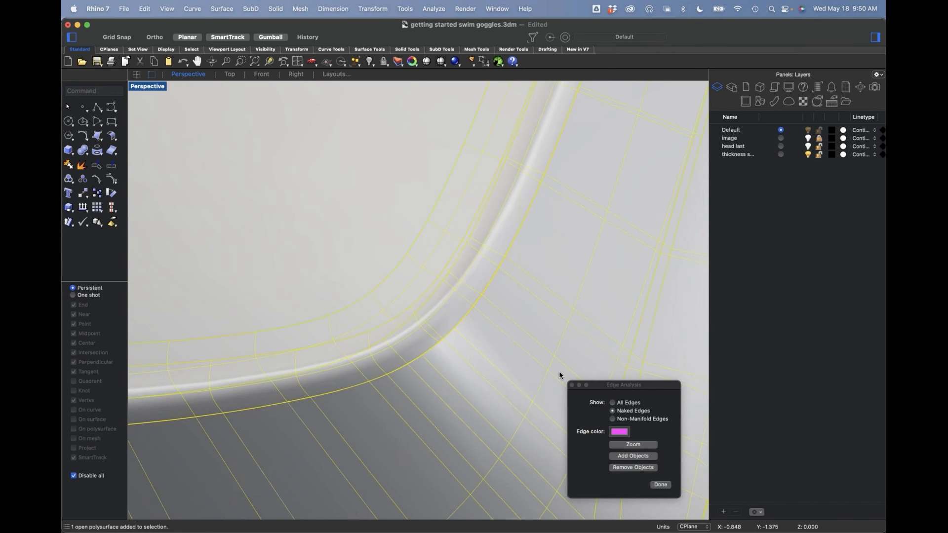
text(j)
key(Return)
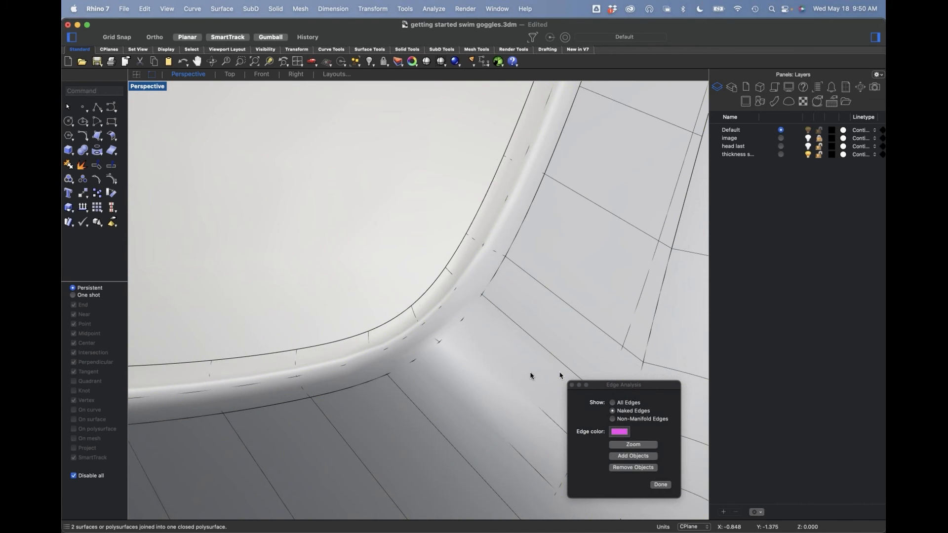
Step: Add the joined goggle to the edge analysis and inspect it for naked edges
scroll(414, 276, down, 10)
click(417, 296)
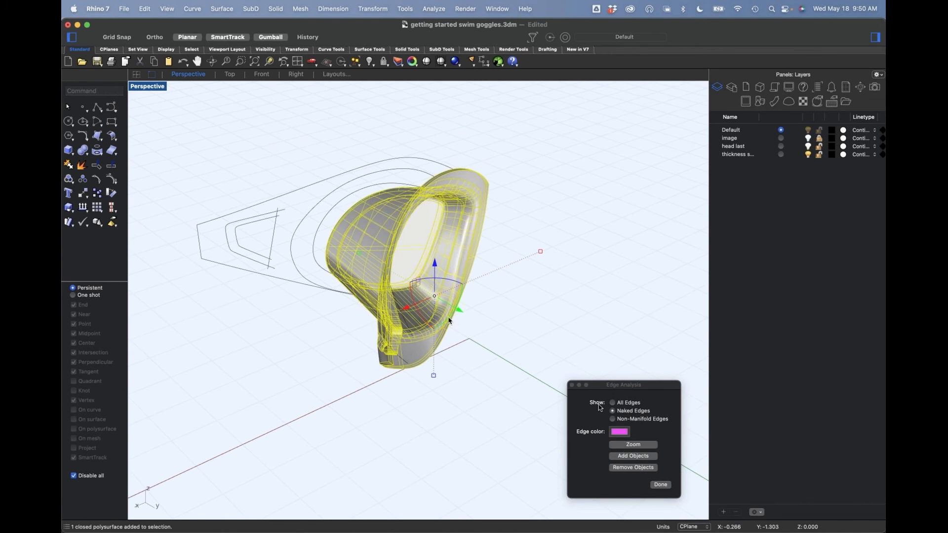
click(638, 458)
click(502, 340)
right_drag(294, 387, 436, 362)
Step: Show any hidden objects, and delete all the curves in the model
key(ctrl+alt+h)
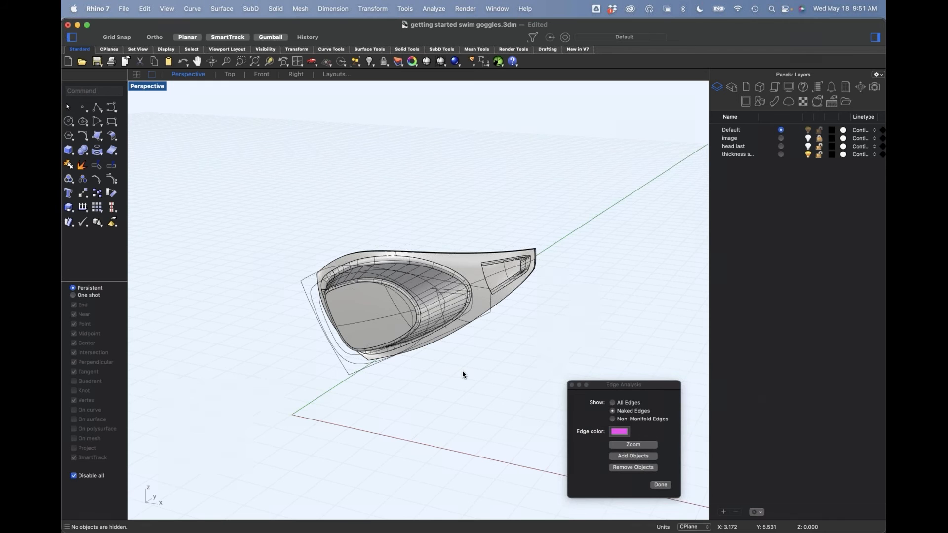
text(selcrv)
key(Return)
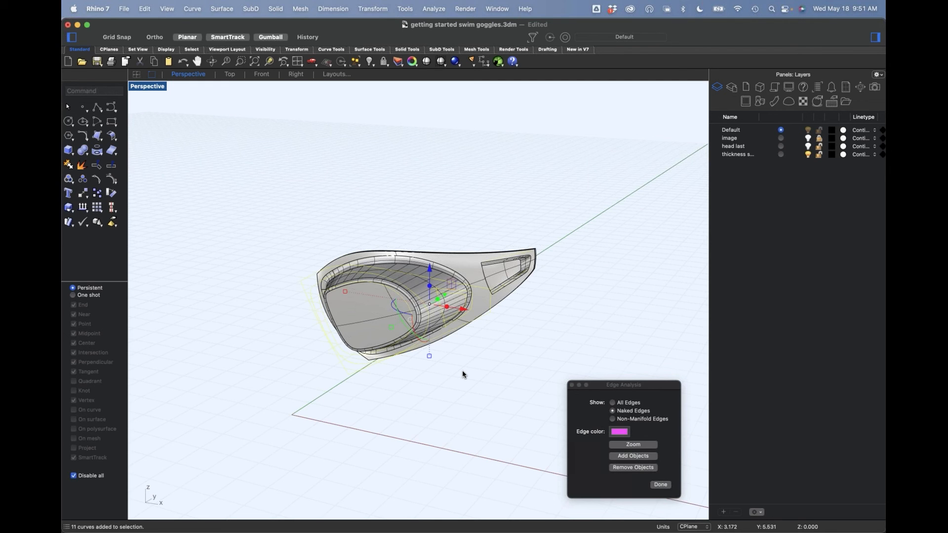
key(Delete)
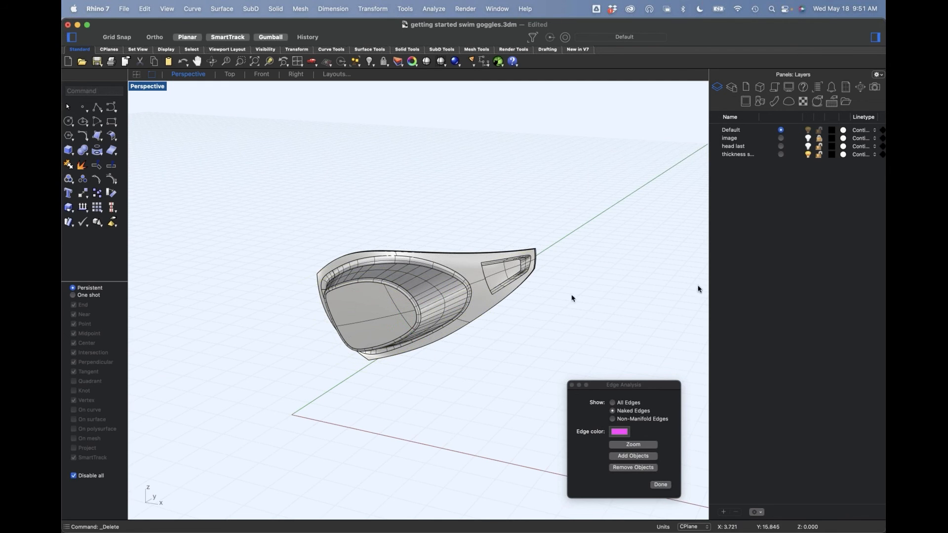
Step: Make the head last layer current so the goggle is seen on the head
click(782, 146)
right_drag(470, 384, 499, 370)
Step: Mirror the goggle across the head's centre plane, starting the mirror plane at 0
click(445, 323)
right_drag(456, 341, 539, 356)
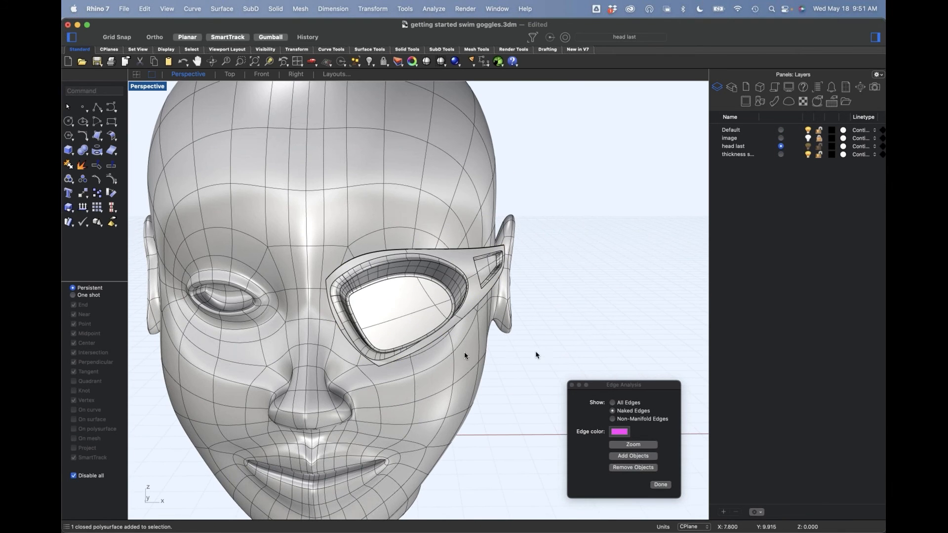
text(mi)
key(Return)
text(0)
key(Return)
shift+click(594, 241)
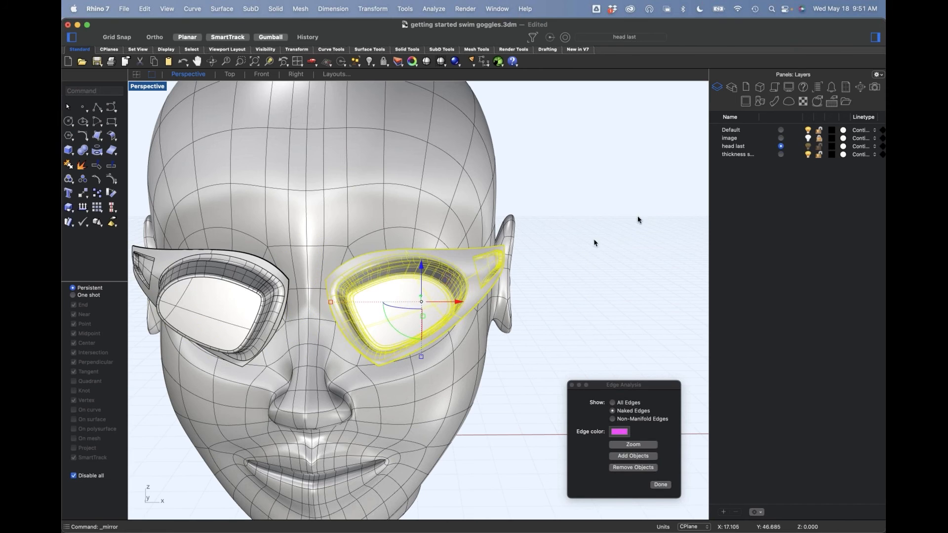
click(637, 219)
Step: Examine the fit of both goggles on the face, and delete the mirrored copy
scroll(522, 280, down, 3)
right_drag(522, 281, 440, 264)
scroll(496, 364, up, 6)
scroll(440, 285, up, 5)
scroll(444, 289, down, 5)
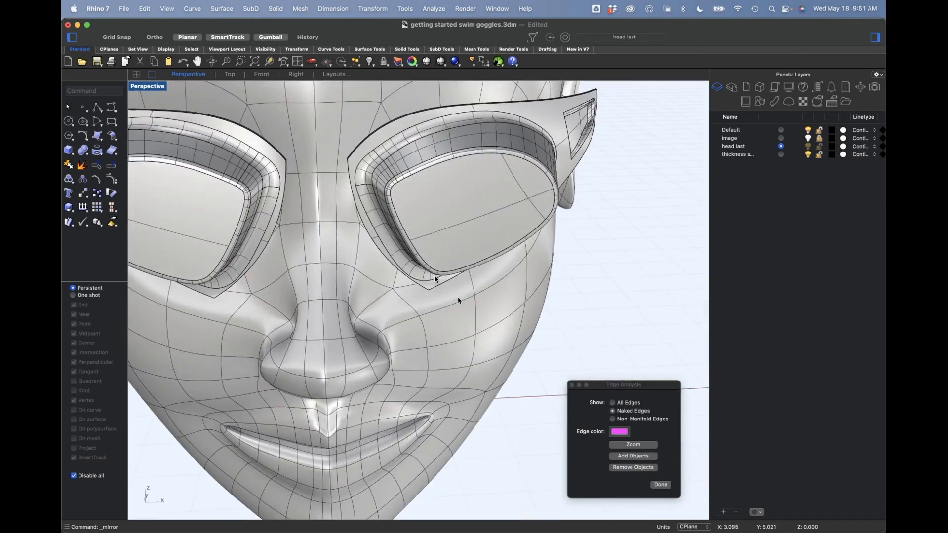
click(199, 203)
key(Delete)
Step: Isolate the goggle by hiding everything else, and view its sharp nose-side corner
click(449, 217)
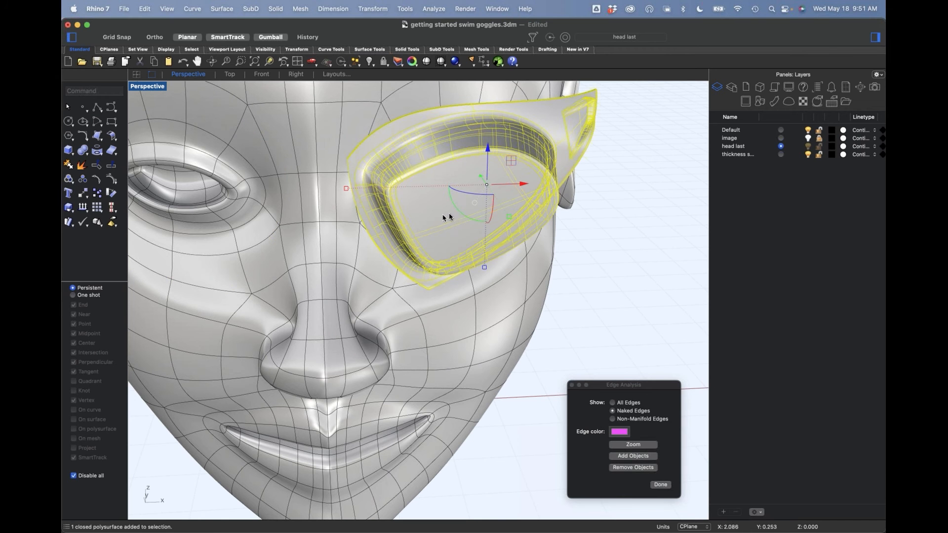
text(ih)
key(Return)
right_drag(453, 216, 437, 228)
scroll(391, 212, up, 5)
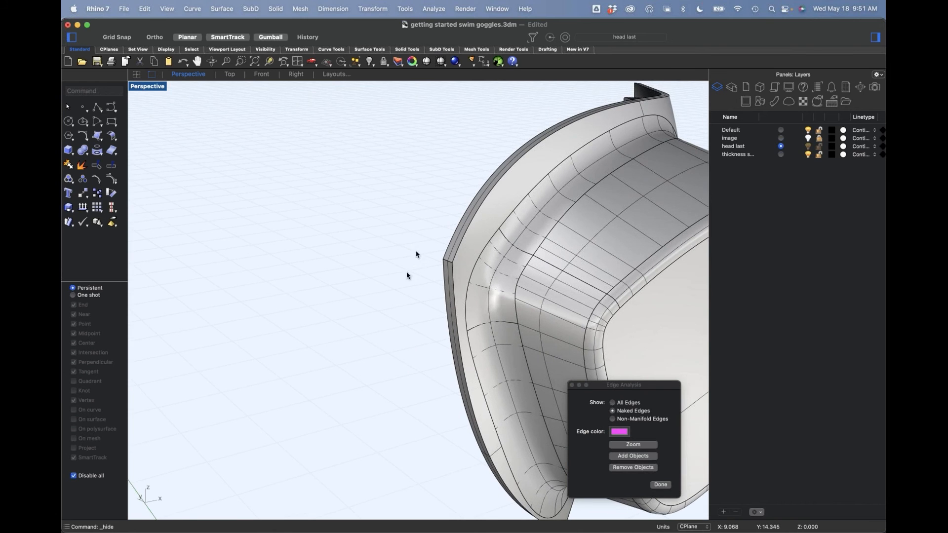
Step: Run BlendEdge on the short corner edge at the frame's nose side with radius 0.275
click(90, 157)
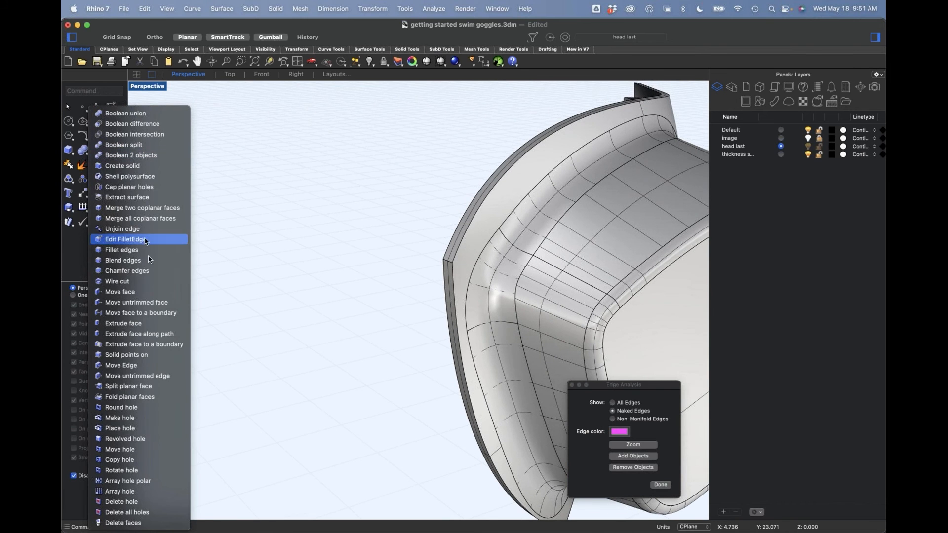
click(124, 260)
scroll(462, 265, up, 3)
click(488, 271)
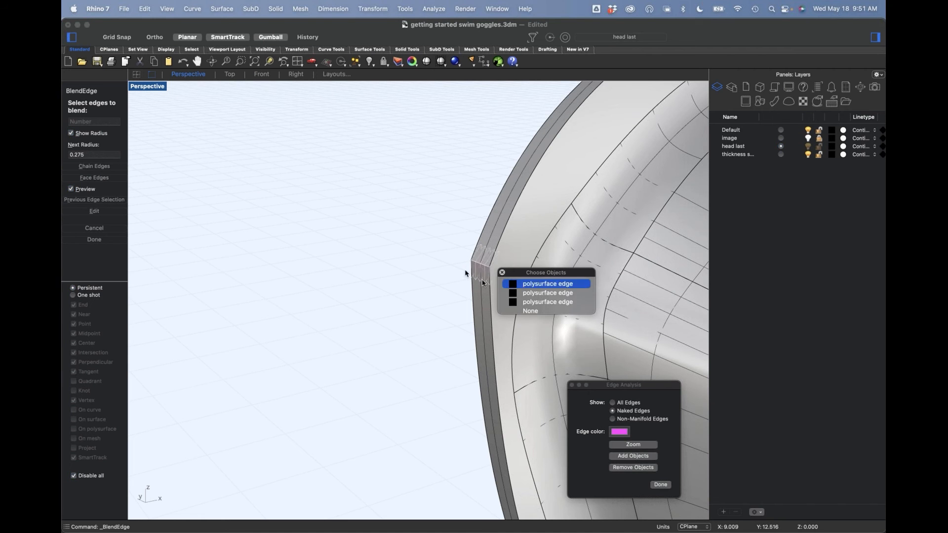
click(518, 282)
key(Return)
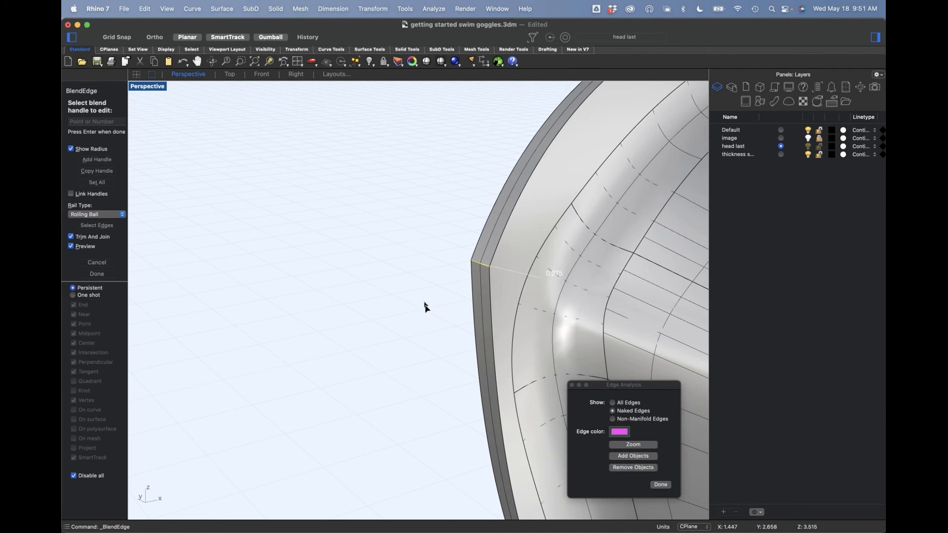
Step: Enlarge the nose-corner blend with its radius handle, and set all handles to 0.5
scroll(425, 326, down, 3)
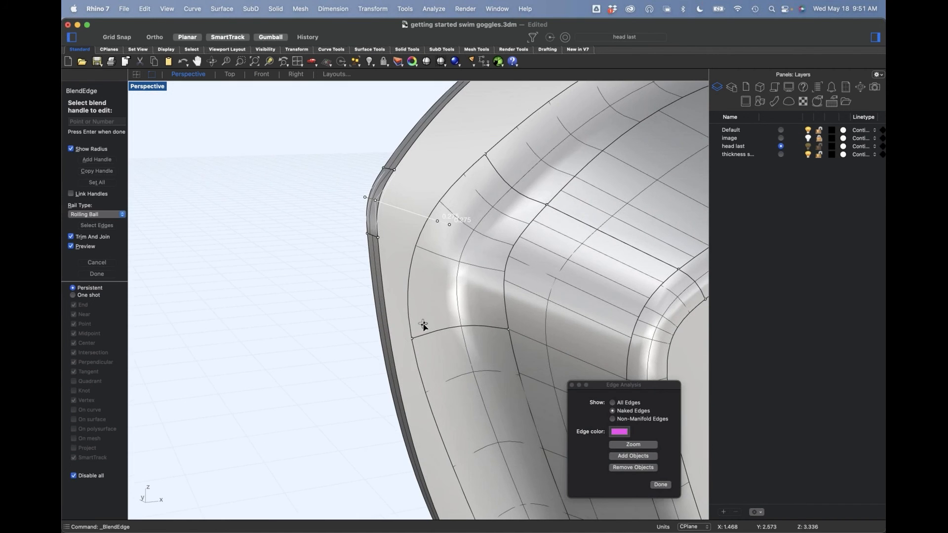
click(444, 222)
click(499, 254)
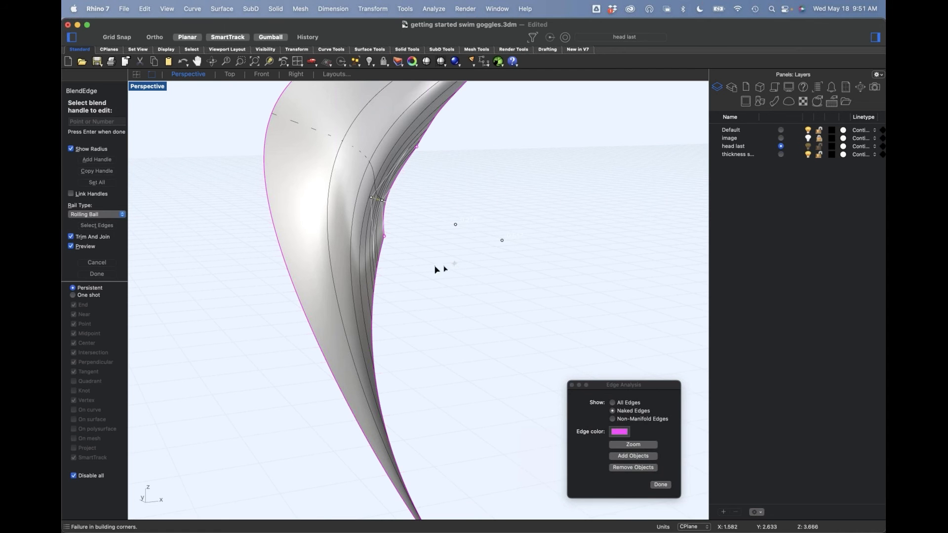
click(97, 182)
key(Return)
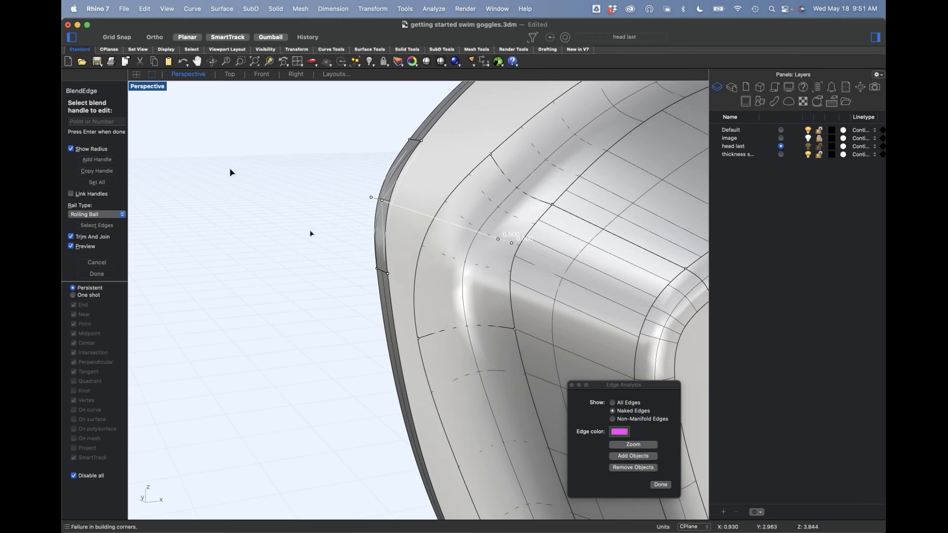
Step: Try a radius of 1 for all handles of the nose-corner blend
click(96, 183)
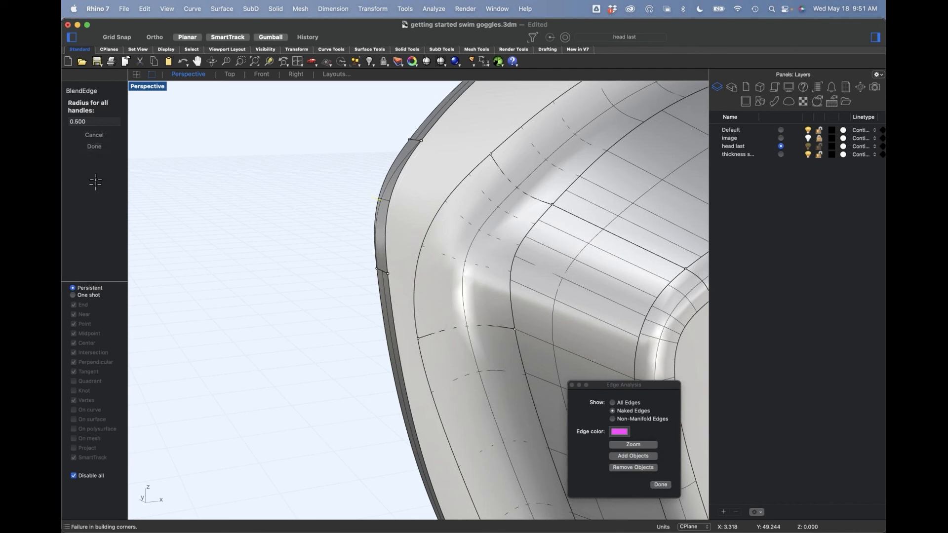
click(95, 122)
key(BackSpace)
text(1)
key(Return)
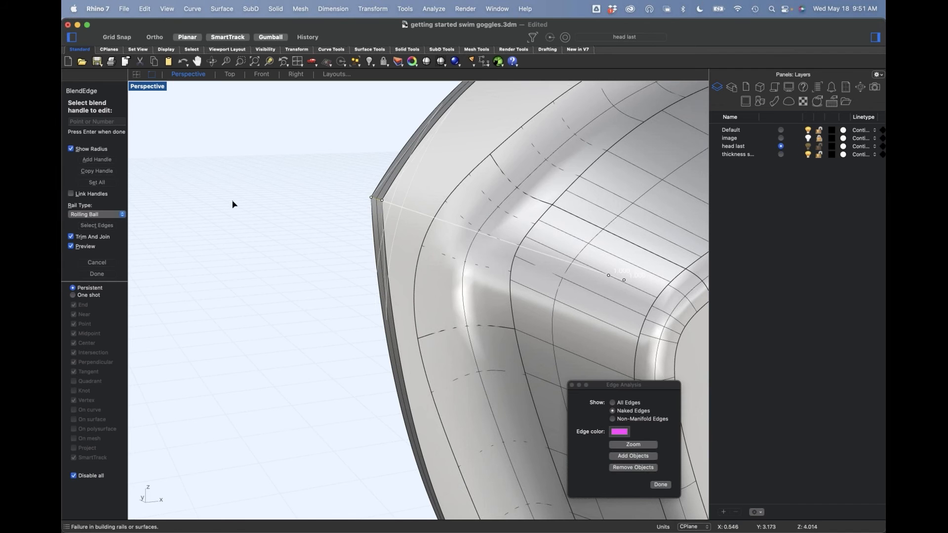
Step: Try a radius of 0.9 for all handles, and finish the nose-corner edge blend
click(85, 122)
click(81, 123)
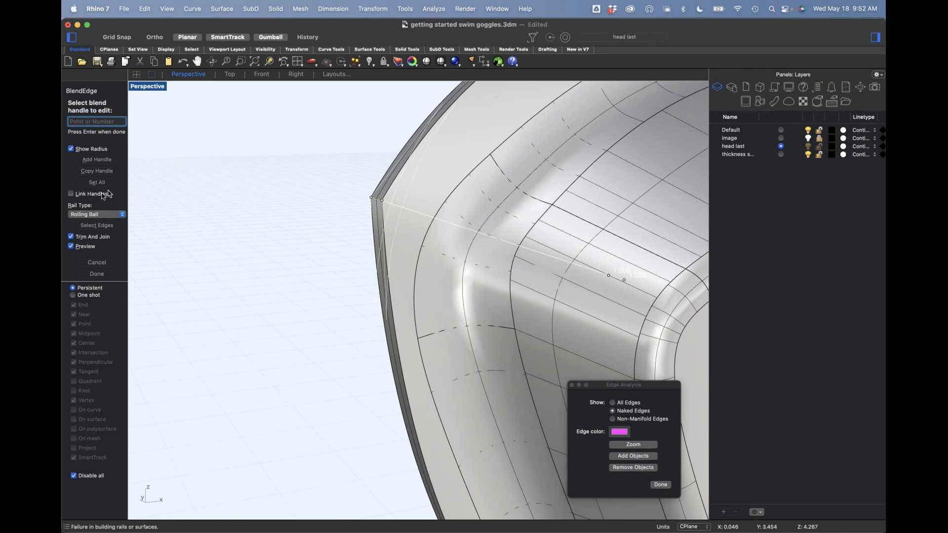
click(97, 182)
click(96, 121)
drag(69, 127, 62, 118)
text(0.9)
key(Return)
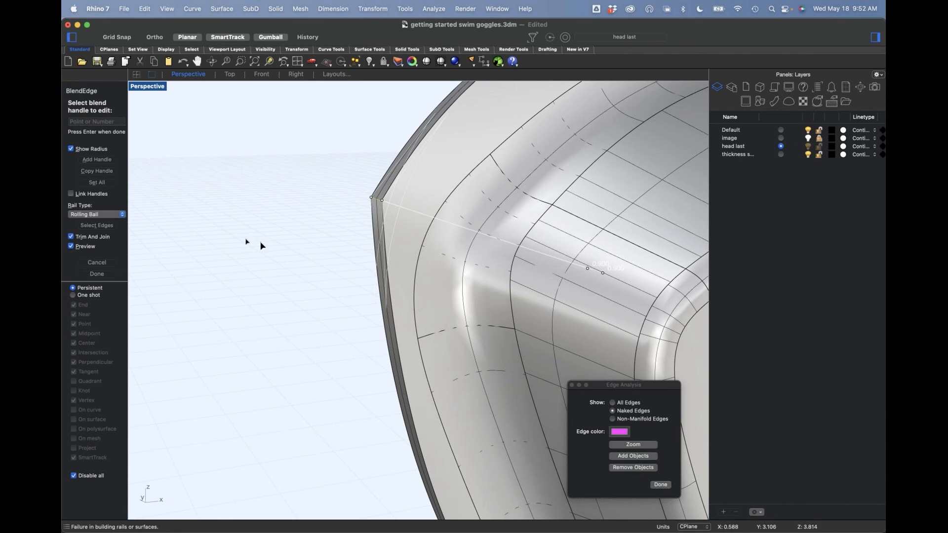
key(Return)
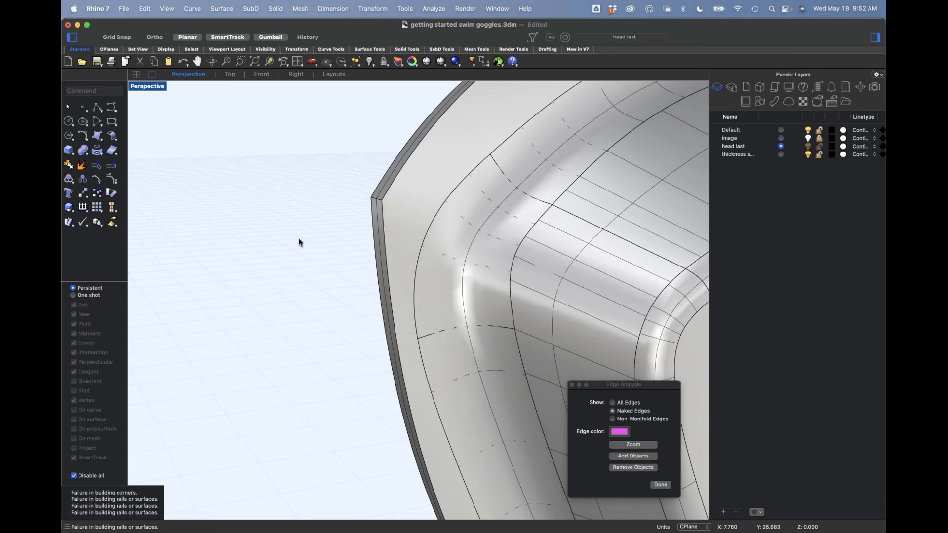
Step: Undo the last hide
key(super+z)
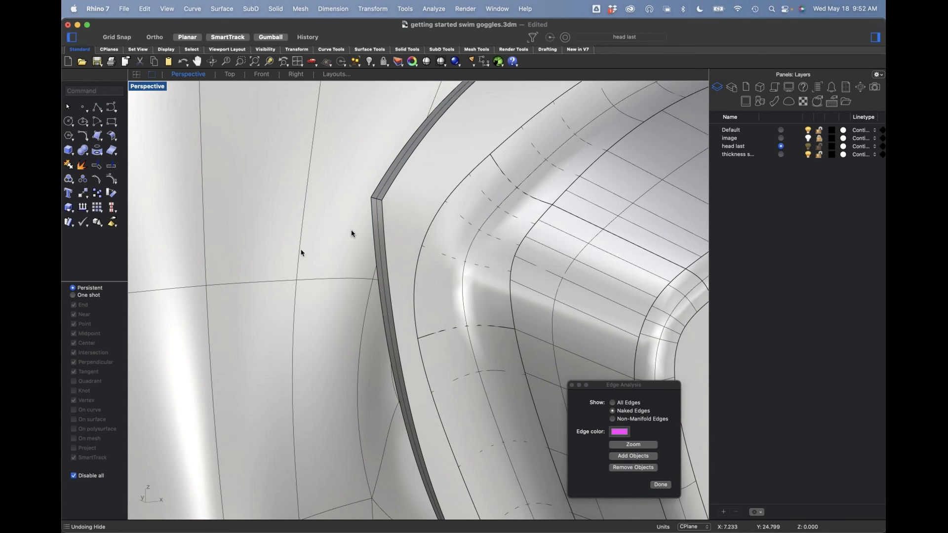
right_drag(350, 219, 369, 250)
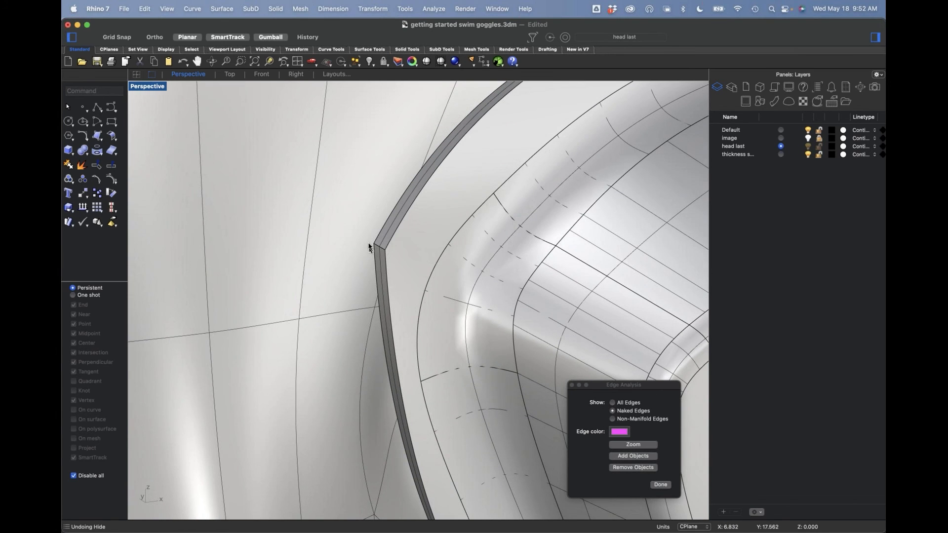
Step: Blend the frame's upper nose-side corner edge with all handles set to radius 0.75
key(Return)
click(379, 253)
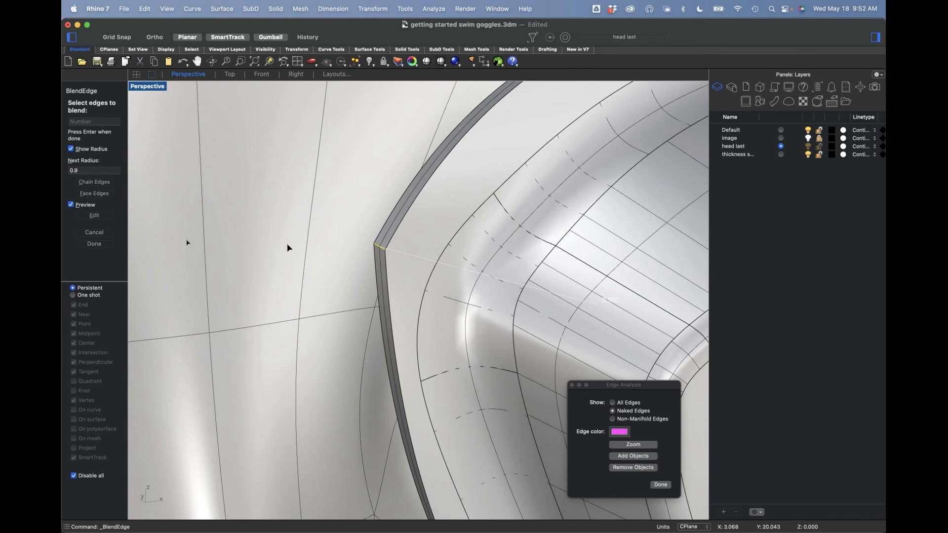
right_drag(261, 246, 275, 246)
key(Return)
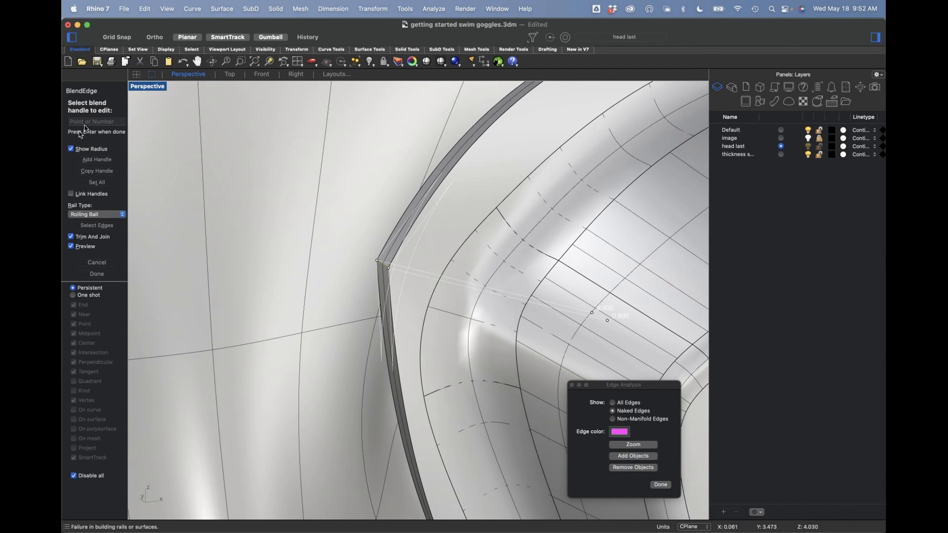
click(98, 183)
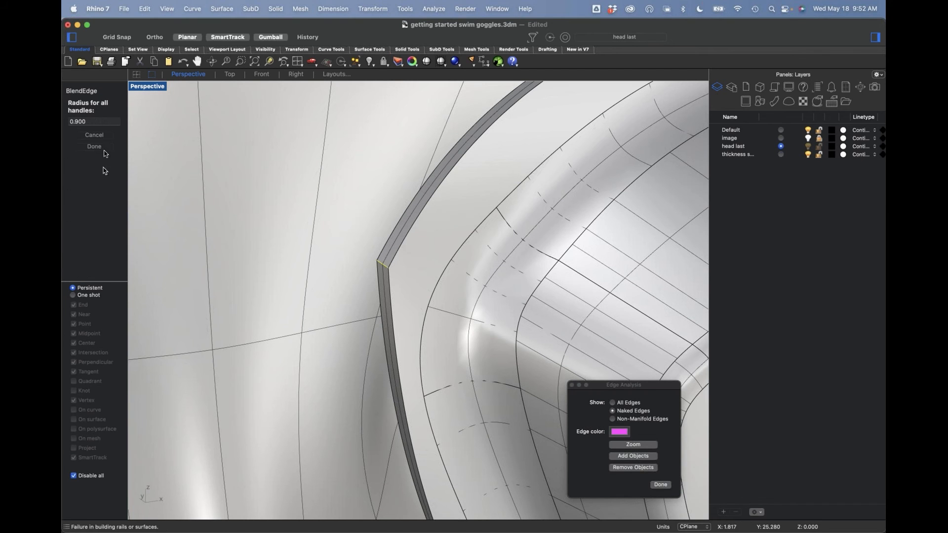
text(.)
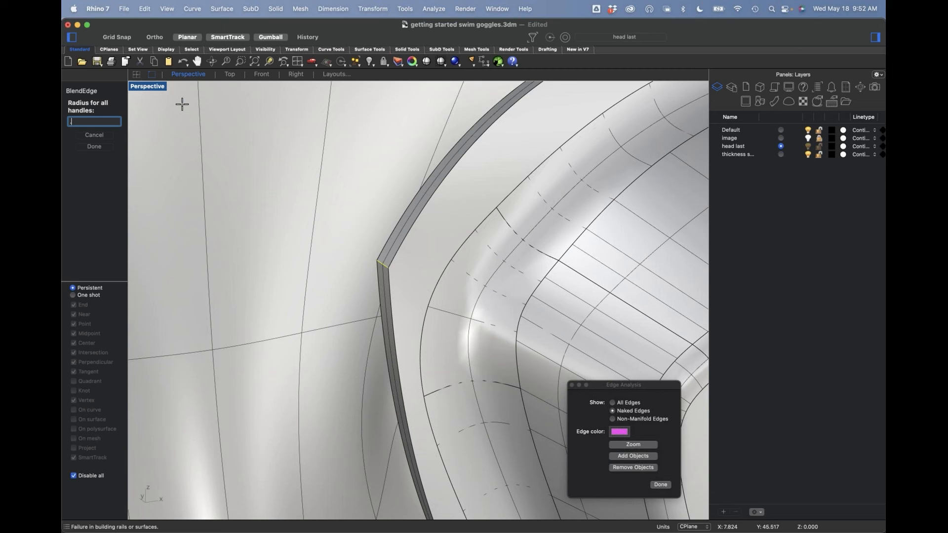
text(75)
key(Return)
key(Return)
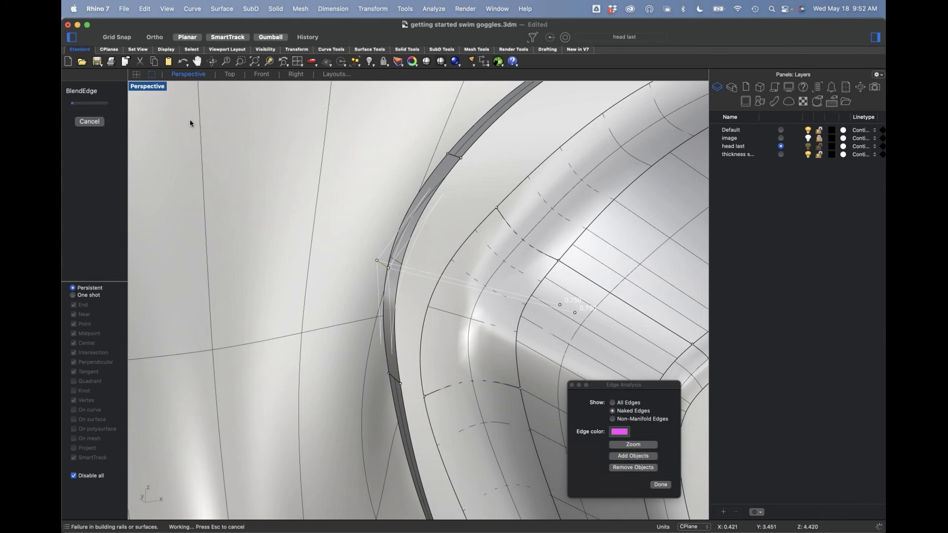
Step: Blend the corner edge on the frame's lower rim, below the eye cup, with radius 0.75
scroll(356, 254, down, 5)
scroll(393, 287, down, 2)
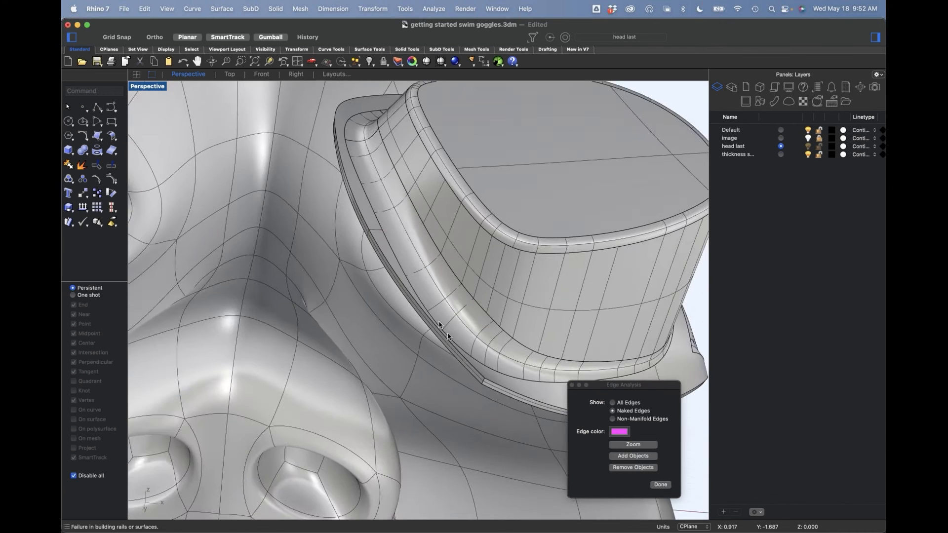
scroll(393, 297, up, 10)
right_drag(401, 336, 355, 276)
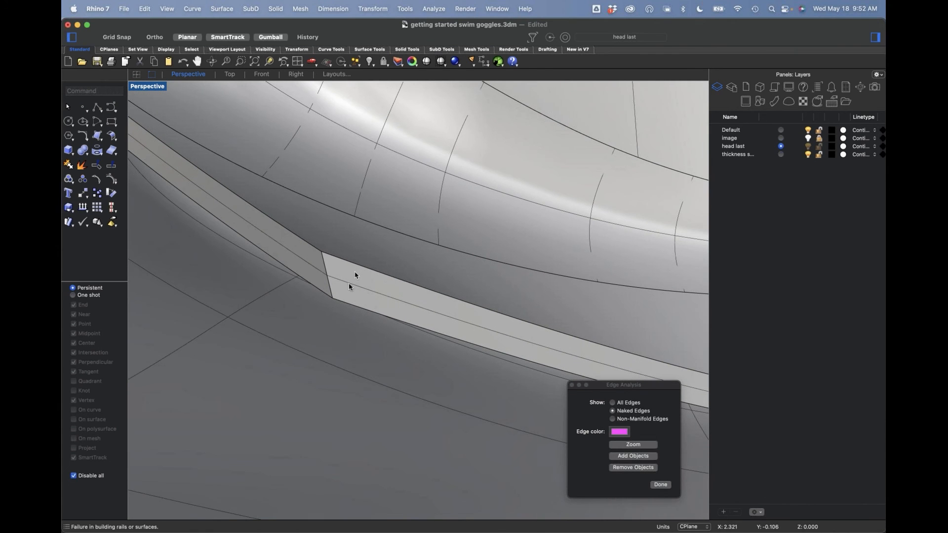
key(Return)
click(328, 286)
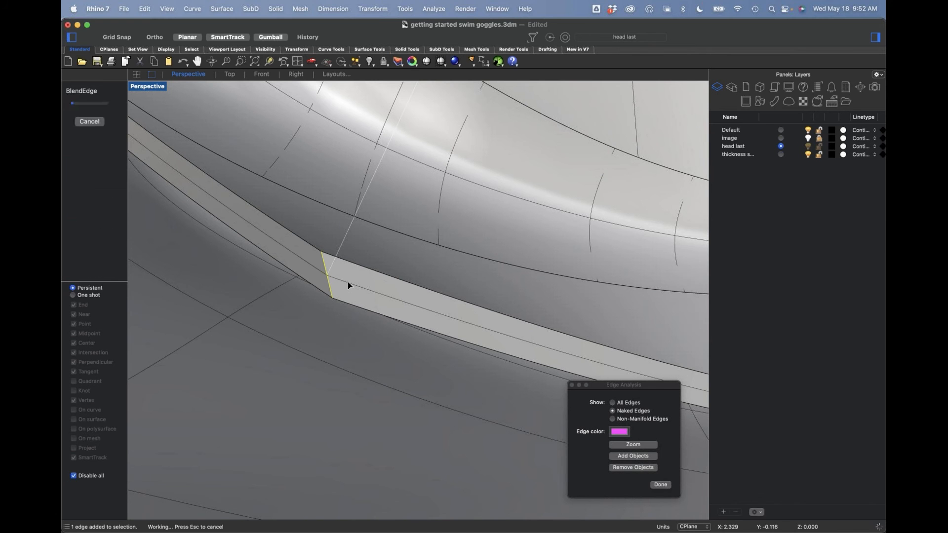
key(Return)
scroll(346, 279, down, 8)
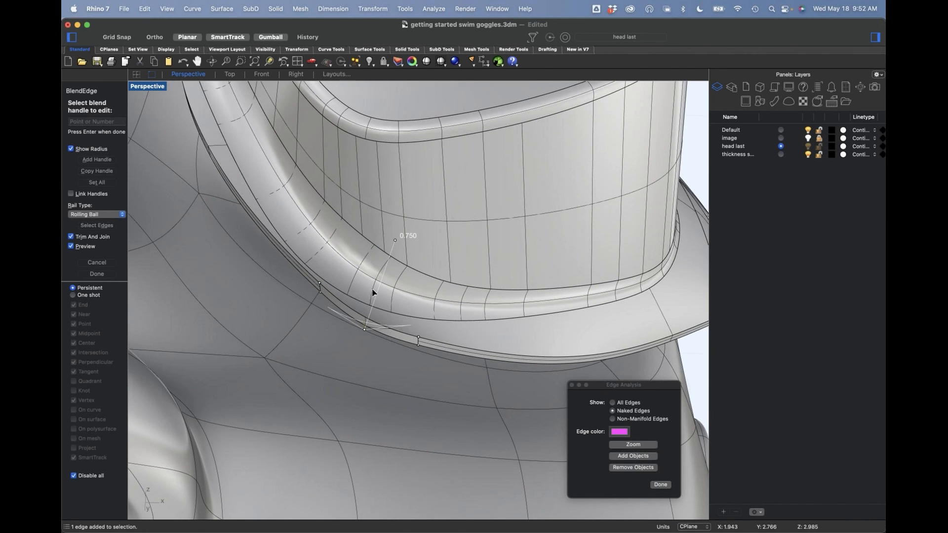
key(Return)
Step: Try to blend the upper and lower corner edges at the end of the frame's side strap tab with radius 0.75
scroll(346, 279, down, 10)
right_drag(385, 277, 349, 305)
scroll(593, 219, up, 5)
right_drag(593, 220, 514, 239)
scroll(437, 236, up, 8)
scroll(431, 239, down, 5)
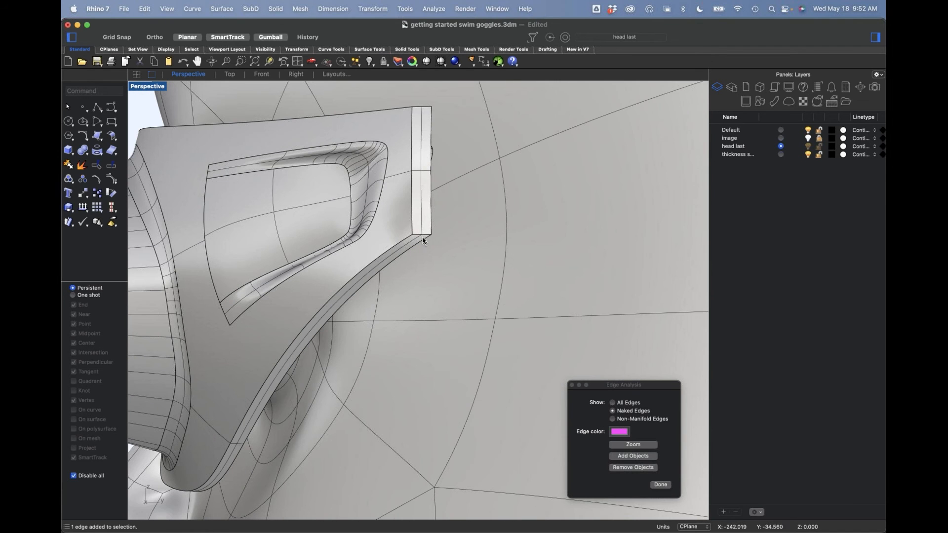
key(Return)
click(422, 234)
click(423, 113)
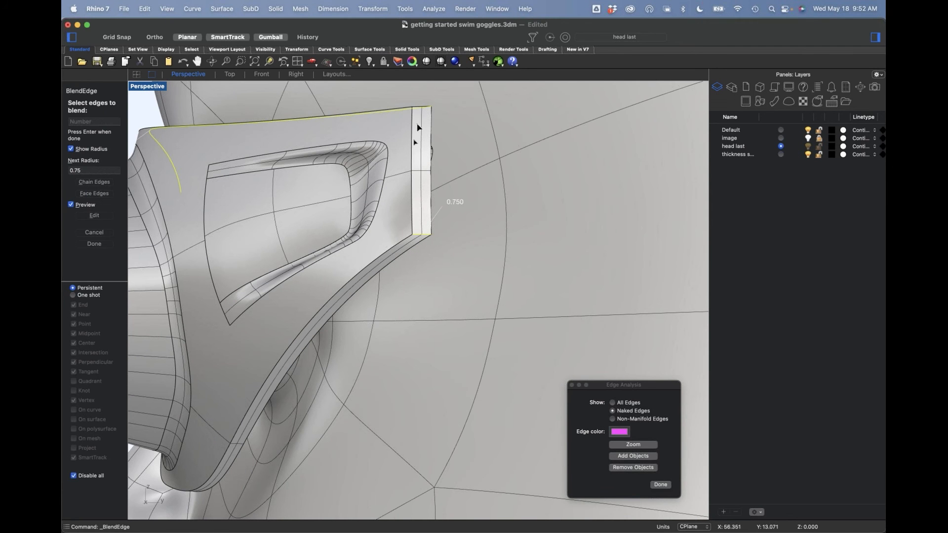
click(418, 113)
click(396, 117)
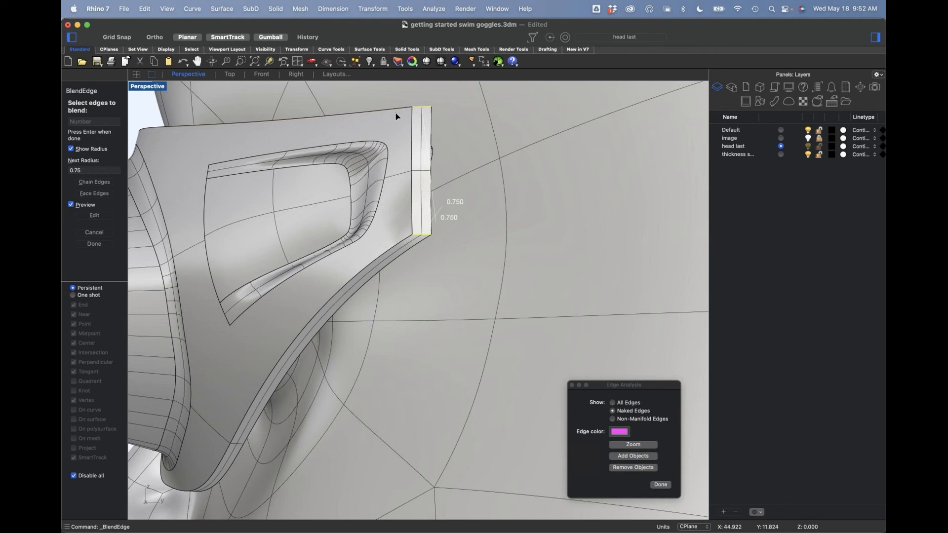
right_click(99, 173)
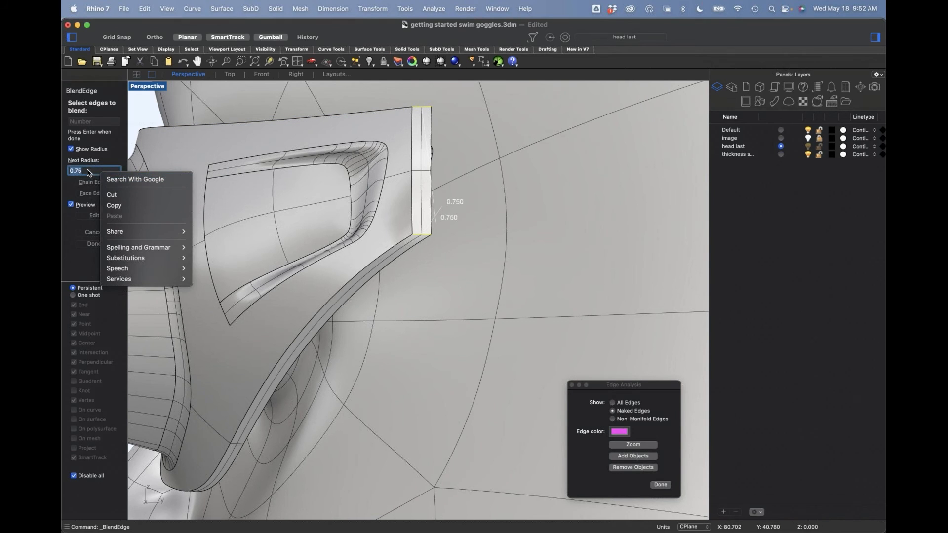
click(89, 170)
key(Return)
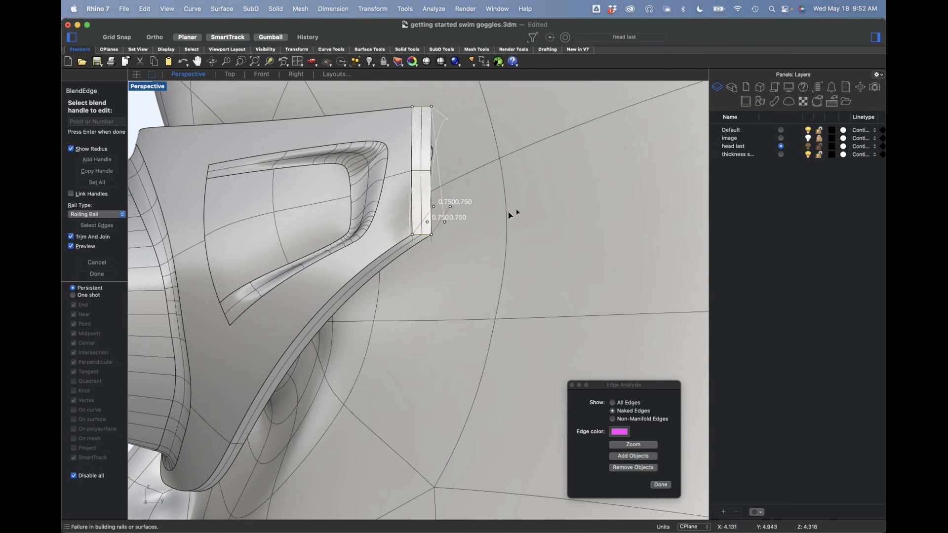
Step: Try a radius of 0.15 for all handles on both strap-tab corner edges, and finish the edge blend
click(97, 182)
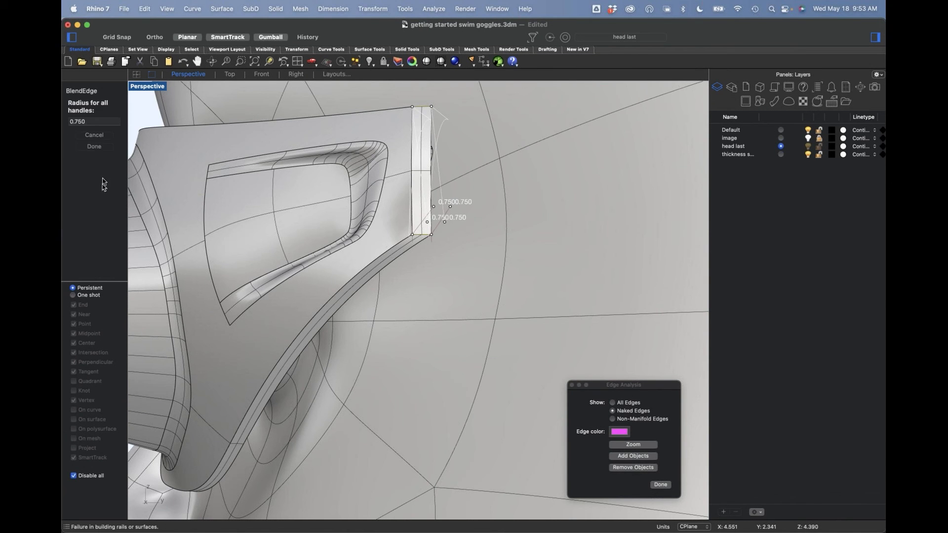
click(91, 121)
drag(92, 122, 69, 124)
text(.5)
key(Return)
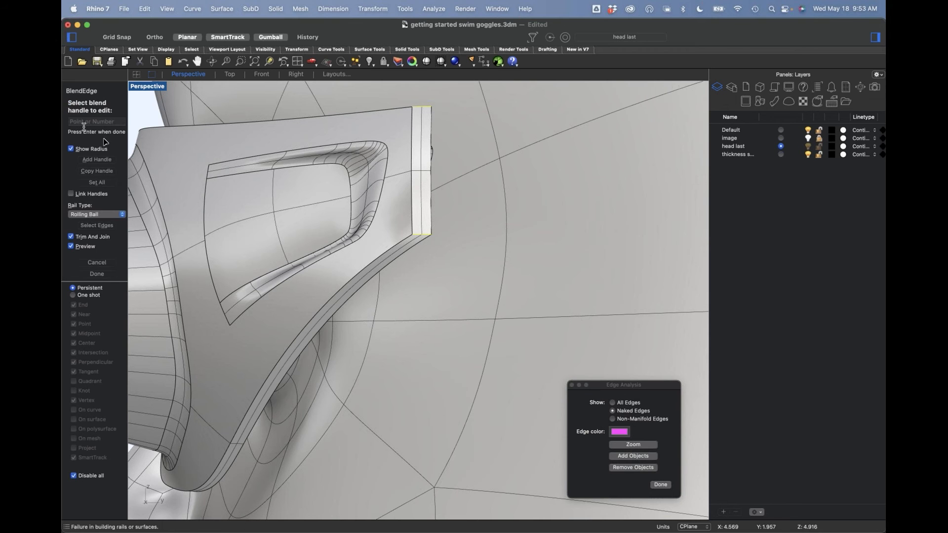
right_drag(371, 200, 451, 209)
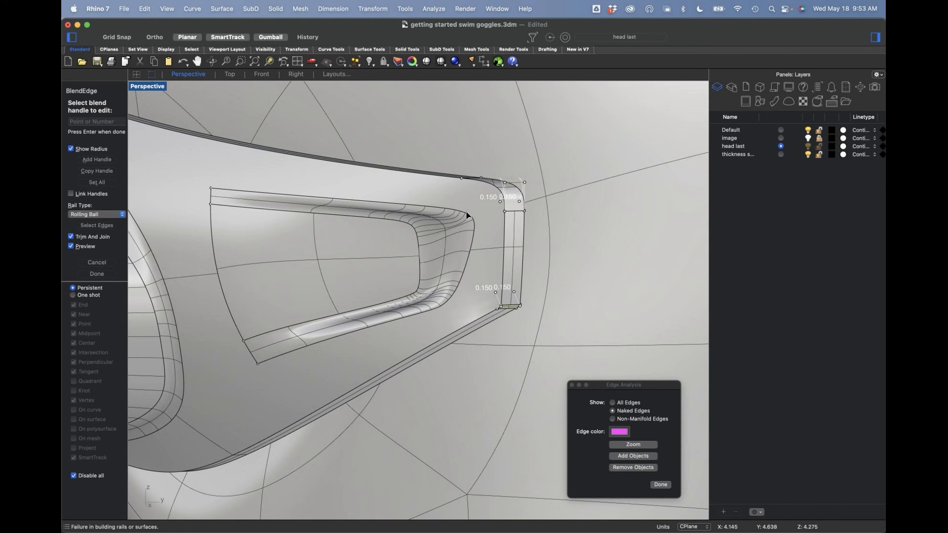
key(Return)
right_drag(501, 206, 437, 186)
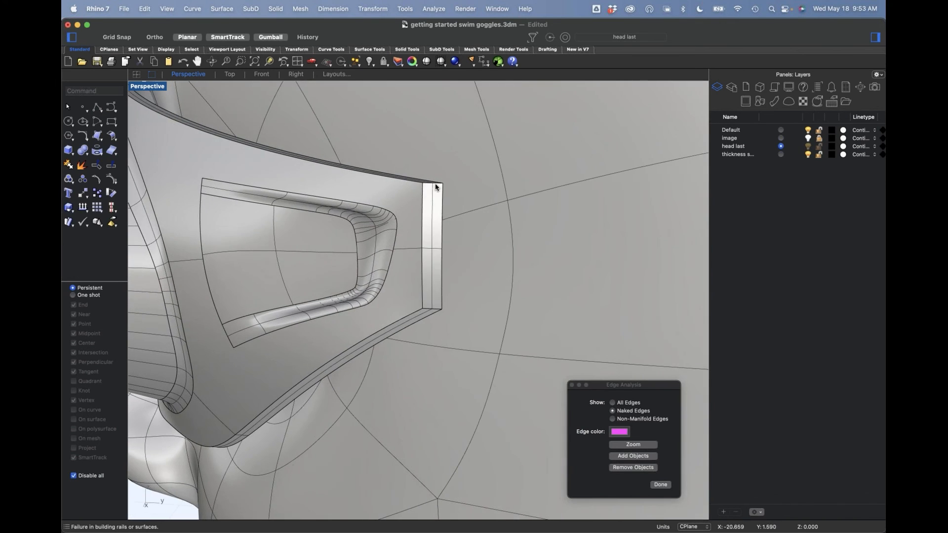
Step: Blend only the upper corner edge at the end of the strap tab with radius 0.15
key(Return)
click(434, 188)
key(Return)
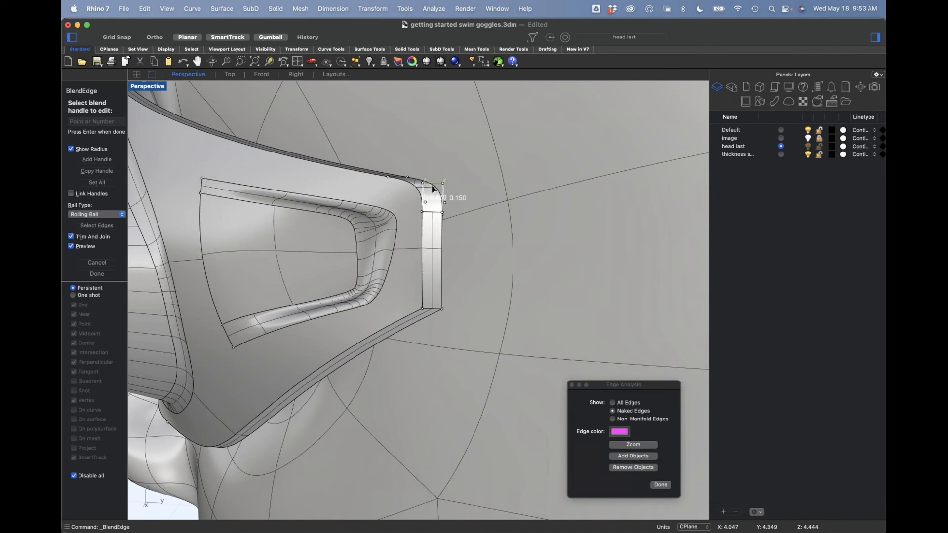
key(Return)
Step: Blend the lower corner edge at the end of the strap tab with all handles set to radius 0.5
right_drag(436, 267, 404, 230)
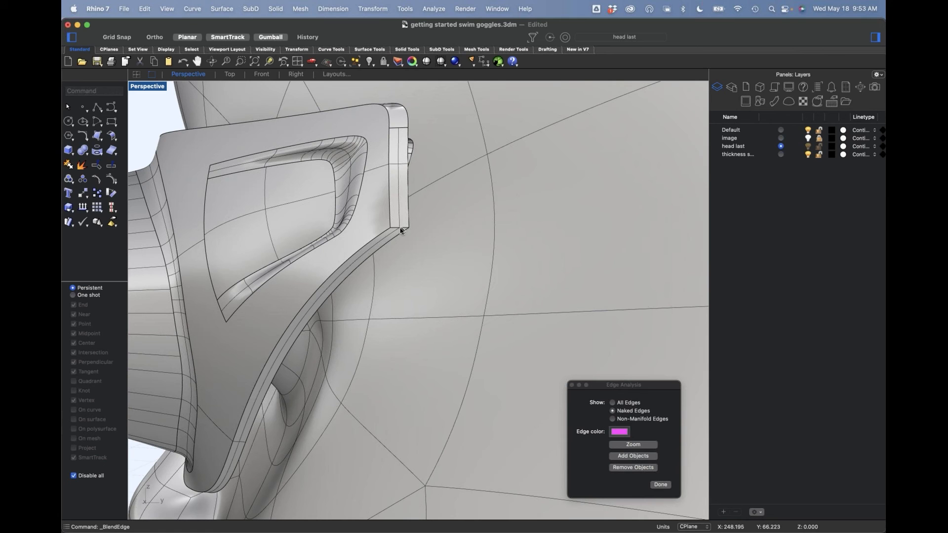
click(401, 228)
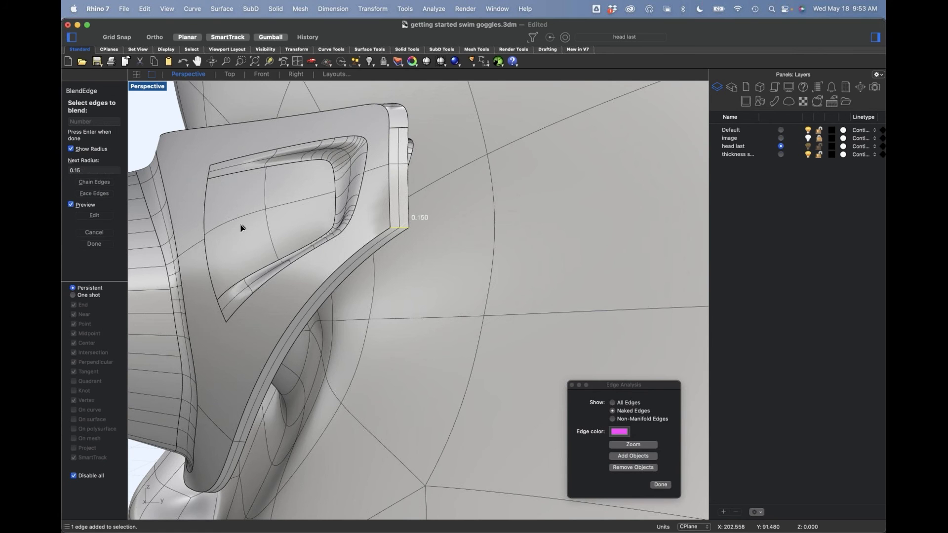
click(102, 217)
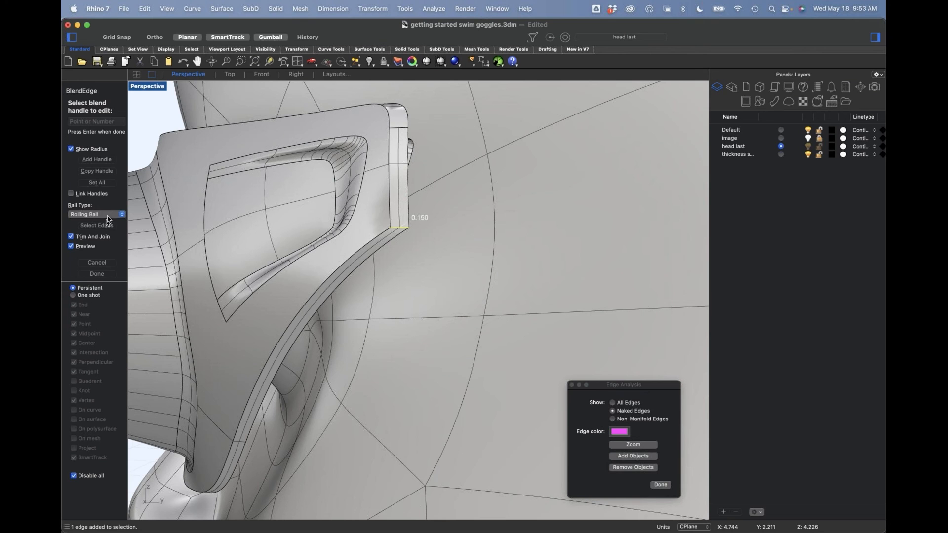
click(94, 184)
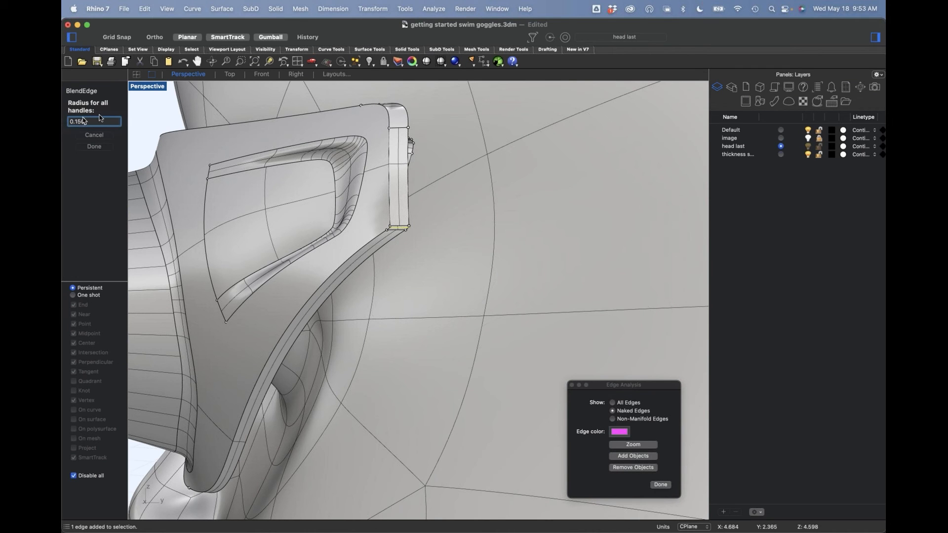
click(105, 122)
text(.5)
drag(94, 121, 68, 123)
text(.5)
key(Return)
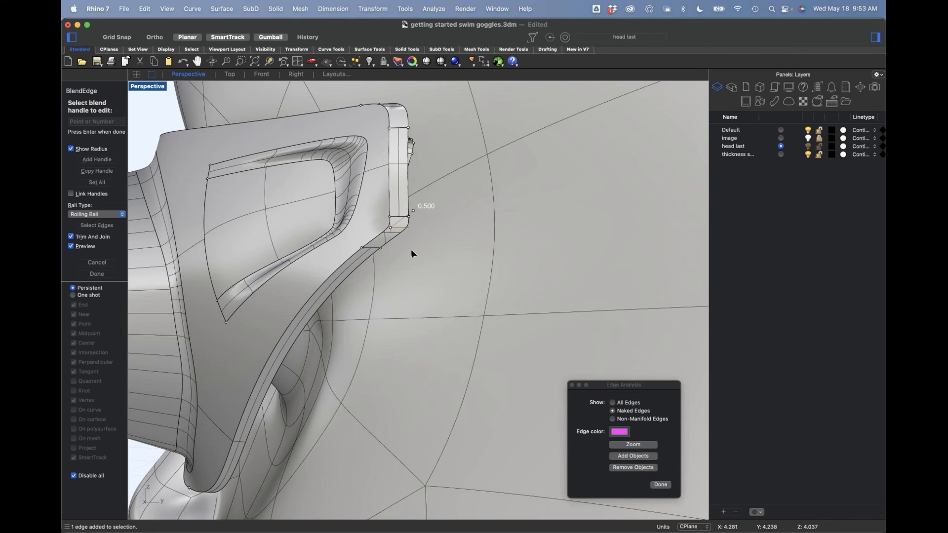
key(Return)
Step: Try to mirror the goggle half to the other side of the face from the Perspective view, keeping the original
scroll(423, 224, down, 5)
right_drag(423, 224, 502, 237)
scroll(465, 239, down, 4)
right_drag(439, 278, 496, 247)
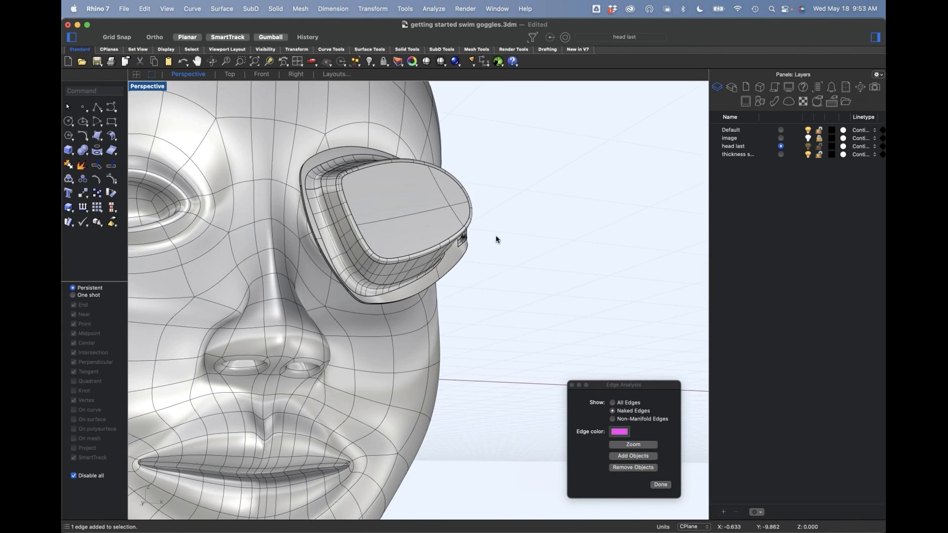
right_drag(432, 296, 502, 292)
click(503, 294)
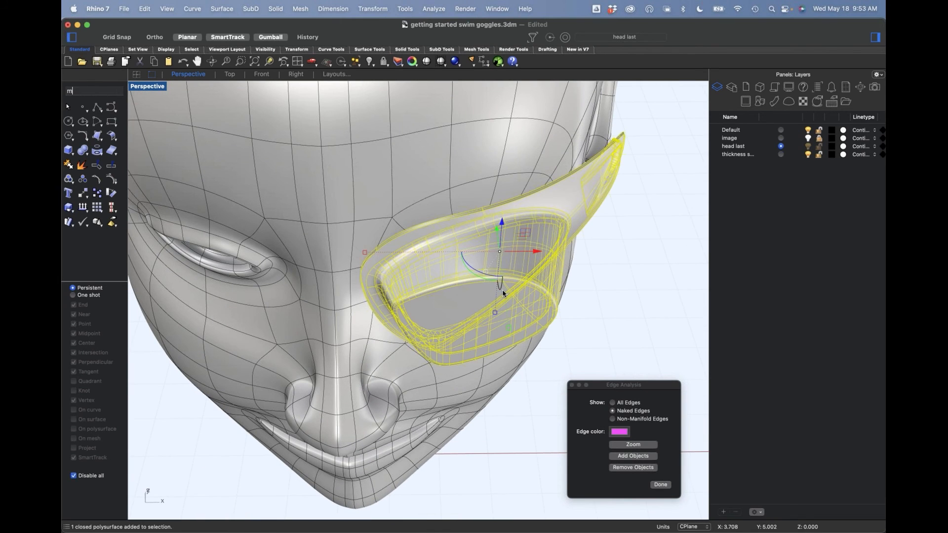
text(mi)
key(Return)
click(503, 291)
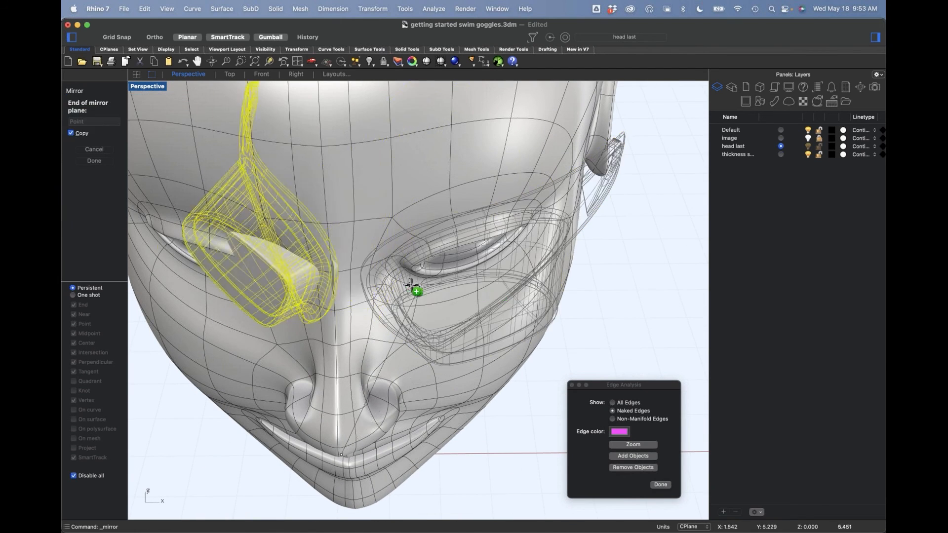
click(381, 277)
scroll(390, 266, down, 8)
click(588, 301)
Step: Delete the mirrored goggle copy
right_drag(541, 267, 381, 243)
scroll(492, 333, up, 5)
scroll(380, 242, up, 5)
scroll(379, 232, down, 3)
click(396, 227)
key(Delete)
Step: Switch to the Front view and frame the head with the single goggle half
right_drag(431, 255, 438, 258)
text(front)
key(Return)
scroll(514, 269, up, 5)
scroll(510, 261, down, 3)
right_drag(500, 237, 507, 268)
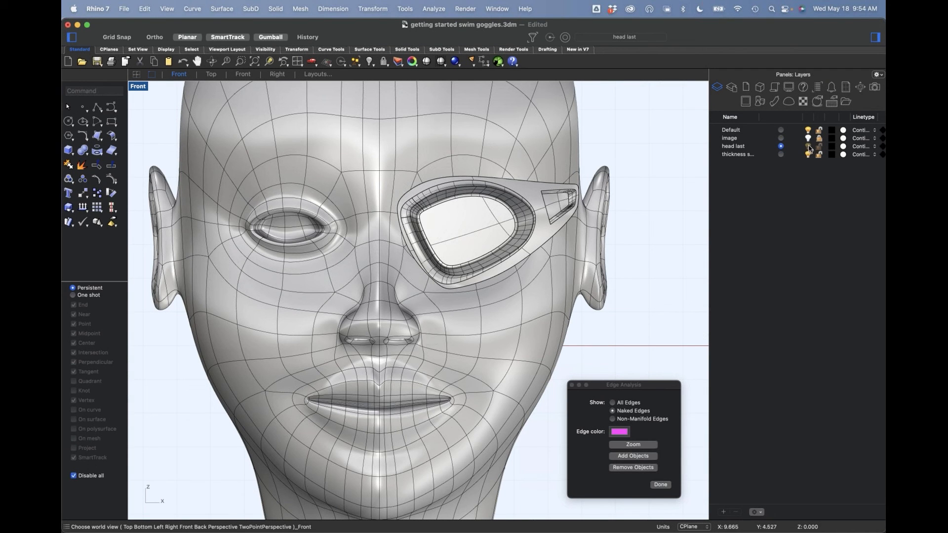
right_drag(624, 226, 607, 228)
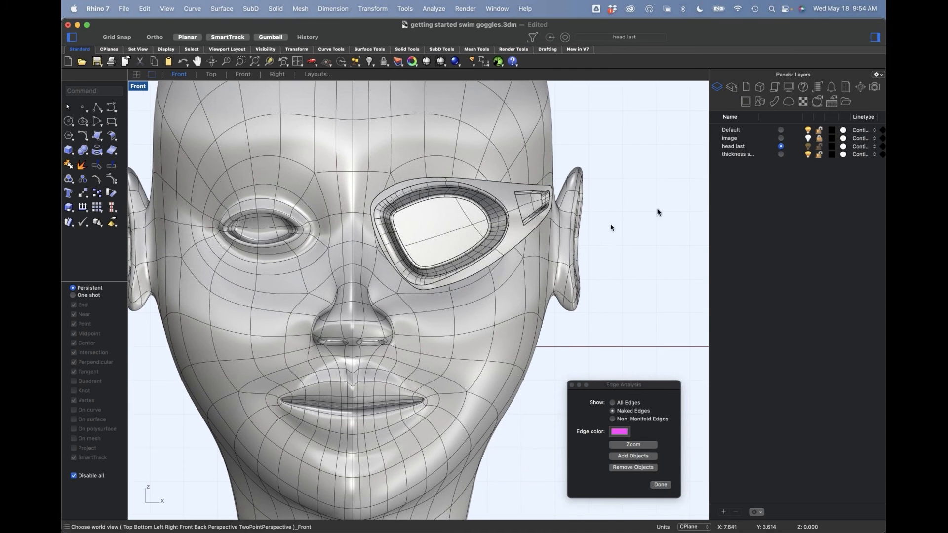
Step: Hide the head last layer, and display the sketch by making the image layer current
click(781, 130)
click(808, 147)
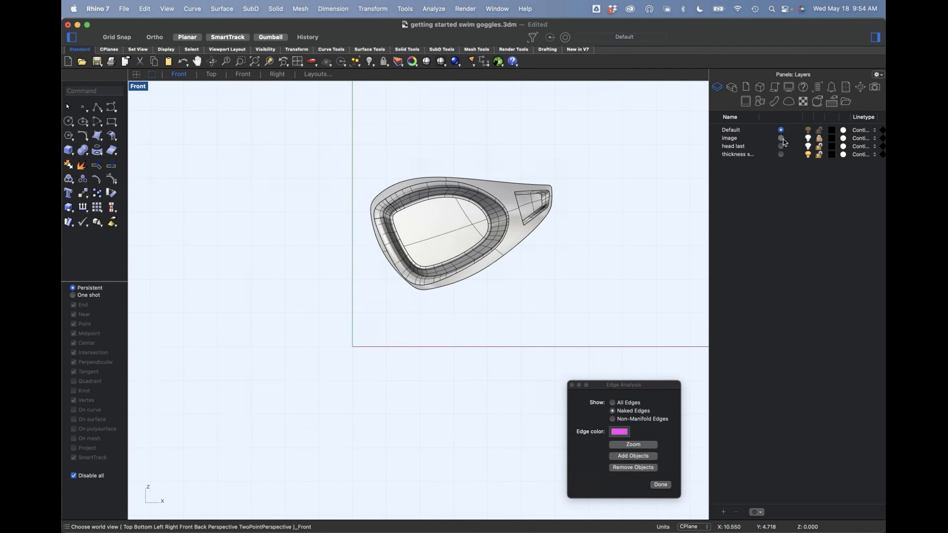
click(781, 138)
scroll(375, 255, up, 5)
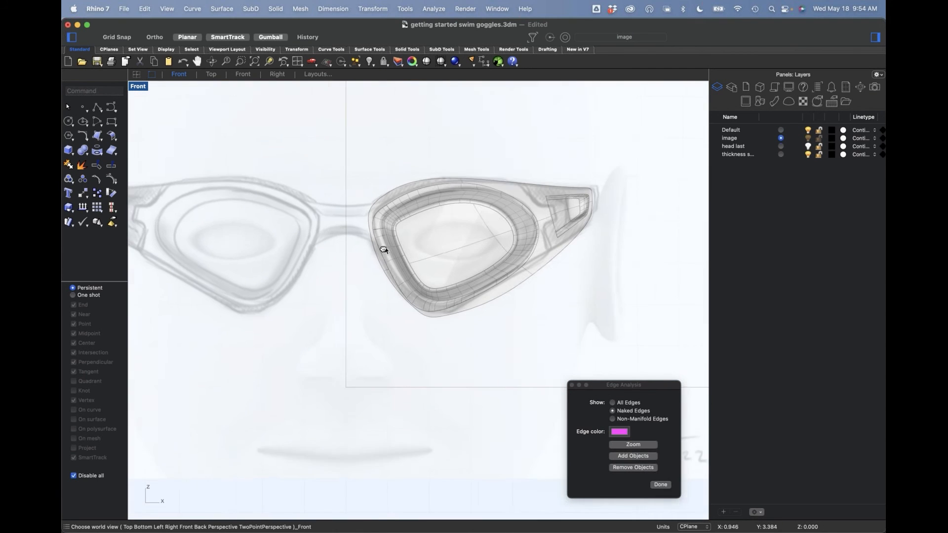
Step: Make Default the current layer and lock the image layer
right_drag(381, 250, 454, 247)
click(514, 249)
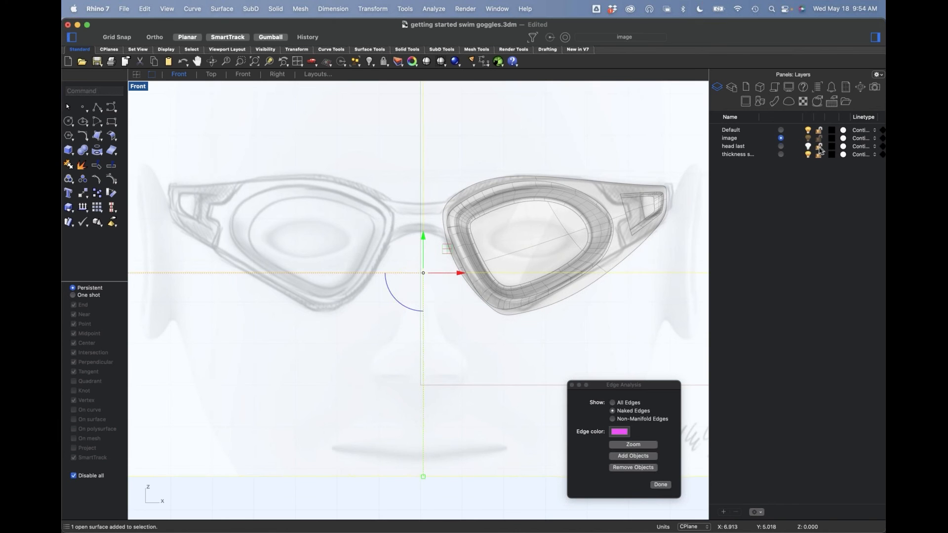
click(781, 130)
click(819, 139)
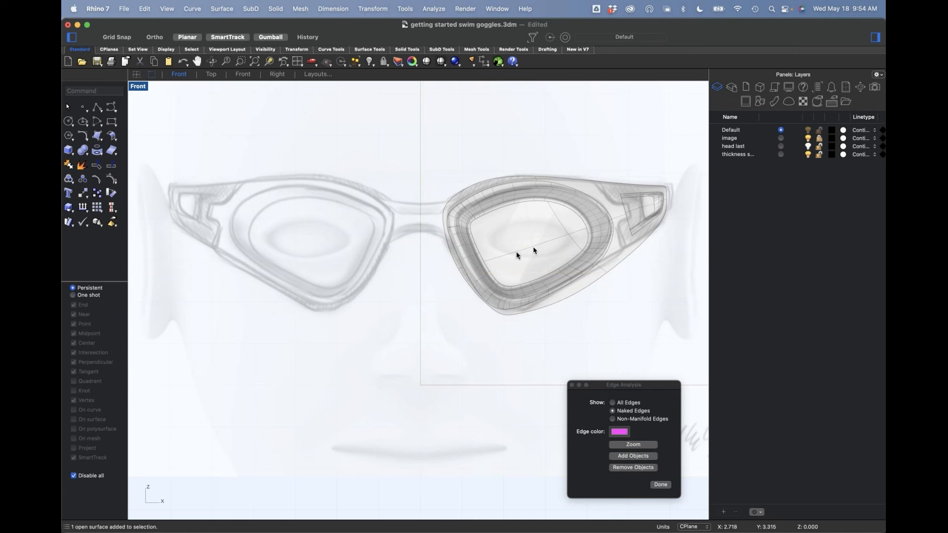
Step: Mirror the goggle half across a vertical plane through the origin in the Front view, keeping the original
click(516, 259)
text(m)
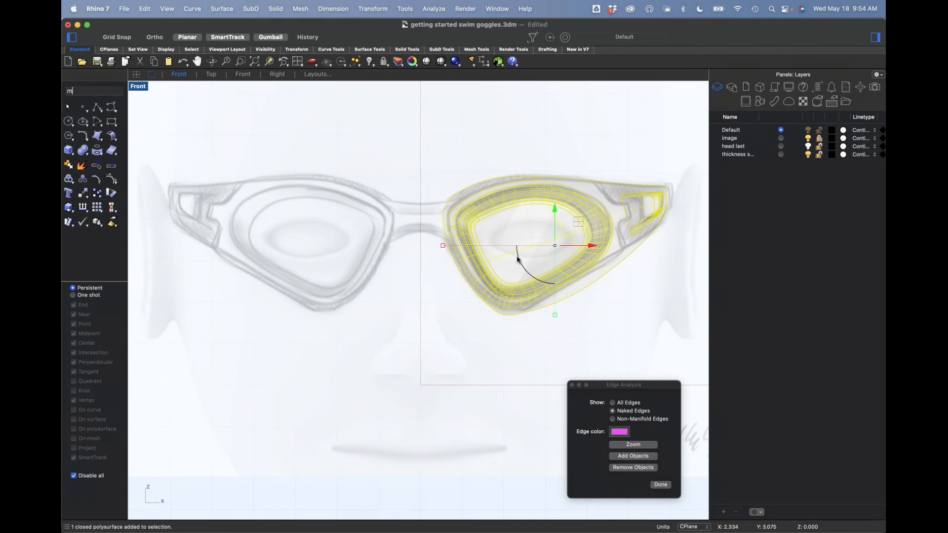
text(i)
key(Return)
text(0)
key(Return)
shift+click(450, 234)
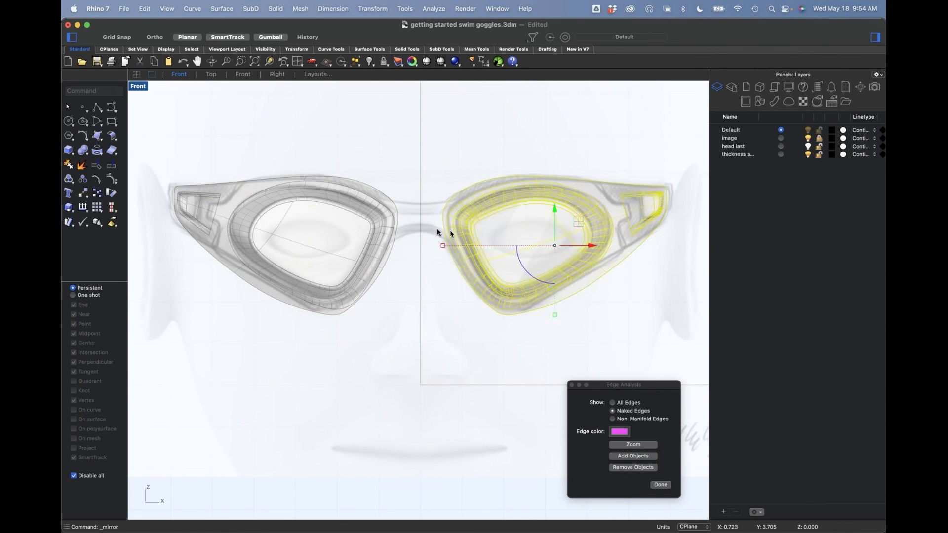
Step: Examine the gap between the two goggle halves against the sketched nose bridge in the Front and Perspective views
scroll(425, 214, up, 5)
scroll(449, 217, down, 3)
scroll(330, 225, up, 3)
scroll(395, 213, down, 3)
scroll(354, 218, up, 1)
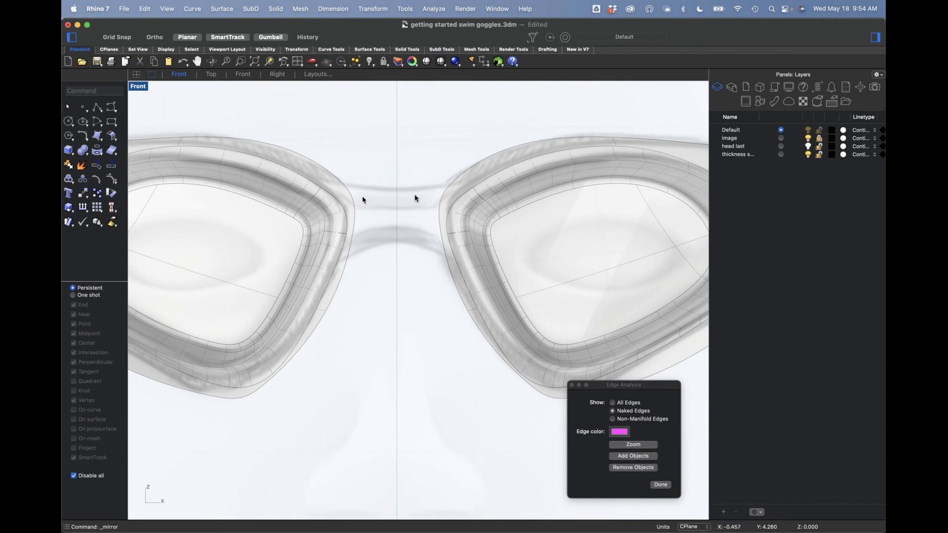
text(p)
key(Return)
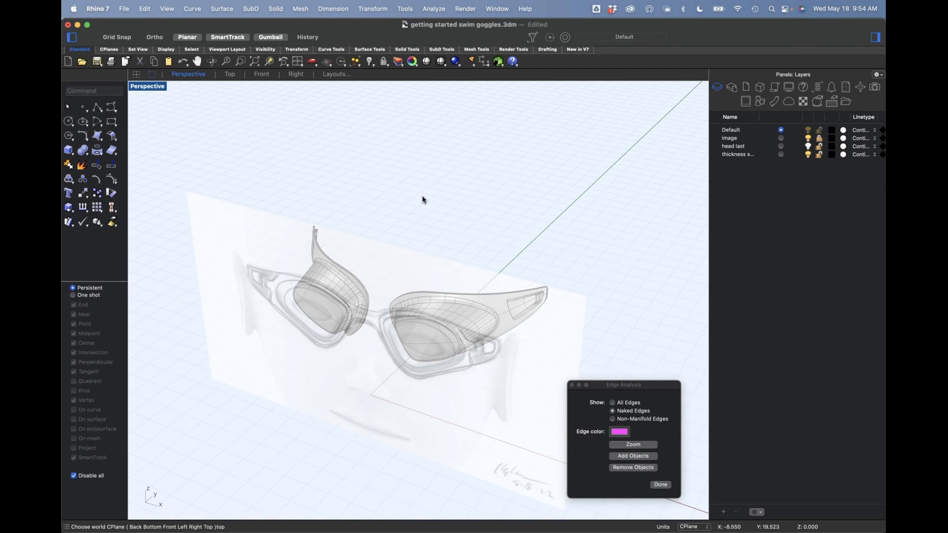
scroll(330, 385, up, 5)
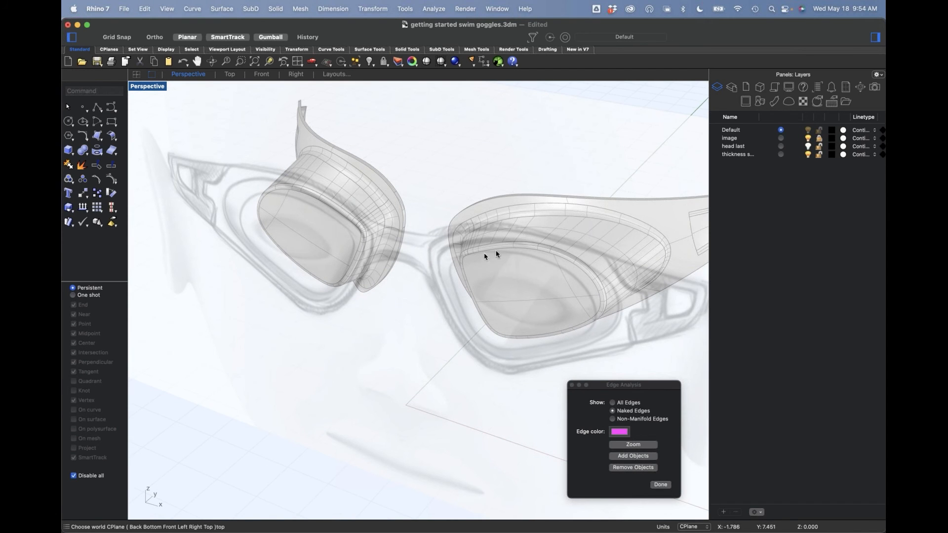
text(f)
key(Return)
scroll(457, 208, up, 5)
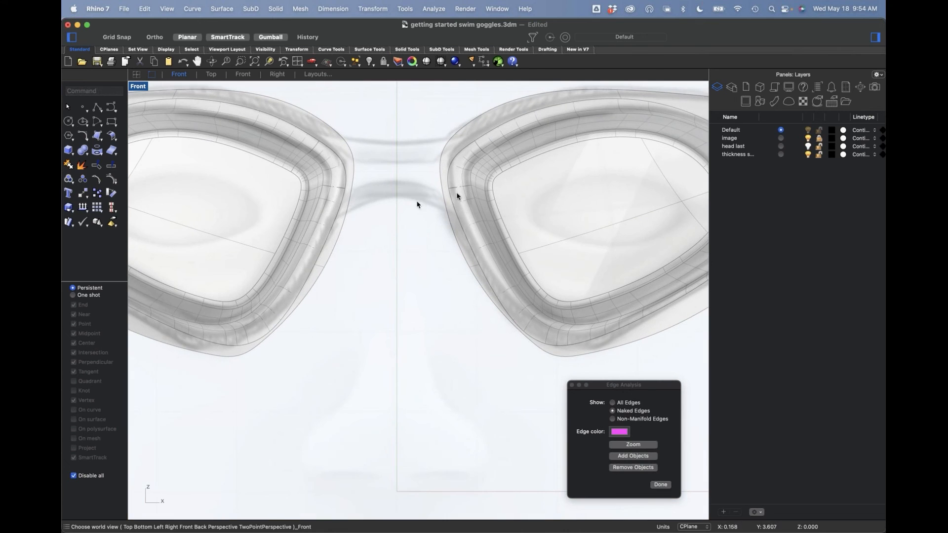
Step: Draw a degree 3 control-point curve with five points along the bottom edge of the sketched nose bridge's lower band
click(111, 108)
click(337, 221)
click(378, 193)
click(406, 197)
click(433, 204)
click(460, 232)
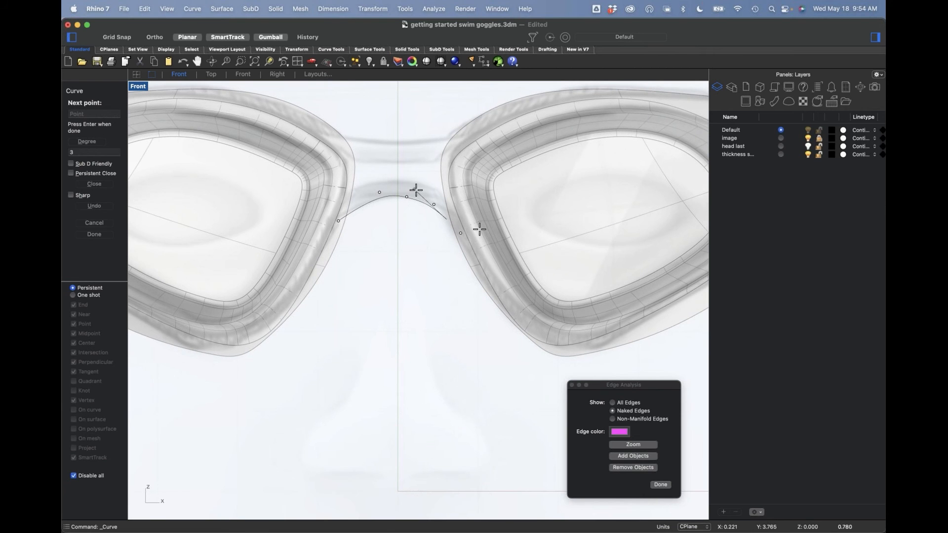
key(Escape)
Step: Draw a control-point curve along the top edge of the sketched nose bridge's lower band
key(Return)
click(349, 187)
click(385, 177)
click(415, 180)
key(Escape)
right_drag(429, 207, 429, 207)
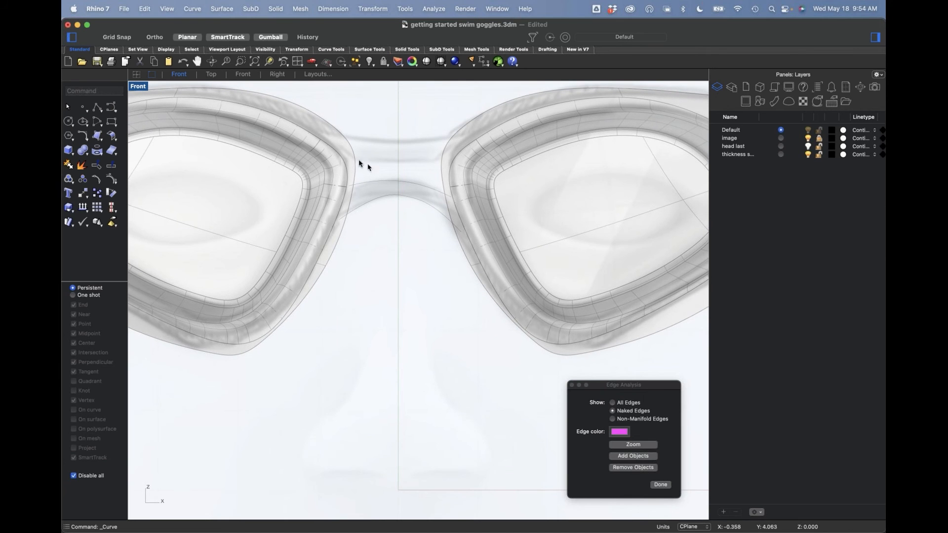
Step: Draw a three-point control-point curve between the frames along the bottom edge of the bridge's upper band
key(Return)
click(349, 156)
click(393, 162)
click(441, 160)
key(Escape)
Step: Draw a degree 3 control-point curve between the frames along the top edge of the bridge's upper band
key(Return)
click(325, 127)
click(377, 141)
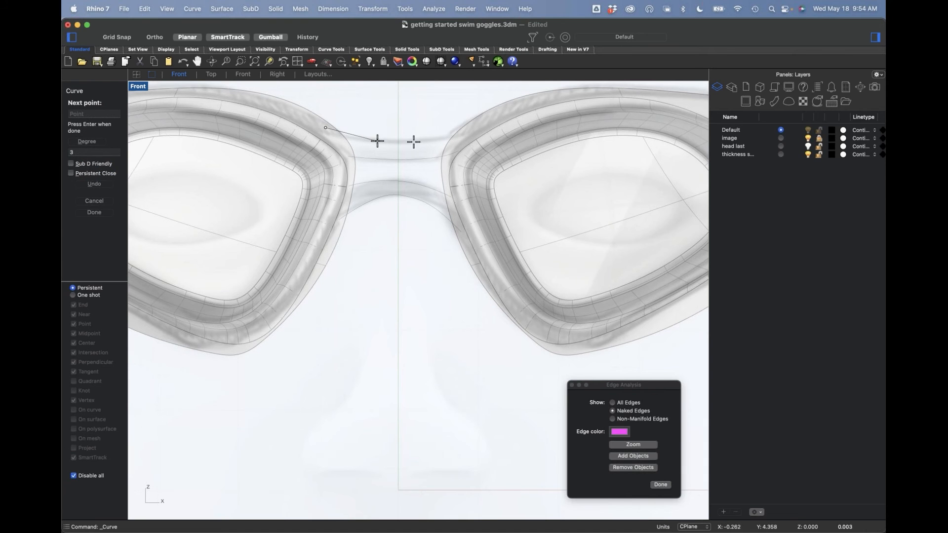
click(434, 141)
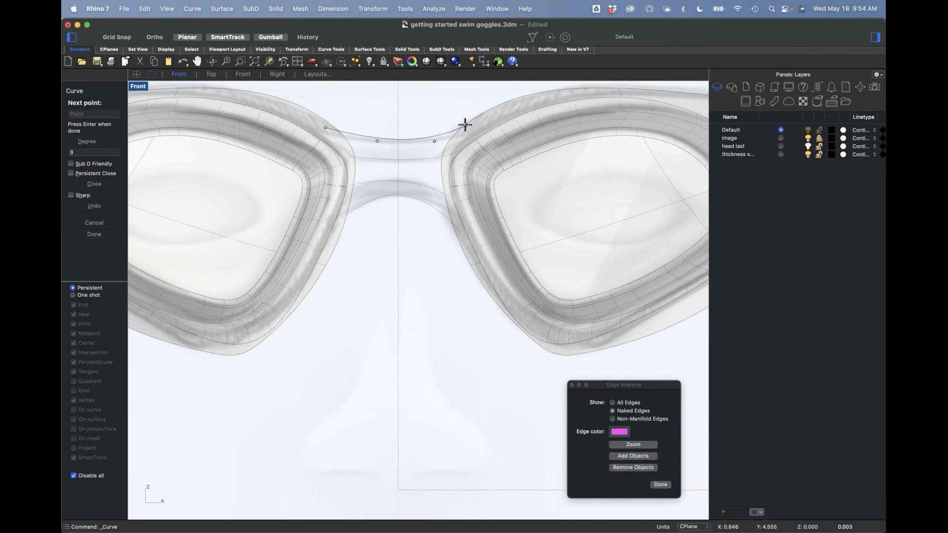
key(Escape)
Step: Hide the image layer and look over the four bridge curves between the frames in the Perspective view
scroll(424, 239, down, 2)
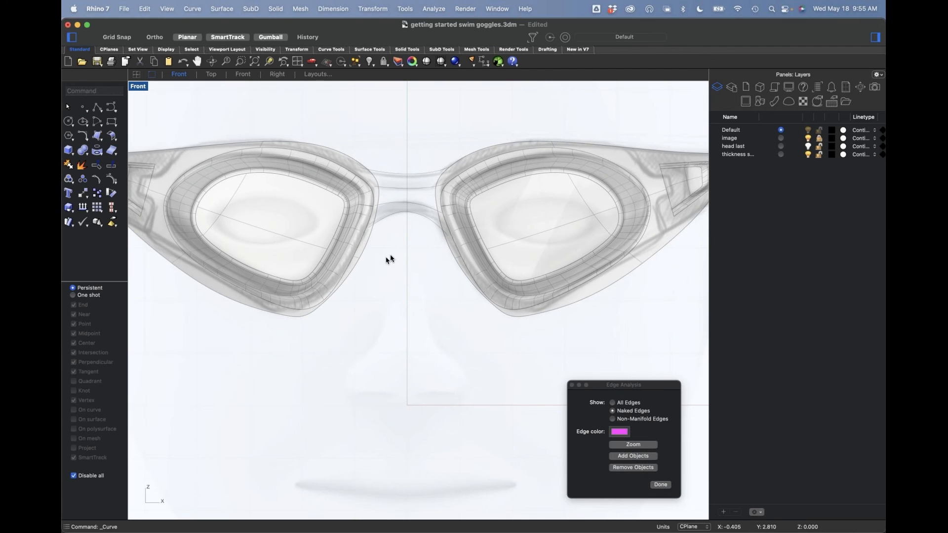
text(p)
key(Return)
scroll(394, 289, up, 5)
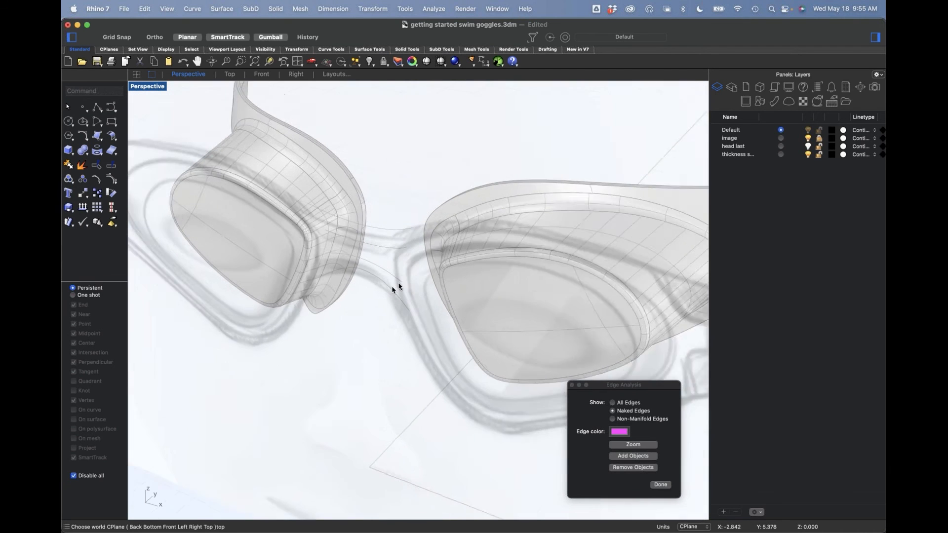
click(808, 139)
scroll(390, 324, up, 5)
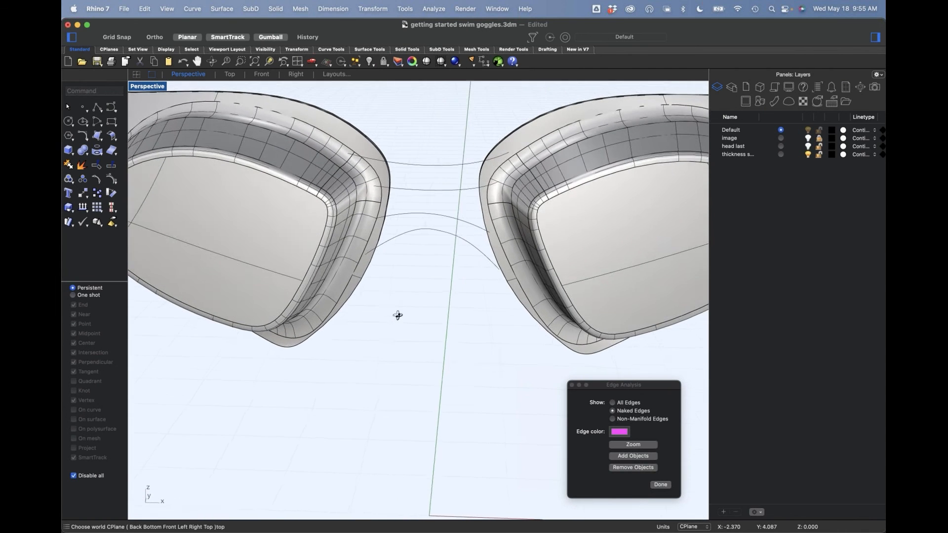
Step: Delete the mirrored goggle half in the Front view, keeping the original half and the four bridge curves
text(f)
key(Return)
scroll(457, 195, up, 5)
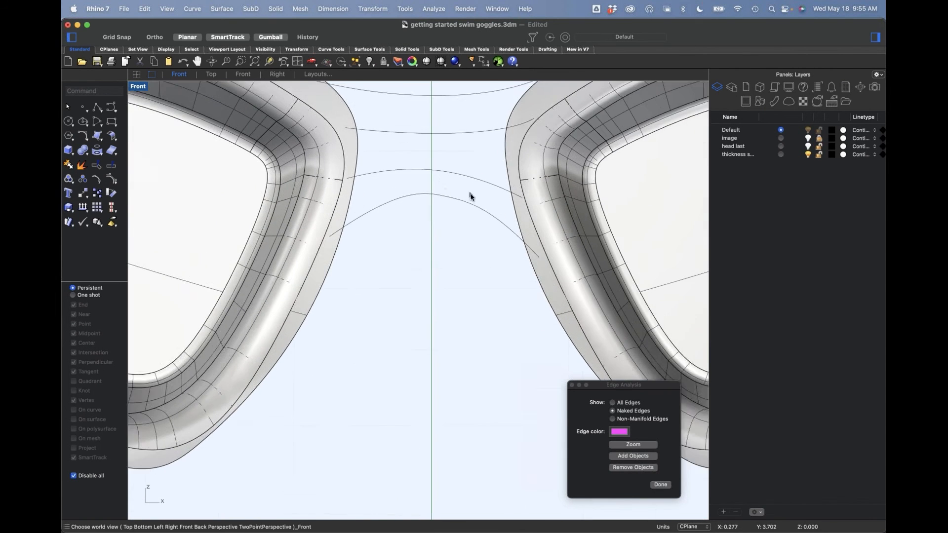
right_drag(469, 193, 441, 239)
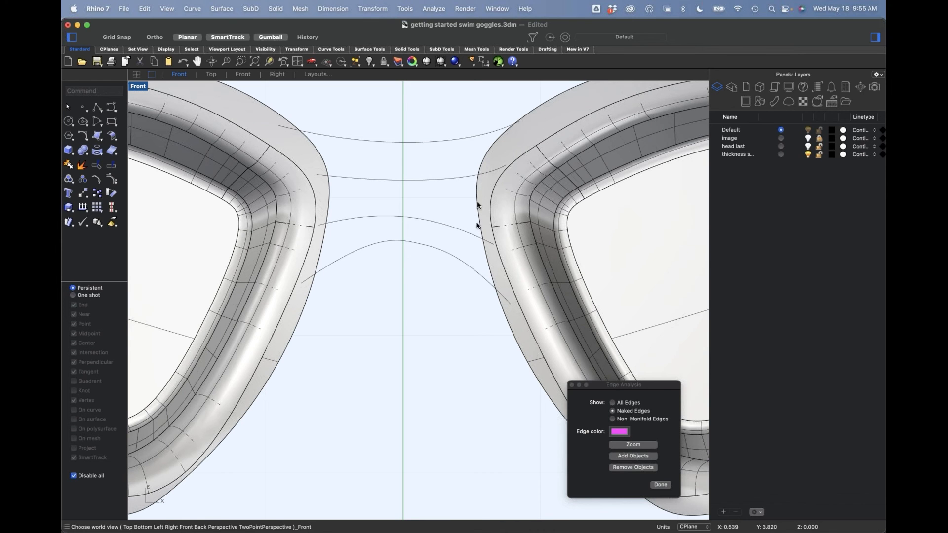
scroll(476, 204, down, 3)
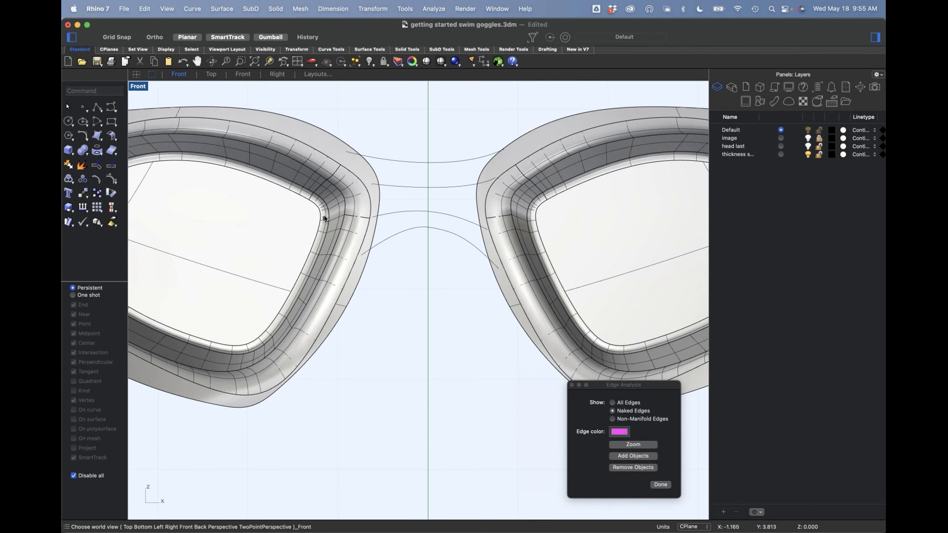
click(354, 213)
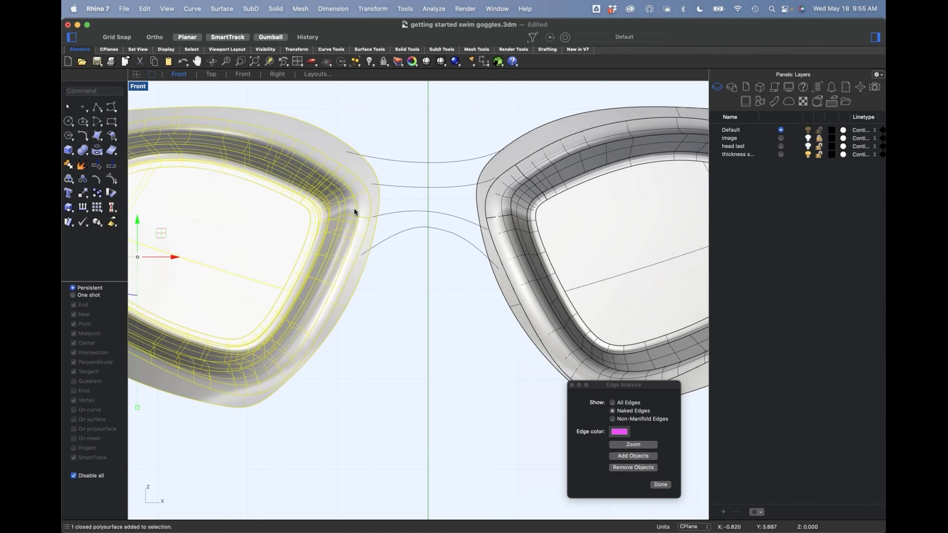
key(Delete)
scroll(482, 211, up, 3)
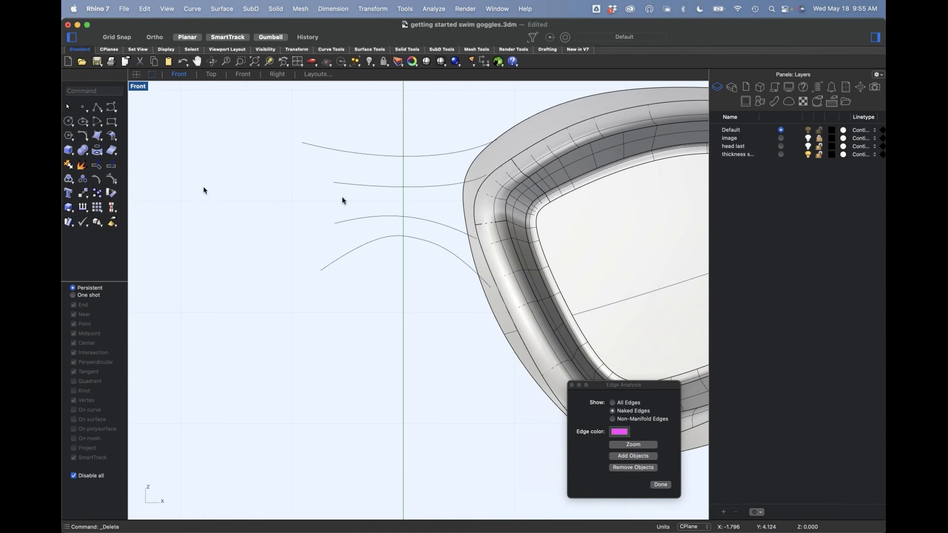
Step: Extract the two outer rim surfaces facing the nose from the goggle, keeping the output on the input layer
key(super+F4)
right_drag(386, 291, 495, 263)
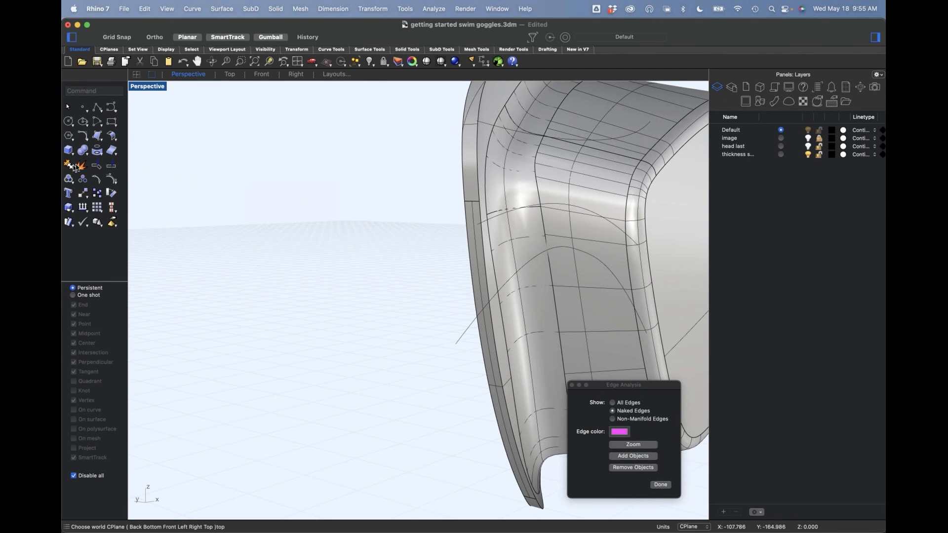
click(69, 164)
click(475, 172)
click(477, 245)
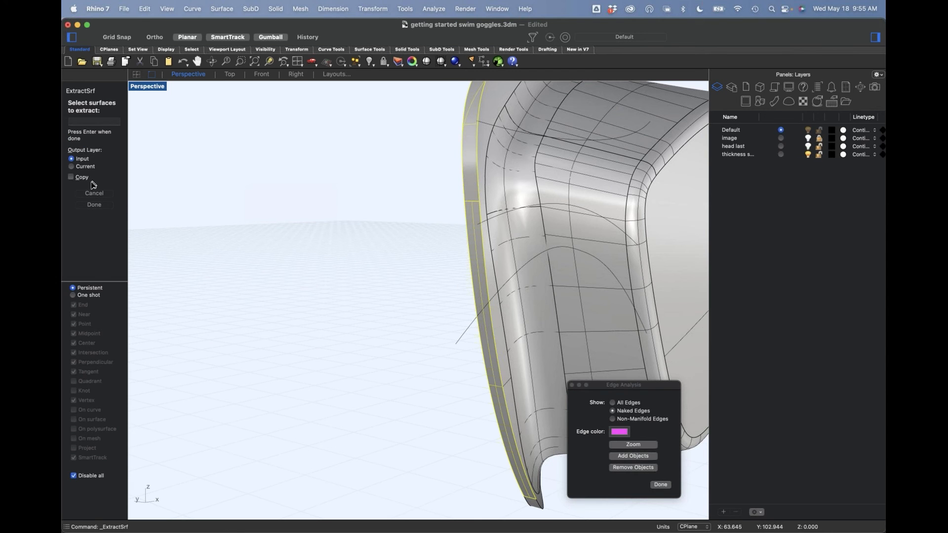
right_drag(381, 269, 380, 272)
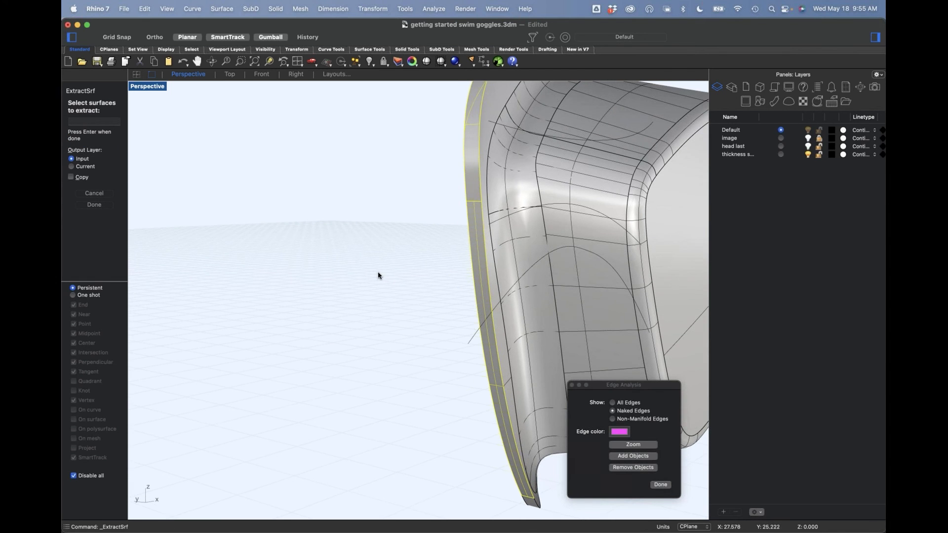
key(Return)
scroll(379, 273, down, 4)
Step: Isolate the extracted rim surfaces and the four bridge curves in the Front view by hiding the rest of the goggle
text(f)
key(Return)
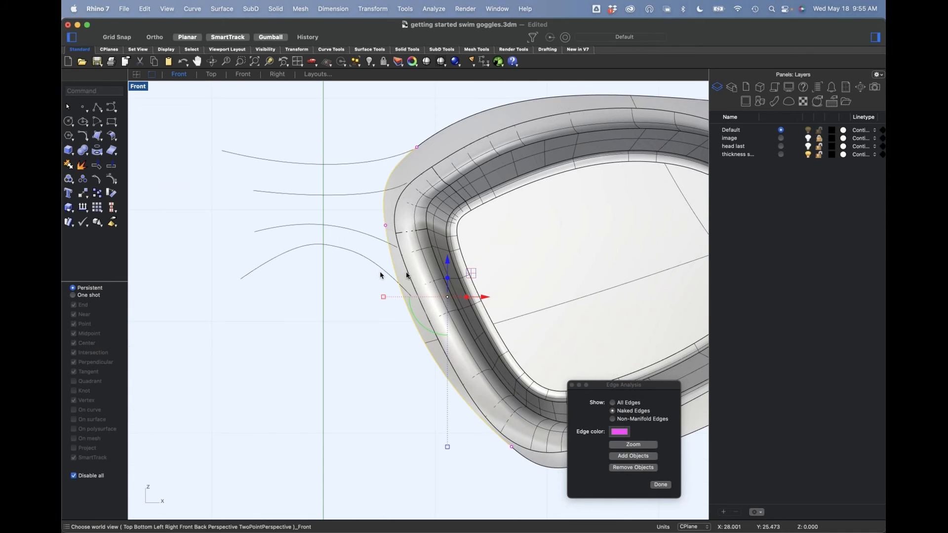
drag(351, 122, 306, 295)
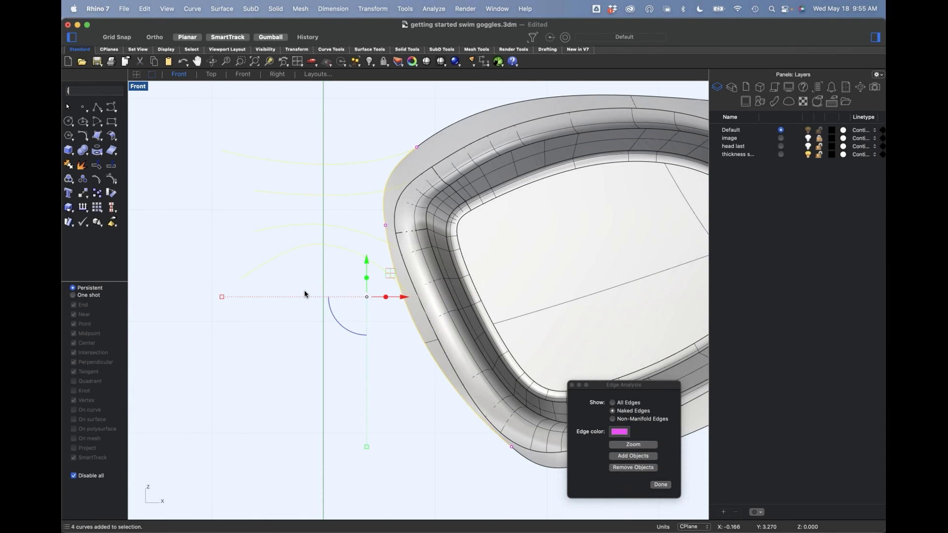
key(Return)
scroll(414, 276, up, 2)
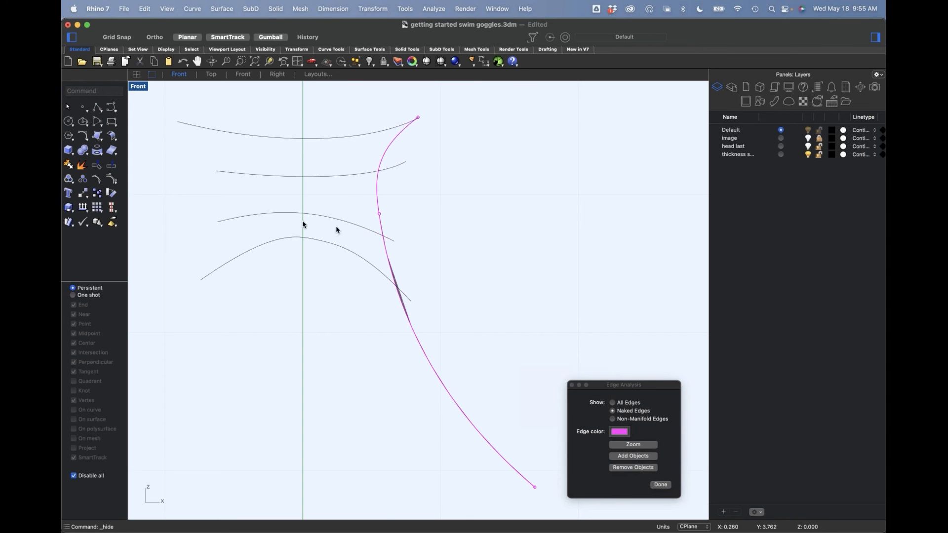
Step: Split the two extracted rim surfaces with the four bridge curves and check the resulting pieces
click(110, 169)
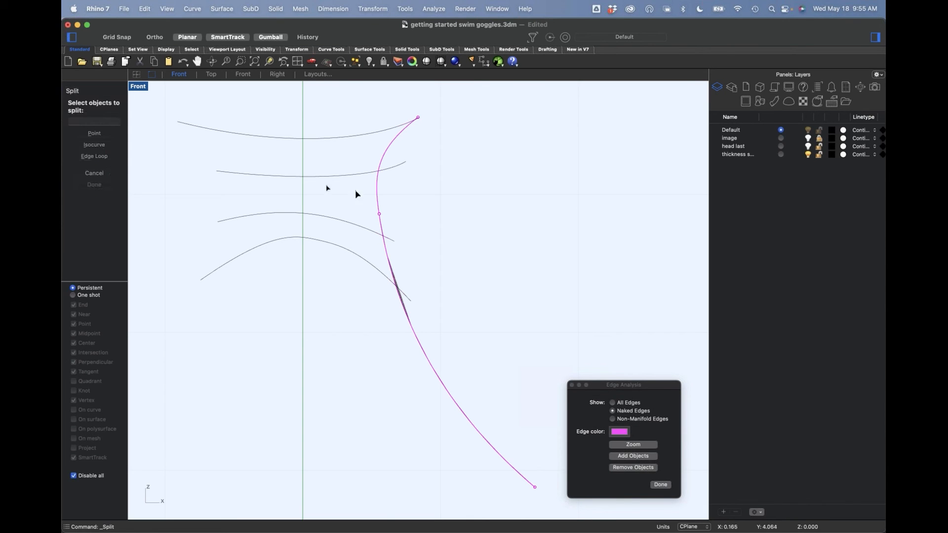
click(377, 188)
click(389, 225)
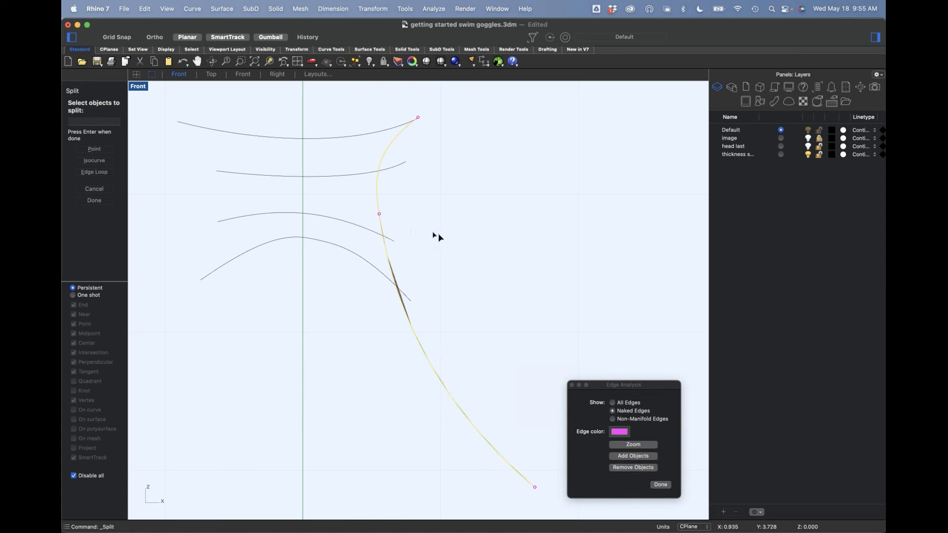
key(Return)
drag(351, 111, 309, 378)
key(Return)
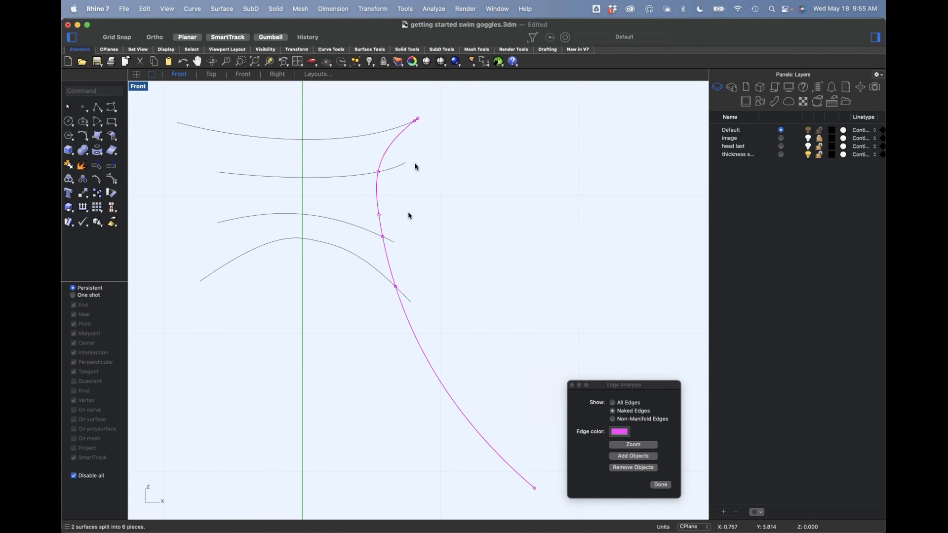
click(386, 154)
click(378, 194)
click(381, 227)
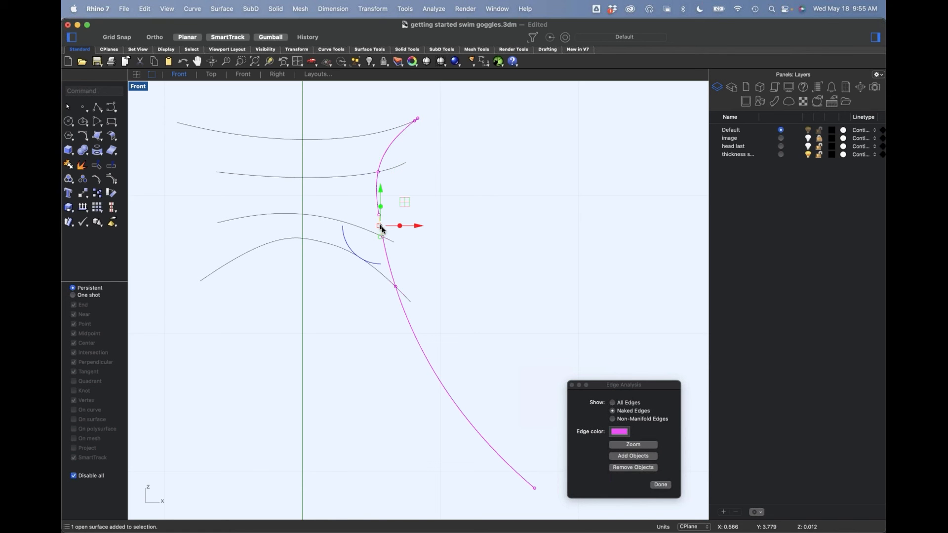
key(Delete)
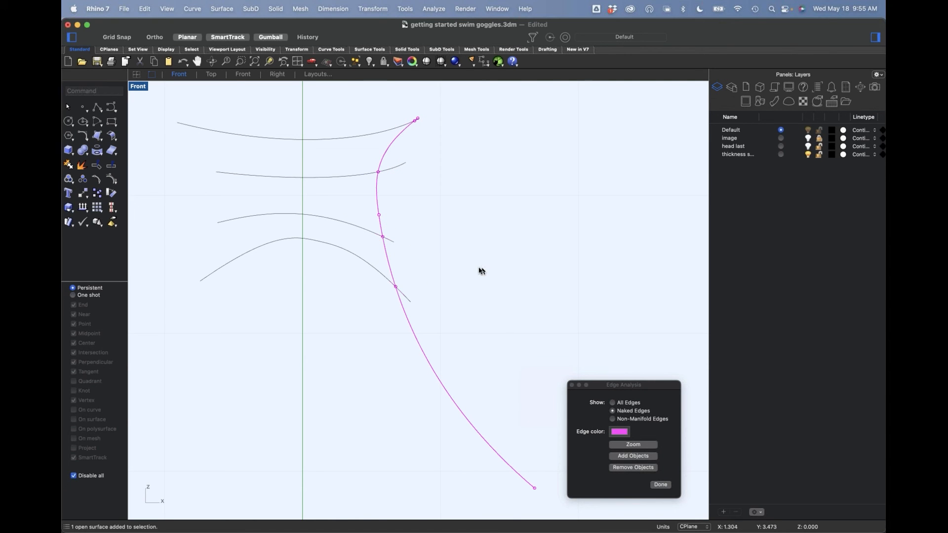
Step: Delete the four bridge curves and bring the hidden goggle body back into view
key(Return)
right_drag(467, 277, 489, 274)
drag(342, 202, 326, 376)
key(Delete)
key(Return)
Step: Join the split rim surfaces back together with the goggle body
right_drag(355, 366, 356, 186)
drag(343, 141, 579, 448)
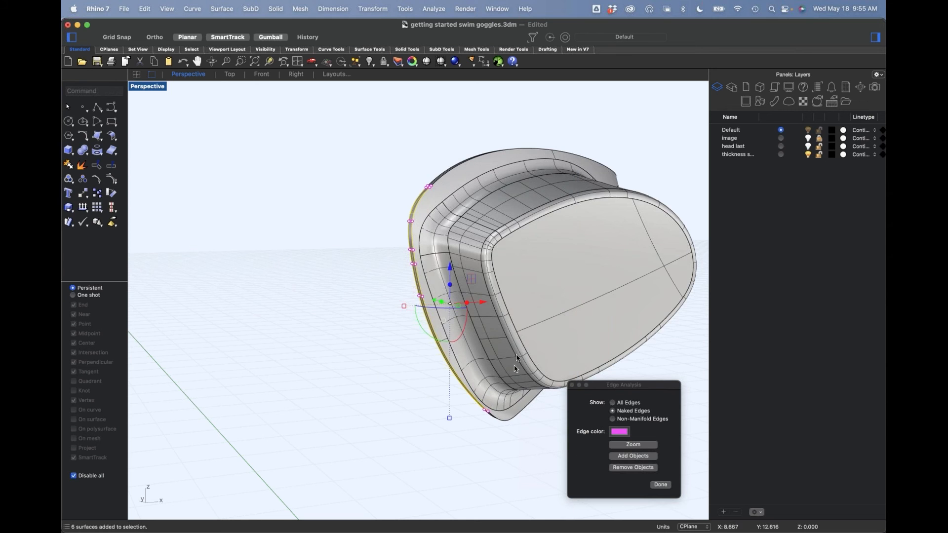
key(super+j)
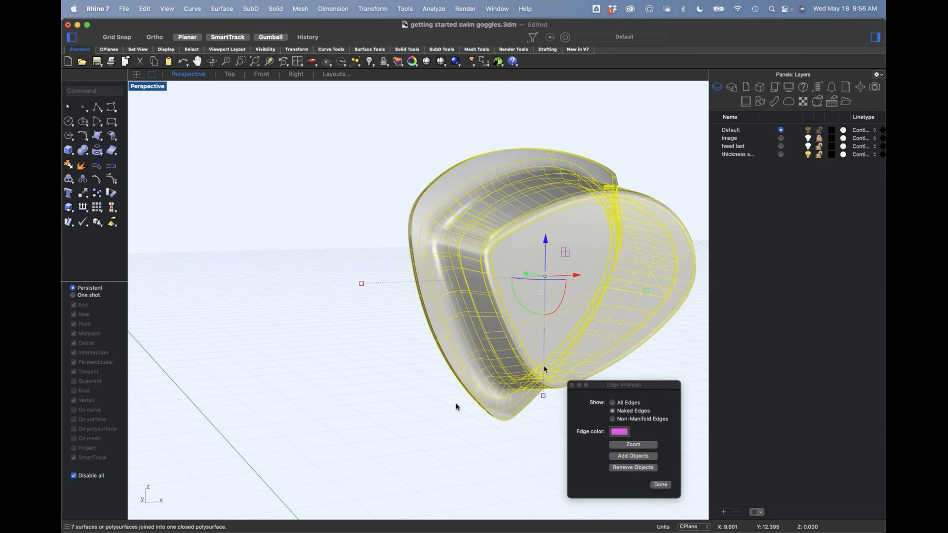
click(401, 379)
Step: Examine the split faces along the goggle's nose-side rim by selecting them individually
scroll(434, 332, up, 5)
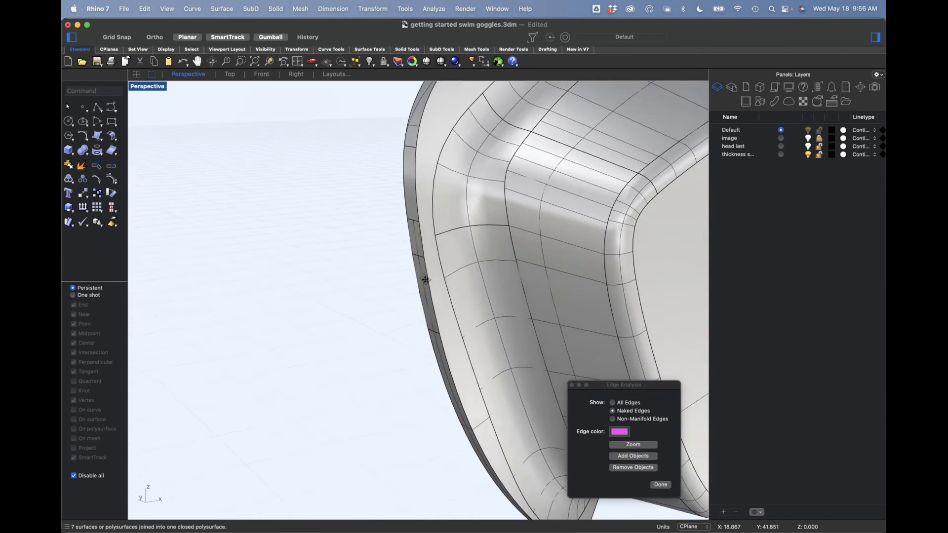
shift+super+click(432, 220)
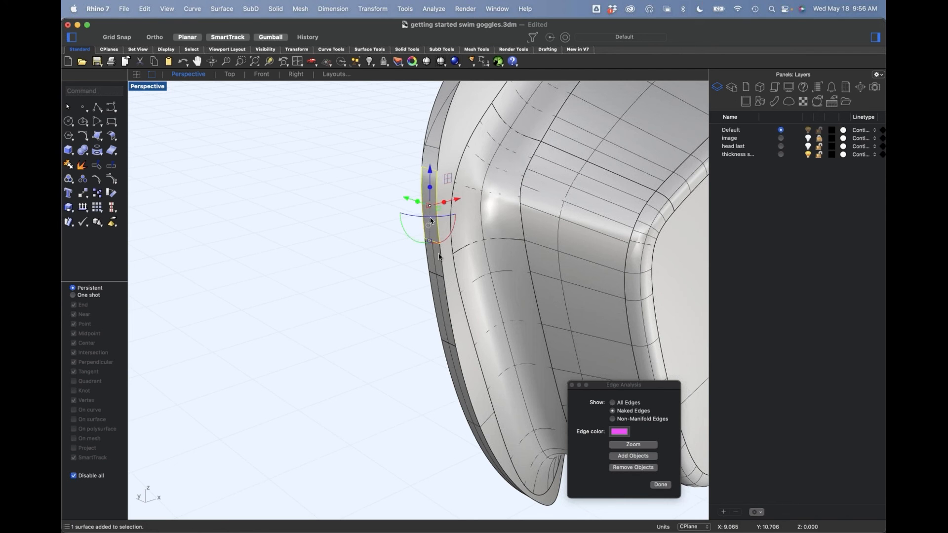
shift+super+click(445, 321)
shift+super+click(456, 368)
click(476, 392)
click(366, 303)
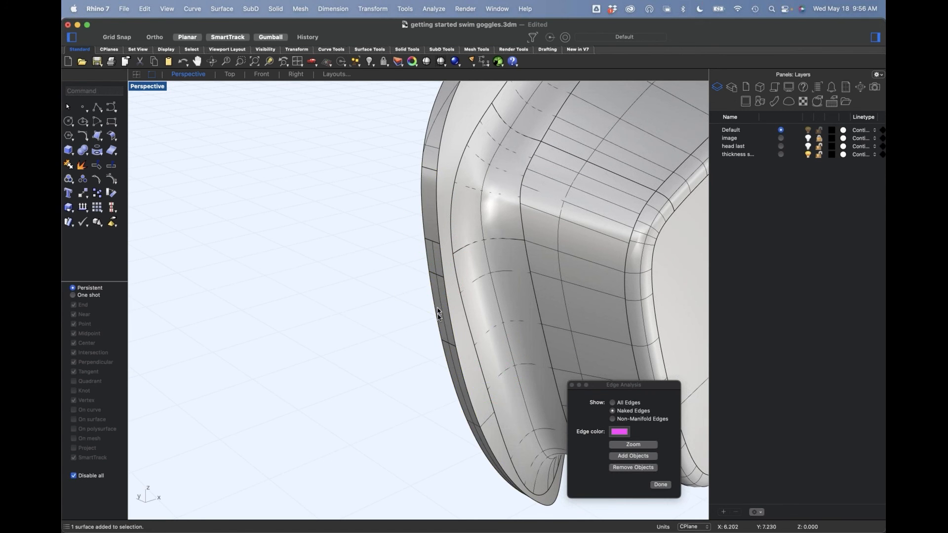
right_drag(415, 299, 399, 298)
Step: Mirror the rejoined goggle across the central plane through the origin, keeping the original
scroll(437, 274, down, 10)
click(445, 277)
text(mirror)
key(Return)
text(0)
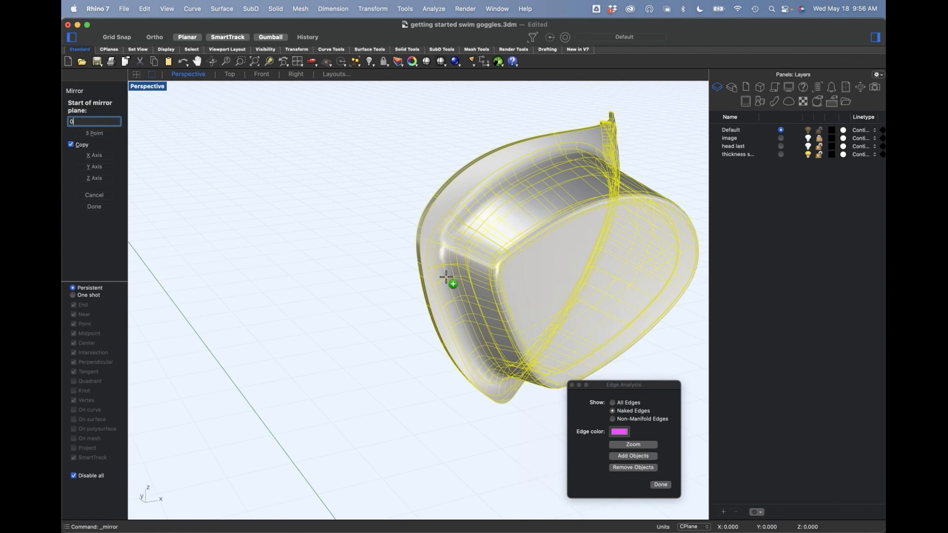
key(Return)
click(378, 266)
key(Escape)
Step: Delete the matching upper split rim face facing the nose on both goggle halves to open them for the bridge
scroll(345, 300, up, 8)
scroll(258, 247, up, 6)
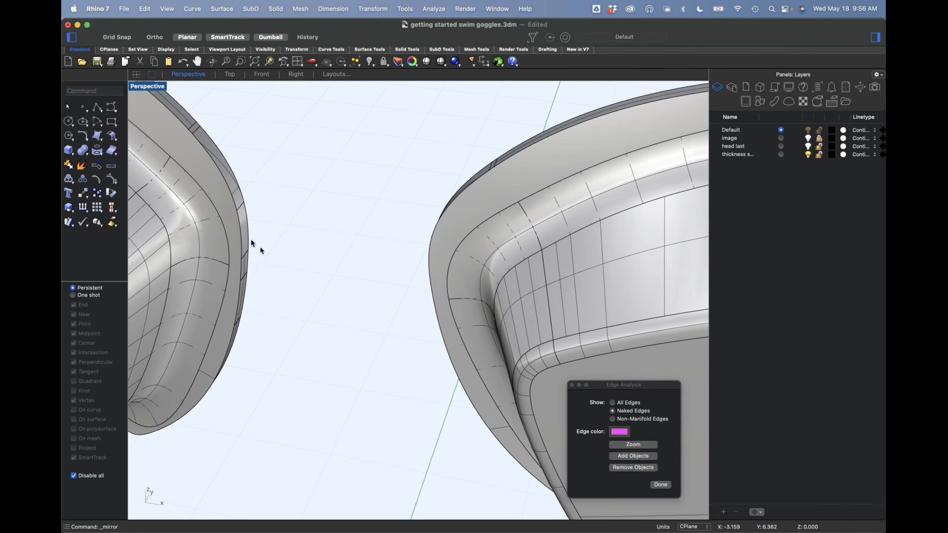
click(246, 225)
right_drag(309, 226, 481, 214)
click(494, 212)
key(Delete)
right_drag(455, 267, 386, 203)
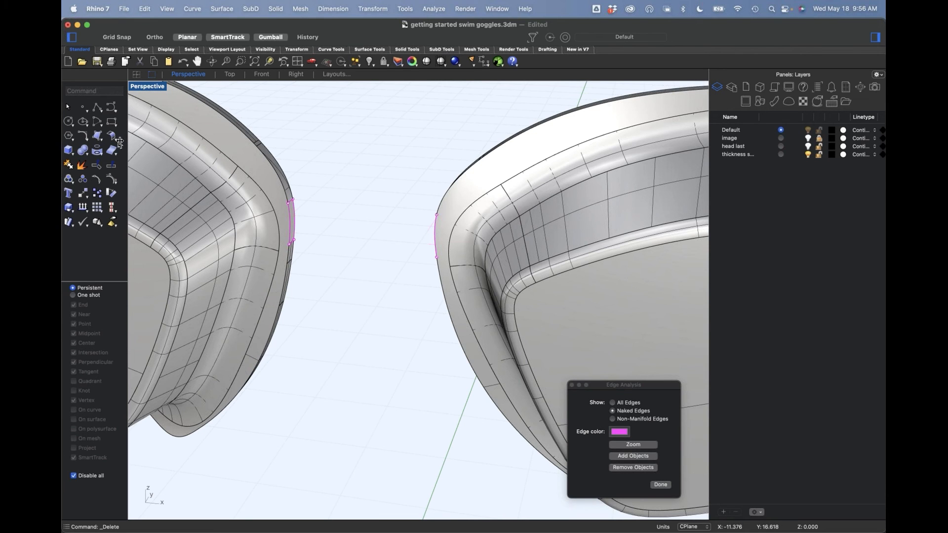
Step: Loft a surface between the front edges of the two rim openings with Normal style and Do not simplify
text(loft)
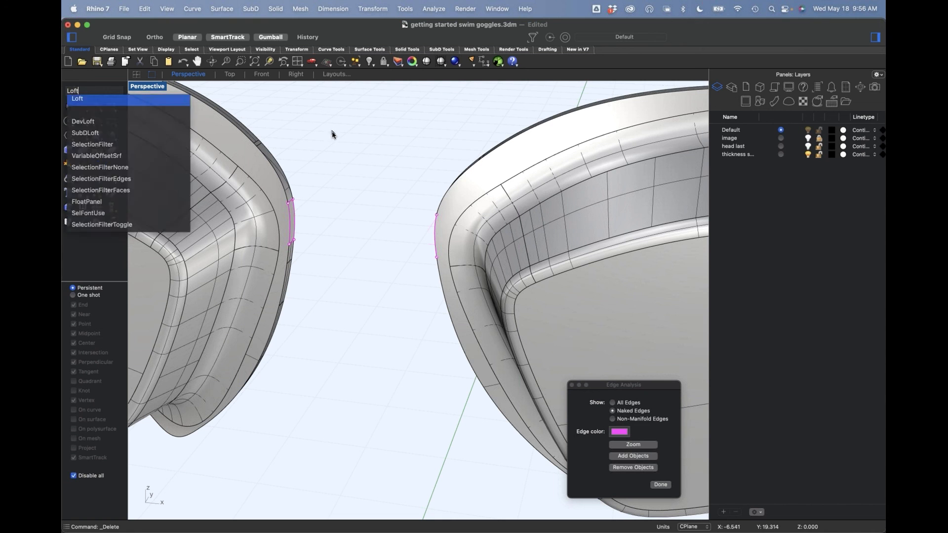
key(Return)
click(437, 230)
right_drag(431, 233, 404, 277)
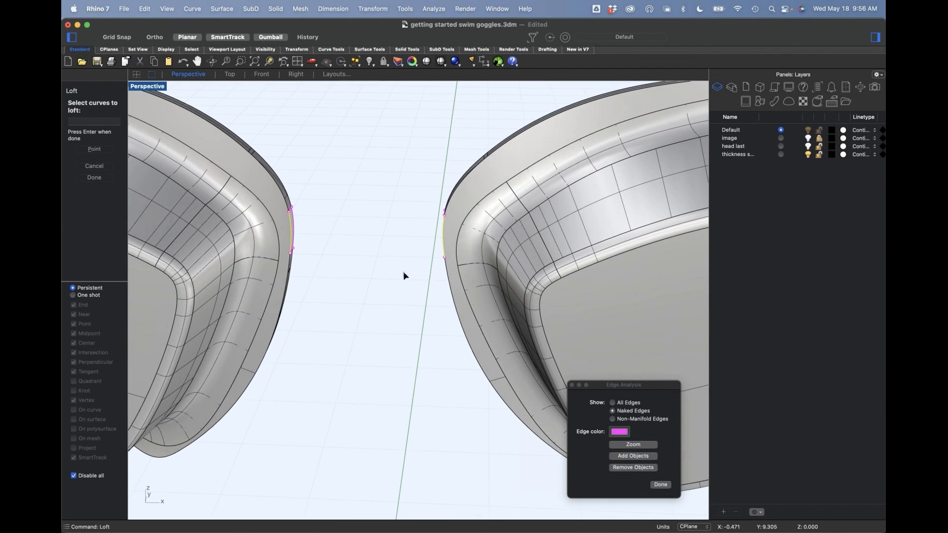
key(Return)
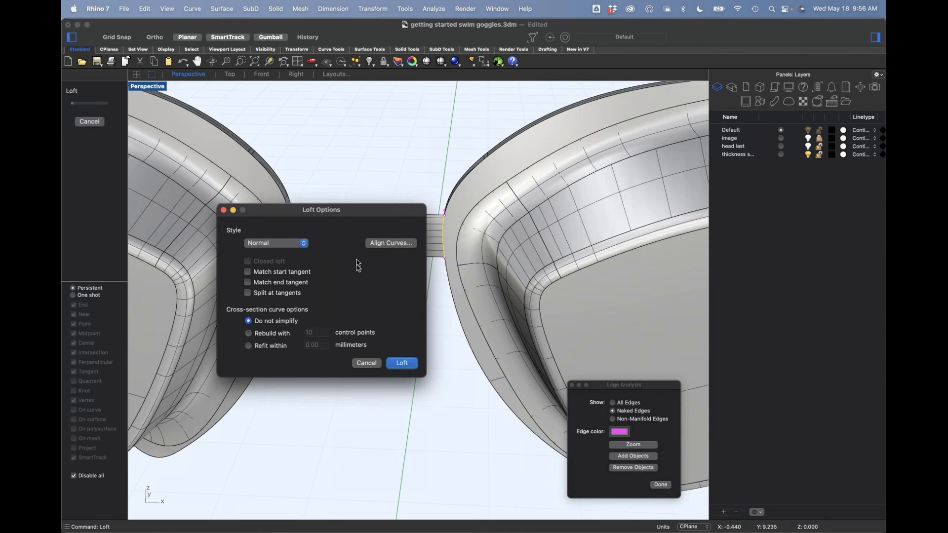
click(408, 364)
Step: Turn on the control points of the lofted bridge surface in the Front view
right_drag(432, 360, 418, 341)
text(front)
key(Return)
scroll(395, 216, up, 6)
right_drag(379, 227, 425, 213)
click(429, 205)
right_drag(424, 250, 442, 267)
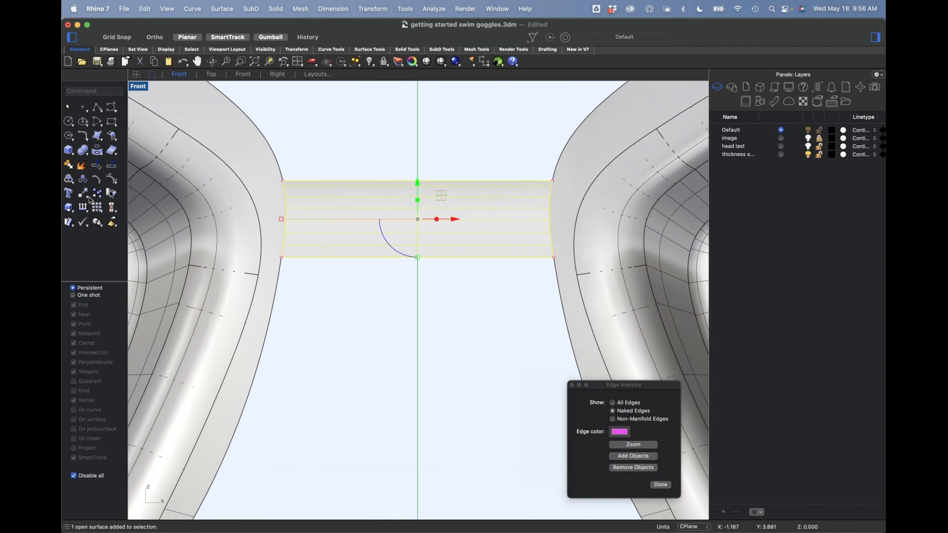
click(113, 180)
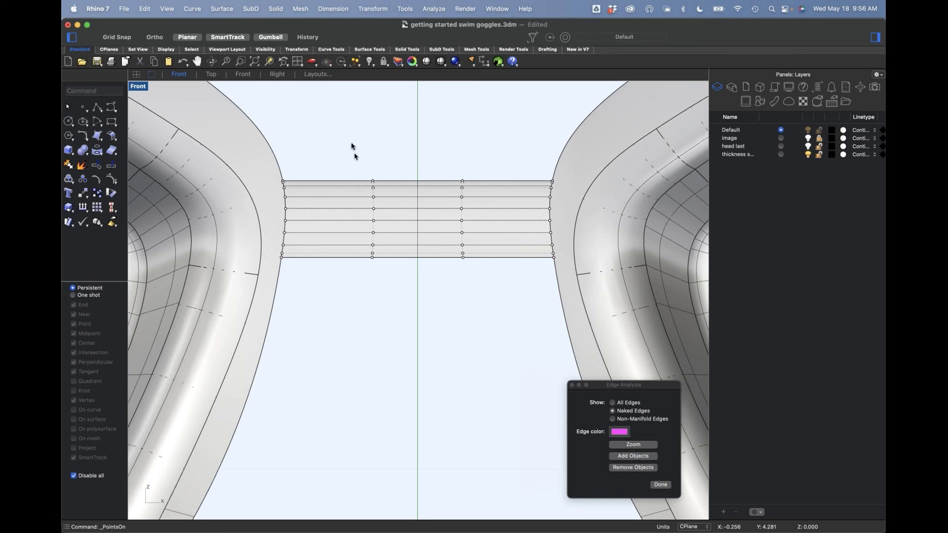
Step: Show the image layer and narrow the bridge's middle by vertically scaling its two central columns of control points
click(808, 145)
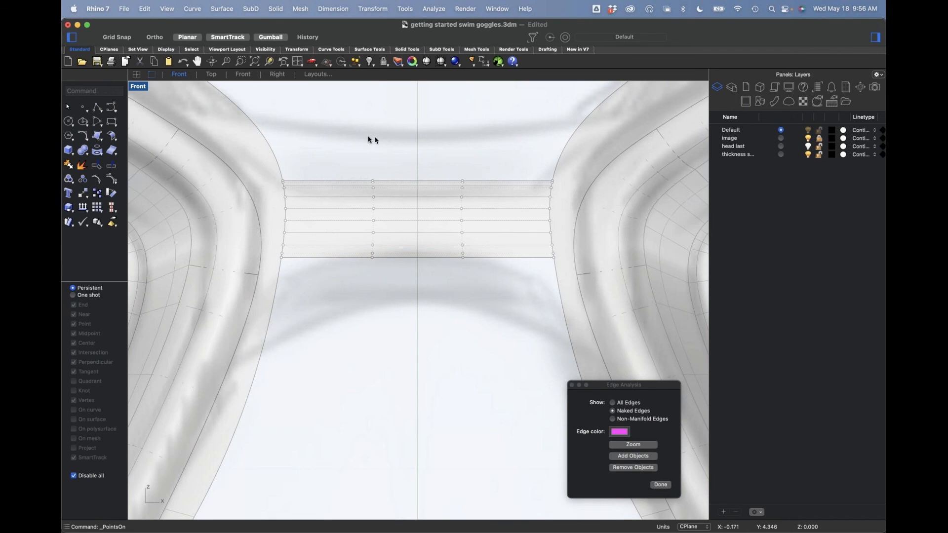
drag(352, 152, 494, 284)
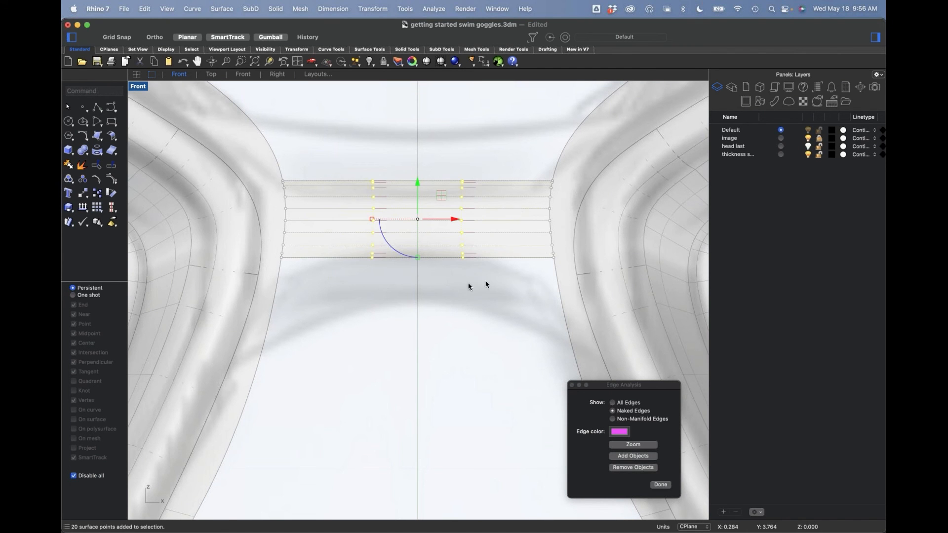
drag(417, 258, 419, 231)
click(422, 299)
scroll(430, 269, down, 4)
key(ctrl+super+p)
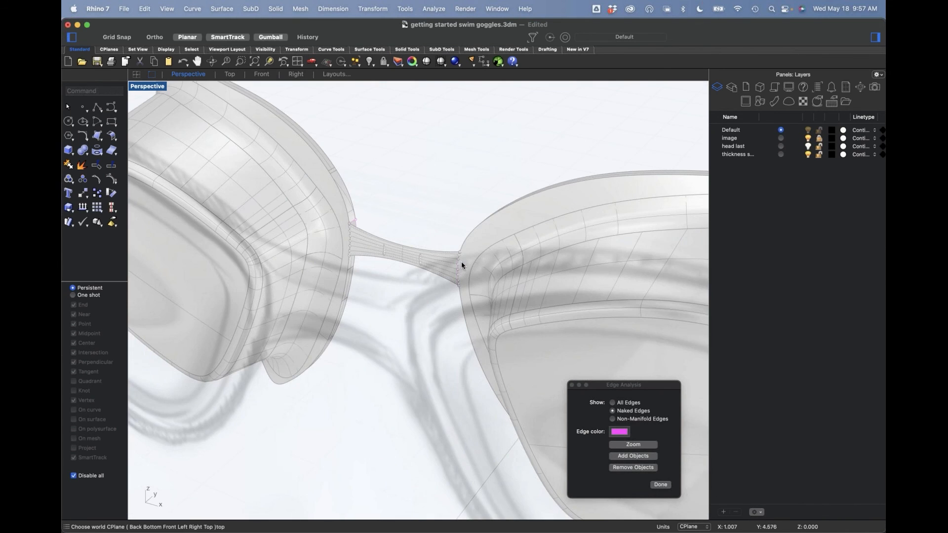
Step: Pull the bridge's two middle columns of control points forward to arch it out from the face, and hide the image layer
right_drag(449, 266, 400, 265)
scroll(382, 278, up, 4)
drag(373, 204, 519, 324)
drag(451, 259, 474, 327)
click(504, 250)
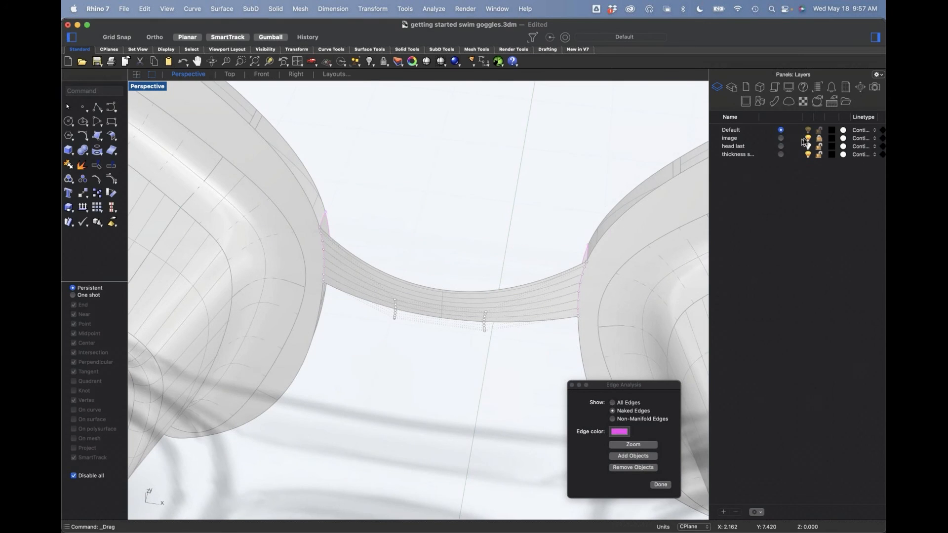
right_drag(462, 284, 360, 277)
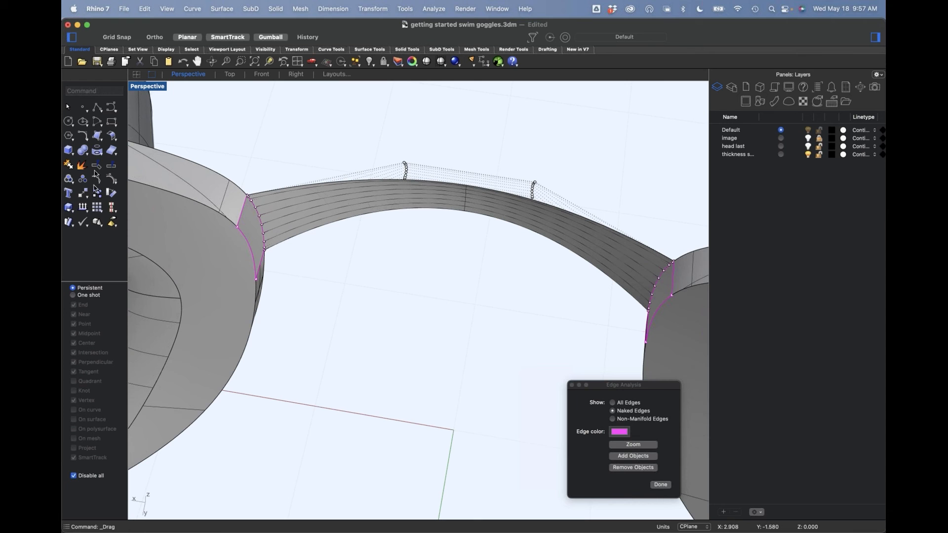
Step: Sweep a surface along the bridge's upper edge with Sweep 1 rail, using the short upper edges of both rim openings as shapes
click(102, 143)
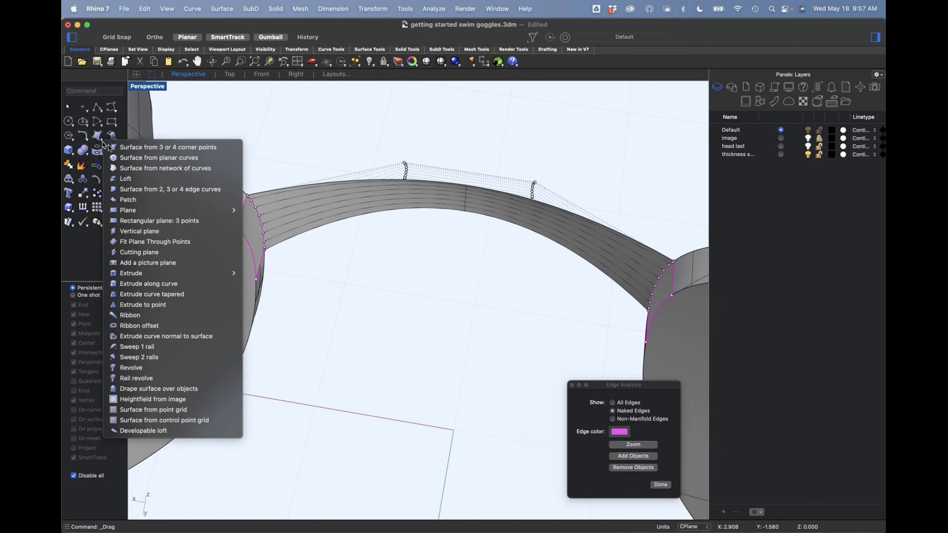
click(193, 347)
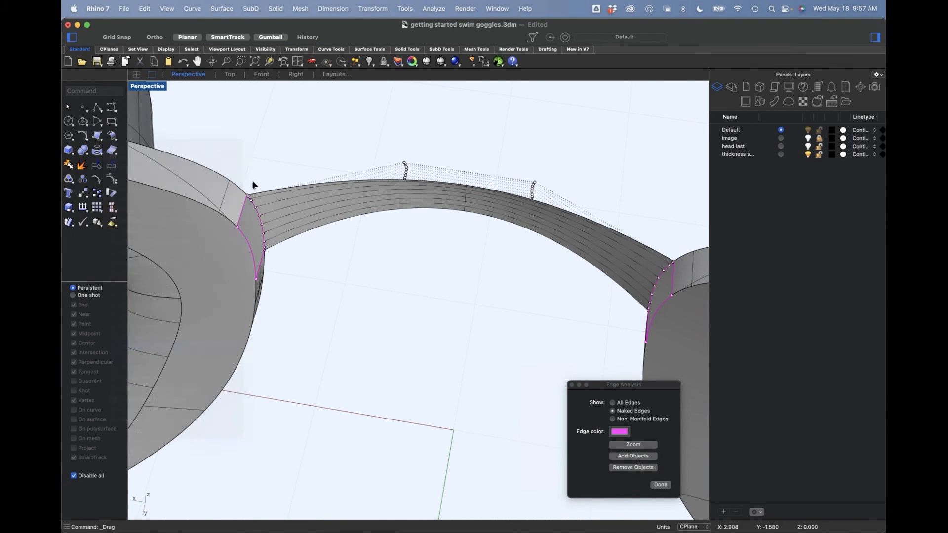
click(262, 194)
click(242, 216)
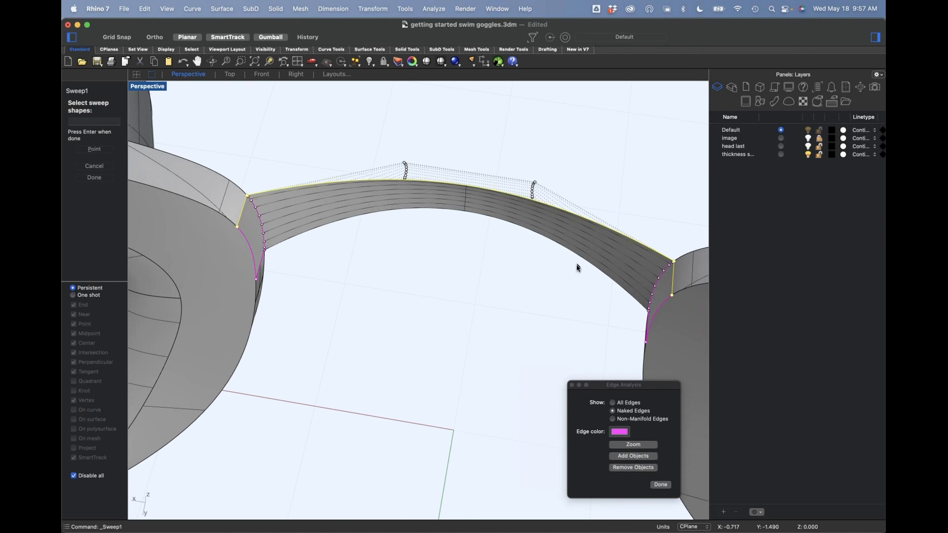
key(Return)
click(471, 335)
Step: Sweep a one-rail surface along the bridge's lower edge through the short lower edges of both rim openings, with Freeform frame style
right_drag(467, 343, 454, 318)
key(Return)
click(293, 196)
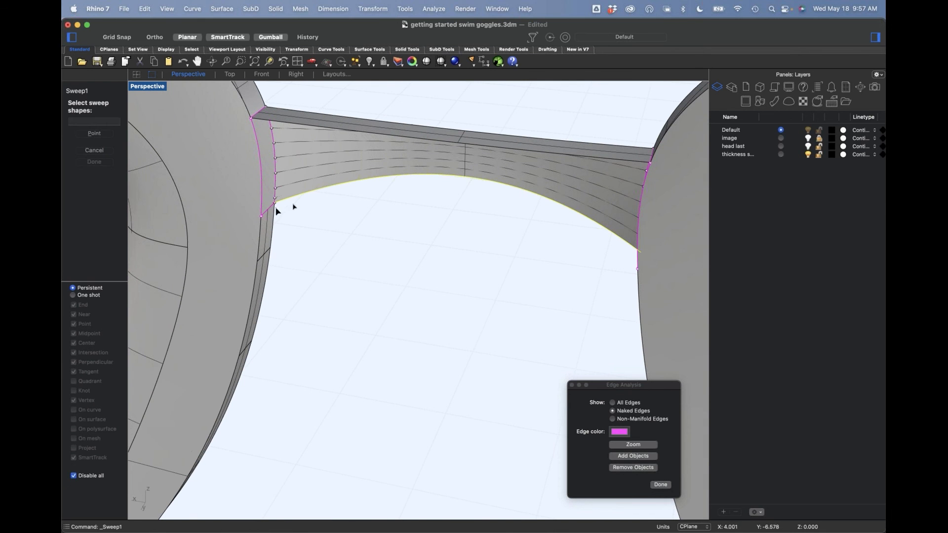
right_drag(695, 266, 651, 228)
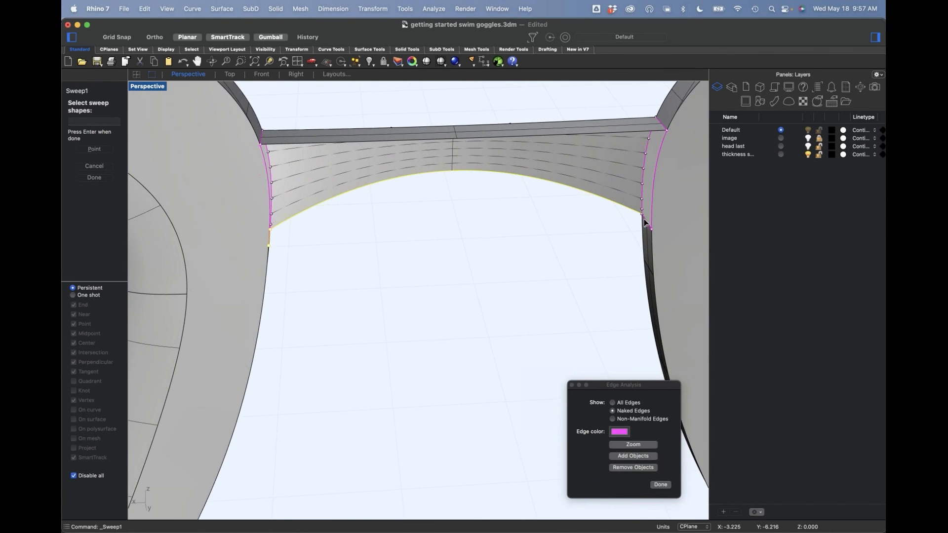
key(Return)
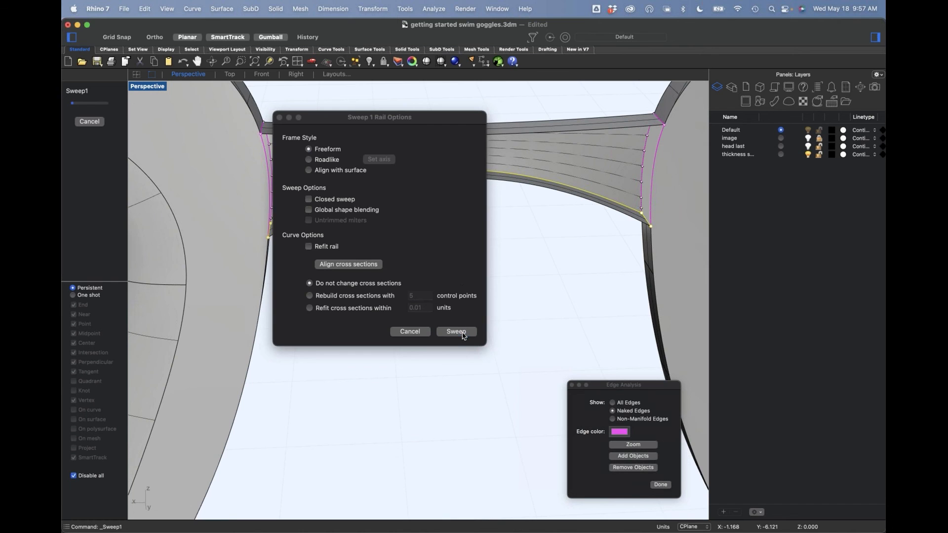
click(461, 331)
Step: Close the bridge's back with a two-rail sweep along its rear edges, using both rim opening edges as shapes and Position continuity
right_drag(488, 281, 514, 291)
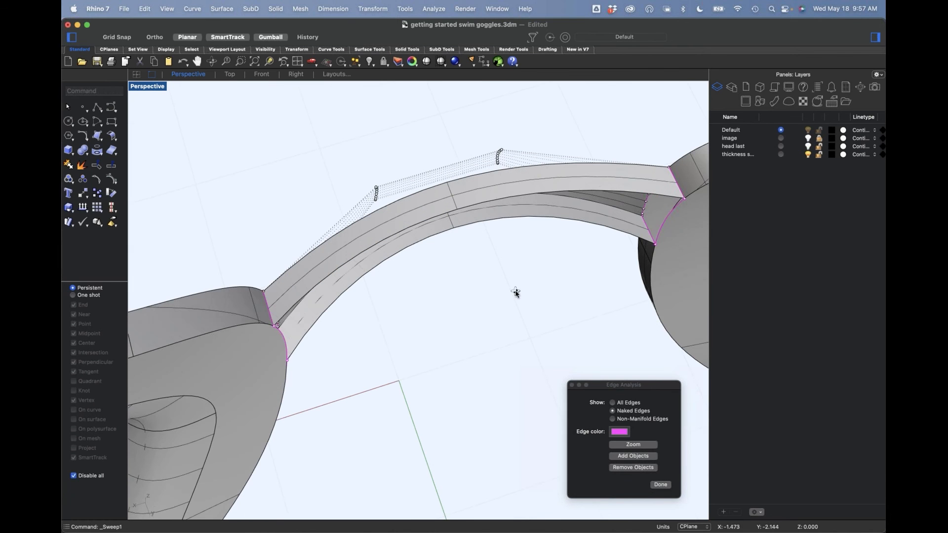
click(104, 141)
click(101, 141)
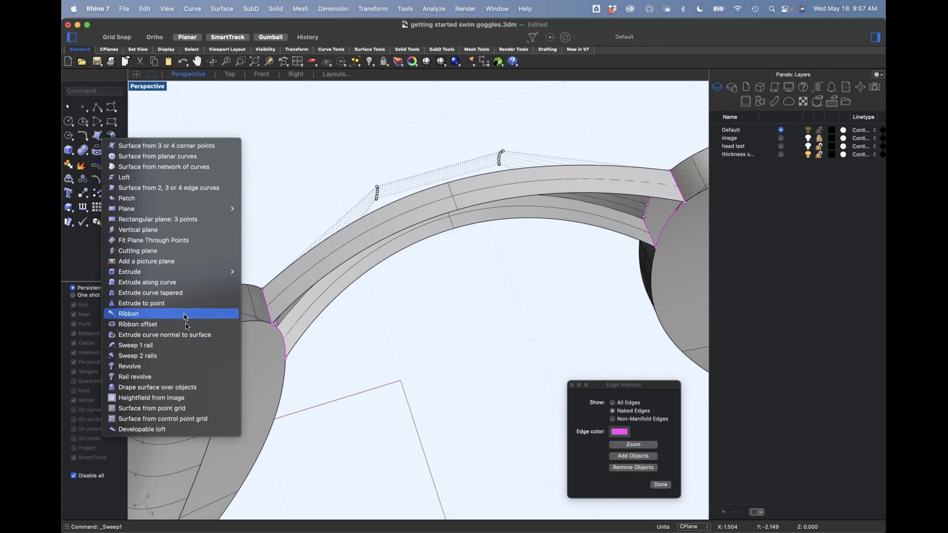
click(223, 355)
click(311, 289)
click(320, 317)
click(664, 223)
right_drag(582, 308, 559, 308)
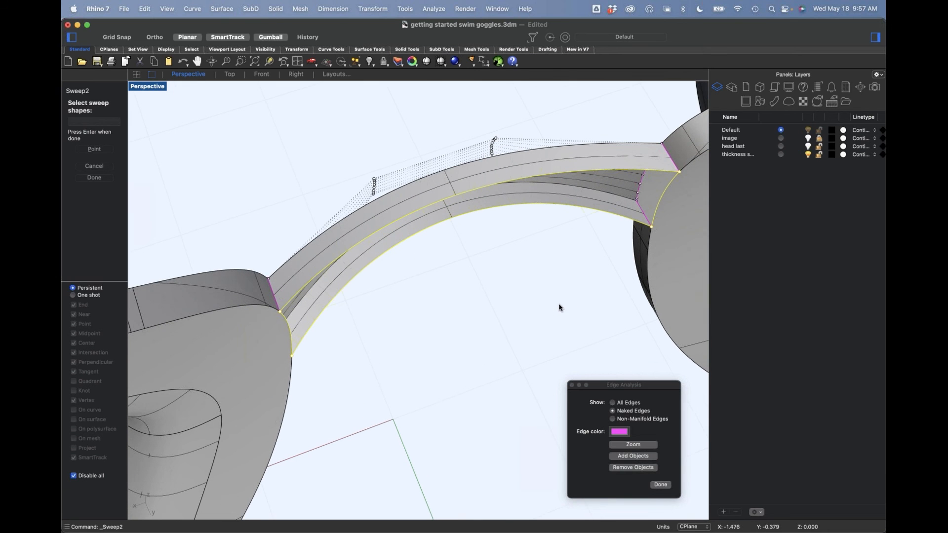
key(Return)
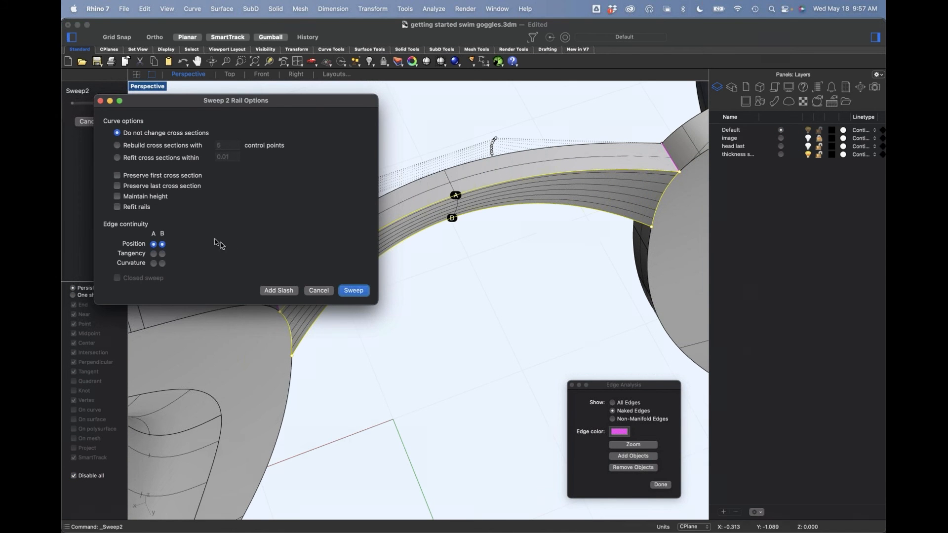
click(347, 294)
Step: Join the four bridge surfaces with the two goggle halves
scroll(453, 237, down, 5)
drag(331, 137, 609, 348)
drag(547, 318, 323, 144)
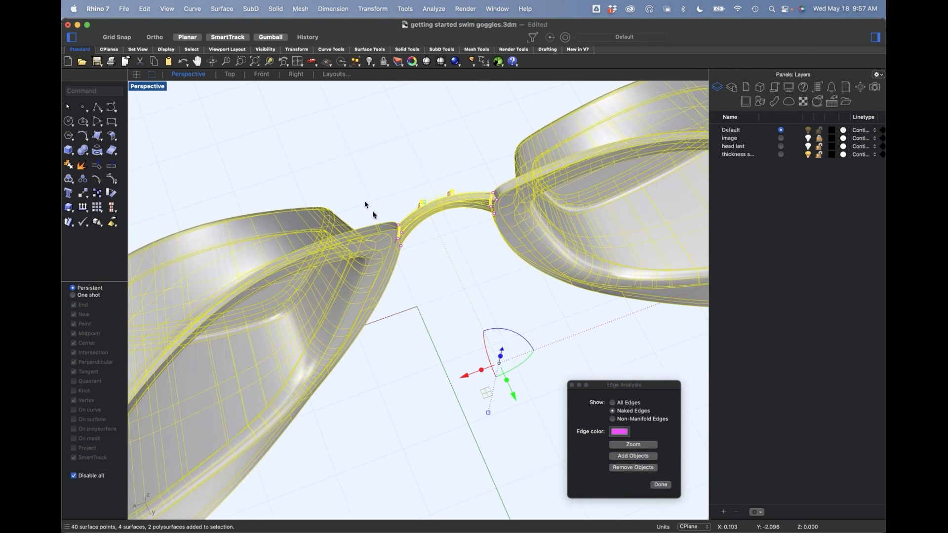
text(join)
key(Return)
Step: Show the head last layer and inspect how the joined goggles sit on the face
right_drag(385, 211, 450, 220)
right_drag(443, 278, 527, 223)
scroll(467, 264, up, 4)
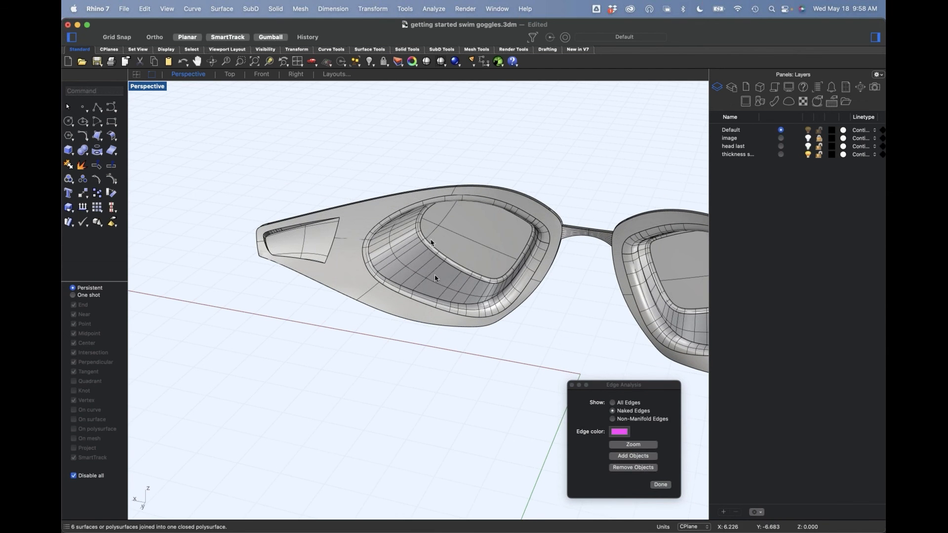
scroll(442, 271, down, 4)
right_drag(442, 271, 501, 264)
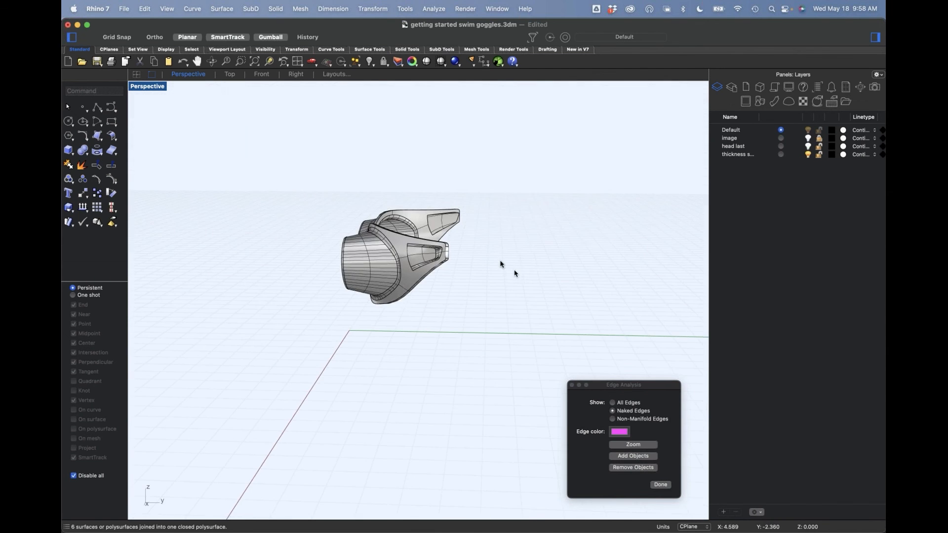
click(808, 147)
right_drag(457, 267, 439, 301)
scroll(410, 318, up, 5)
scroll(426, 286, down, 6)
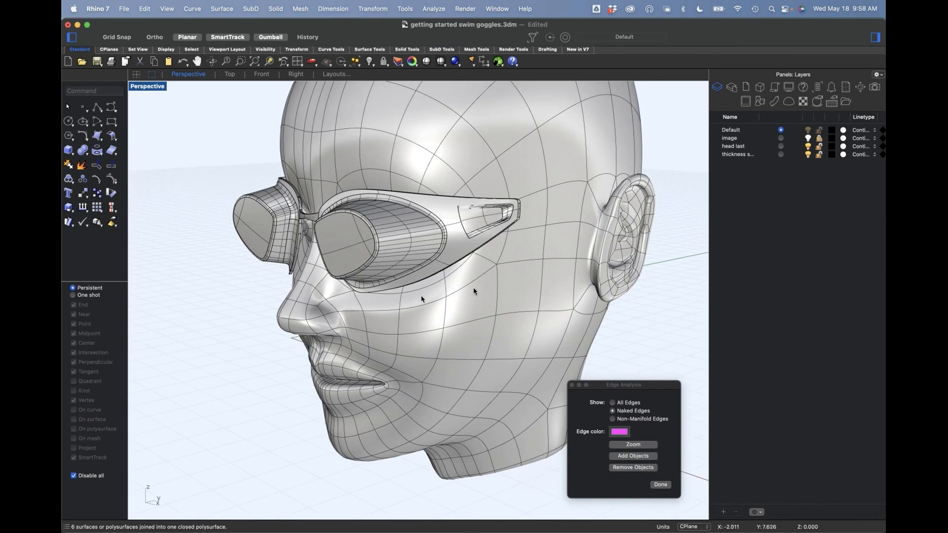
Step: Hide the goggles so that only the head remains on screen
click(329, 226)
text(h)
key(Return)
Step: Try to extract the loop of SubD faces around the eye and pull it away from the head
right_drag(463, 244, 445, 227)
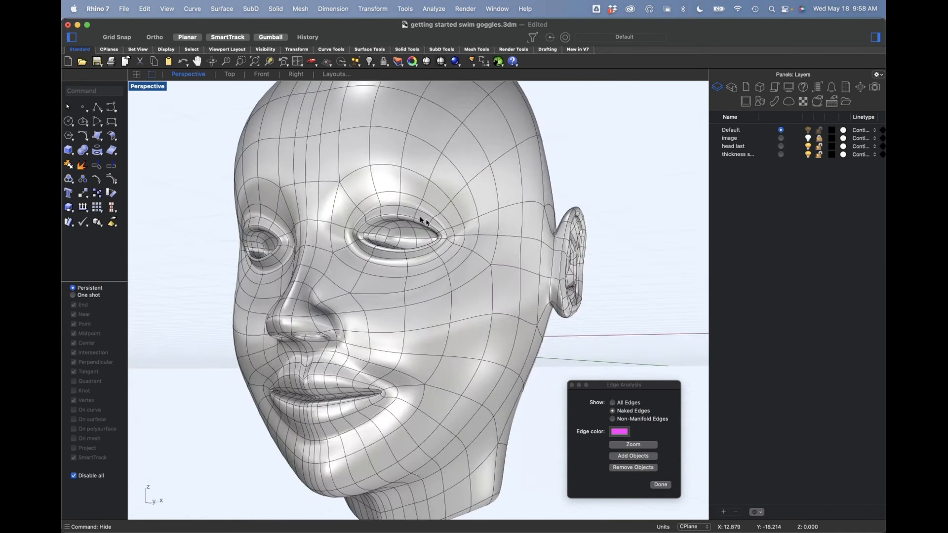
scroll(445, 230, up, 5)
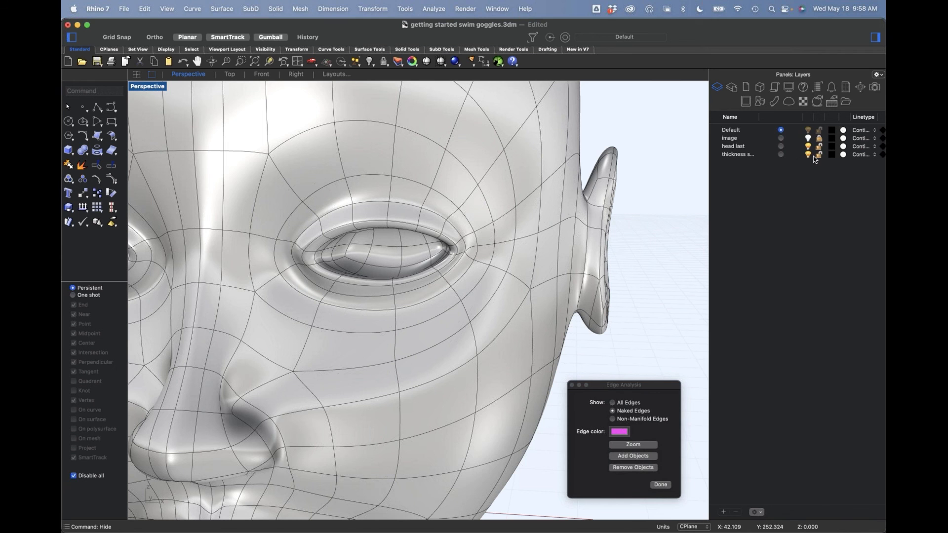
shift+super+click(277, 205)
shift+super+double_click(317, 172)
mouse_move(450, 235)
right_down()
mouse_move(434, 207)
mouse_move(449, 238)
right_up()
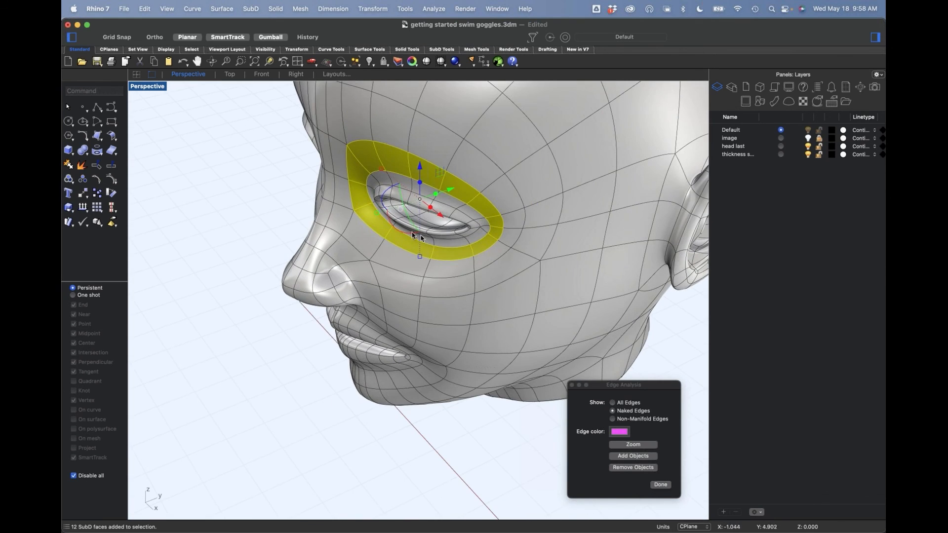
click(82, 168)
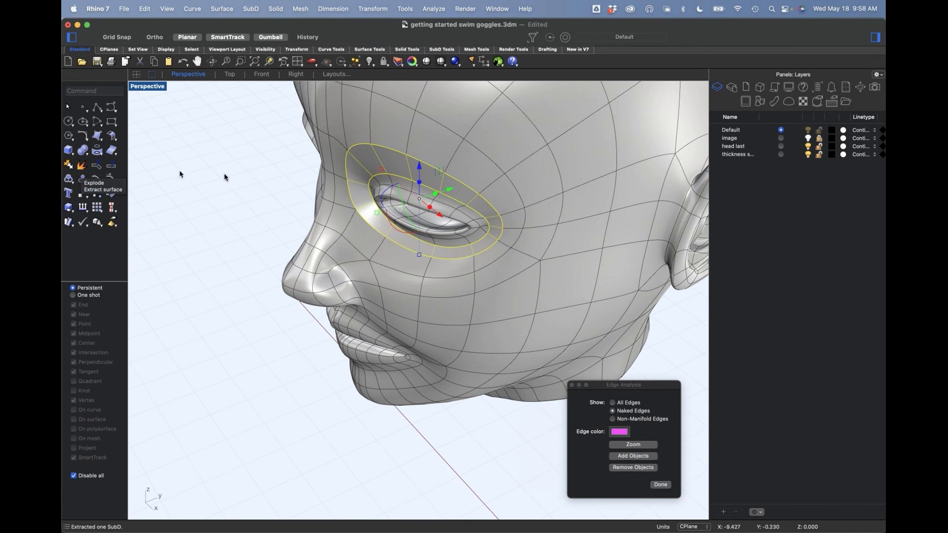
right_drag(233, 203, 238, 212)
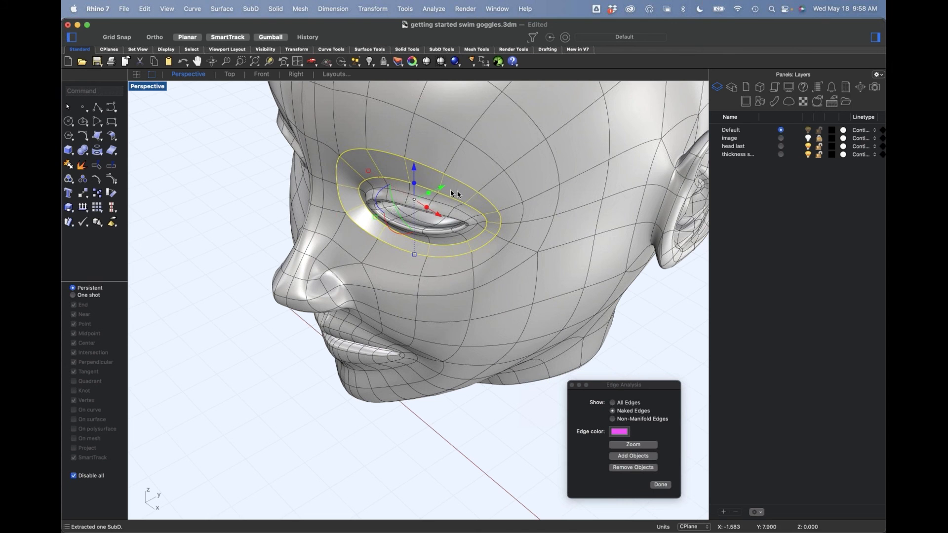
drag(441, 188, 390, 214)
key(super+z)
key(super+z)
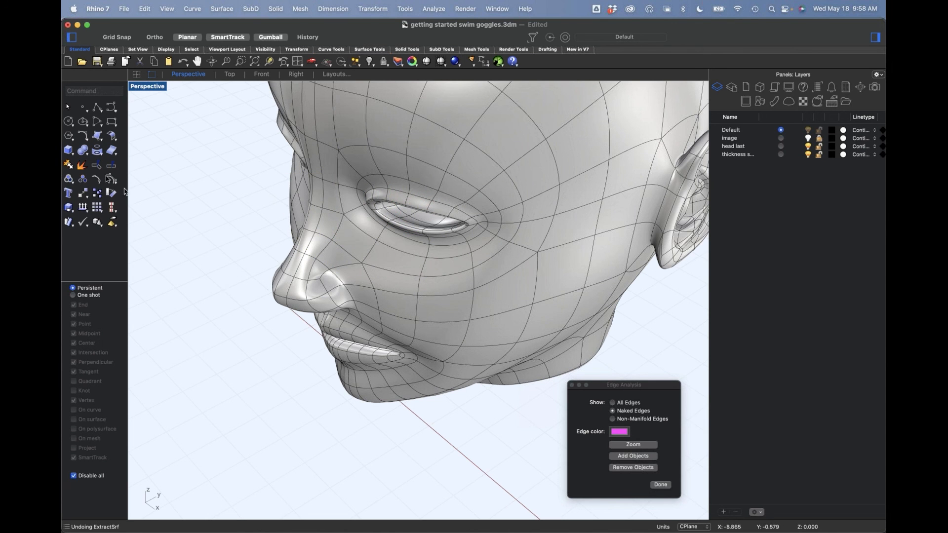
click(82, 166)
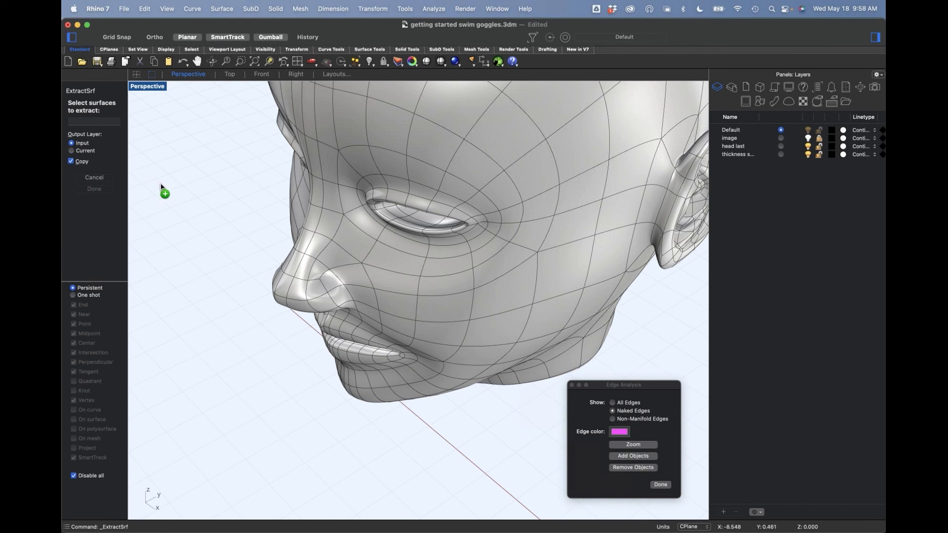
key(Escape)
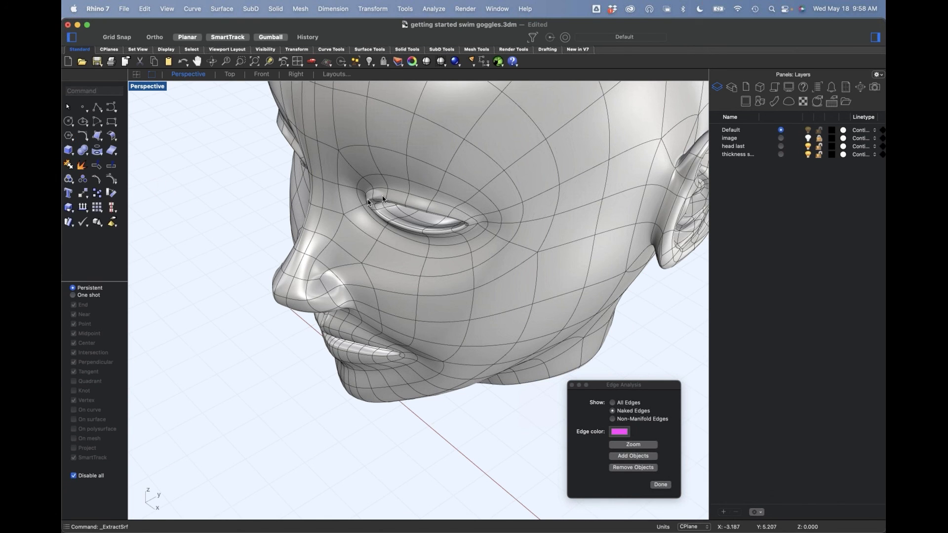
Step: Extract the loop of SubD faces around the eye and place a copy of it in front of the face
shift+super+click(368, 165)
shift+super+double_click(394, 168)
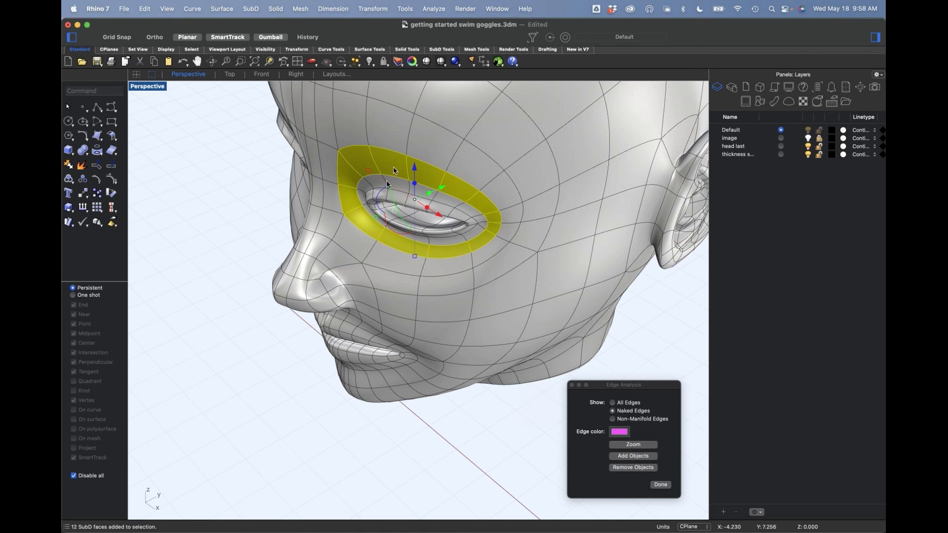
click(81, 166)
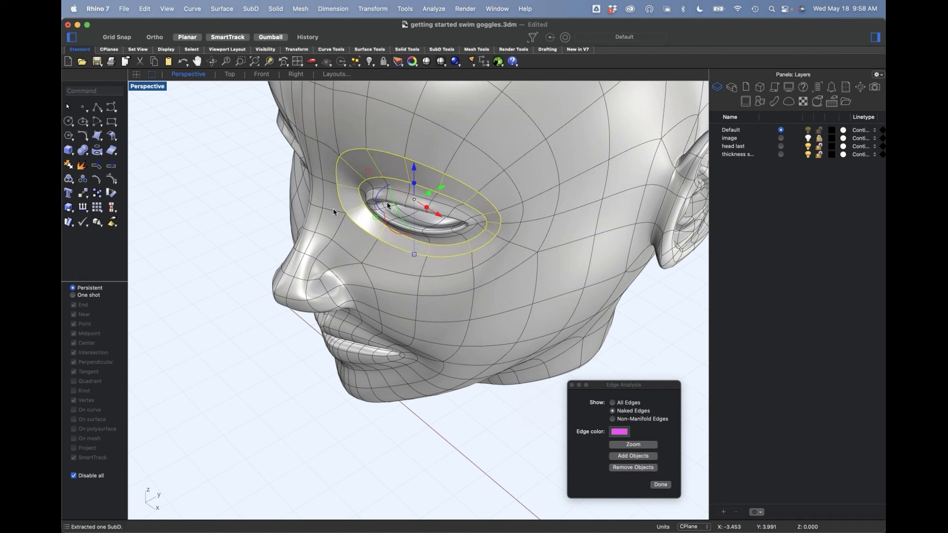
drag(443, 193, 363, 238)
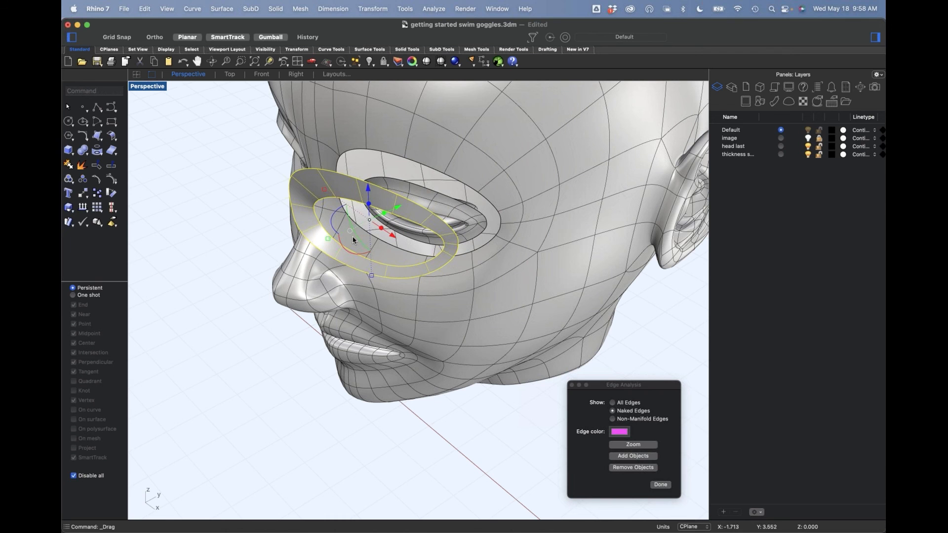
key(super+z)
drag(440, 194, 323, 248)
Step: Join the original eye ring back to the head SubD with Smooth joined edges
click(359, 171)
click(437, 154)
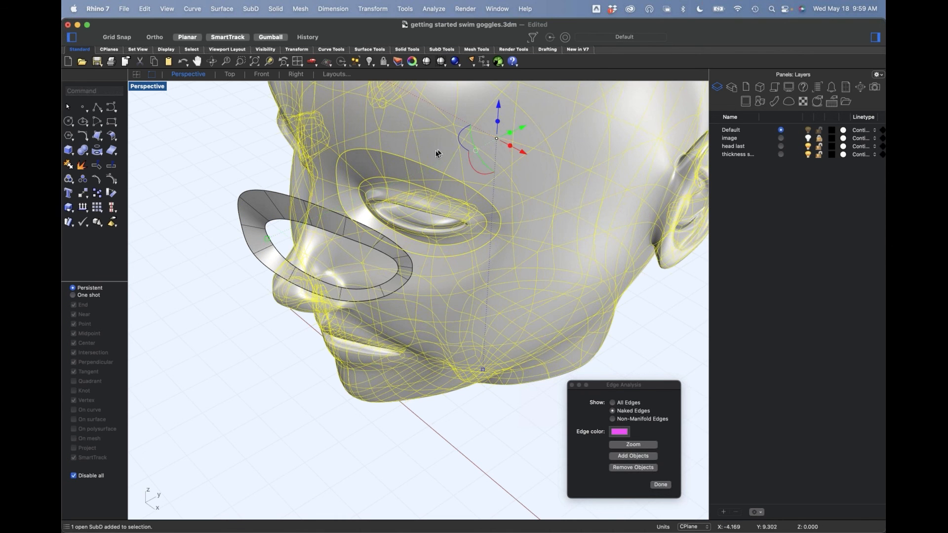
text(join)
key(Return)
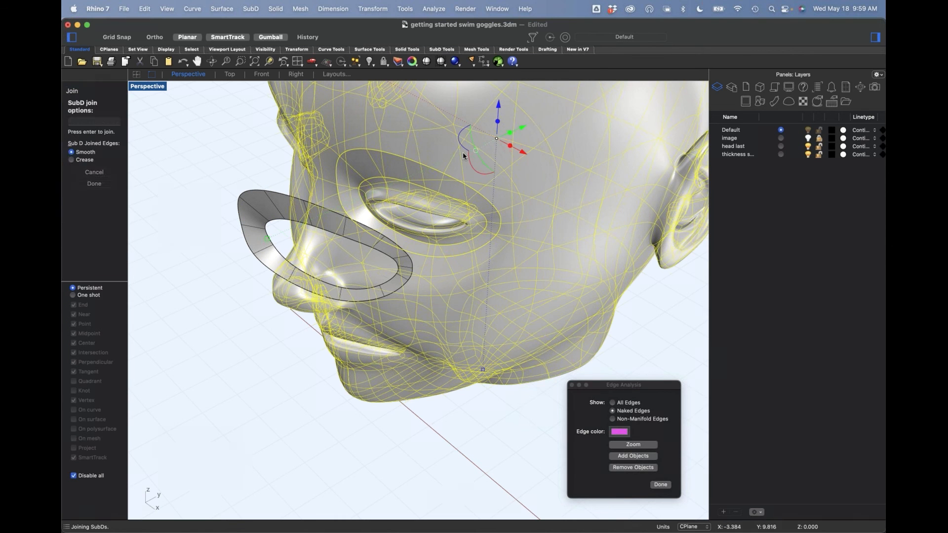
key(Return)
Step: Move the copied ring back onto its original place around the eye
click(295, 242)
drag(336, 229, 419, 211)
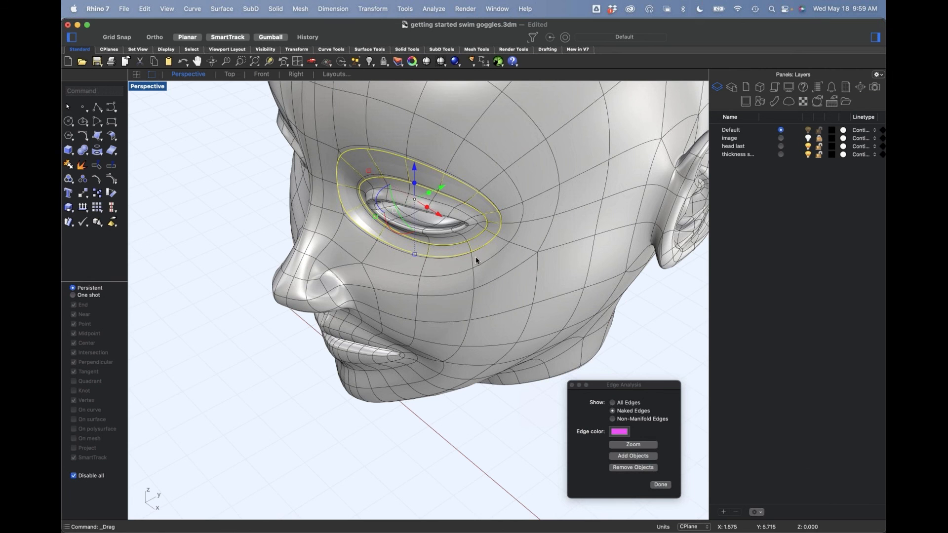
mouse_move(497, 271)
right_down()
mouse_move(484, 259)
mouse_move(499, 254)
right_up()
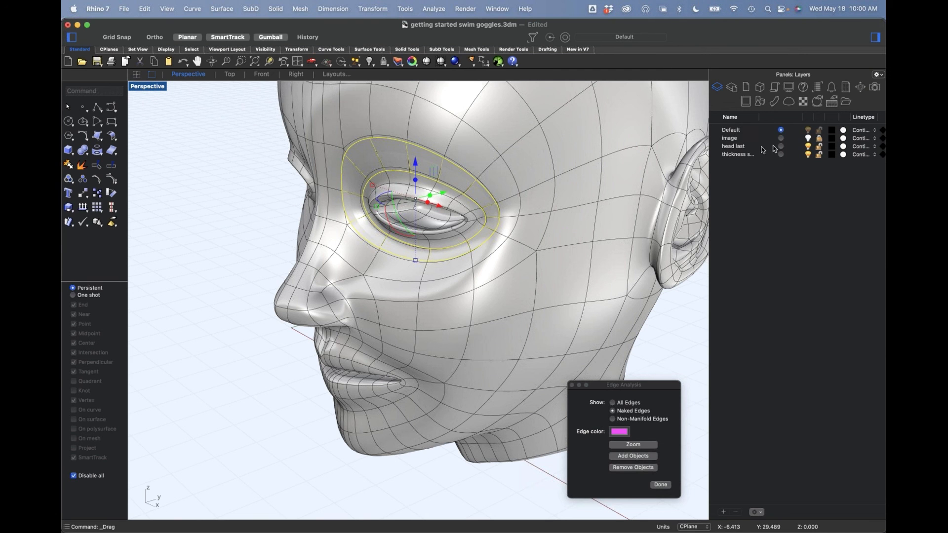
Step: Change the copied ring to the Default layer and hide the head last layer
right_click(736, 130)
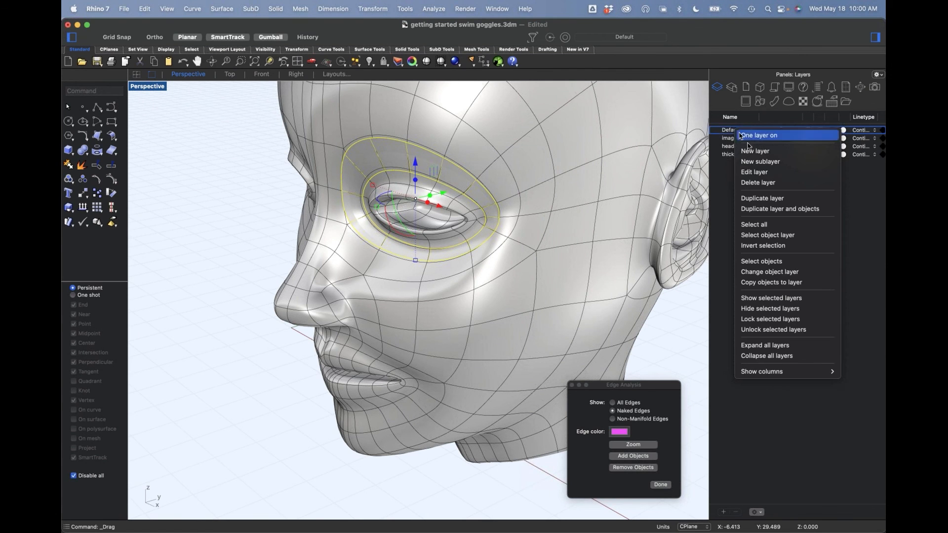
click(783, 272)
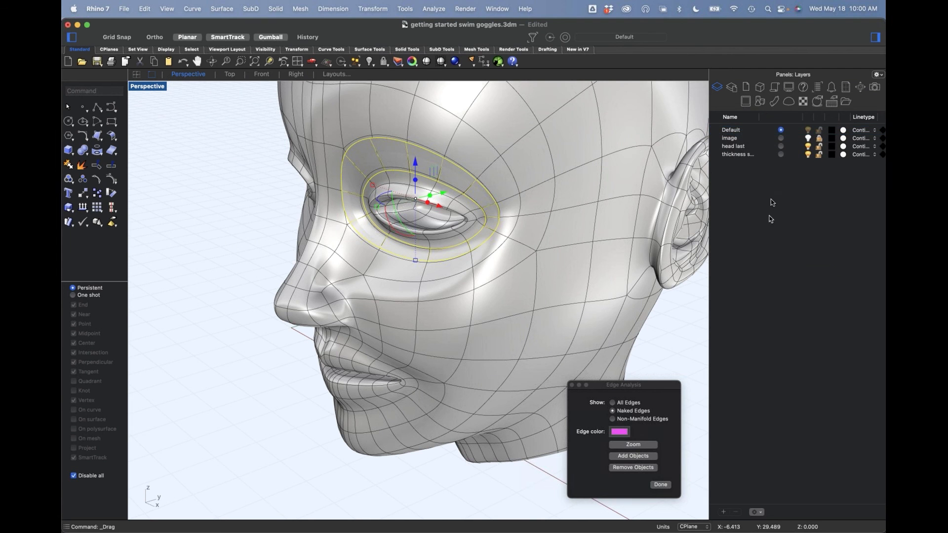
click(806, 148)
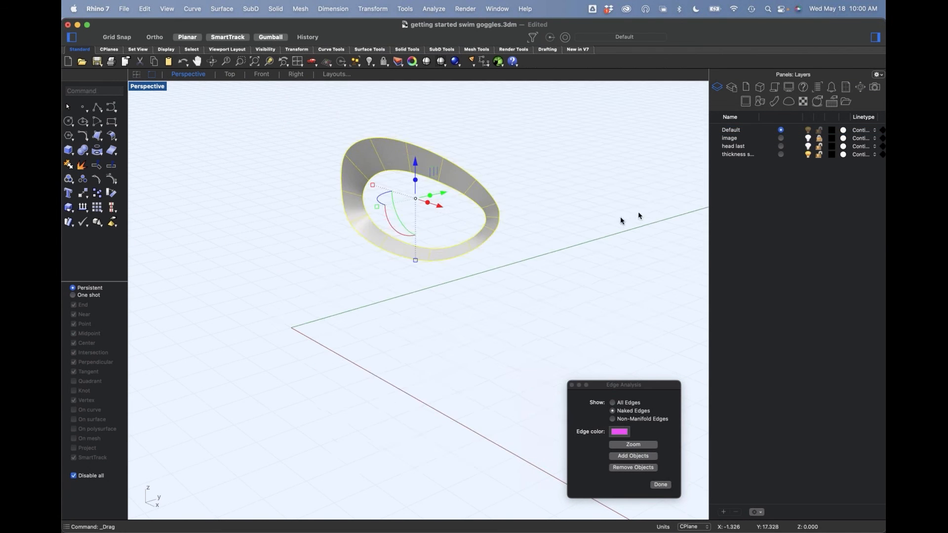
Step: Deselect the ring and show the hidden goggles again
right_drag(634, 218, 592, 248)
click(602, 242)
text(v)
key(Return)
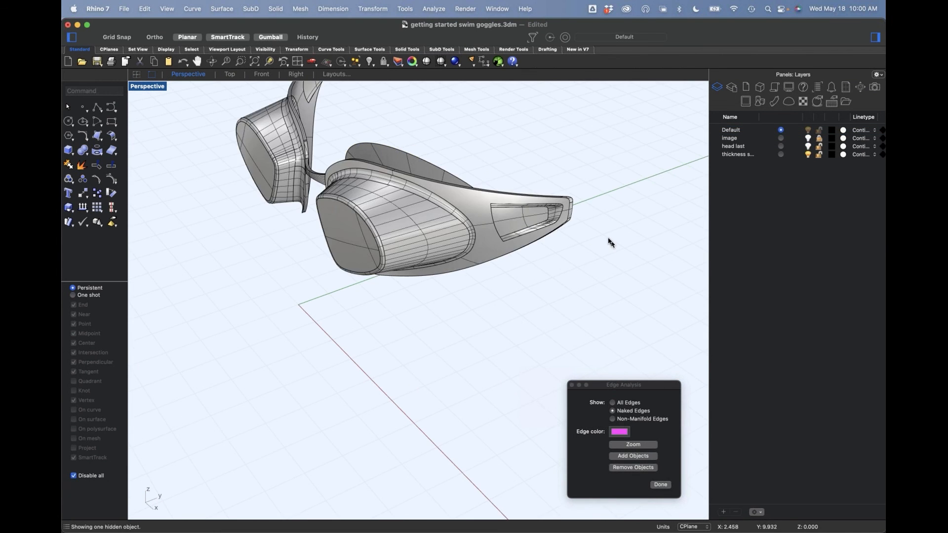
Step: Insert an edge loop around the copied eye ring, close to its inner opening, using the ring's full set of cross edges
right_drag(476, 206, 422, 245)
scroll(481, 252, up, 4)
right_drag(487, 257, 451, 299)
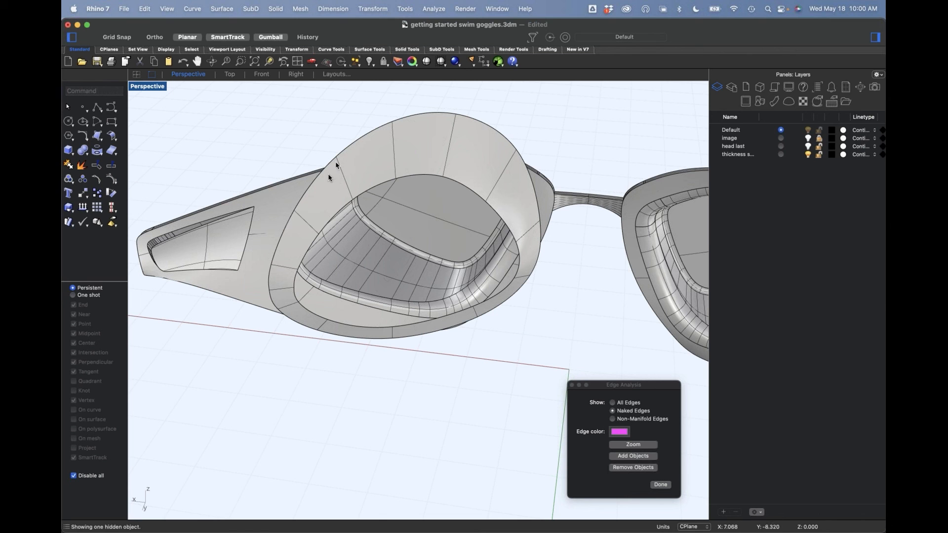
shift+super+click(348, 188)
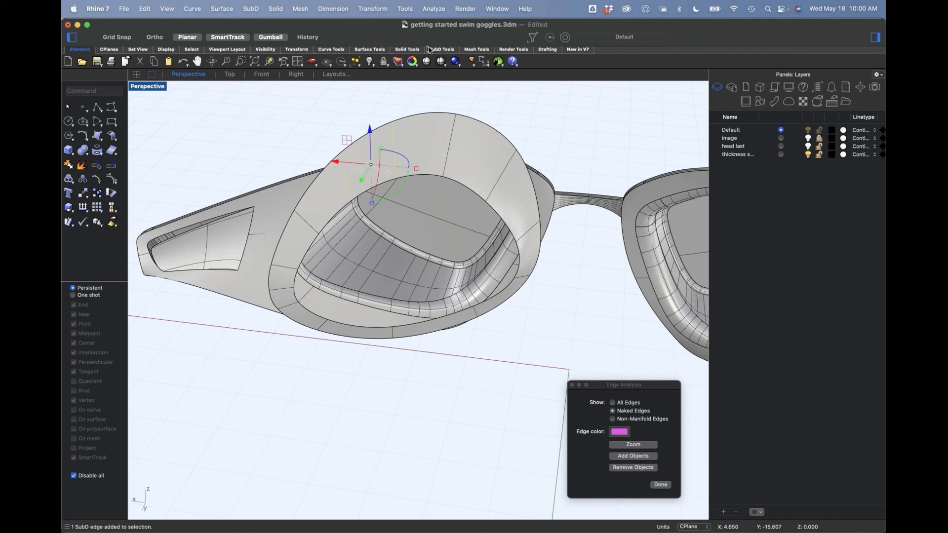
click(443, 51)
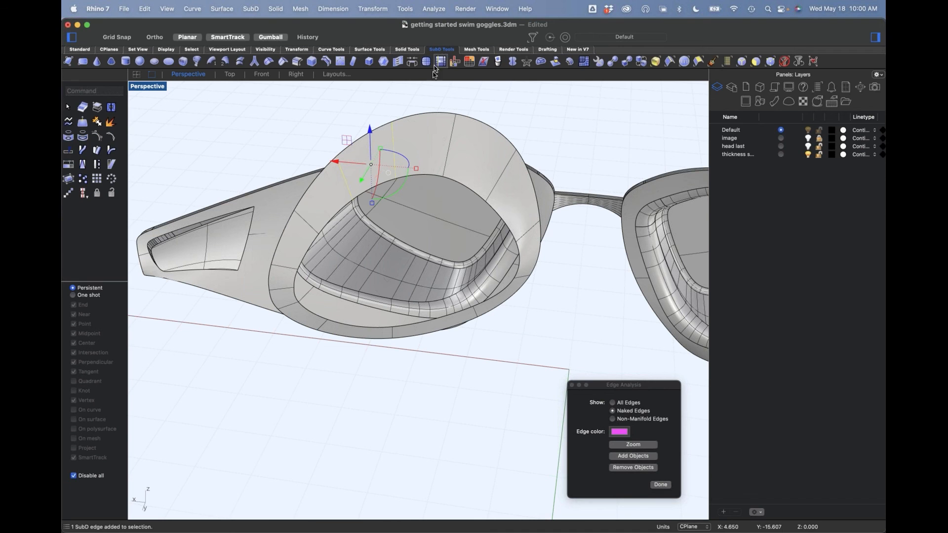
click(686, 63)
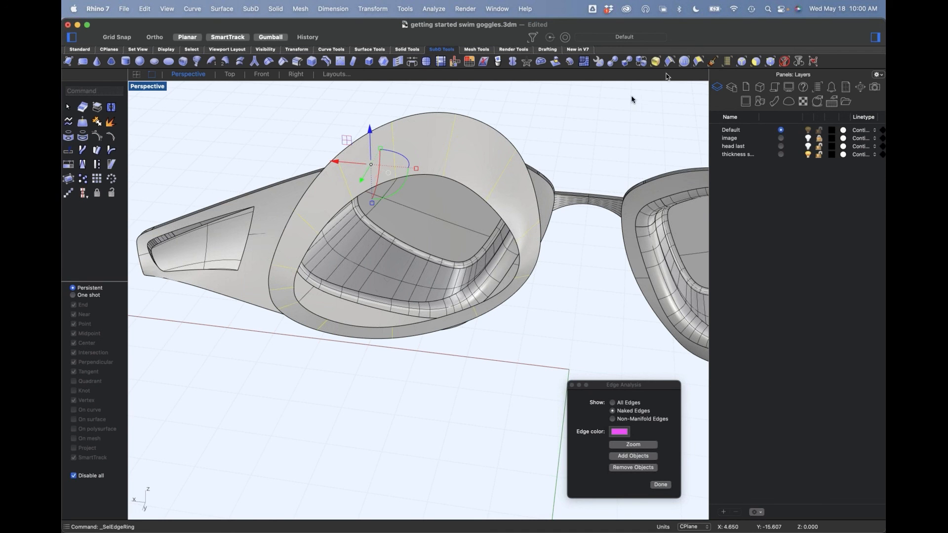
click(327, 63)
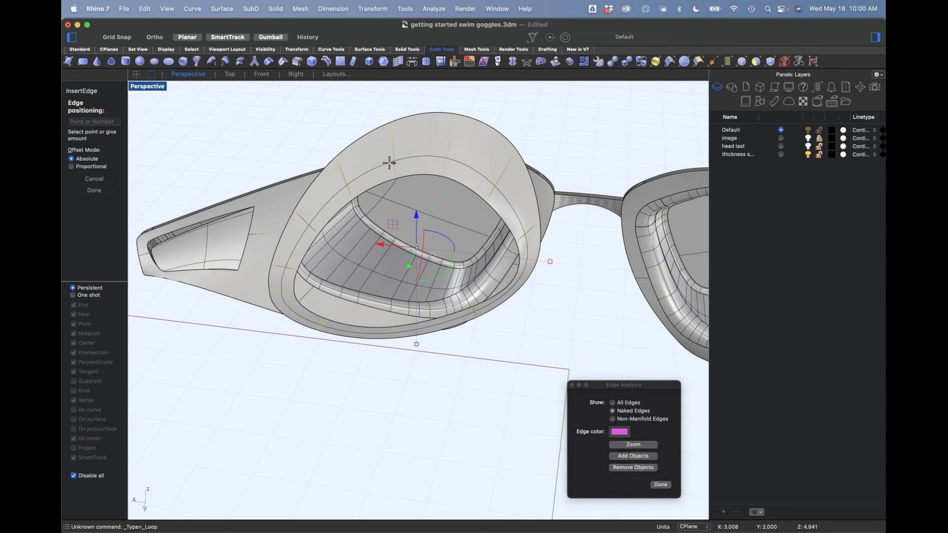
click(390, 163)
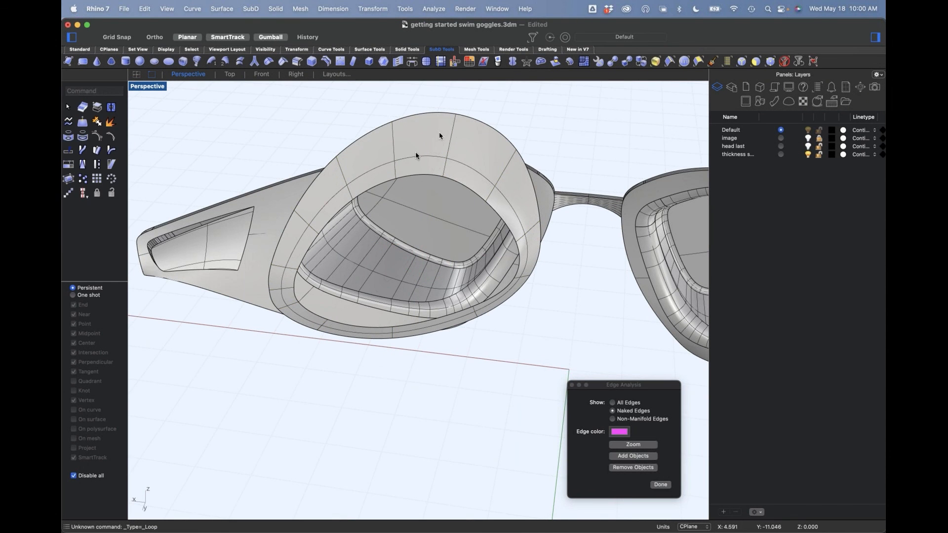
Step: Delete the outer loop of faces from the eye ring, keeping the narrow inner band
shift+super+click(385, 157)
shift+super+double_click(427, 140)
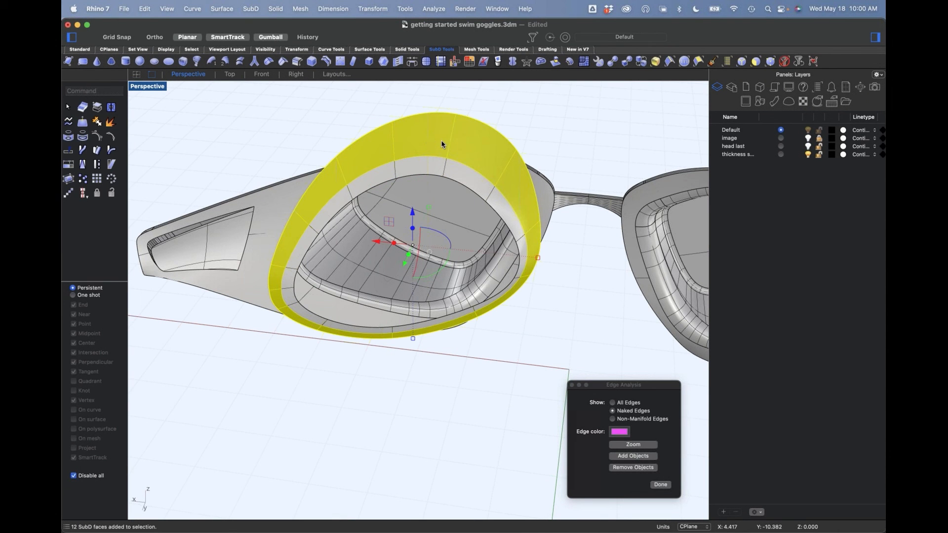
key(Delete)
Step: Select one open boundary loop of the narrow band and adjust it with the gumball
right_drag(614, 250, 448, 257)
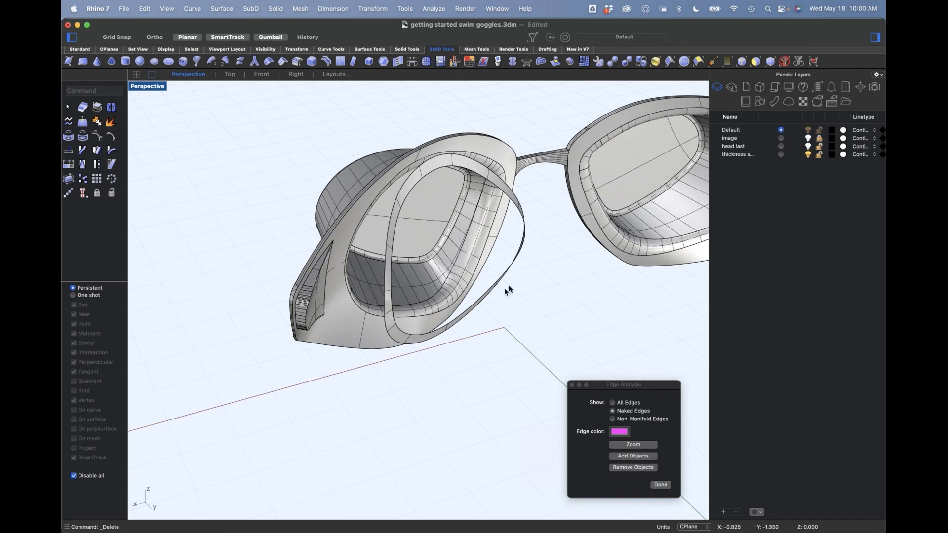
scroll(423, 331, up, 5)
double_click(421, 330)
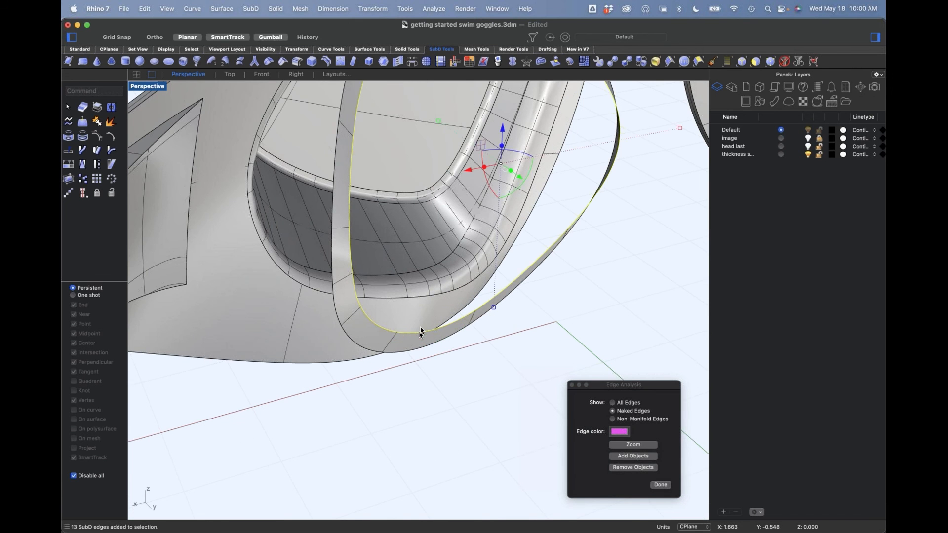
scroll(421, 332, down, 5)
right_drag(421, 331, 474, 305)
drag(481, 298, 450, 273)
click(459, 368)
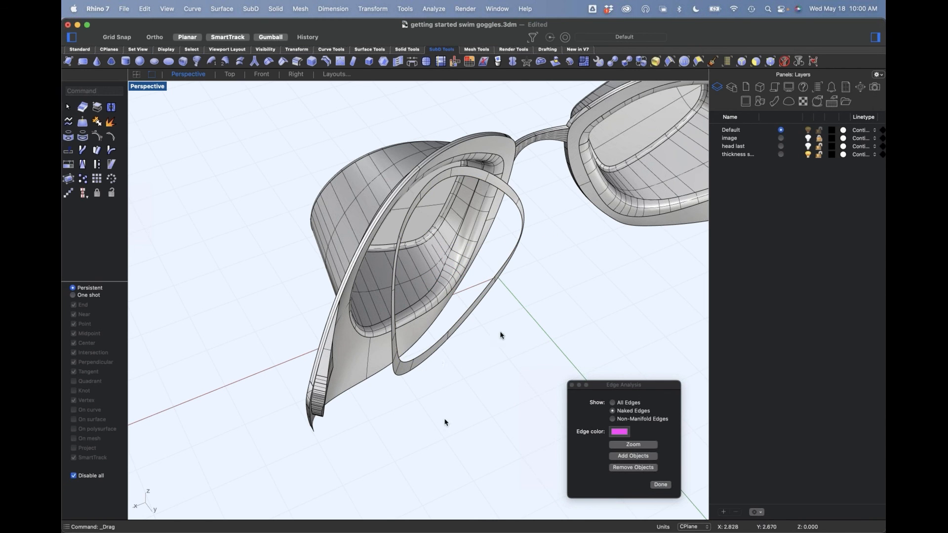
Step: Extrude and reshape the band's boundary loop toward the goggle frame to form a rounded seal with a flared flange
scroll(428, 353, up, 6)
shift+super+double_click(419, 345)
scroll(450, 353, down, 4)
right_drag(477, 315, 471, 337)
drag(497, 289, 466, 254)
right_drag(504, 311, 568, 227)
shift+drag(577, 207, 617, 206)
right_drag(532, 339, 389, 199)
drag(372, 189, 384, 200)
right_drag(532, 284, 468, 292)
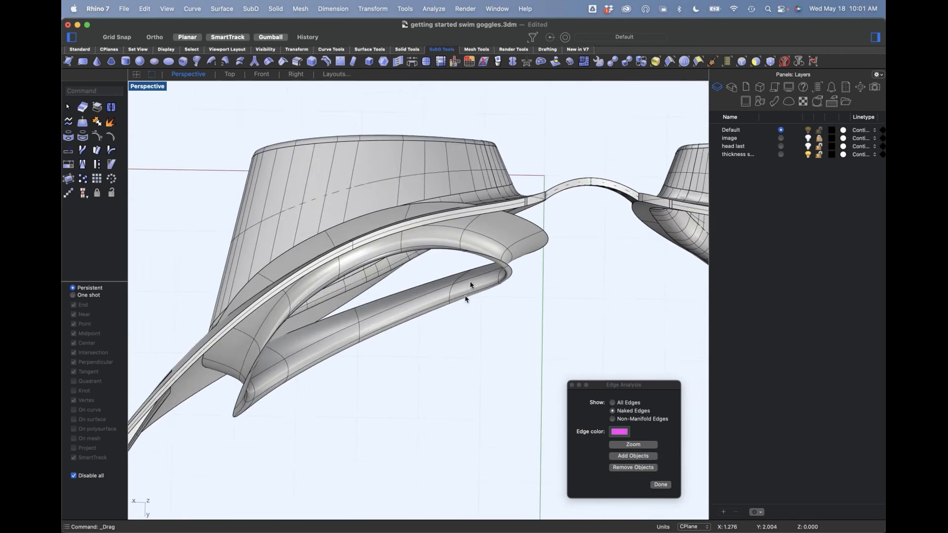
Step: Select an edge loop on the rounded seal and shift it to refine the seal's profile
scroll(488, 266, up, 6)
double_click(549, 272)
scroll(543, 296, down, 5)
right_drag(539, 321, 558, 254)
right_drag(601, 228, 451, 158)
click(447, 153)
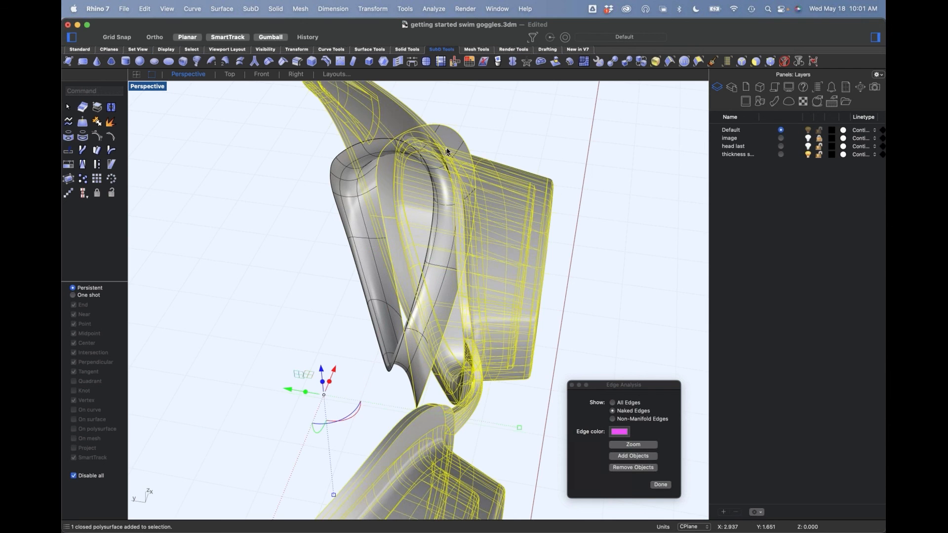
click(497, 132)
right_drag(498, 133, 509, 161)
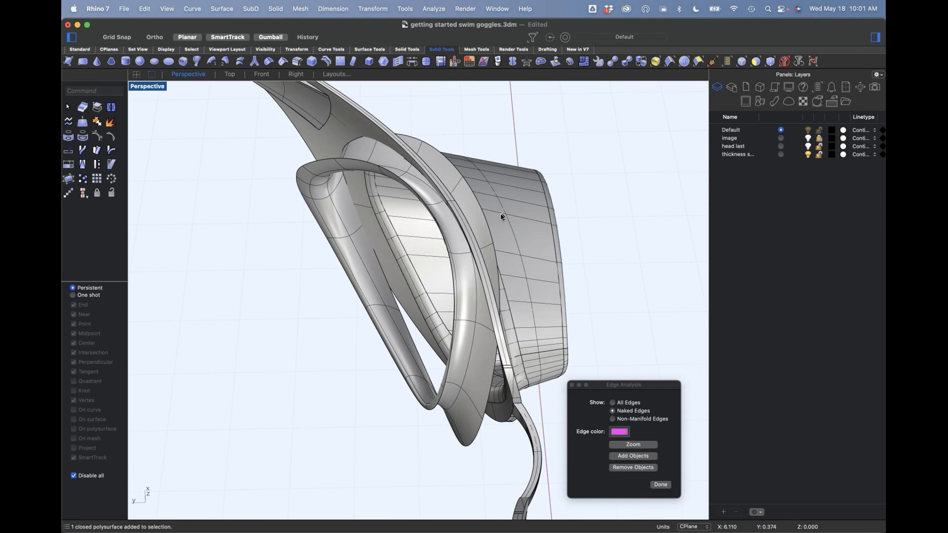
Step: Select the flange's outer boundary loop and move it along the green axis relative to the goggle frame
scroll(484, 222, up, 3)
double_click(486, 224)
right_drag(479, 209, 502, 312)
mouse_move(486, 298)
mouse_down()
mouse_move(476, 290)
mouse_move(486, 297)
mouse_up()
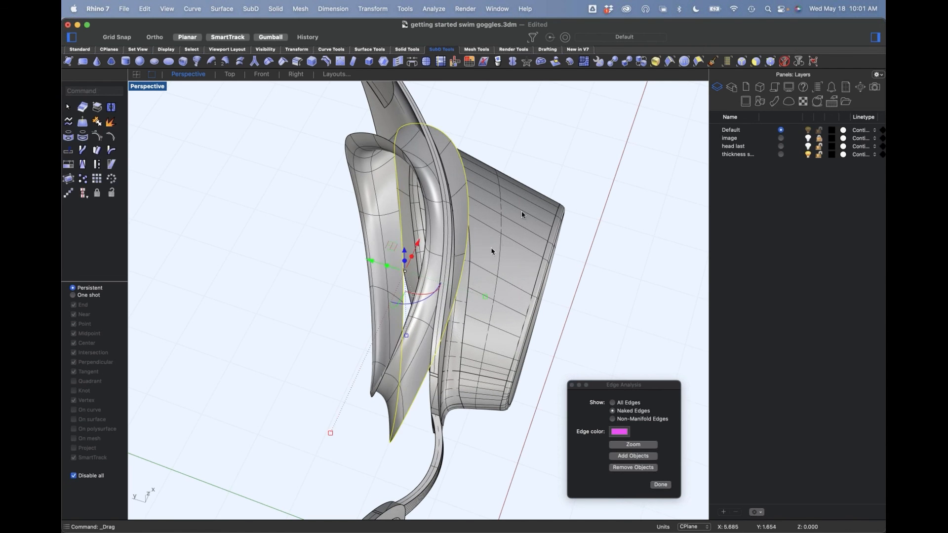
drag(375, 263, 404, 269)
click(314, 343)
right_drag(315, 352, 402, 369)
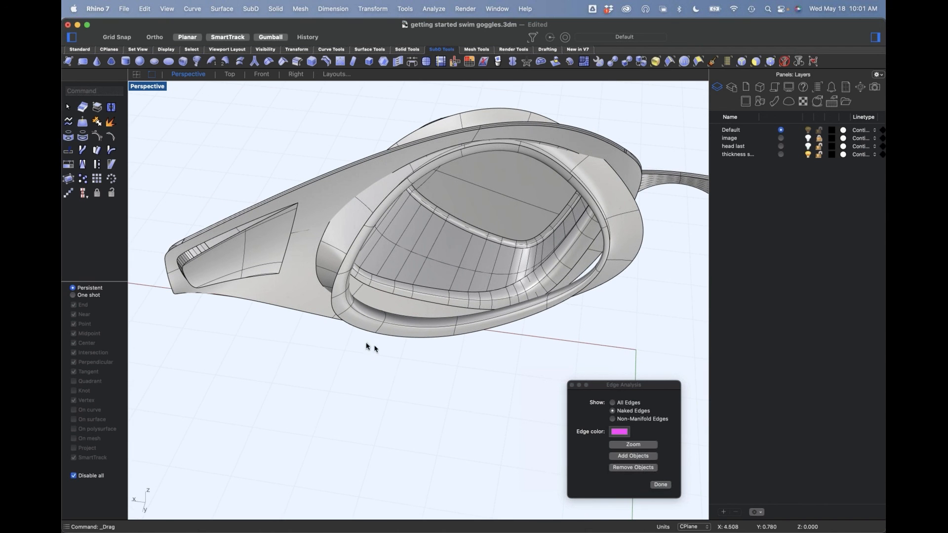
Step: Extract a copy of the goggle frame's face-side surface and isolate it together with the SubD seal
click(110, 122)
click(296, 266)
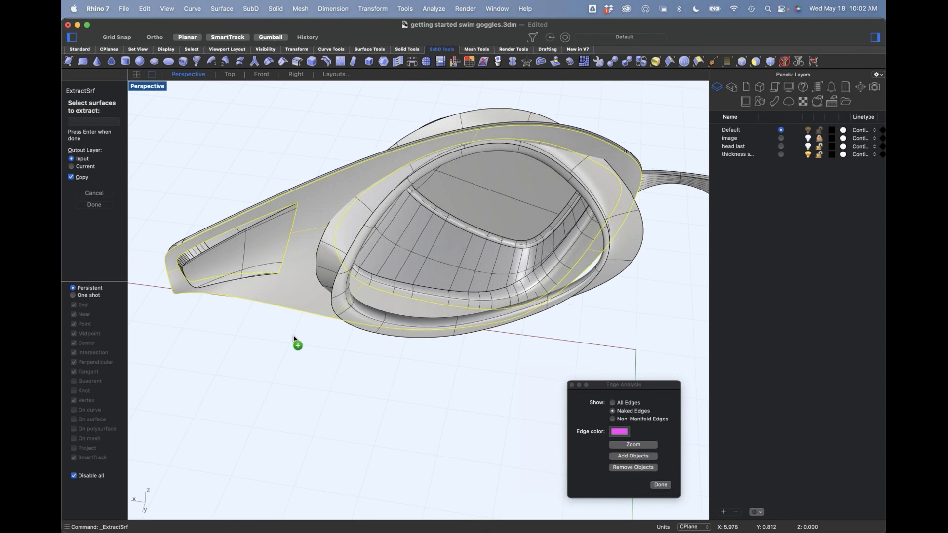
key(Return)
click(337, 288)
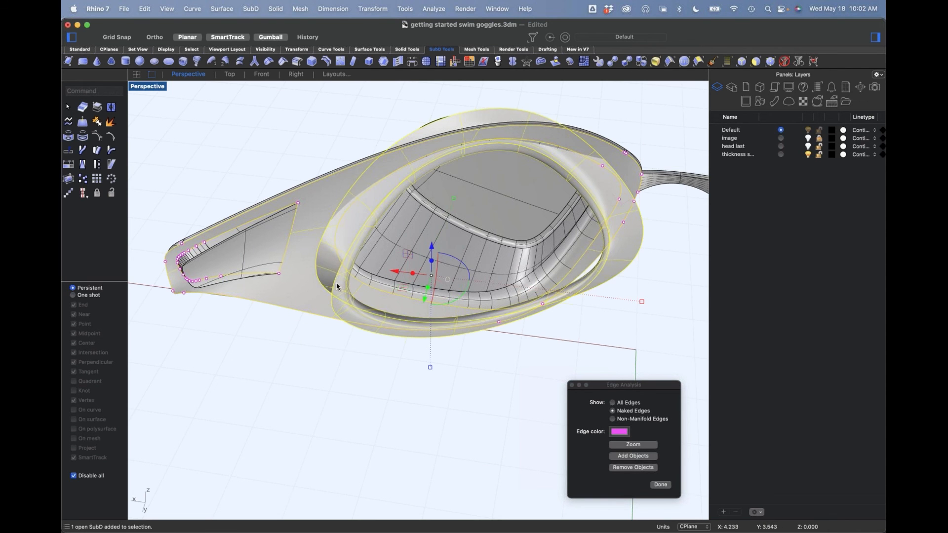
key(super+h)
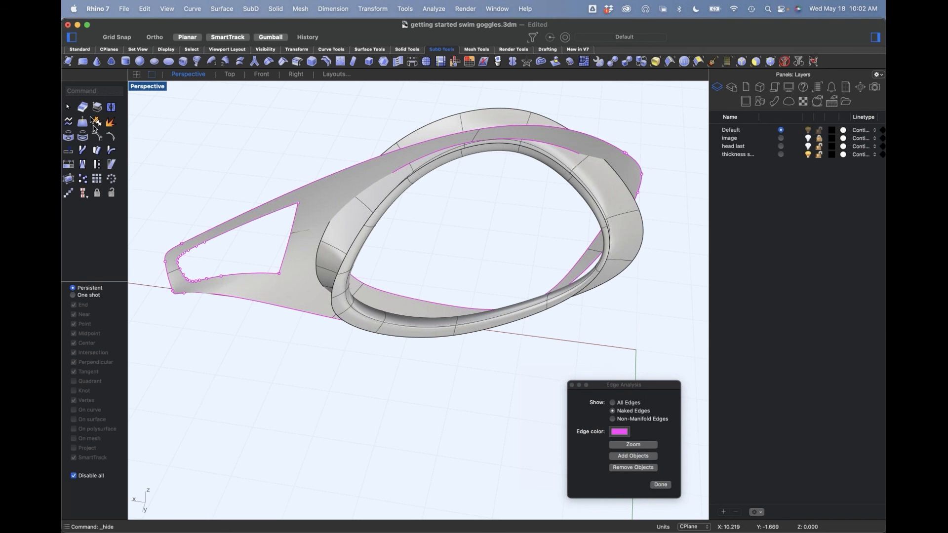
Step: Untrim the strap slot, the eye opening and the outer boundary of the extracted frame surface
click(80, 50)
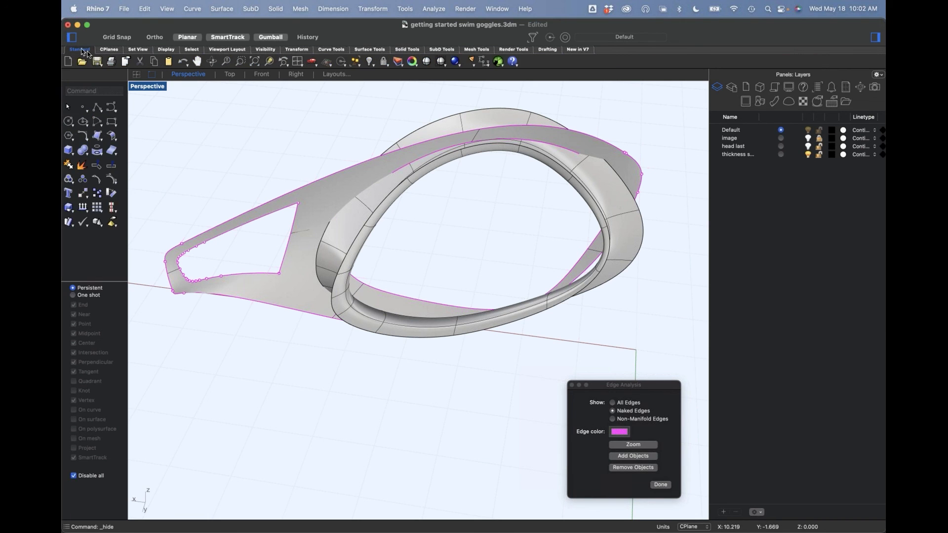
click(101, 170)
click(283, 231)
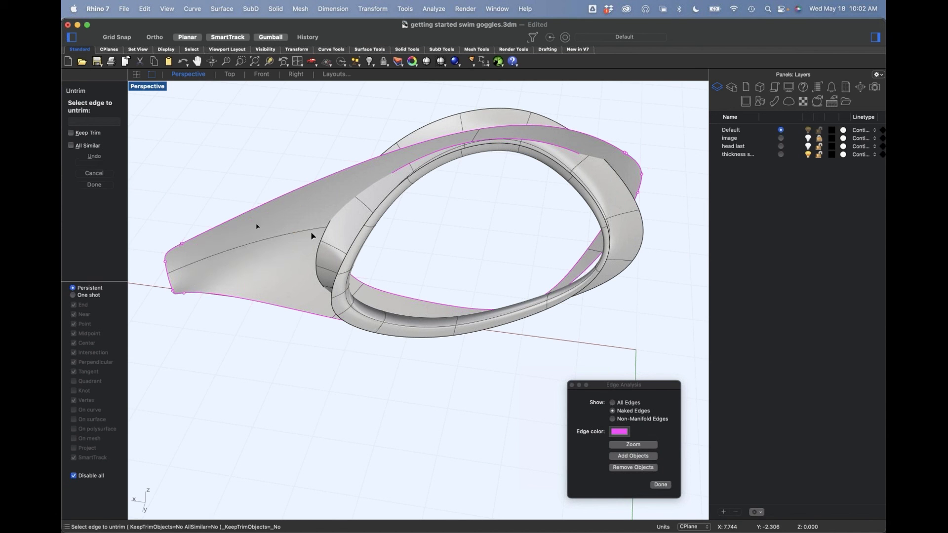
click(439, 305)
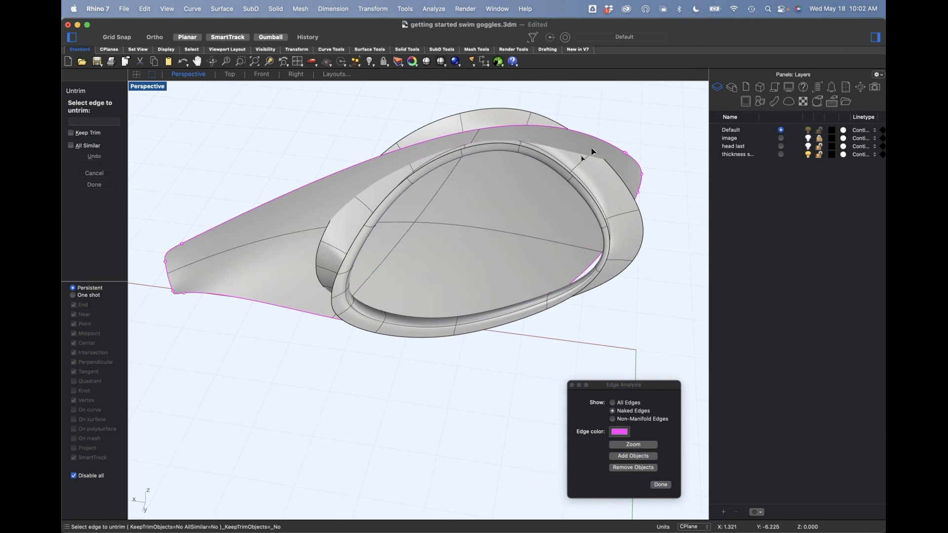
right_drag(493, 342, 452, 313)
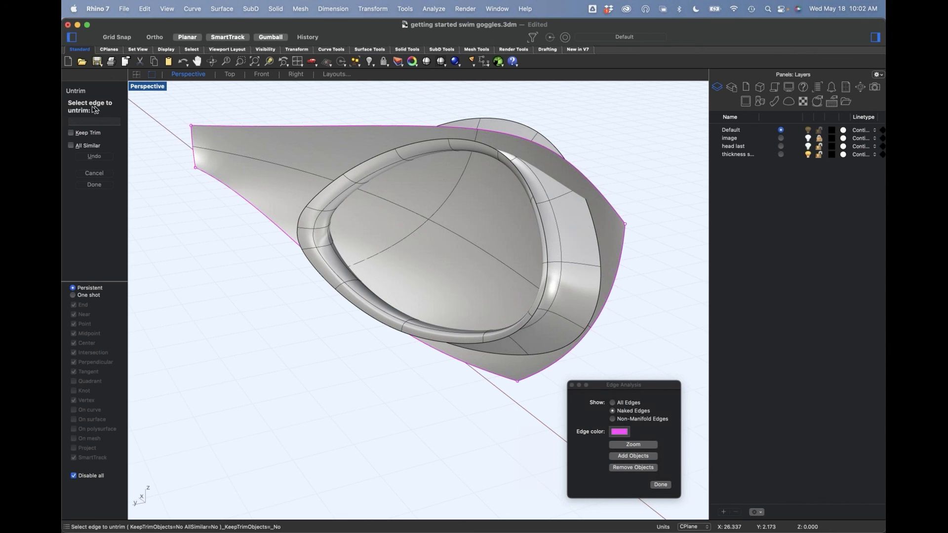
key(Escape)
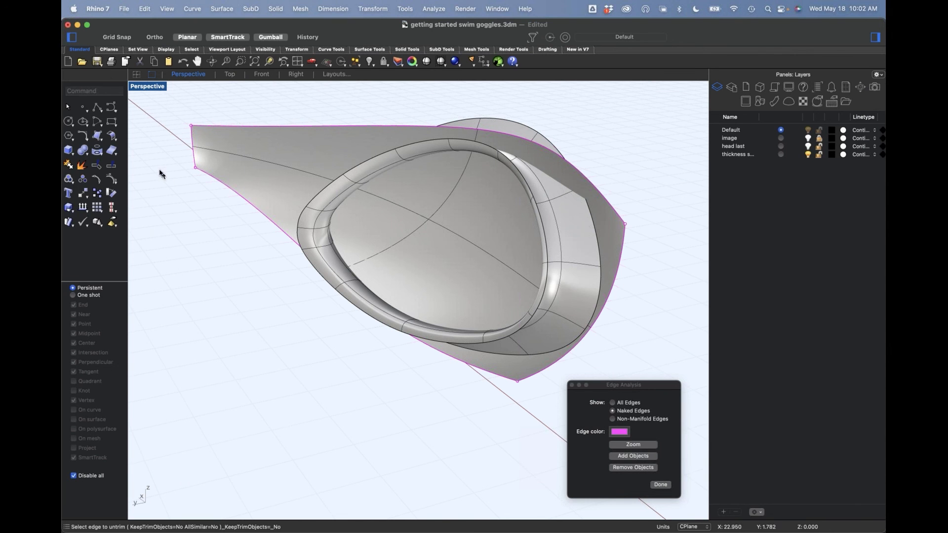
Step: Extend the untrimmed surface outward along its upper edge with ExtendSrf
text(Extend)
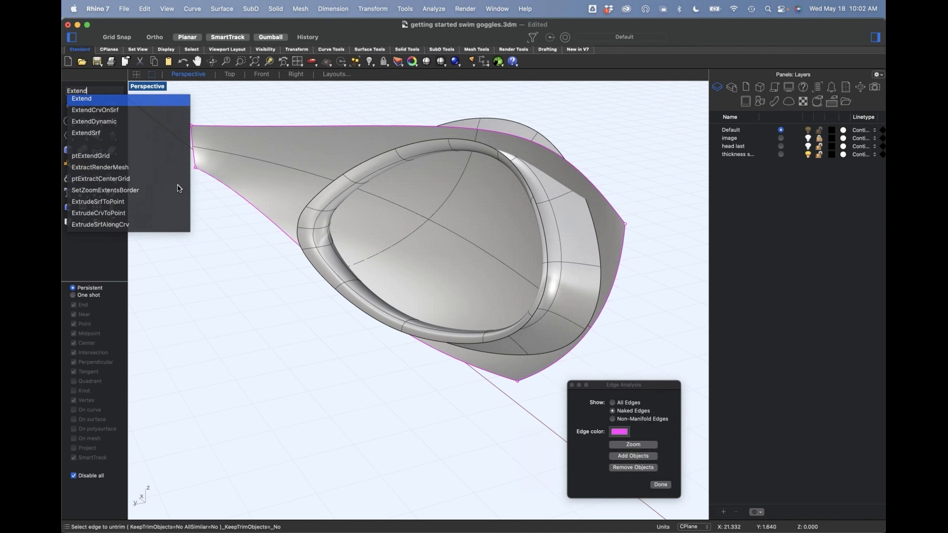
click(97, 134)
click(489, 134)
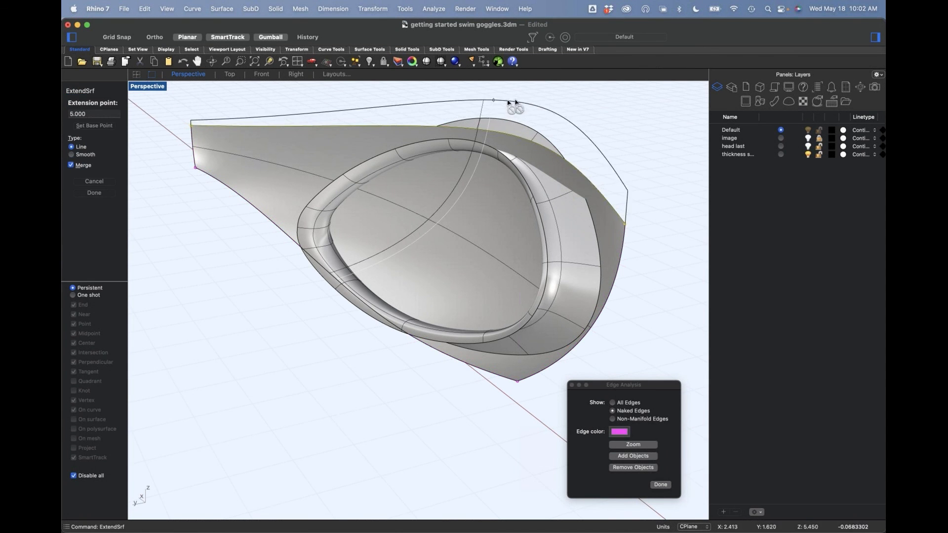
click(493, 99)
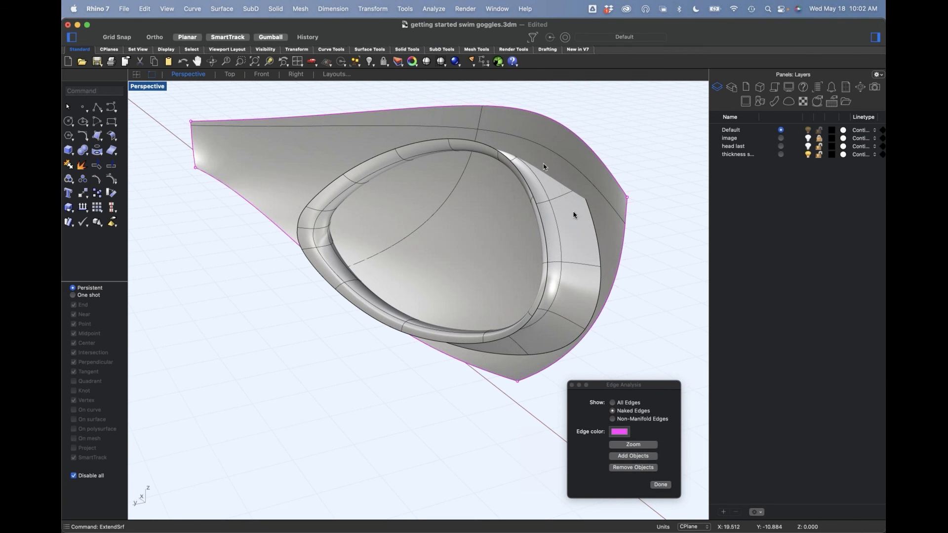
Step: Extend the surface beyond its lower edge and its nose-side edge so it reaches past the seal's flange
right_drag(494, 353, 499, 377)
right_click(502, 376)
click(503, 375)
click(495, 388)
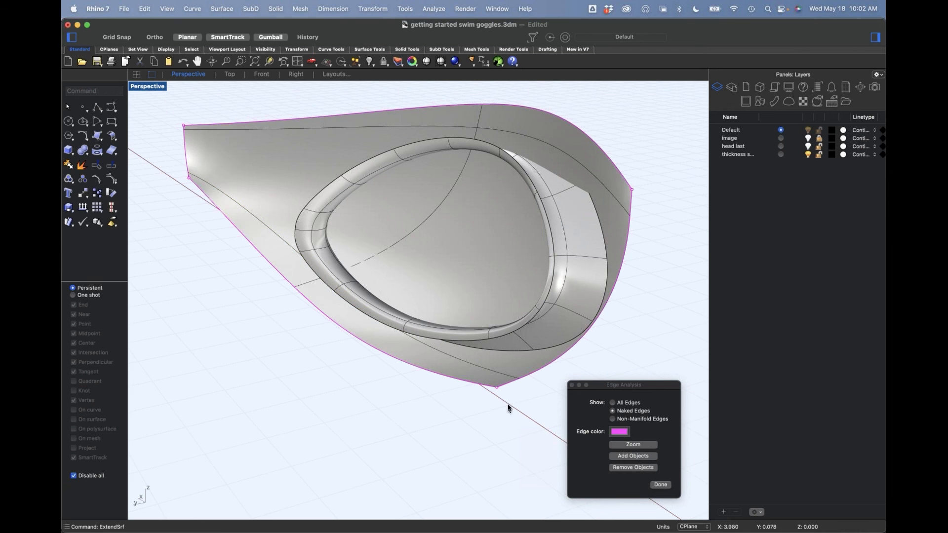
right_click(509, 392)
click(508, 390)
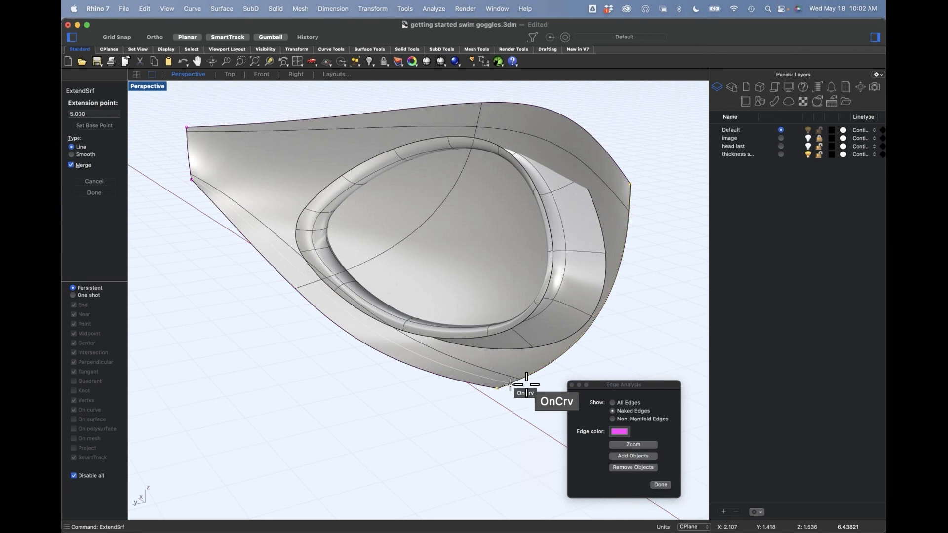
click(550, 386)
Step: Select the seal's outer boundary edge loop and convert the selection to its SubD vertices
right_drag(623, 261, 565, 260)
double_click(564, 254)
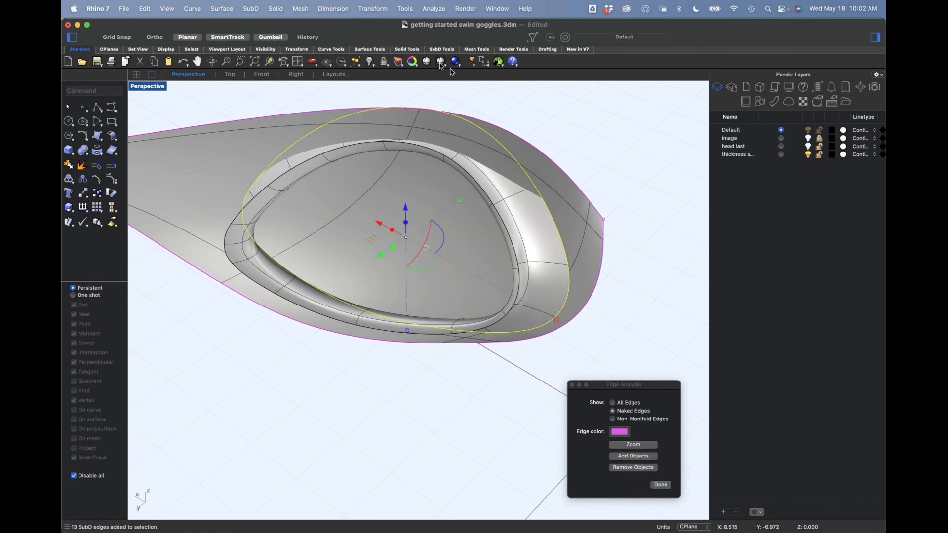
click(442, 50)
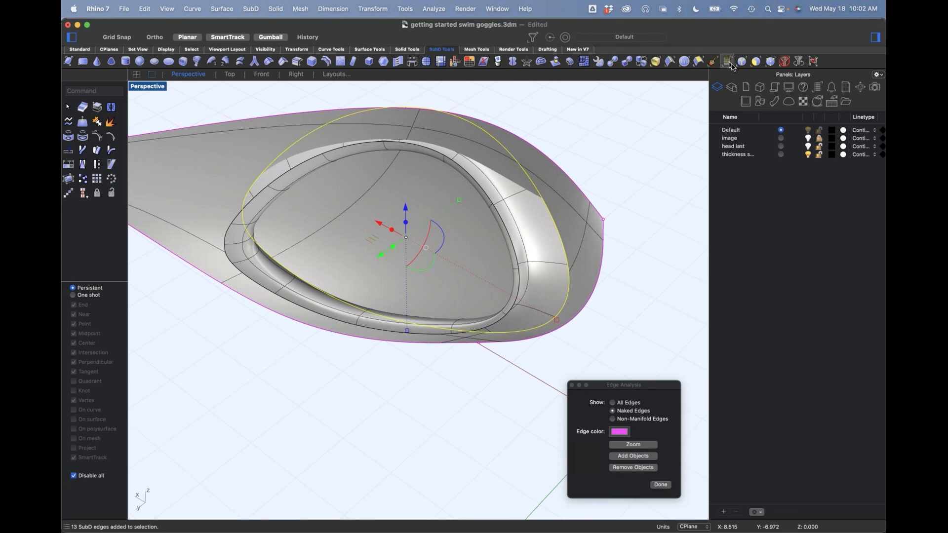
click(799, 61)
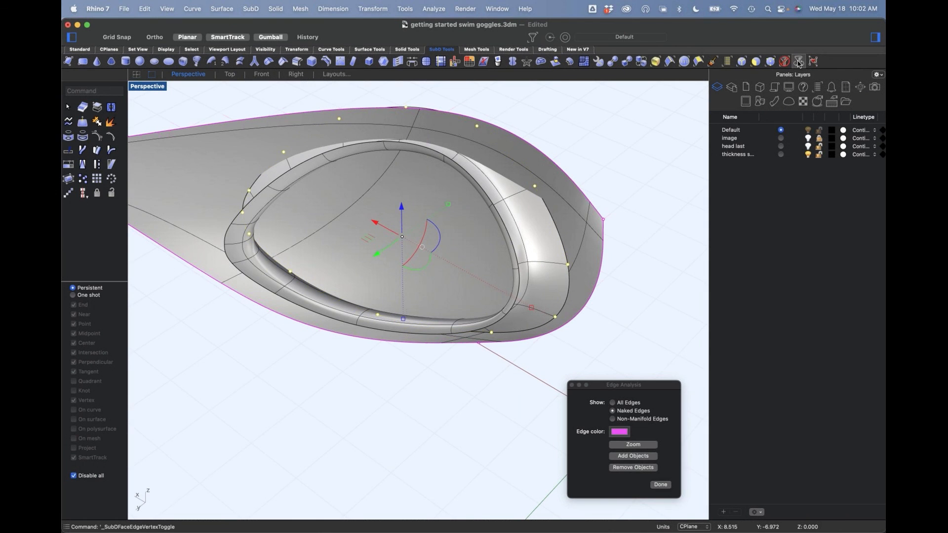
right_drag(659, 229, 627, 236)
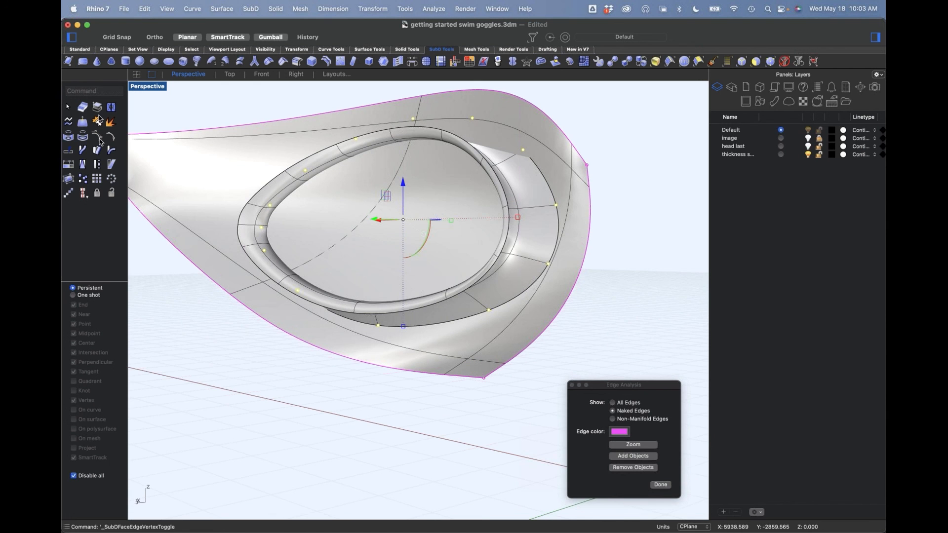
click(78, 50)
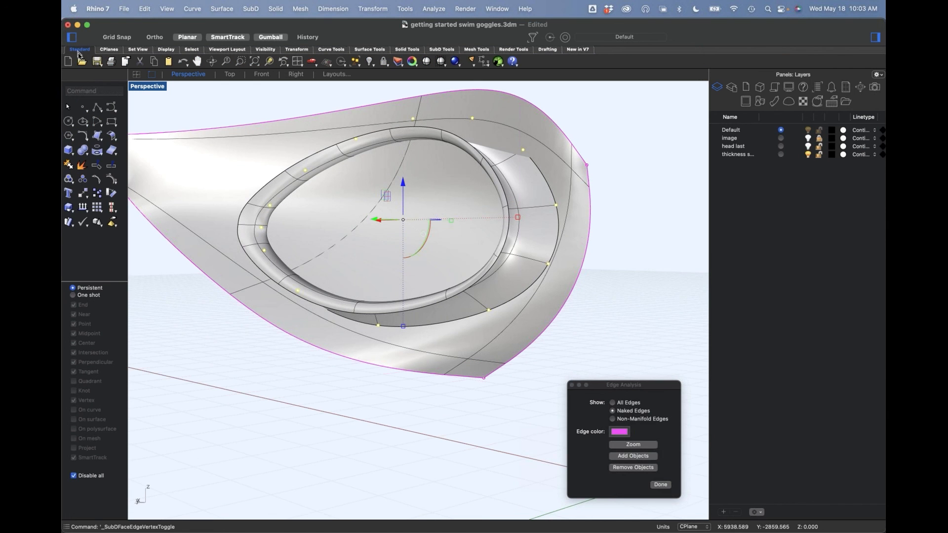
click(98, 151)
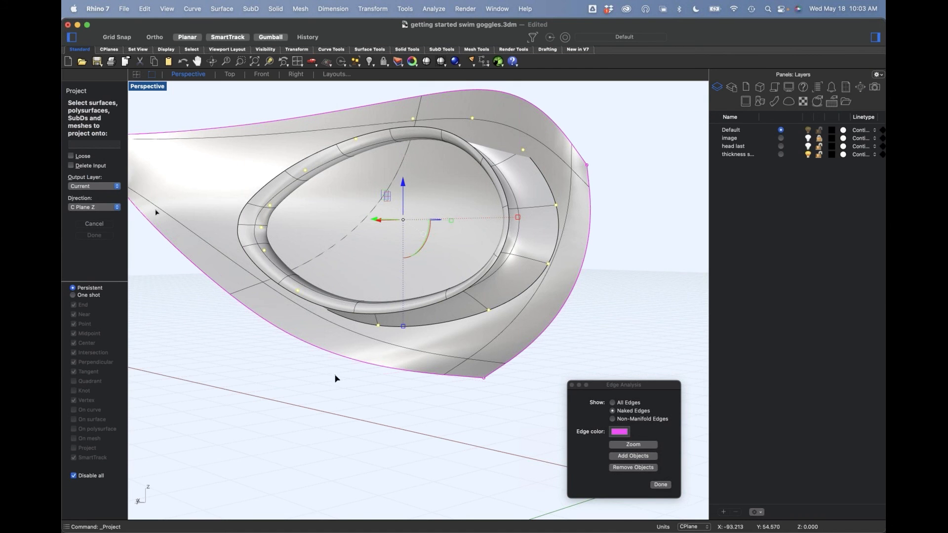
key(Escape)
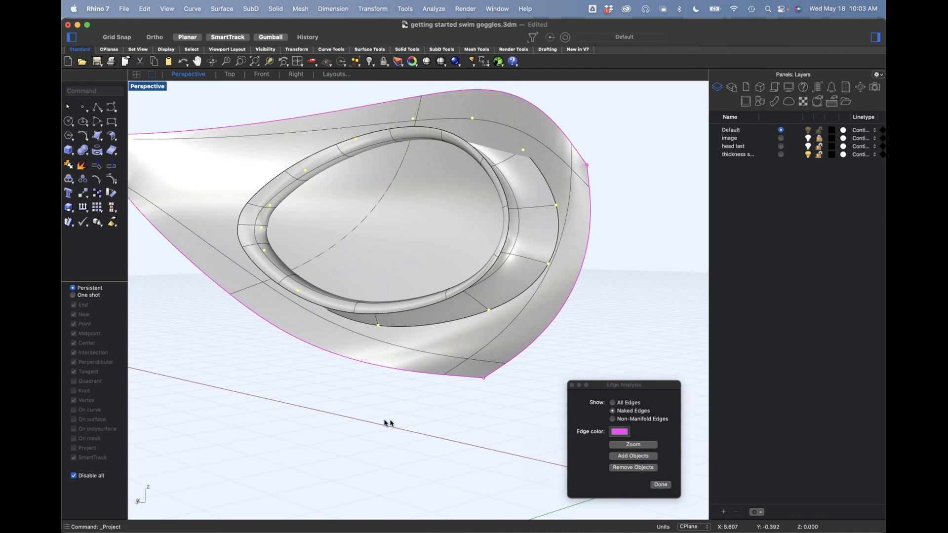
Step: Reselect the seal's outer edge loop and convert it to a vertex selection for projecting
key(Return)
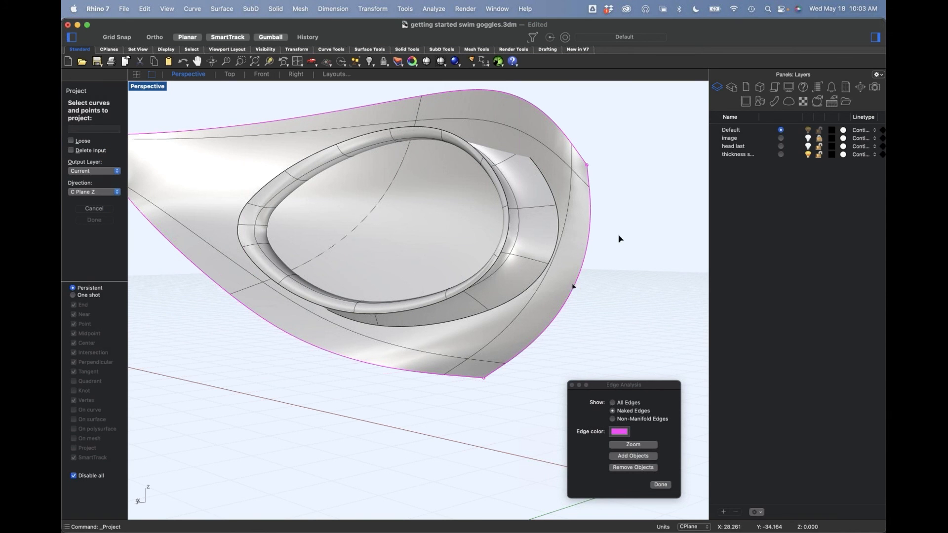
key(Escape)
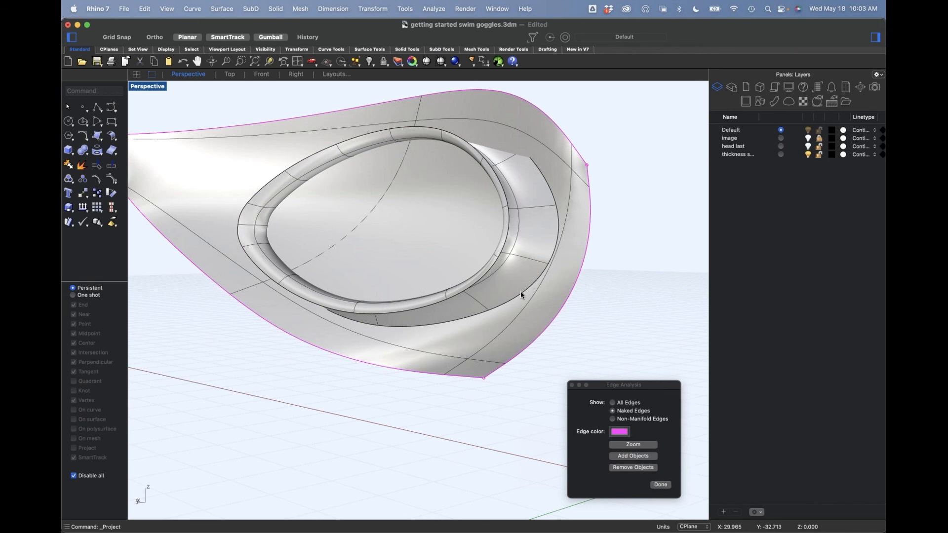
double_click(522, 292)
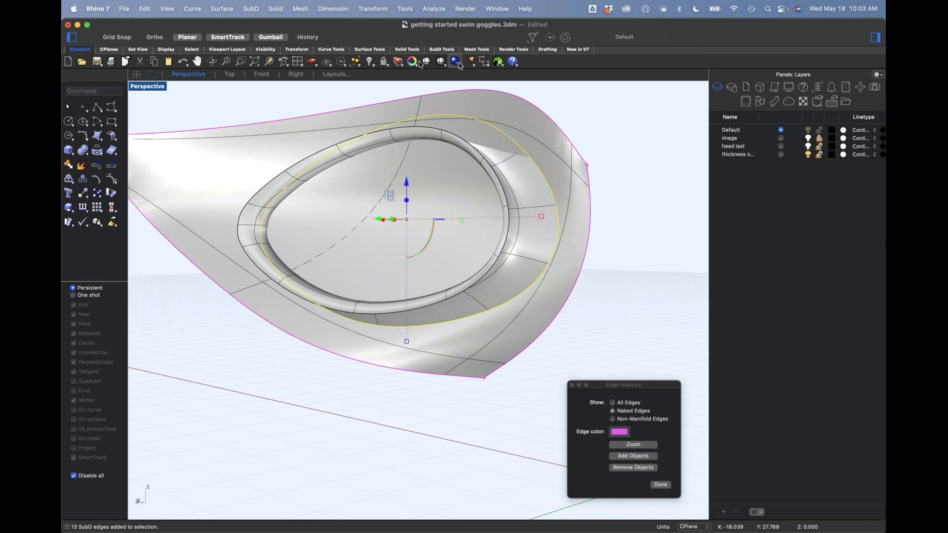
click(442, 49)
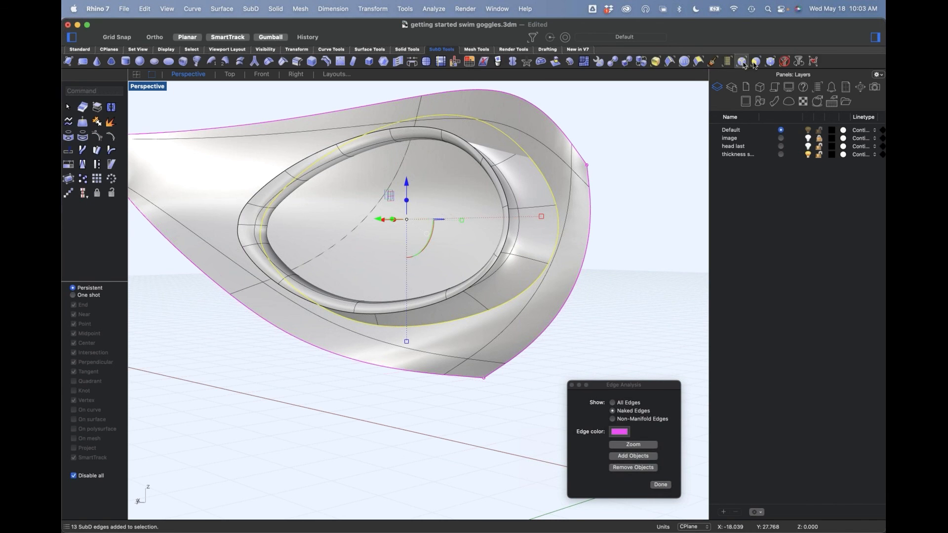
click(798, 62)
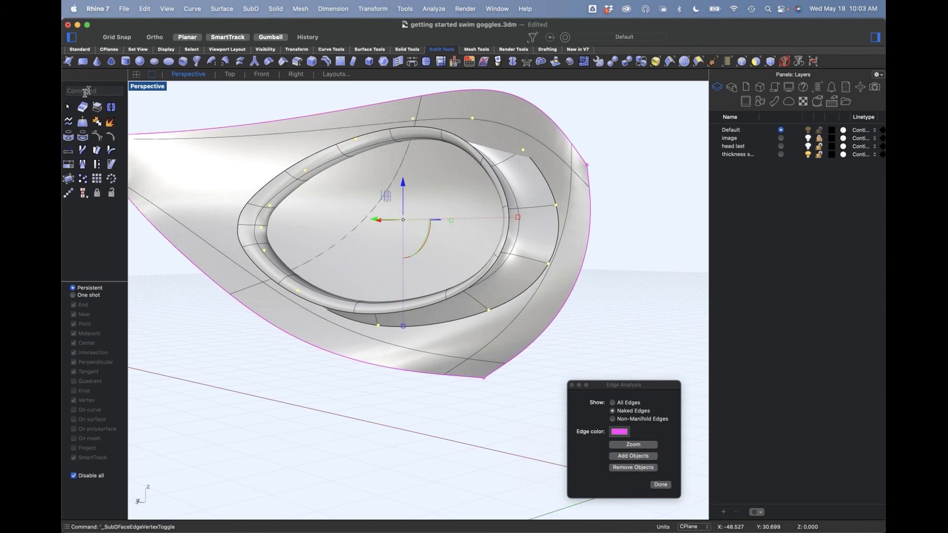
Step: Try to project the selected outer vertices onto the extended surface along CPlane Z from the perspective view, and undo it
click(80, 50)
click(97, 150)
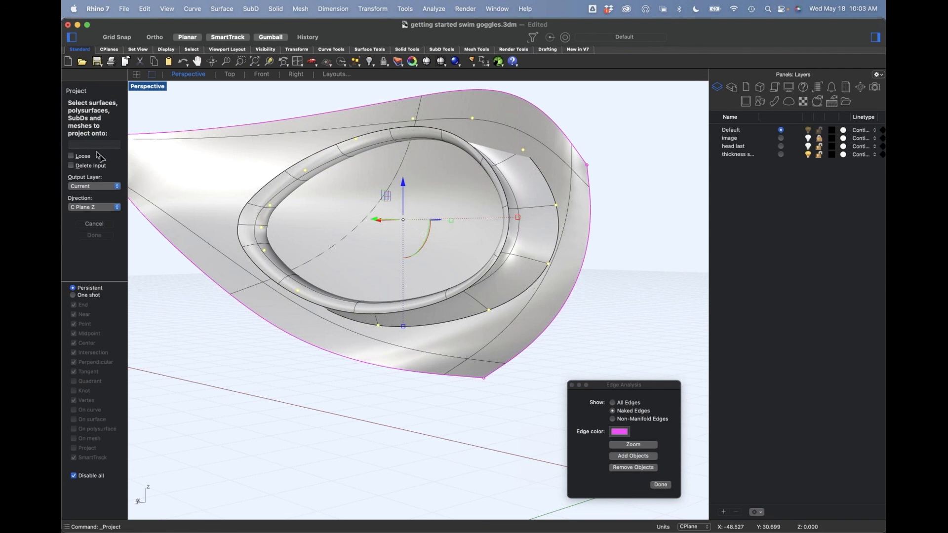
click(479, 345)
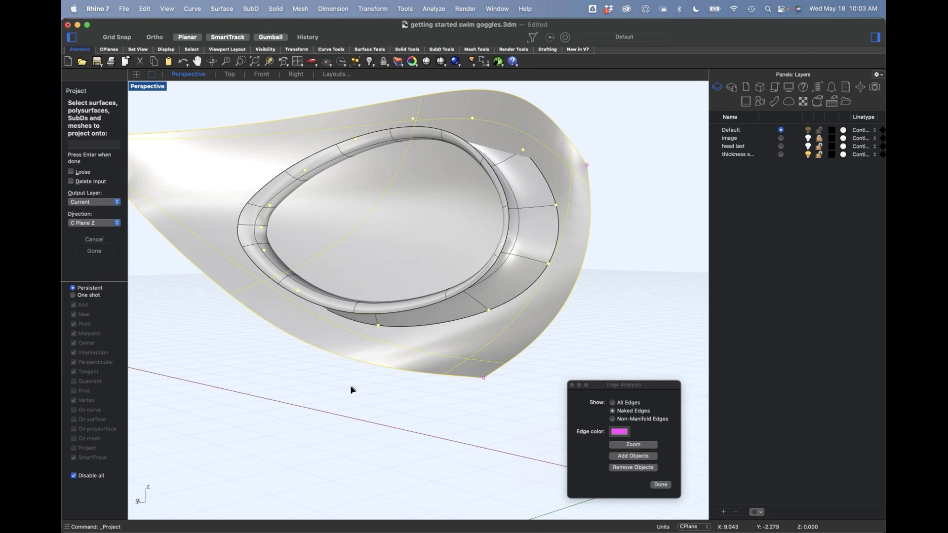
key(Return)
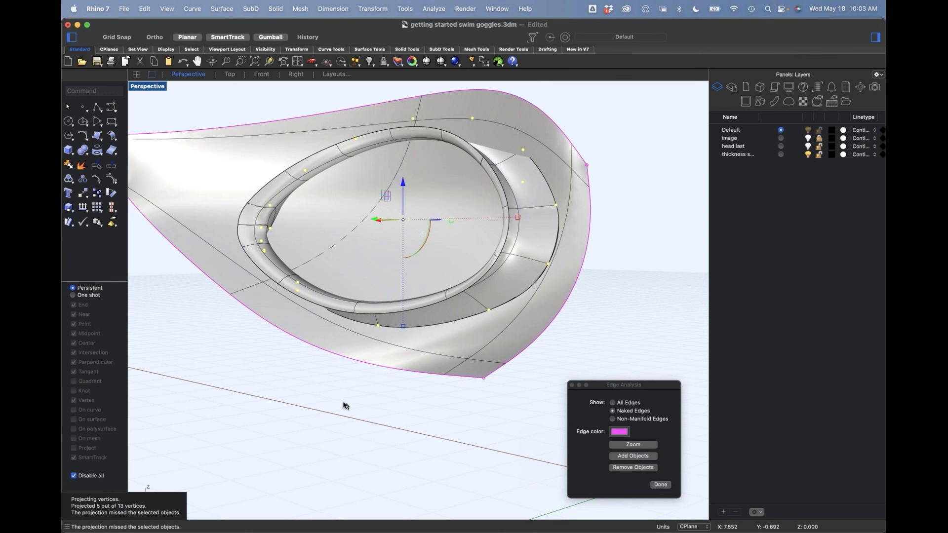
right_drag(363, 372, 325, 352)
key(super+z)
Step: Display the SubDs flat, switch to the Front view, and project the seal's outer vertices onto the extended surface along CPlane Z
key(Tab)
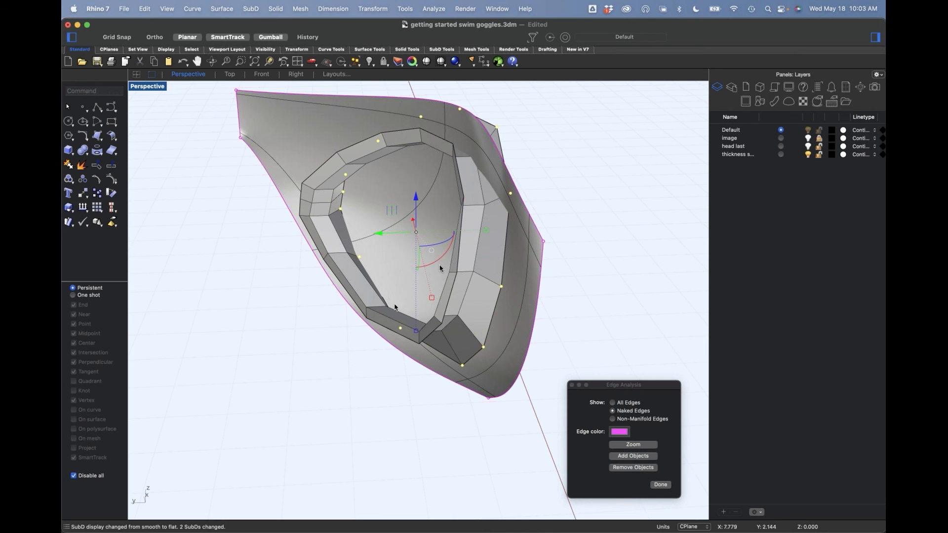
drag(382, 240, 464, 251)
right_drag(464, 267, 389, 305)
text(f)
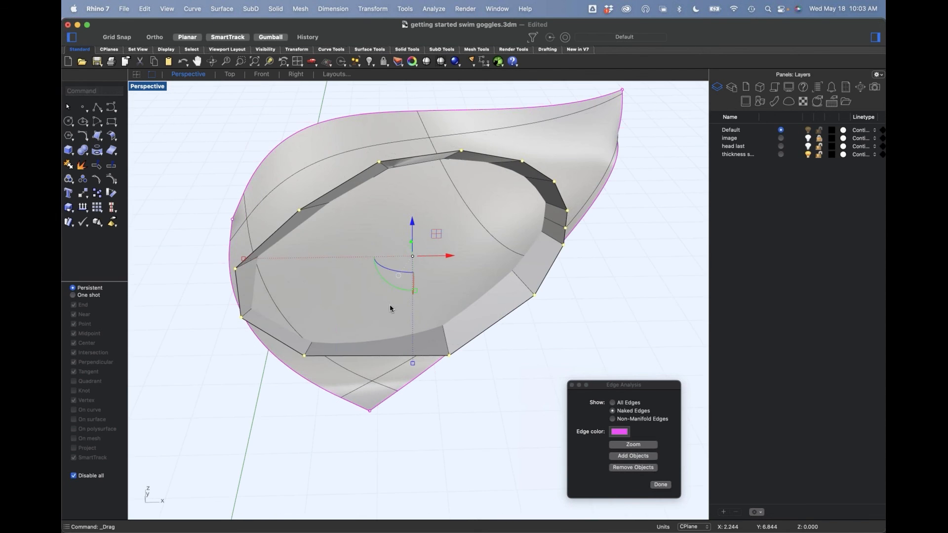
key(Return)
right_drag(167, 282, 174, 312)
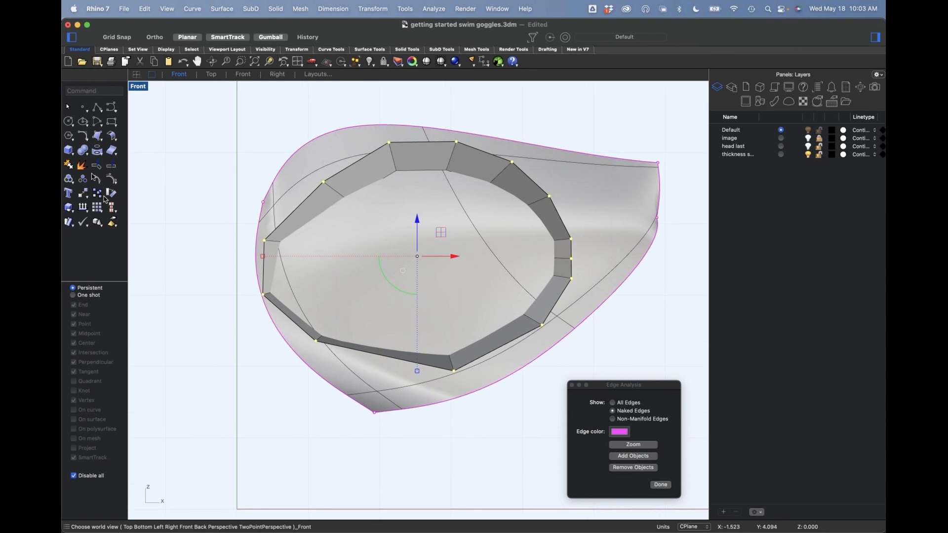
click(102, 156)
click(410, 393)
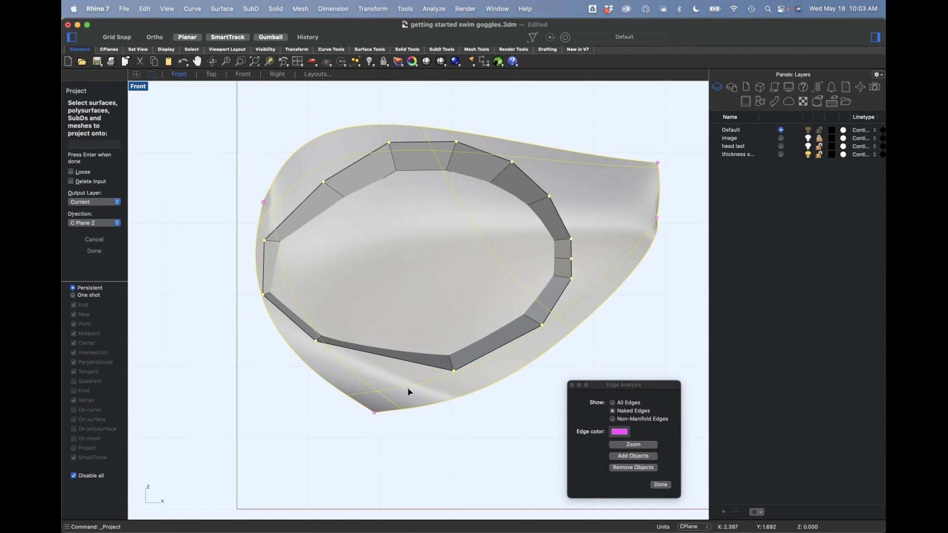
key(Return)
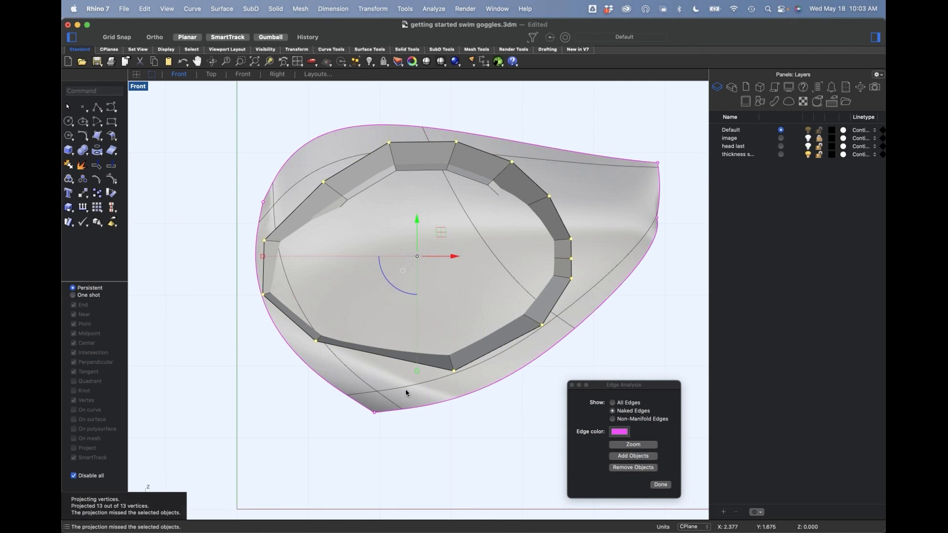
Step: Return to the perspective view with the world Top construction plane and delete the original unprojected seal
right_drag(269, 447, 268, 439)
key(Return)
right_drag(400, 307, 362, 314)
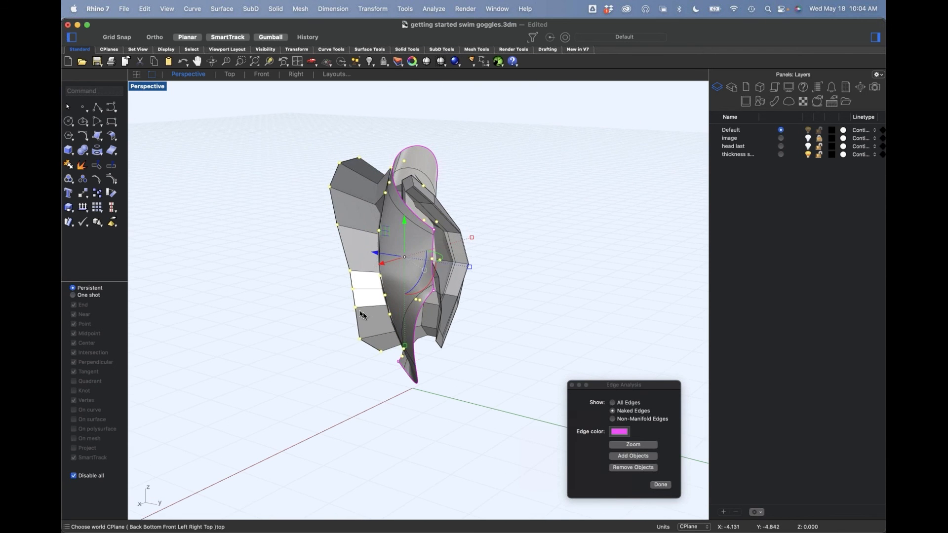
click(334, 345)
key(Delete)
Step: Turn on the projected seal's control points and reposition the vertices near its outer edge that poke through the extended surface
right_drag(354, 334, 377, 231)
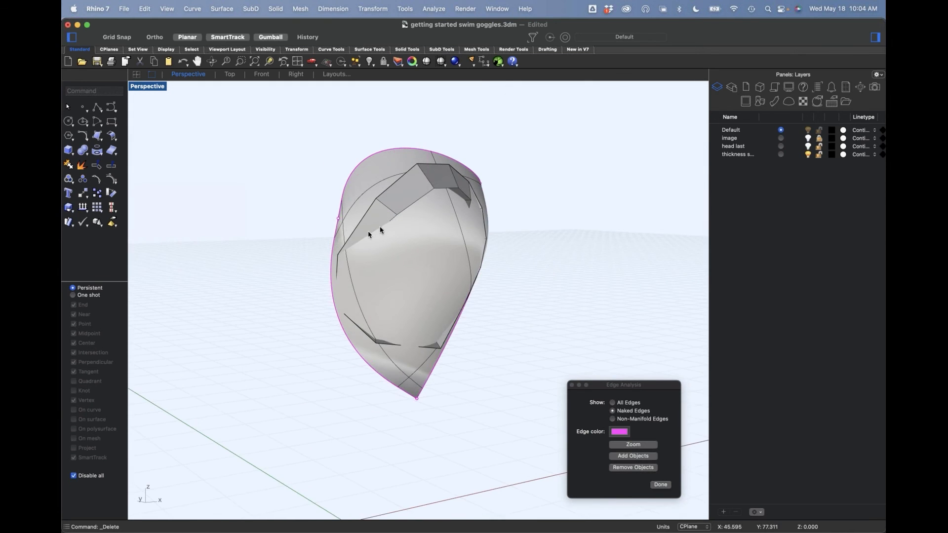
scroll(379, 231, up, 3)
click(419, 197)
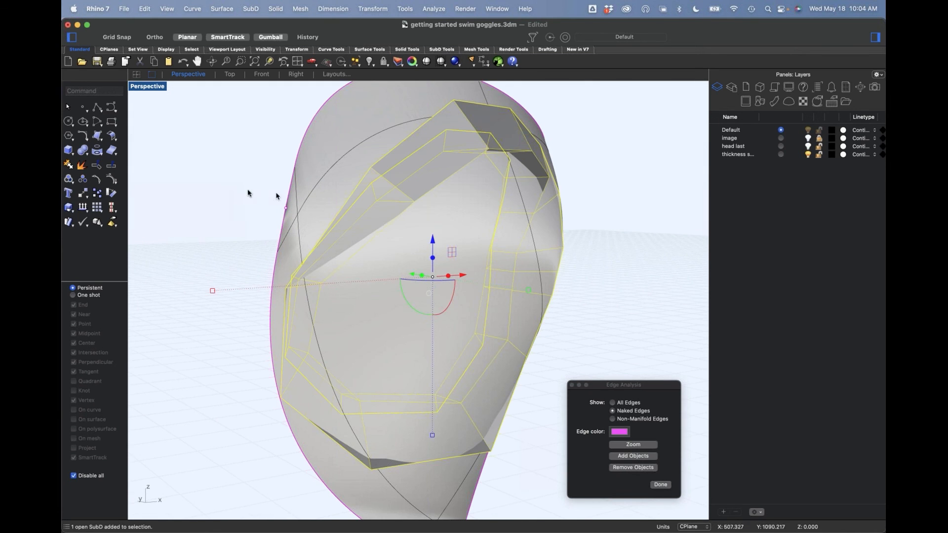
click(113, 180)
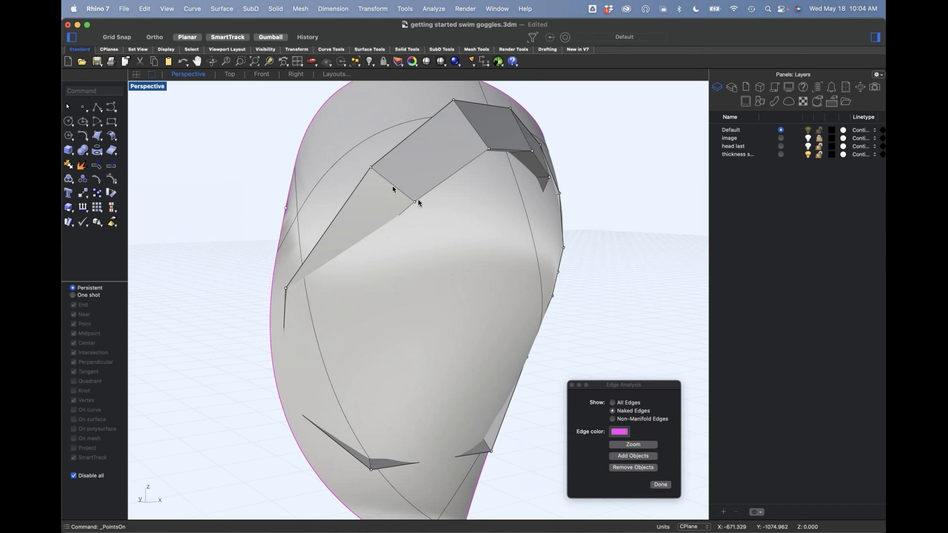
click(415, 203)
shift+click(489, 149)
shift+click(532, 151)
right_drag(532, 187, 494, 224)
mouse_move(482, 197)
mouse_down()
mouse_move(460, 194)
mouse_move(470, 196)
mouse_up()
click(608, 271)
click(508, 288)
drag(508, 287, 527, 300)
click(578, 257)
Step: Return the SubD display to smooth and check the adjusted seal against the surface
scroll(568, 253, down, 3)
right_drag(567, 252, 527, 252)
shift+right_drag(449, 349, 436, 294)
key(Tab)
scroll(353, 300, up, 5)
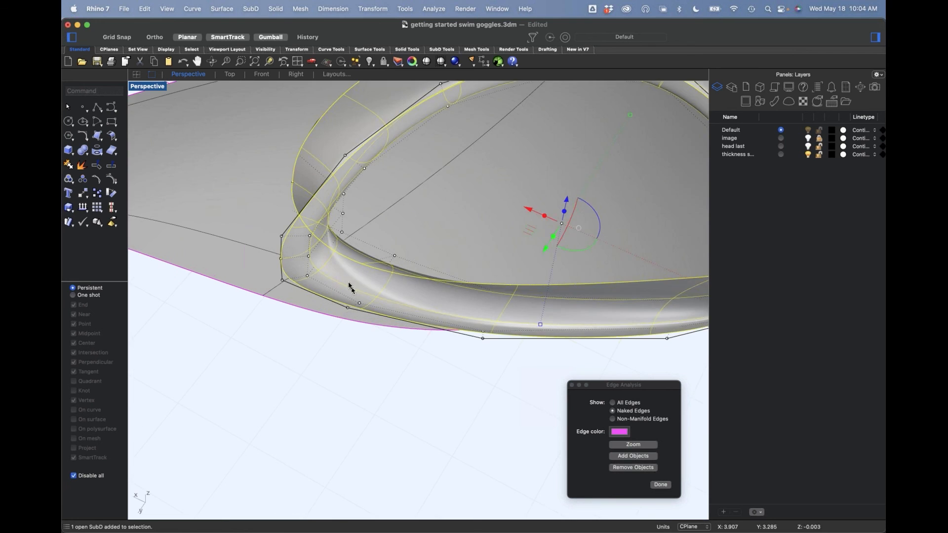
Step: Thicken the seal with OffsetSubD at a distance of 0.15, as a solid with the input deleted
click(351, 289)
scroll(296, 245, down, 6)
shift+right_drag(294, 247, 285, 262)
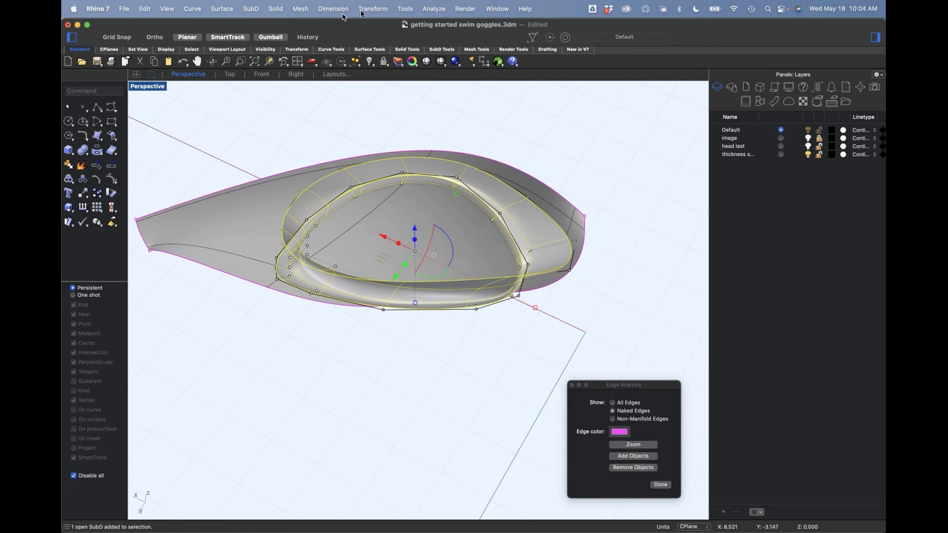
click(252, 10)
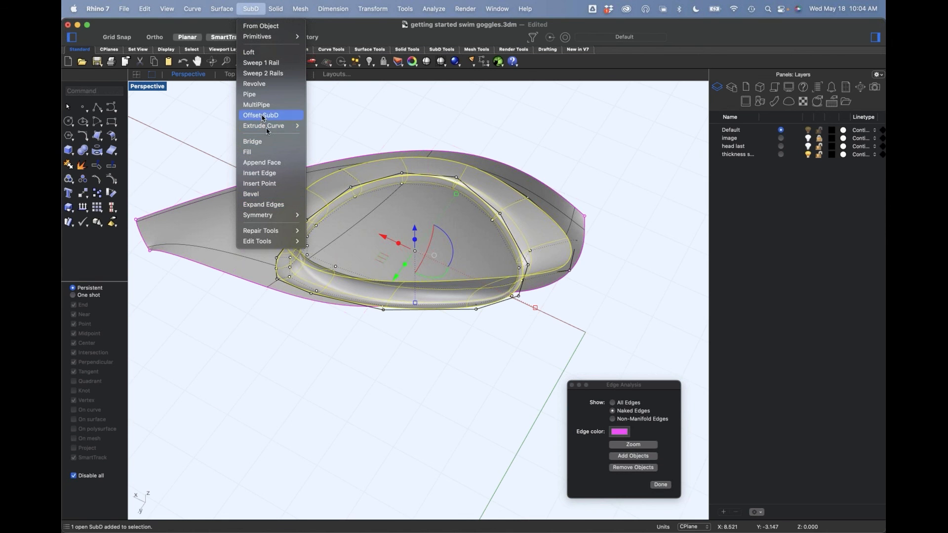
click(261, 115)
scroll(334, 208, up, 3)
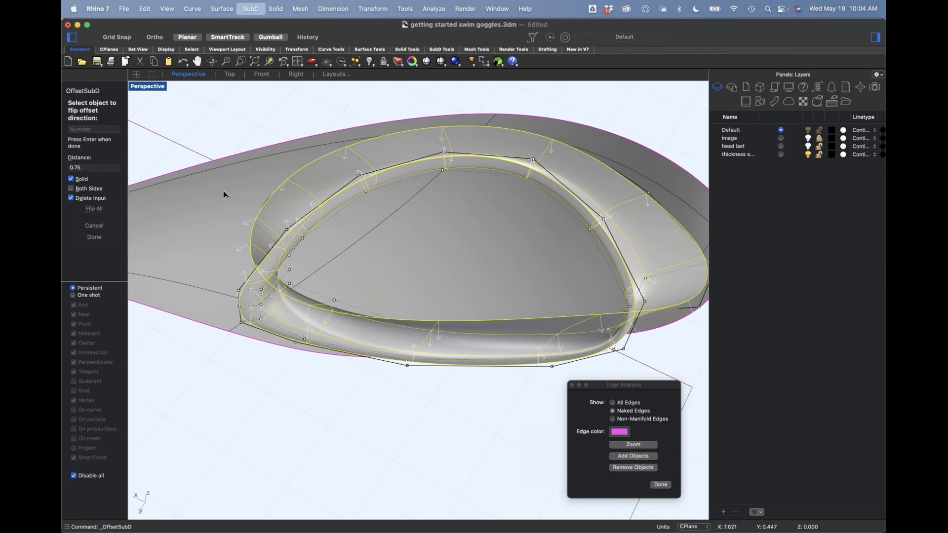
text(.15)
key(Return)
key(Return)
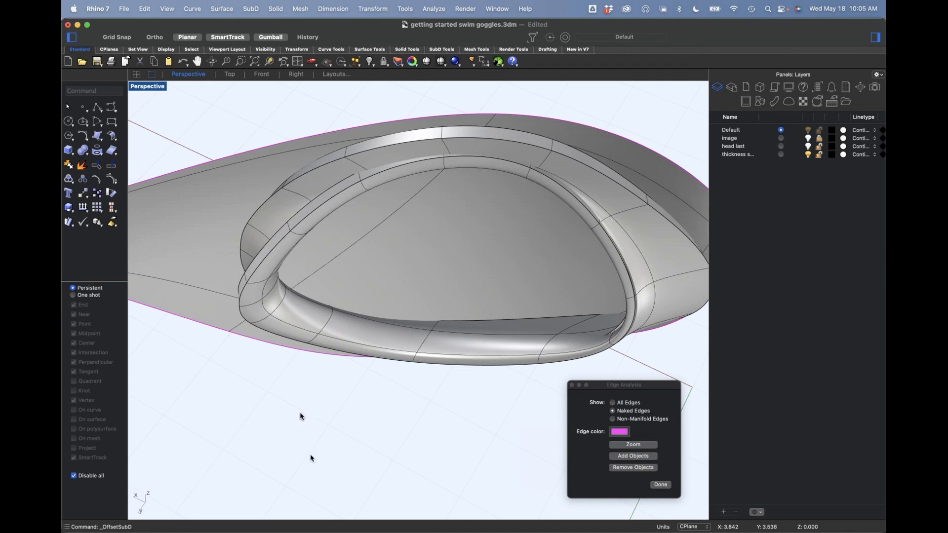
Step: Isolate the thickened seal by hiding all other objects
right_drag(449, 351, 450, 289)
scroll(506, 298, up, 6)
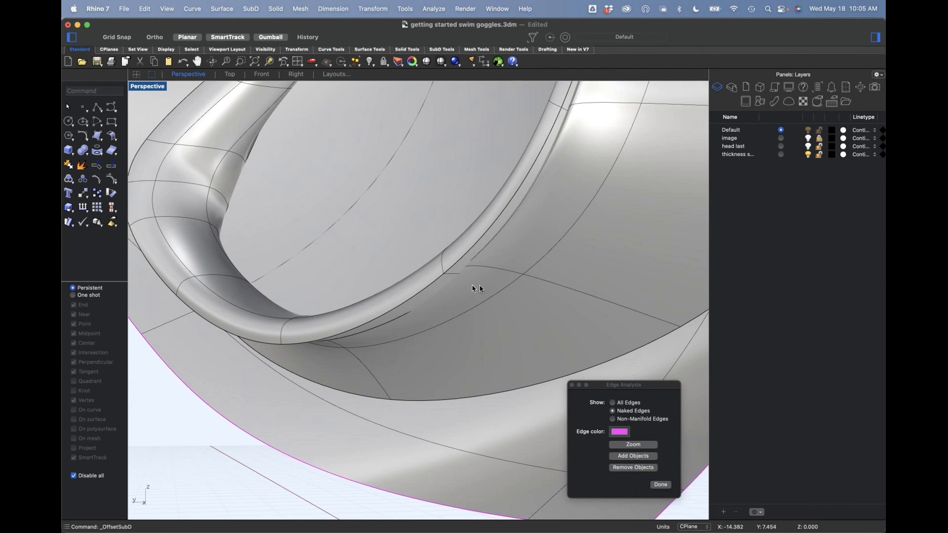
scroll(498, 237, down, 6)
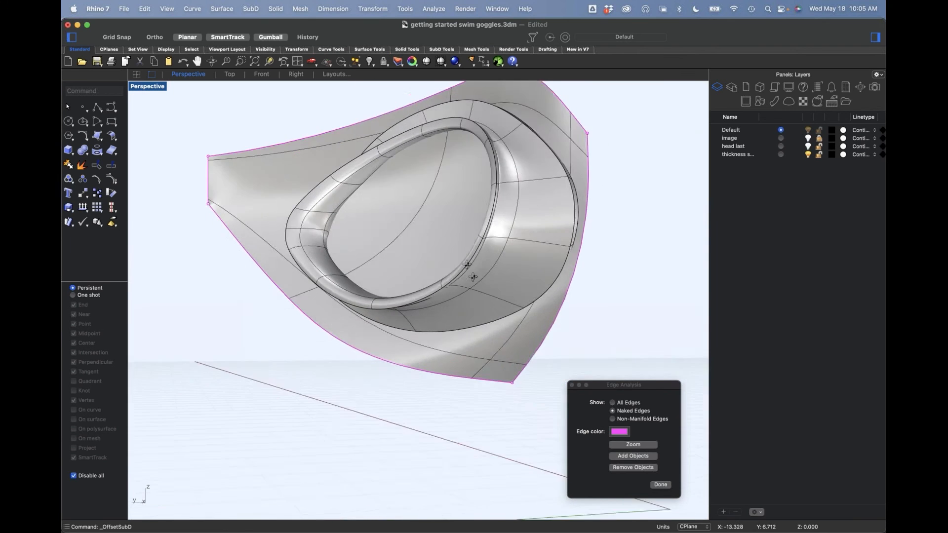
double_click(556, 204)
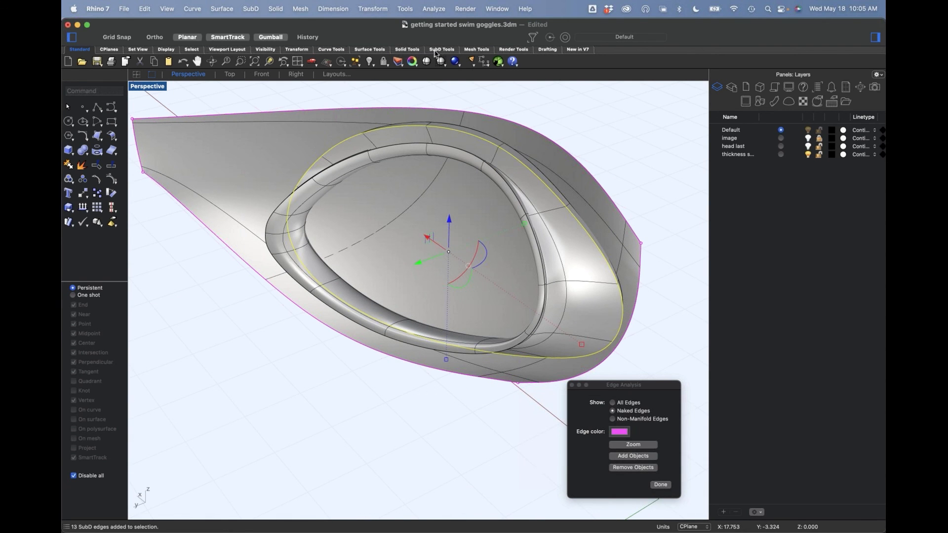
click(320, 187)
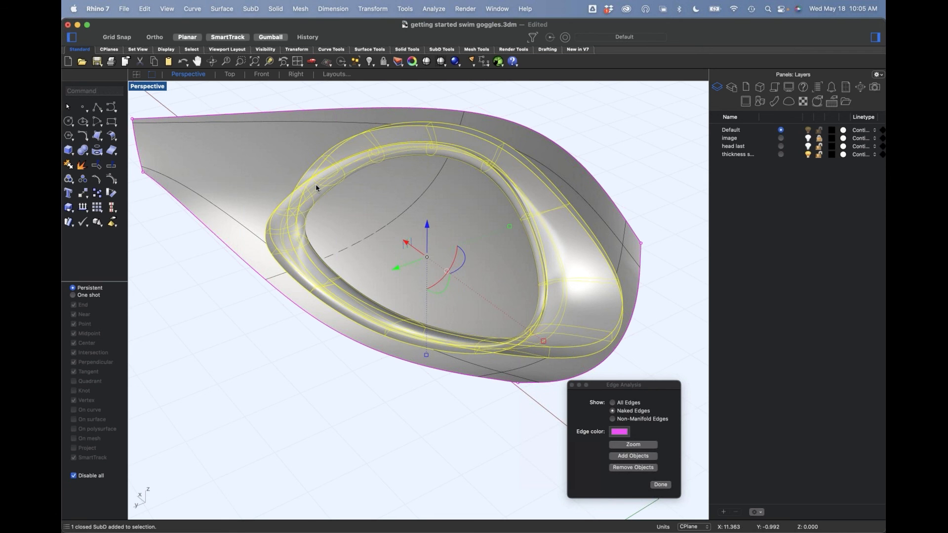
key(super+h)
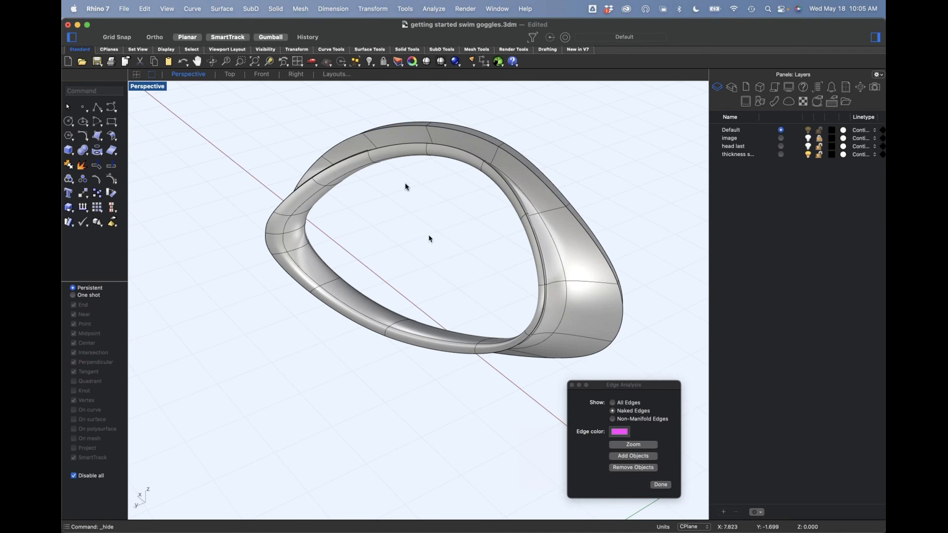
scroll(374, 165, down, 3)
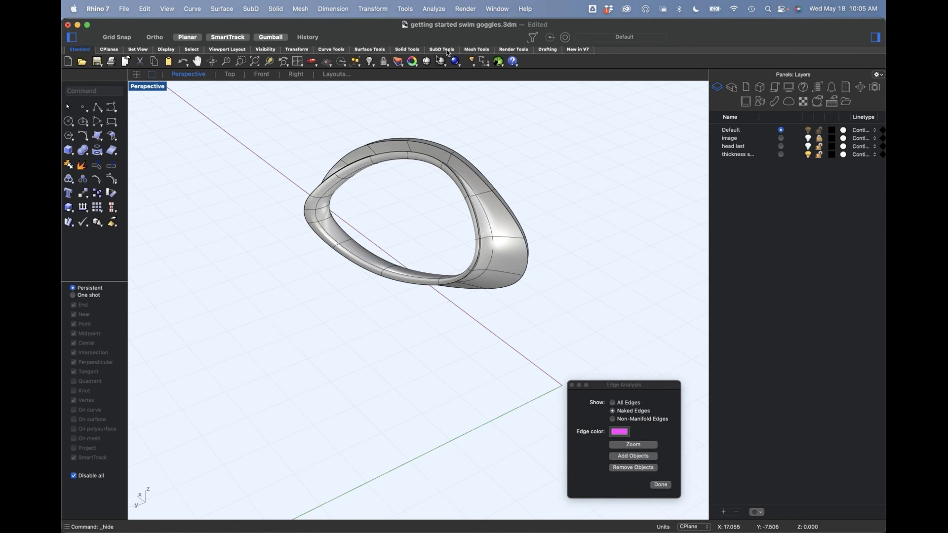
Step: Remove the creases from all edges and vertices of the thickened seal
click(447, 49)
drag(268, 120, 677, 359)
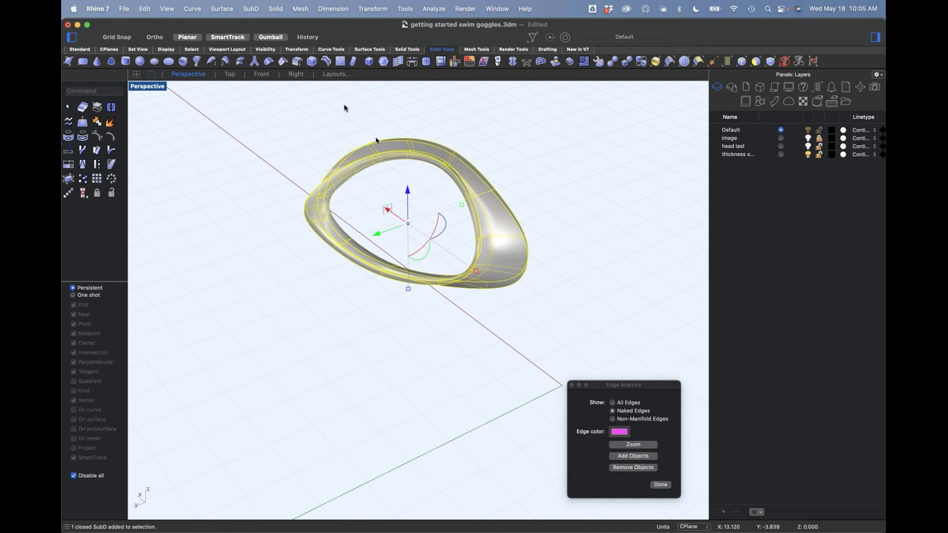
click(269, 61)
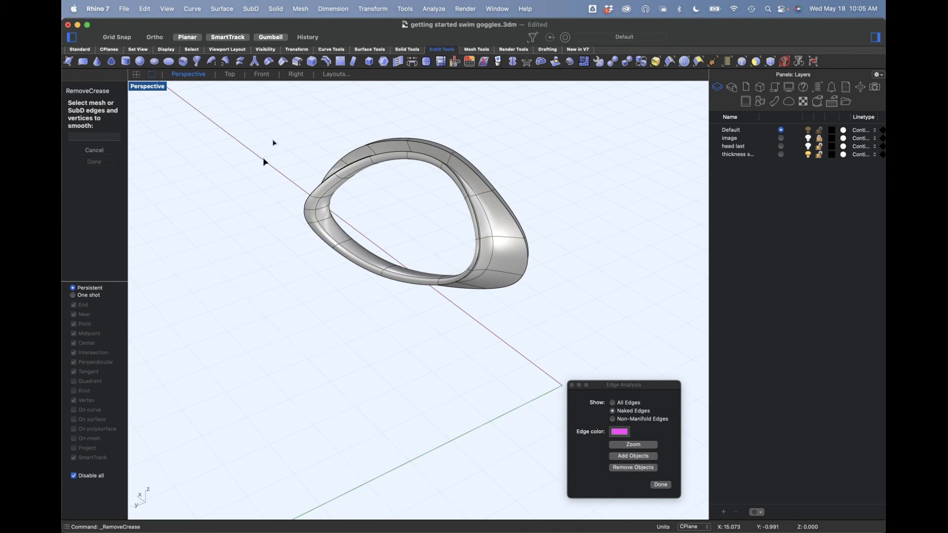
drag(243, 113, 593, 313)
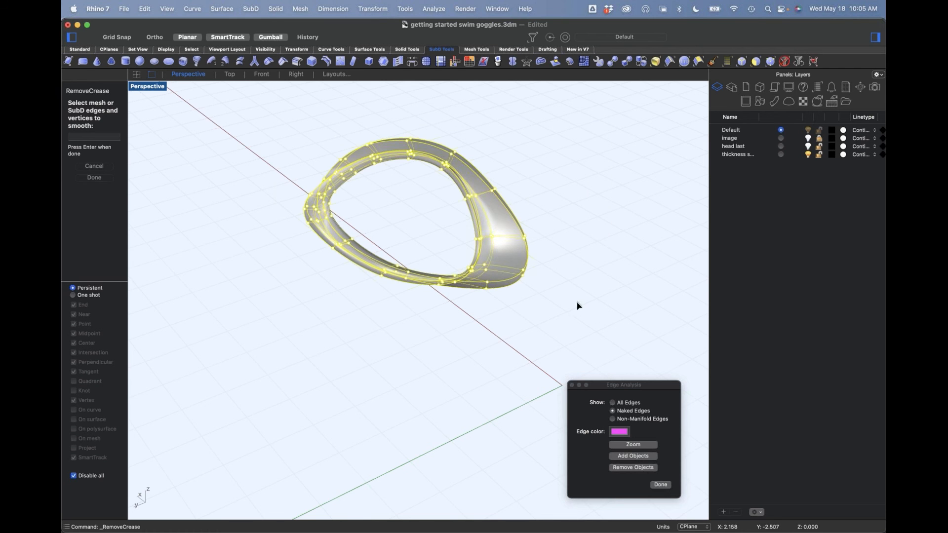
key(Return)
Step: Select the edge loop along the seal's outer, frame-side rim and bevel it slightly
scroll(499, 251, up, 5)
right_drag(498, 250, 425, 193)
scroll(402, 149, up, 5)
double_click(398, 146)
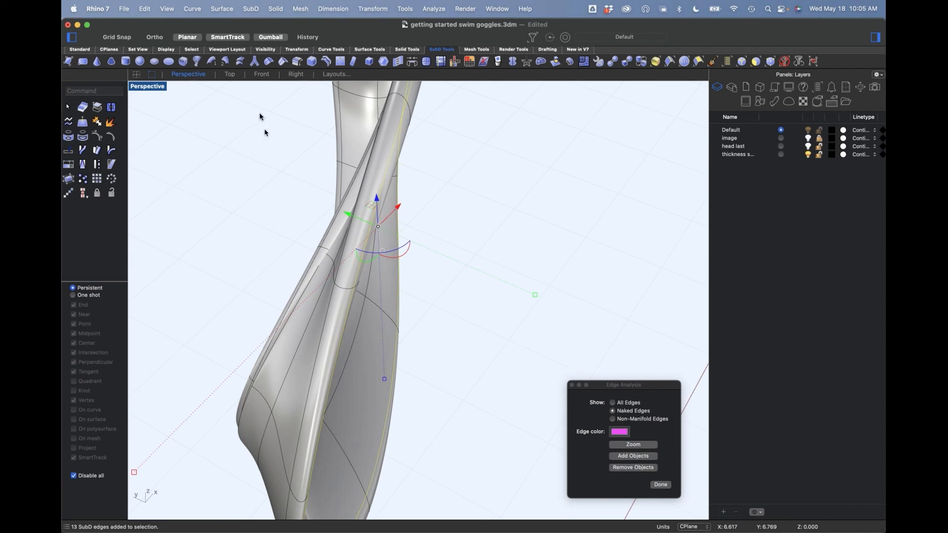
click(283, 61)
right_drag(436, 207, 445, 251)
click(456, 201)
scroll(456, 201, down, 5)
key(Return)
Step: Show the hidden goggle parts again and inspect the seal in place against the frame surface
right_drag(392, 297, 368, 335)
shift+super+click(339, 340)
click(443, 360)
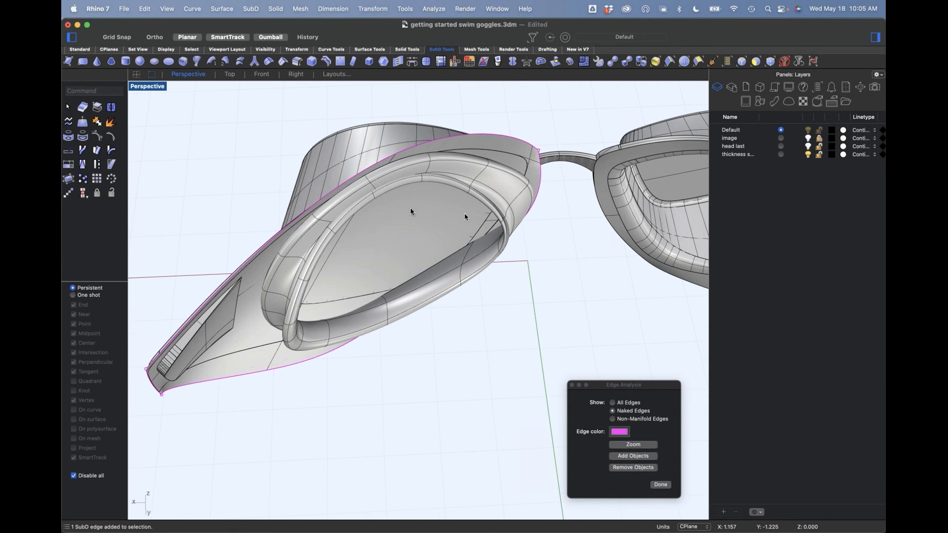
right_drag(412, 321, 534, 250)
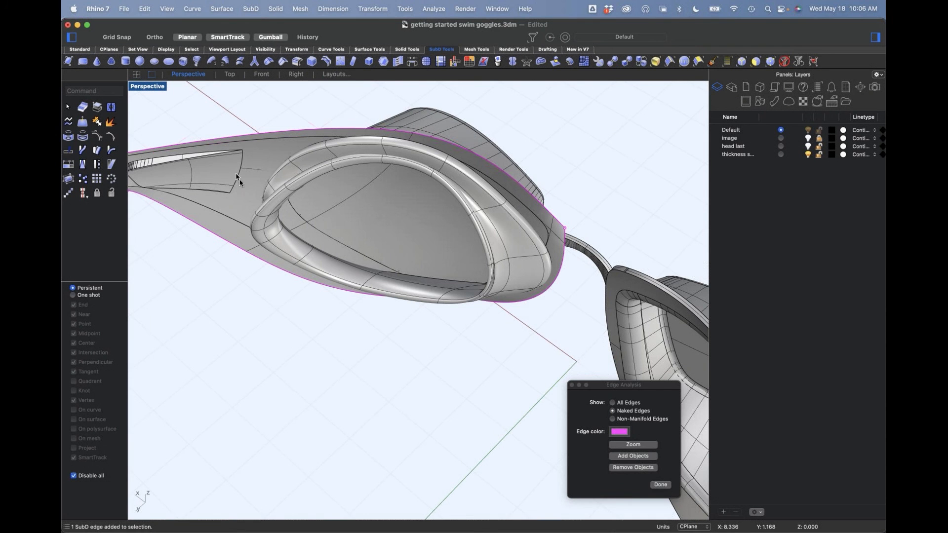
Step: Delete the open surface that covers the seal and its rim
scroll(408, 237, down, 5)
scroll(345, 251, up, 5)
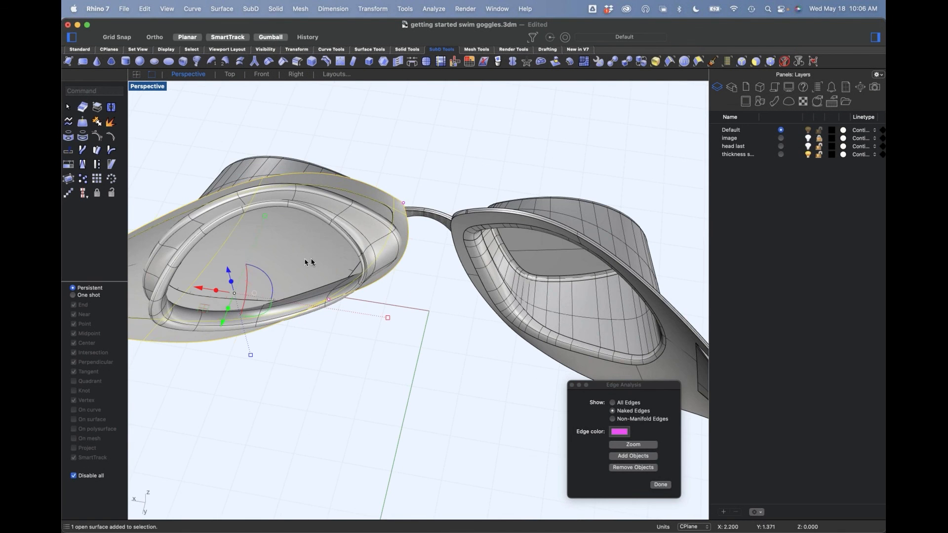
key(Delete)
Step: Mirror a copy of the seal about the goggles' center plane onto the opposite lens
scroll(489, 262, down, 3)
right_drag(329, 318, 385, 328)
scroll(427, 302, up, 5)
click(393, 268)
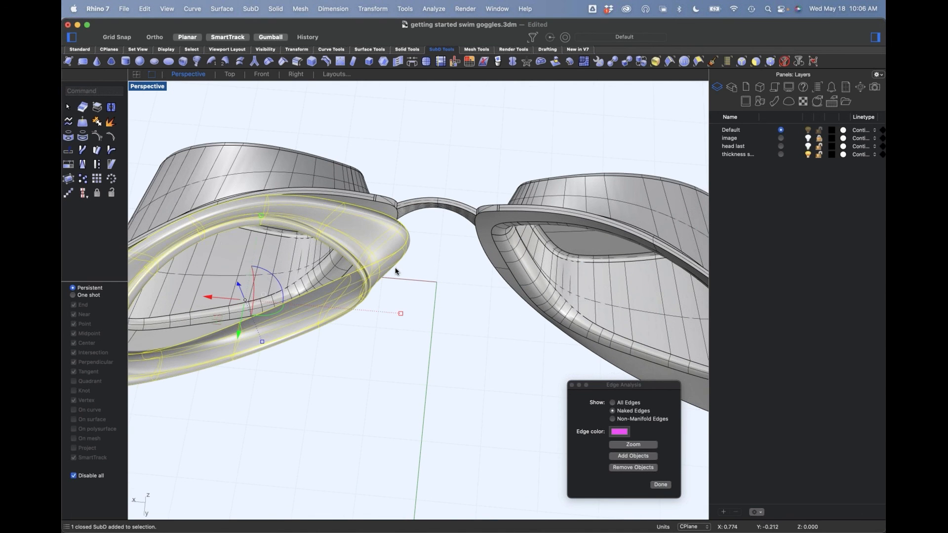
text(mirror)
key(Return)
click(415, 282)
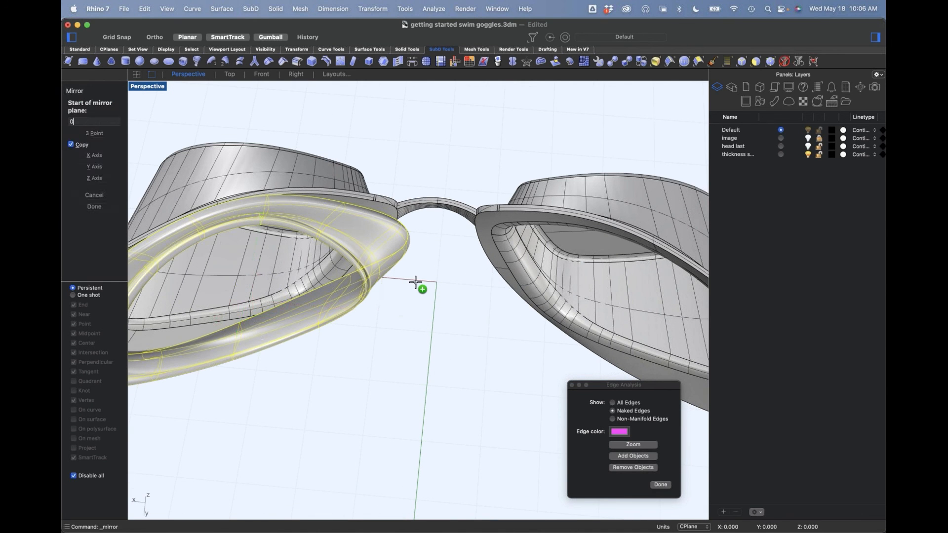
click(479, 233)
Step: Shift the nose-side portion of the original seal slightly away from the bridge, toward its frame
scroll(418, 198, down, 3)
right_drag(450, 232, 321, 299)
scroll(486, 239, up, 5)
scroll(463, 197, up, 5)
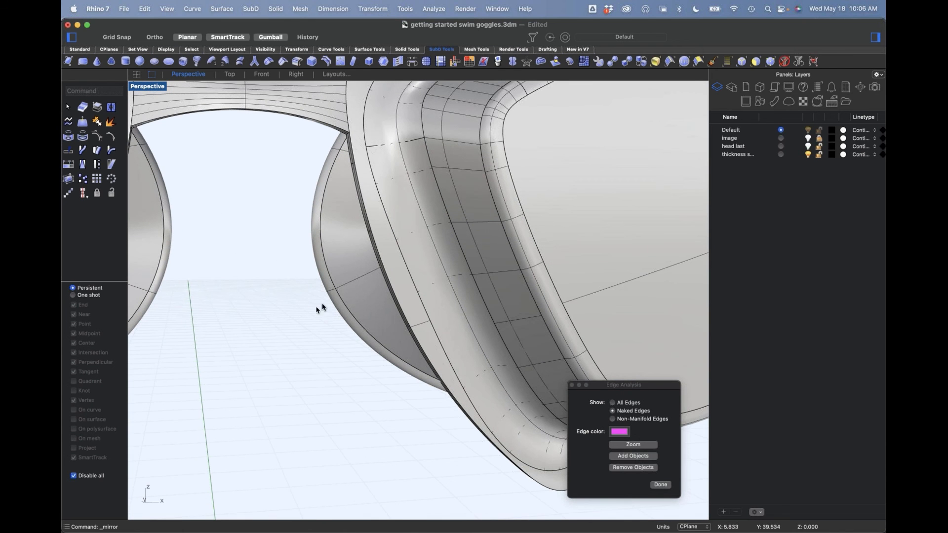
click(337, 293)
drag(336, 291, 398, 287)
right_drag(292, 286, 373, 217)
scroll(395, 216, up, 6)
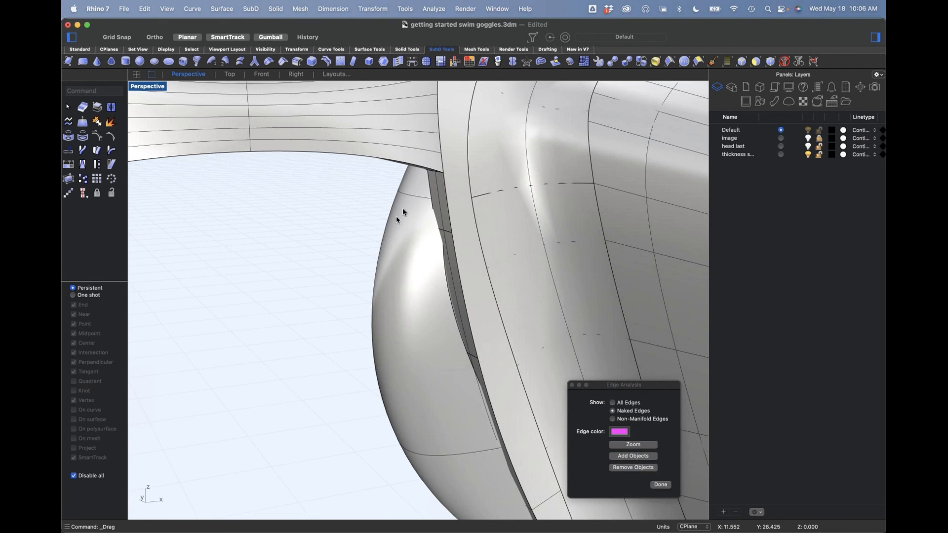
shift+super+click(415, 200)
mouse_move(444, 197)
mouse_down()
mouse_move(462, 196)
mouse_move(452, 196)
mouse_up()
Step: Replace the mirrored seal by deleting the old copy and mirroring the adjusted original about the center plane
click(314, 295)
scroll(340, 292, down, 8)
right_drag(340, 291, 299, 277)
click(297, 277)
key(Delete)
click(355, 270)
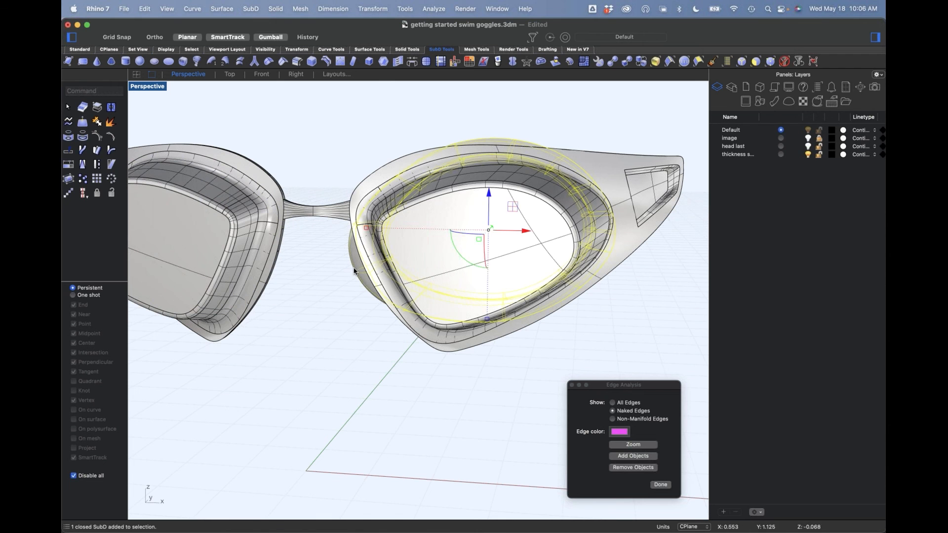
text(mirror)
key(Return)
click(364, 272)
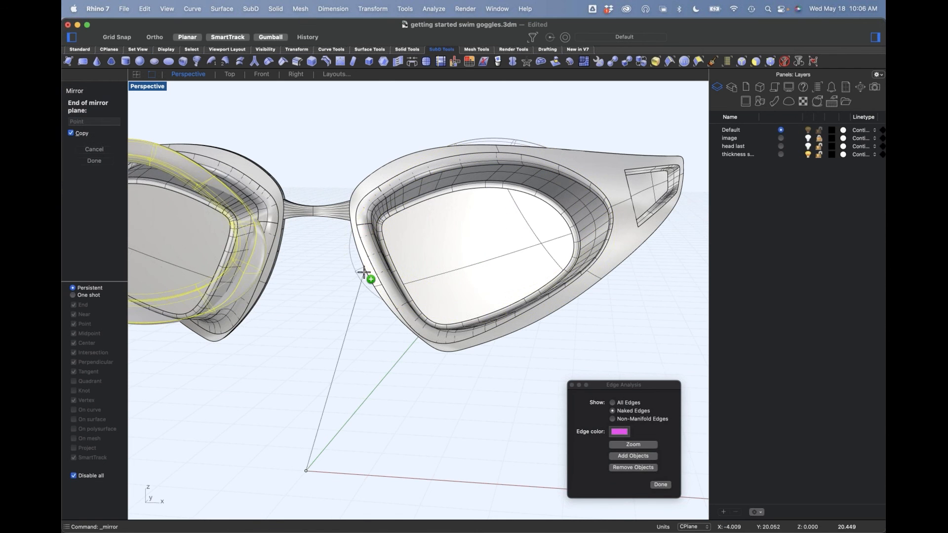
click(358, 363)
Step: Move the original seal's nose-side edges sideways away from the bridge so they sit closer to the frame
right_drag(335, 333, 242, 318)
scroll(383, 292, up, 5)
scroll(447, 281, up, 5)
click(475, 267)
double_click(476, 268)
mouse_move(493, 284)
right_down()
mouse_move(480, 297)
mouse_move(475, 280)
right_up()
drag(421, 213, 390, 218)
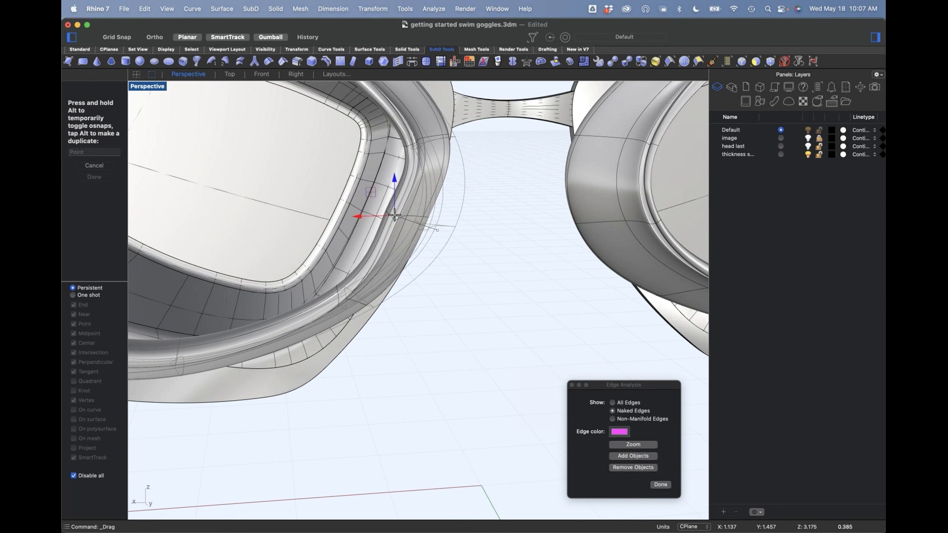
Step: Select the edge chain near the seal's nose-side inner rim and shift it slightly toward the bridge
click(439, 140)
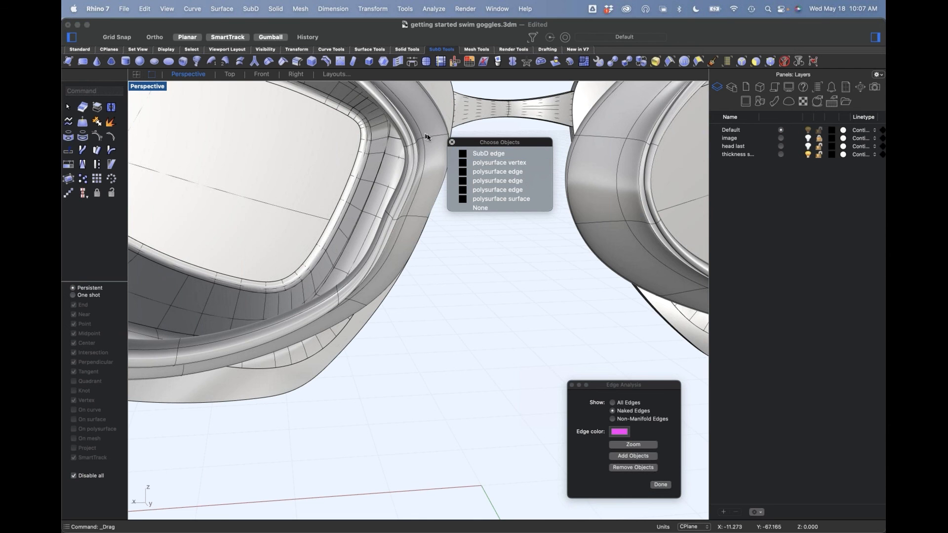
click(477, 154)
right_drag(475, 166, 499, 225)
click(506, 168)
double_click(448, 100)
scroll(500, 257, down, 4)
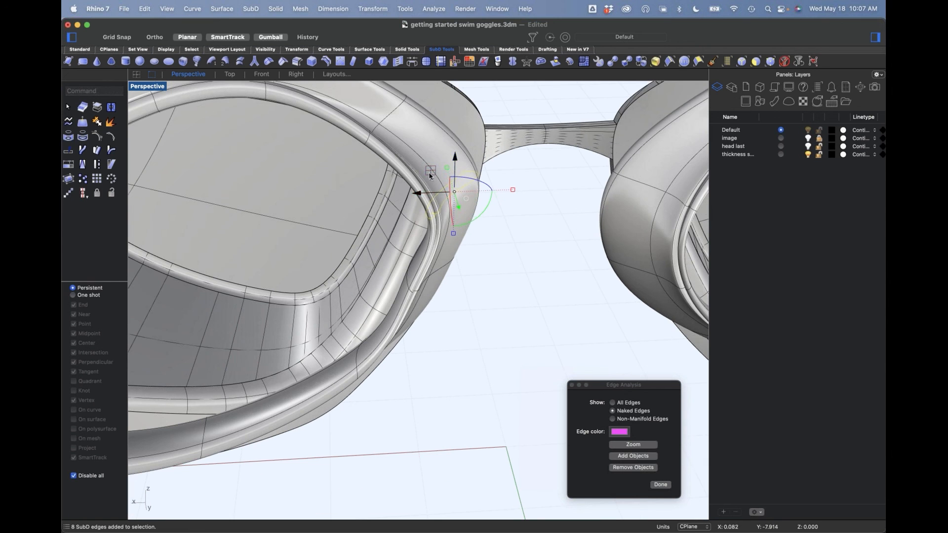
drag(418, 194, 444, 196)
click(480, 244)
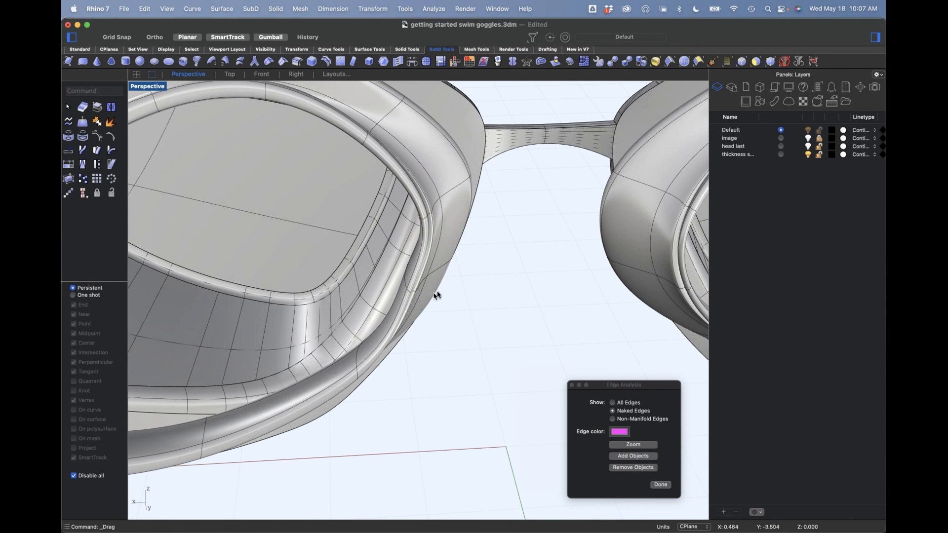
Step: Delete the outdated mirrored seal and mirror the reshaped original about the center plane, starting the mirror plane at the origin
shift+right_drag(510, 285, 413, 269)
click(508, 252)
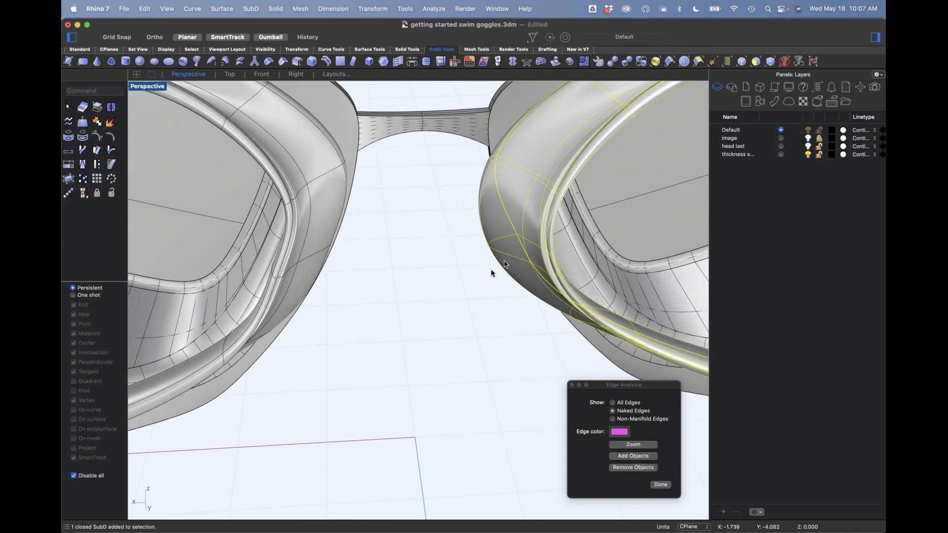
key(Delete)
scroll(439, 272, down, 5)
click(361, 267)
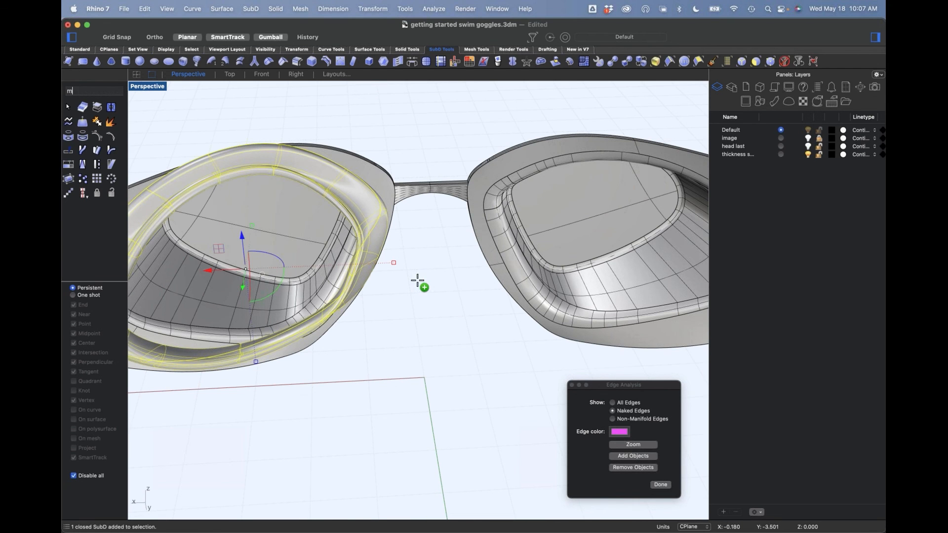
text(irror)
key(Return)
text(0)
key(Return)
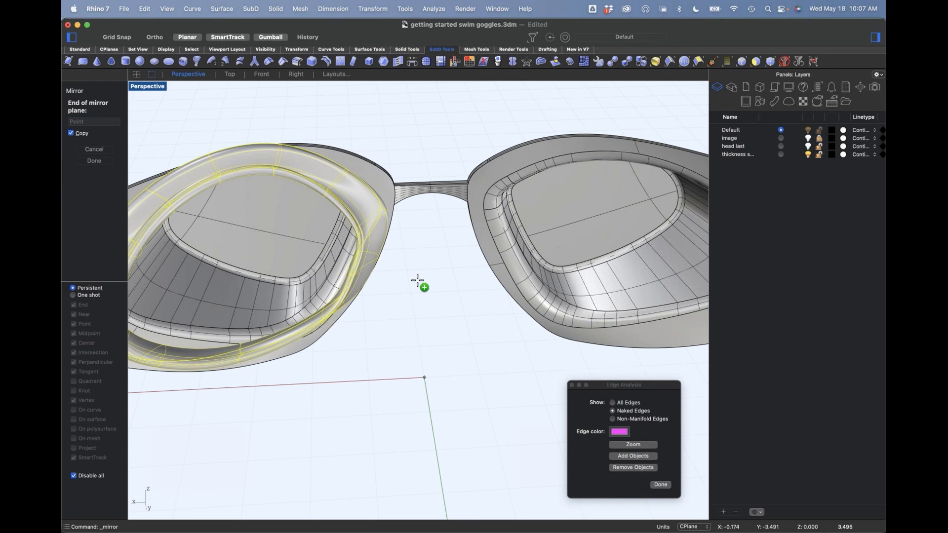
shift+click(390, 296)
Step: Show any hidden objects and turn on the "head last" layer
scroll(412, 297, down, 6)
mouse_move(412, 299)
shift+right_down()
mouse_move(411, 288)
mouse_move(426, 291)
shift+right_up()
right_drag(405, 340, 473, 346)
text(show)
key(Return)
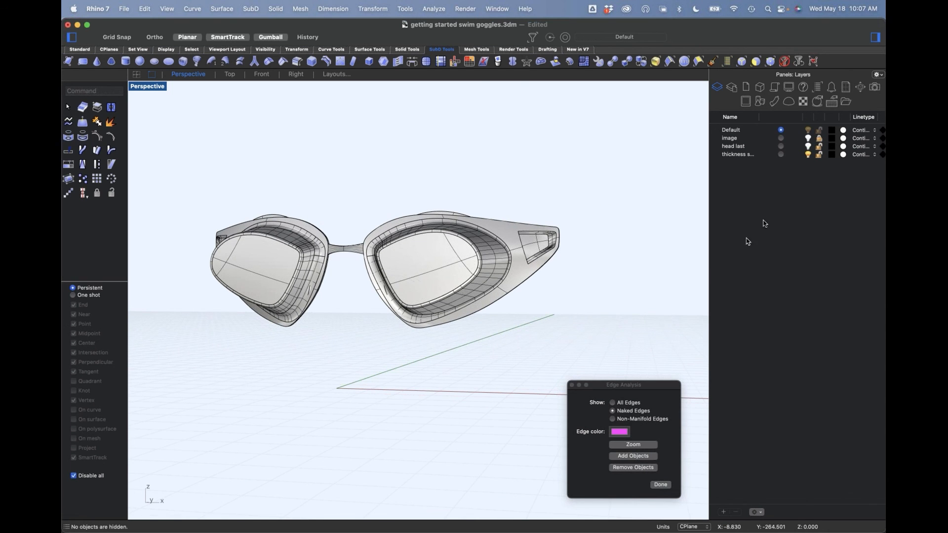
click(807, 147)
Step: Examine how the goggles and seals sit on the head from above, the front and the side
right_drag(524, 303, 487, 321)
scroll(487, 321, up, 10)
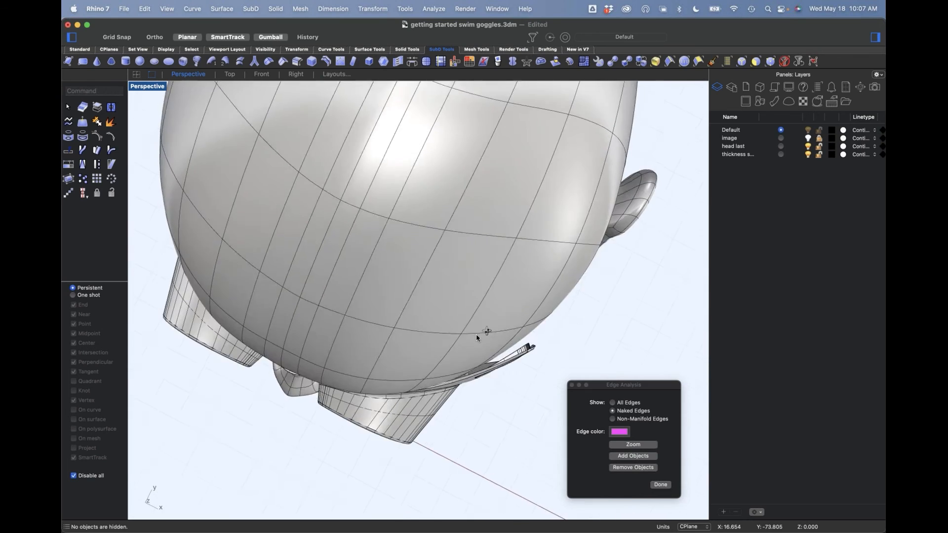
right_drag(442, 386, 415, 247)
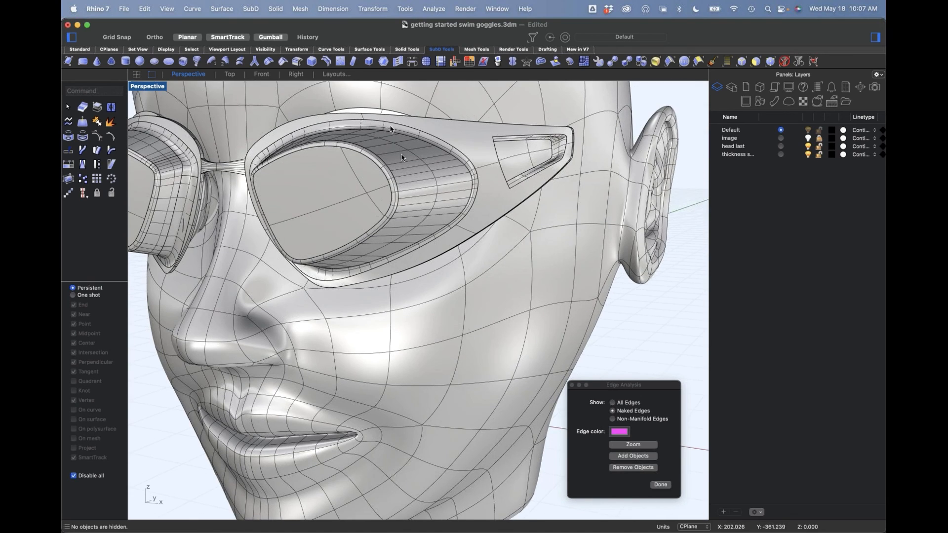
right_drag(478, 227, 425, 272)
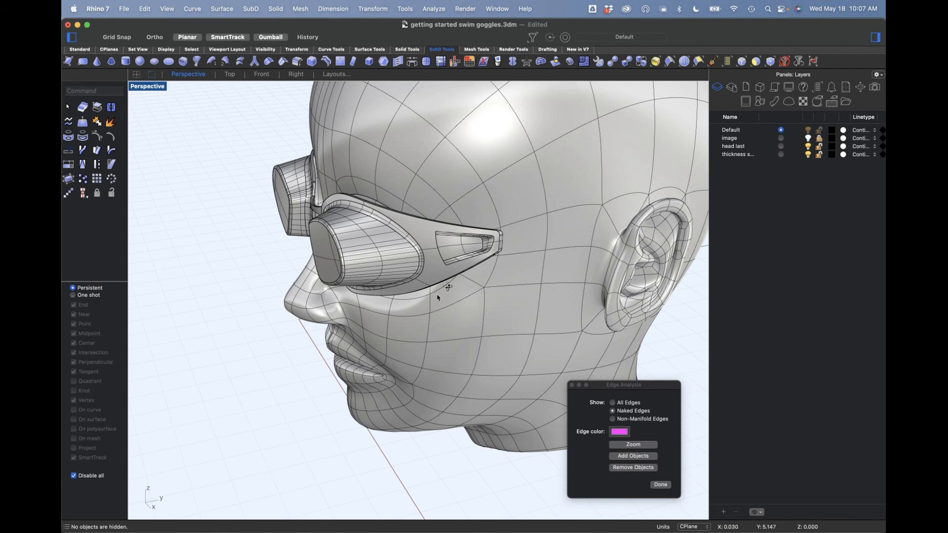
scroll(445, 286, down, 6)
right_drag(450, 262, 425, 262)
scroll(419, 252, up, 5)
scroll(482, 226, down, 3)
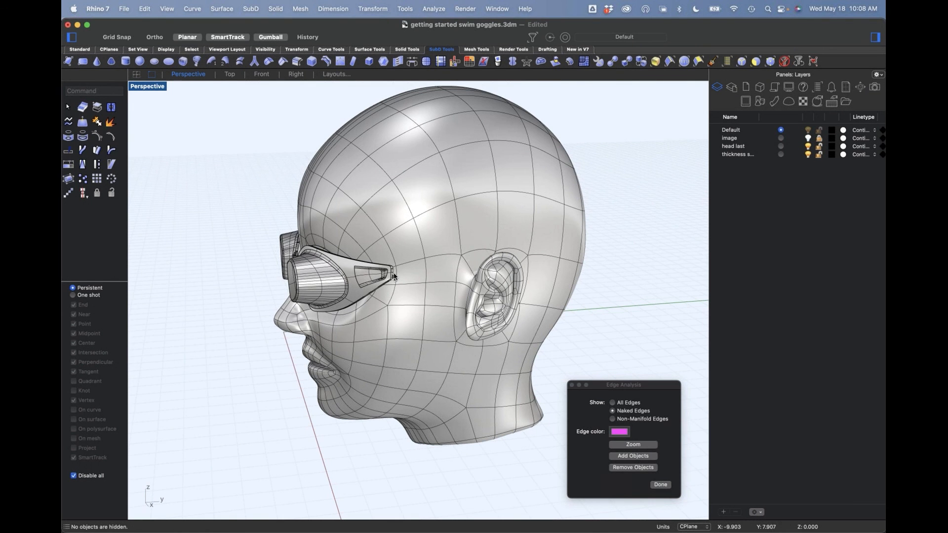
right_drag(400, 273, 446, 269)
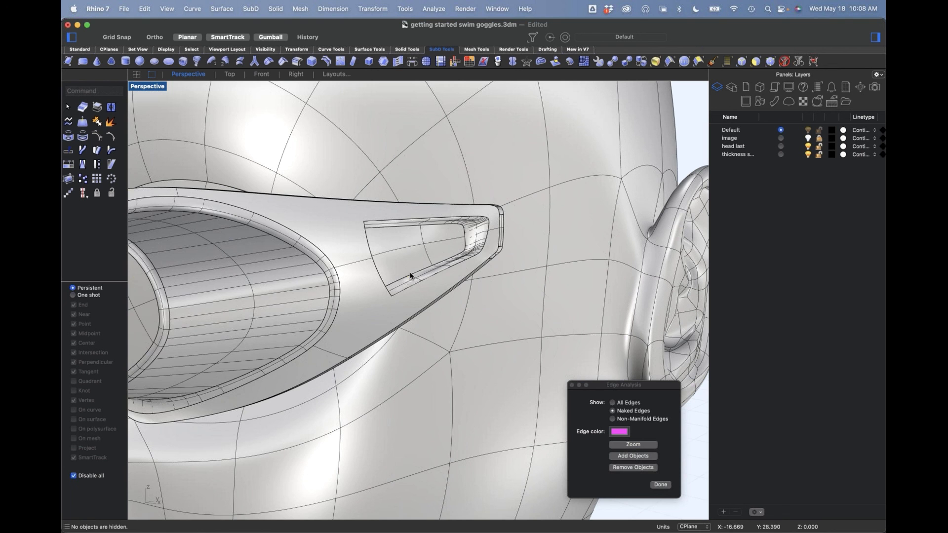
Step: Isolate the goggle frame by hiding the head, and view it from the front
click(411, 275)
text(f)
key(Return)
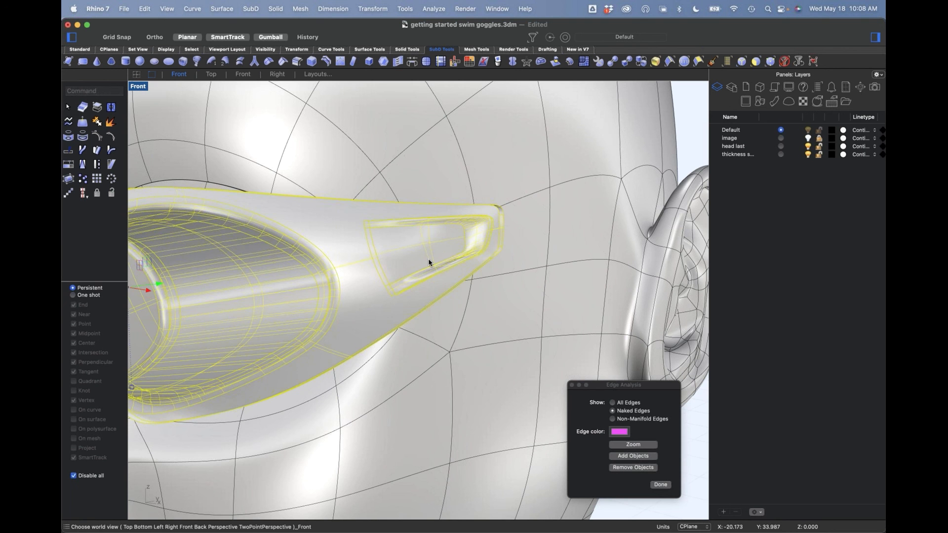
text(ih)
key(Return)
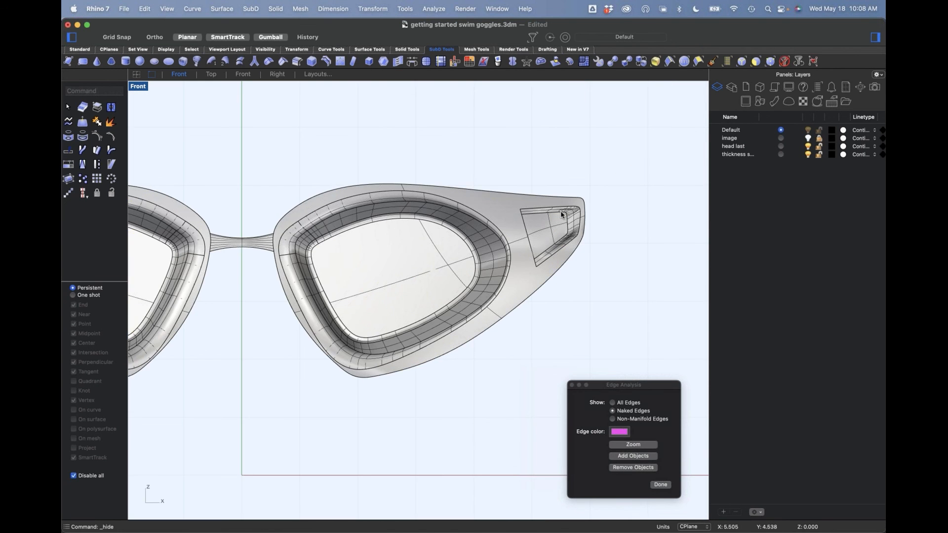
Step: Draw an open five-point polyline that steps through the strap-end recess and extends past the frame's upper and lower edges
scroll(634, 251, up, 6)
scroll(494, 280, up, 5)
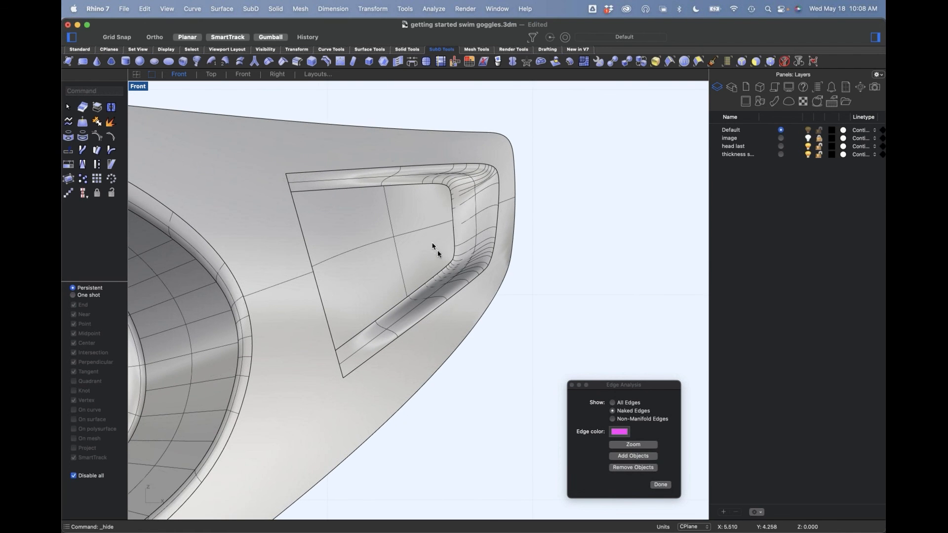
scroll(475, 242, down, 5)
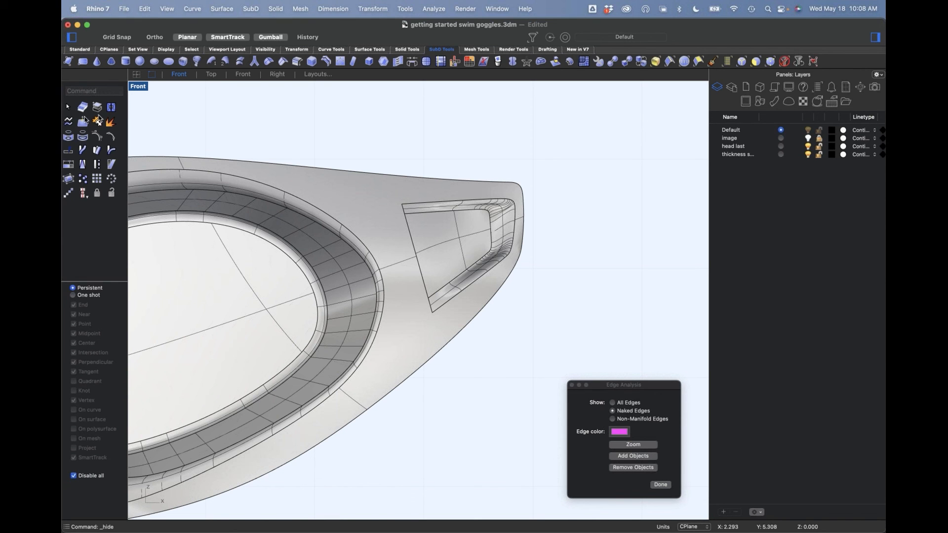
click(82, 50)
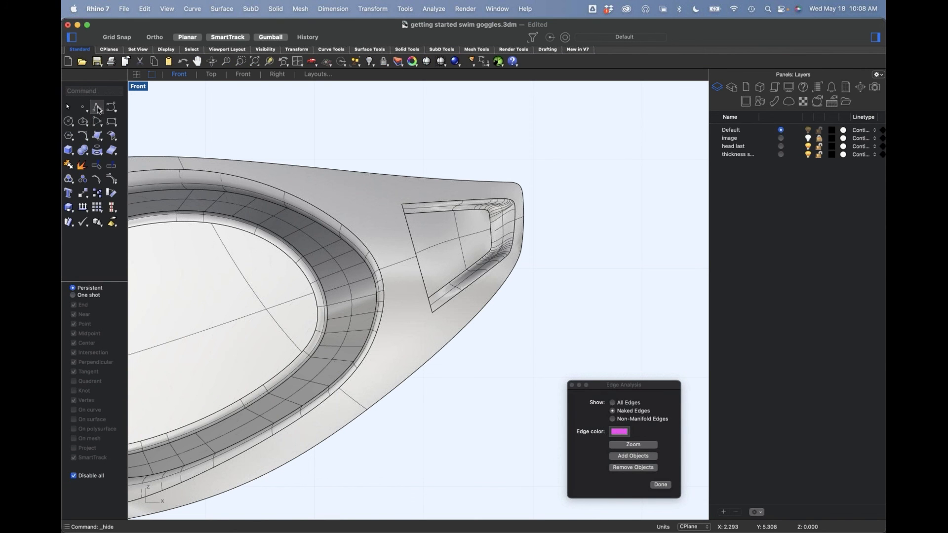
click(99, 109)
click(406, 169)
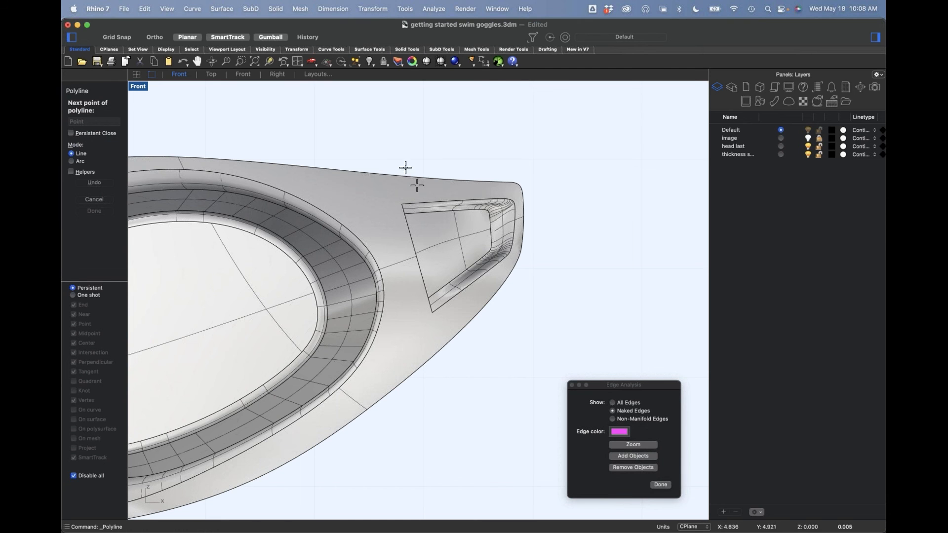
click(420, 215)
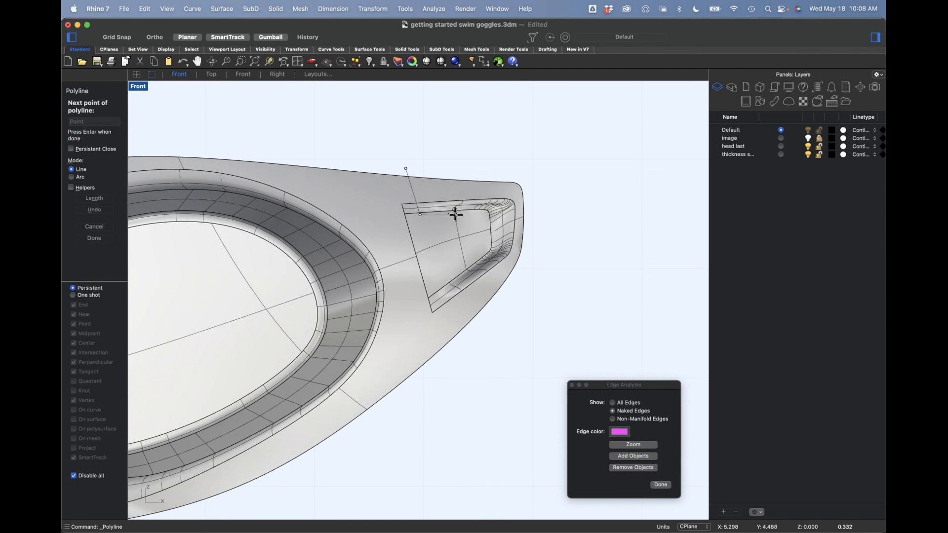
click(451, 214)
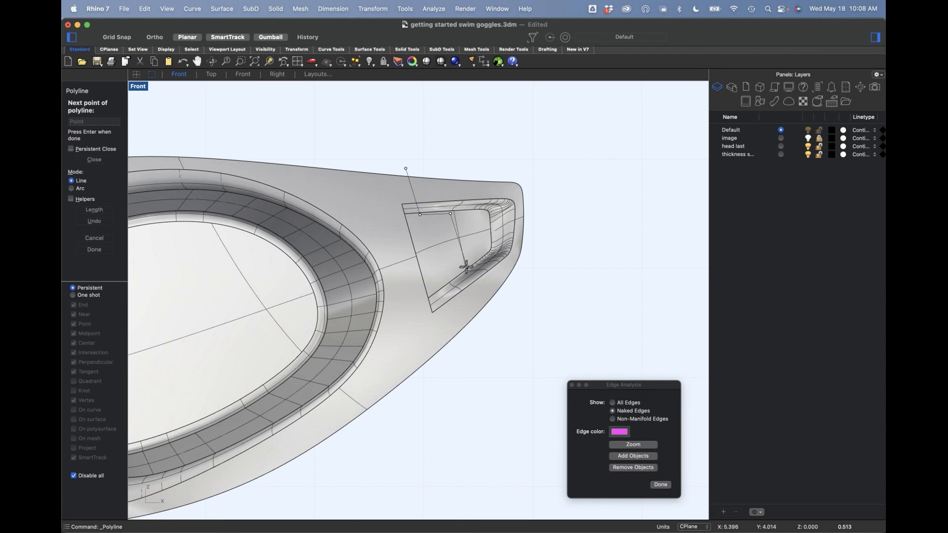
click(442, 287)
click(460, 363)
key(Return)
Step: Split the goggle frame with WireCut along the stepped polyline, keeping both pieces, and delete the cutting polyline
text(wireCut)
key(Return)
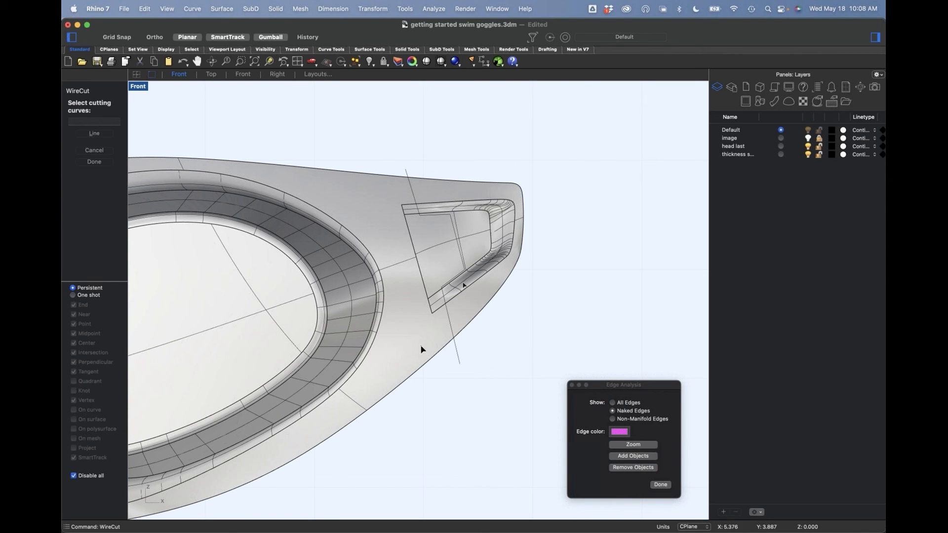
click(462, 364)
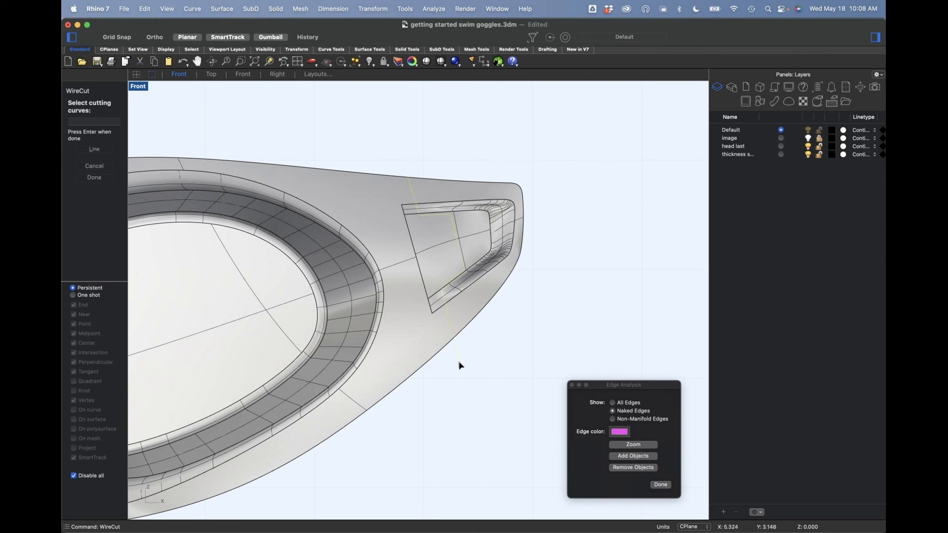
key(Return)
click(453, 312)
key(Return)
key(Return)
click(459, 310)
click(497, 336)
scroll(450, 372, right, 2)
click(441, 371)
key(Delete)
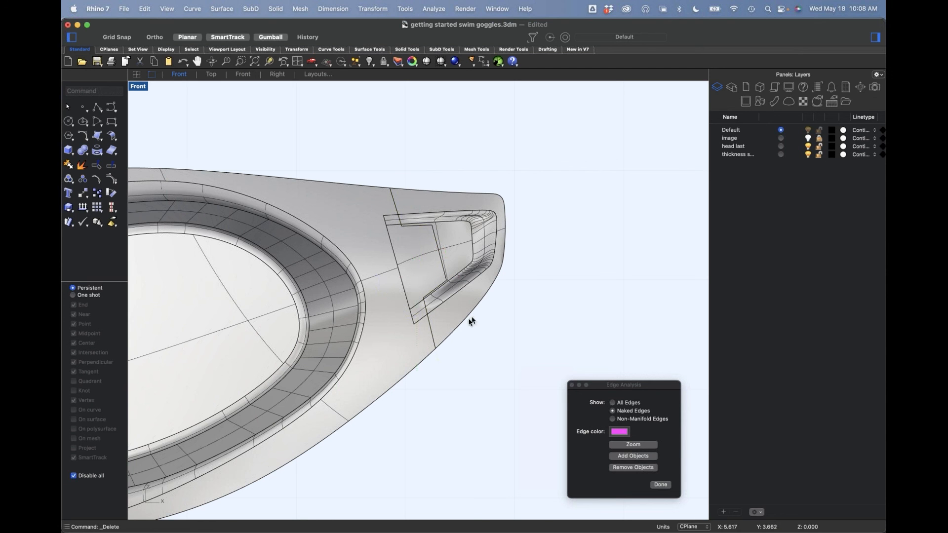
Step: Draw a closed degree-3 control-point curve just inside the outline of the strap-end recess floor, with tight rounded corners
scroll(417, 217, up, 5)
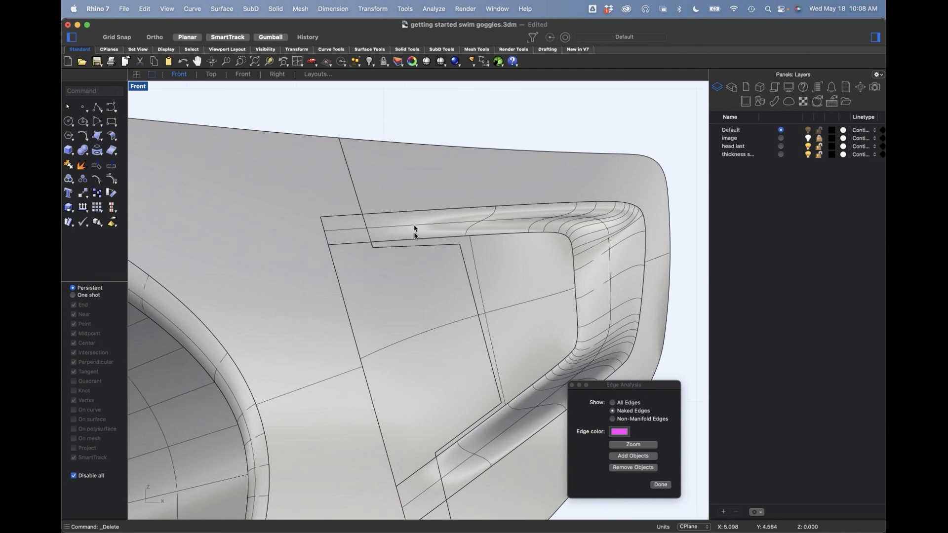
scroll(415, 235, down, 3)
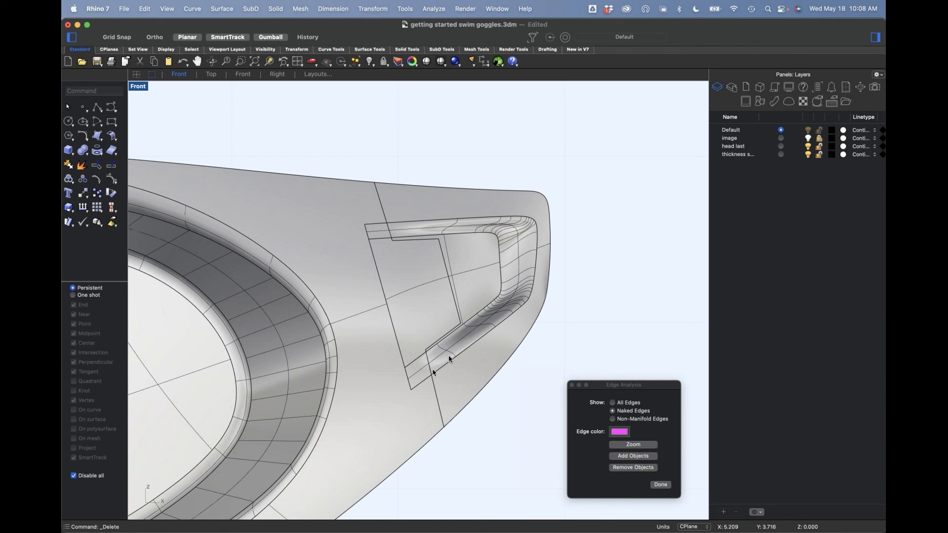
scroll(458, 278, up, 5)
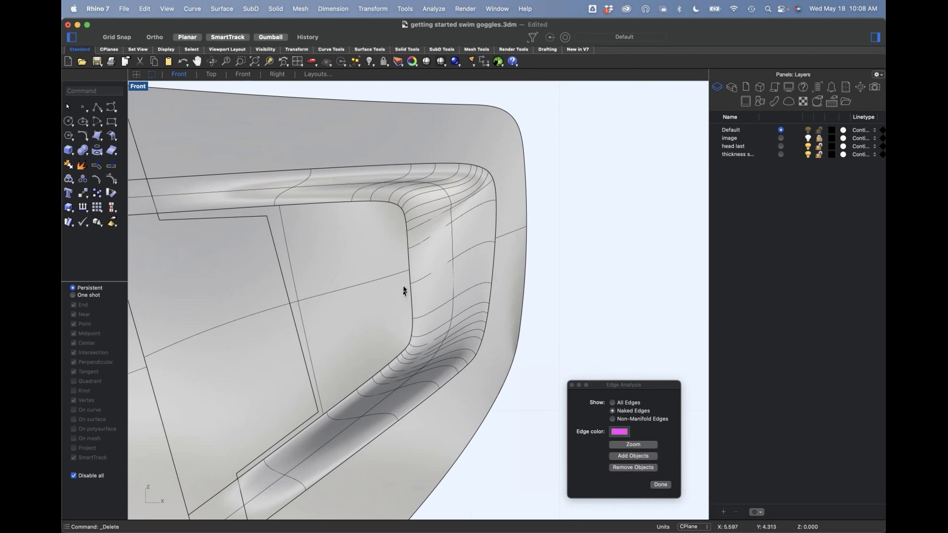
click(112, 107)
click(297, 212)
click(375, 209)
click(392, 211)
click(397, 221)
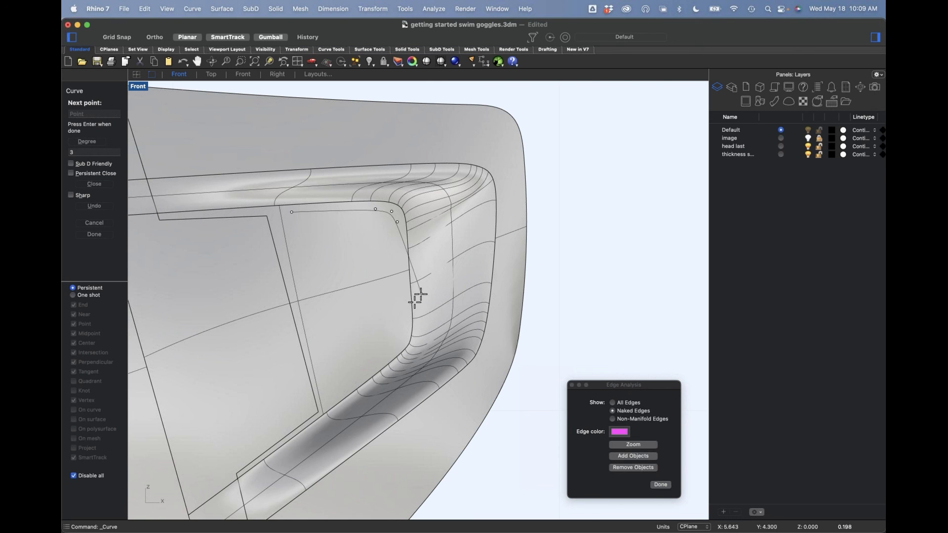
click(404, 343)
click(392, 353)
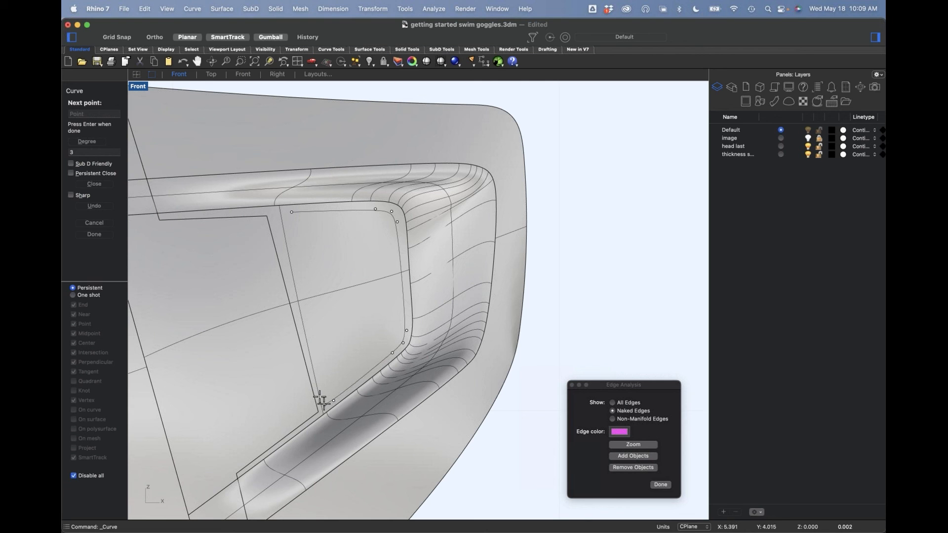
click(321, 397)
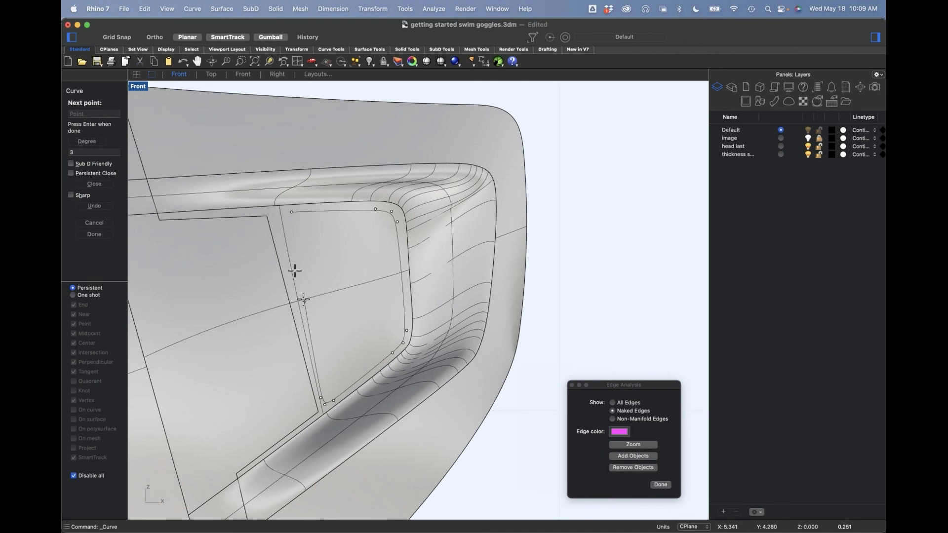
click(275, 213)
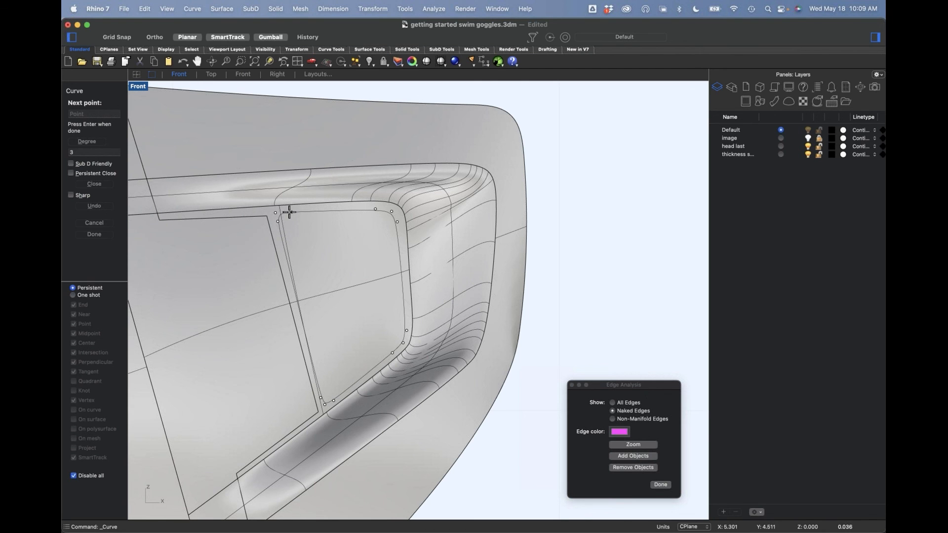
click(293, 211)
scroll(309, 220, down, 3)
Step: Cut a through slot in the strap-end recess floor with WireCut along the closed curve, then delete the cut-out plug and the curve
click(317, 215)
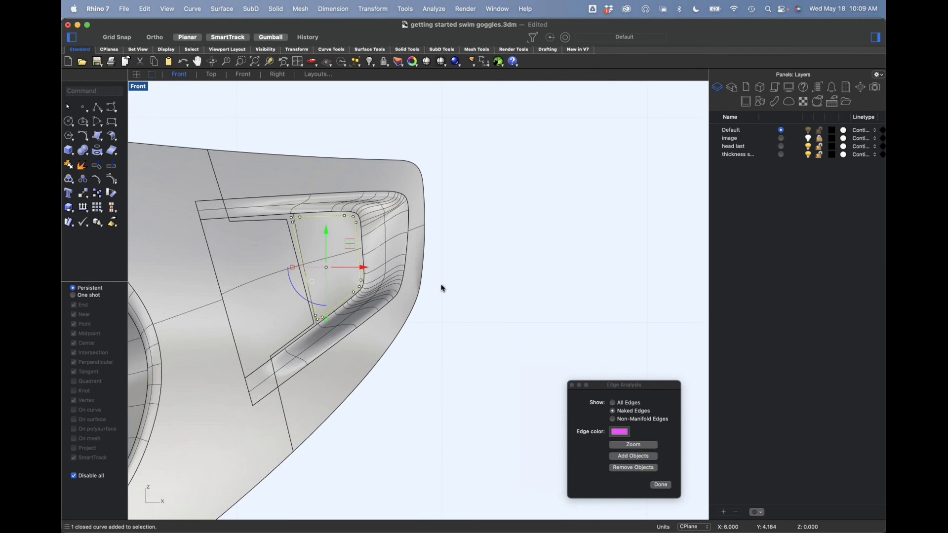
key(Return)
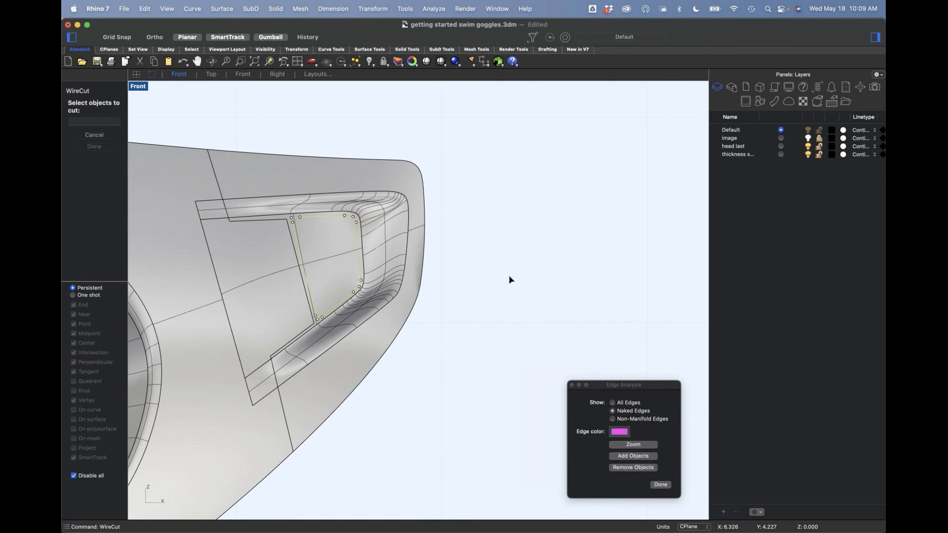
click(333, 259)
key(Return)
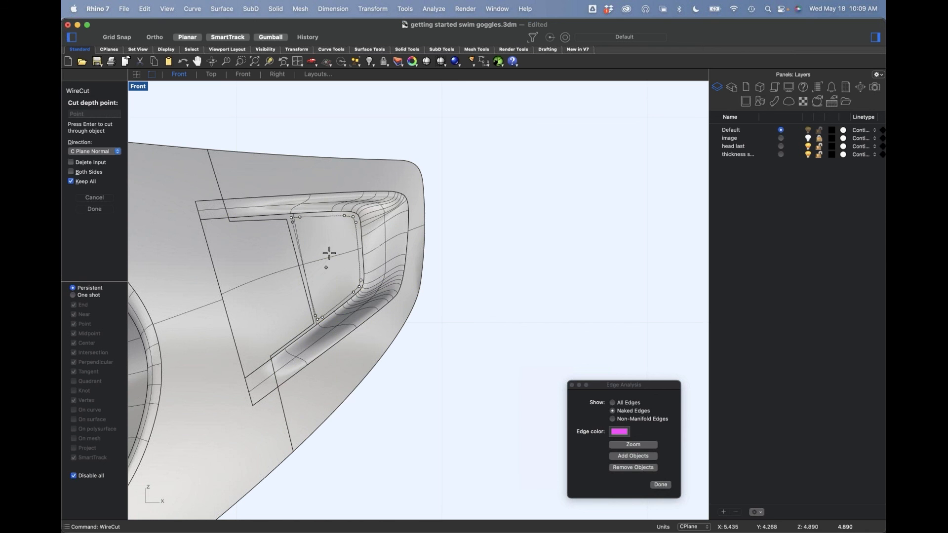
key(Return)
click(336, 247)
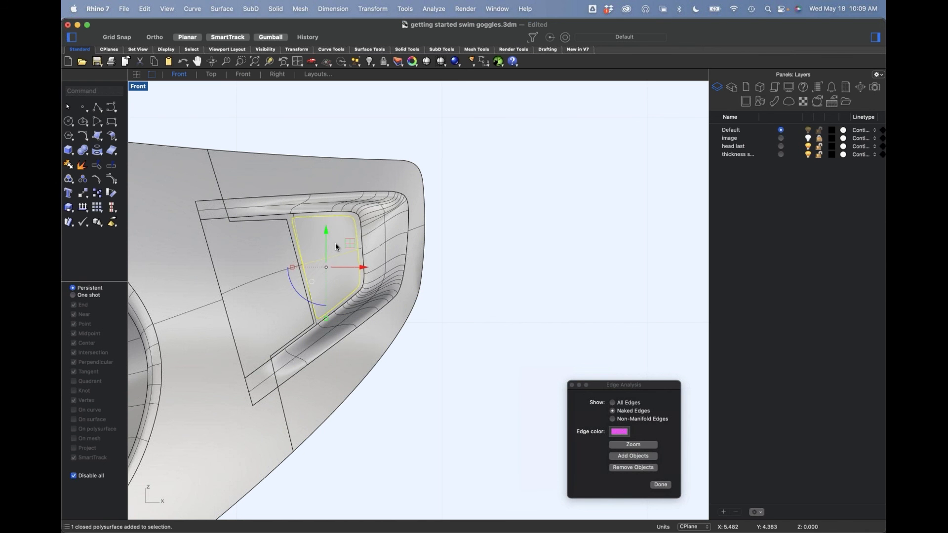
key(Delete)
scroll(328, 275, down, 2)
drag(243, 159, 448, 410)
click(457, 405)
key(Return)
key(Delete)
Step: In the perspective view, delete the half of the goggles that lacks the strap slot, up to the middle of the nose bridge
right_drag(388, 390, 453, 337)
scroll(421, 356, down, 2)
text(p)
key(Return)
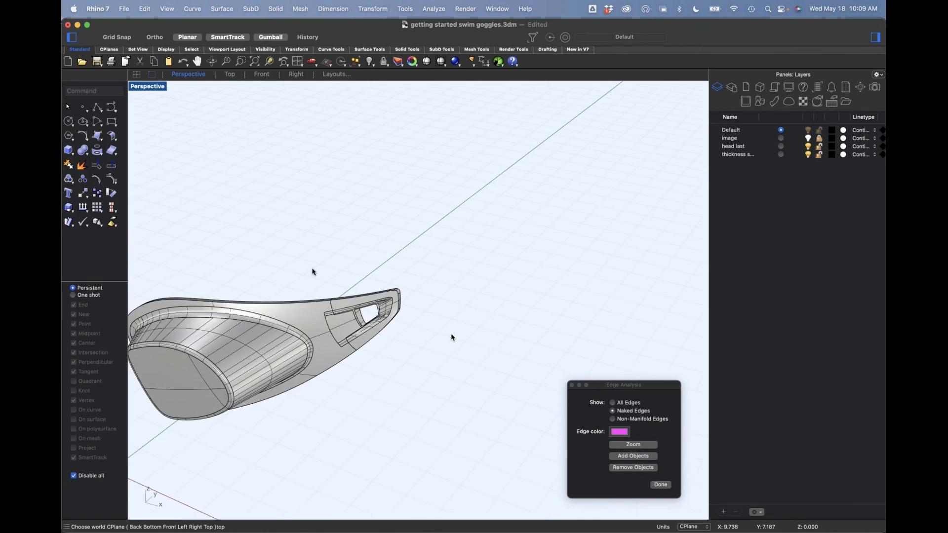
right_drag(260, 275, 321, 277)
click(290, 233)
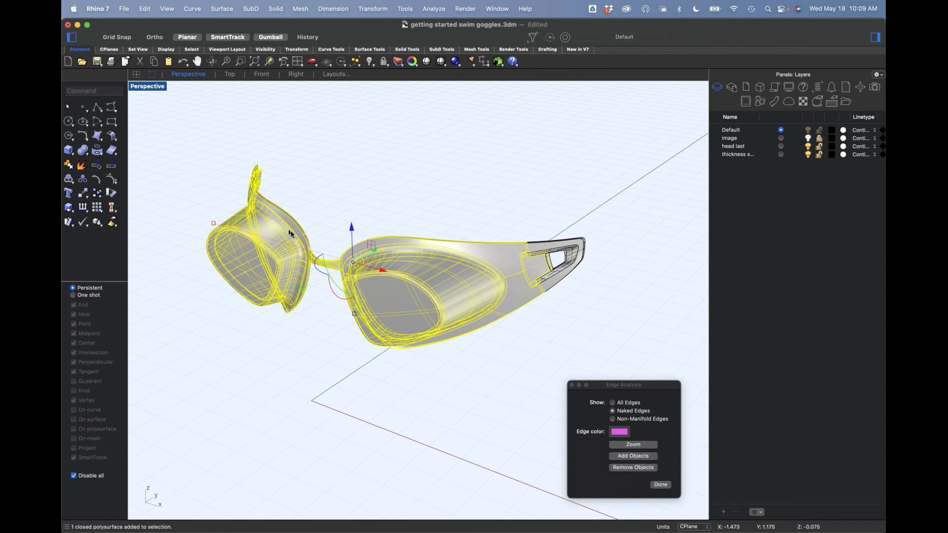
key(Escape)
right_drag(322, 237, 388, 253)
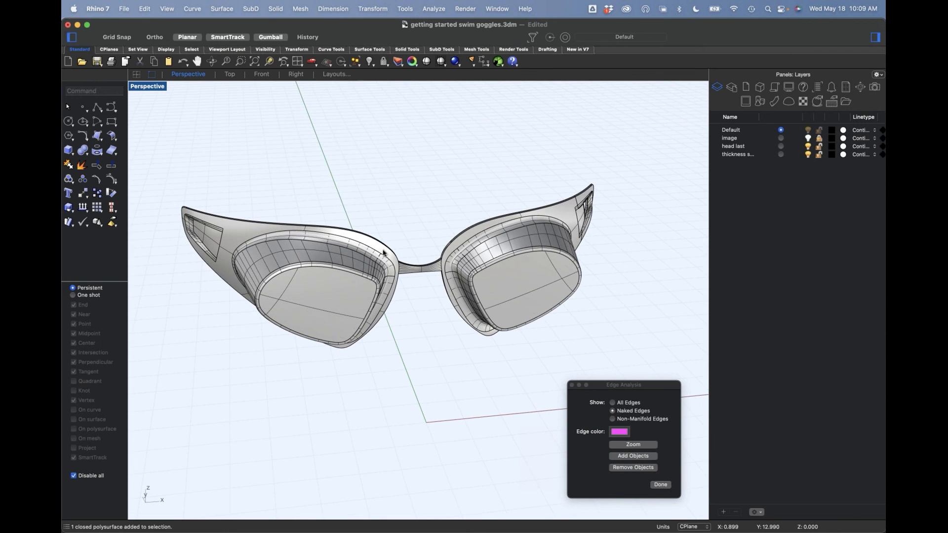
shift+super+drag(165, 165, 420, 408)
key(Delete)
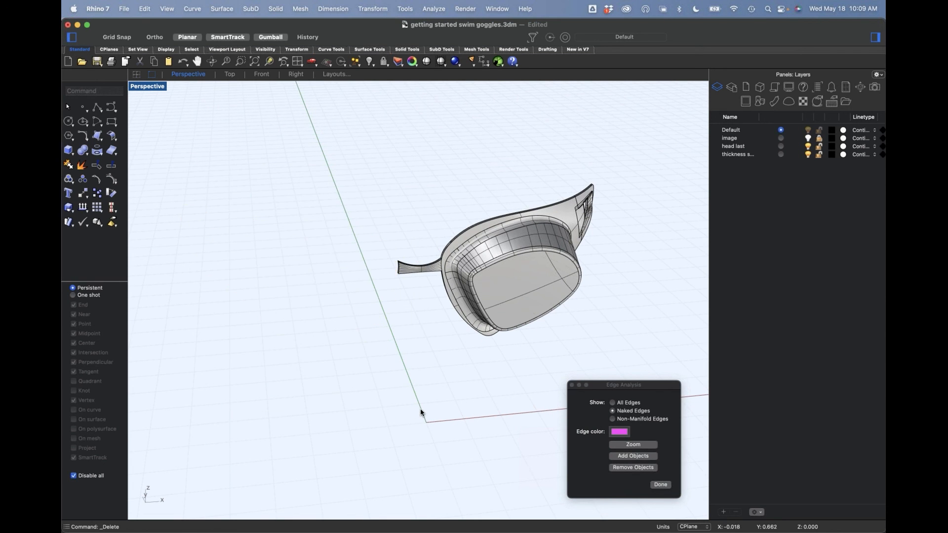
Step: Mirror a copy of the remaining goggle half with its slotted strap end across the centre plane, starting the mirror plane at 0
right_drag(504, 234, 350, 208)
shift+super+drag(345, 169, 603, 370)
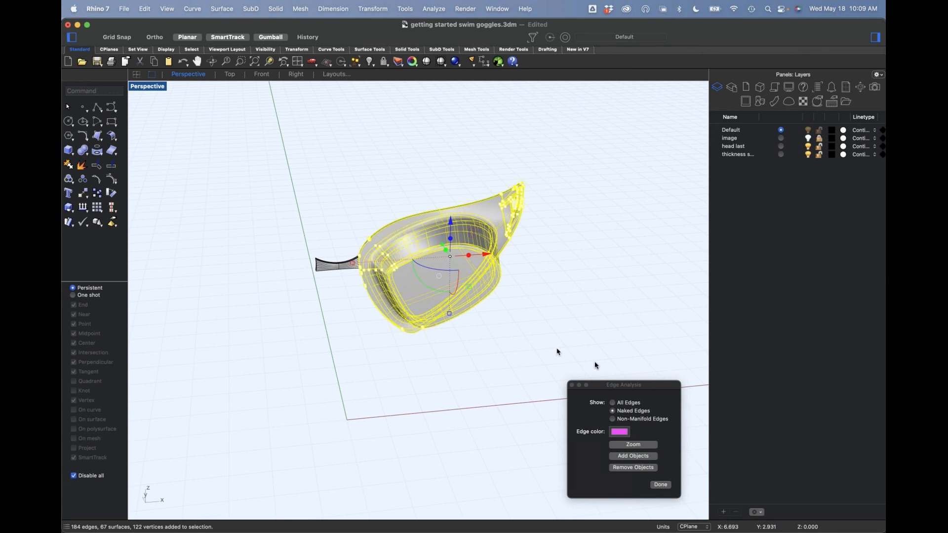
text(mi)
key(Return)
text(0)
key(Return)
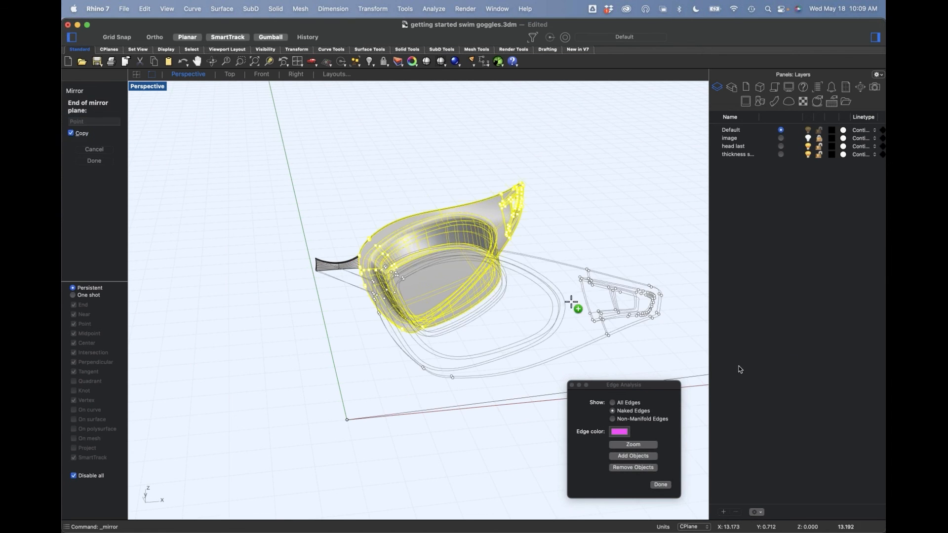
shift+click(394, 282)
click(349, 388)
scroll(377, 350, down, 4)
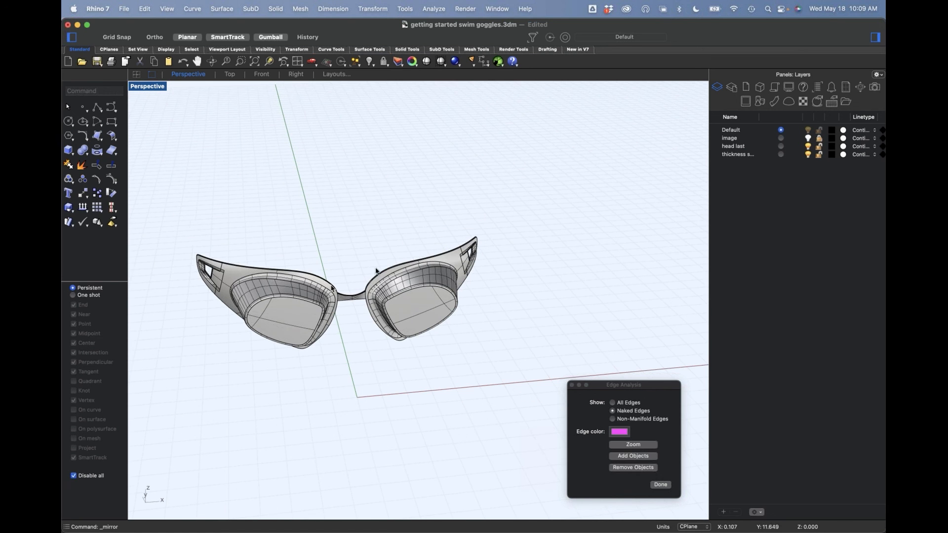
Step: Join the two mirrored halves of the goggle frame at the nose bridge
drag(174, 212, 553, 418)
text(join)
key(Return)
click(430, 402)
Step: Switch the perspective viewport to Rendered display and close the Edge Analysis window
right_drag(429, 402, 395, 336)
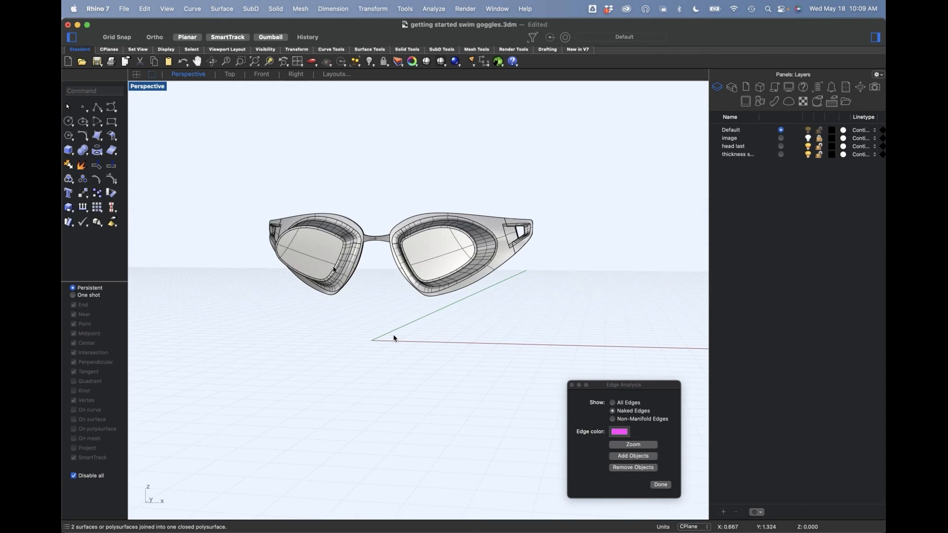
click(137, 88)
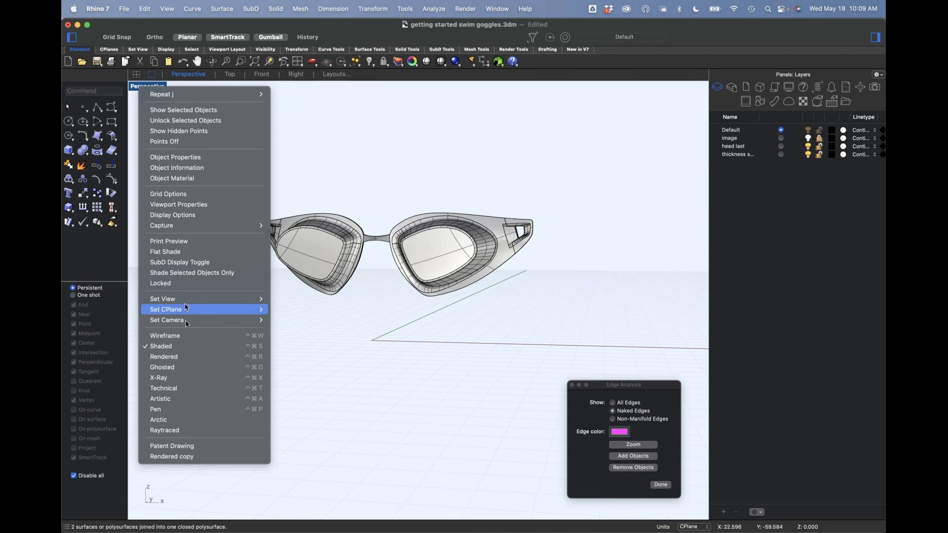
click(190, 356)
right_drag(374, 315, 505, 296)
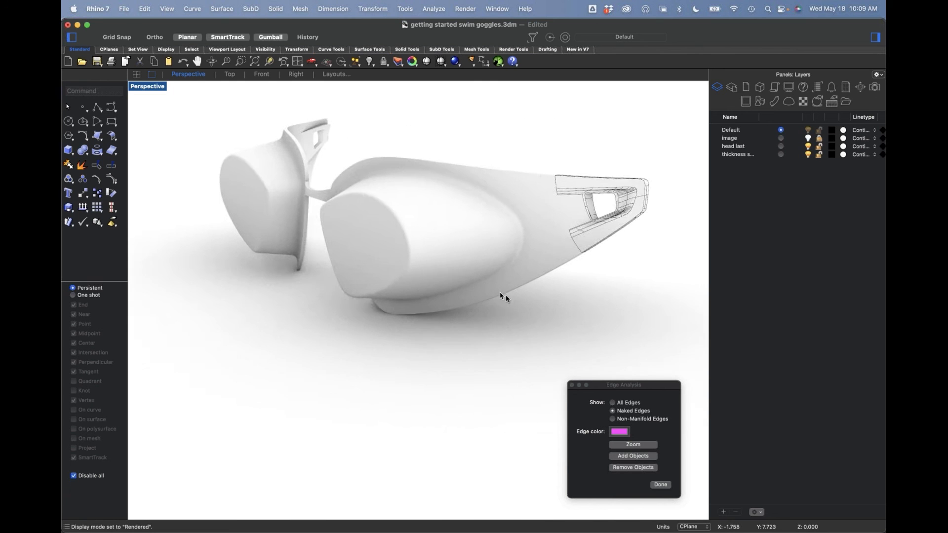
scroll(505, 296, down, 2)
click(571, 385)
shift+right_drag(398, 348, 395, 372)
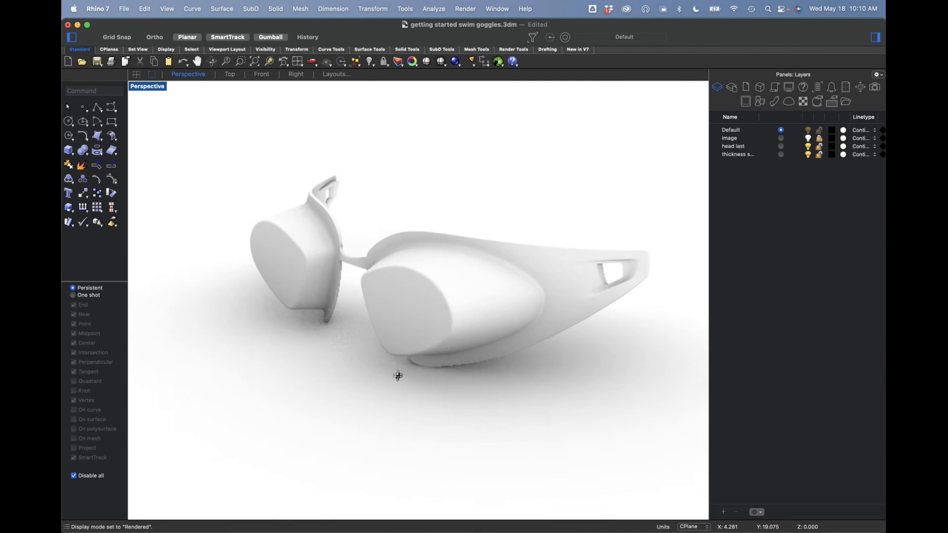
Step: Make the head last layer current and show the hidden head to view the rendered goggles on it from the side
click(781, 146)
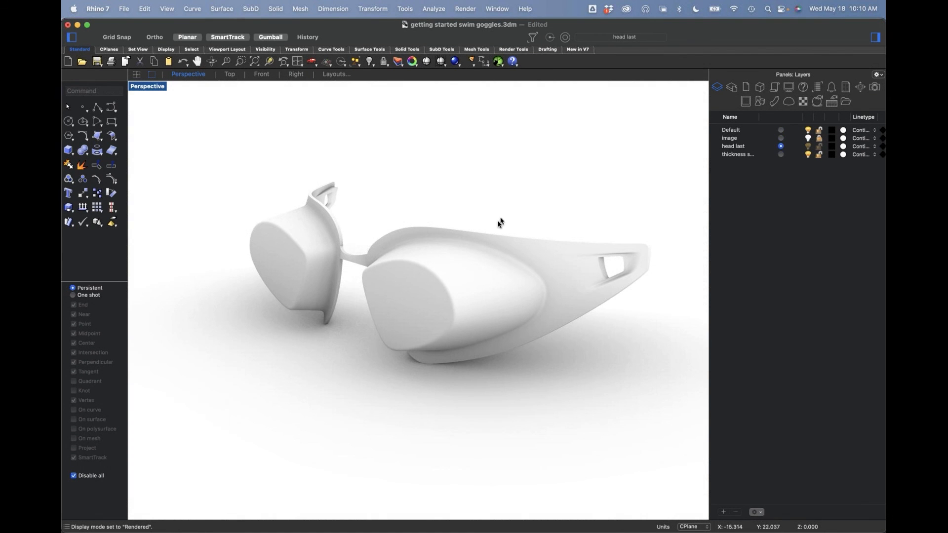
shift+right_drag(500, 222, 460, 238)
key(alt+super+h)
scroll(530, 274, down, 5)
right_drag(531, 282, 425, 317)
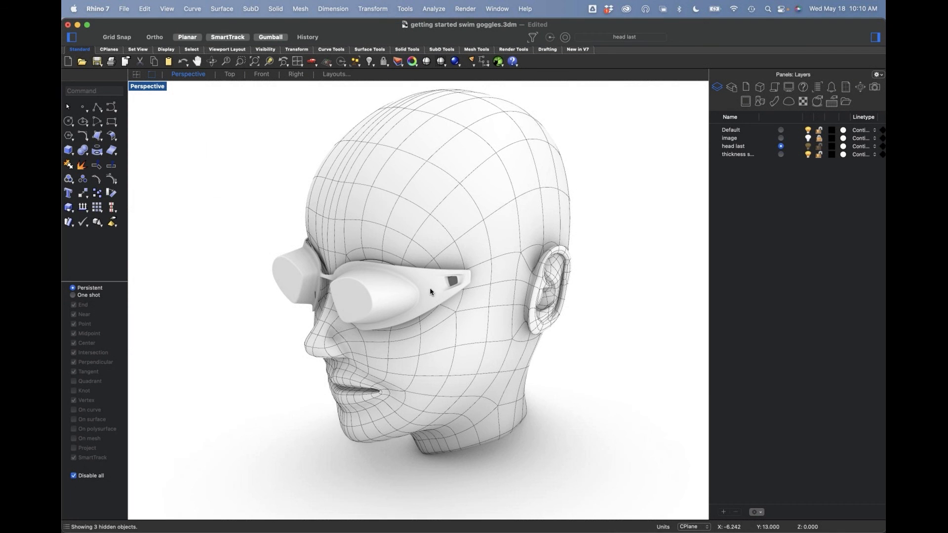
mouse_move(432, 308)
right_down()
mouse_move(405, 299)
mouse_move(543, 296)
mouse_move(450, 310)
right_up()
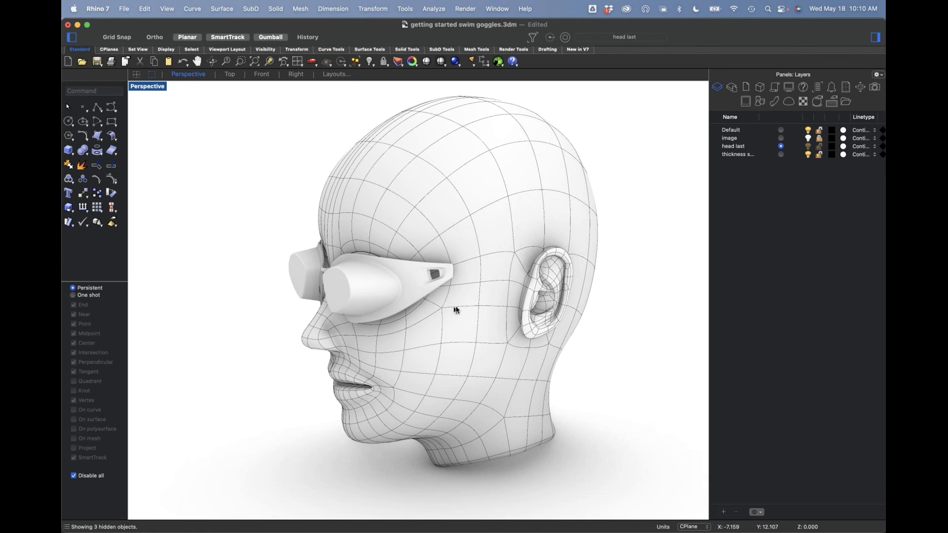